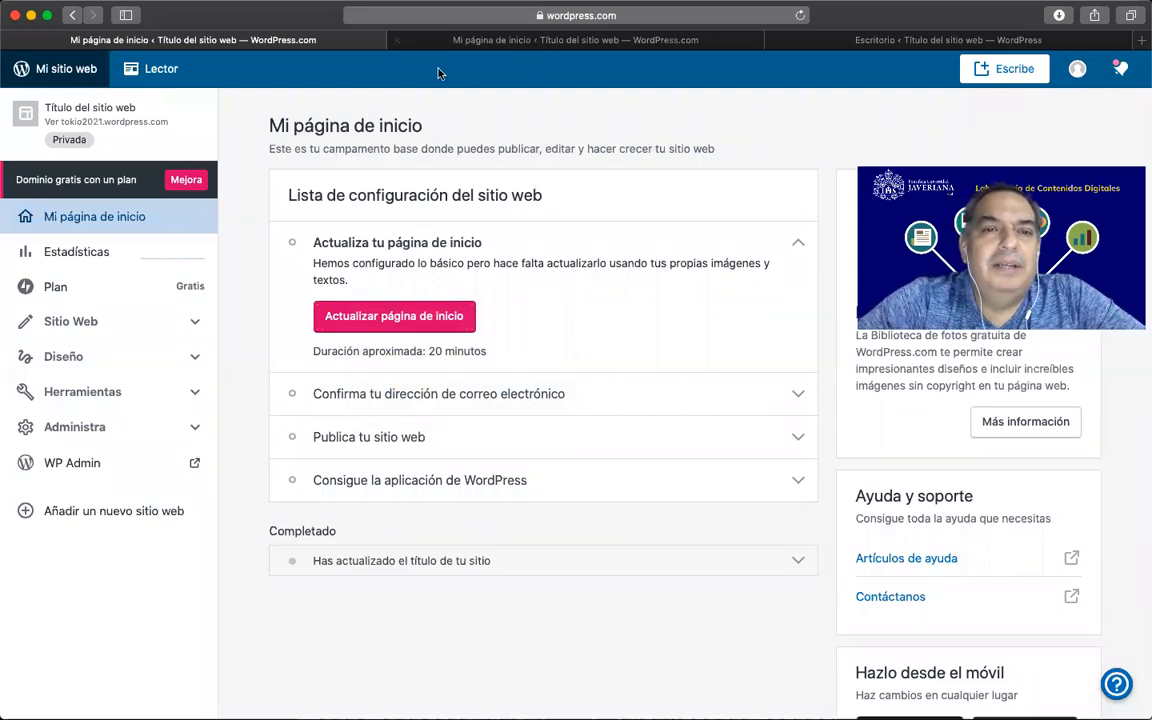
Close the duplicate Mi página de inicio tab and the Escritorio tab, and shift the browser window down the screen
left_click(397, 40)
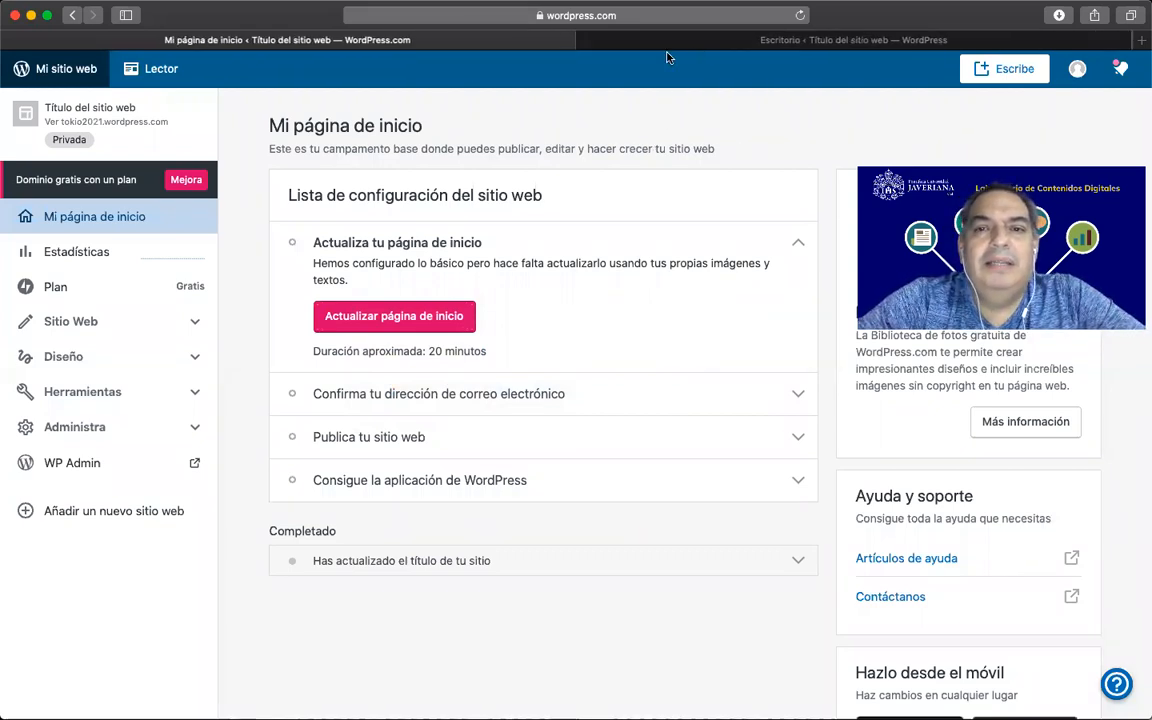
left_click(586, 41)
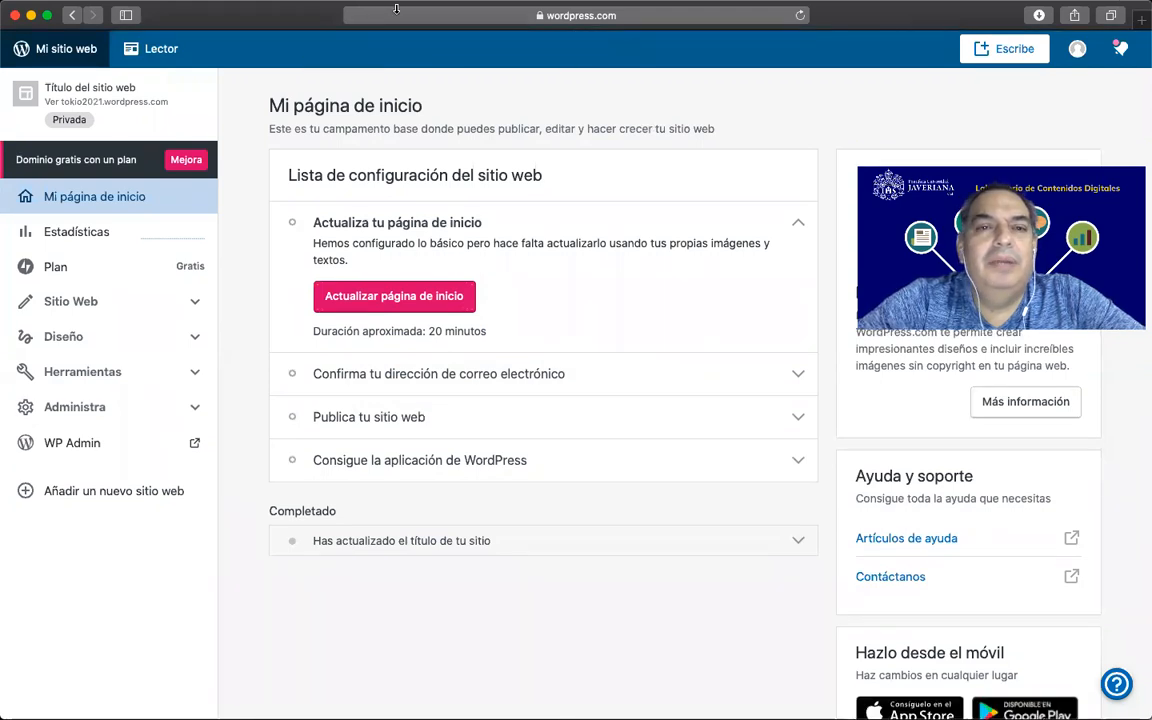
mouse_move(487, 8)
left_click_drag(276, 24, 281, 88)
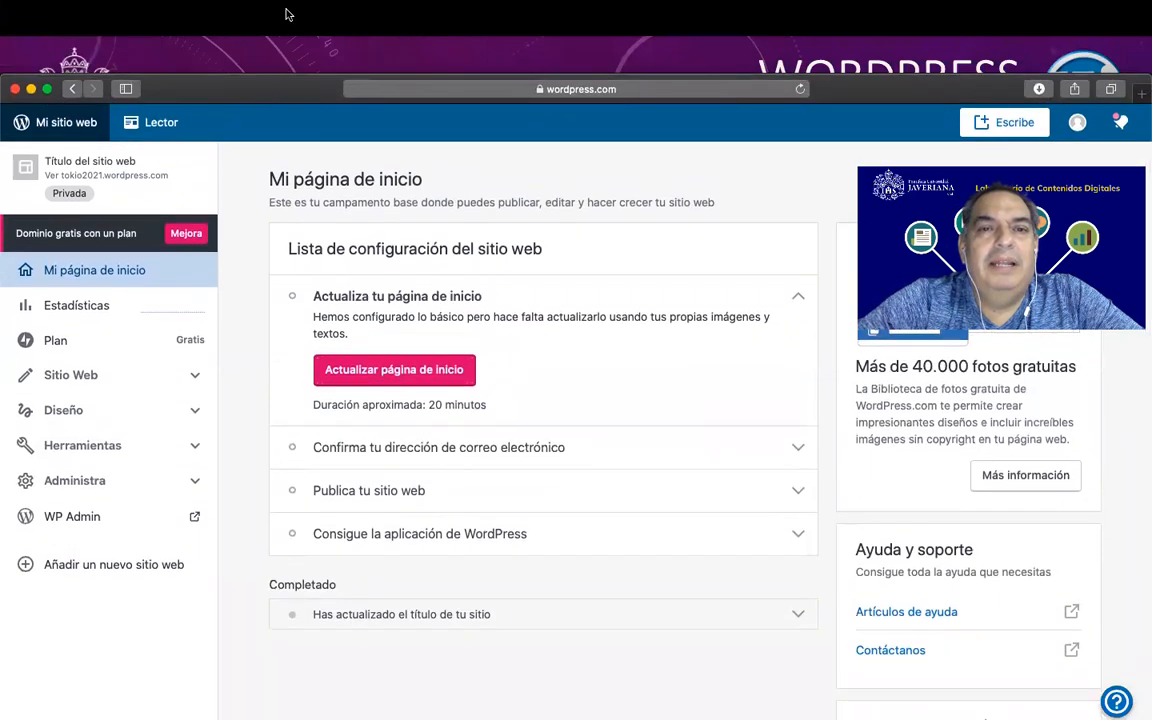
Bring up and close the other browser windows, Sitio de Ejemplo con WordPress and Título del sitio web
left_click(430, 9)
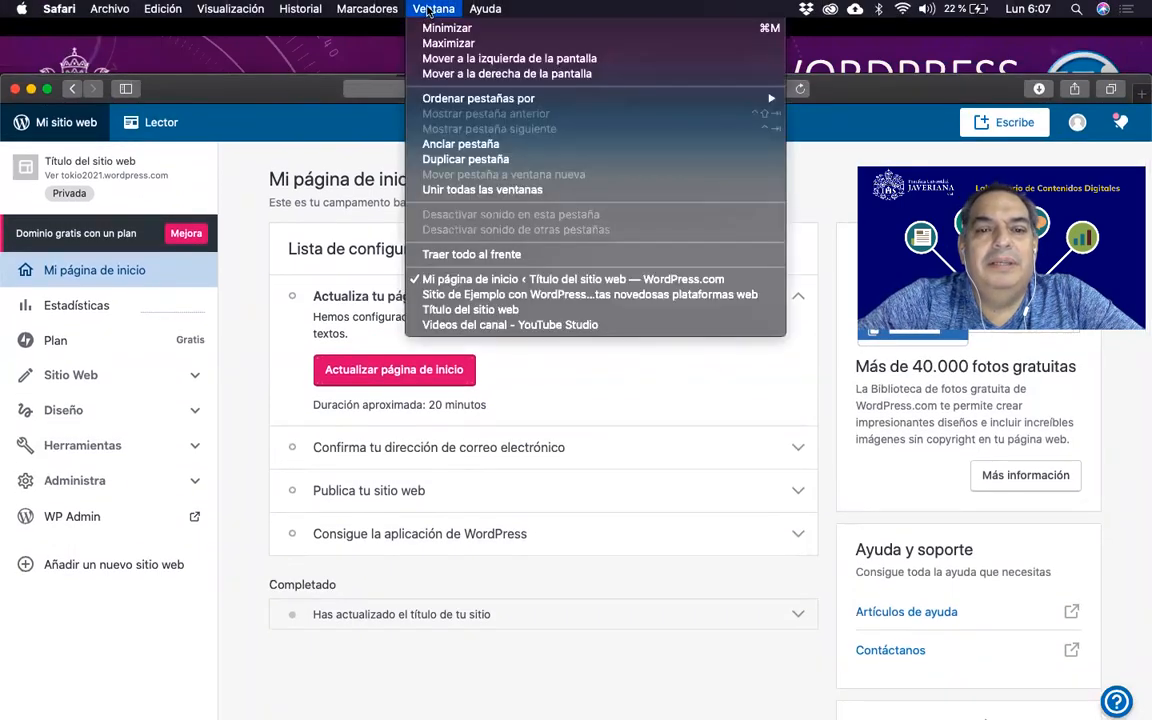
left_click(464, 294)
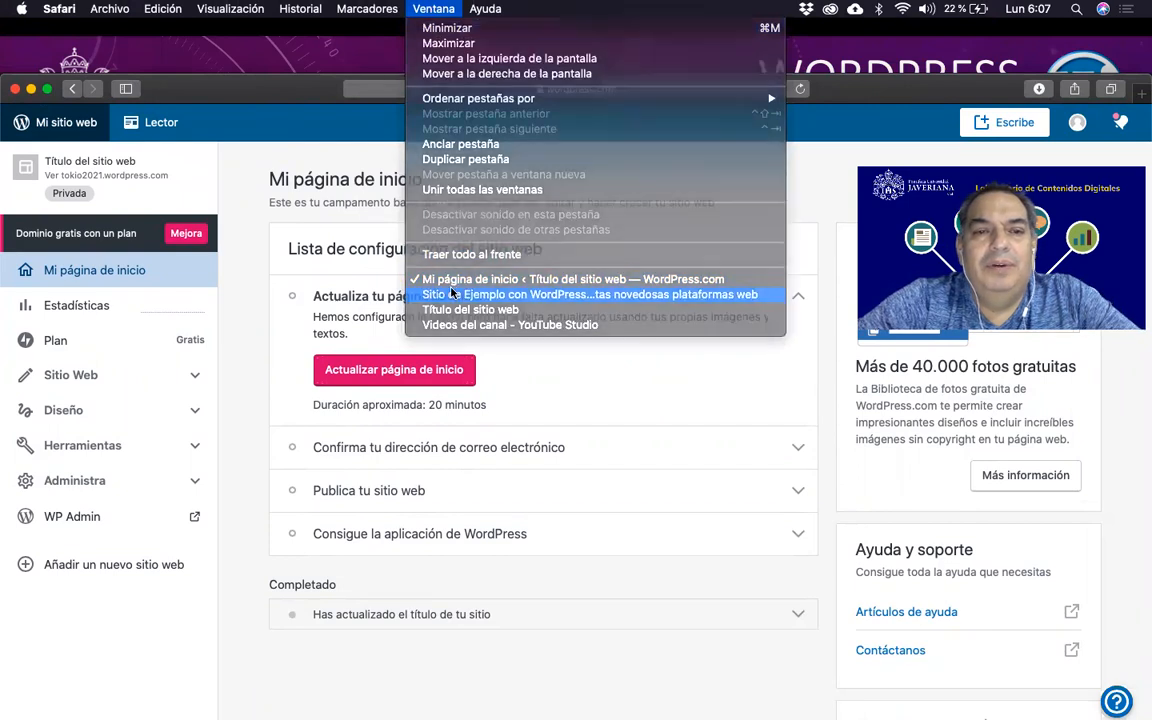
left_click(464, 290)
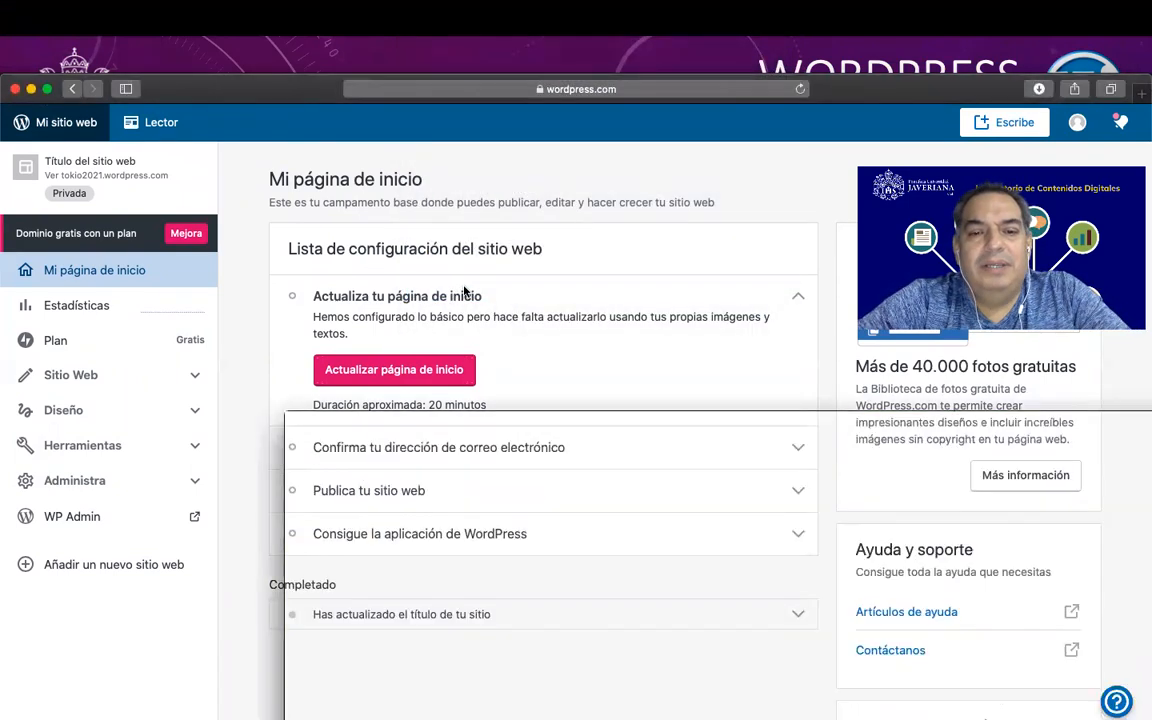
left_click(430, 9)
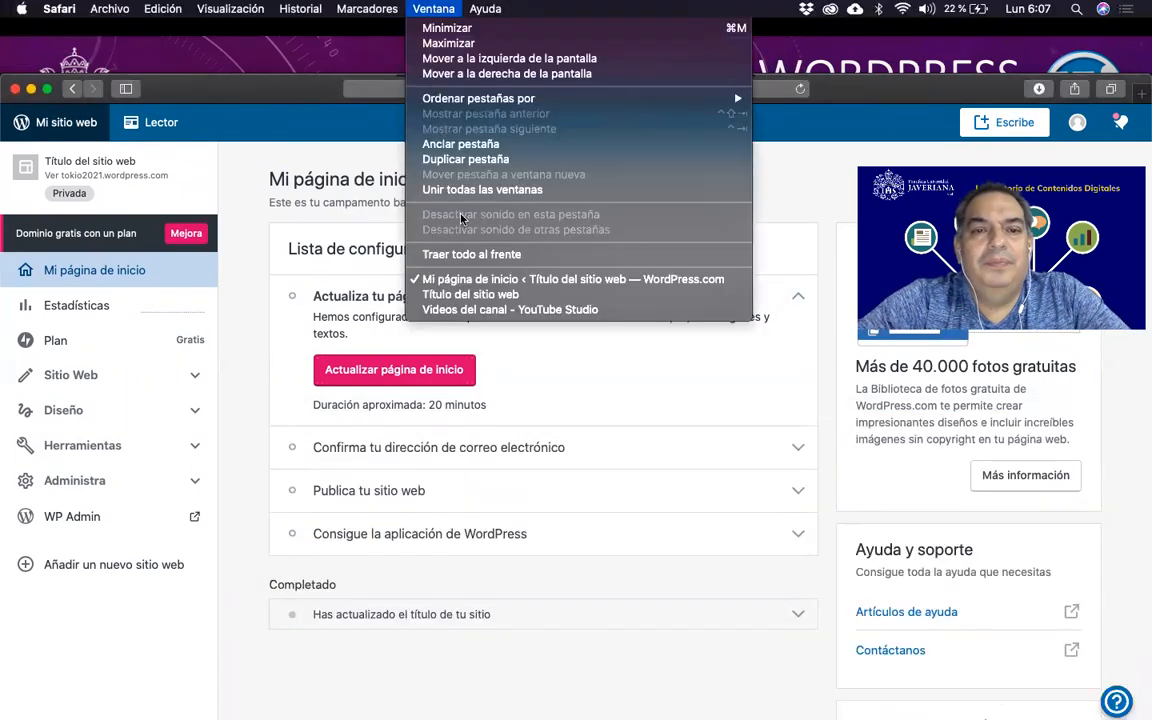
left_click(452, 294)
left_click(452, 298)
Bring the WordPress window back in front of YouTube Studio, move it higher and extend its lower edge downward
left_click(433, 9)
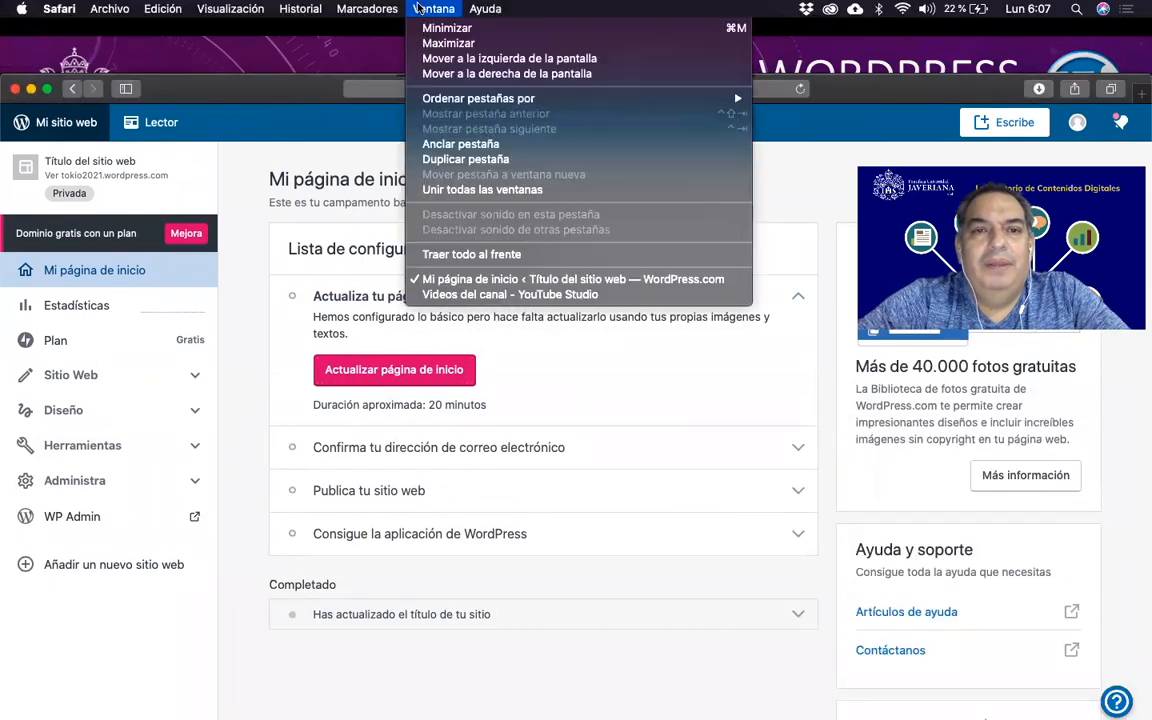
left_click(464, 294)
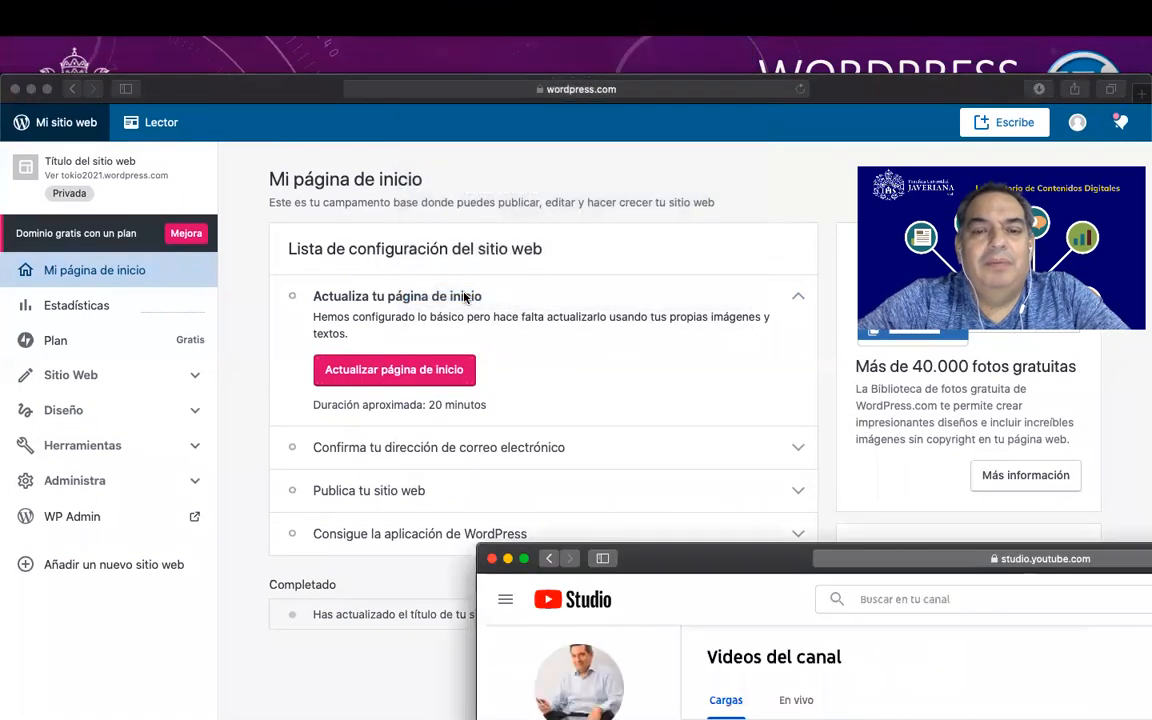
left_click(322, 92)
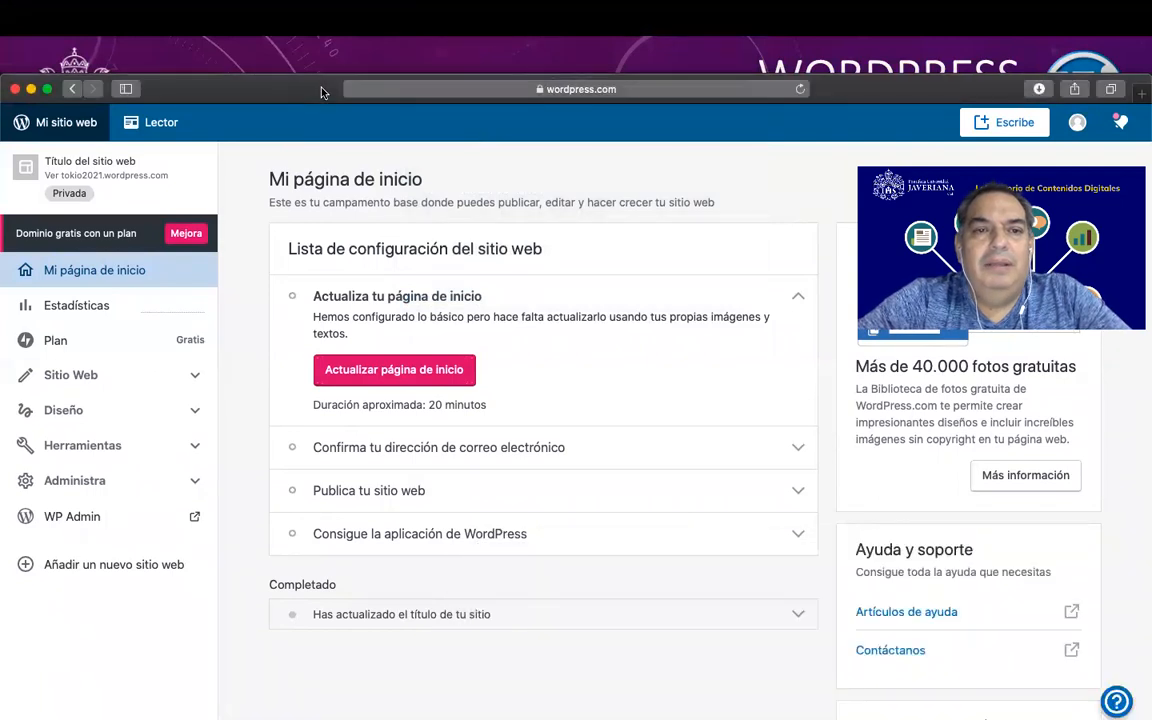
left_click_drag(322, 92, 320, 55)
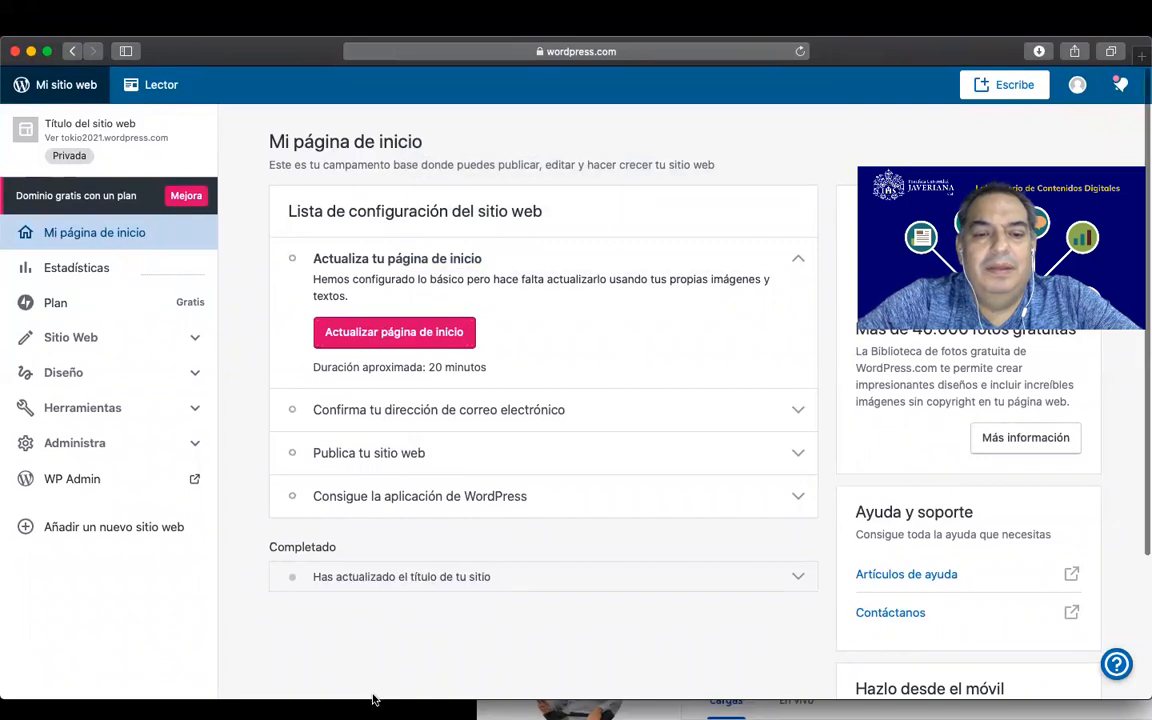
left_click_drag(375, 701, 375, 713)
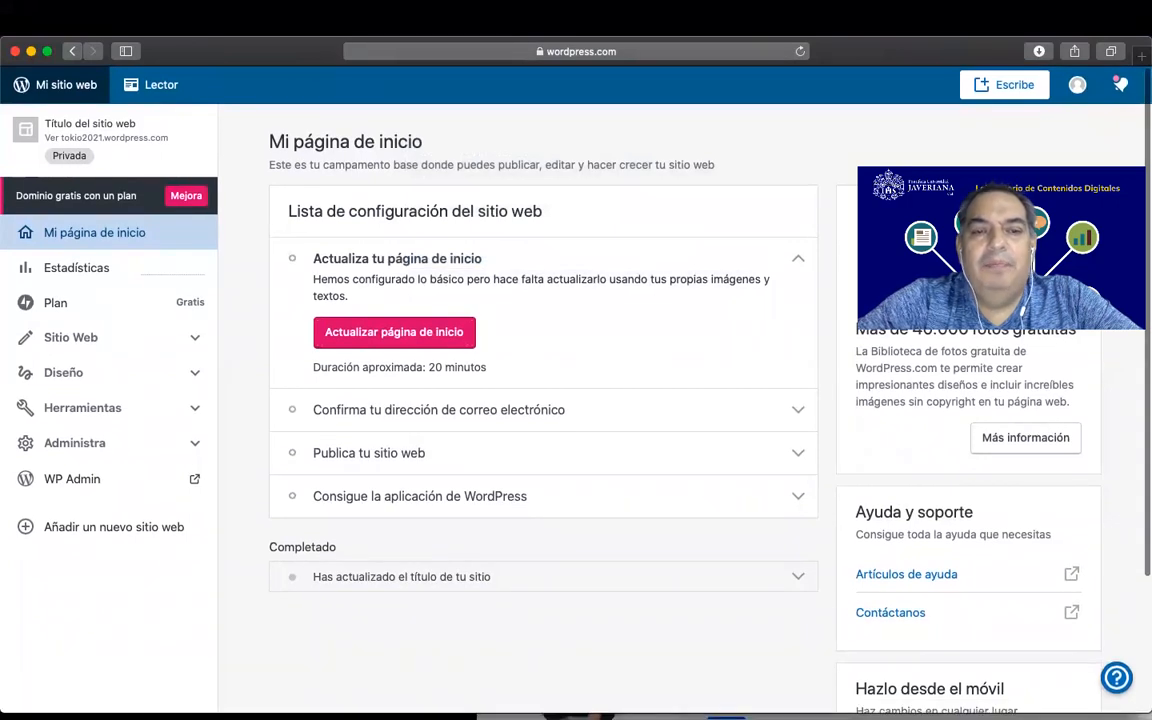
Open the site's WP Admin dashboard and close the Mi página de inicio tab
left_click(84, 481)
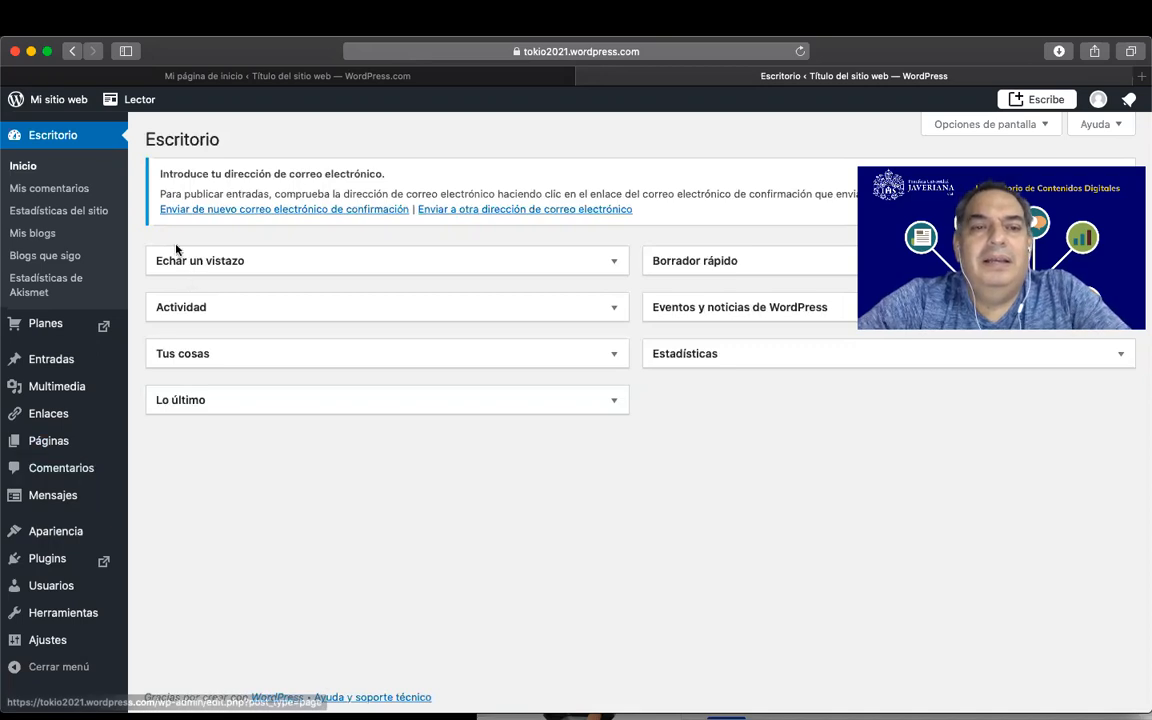
left_click(55, 78)
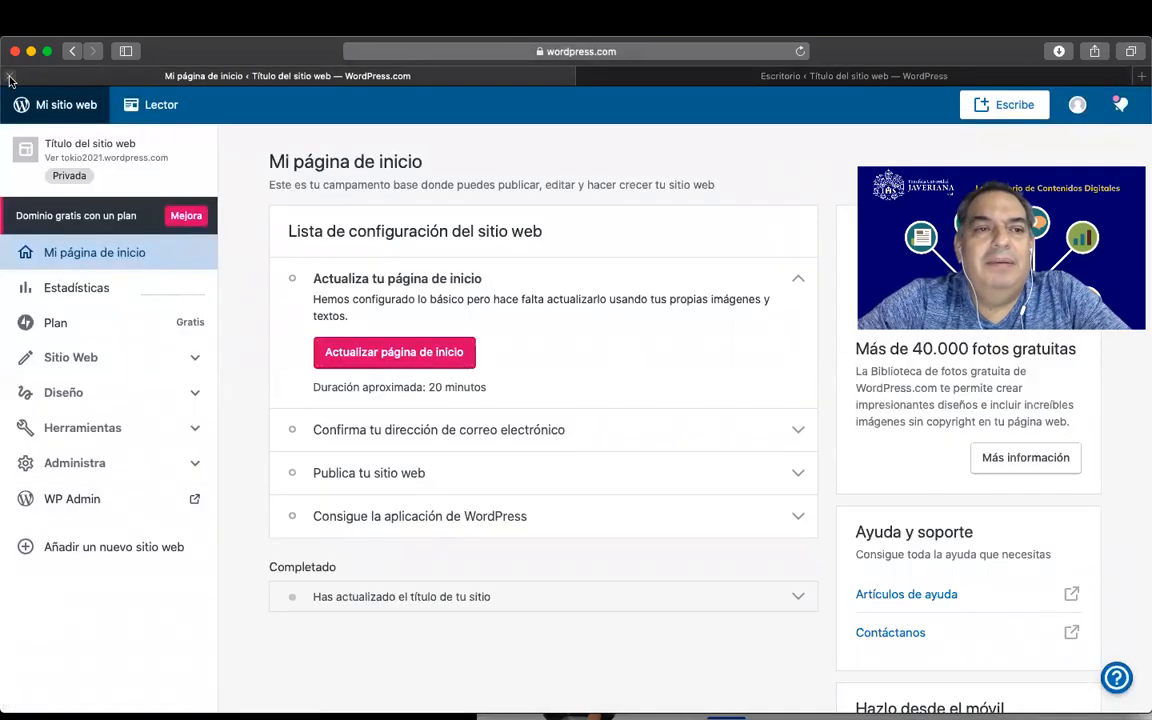
left_click(10, 78)
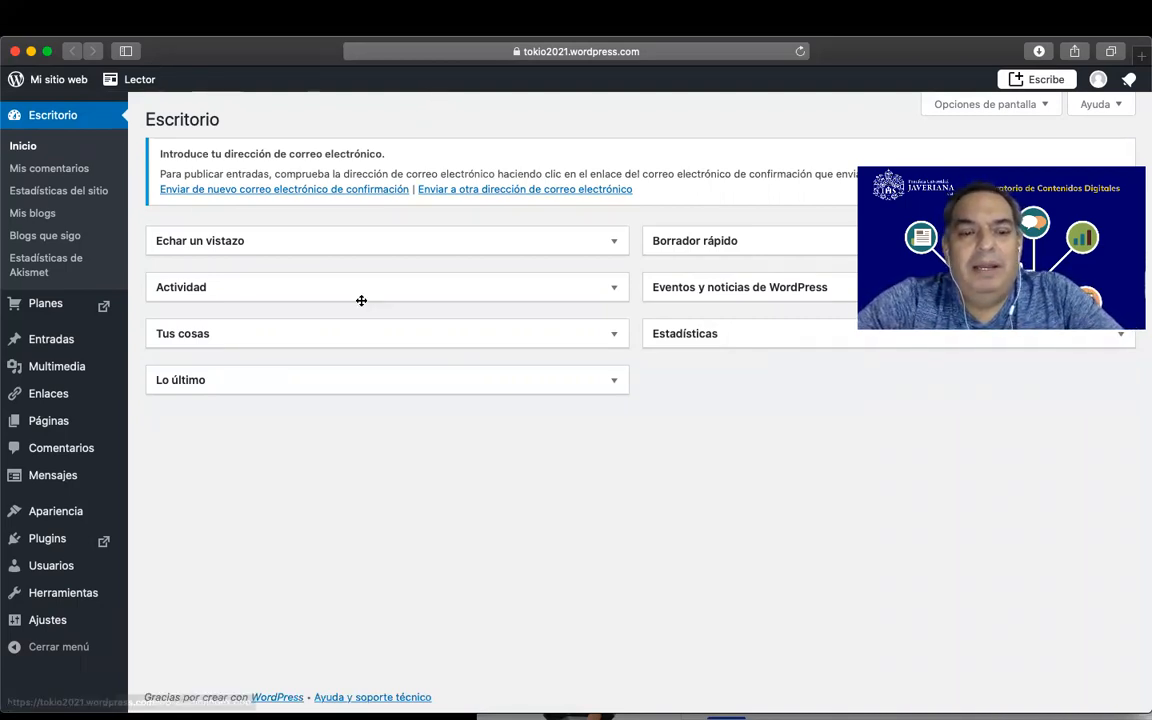
Open the public site tokio2021.wordpress.com in a new tab and compare it with the Escritorio dashboard
key("super+t")
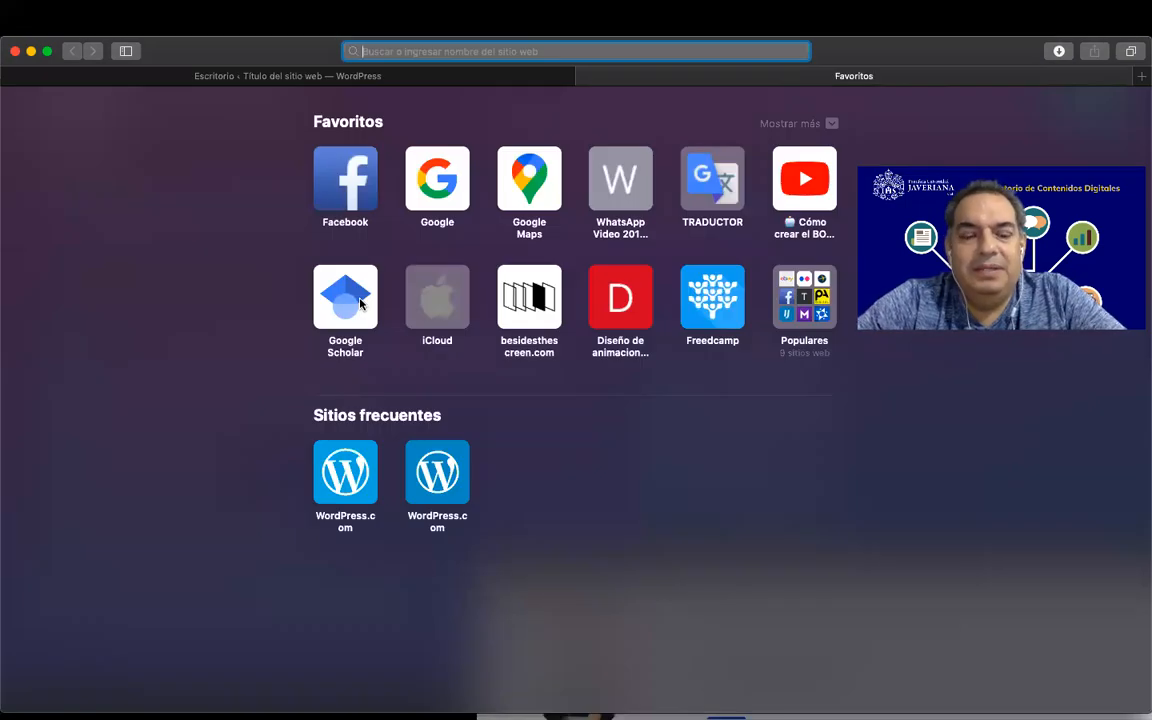
type("tokio2021.wordpress.com")
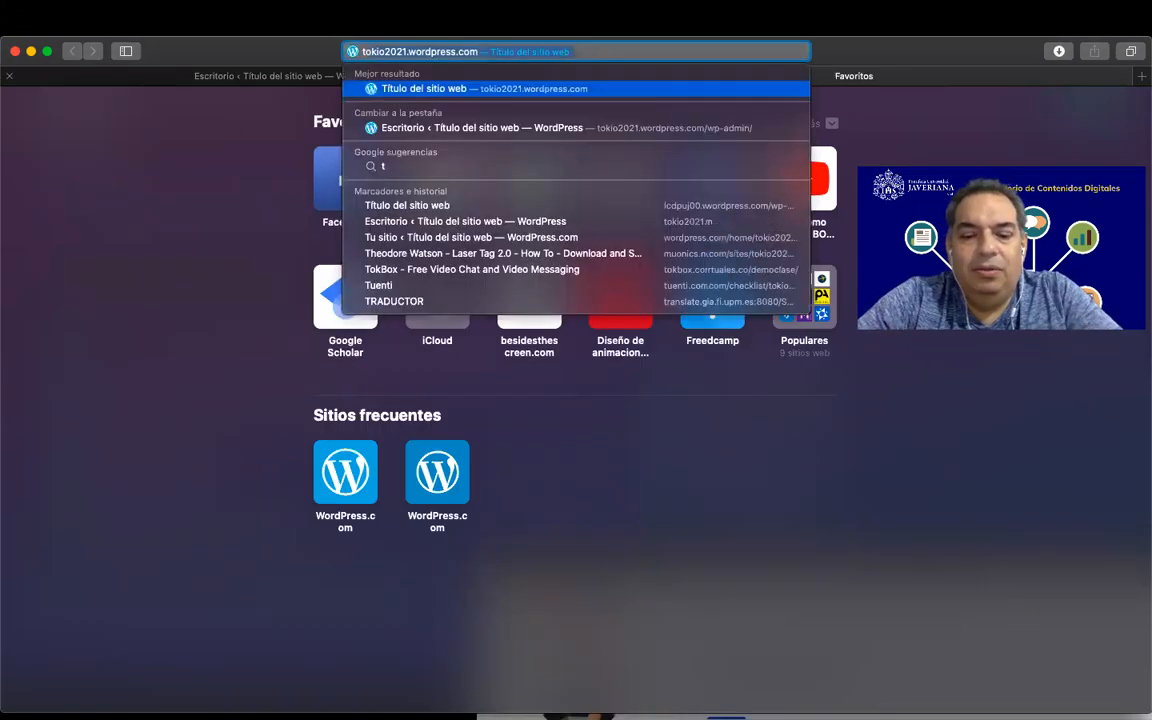
key("Right")
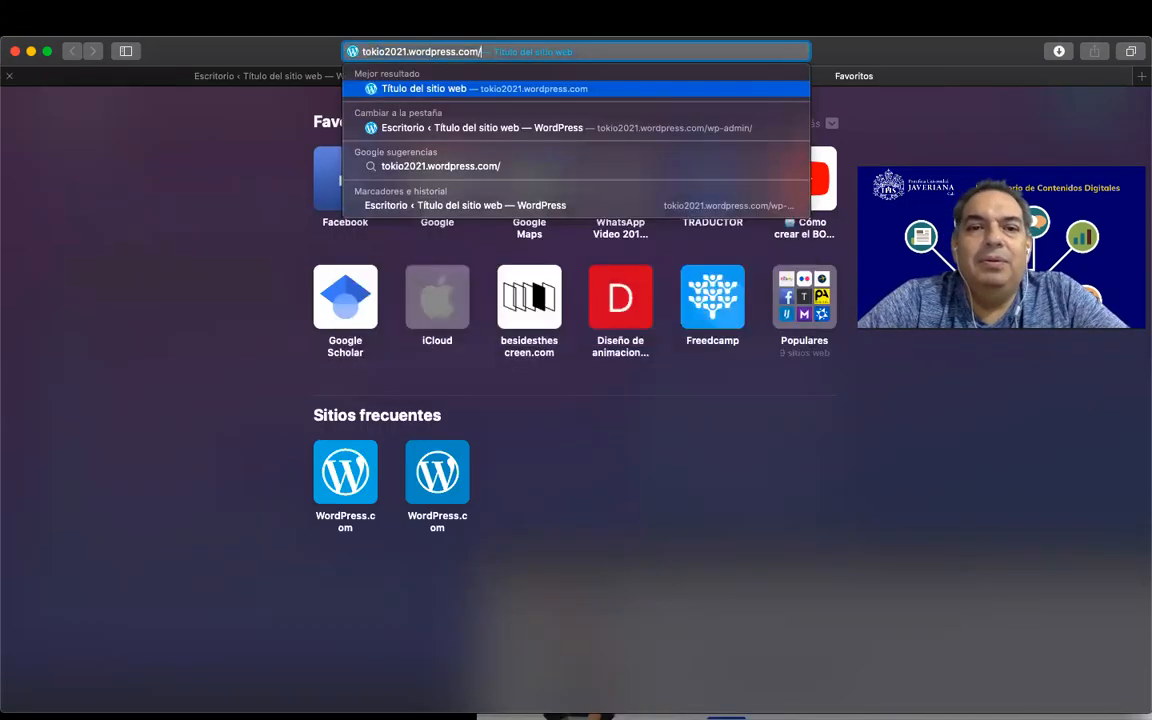
key("Return")
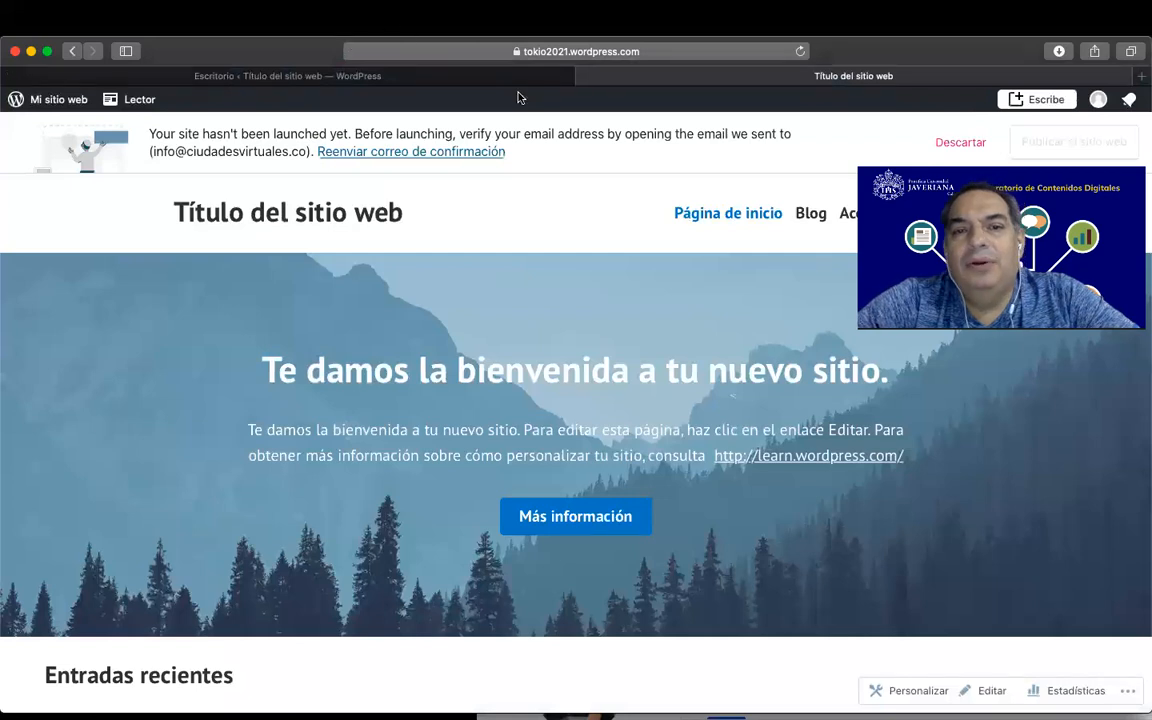
left_click(485, 77)
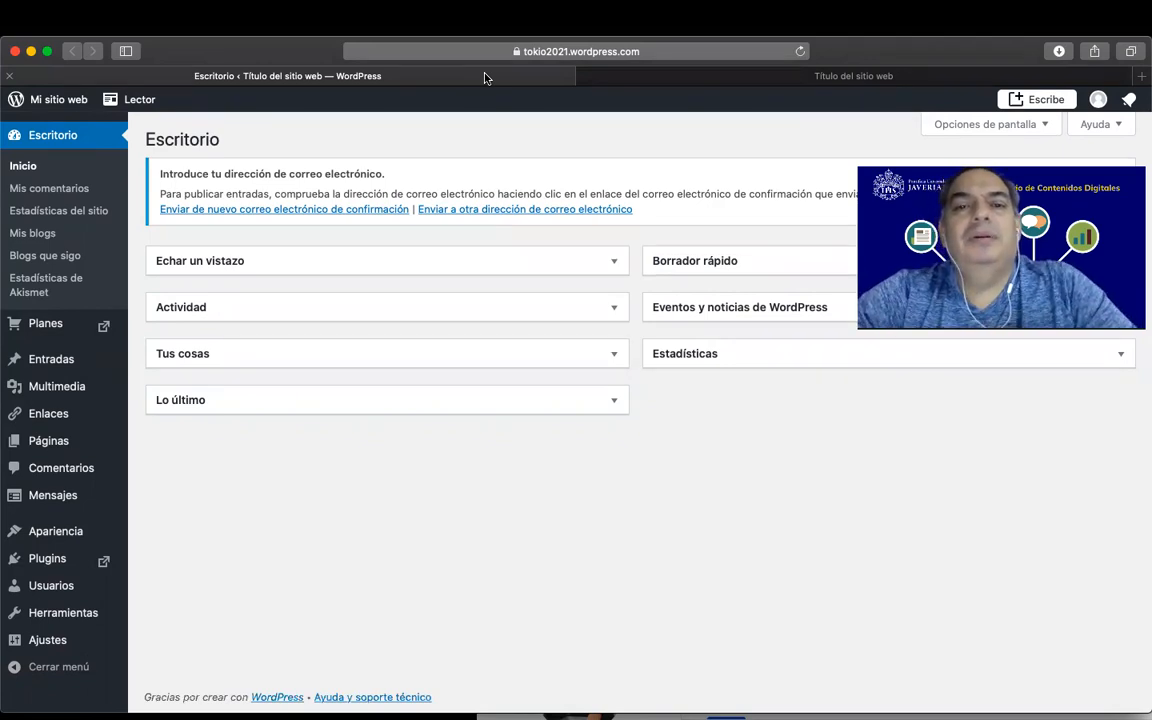
left_click(630, 80)
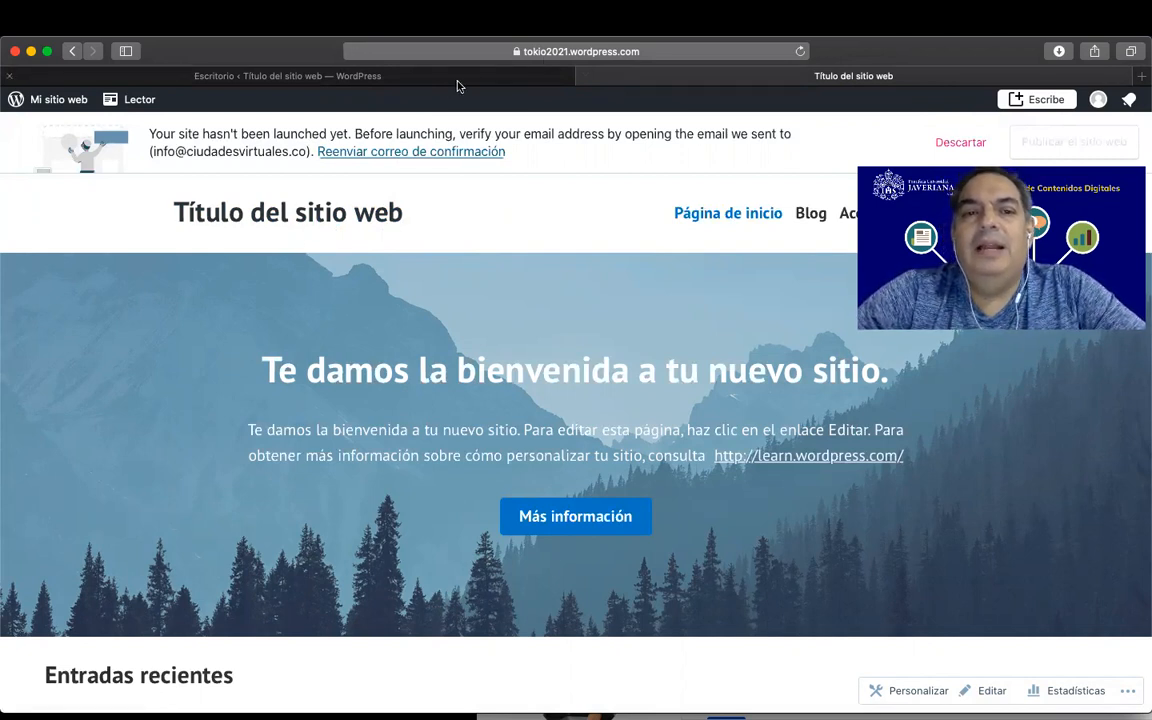
Return to the Escritorio dashboard and open the site's theme management page
left_click(430, 80)
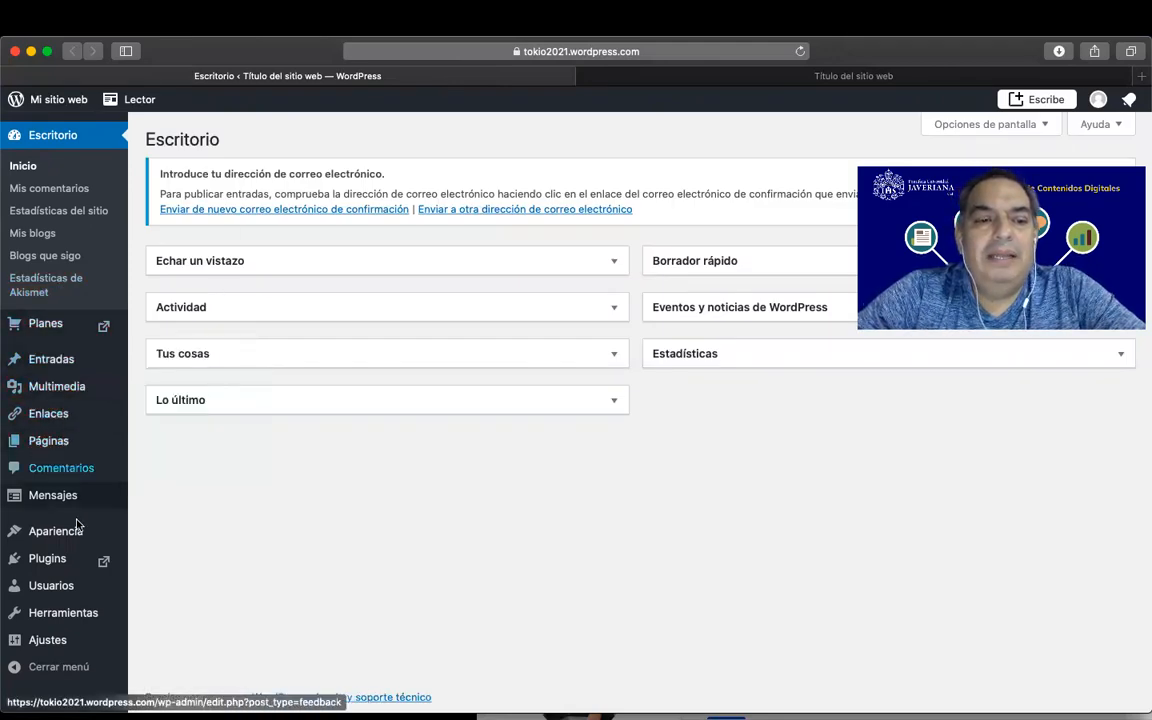
mouse_move(62, 536)
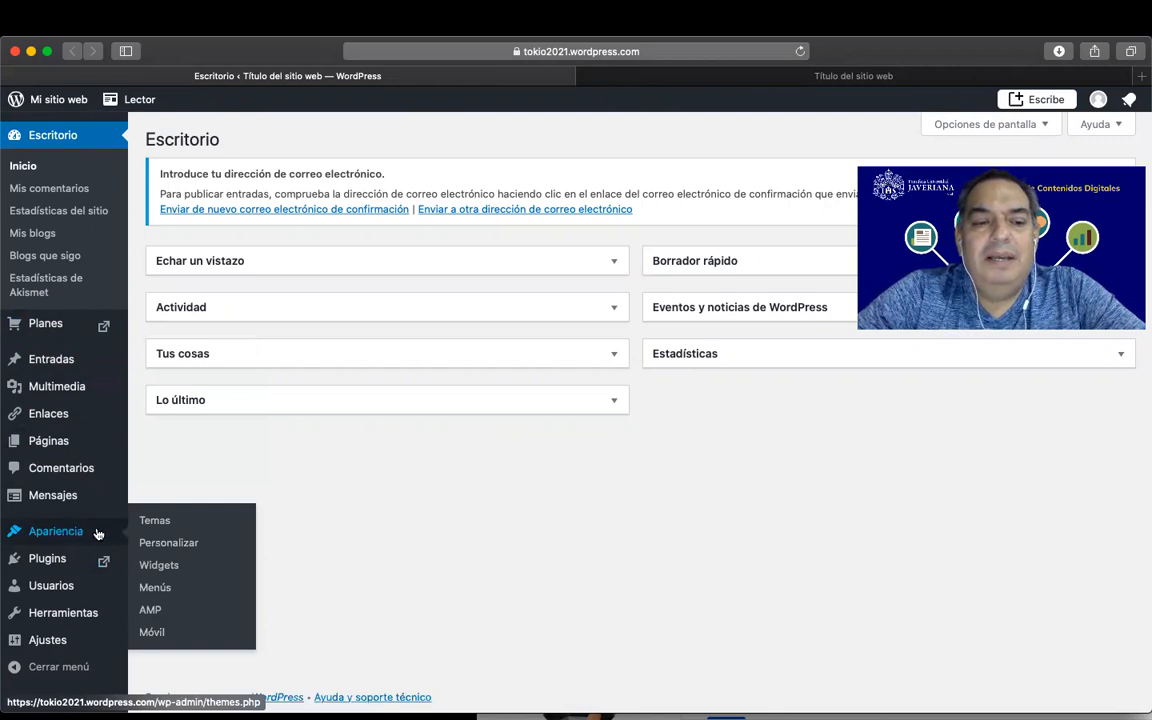
left_click(77, 535)
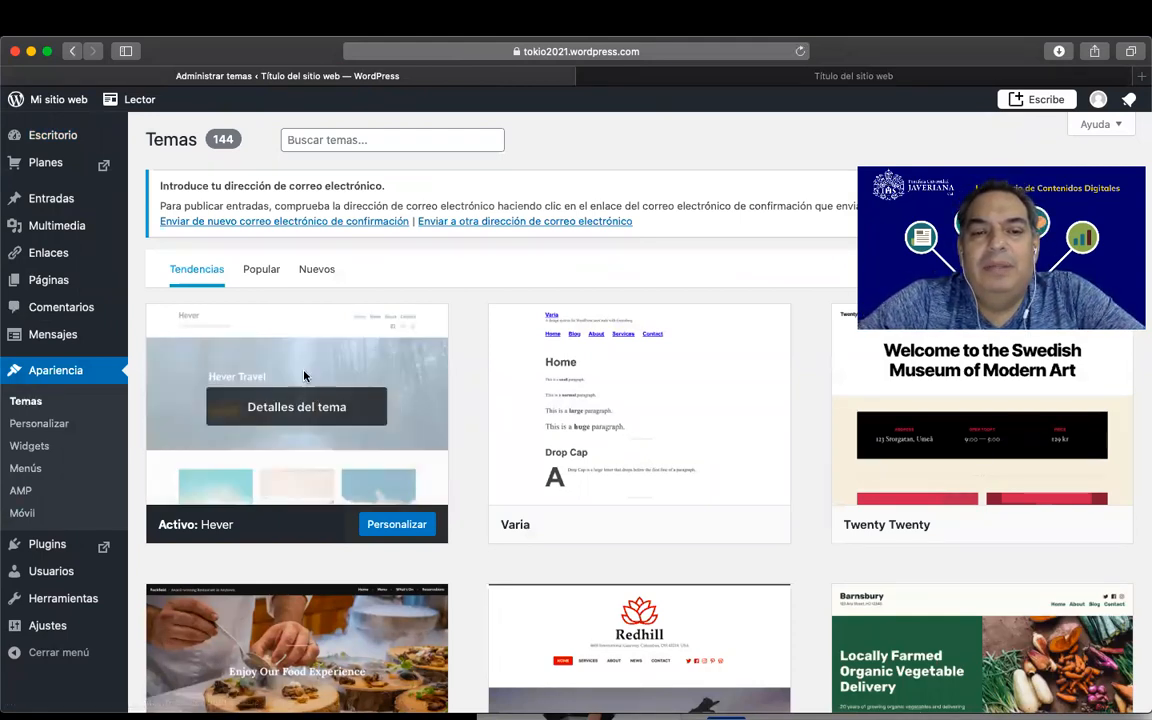
Browse the gallery of trending themes to examine the available designs, and return to its beginning
mouse_move(733, 411)
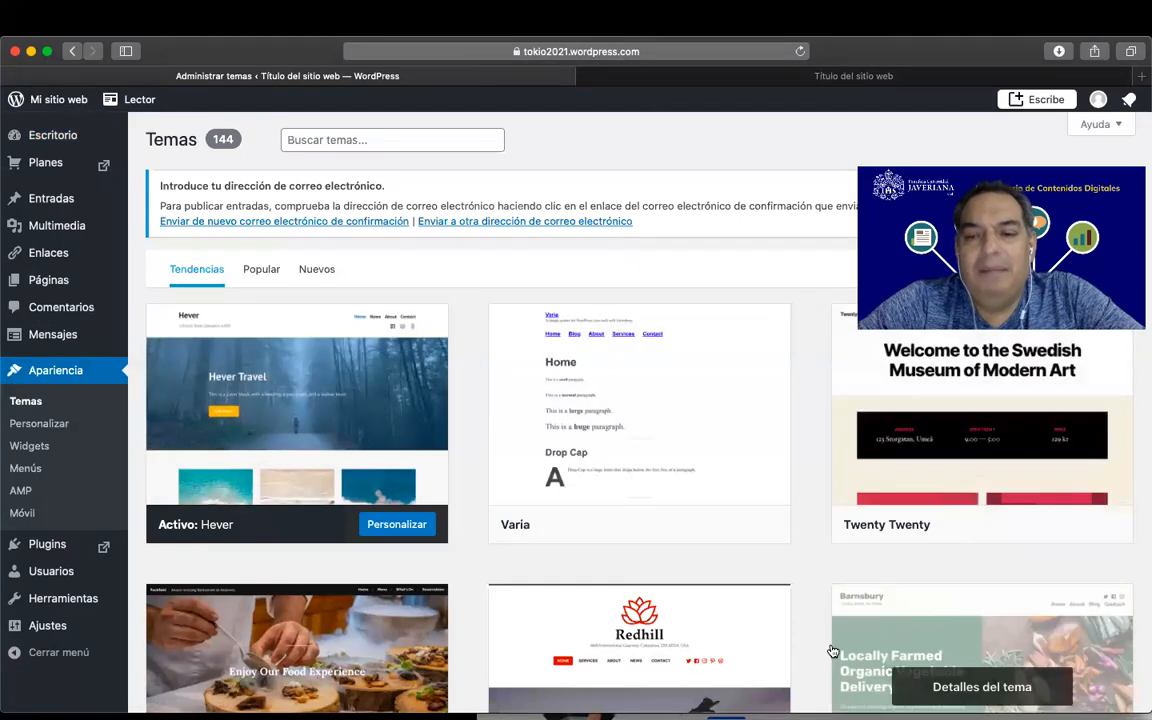
scroll(674, 598, "down", 1)
scroll(545, 535, "down", 5)
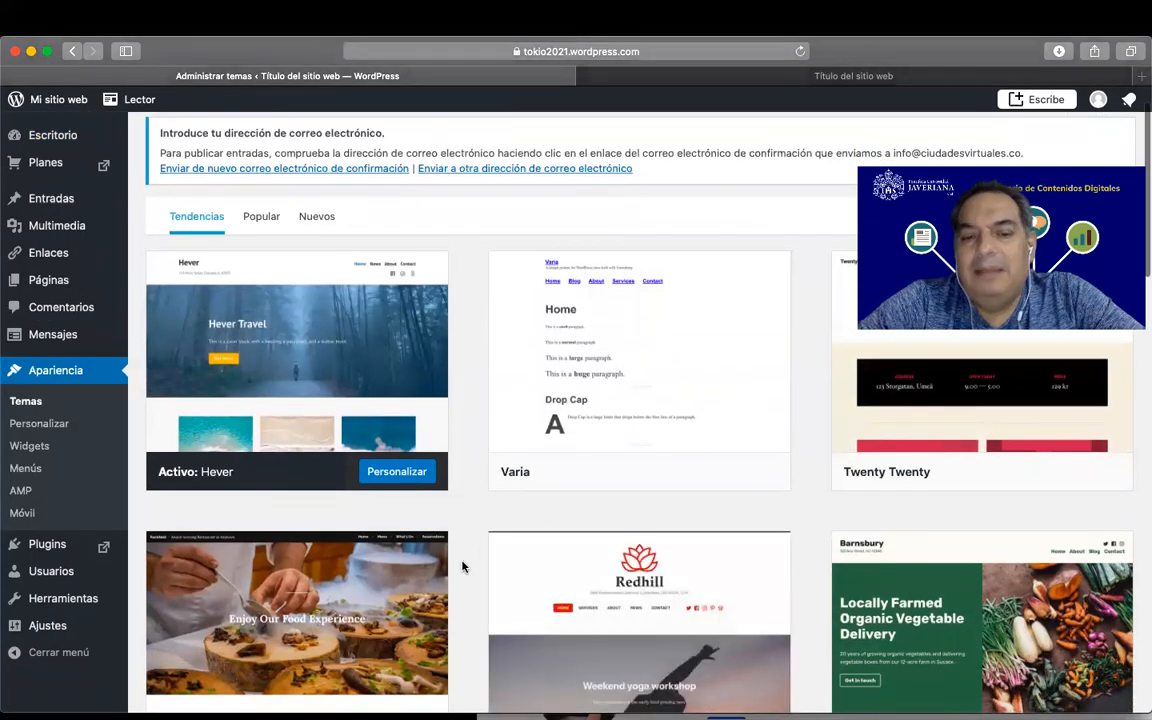
scroll(470, 563, "down", 3)
scroll(470, 563, "up", 7)
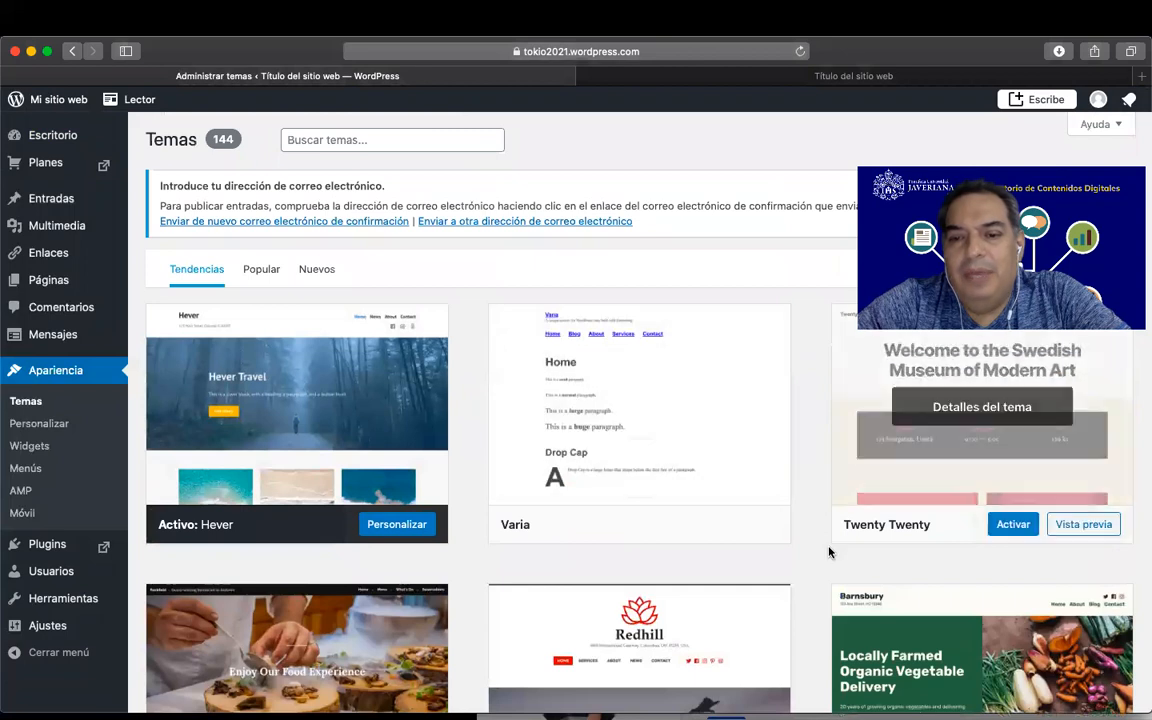
scroll(828, 550, "down", 2)
scroll(828, 550, "down", 1)
scroll(828, 550, "down", 1)
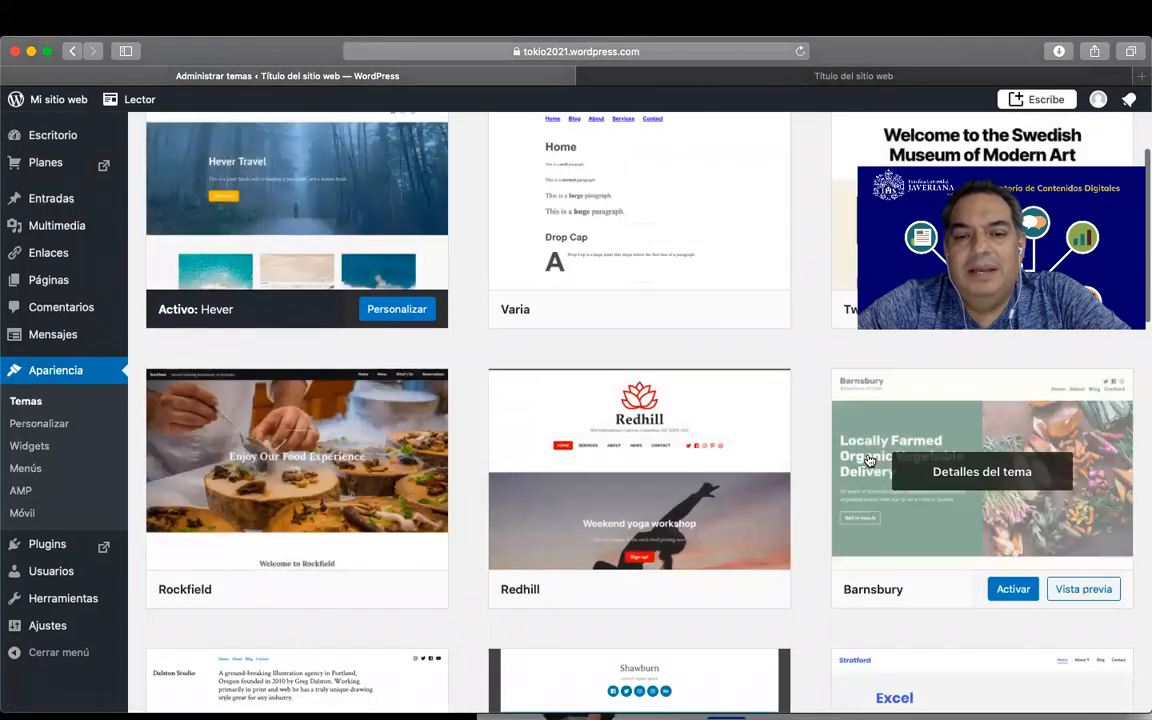
scroll(854, 600, "down", 4)
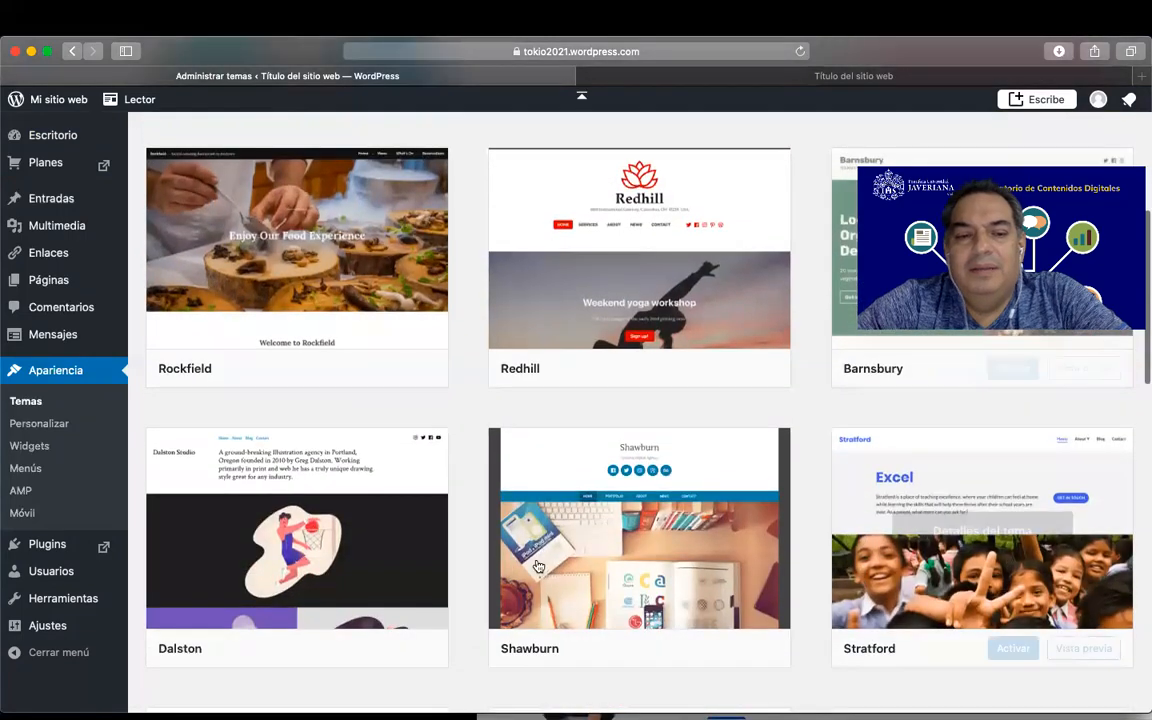
scroll(624, 570, "down", 7)
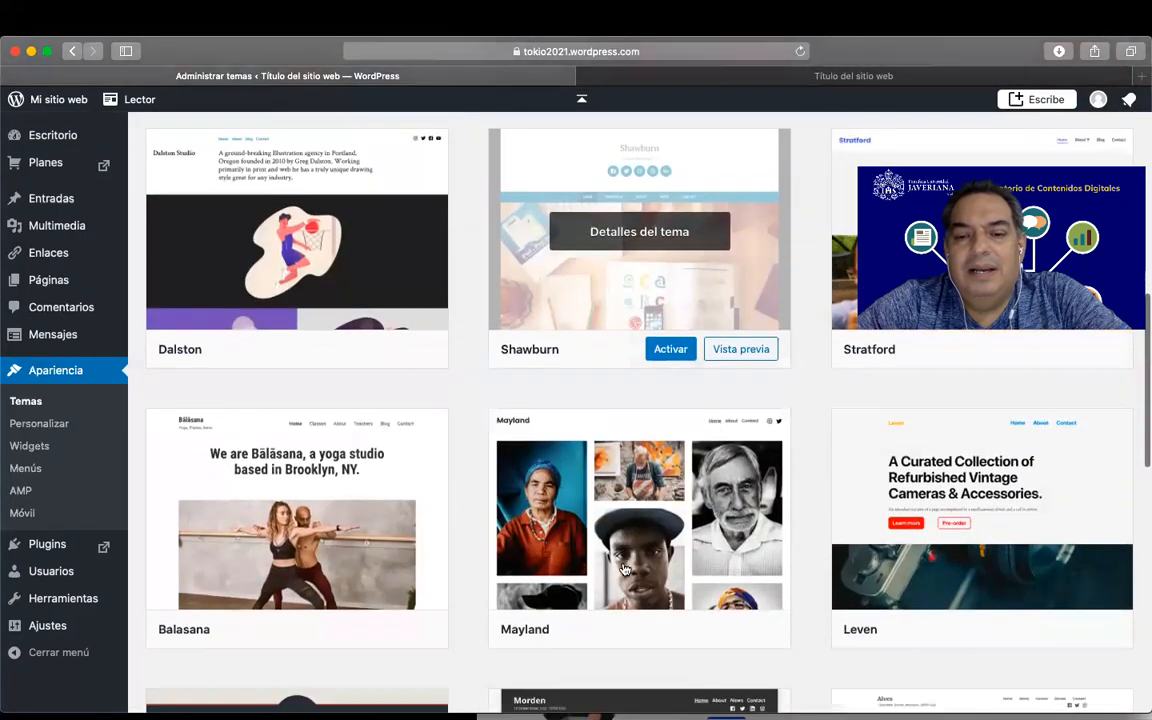
scroll(624, 570, "down", 4)
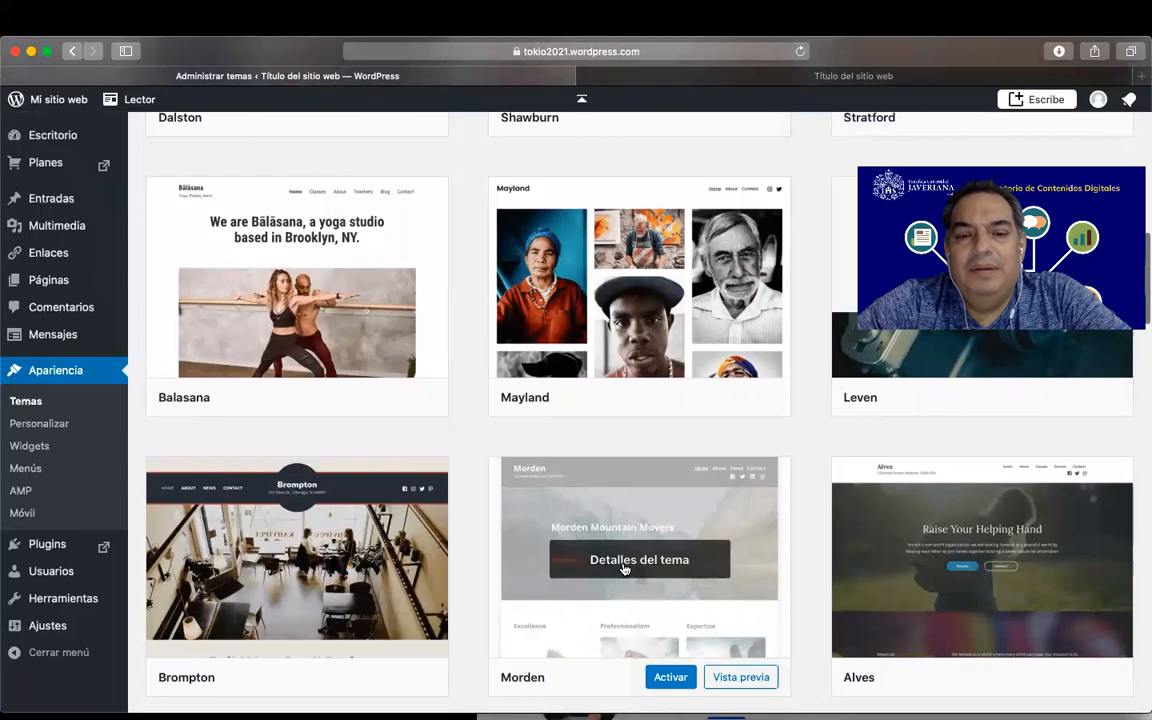
scroll(624, 570, "down", 3)
scroll(624, 569, "down", 7)
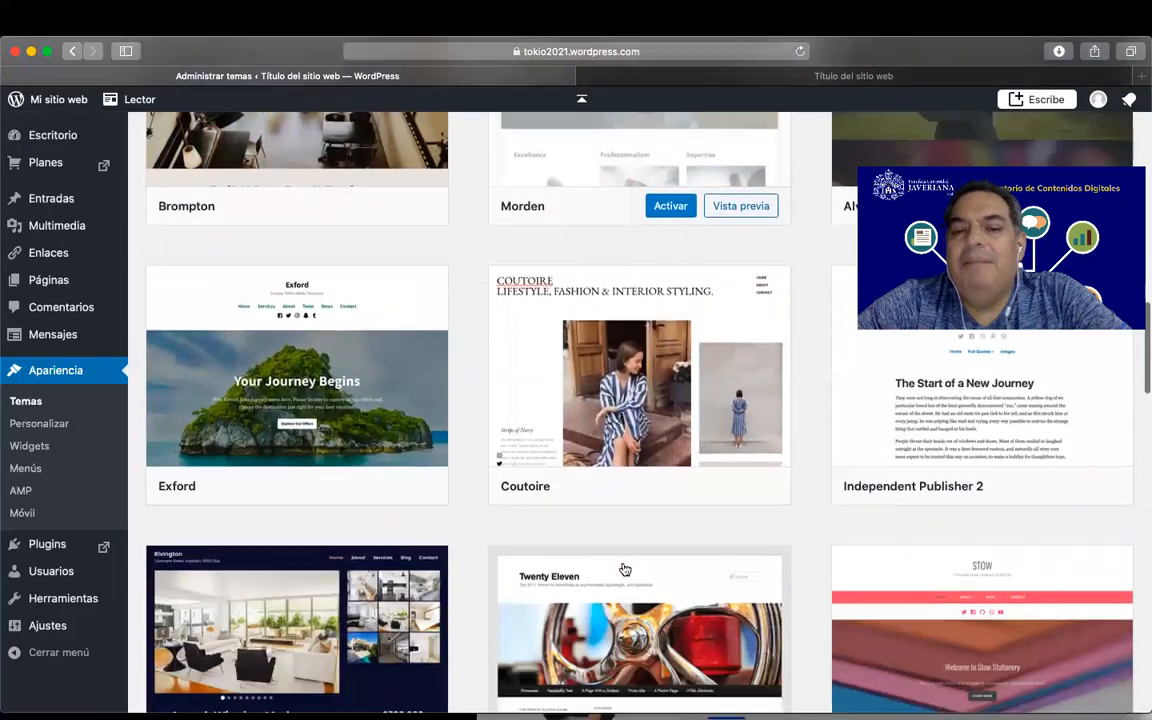
scroll(624, 569, "up", 20)
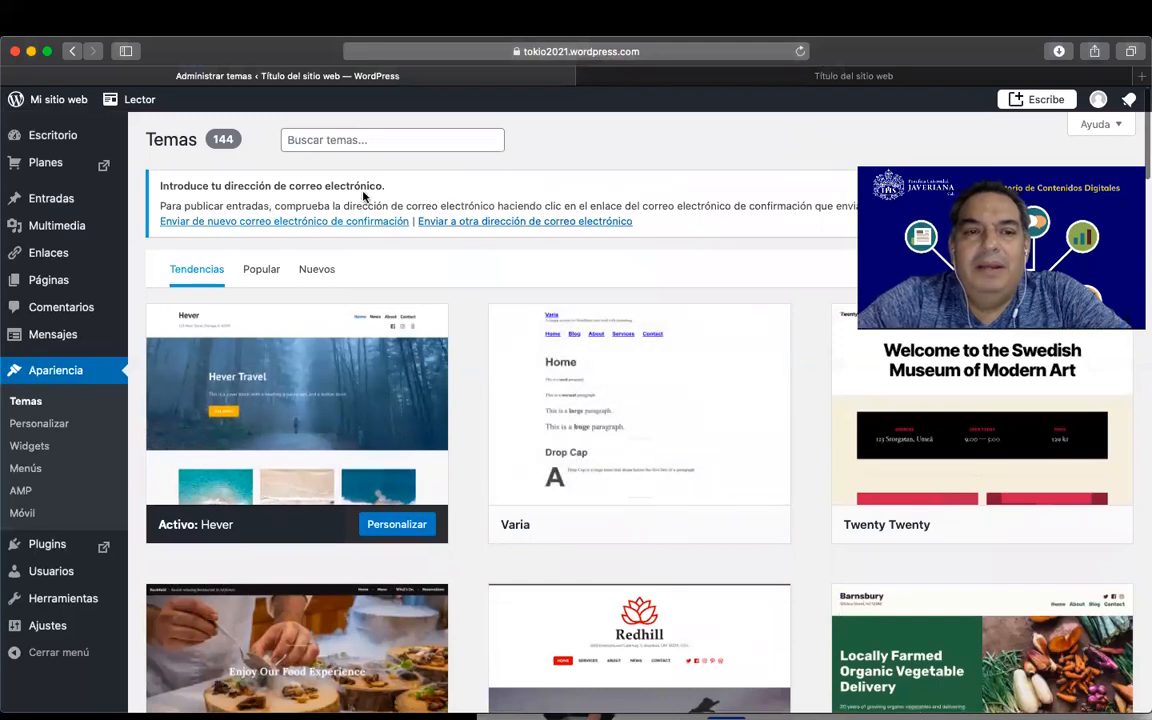
Search the theme gallery for "sport"
left_click(318, 139)
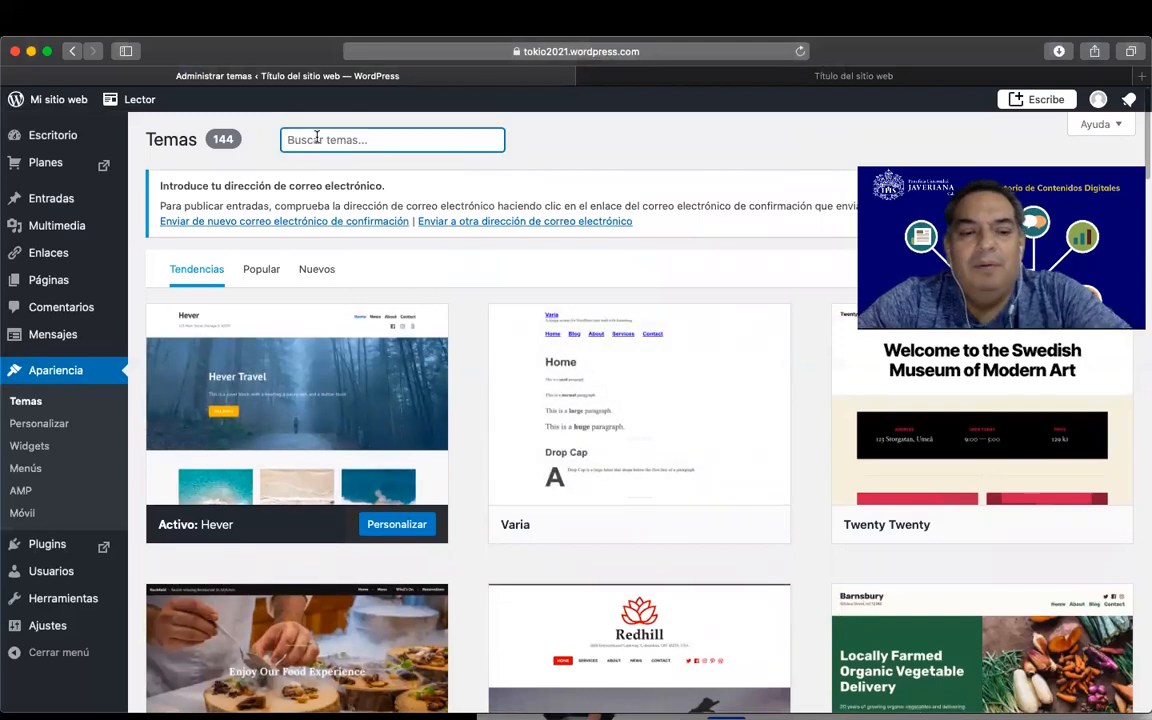
type("sport")
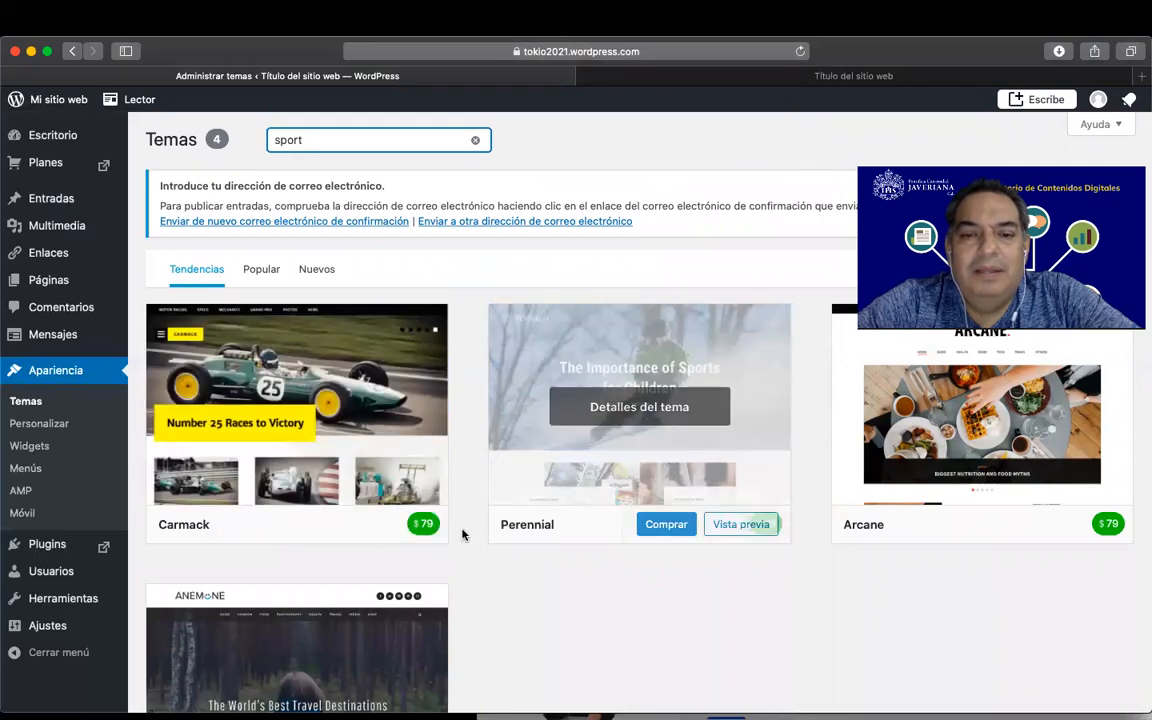
Look through the themes found for "sport" and return to the full theme gallery
scroll(494, 627, "down", 3)
scroll(494, 627, "up", 4)
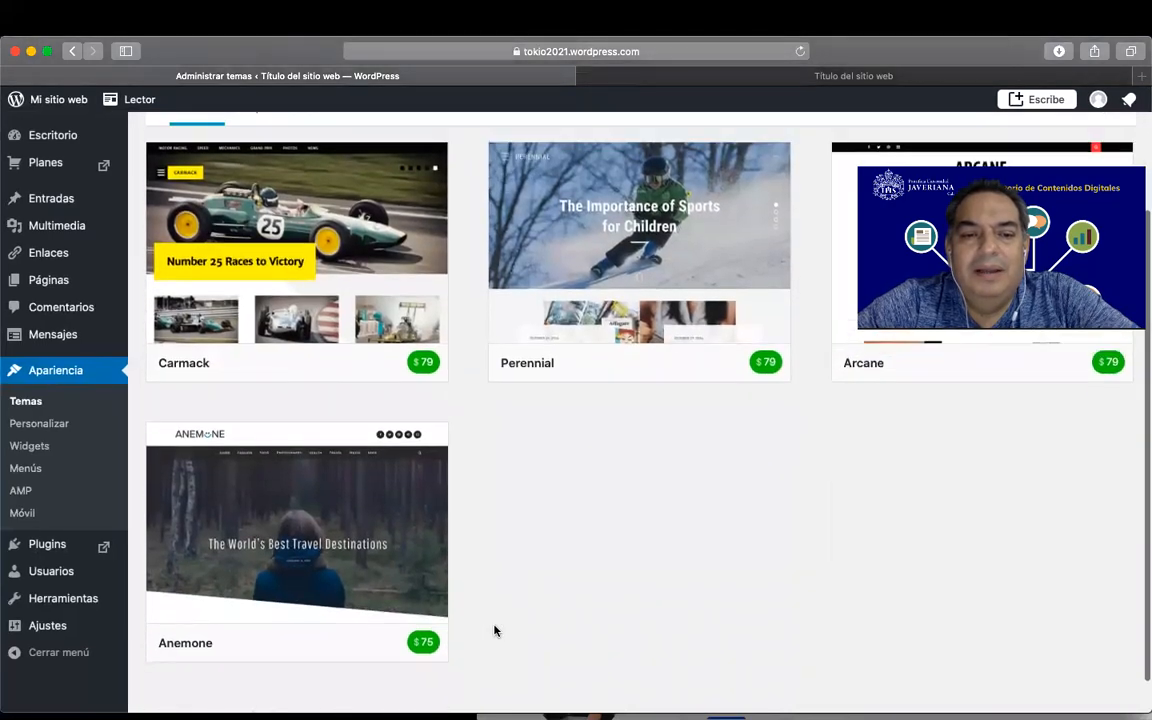
left_click(72, 51)
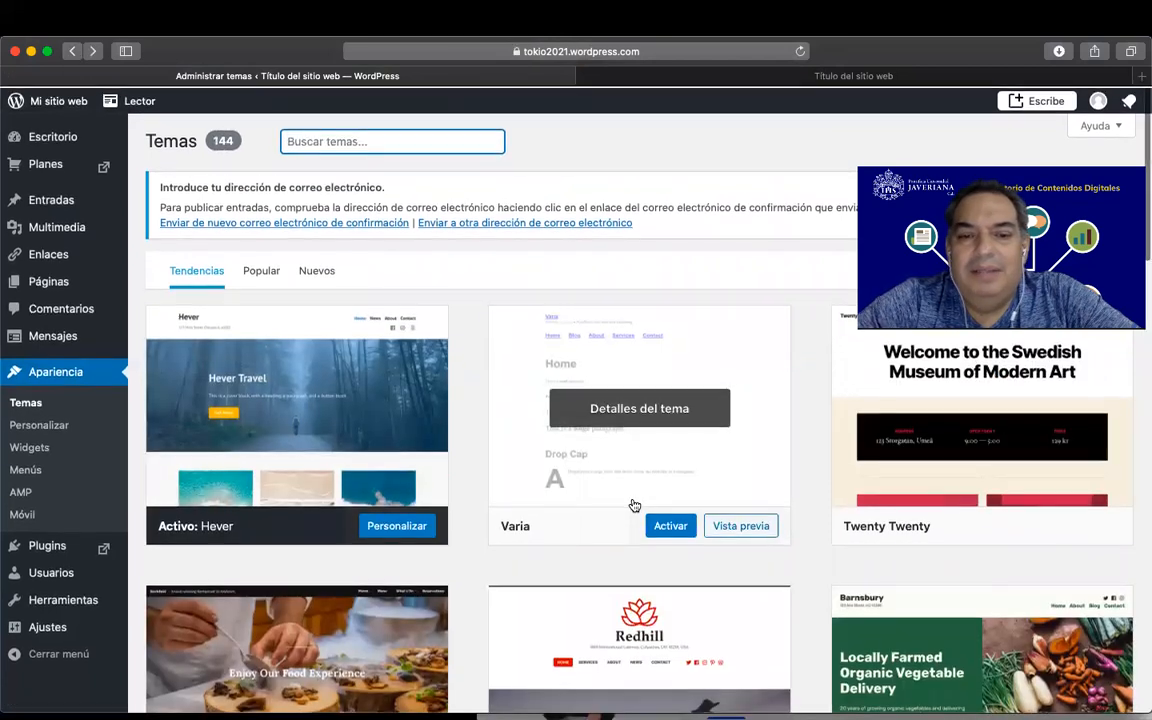
Preview the Redhill theme on the site, activate and save it, and return to the theme gallery
scroll(634, 505, "down", 5)
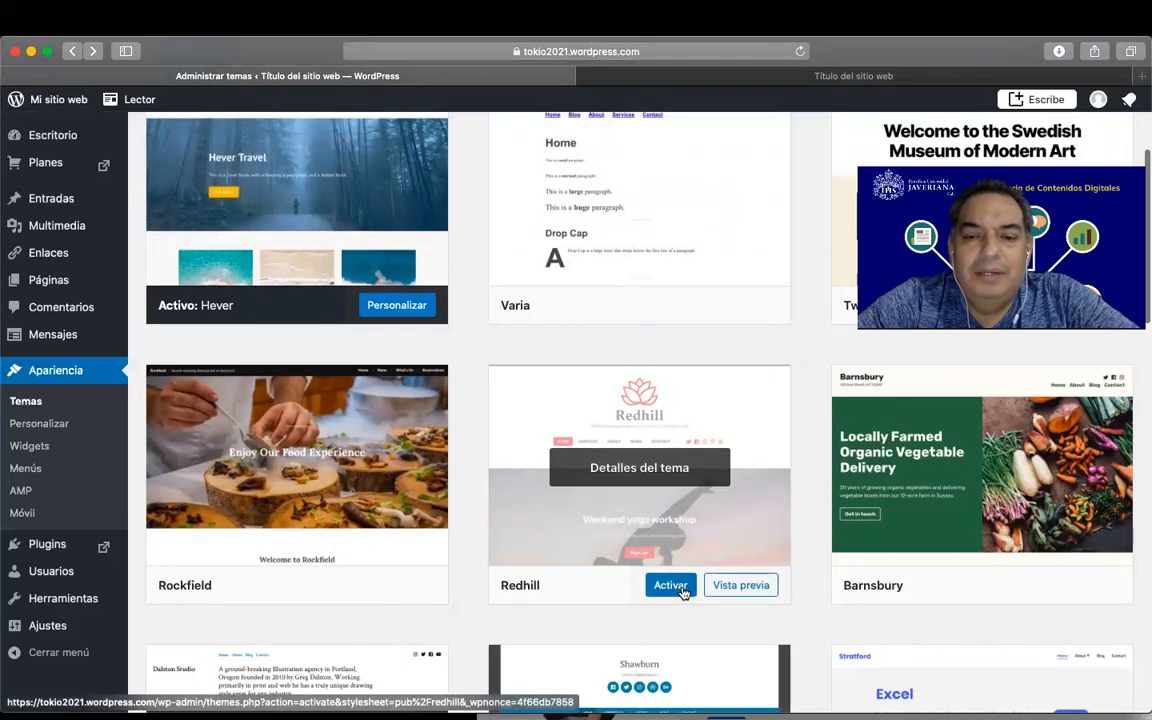
left_click(733, 588)
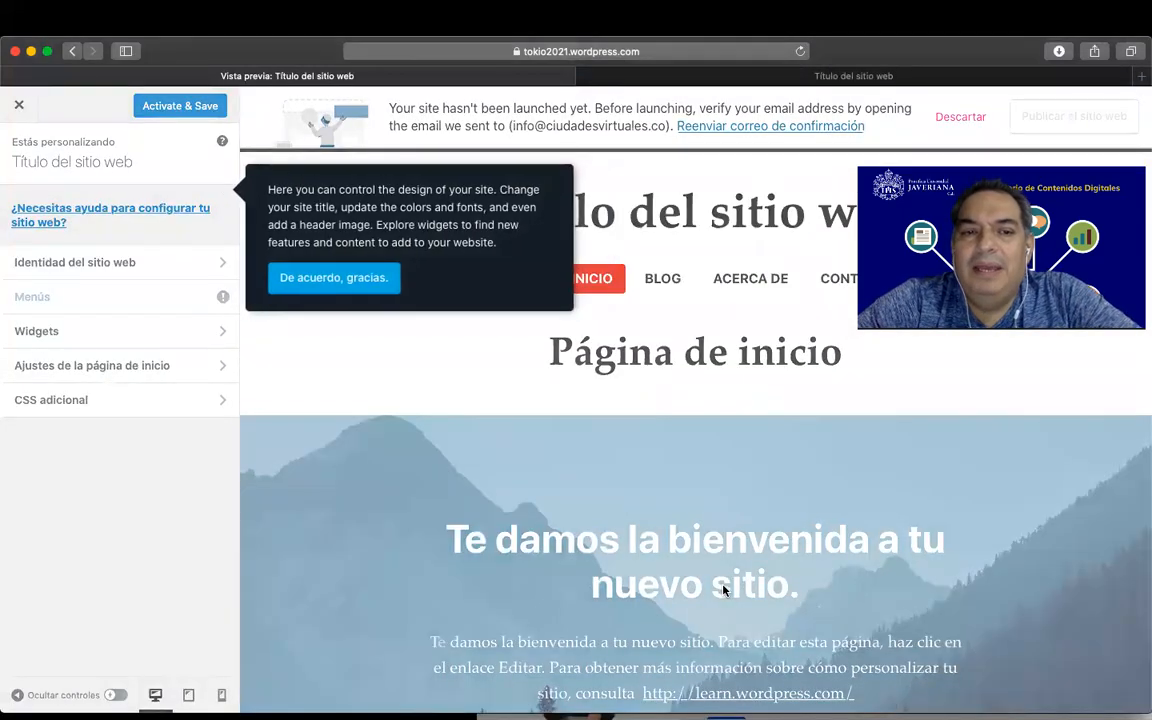
left_click(345, 281)
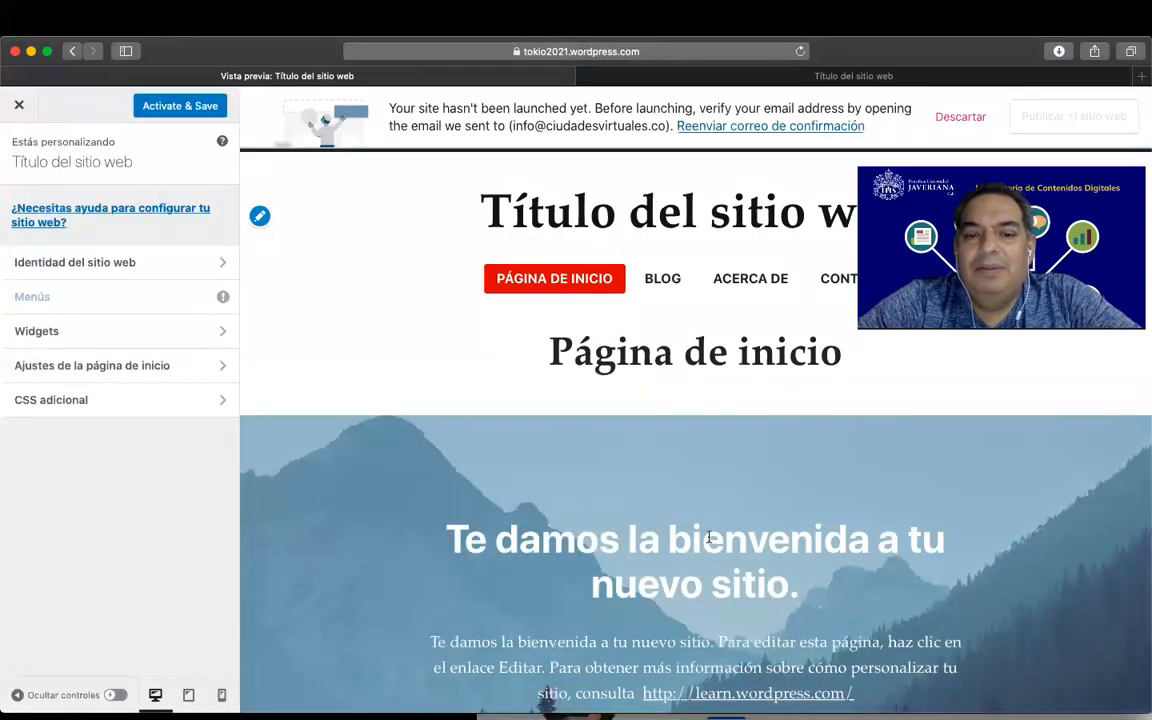
scroll(585, 440, "down", 1)
scroll(585, 435, "down", 5)
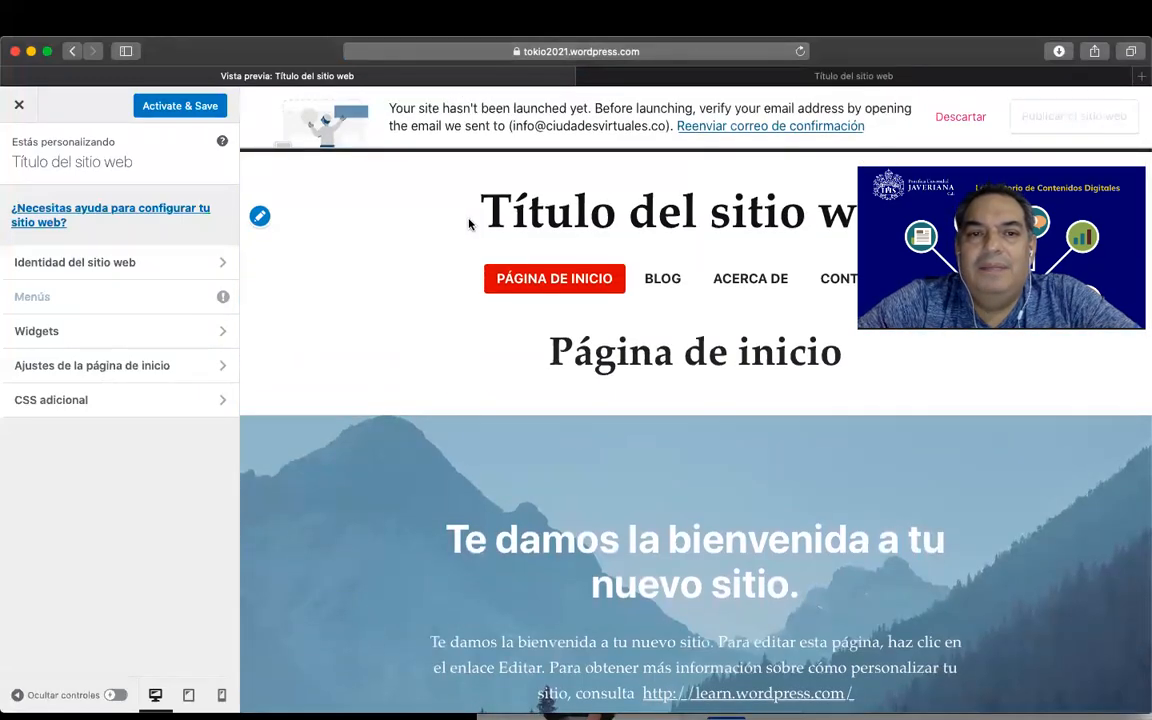
left_click(157, 107)
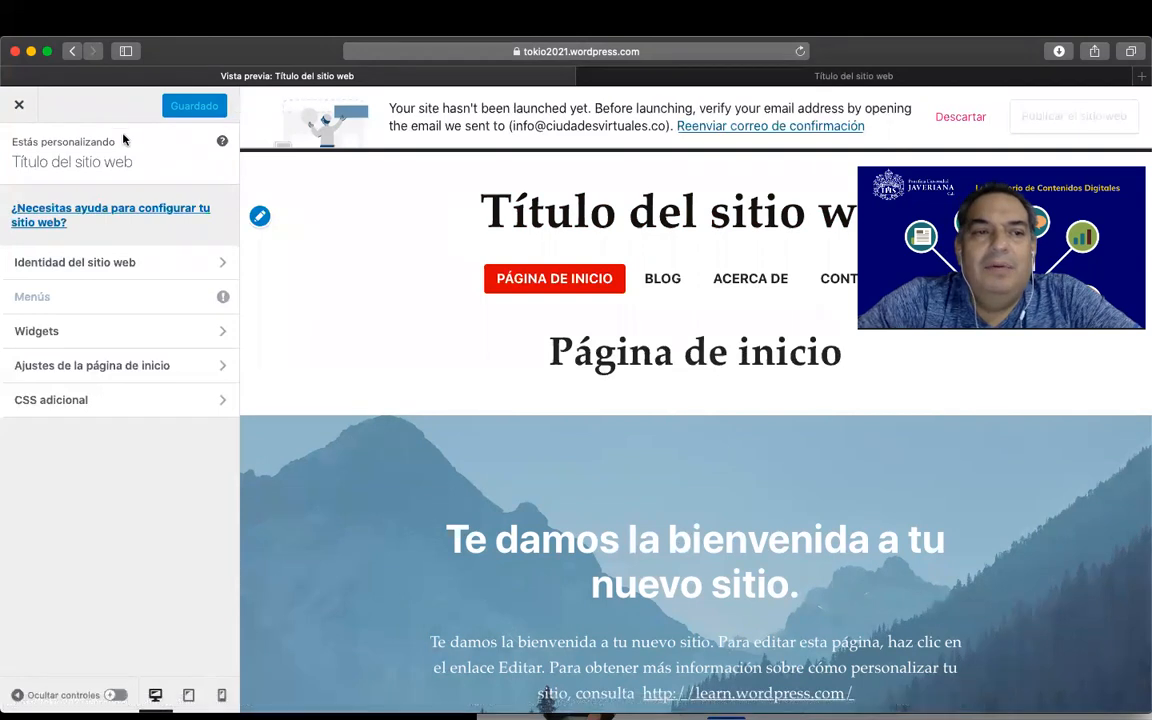
left_click(21, 107)
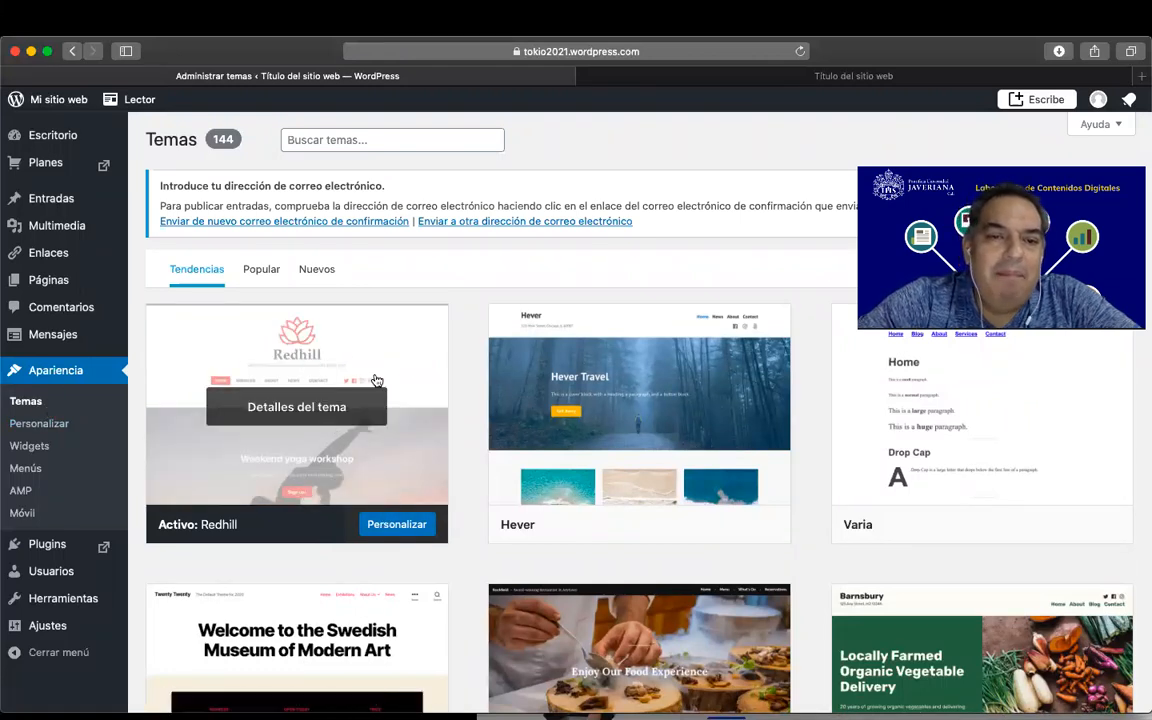
Customize the active Redhill theme's site identity by setting the site title to "Juego Olímpicos Tokio 2021"
left_click(404, 526)
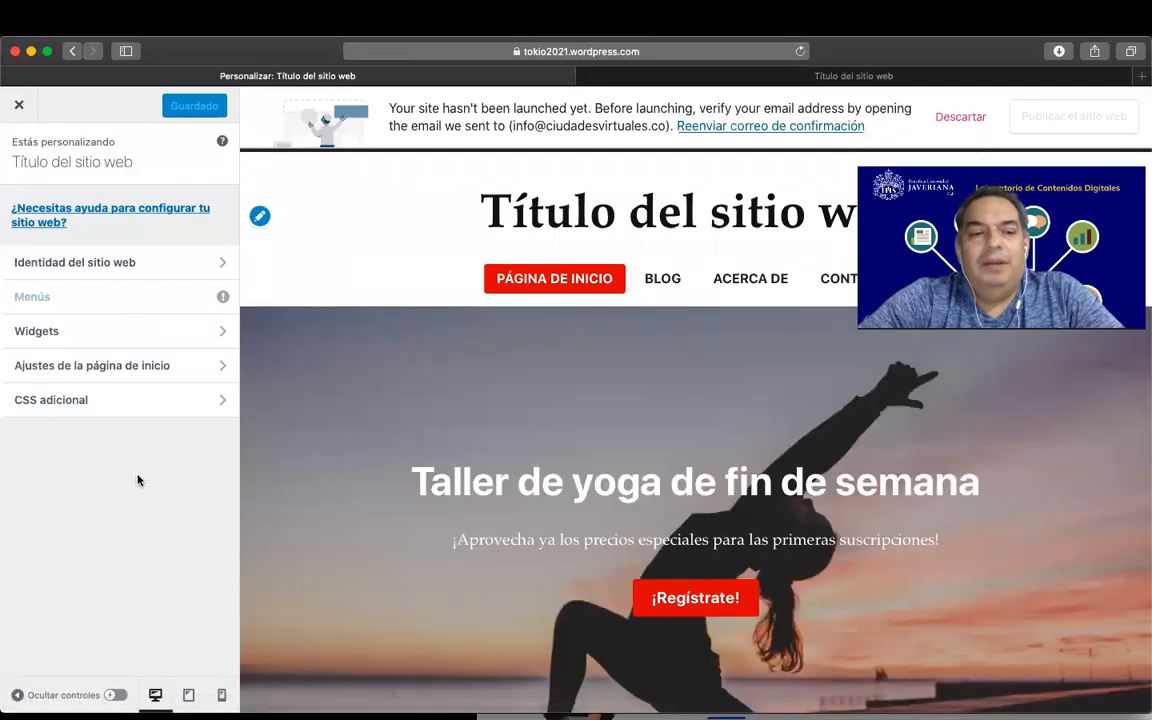
left_click(124, 263)
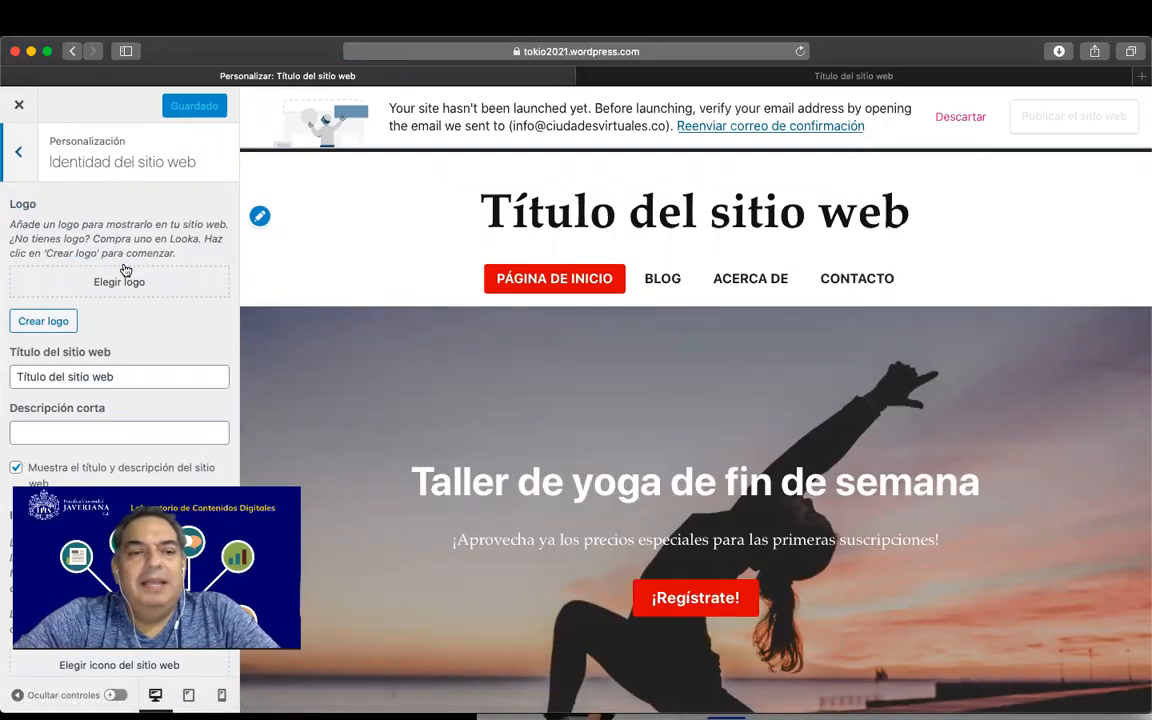
left_click_drag(121, 375, 6, 381)
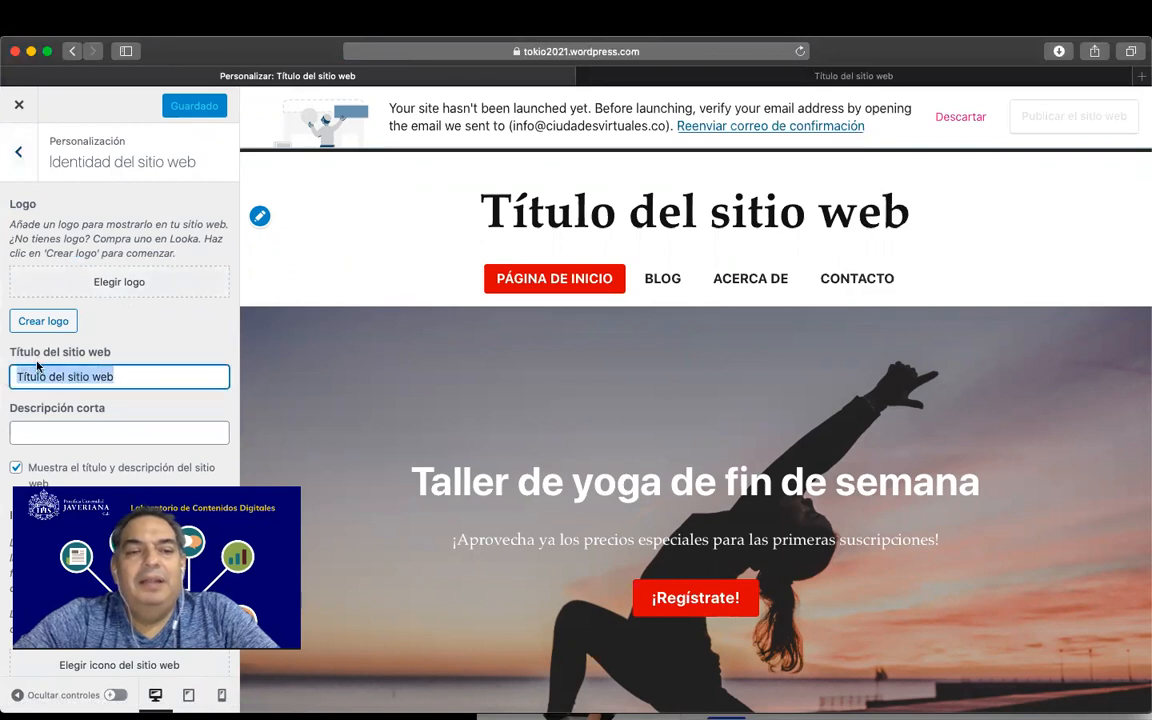
type("Ju")
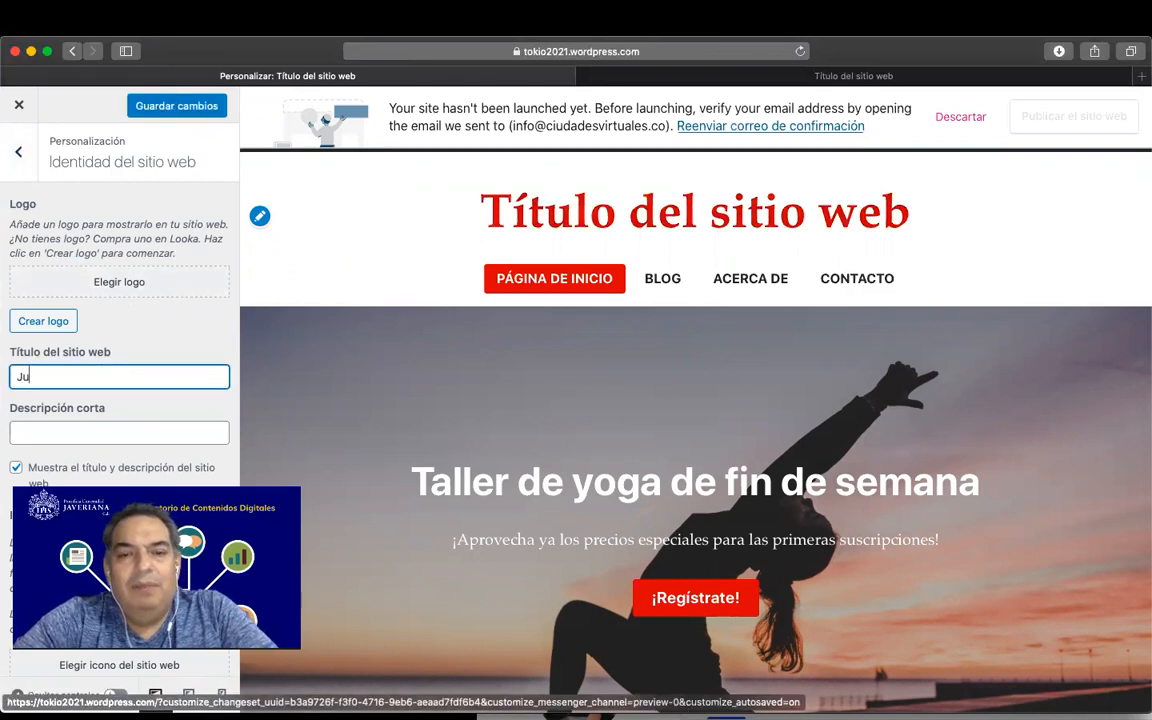
type("ego Olim")
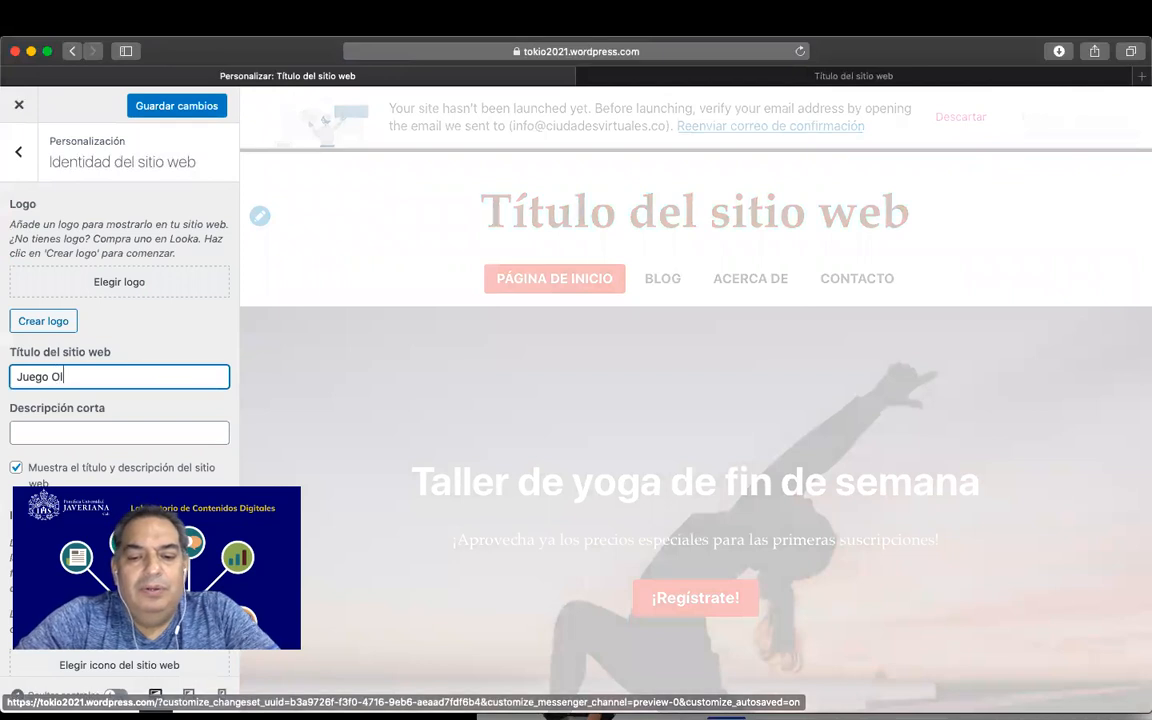
key("BackSpace")
key("BackSpace")
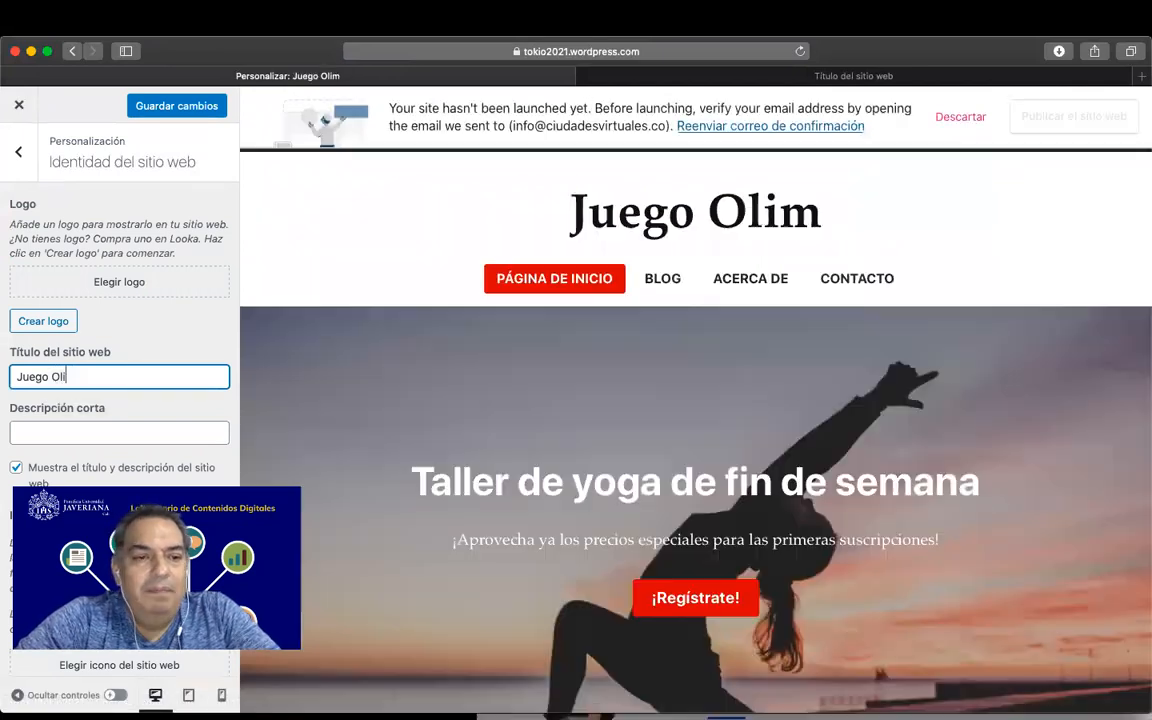
type("í")
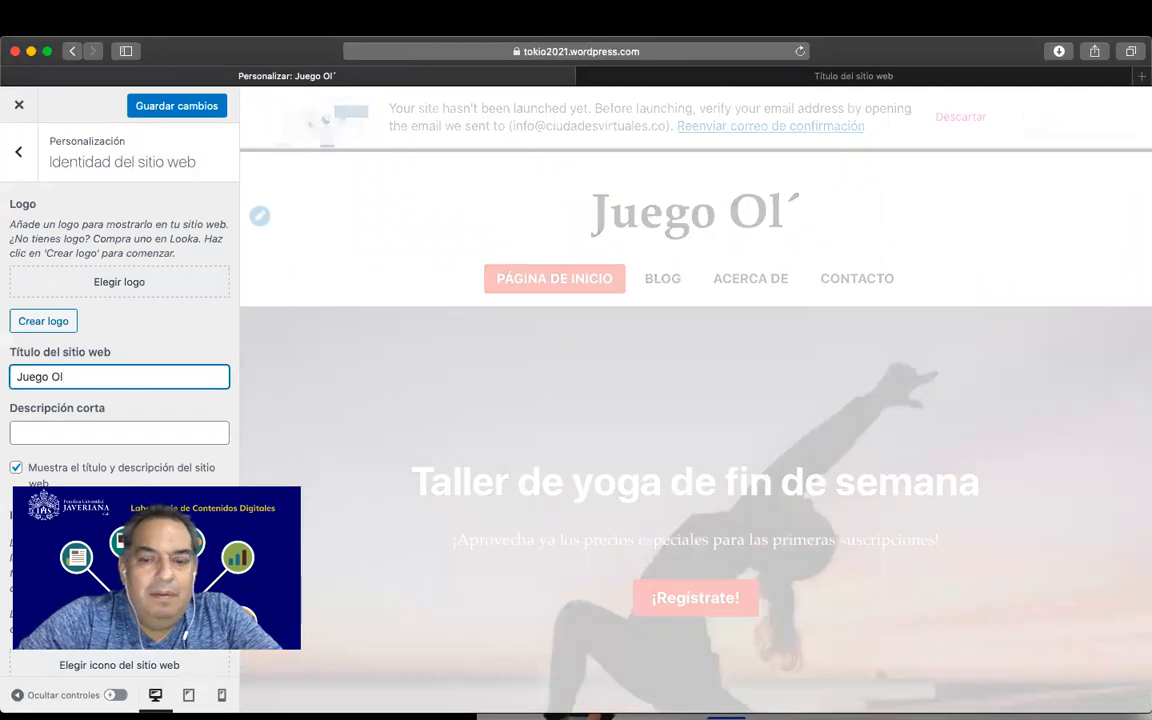
type("mpicos")
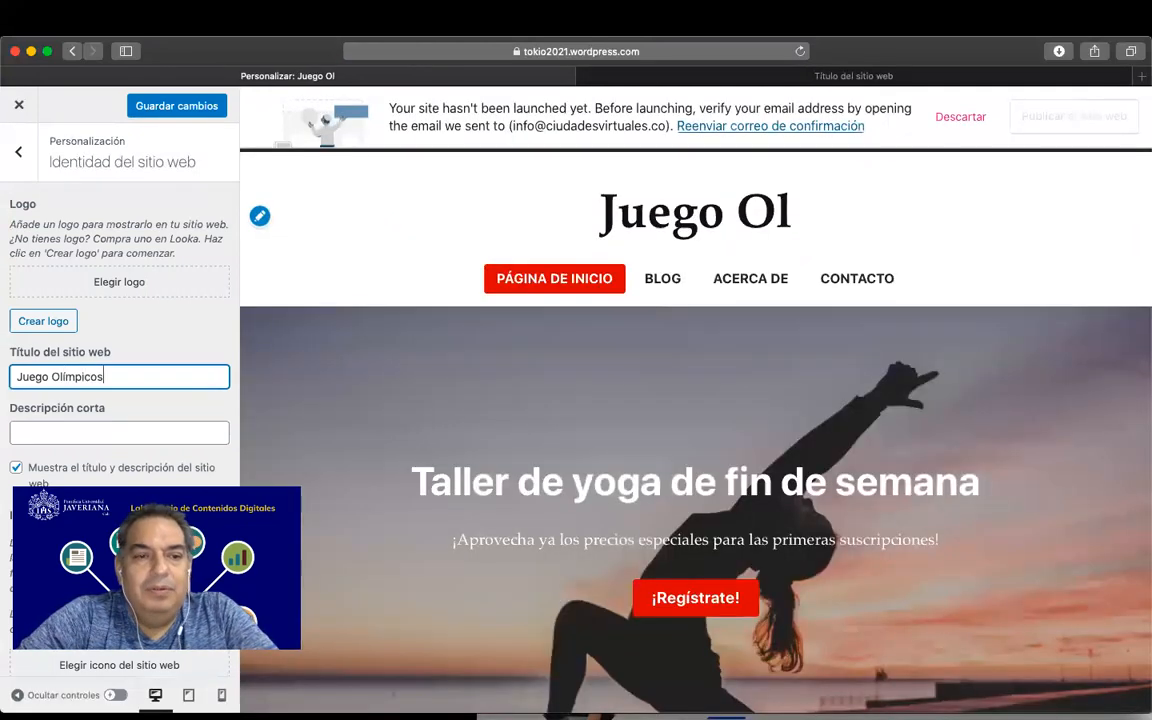
type(" To")
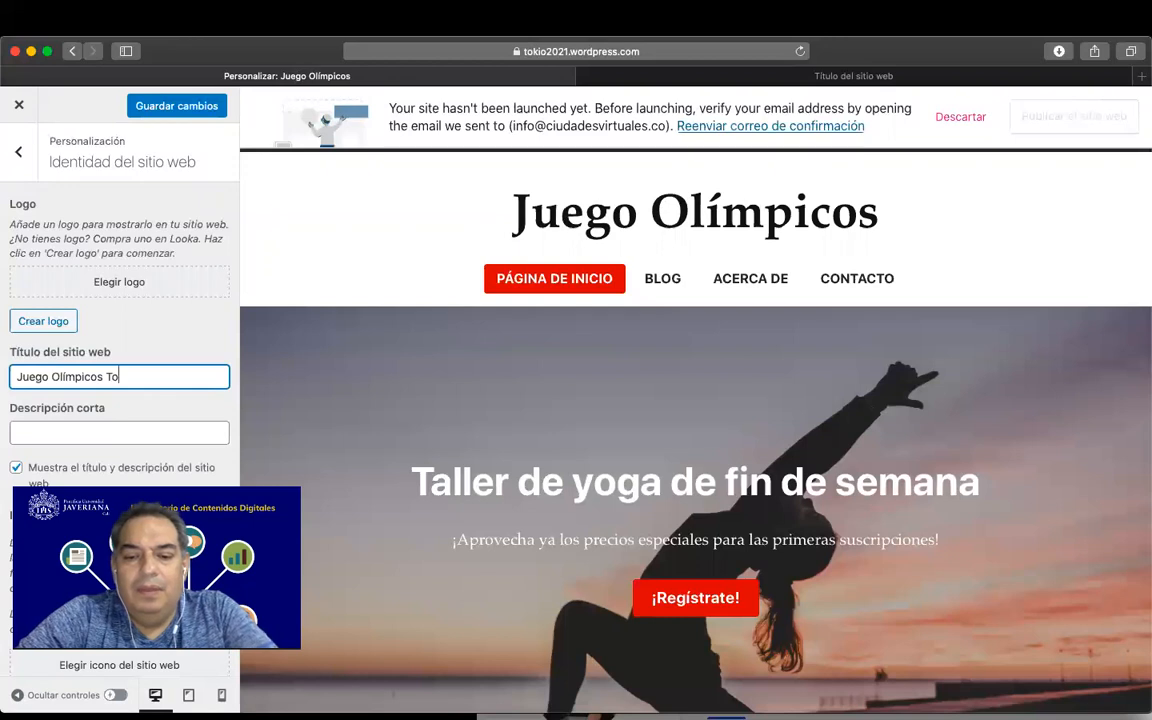
type("kio 2021")
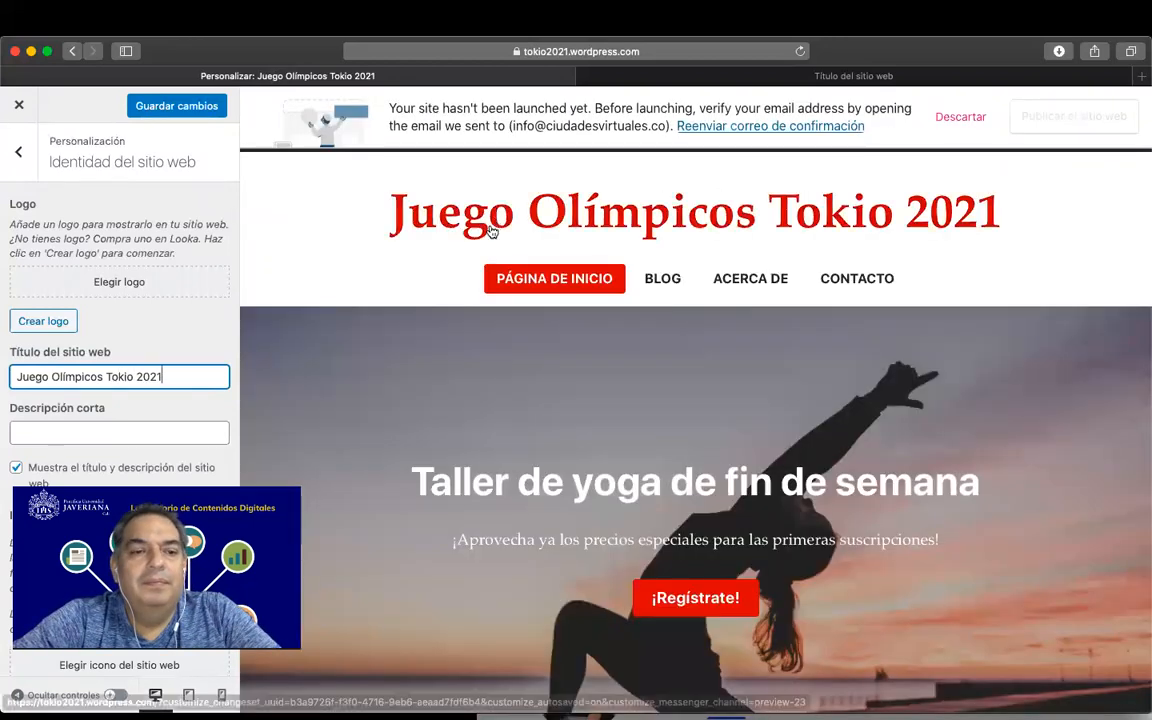
Set the site's short description to "Una nueva cita para el deporte mundial"
left_click(136, 433)
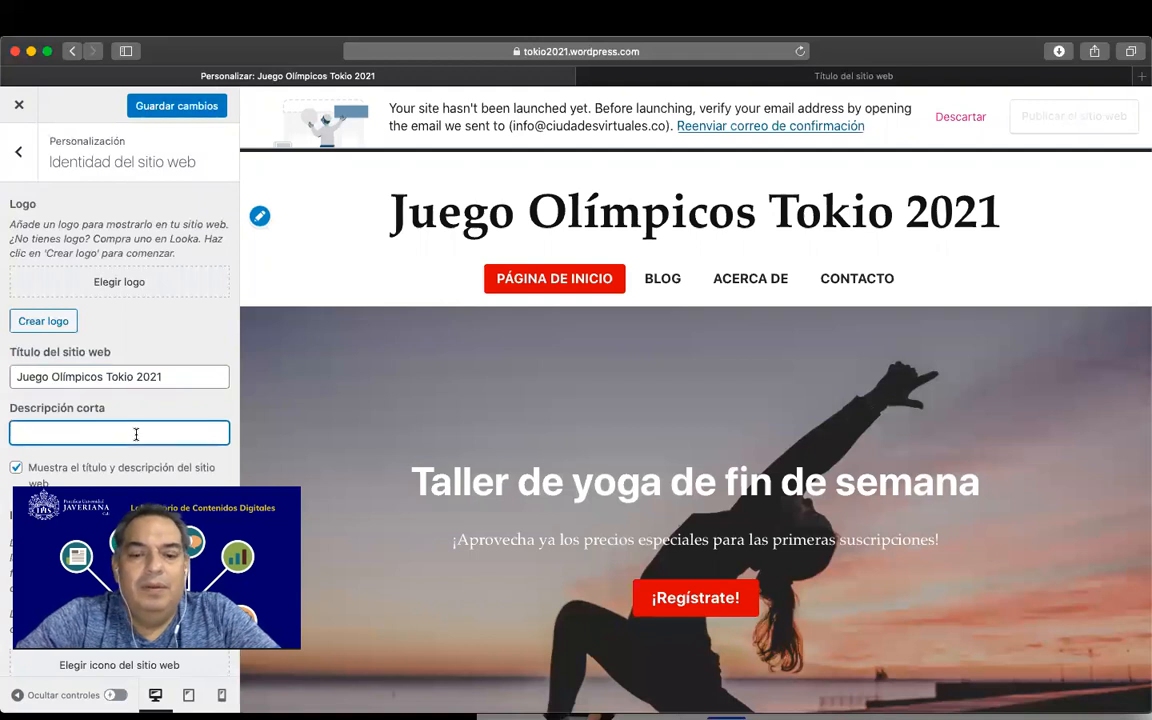
type("Una nueva ci")
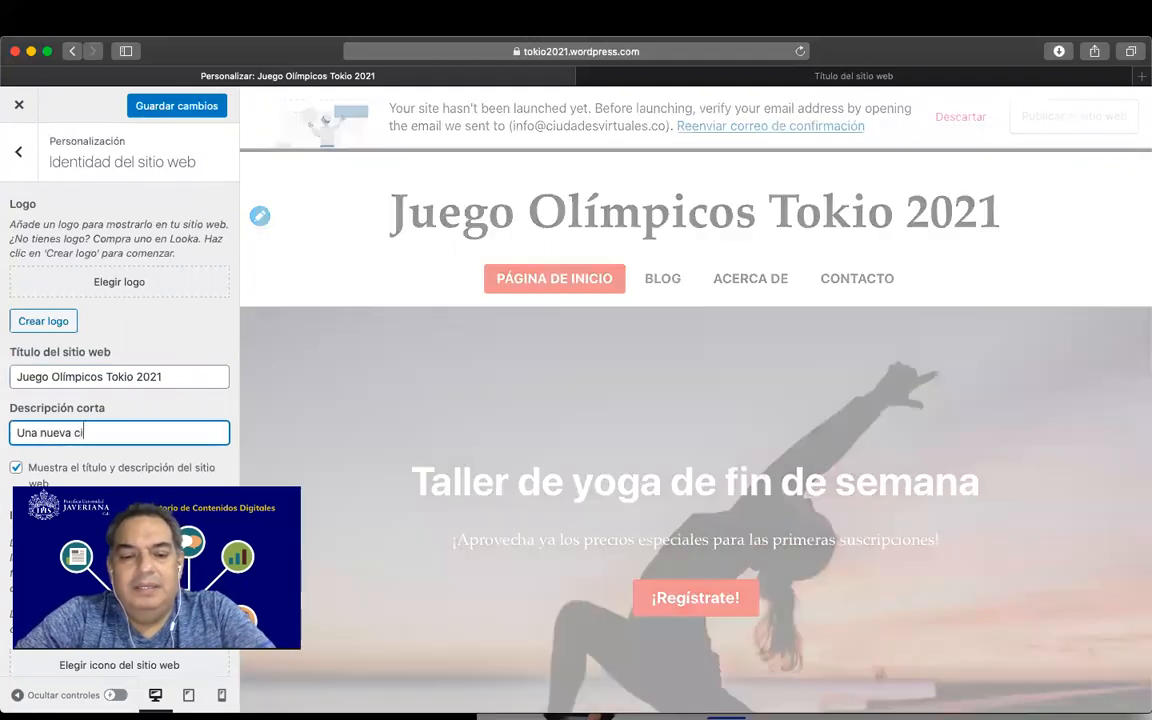
type("ta para el deporte mu")
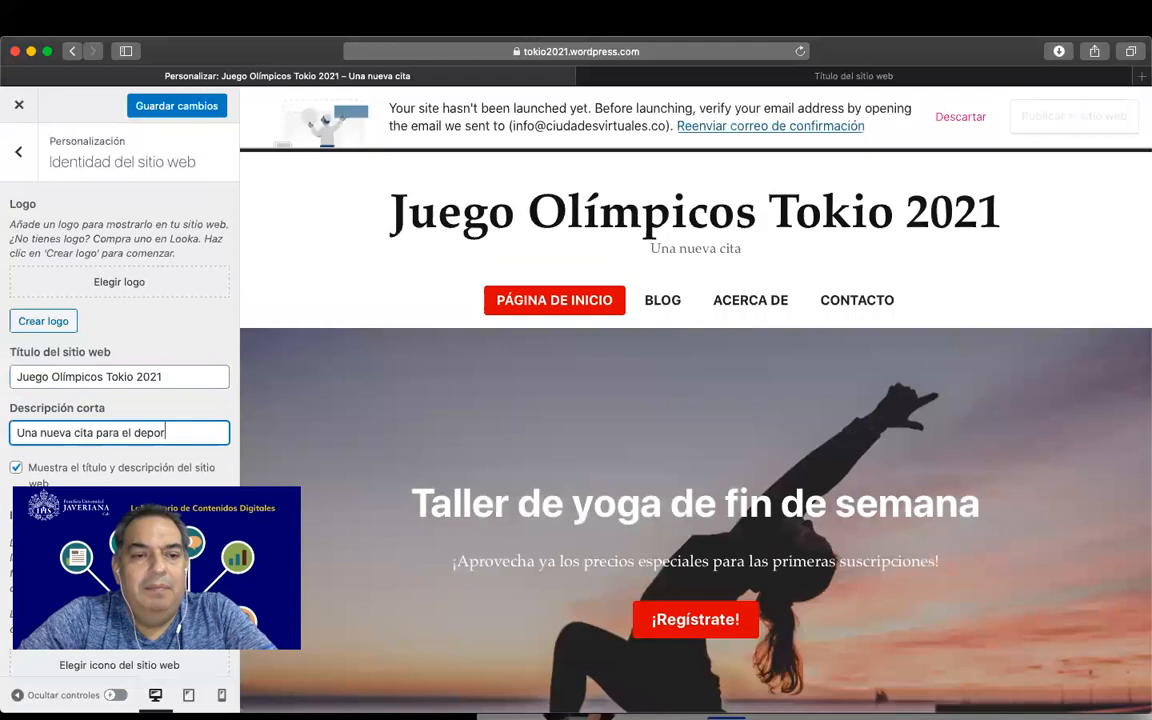
type("ndial")
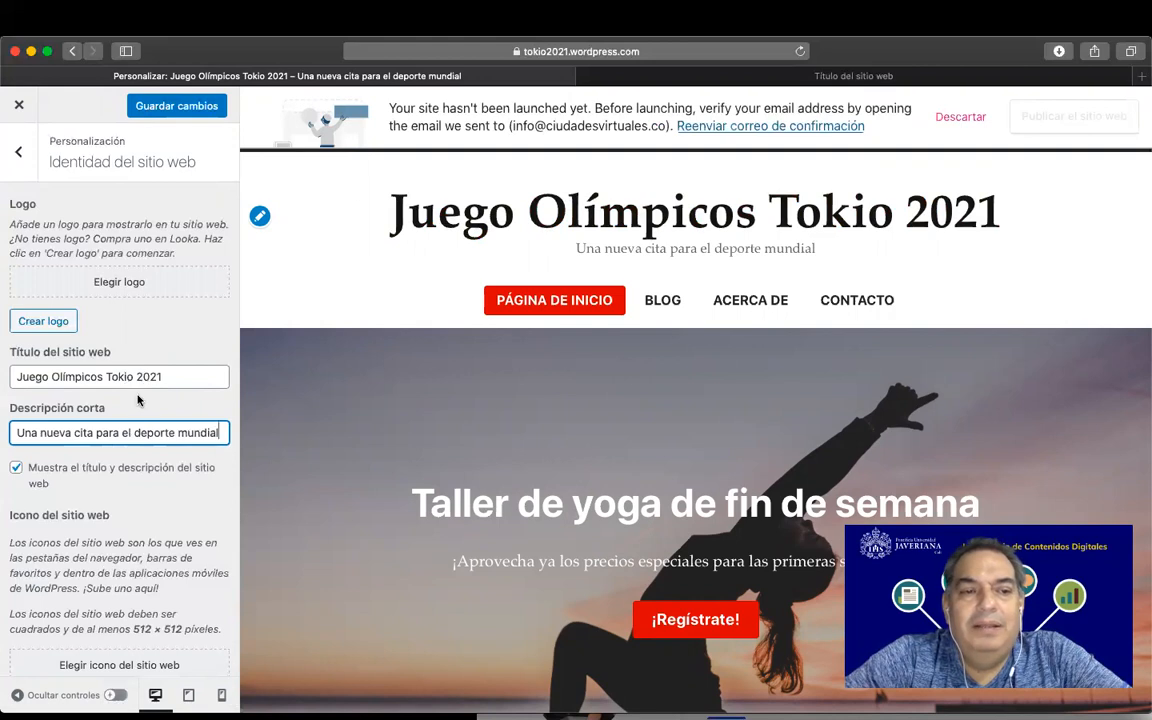
Open the site's logo chooser and, in a new browser window, search Google Images for "logo juegos olimpicos tokio 2020"
left_click(116, 284)
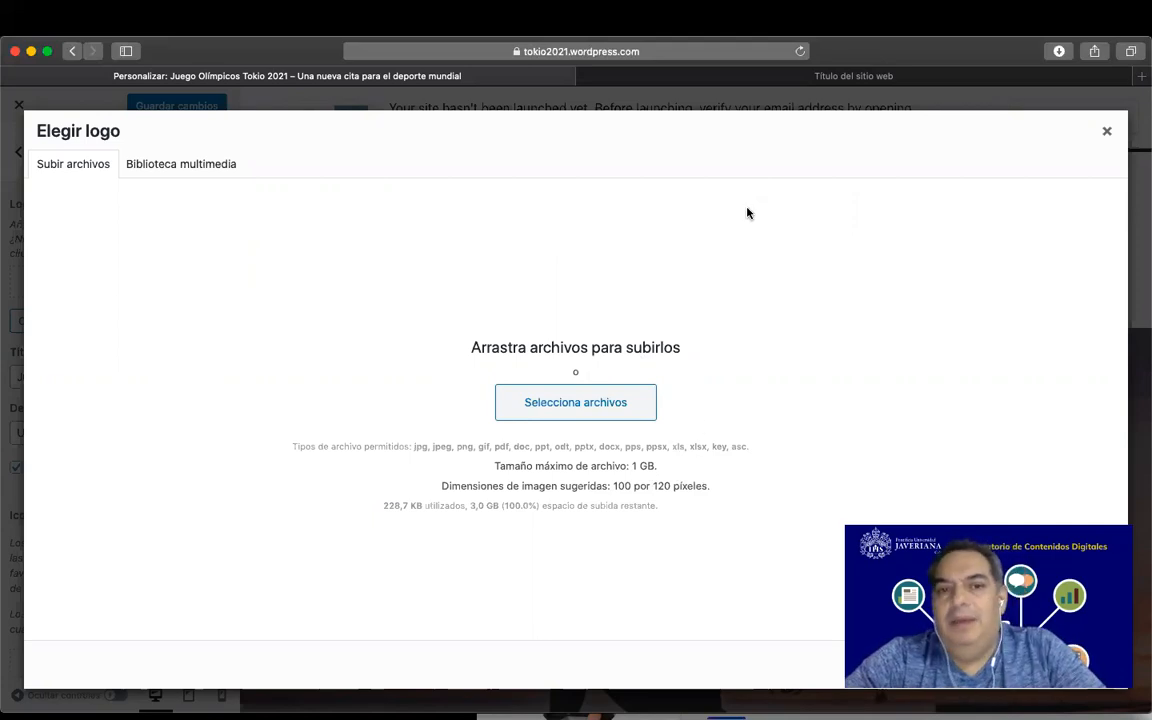
key("super+n")
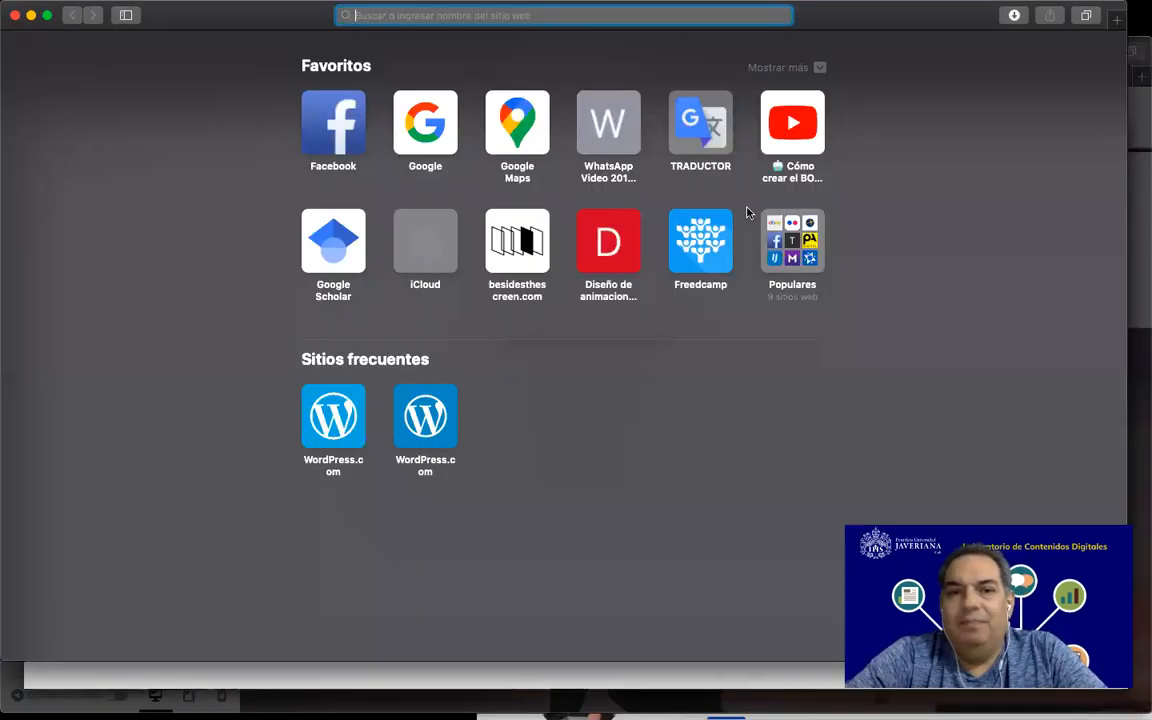
type("lgo")
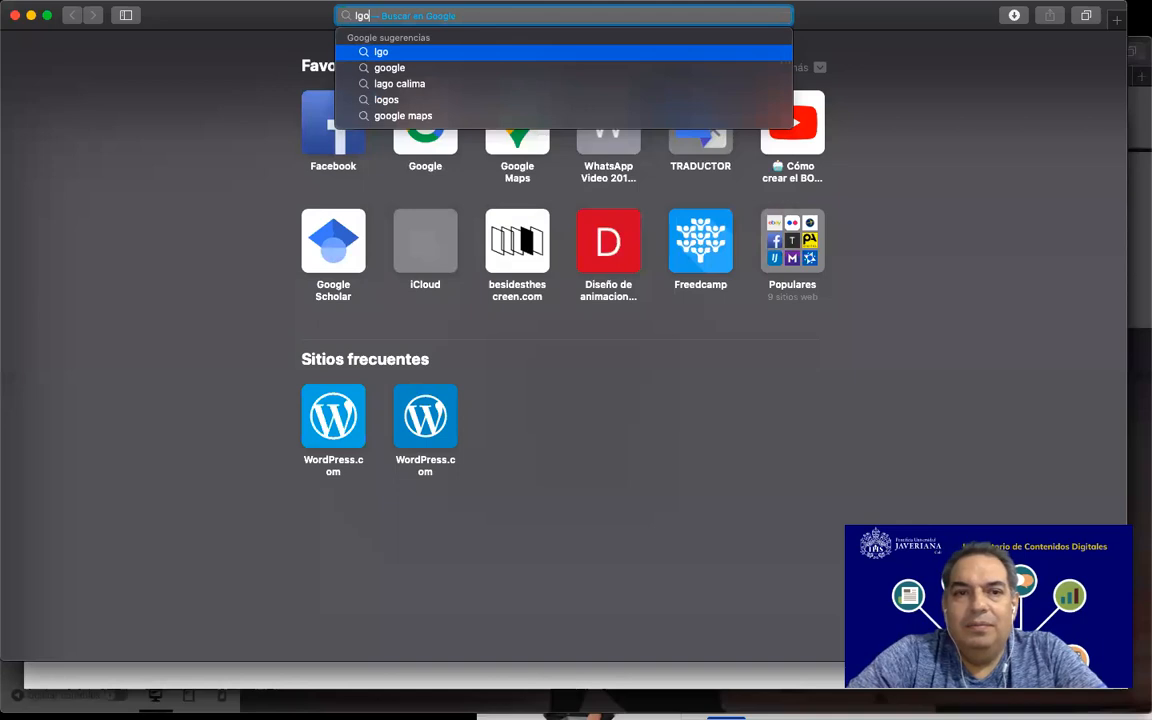
key("BackSpace")
key("BackSpace")
type("ogo")
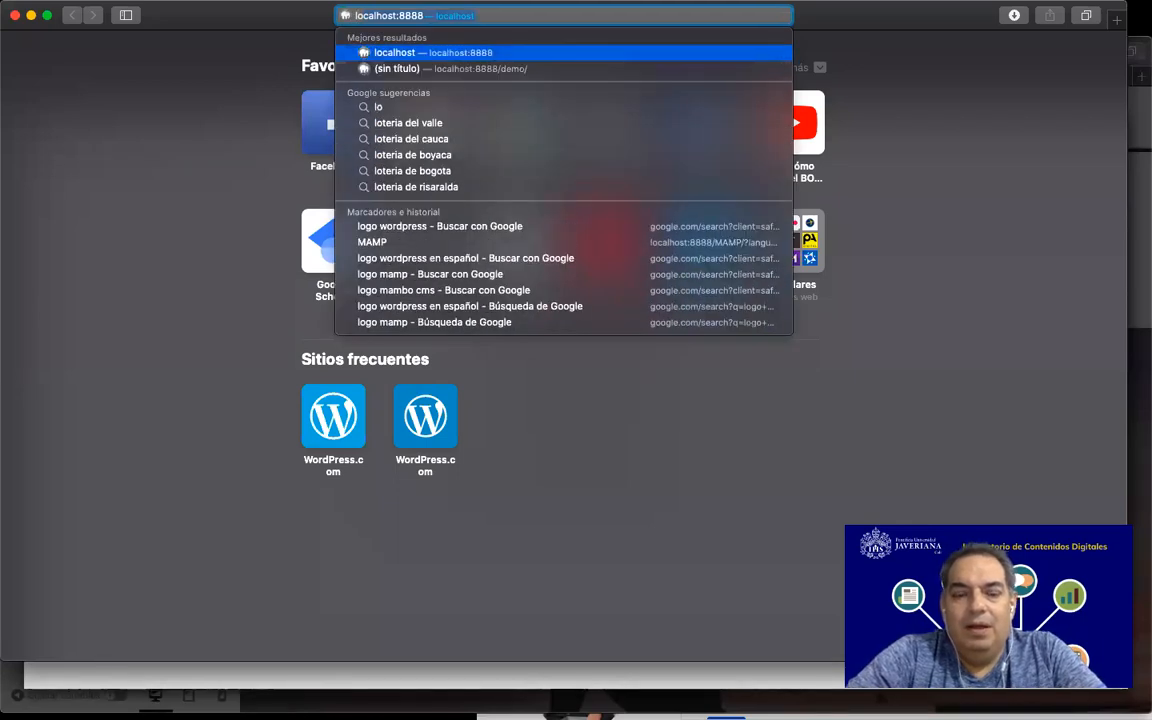
type(" juego")
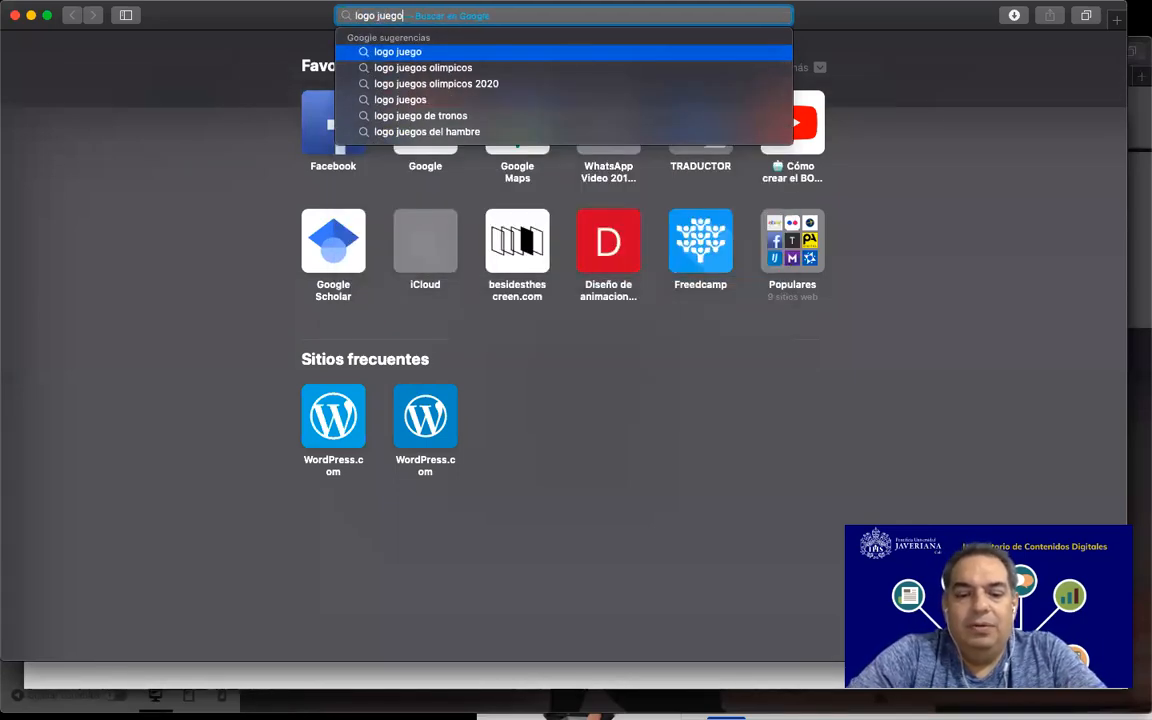
type("s olimpicos ")
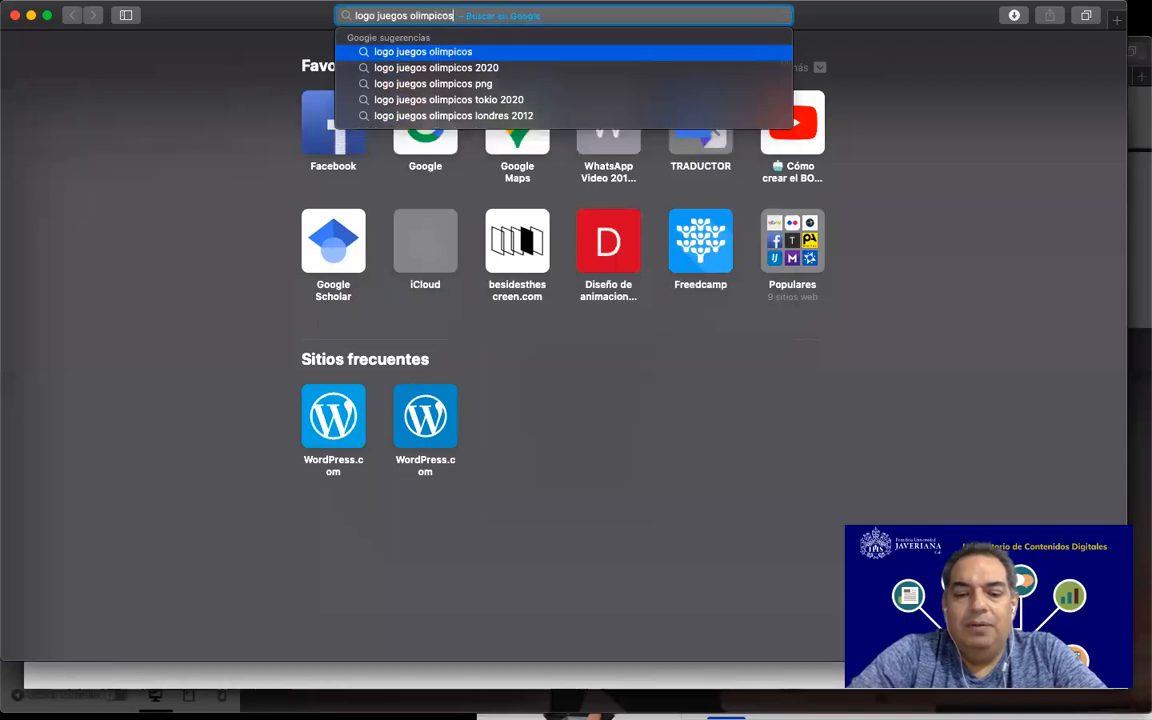
type("toki")
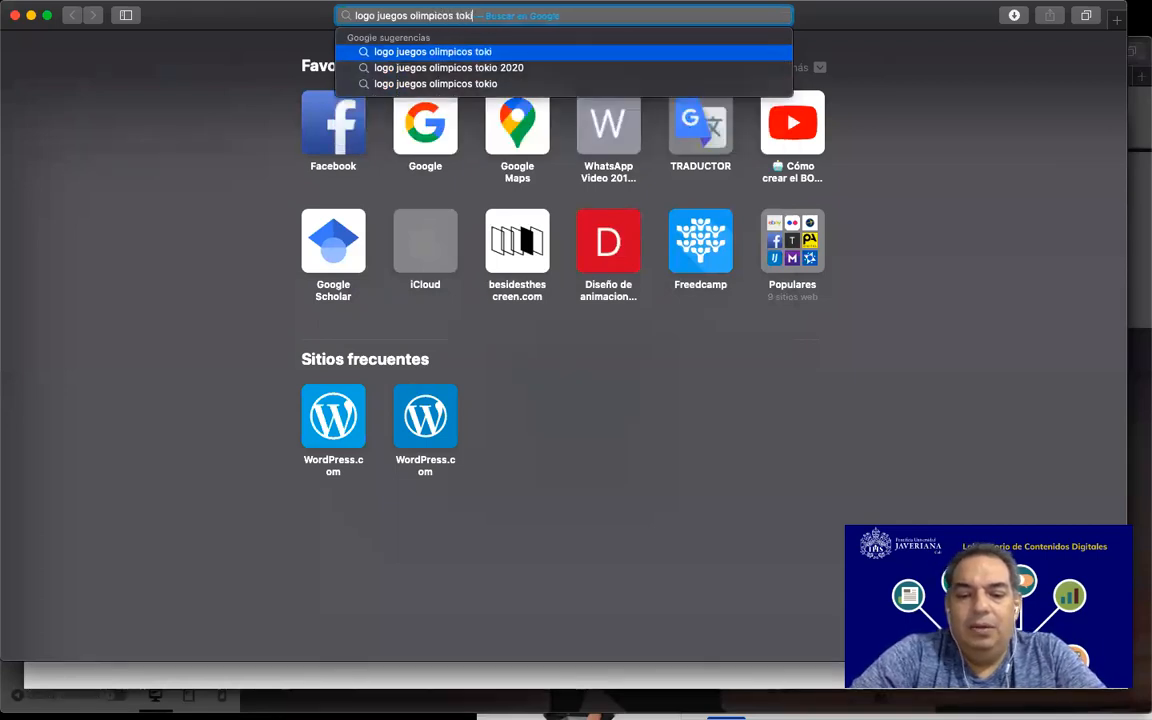
type("o 2020")
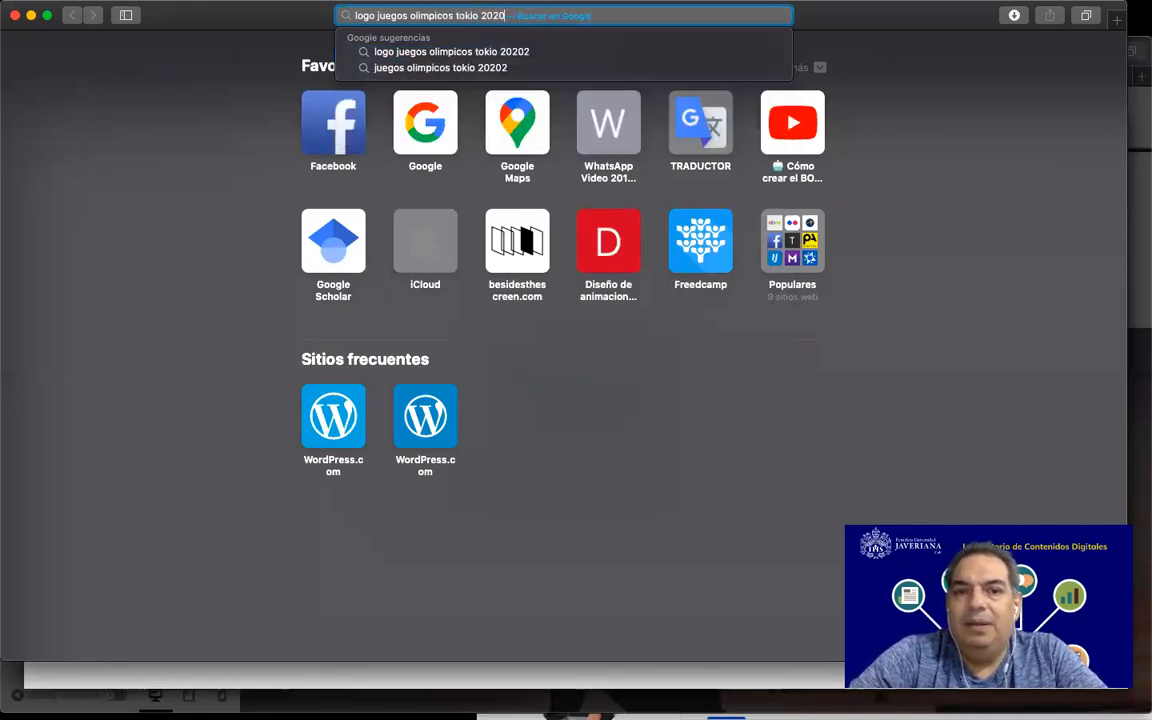
key("Return")
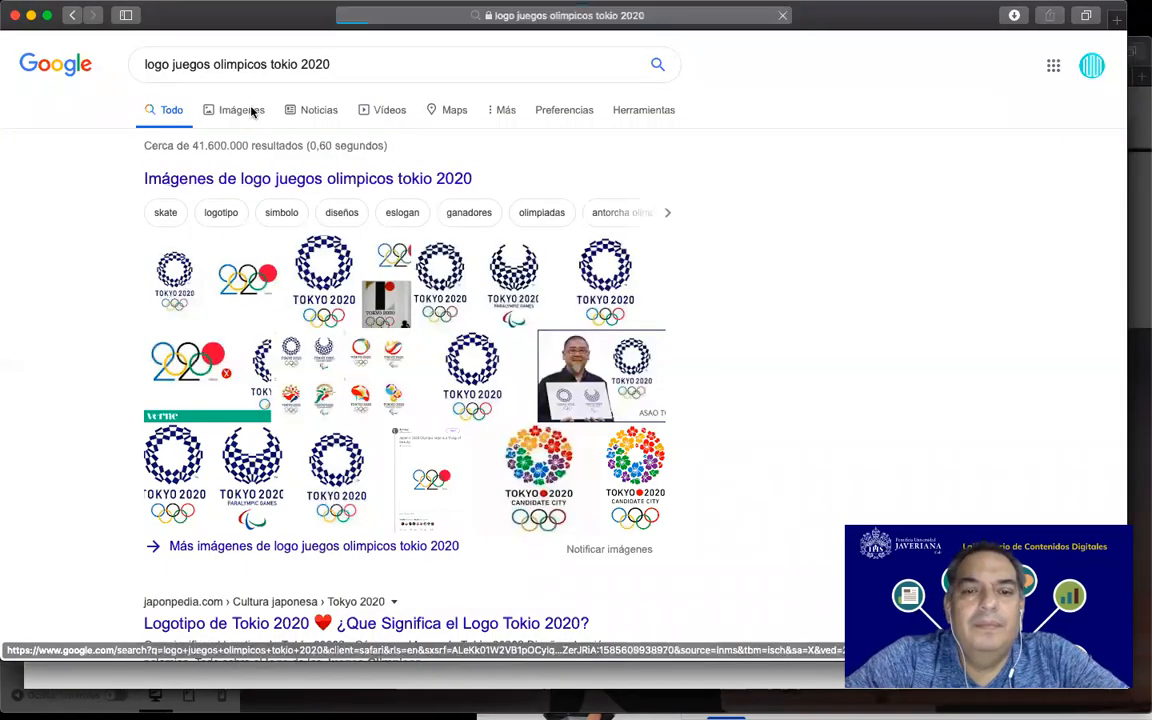
left_click(251, 112)
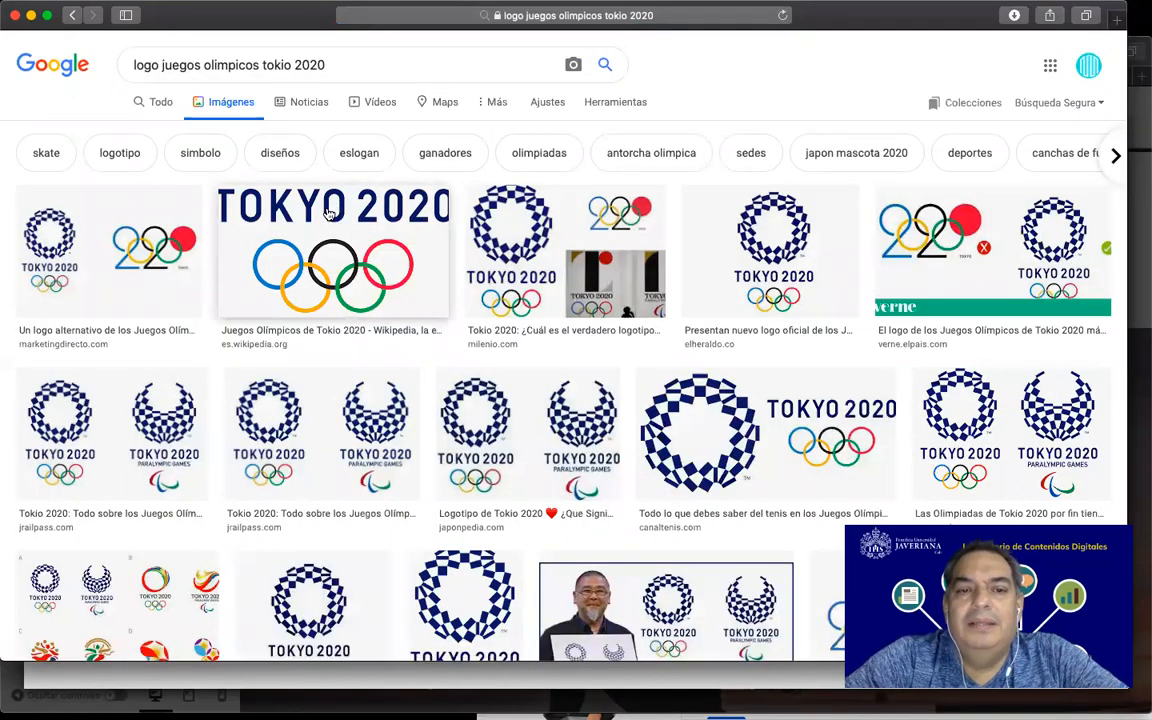
Start saving Wikipedia's Tokyo 2020 logo image and create a folder named "Tokio2021" in Escritorio for it
left_click(329, 213)
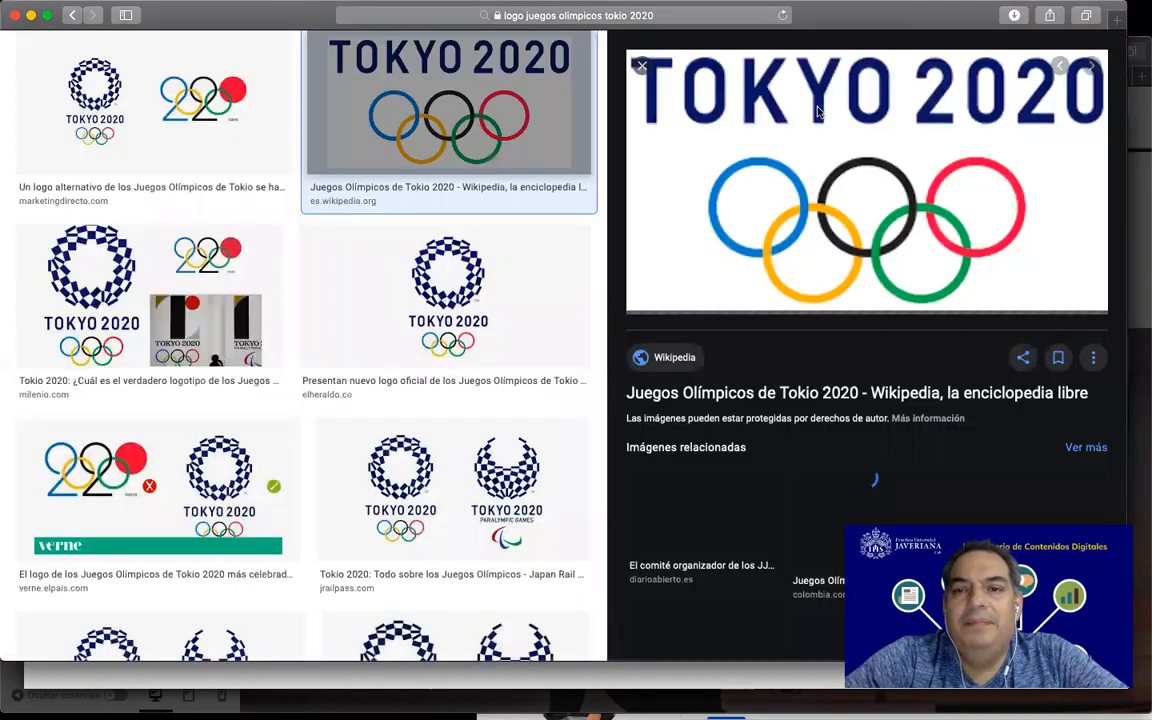
right_click(796, 159)
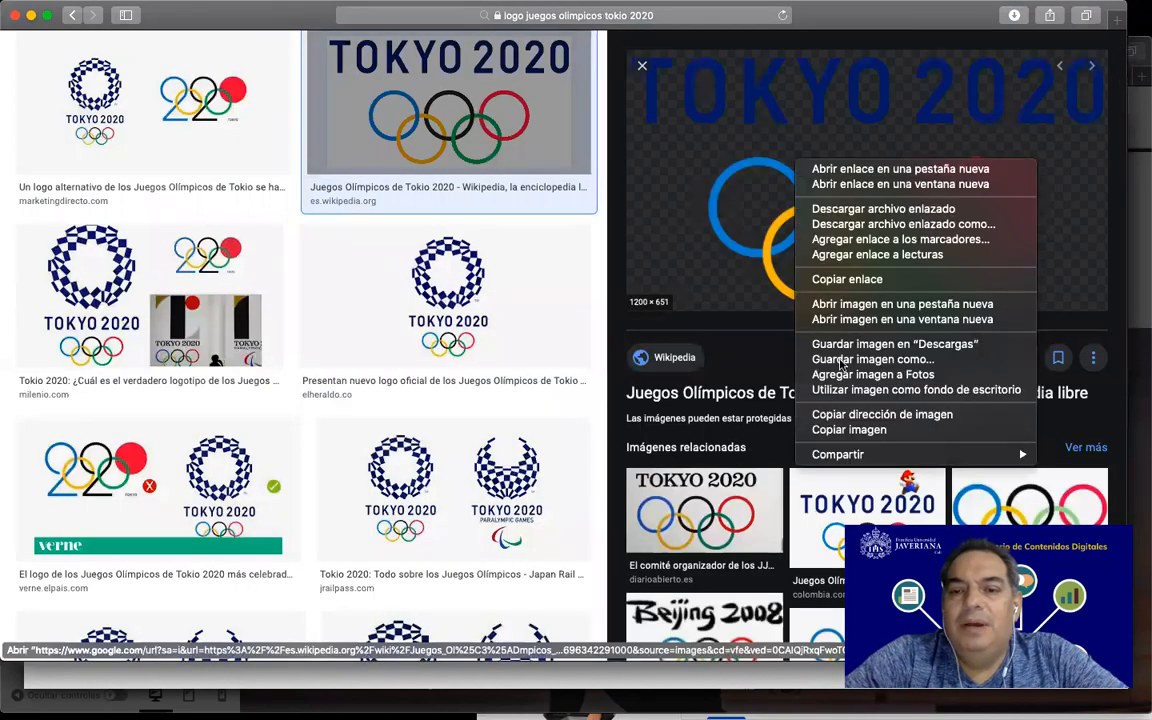
left_click(843, 360)
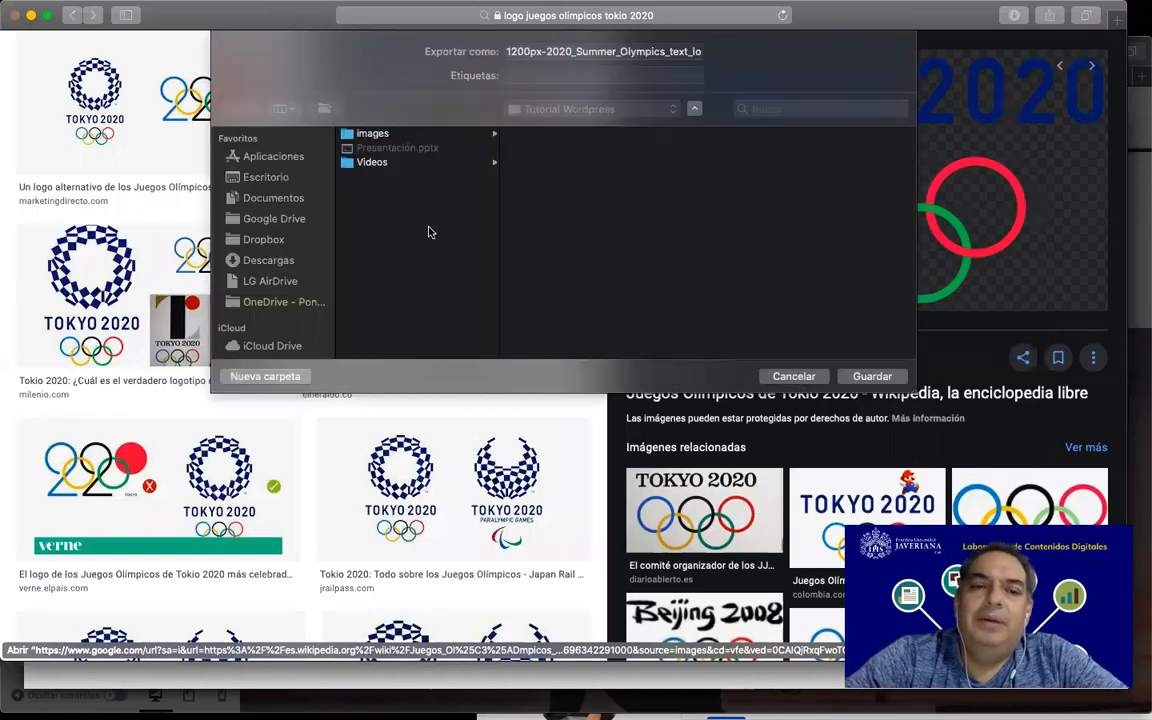
left_click(266, 177)
left_click(262, 376)
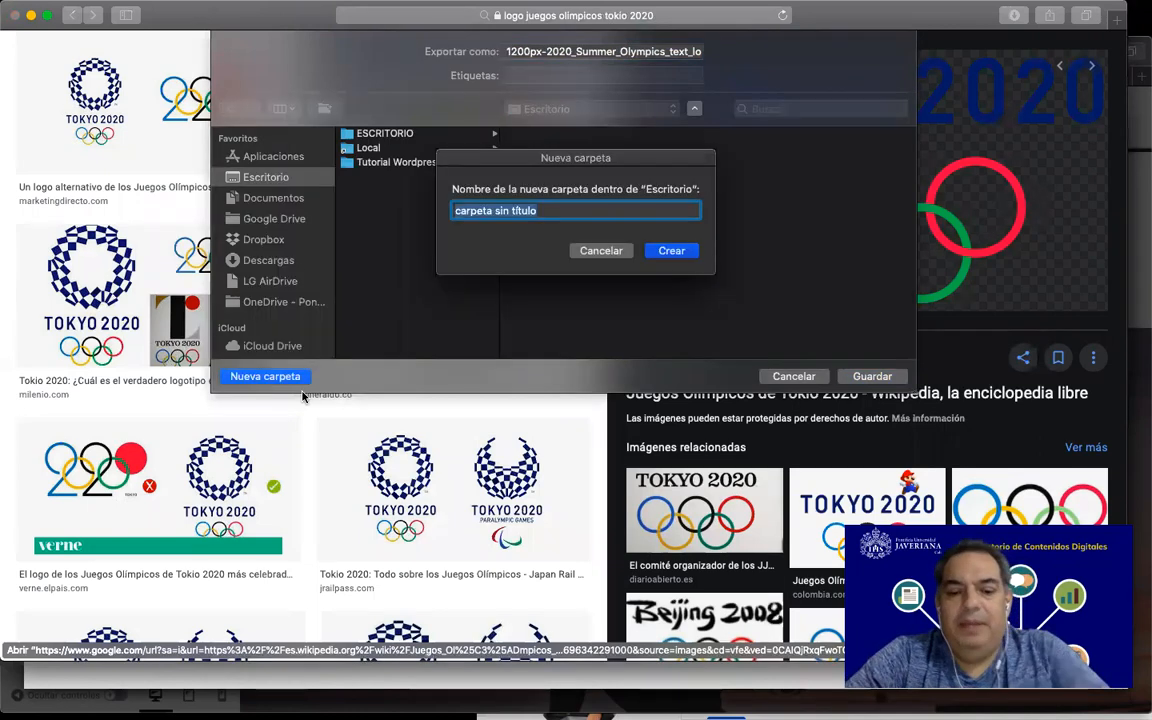
type("Tokio2021")
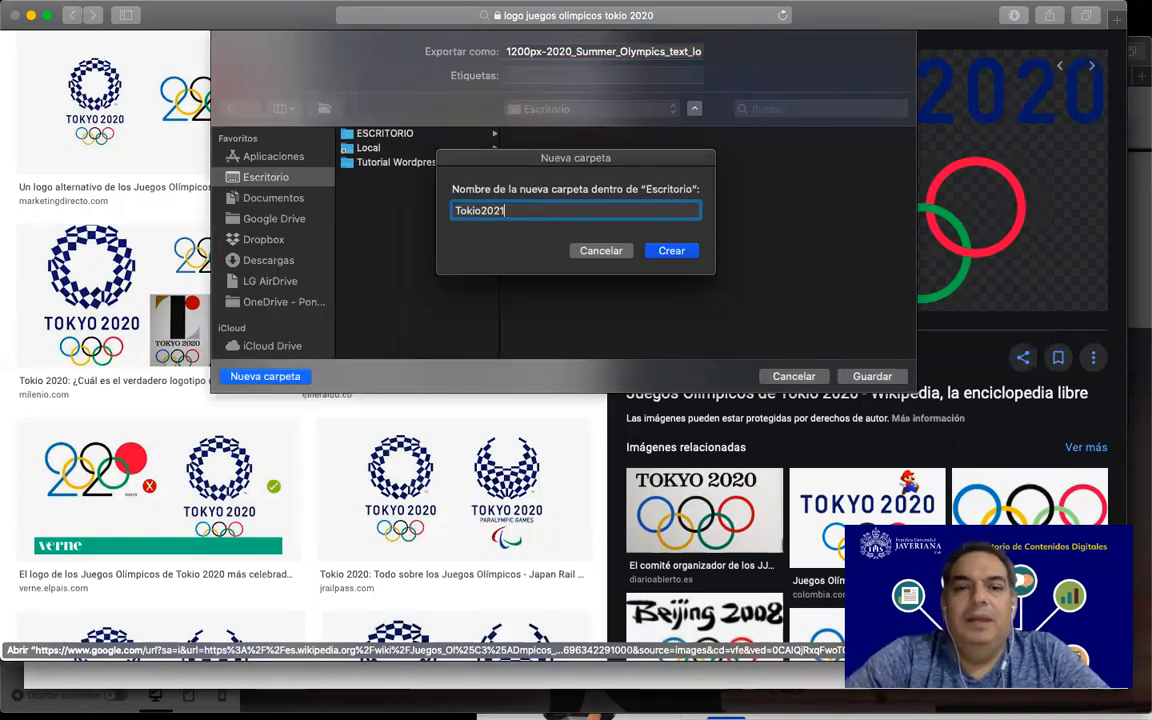
key("Return")
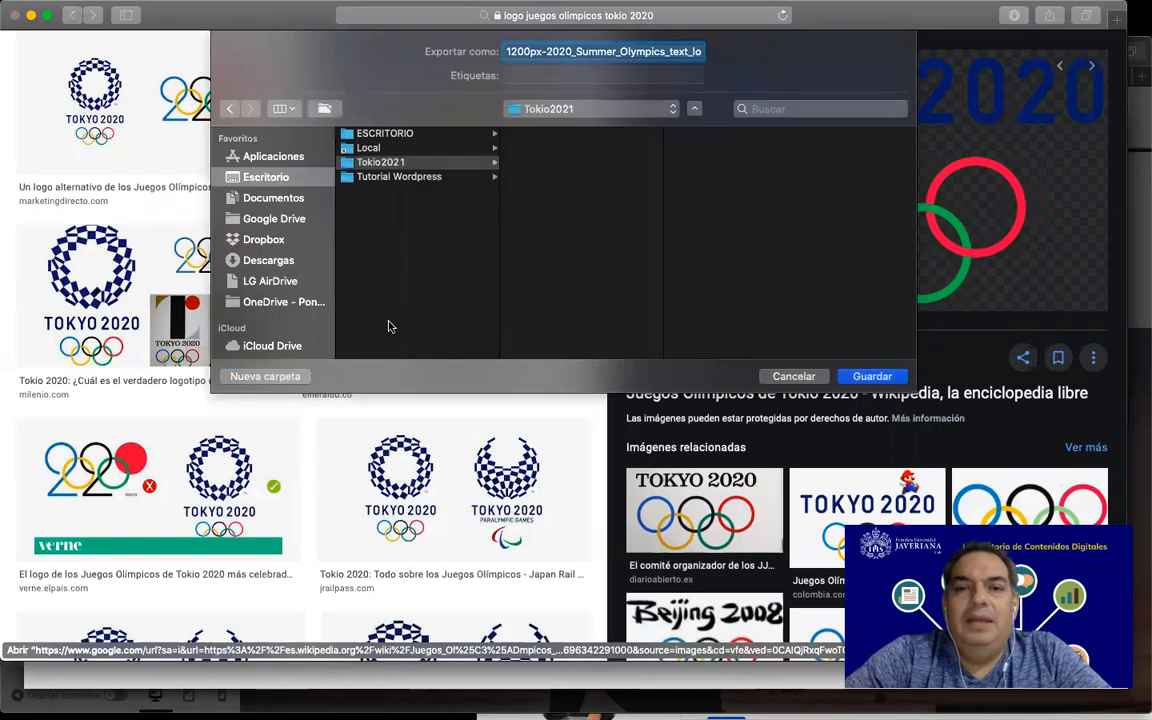
Create a subfolder named "Imagenes" inside the Tokio2021 folder
left_click(263, 383)
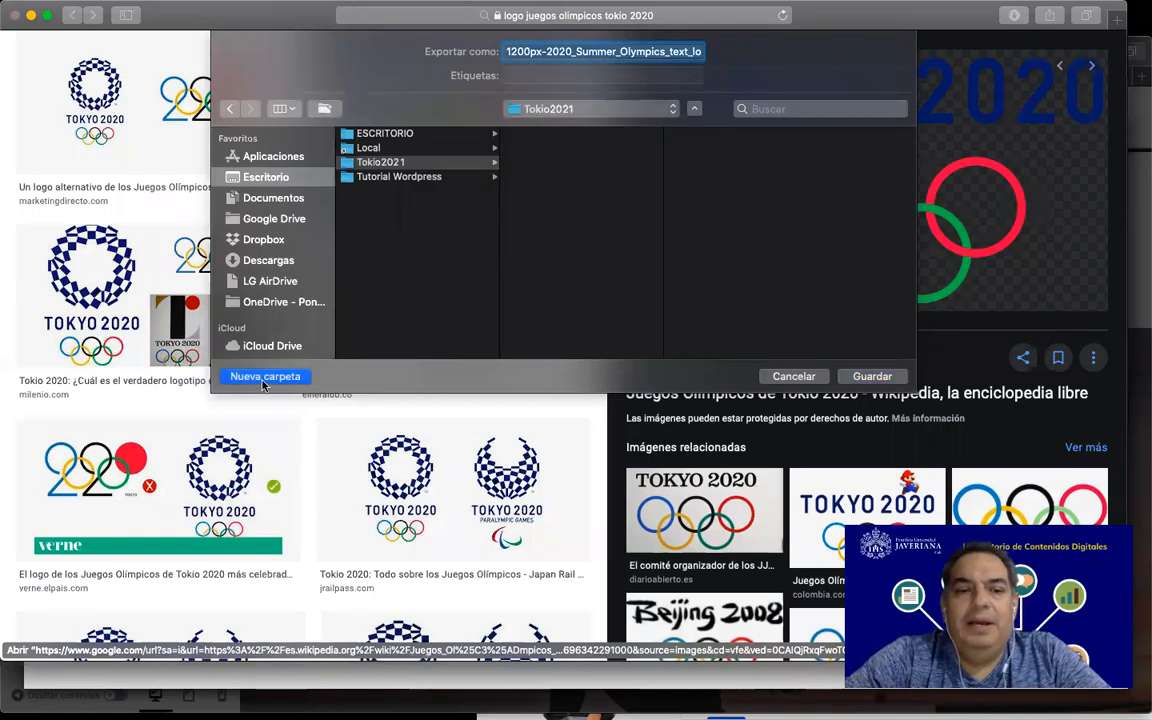
type("Im")
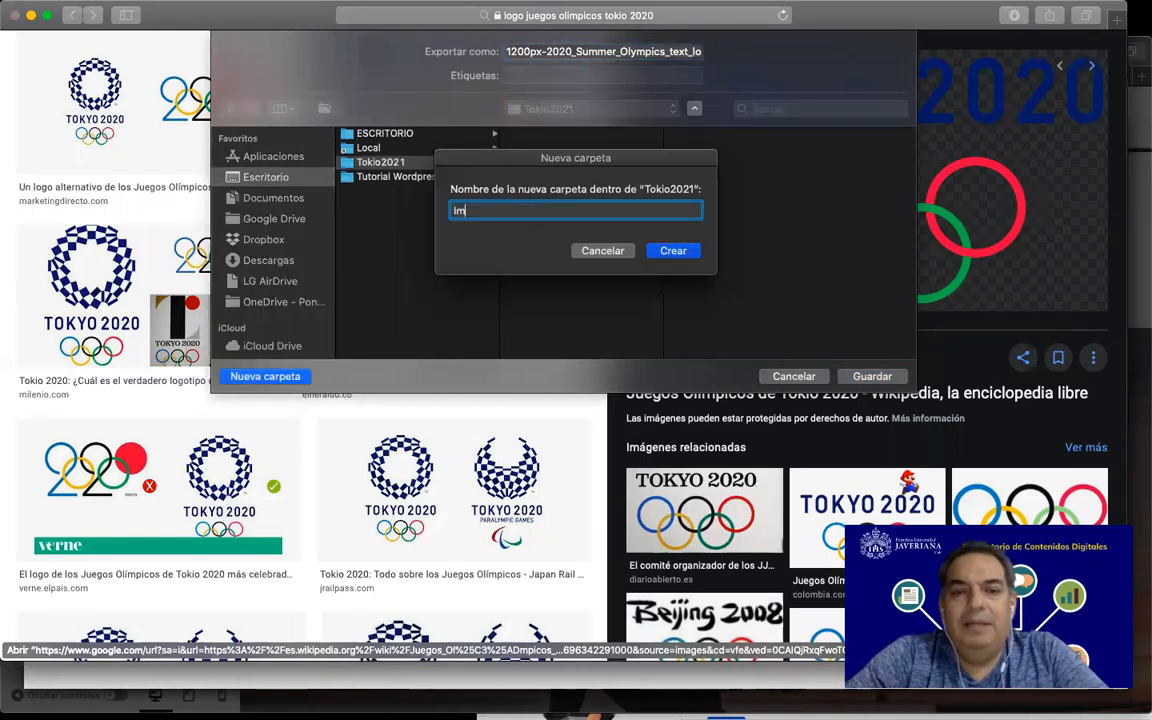
type("agenes")
key("Return")
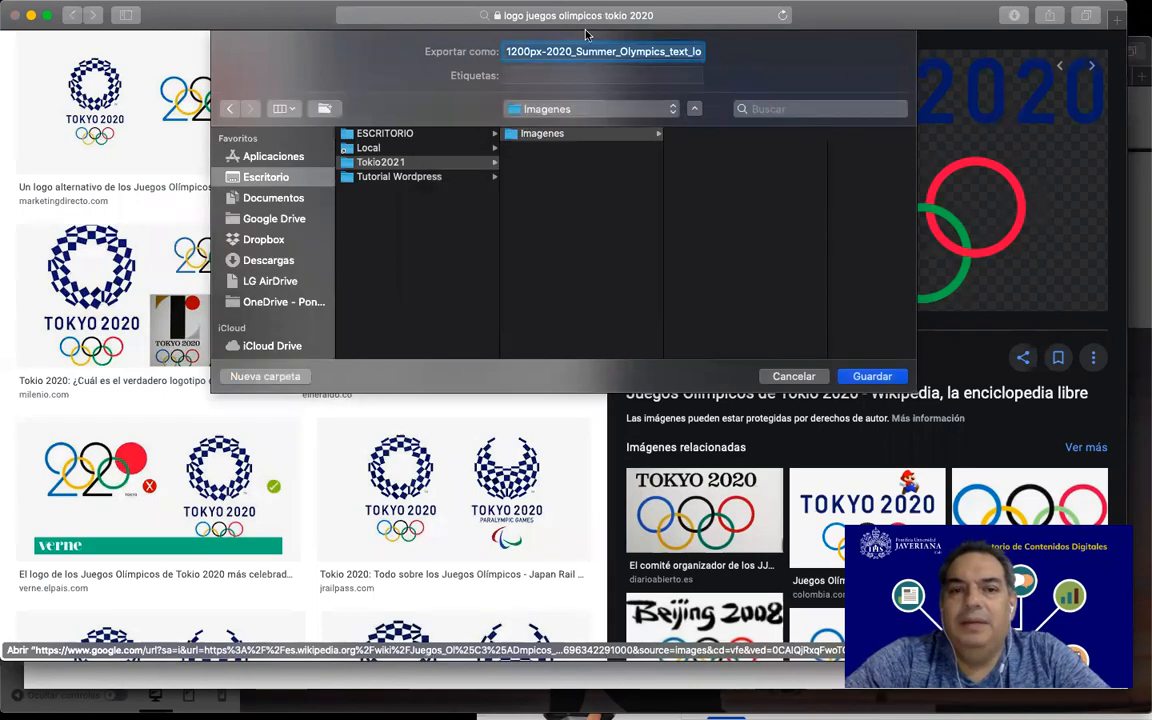
Name the image "Logo" and save it in the Imagenes folder with the .png extension
left_click(591, 53)
key("super+a")
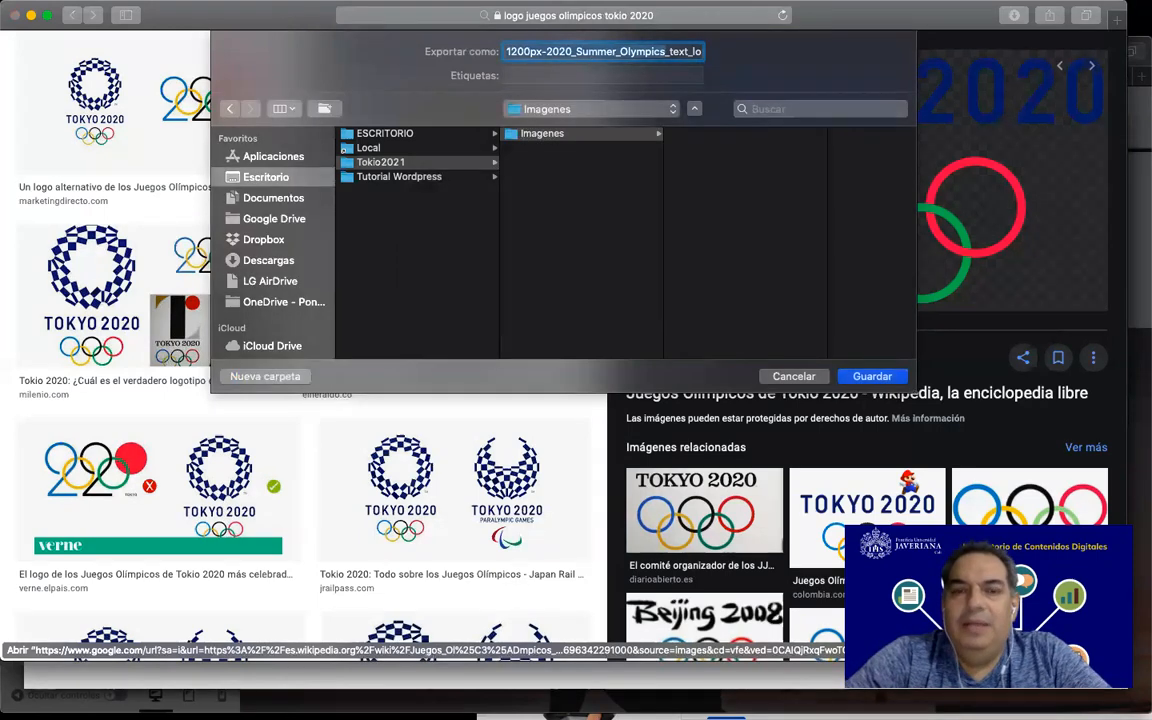
key("BackSpace")
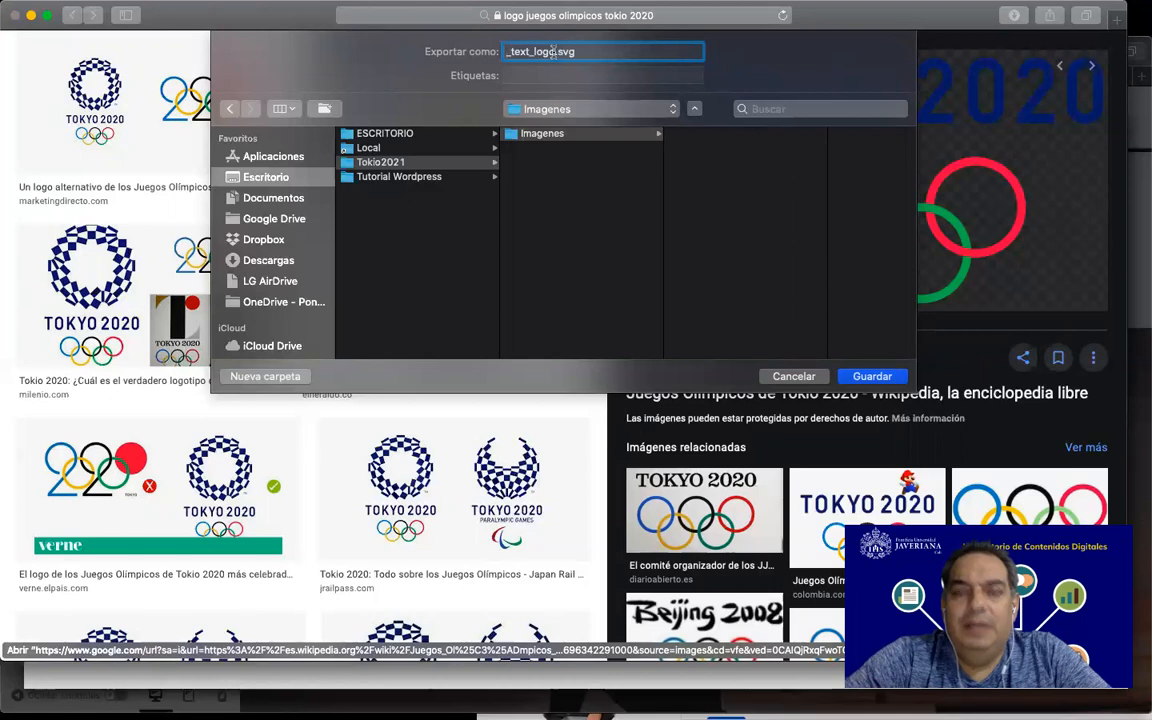
left_click_drag(424, 41, 380, 33)
type("Logo")
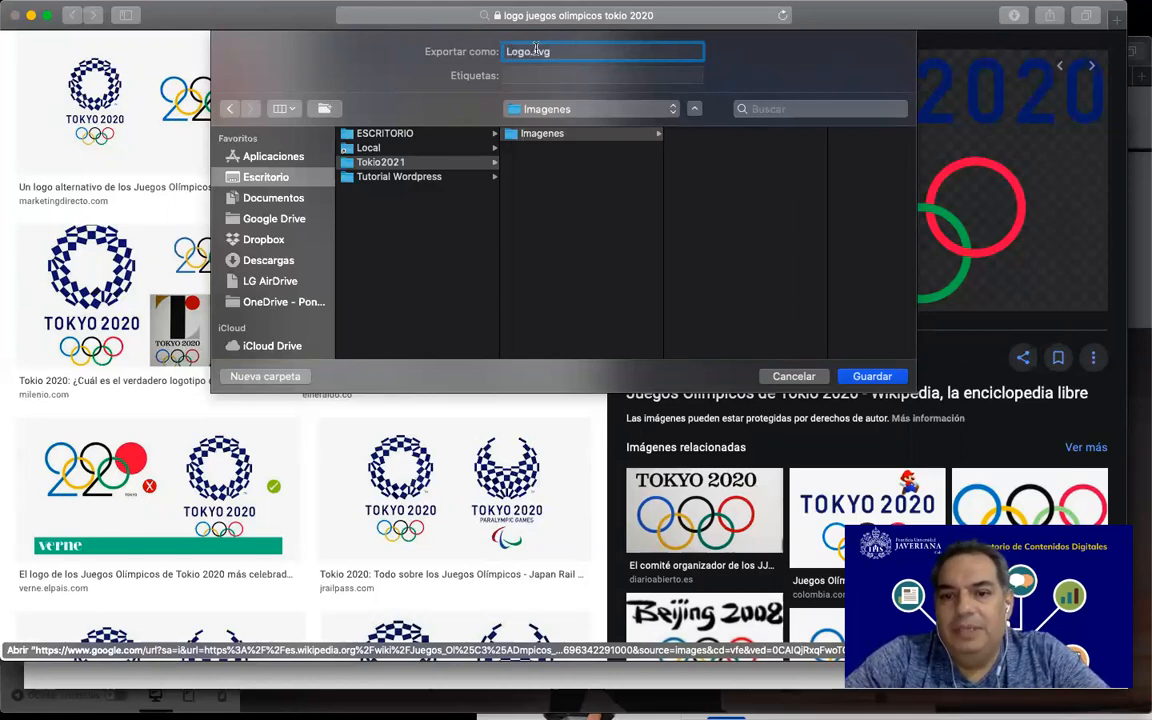
left_click(865, 378)
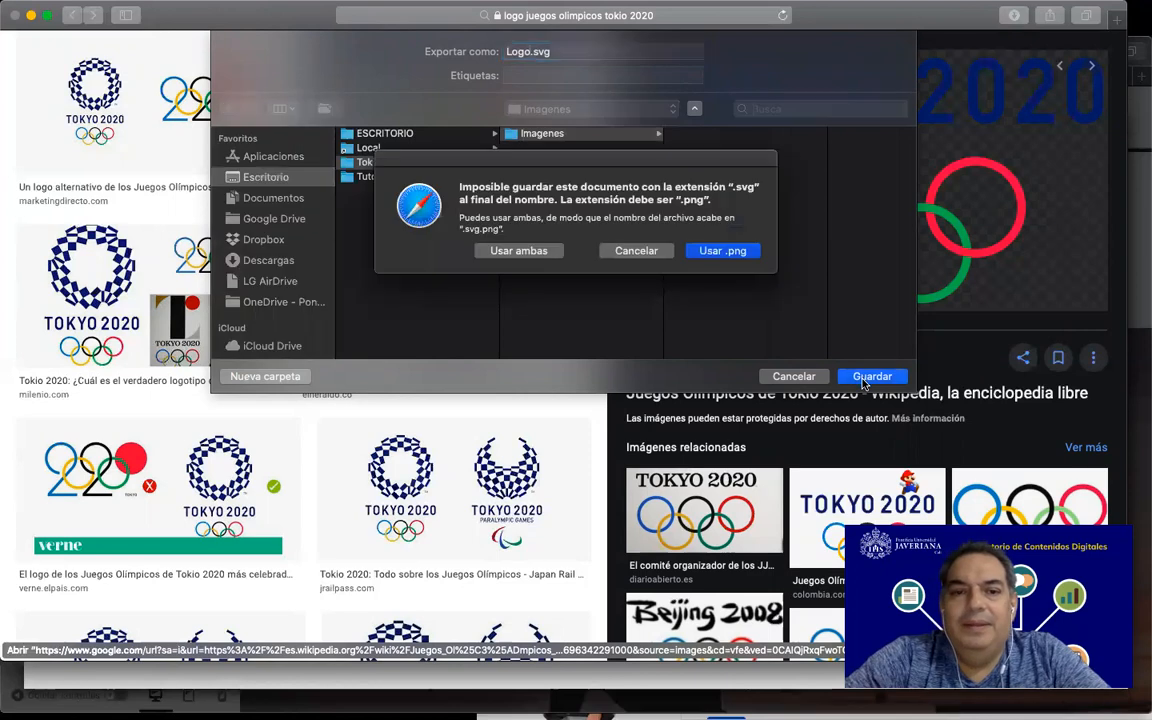
left_click(711, 251)
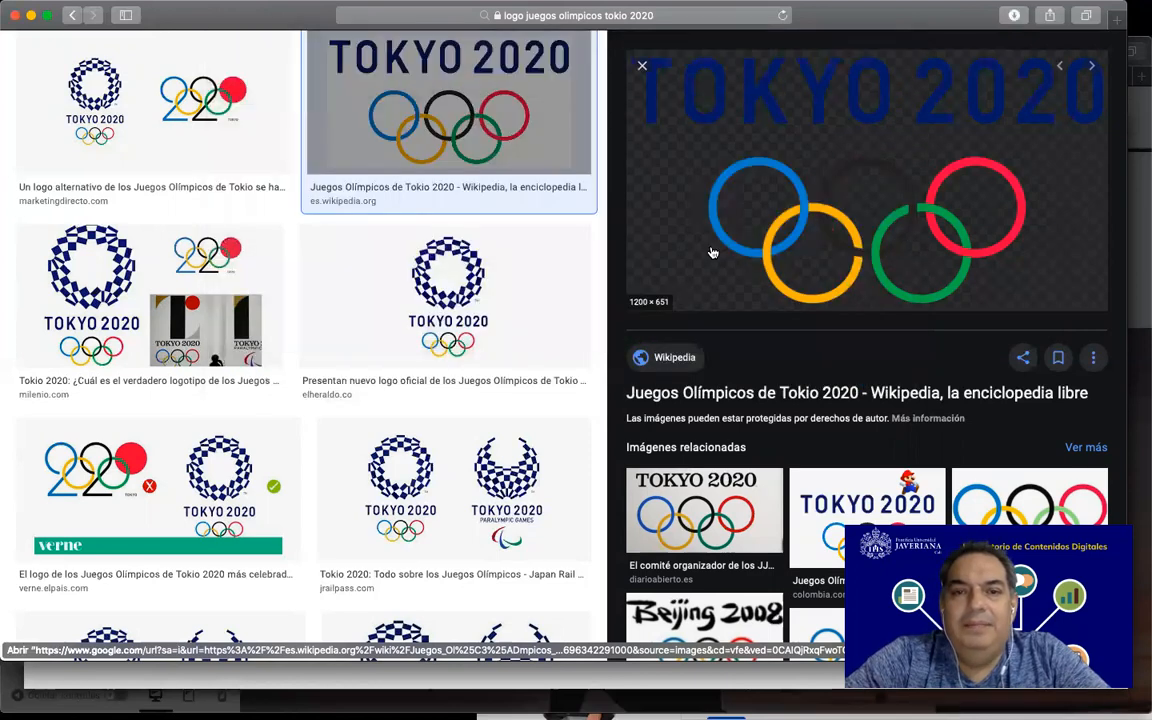
Return to the WordPress logo chooser and upload the Logo file from Escritorio > Tokio2021 > Imagenes
left_click_drag(312, 20, 1136, 369)
left_click(630, 338)
left_click(583, 401)
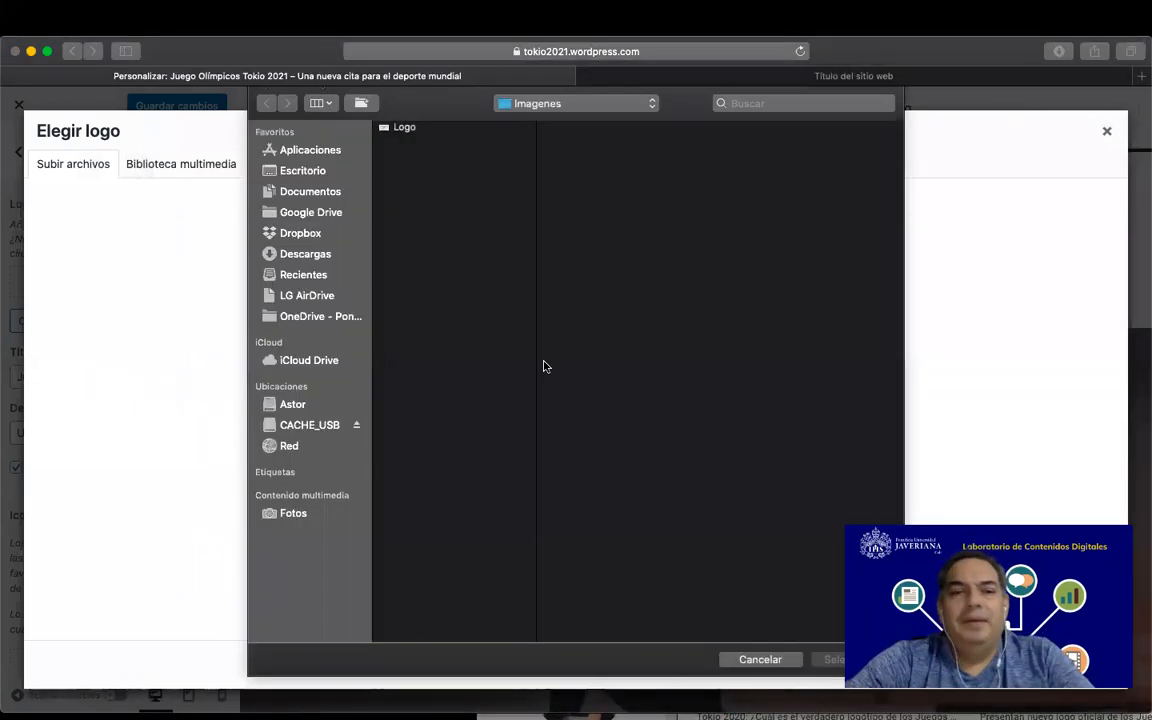
left_click(295, 170)
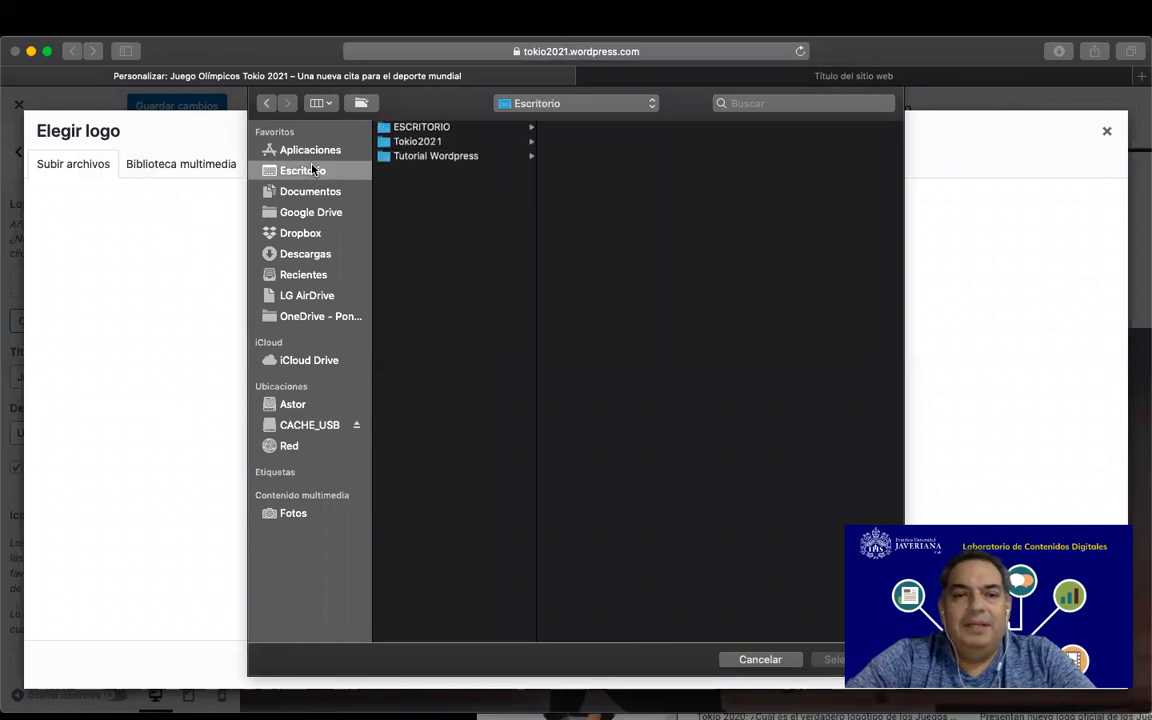
left_click(427, 157)
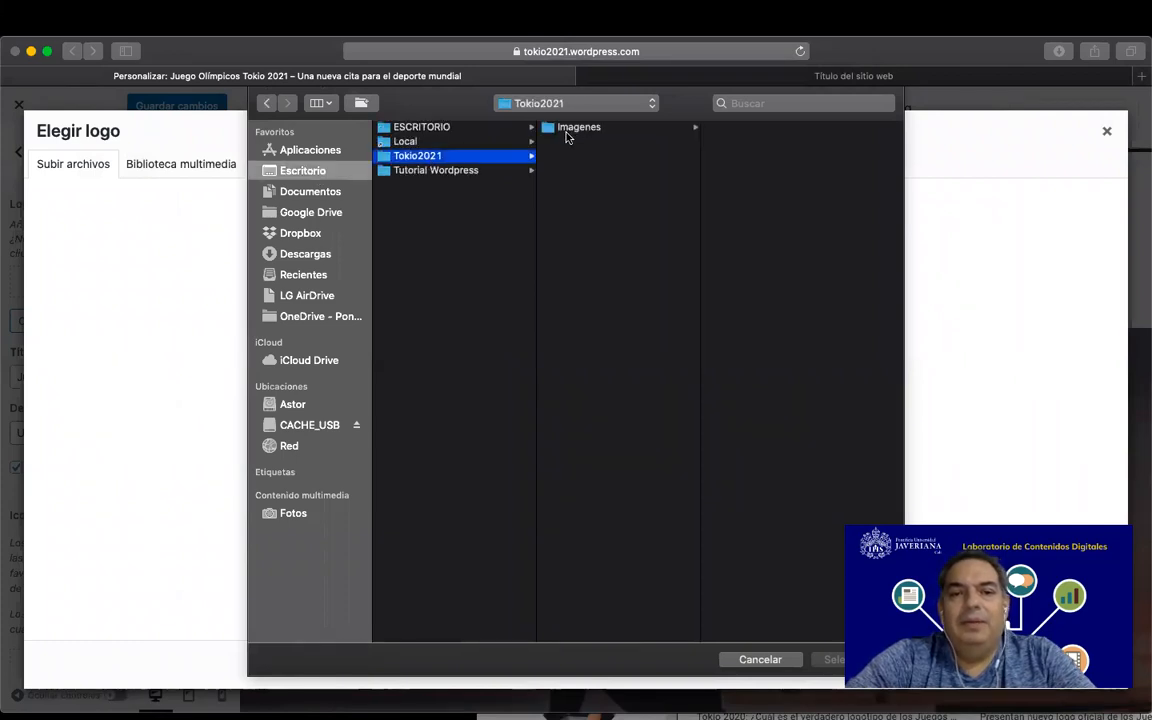
left_click(566, 132)
left_click(717, 132)
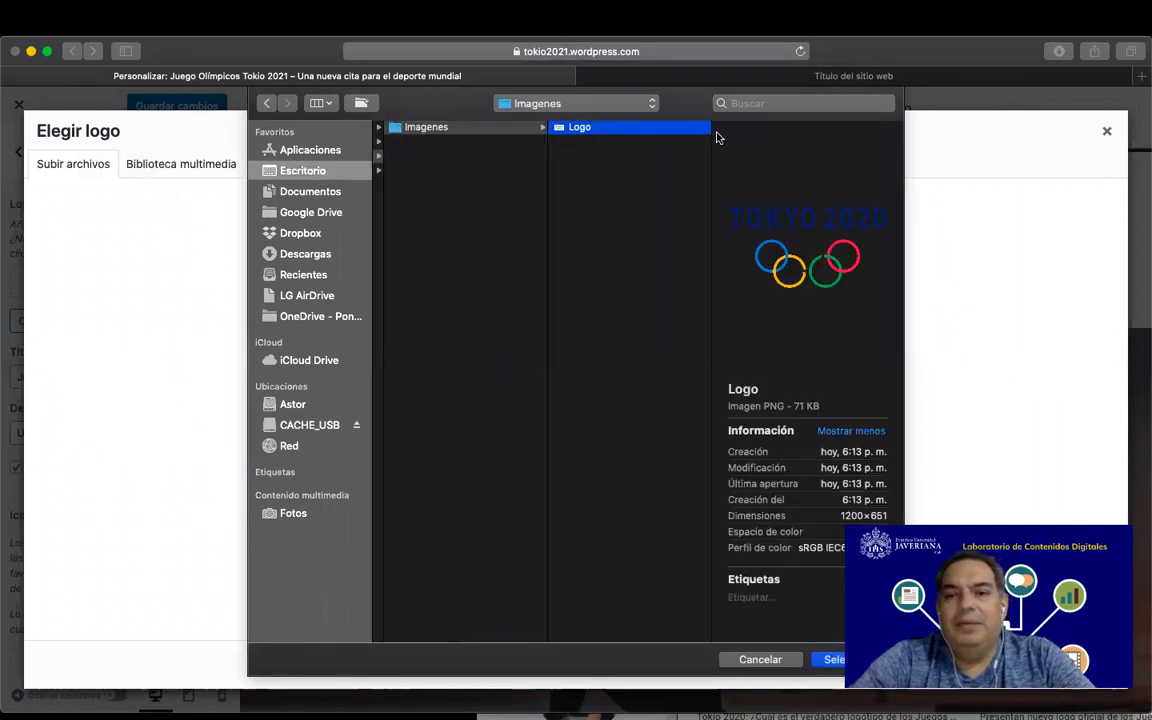
key("Return")
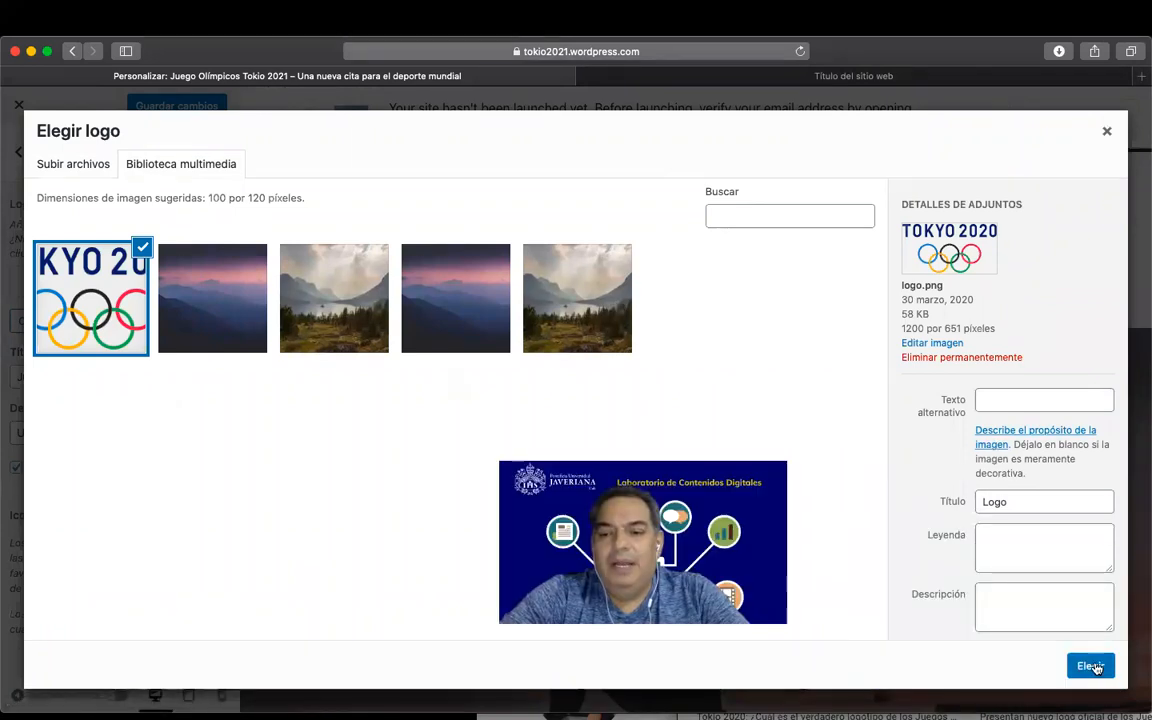
Choose the uploaded logo, widen the crop area to cover the whole image, and apply the crop
left_click(1093, 665)
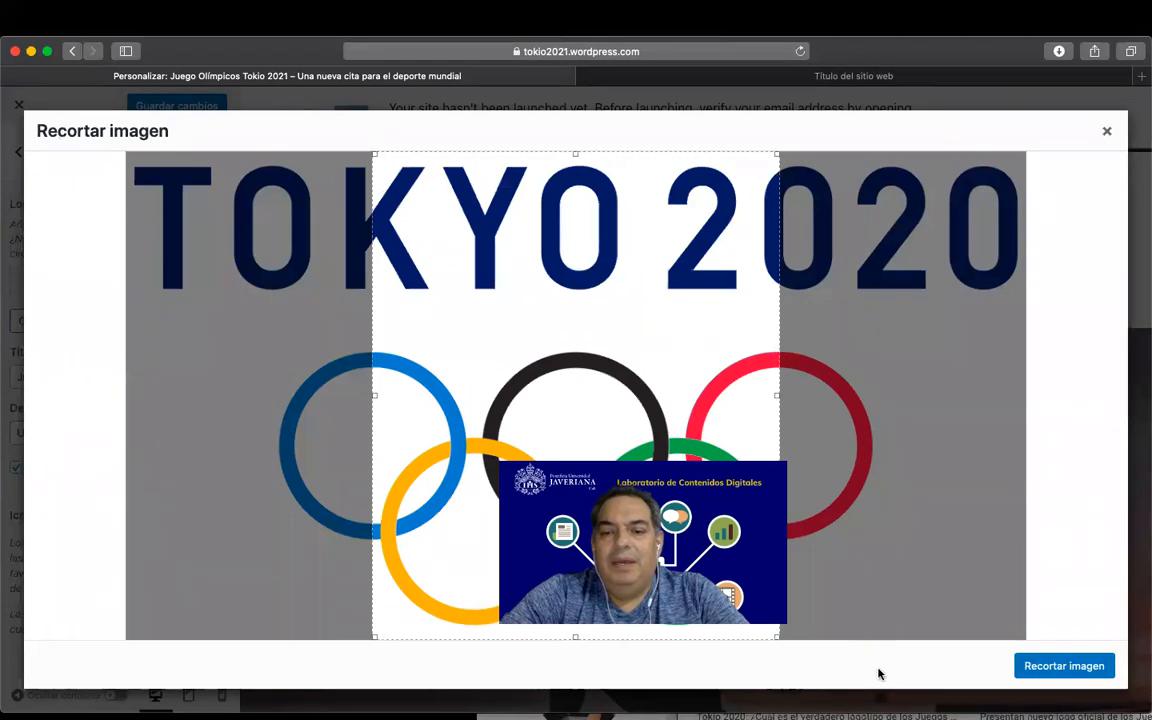
left_click_drag(776, 393, 1024, 398)
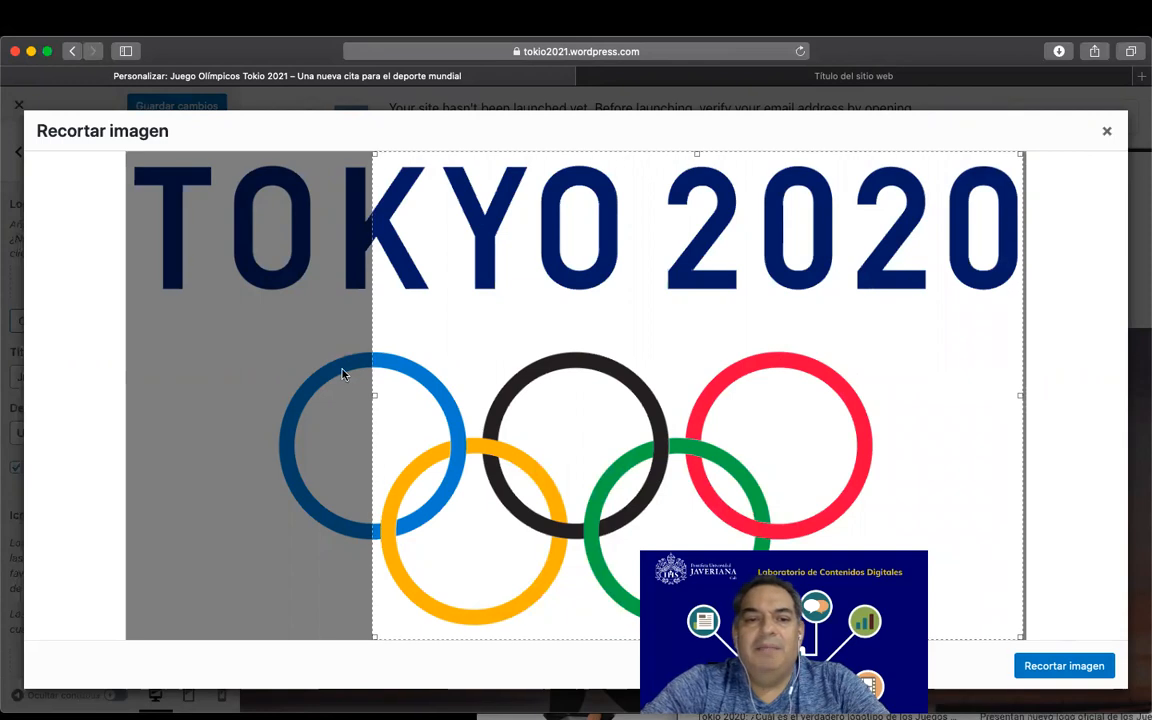
left_click_drag(376, 395, 121, 393)
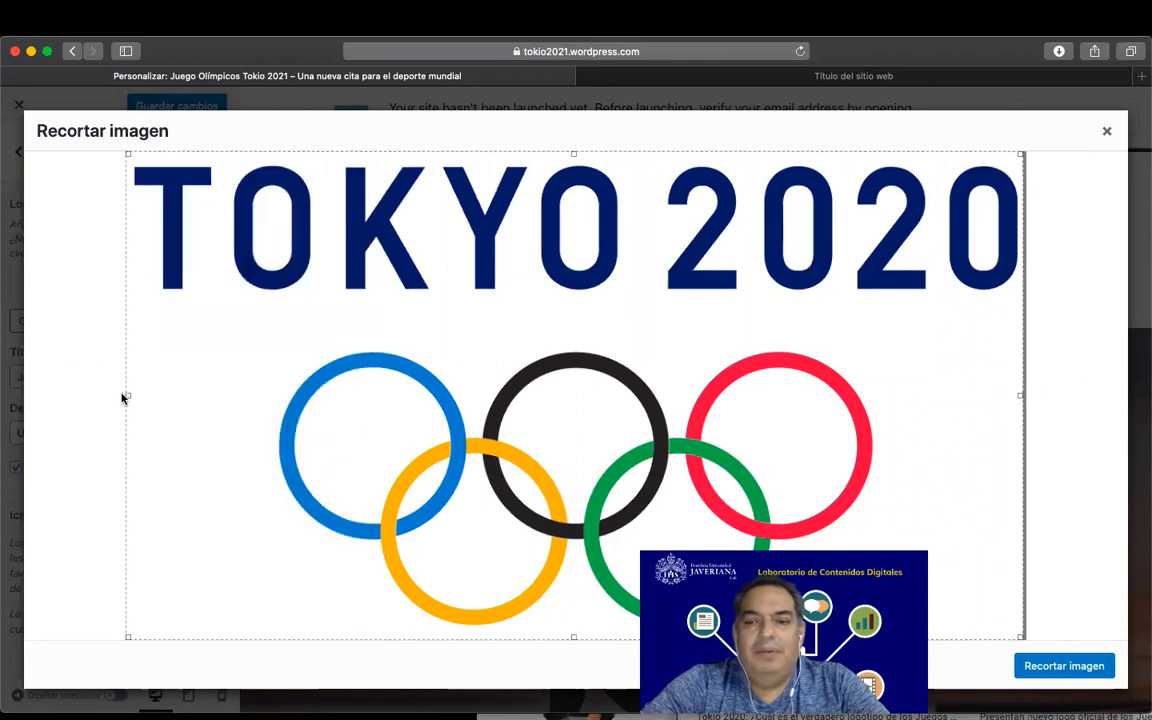
left_click(1040, 667)
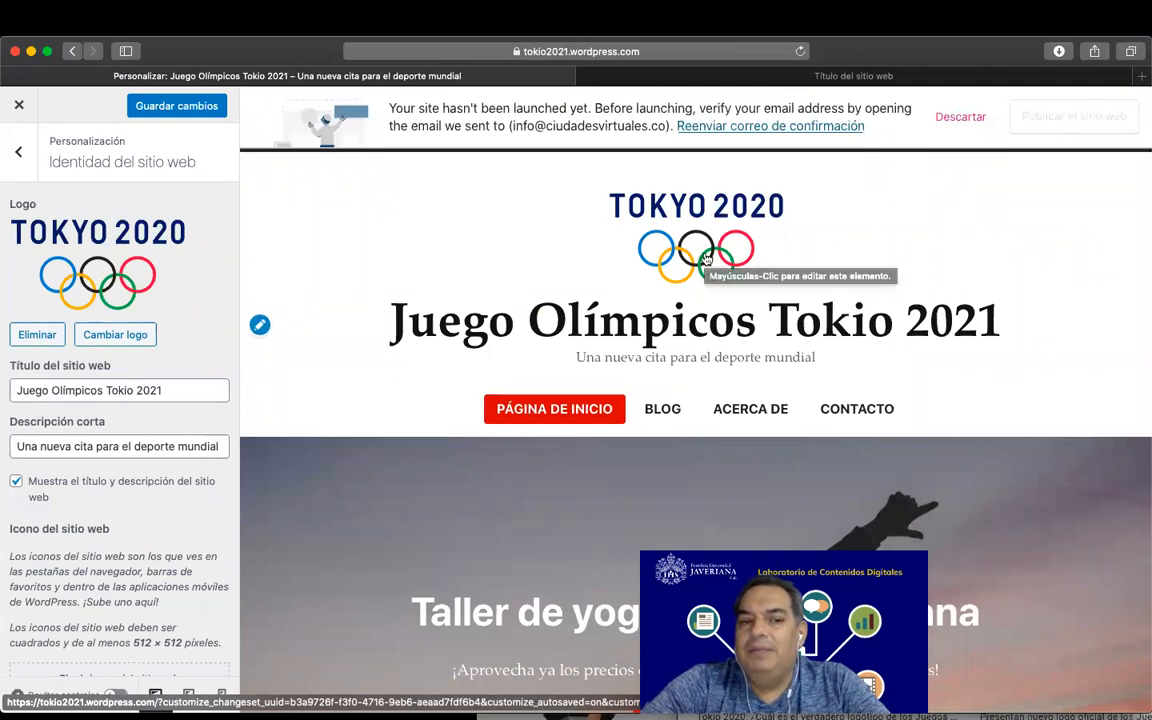
Shorten the site title to "Juego Olímpicos", save the changes and close the customizer
left_click_drag(107, 390, 175, 391)
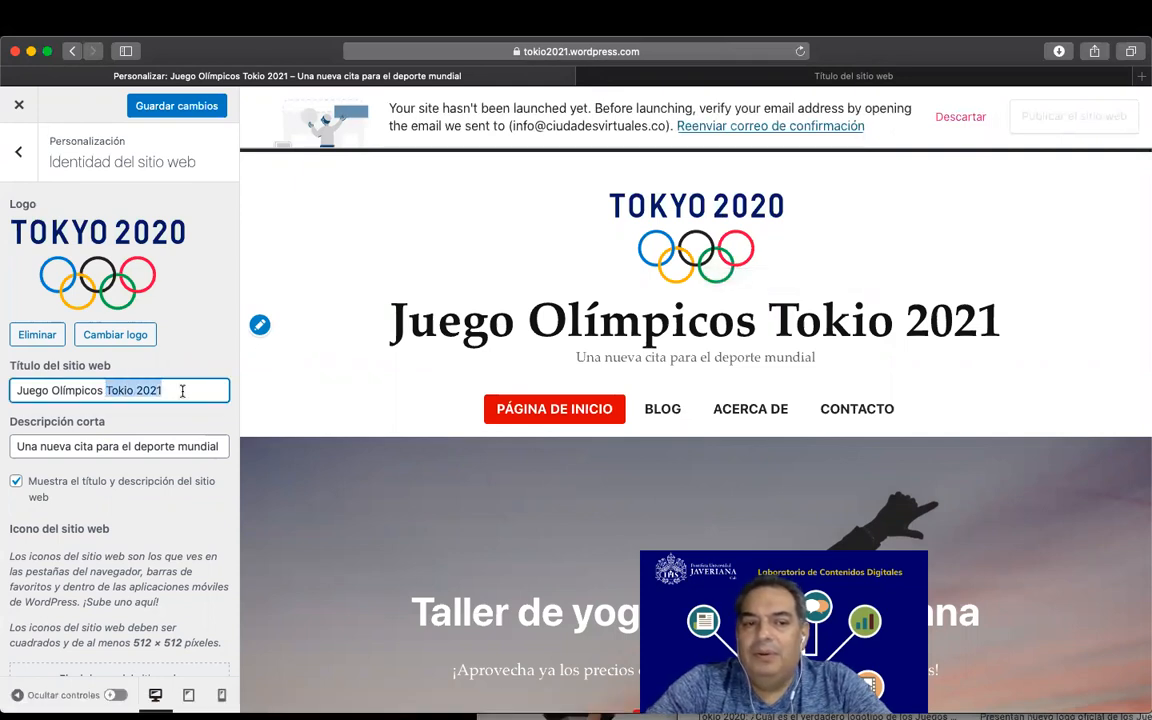
key("BackSpace")
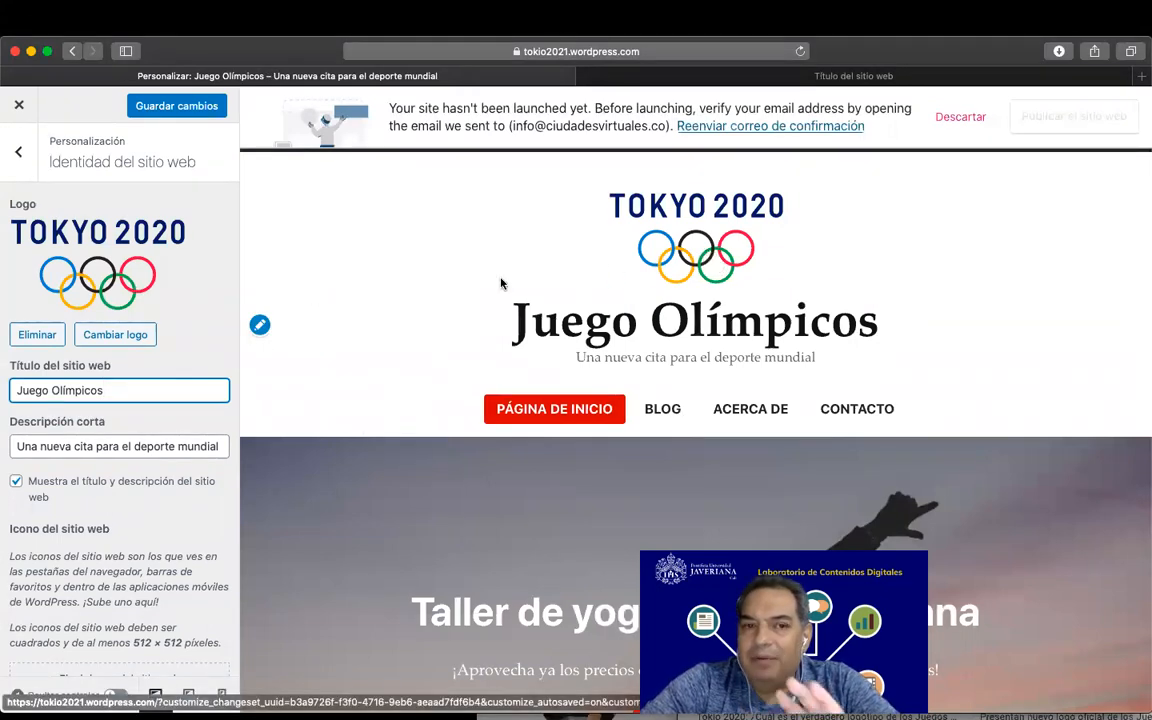
left_click(190, 110)
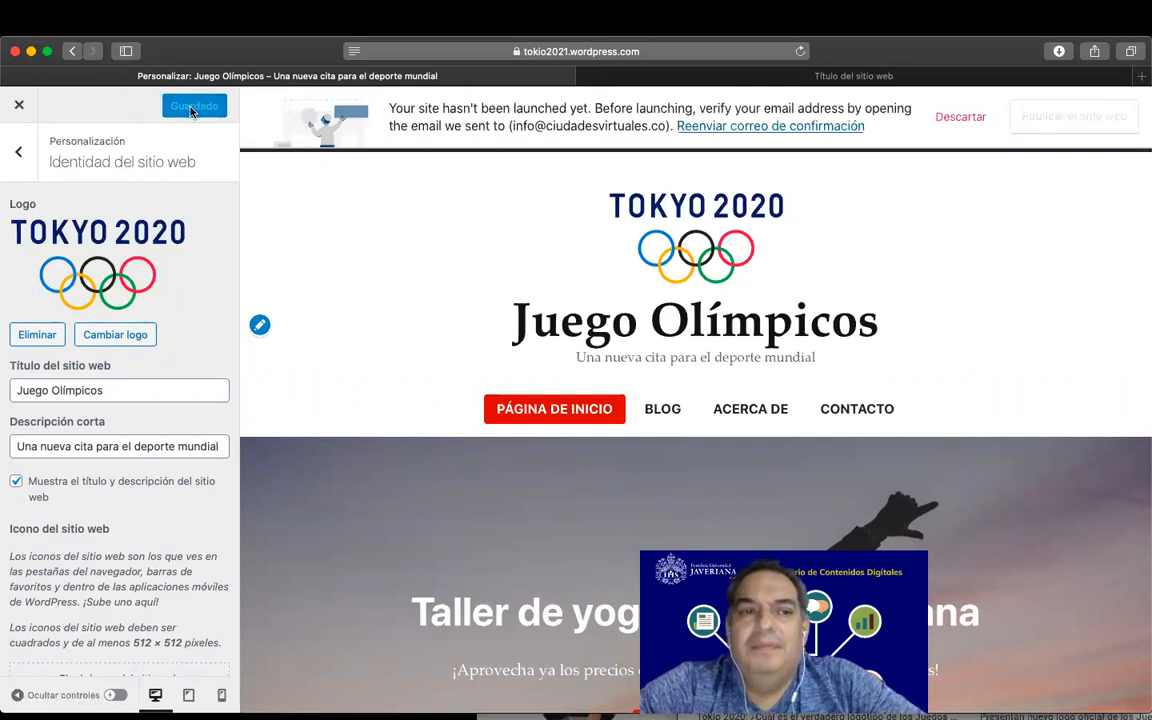
left_click(19, 104)
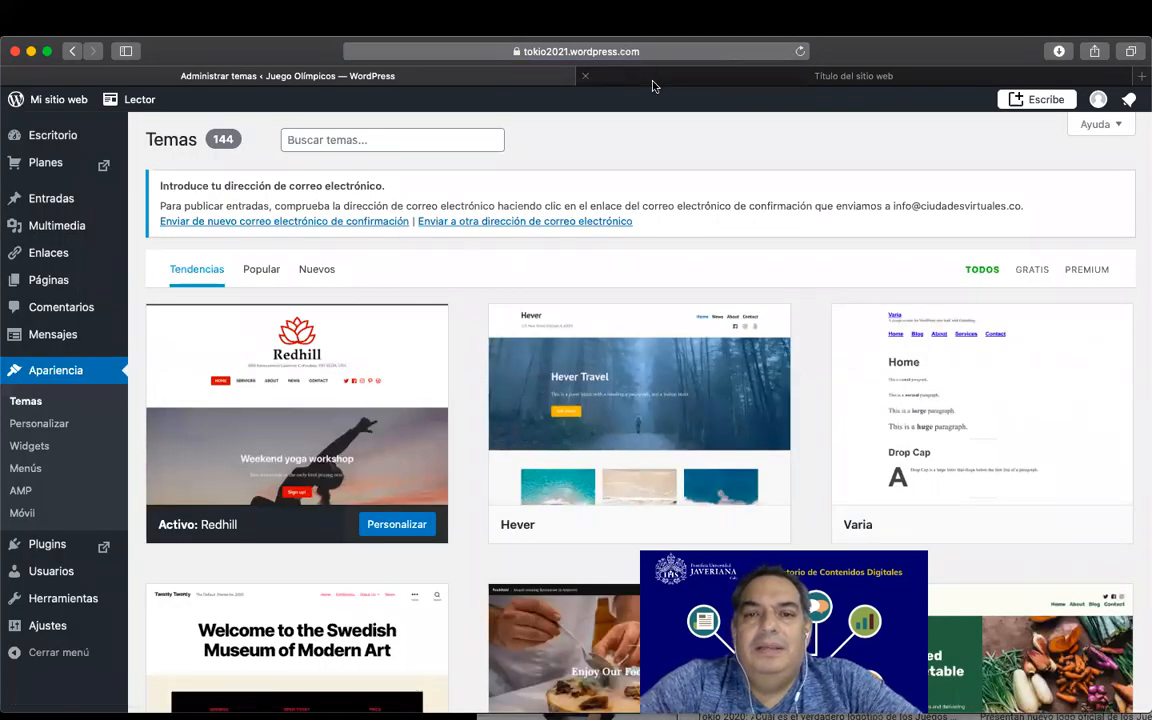
Reload the live site, examine the home page's header, menu and sample content, and return to the theme management page
left_click(588, 73)
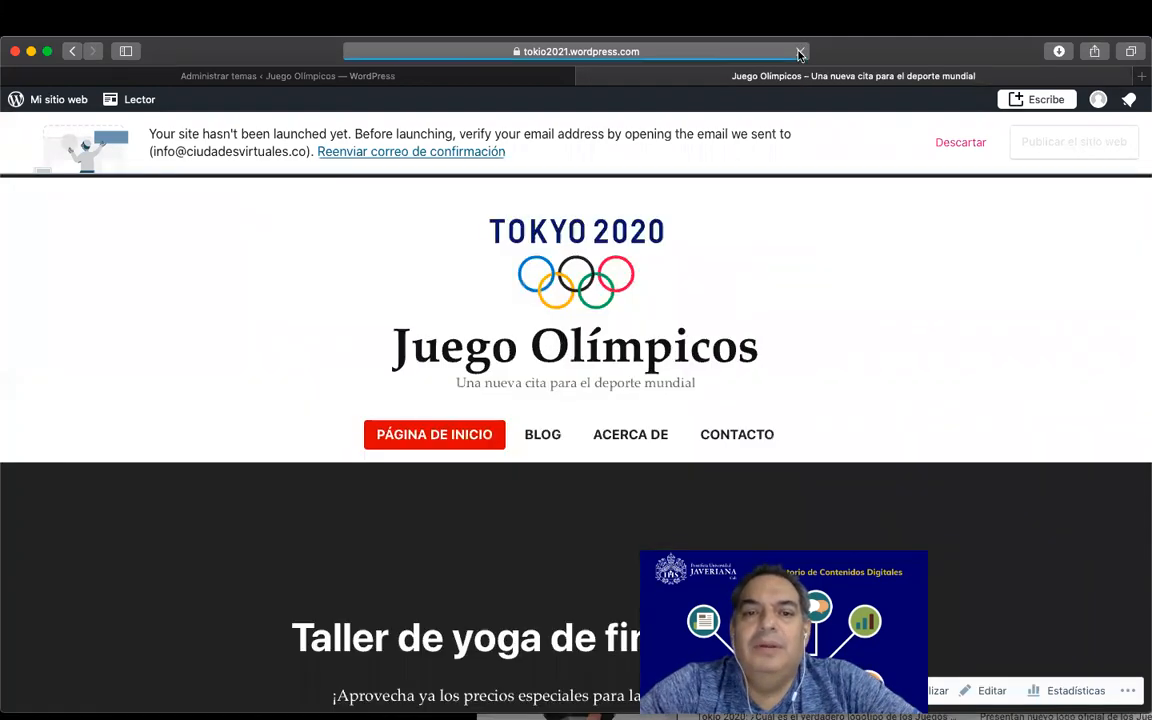
scroll(680, 377, "down", 10)
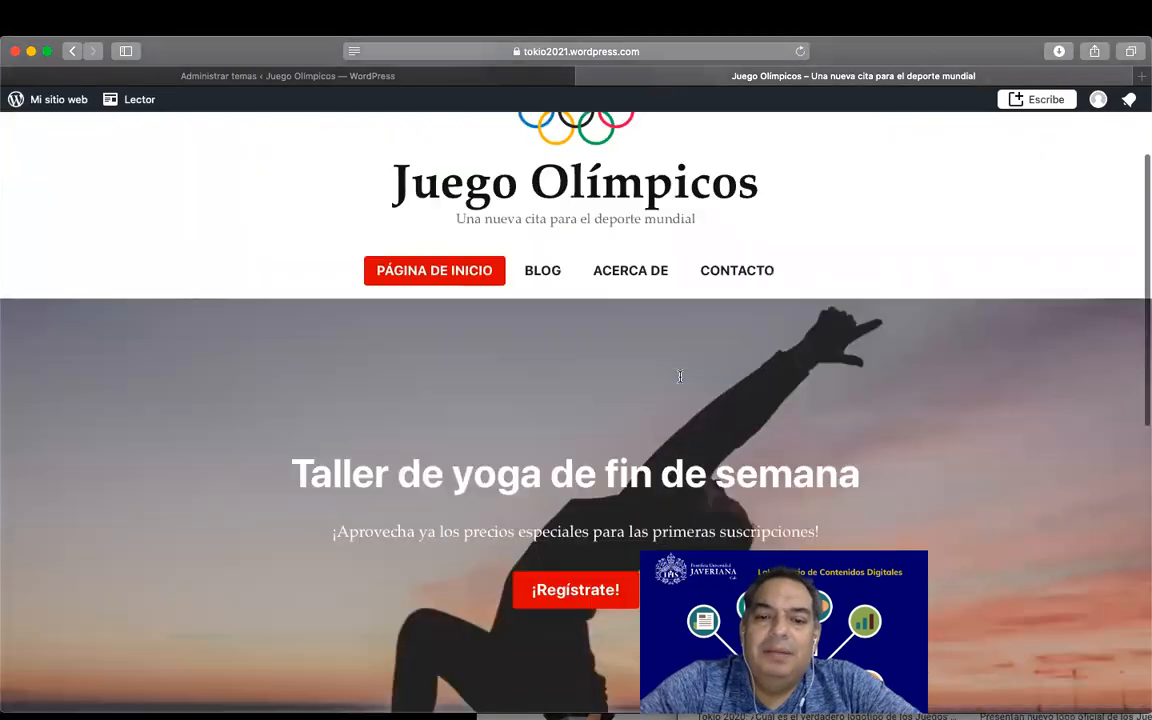
scroll(680, 377, "down", 3)
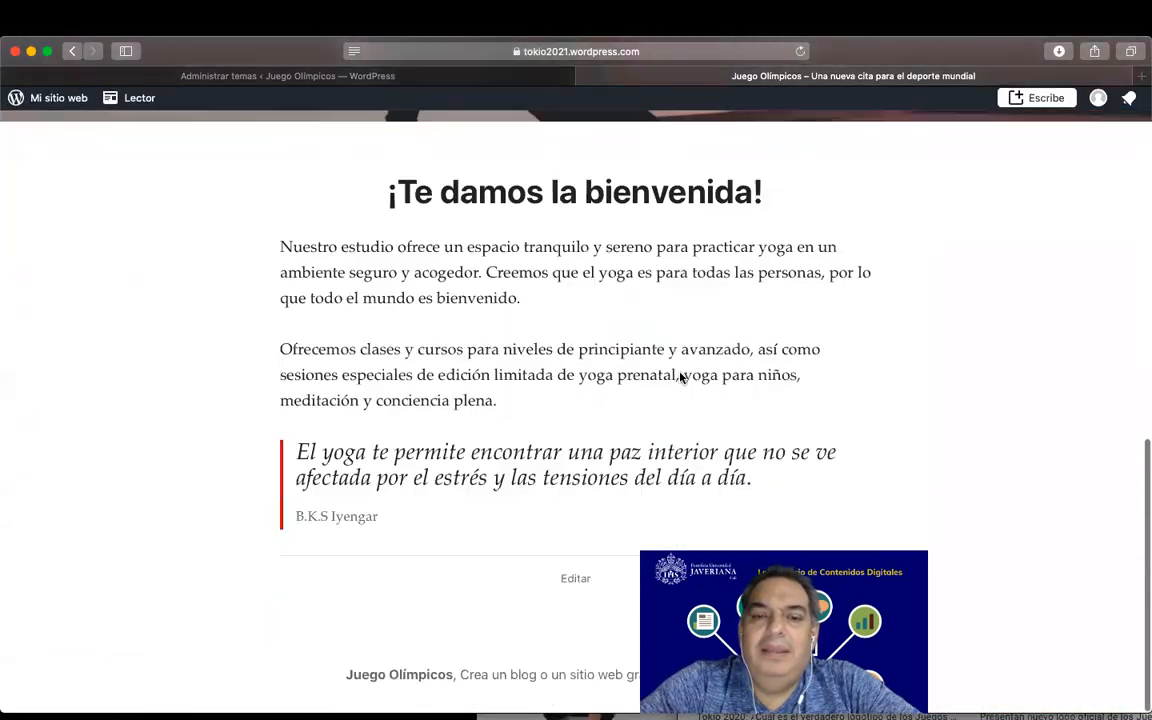
scroll(680, 375, "up", 6)
scroll(680, 374, "up", 8)
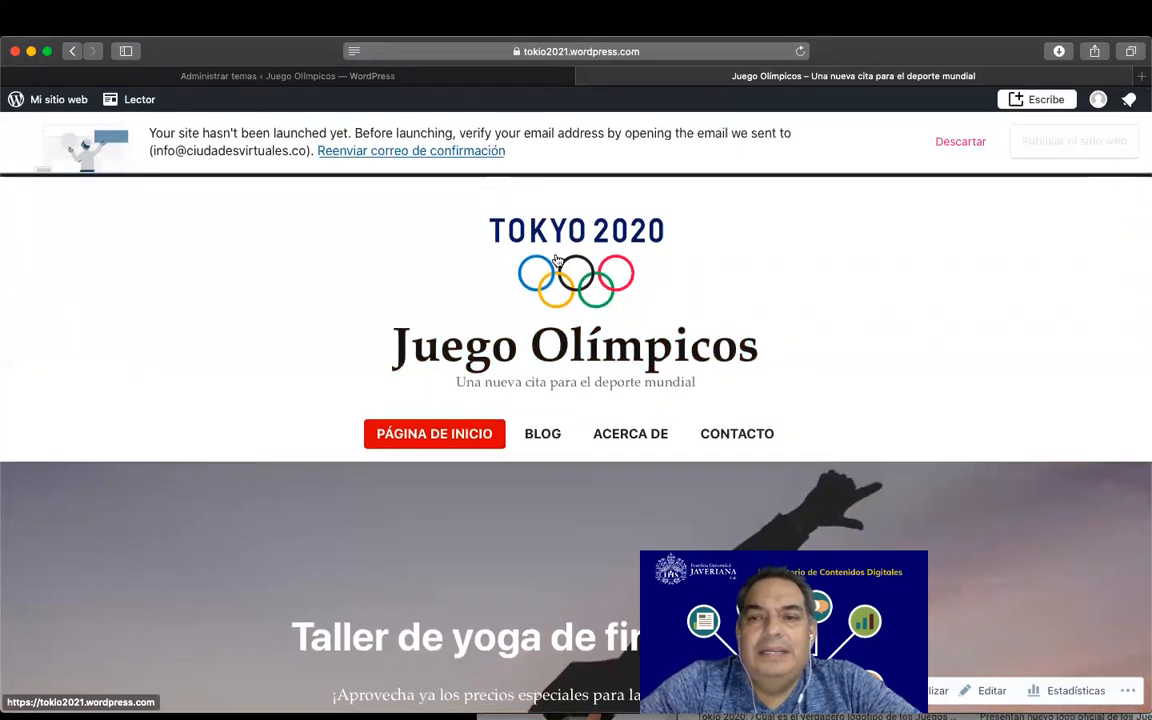
scroll(557, 260, "down", 1)
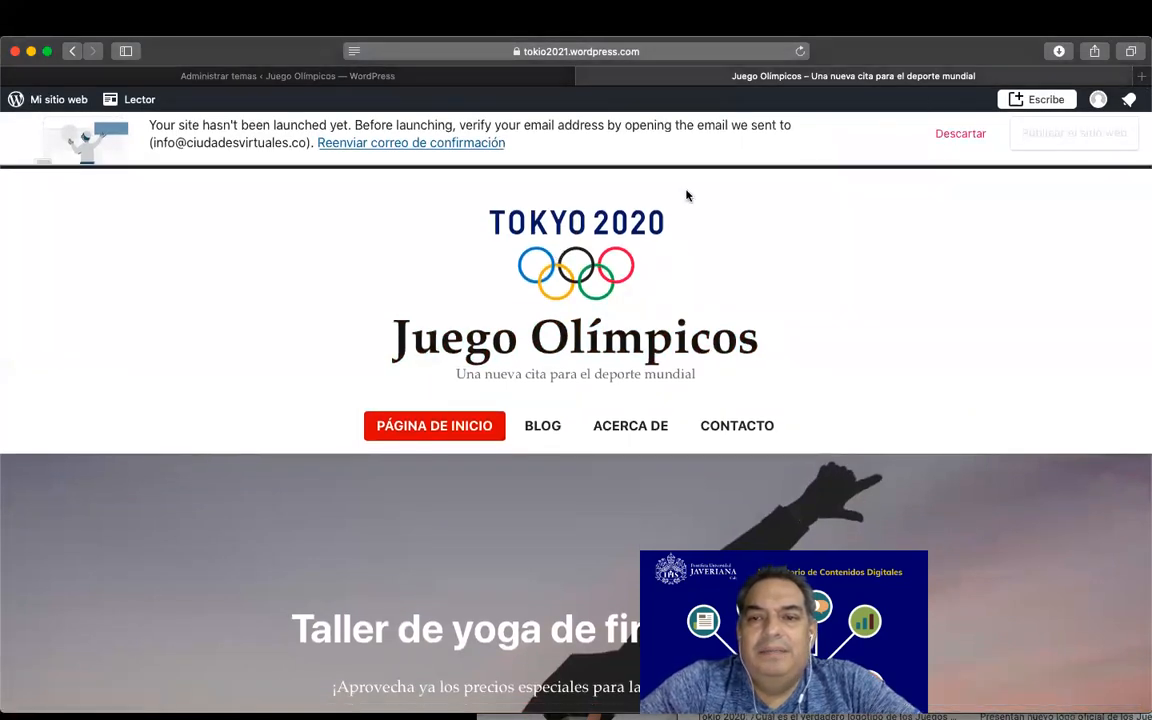
scroll(680, 197, "down", 3)
scroll(680, 197, "down", 5)
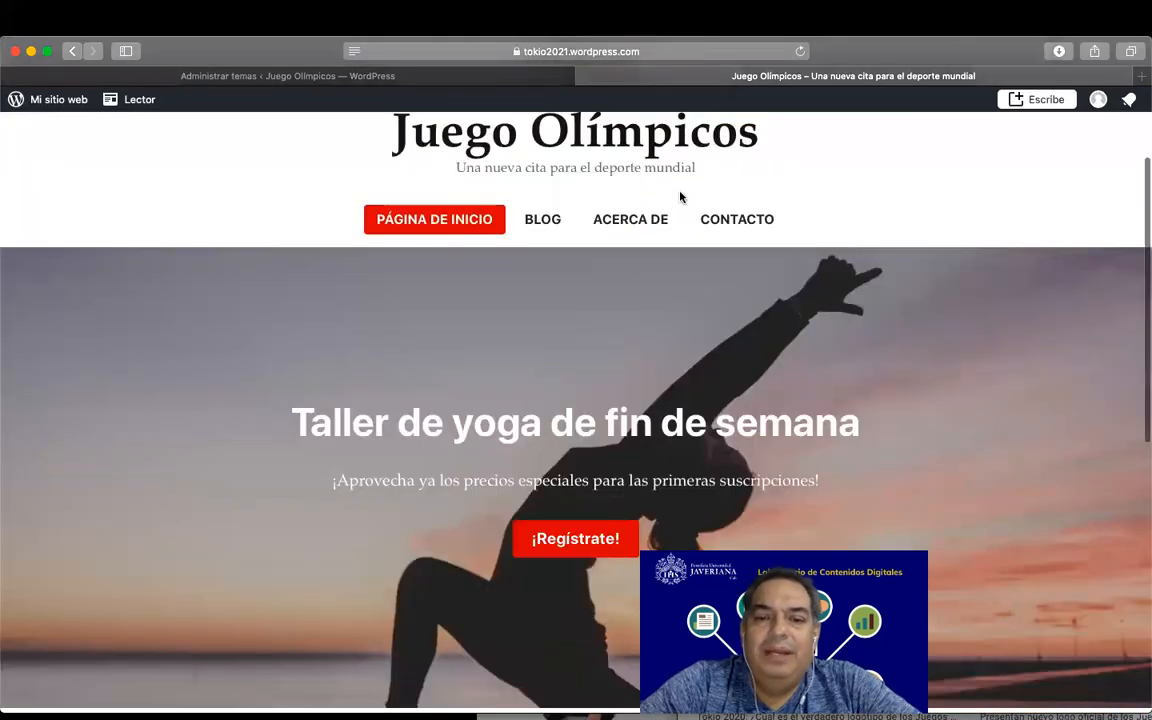
scroll(680, 197, "up", 1)
scroll(446, 84, "up", 3)
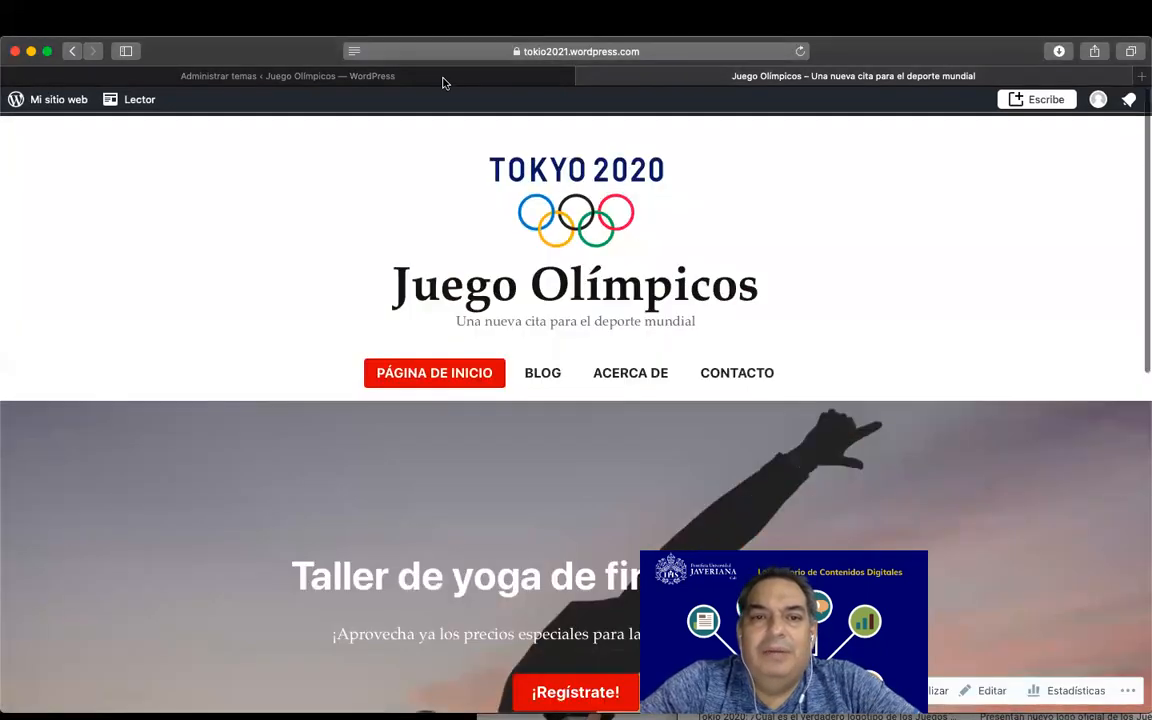
left_click(446, 80)
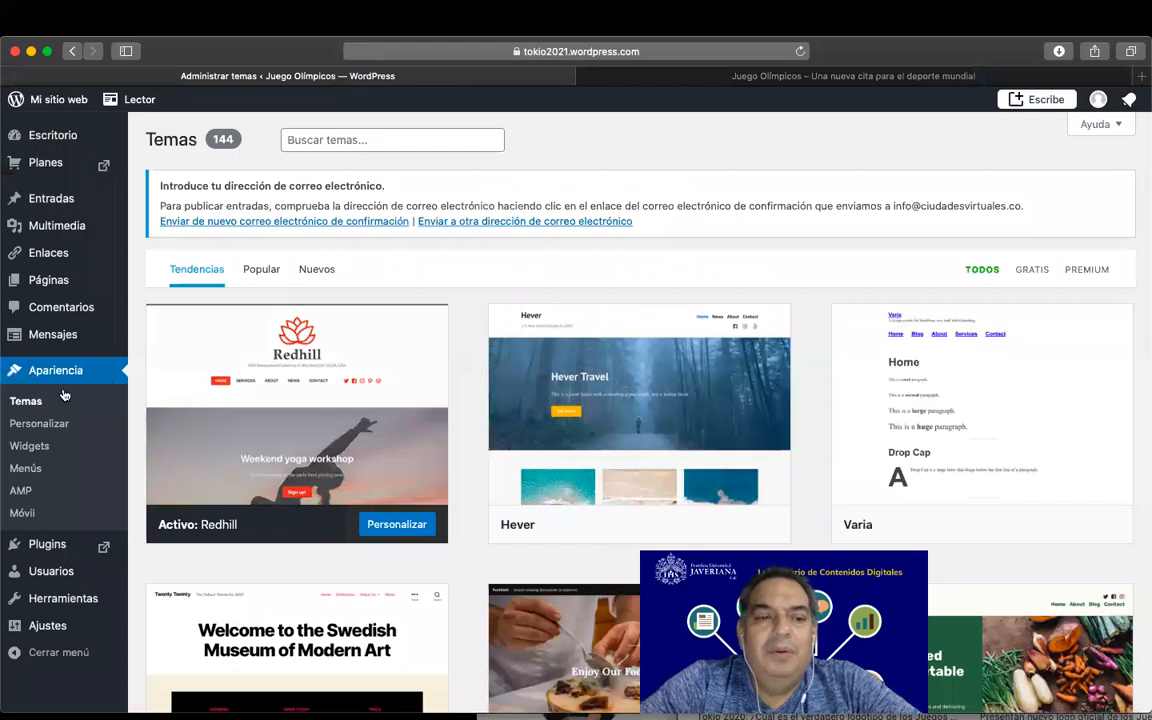
Open the active Redhill theme's home page settings in the customizer, keep Página de inicio as the home page, and review its preview
mouse_move(167, 490)
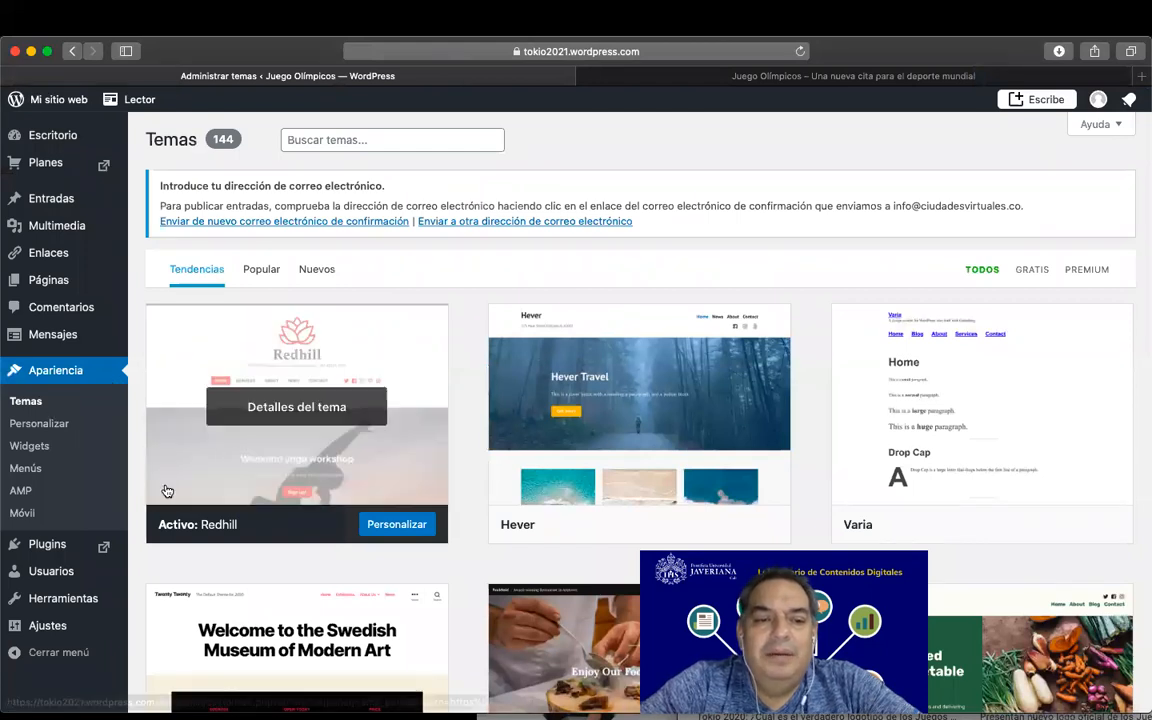
left_click(389, 526)
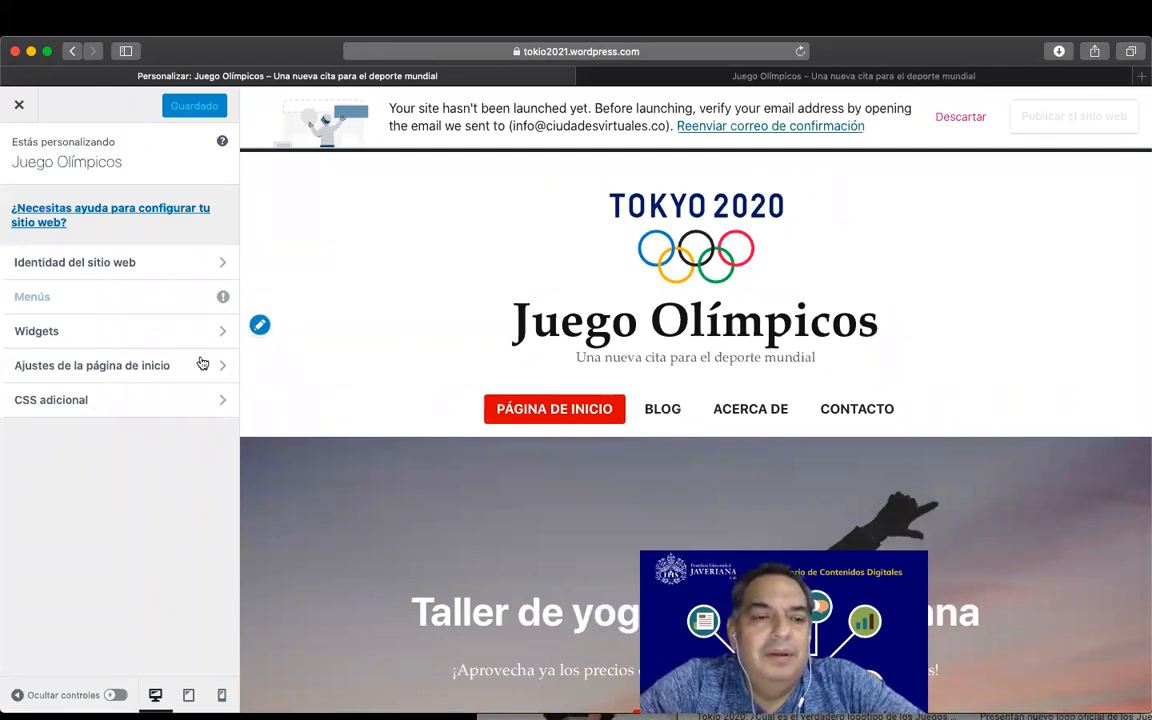
left_click(160, 366)
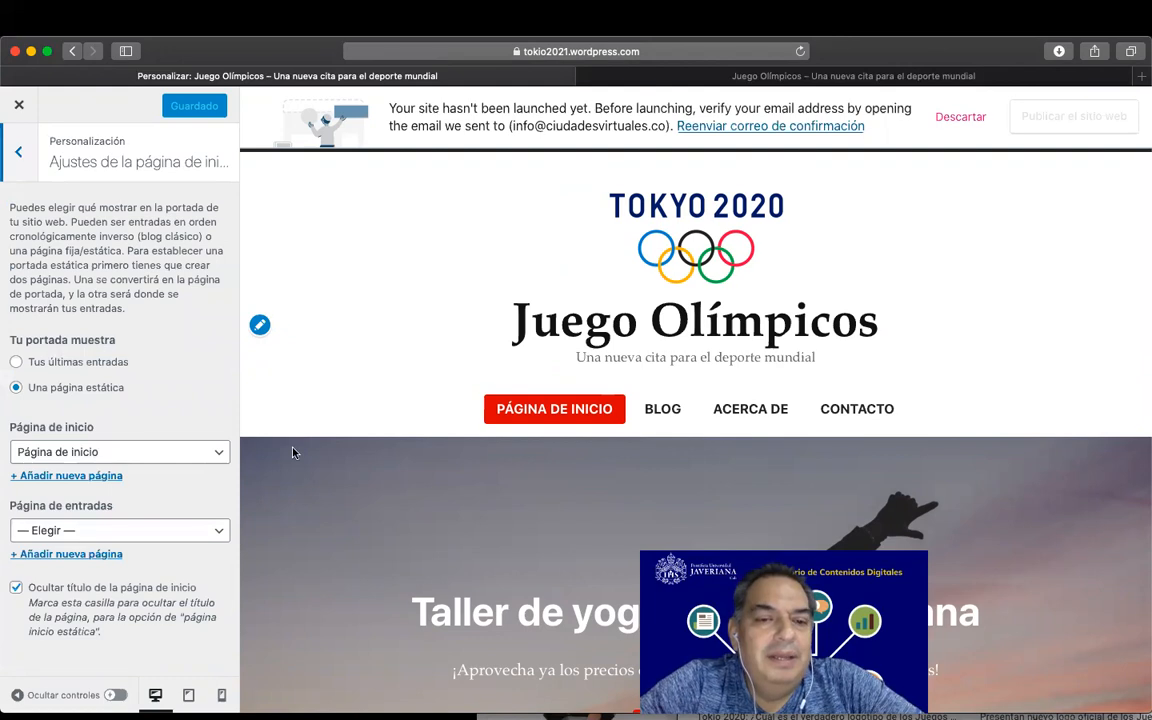
left_click(125, 452)
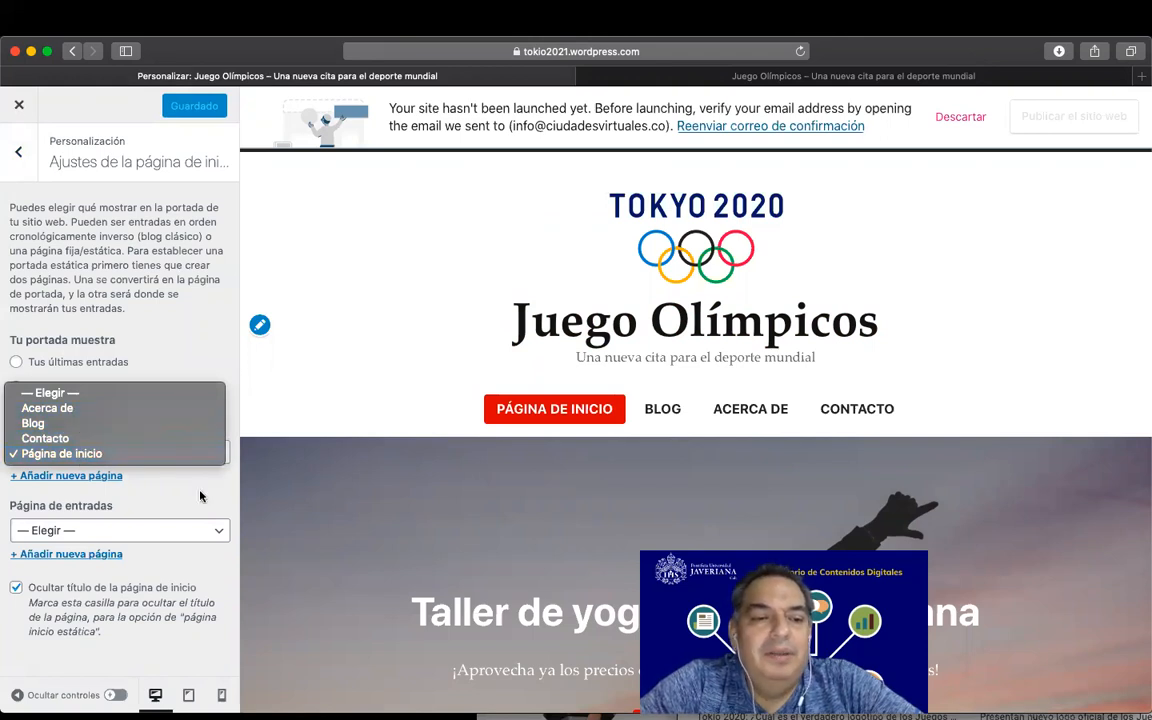
left_click(187, 455)
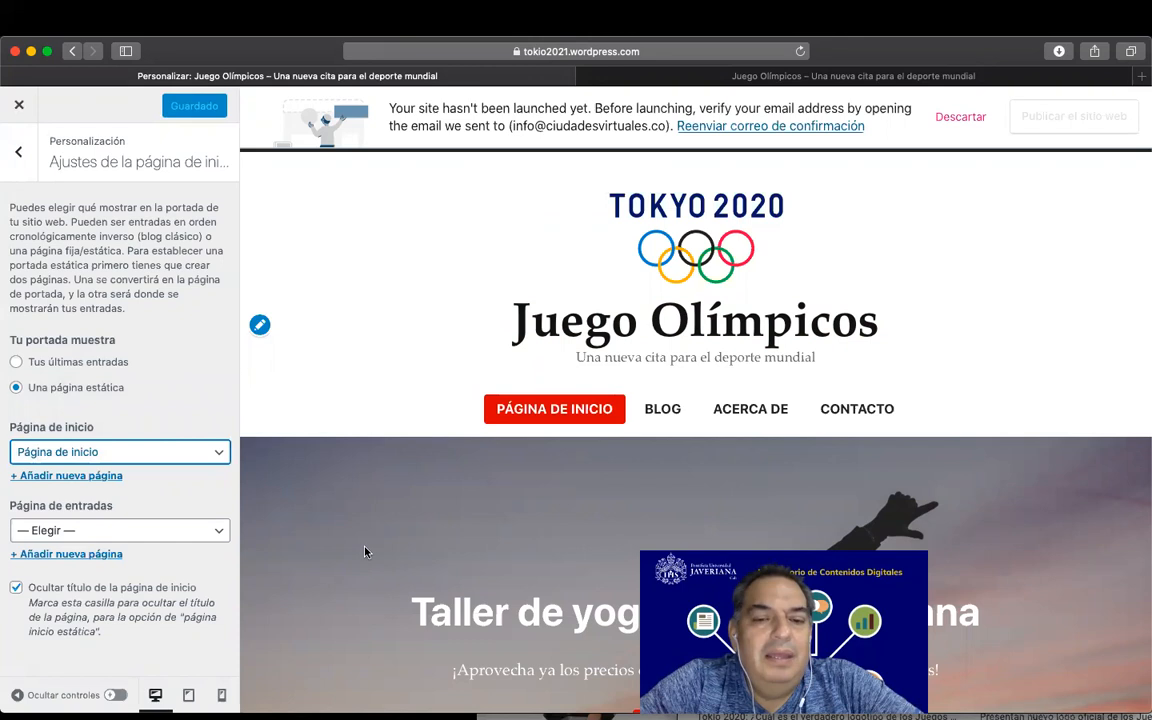
scroll(365, 551, "down", 6)
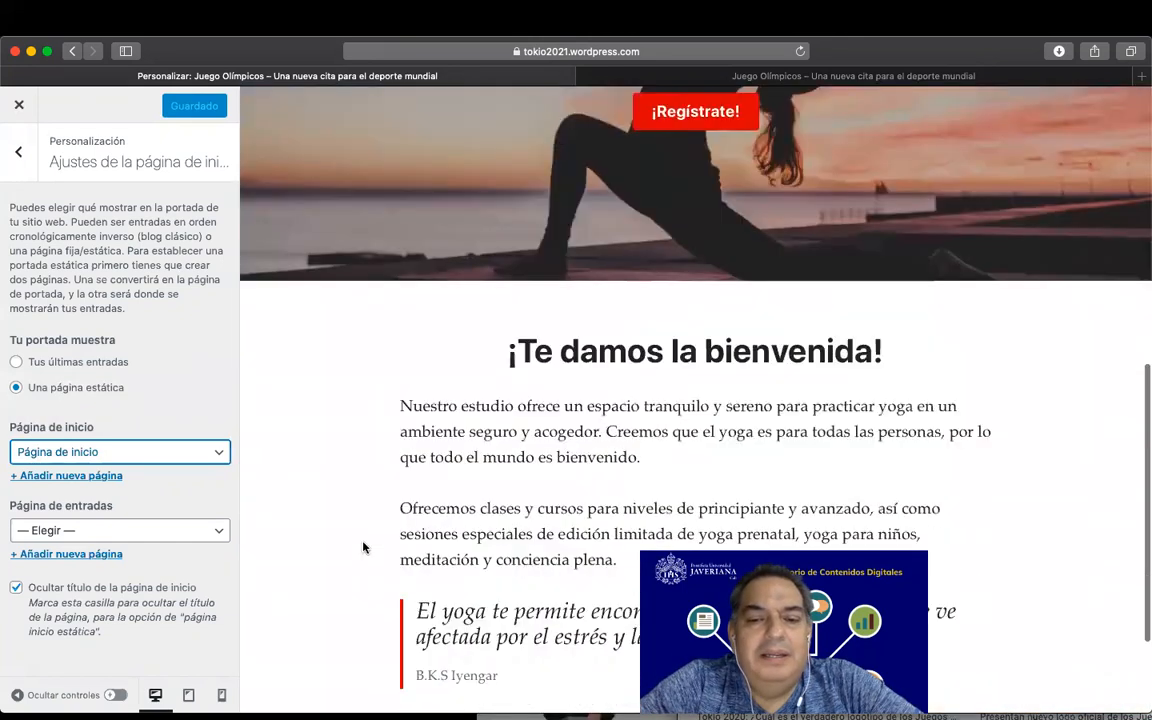
scroll(365, 547, "down", 3)
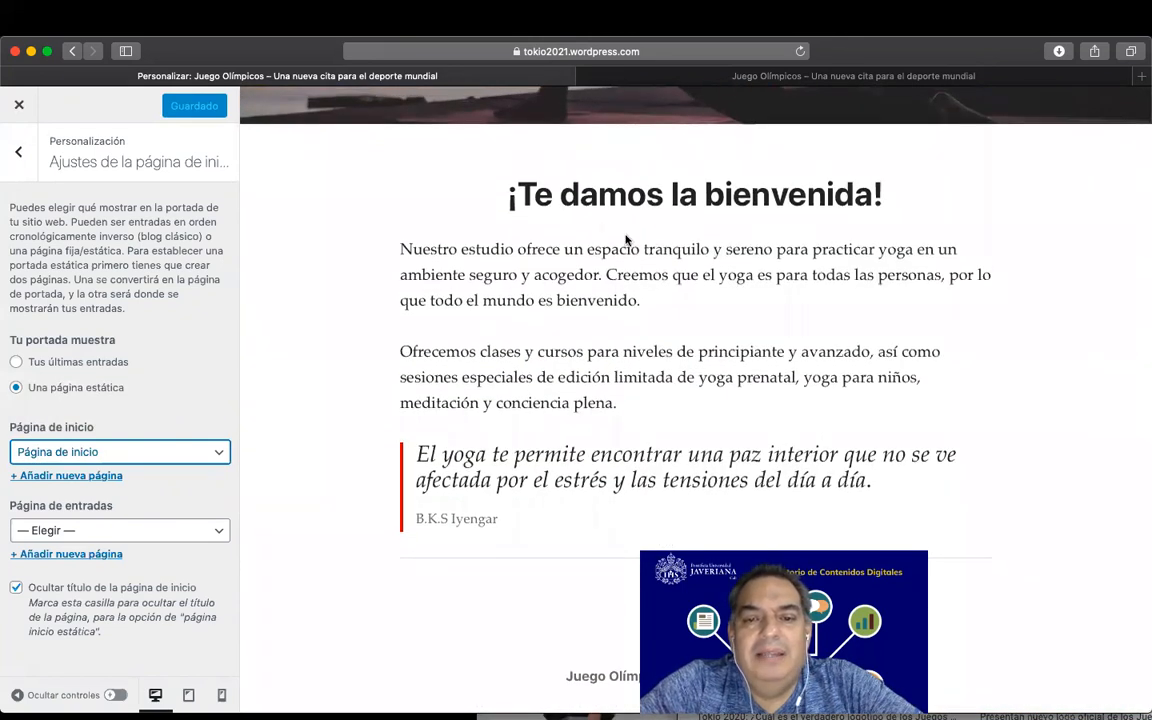
Try Blog as the posts page, clear the selection again, and compare the page's preview in both cases
left_click(106, 533)
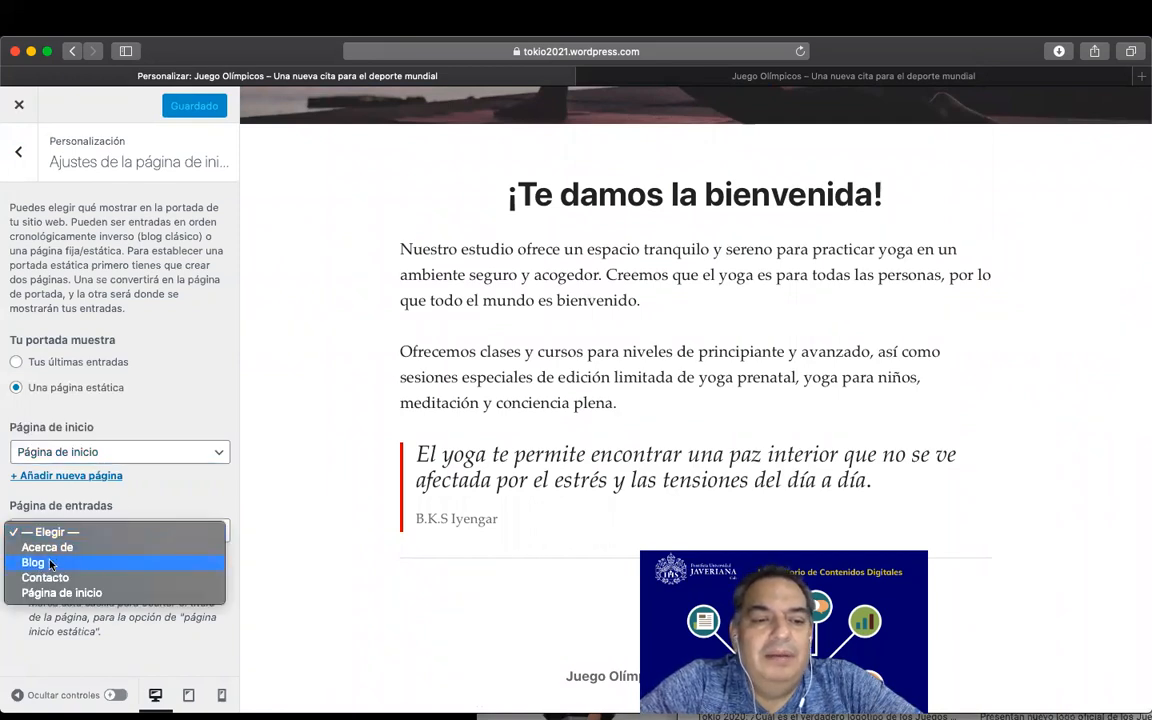
left_click(50, 565)
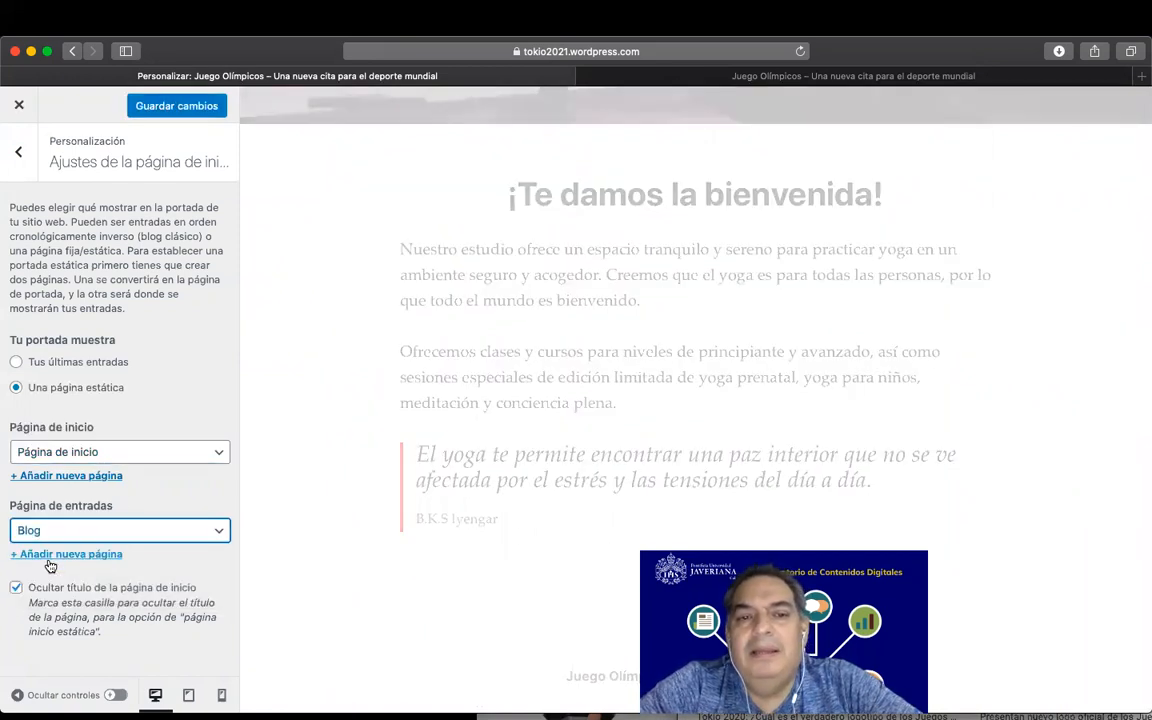
scroll(334, 310, "up", 4)
scroll(334, 310, "up", 8)
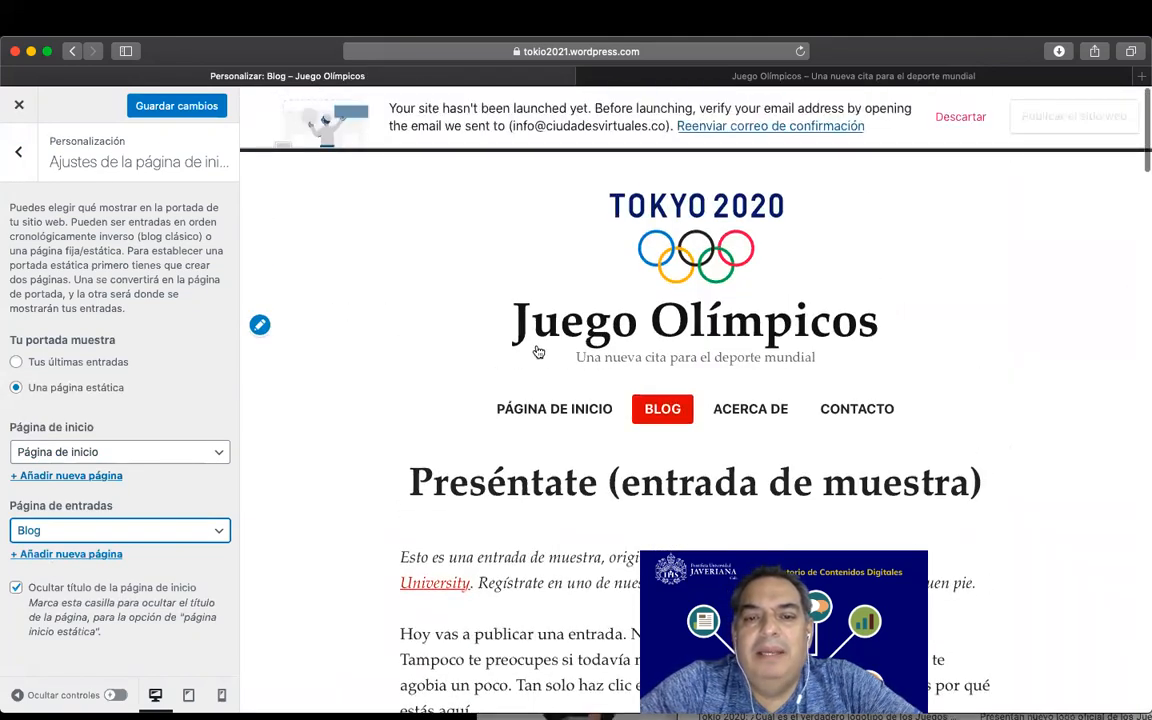
left_click(125, 538)
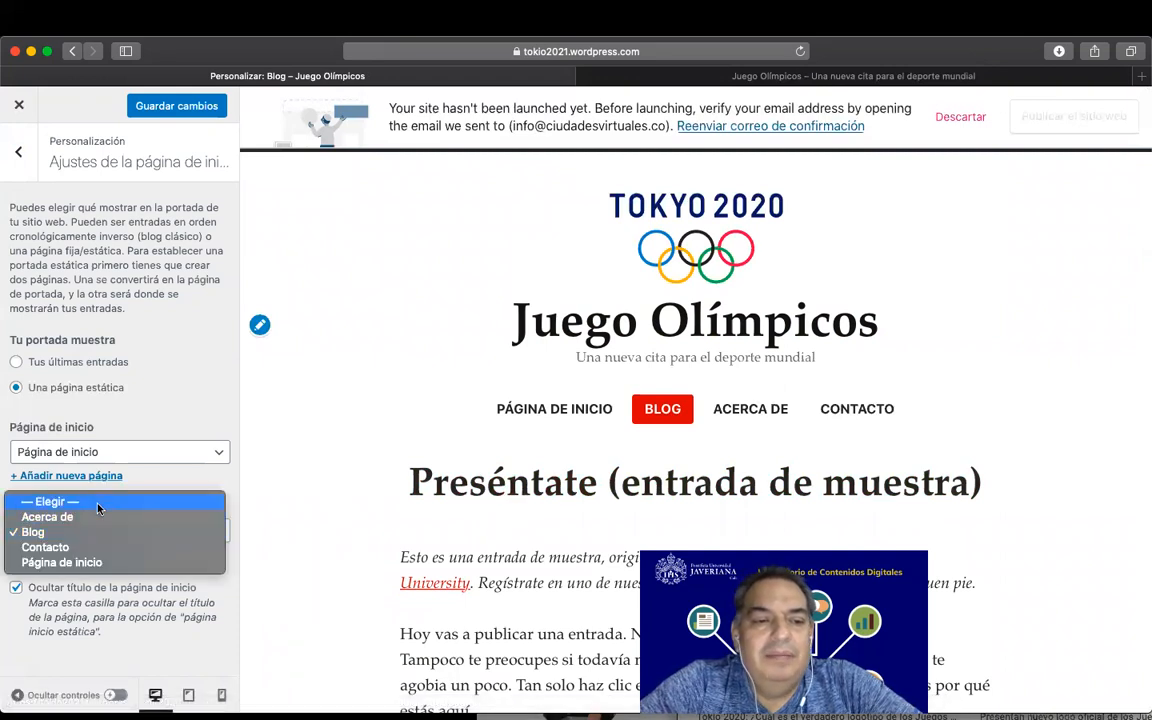
left_click(97, 503)
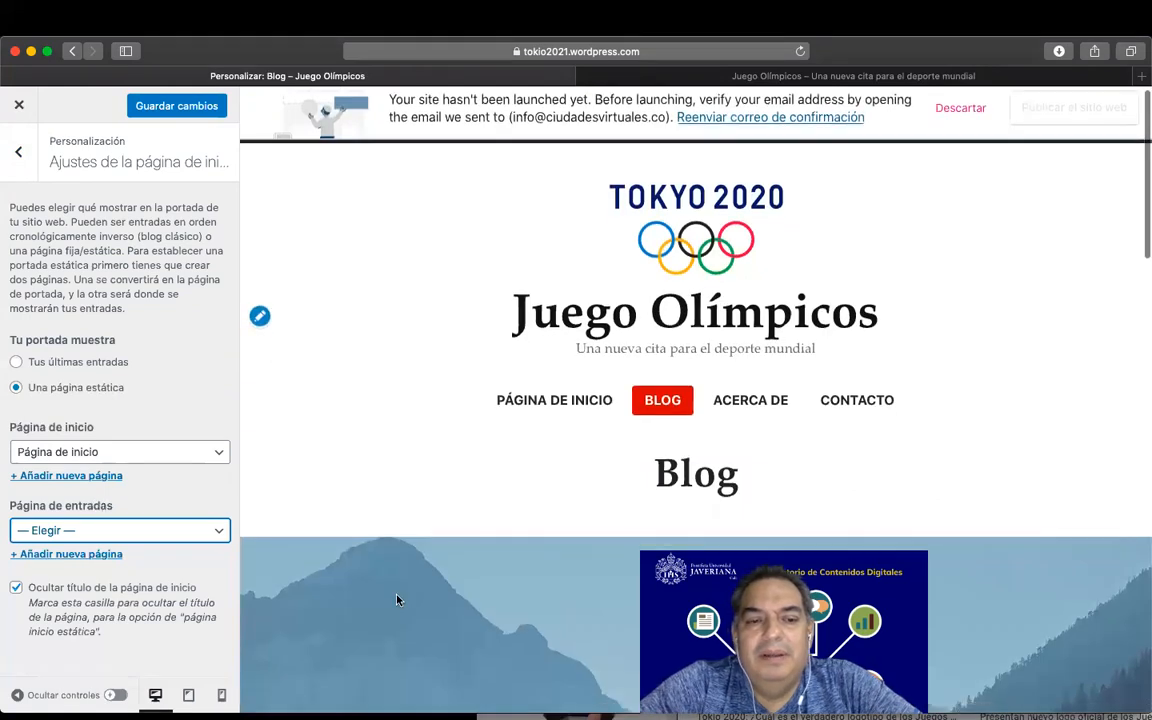
scroll(398, 601, "down", 3)
scroll(397, 600, "down", 10)
scroll(397, 600, "up", 8)
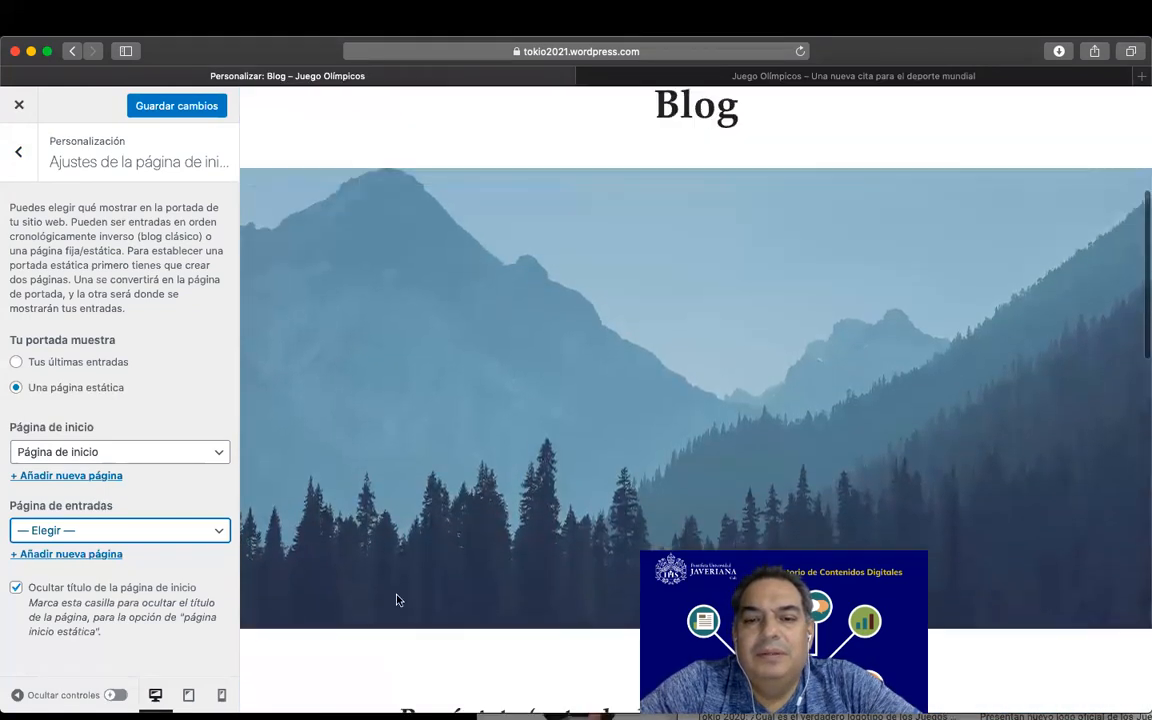
Try Acerca de and Página de inicio as the posts page
left_click(75, 531)
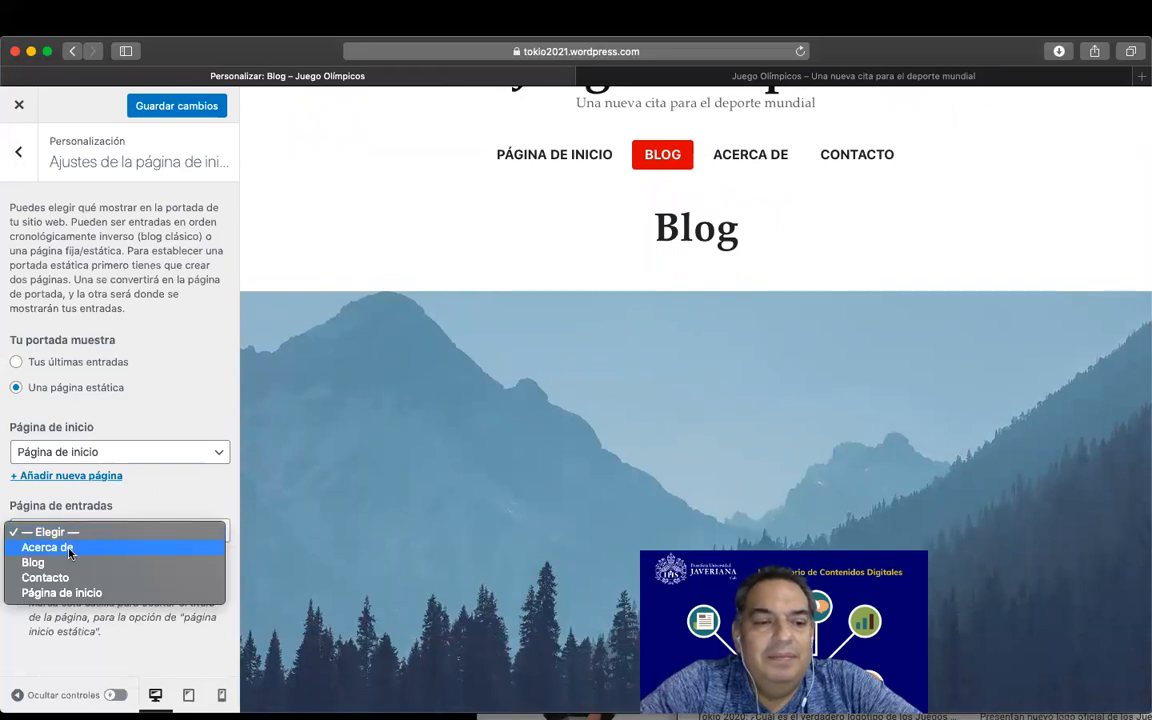
left_click(69, 549)
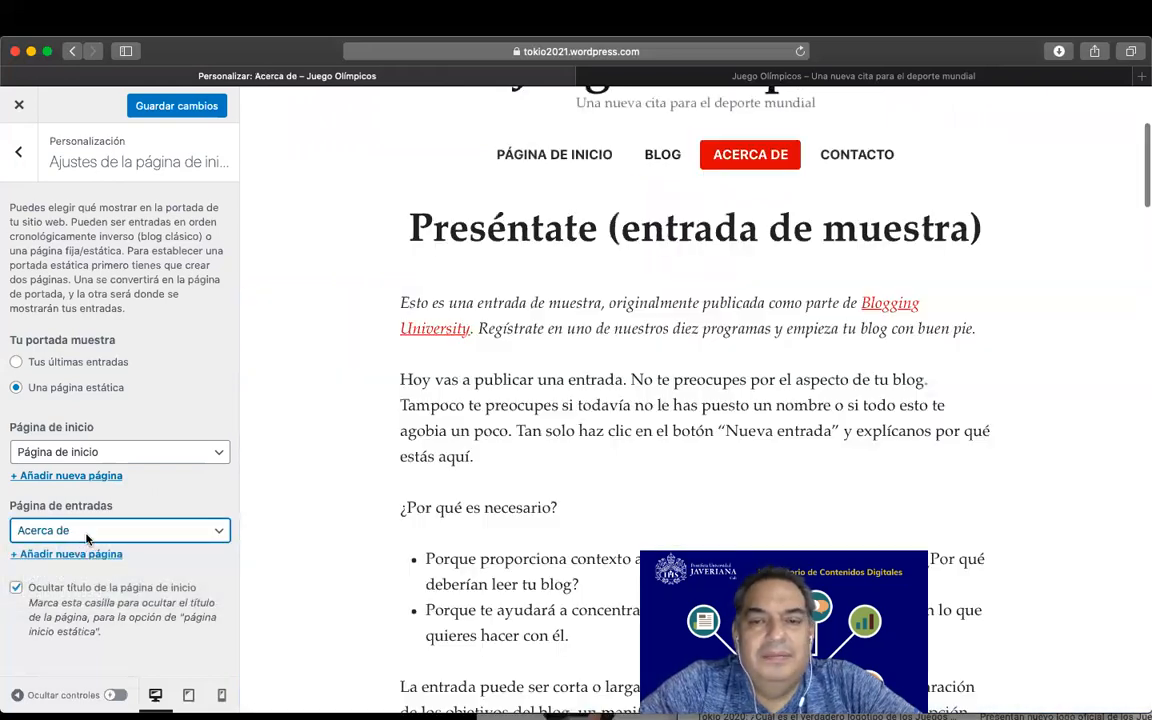
left_click(87, 532)
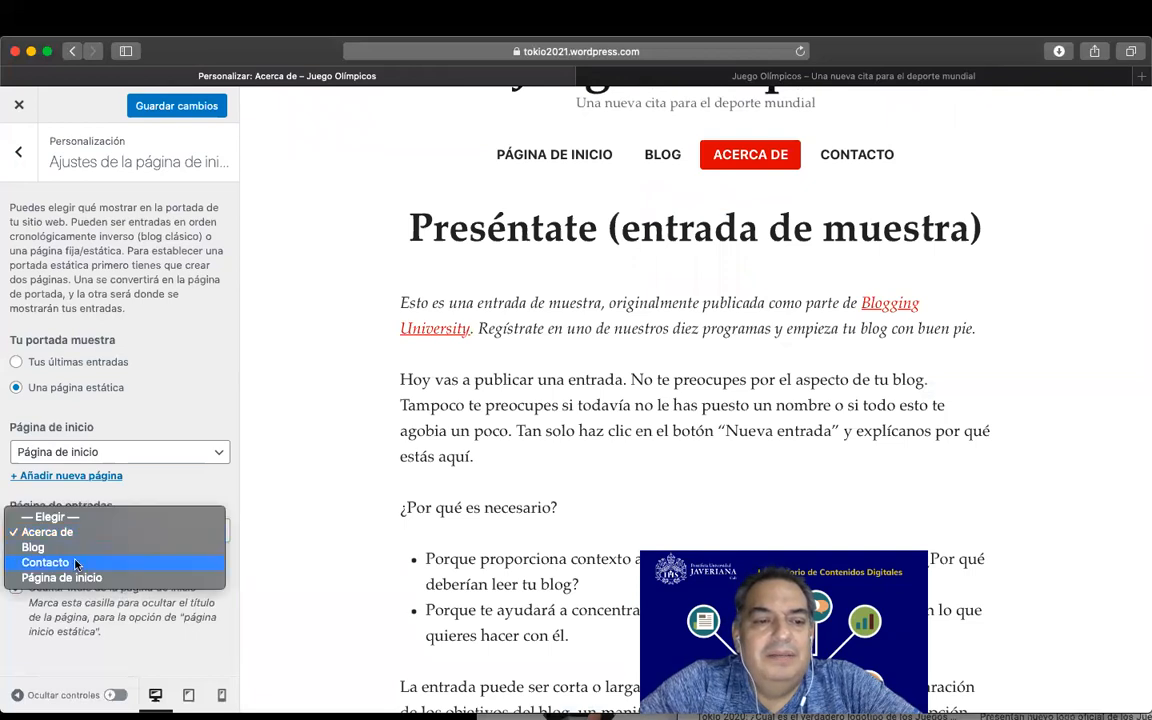
left_click(80, 577)
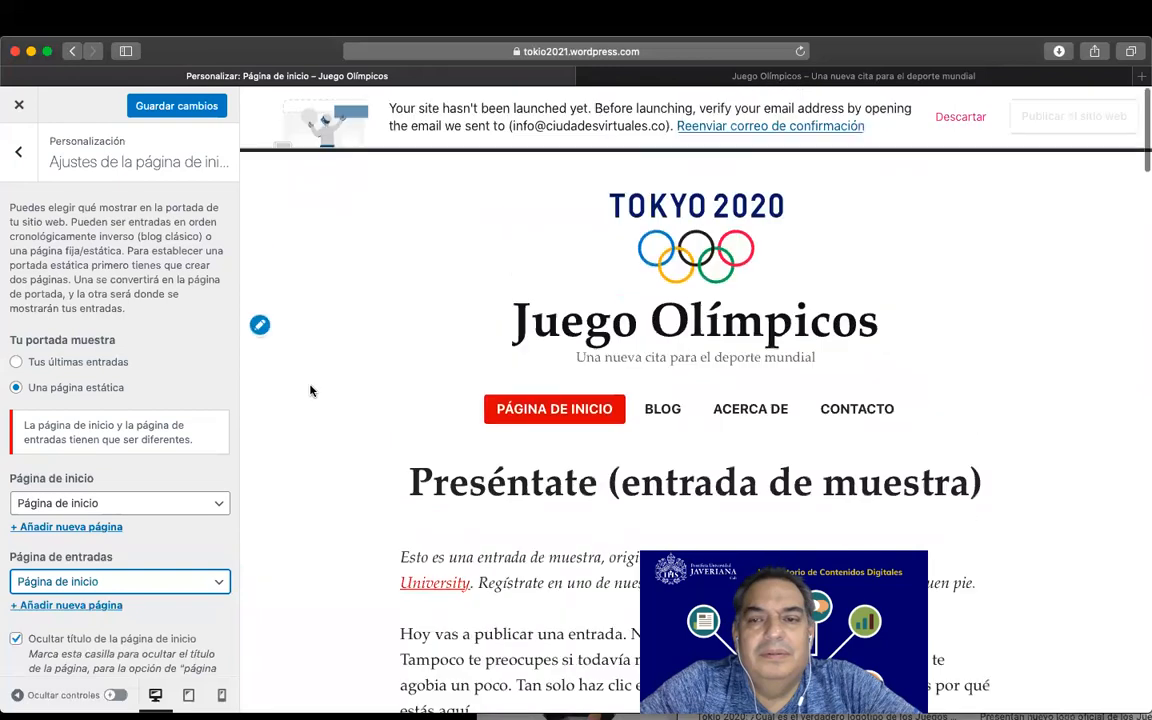
Set the posts page to Blog, save the changes and close the customizer
left_click(94, 584)
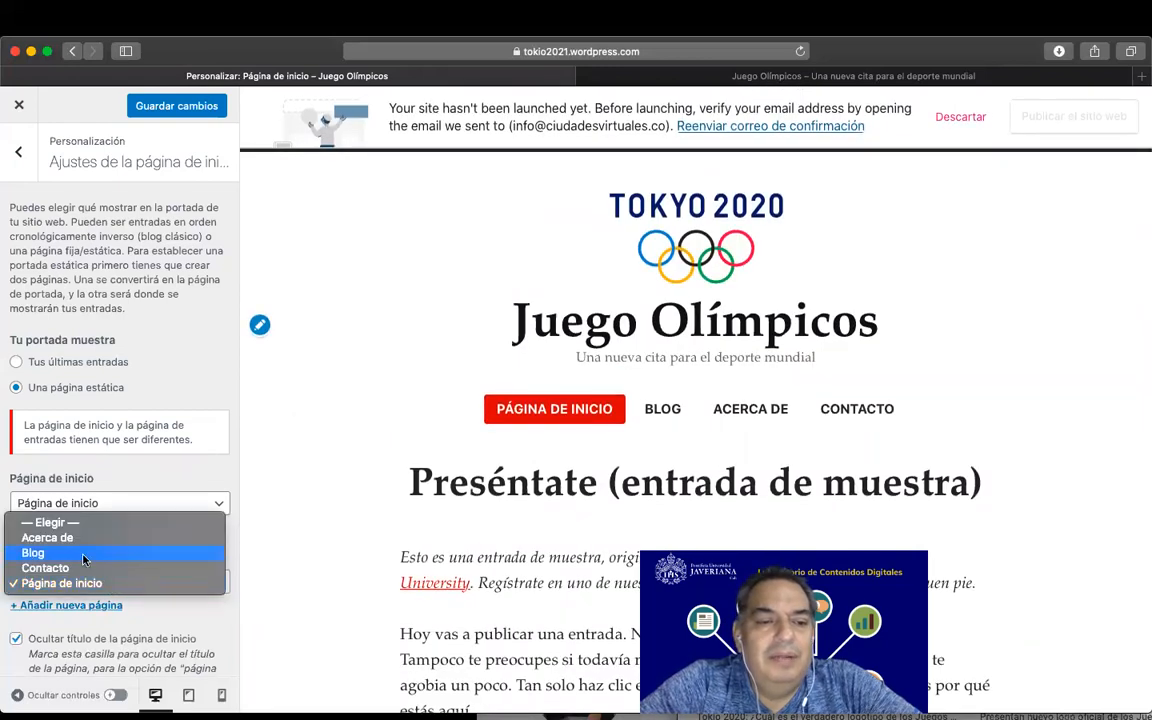
left_click(83, 555)
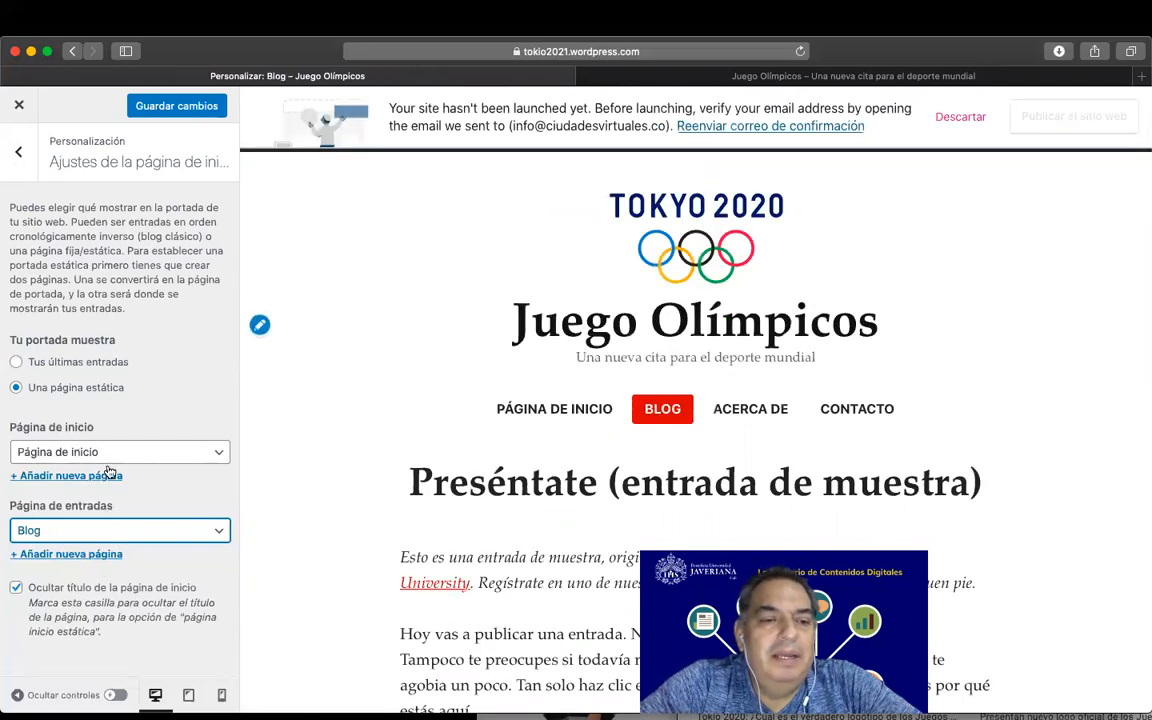
scroll(360, 397, "down", 5)
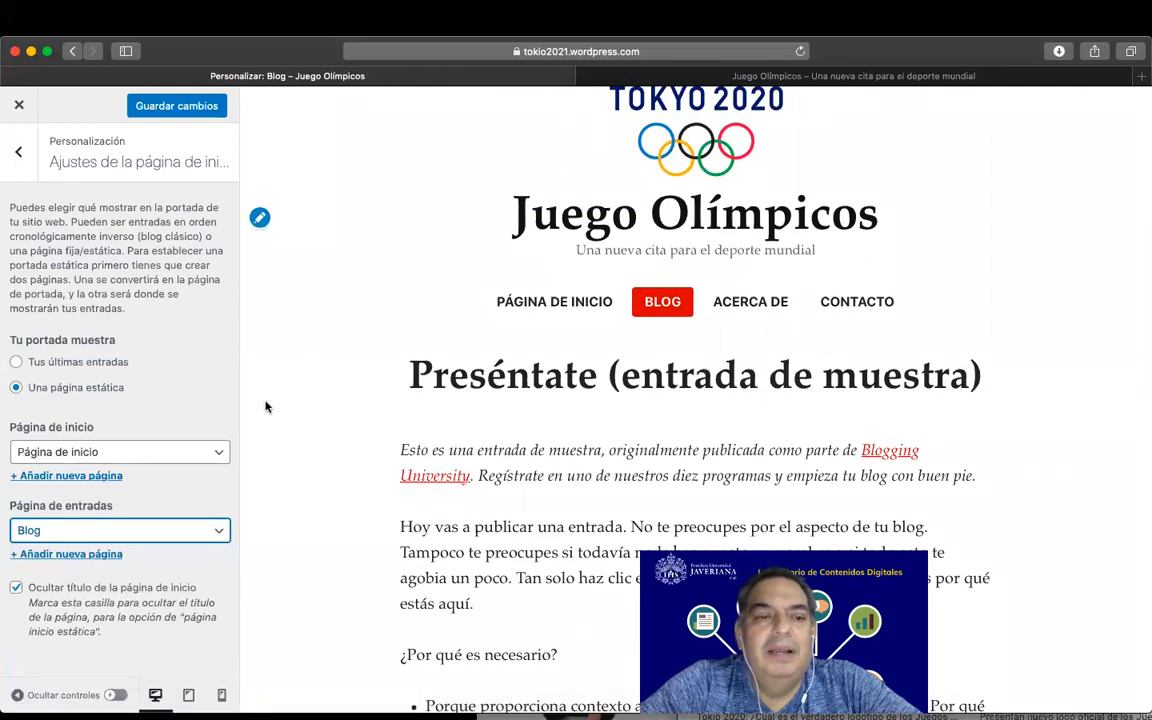
left_click(157, 109)
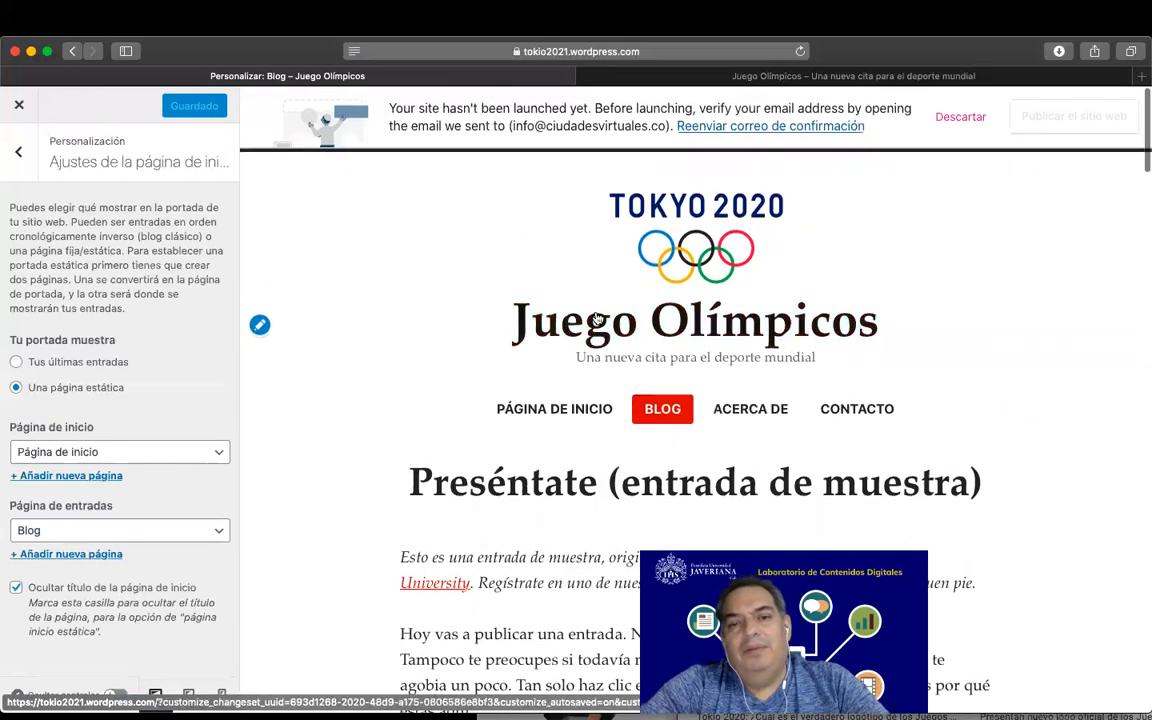
left_click(17, 104)
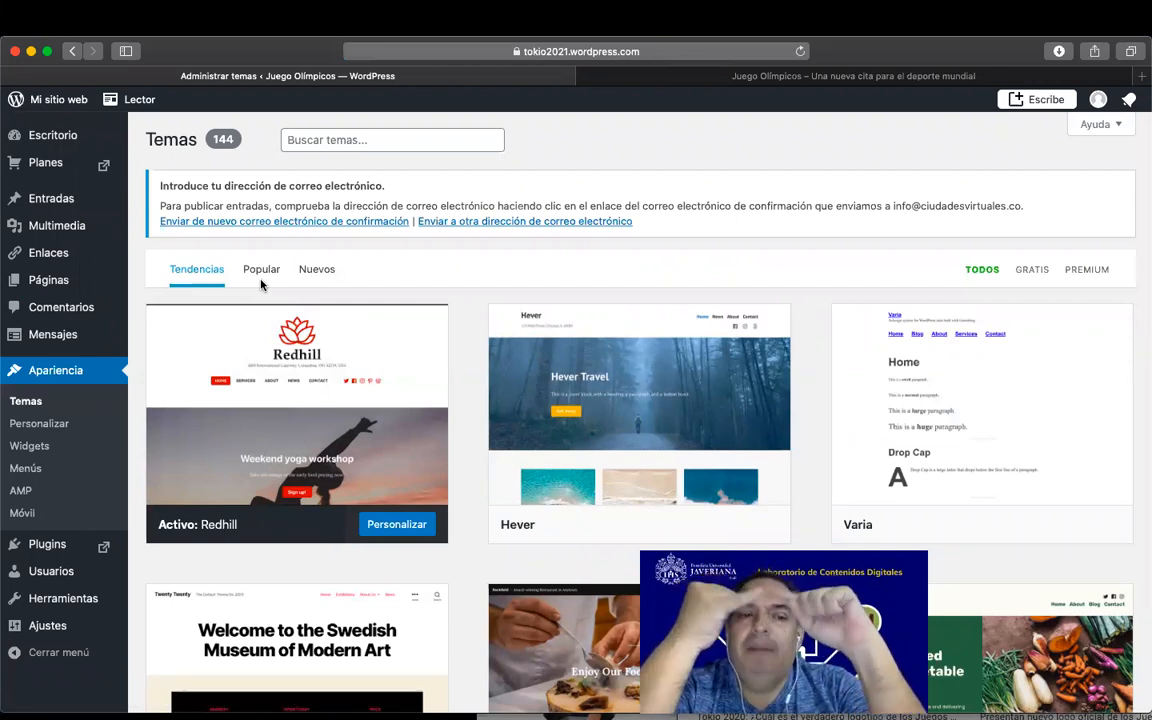
Open the list of all the site's pages and look through the existing ones
mouse_move(262, 305)
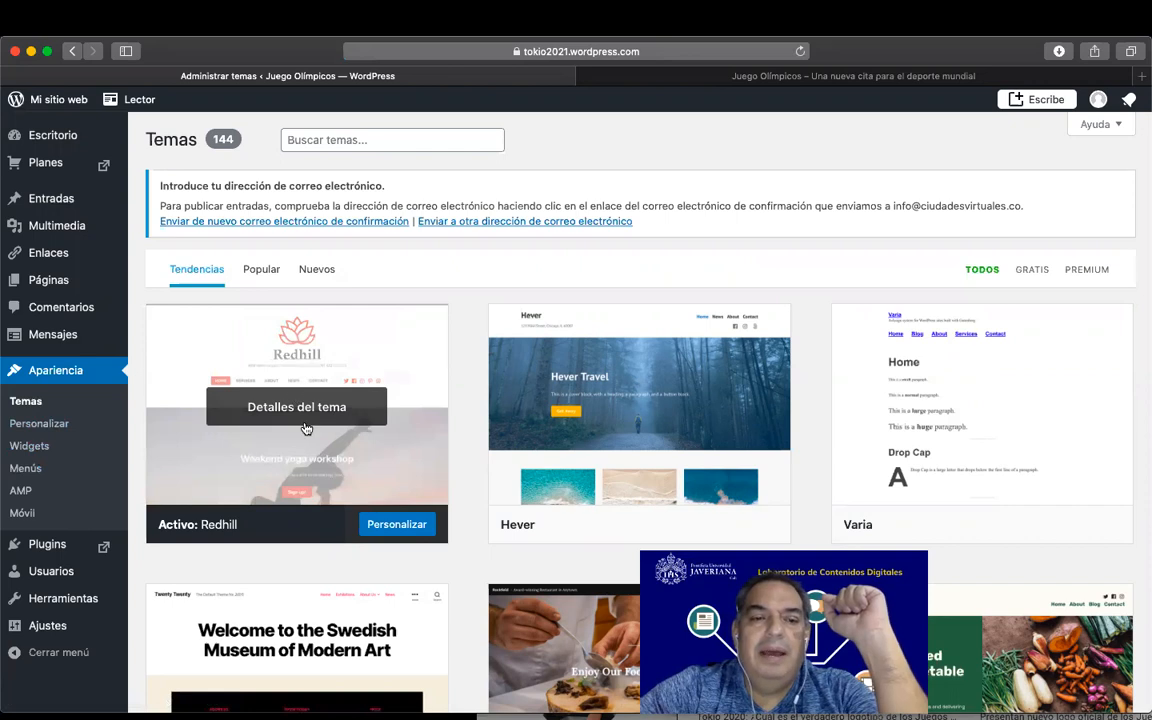
mouse_move(63, 289)
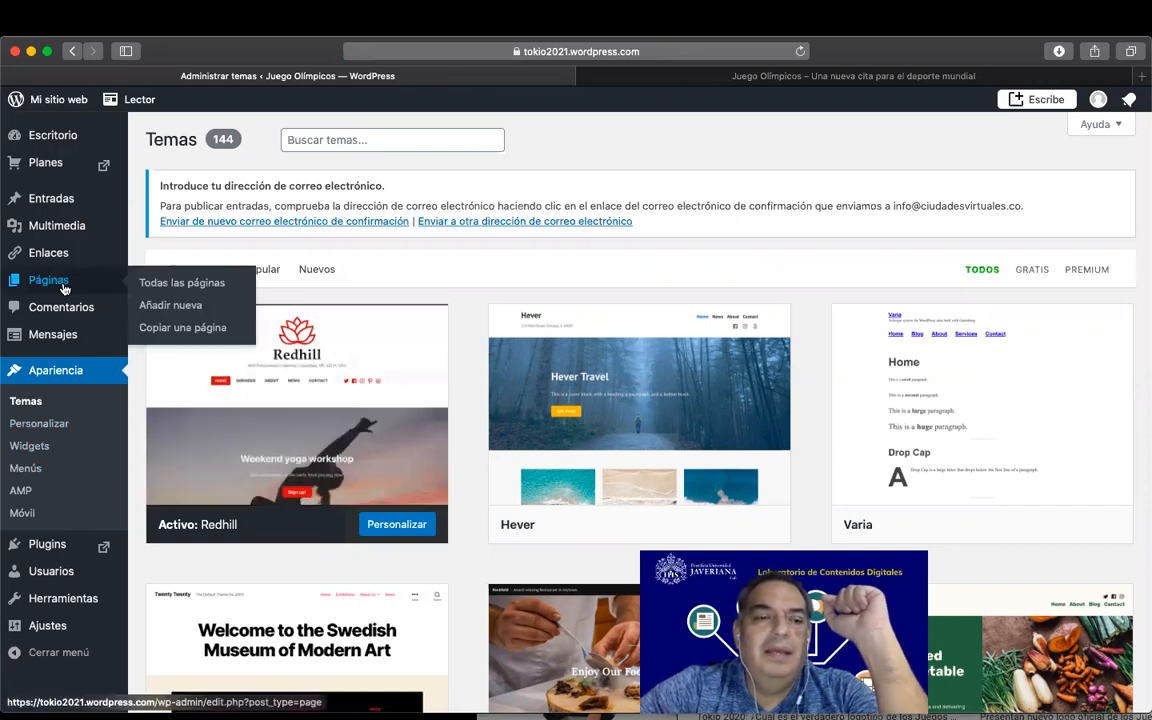
left_click(141, 286)
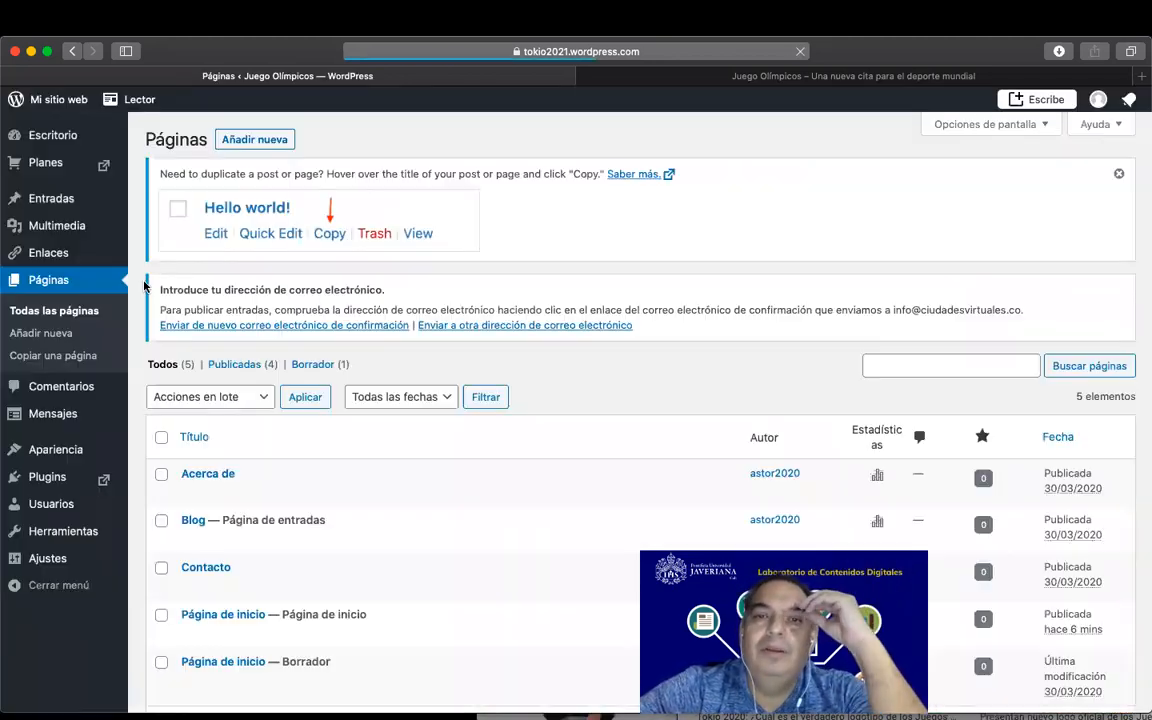
scroll(231, 575, "down", 3)
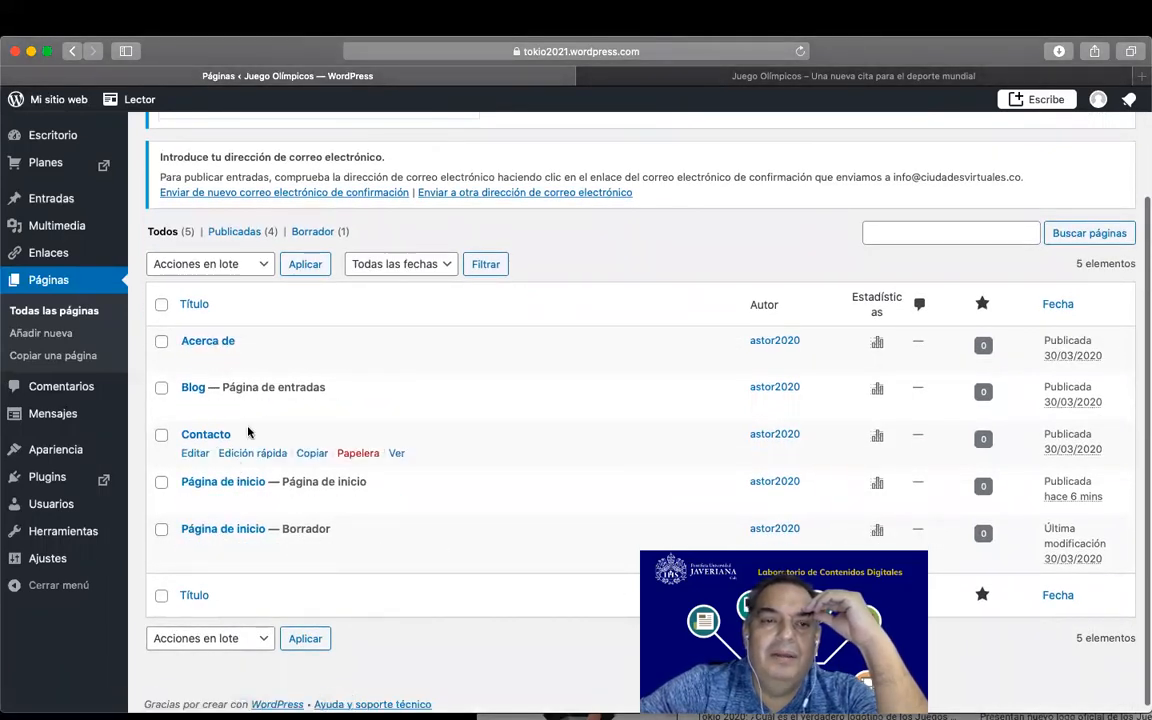
scroll(249, 442, "up", 3)
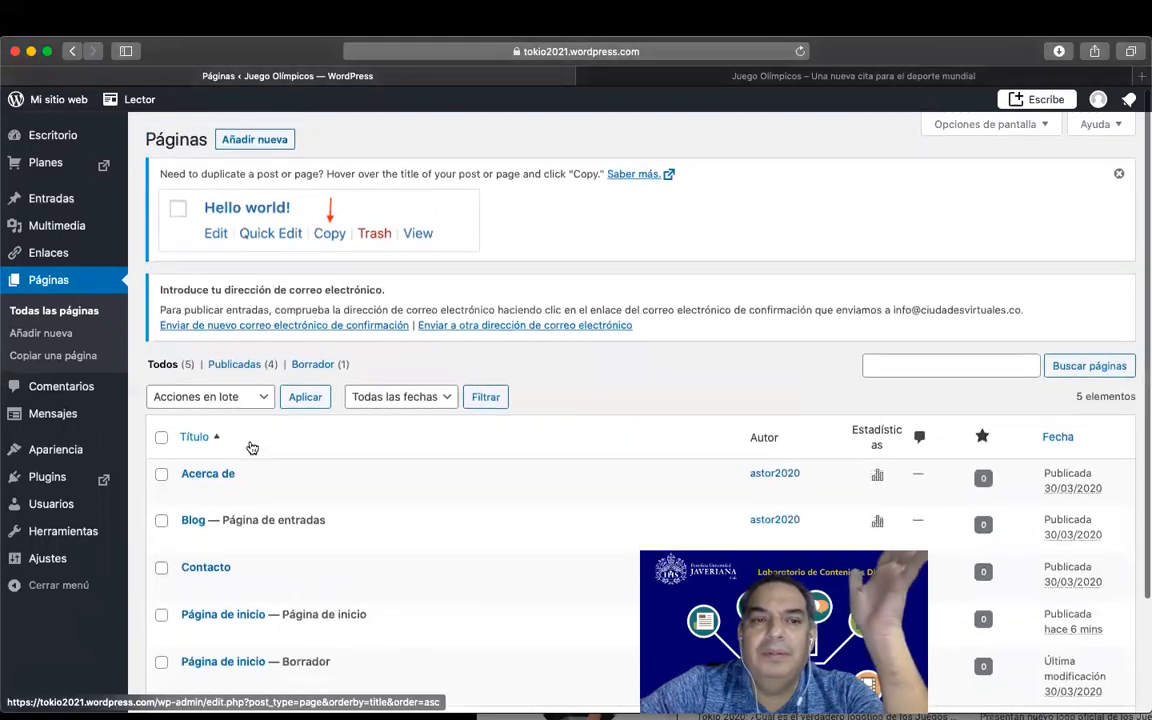
Add a new page, preview the layout under Blog Pages, and use the Blog layout for it
left_click(256, 141)
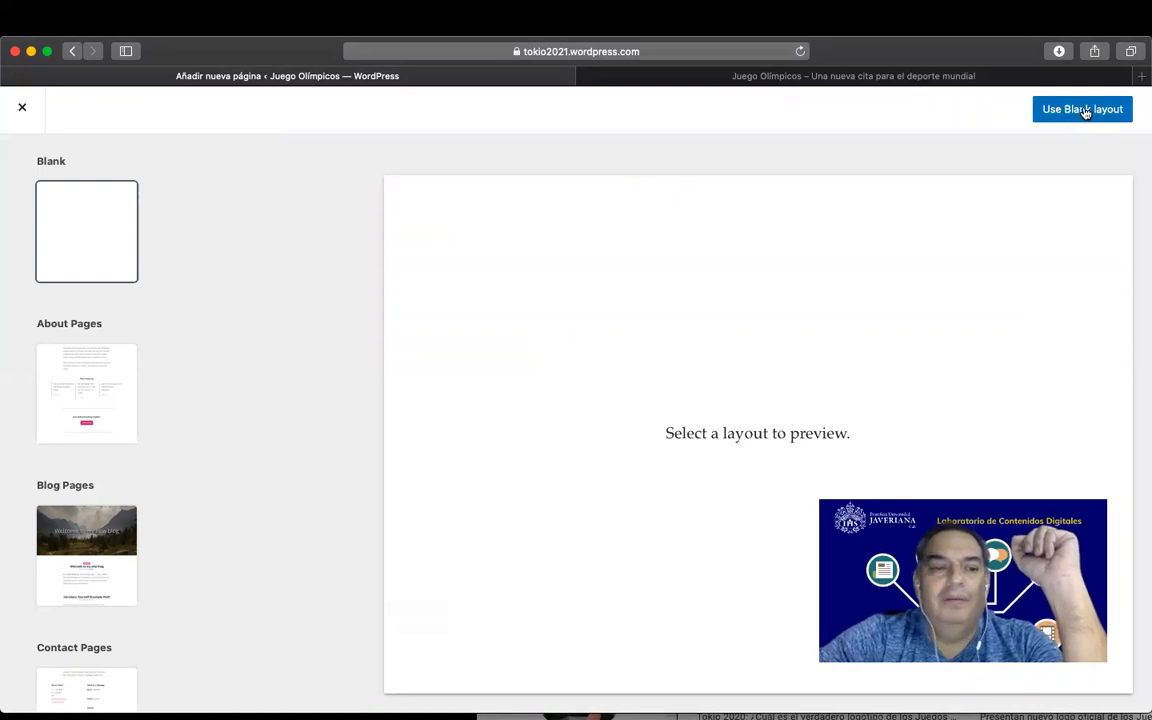
scroll(107, 477, "down", 2)
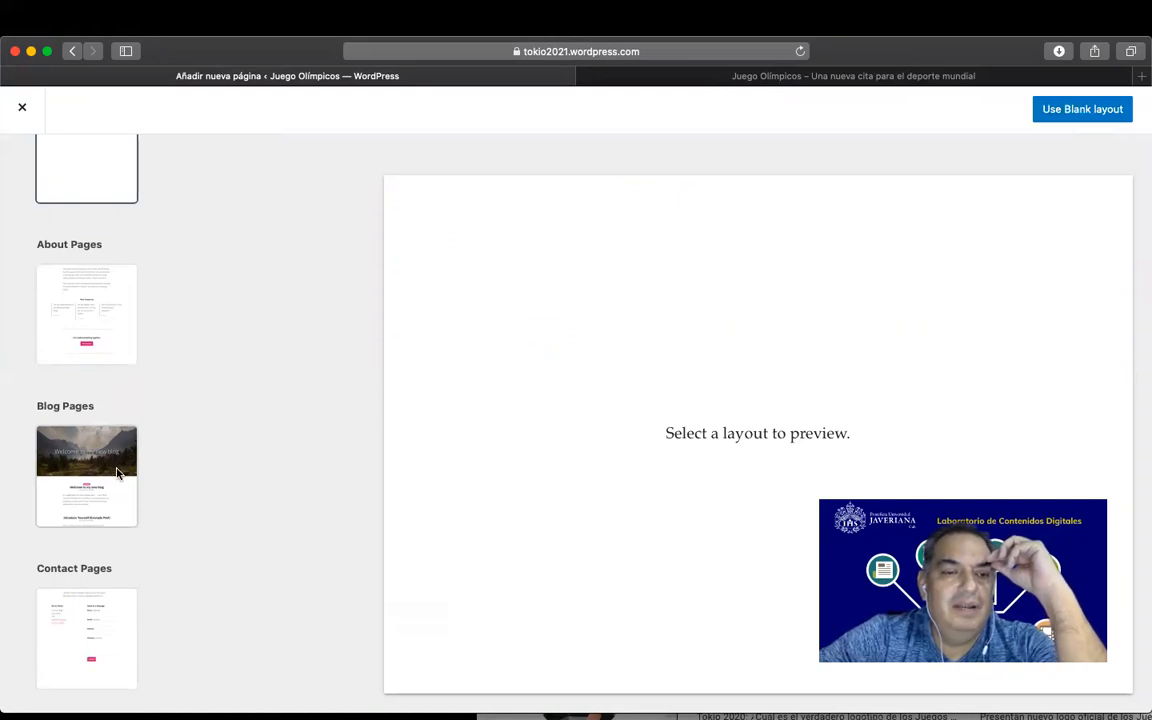
left_click(116, 473)
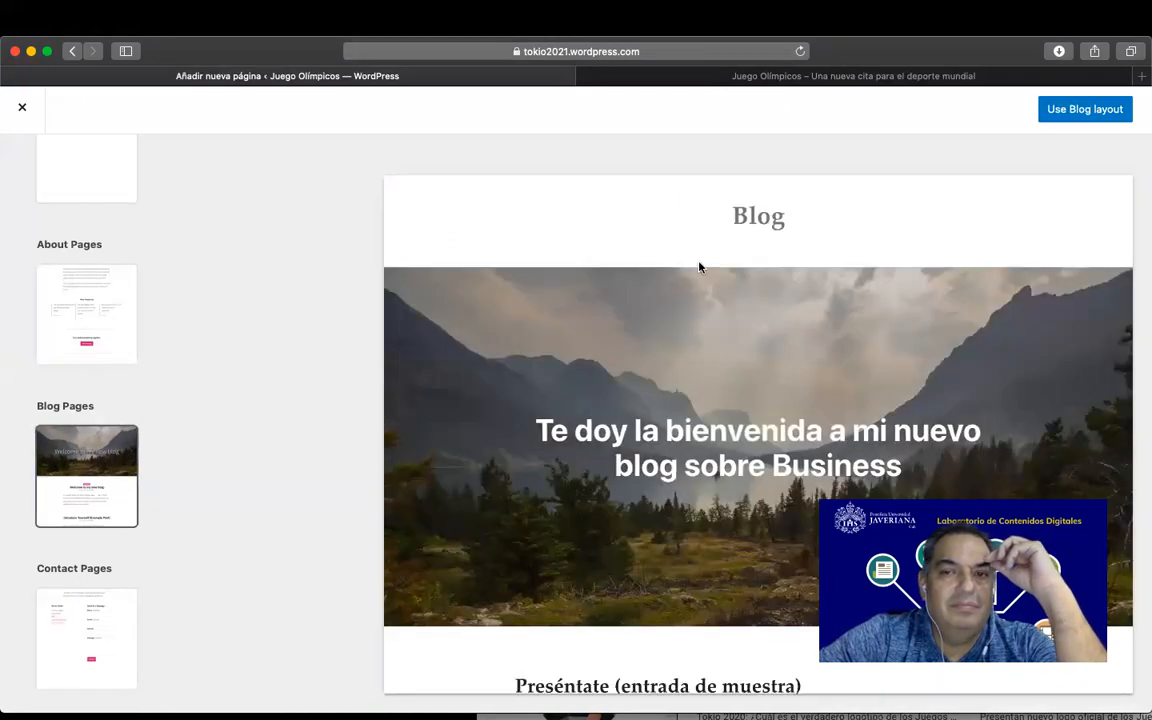
scroll(684, 444, "down", 5)
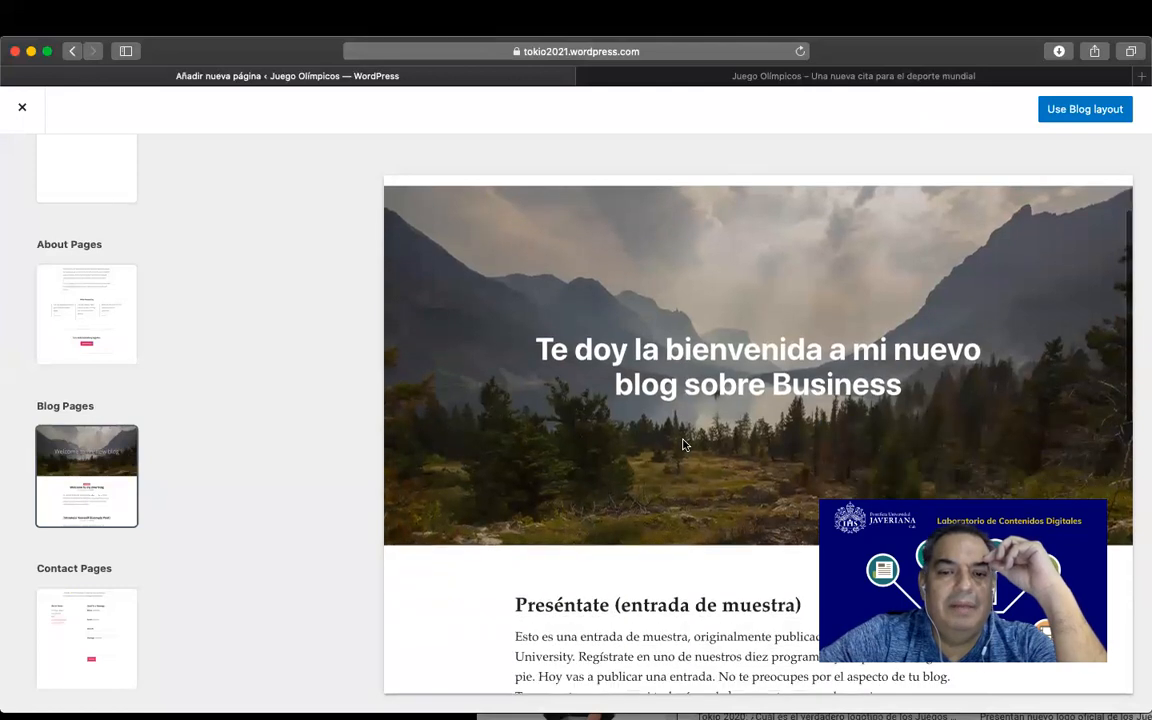
scroll(658, 509, "up", 3)
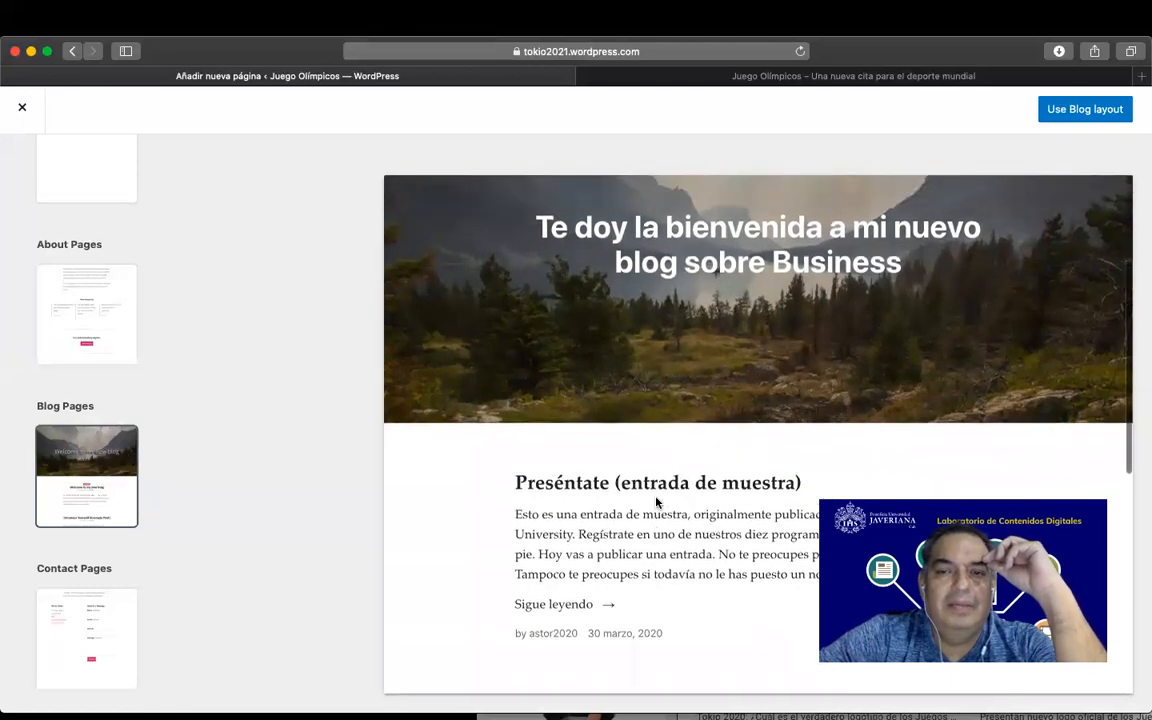
left_click(1080, 110)
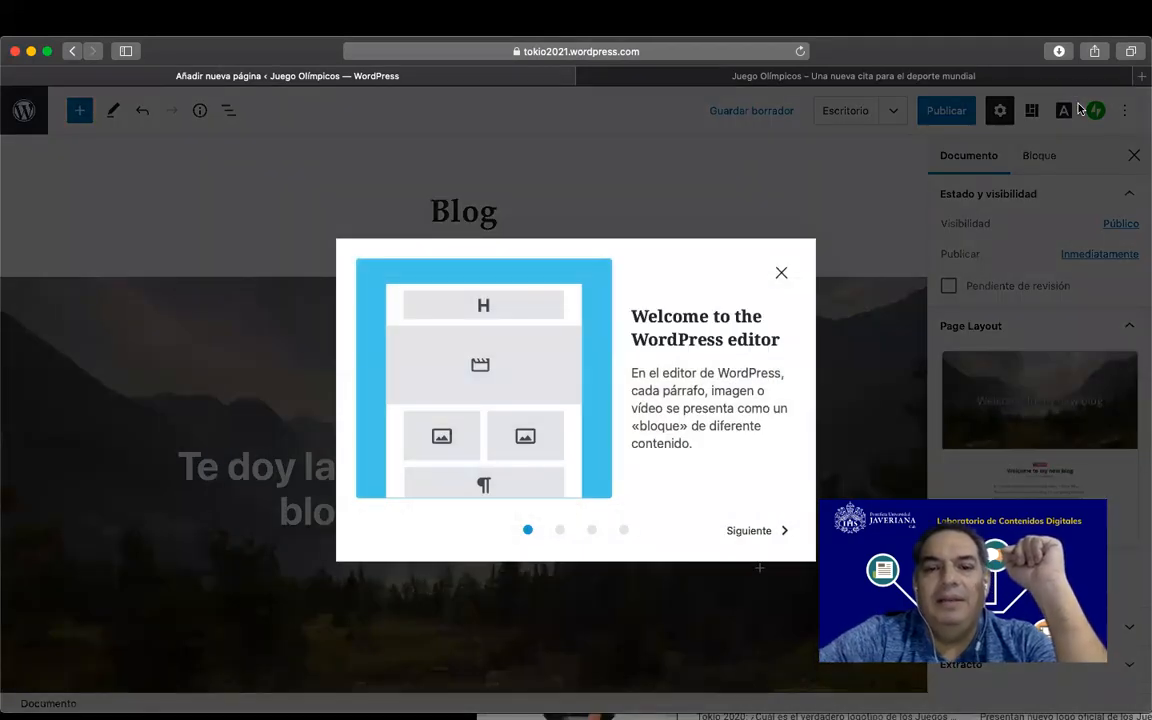
Go through the editor's welcome guide to its last page and close it
left_click(753, 535)
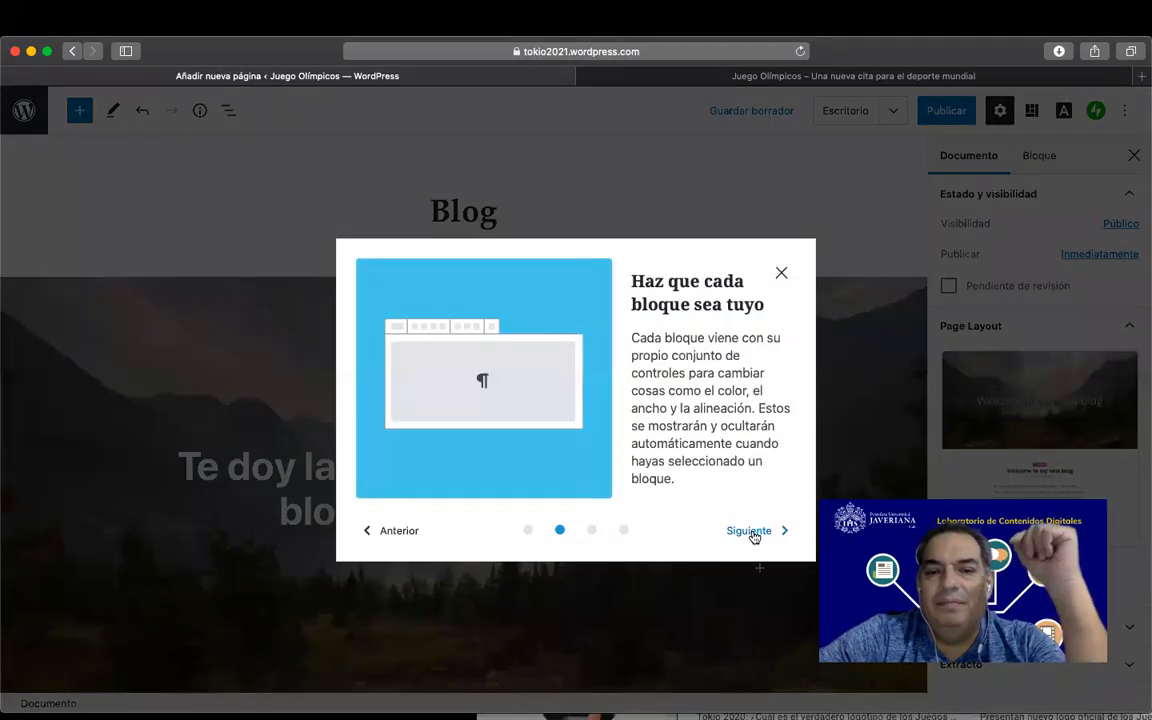
left_click(754, 534)
left_click(754, 533)
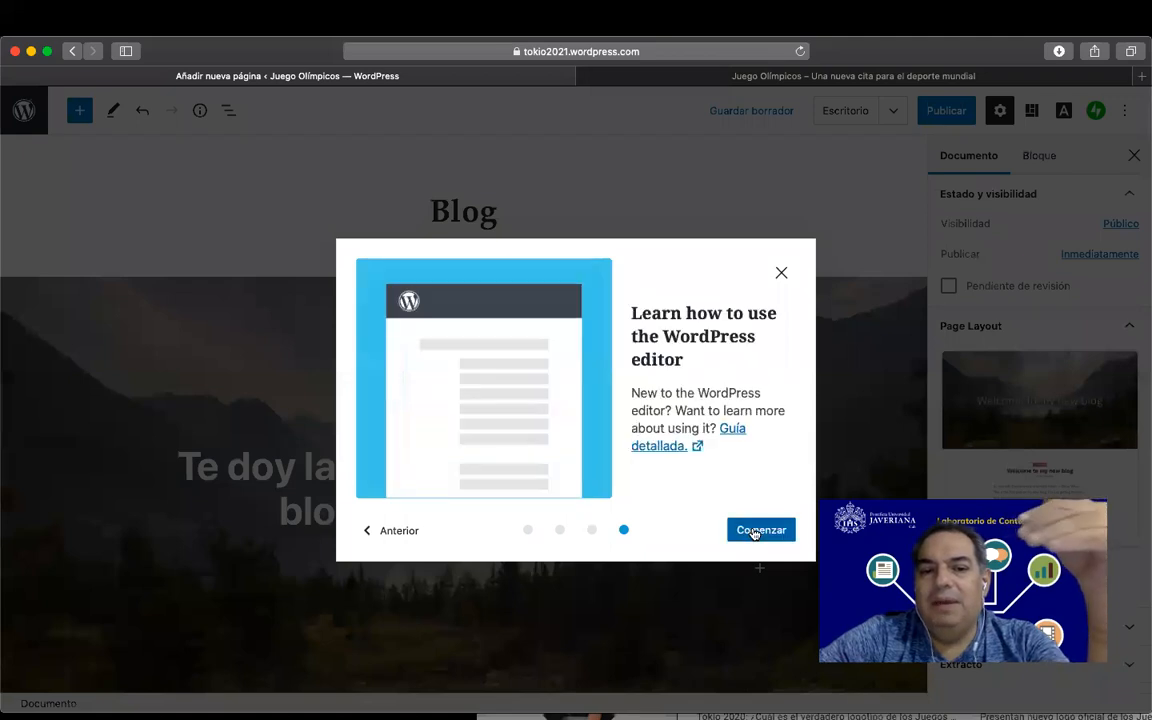
left_click(755, 530)
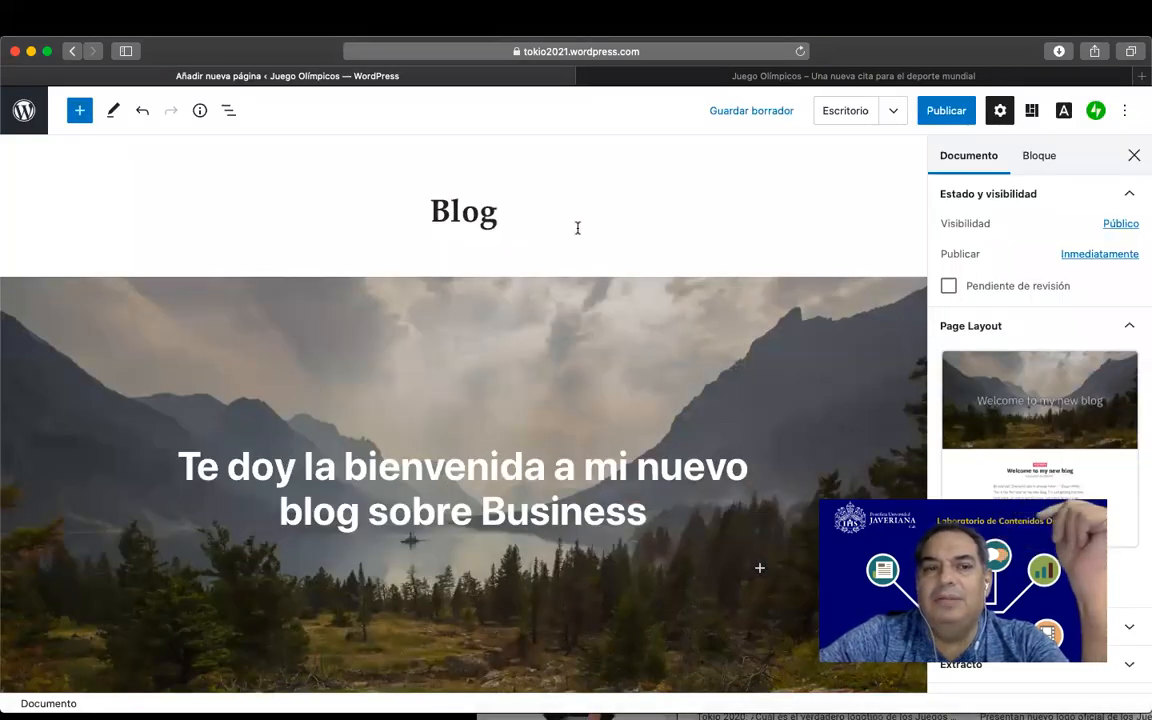
Replace the new page's title with "Bienvenidos !" and publish the page
left_click(531, 215)
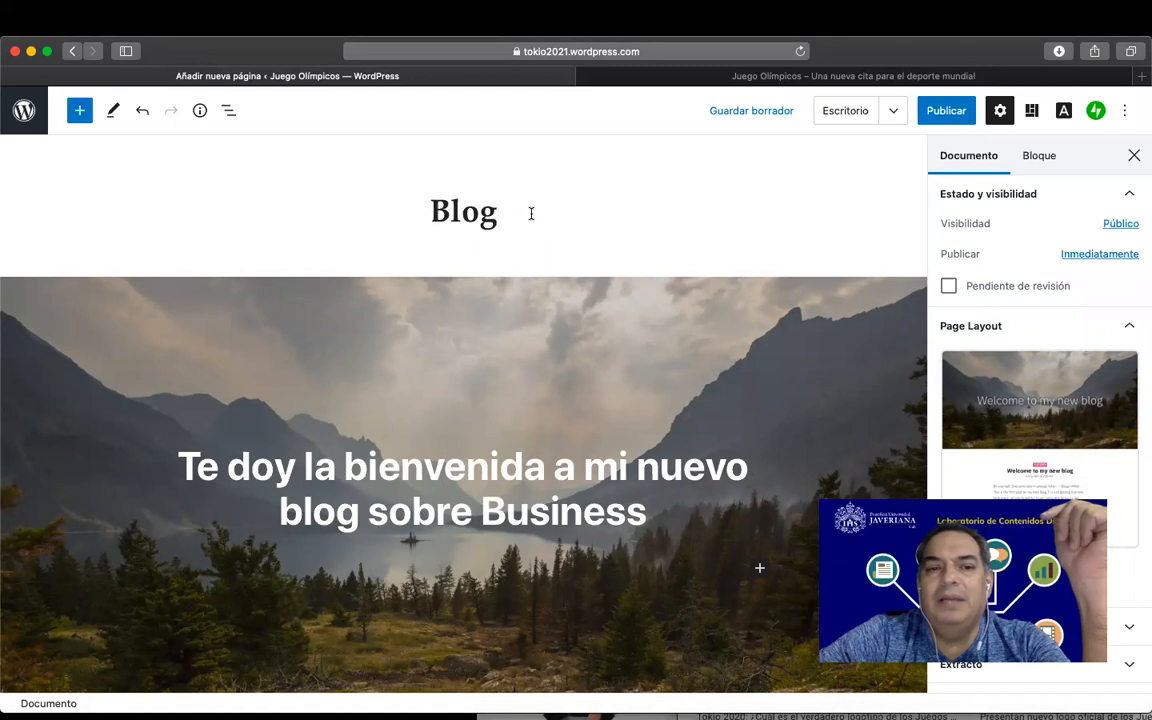
left_click_drag(497, 212, 421, 211)
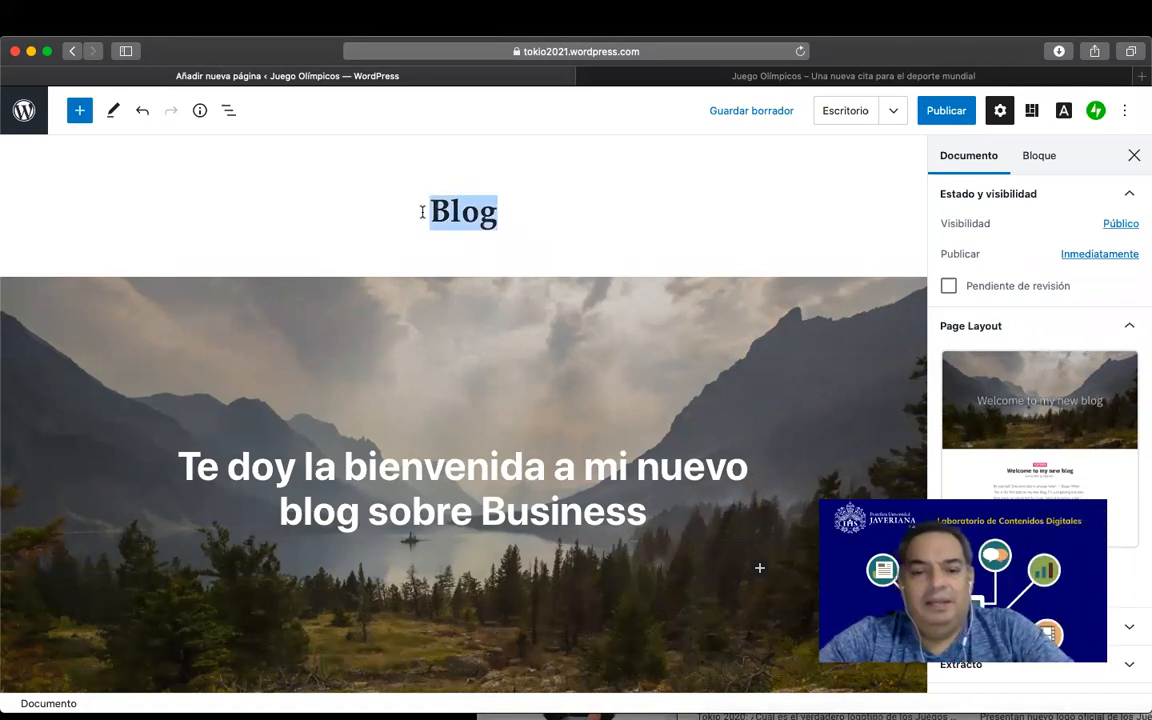
type("Bi")
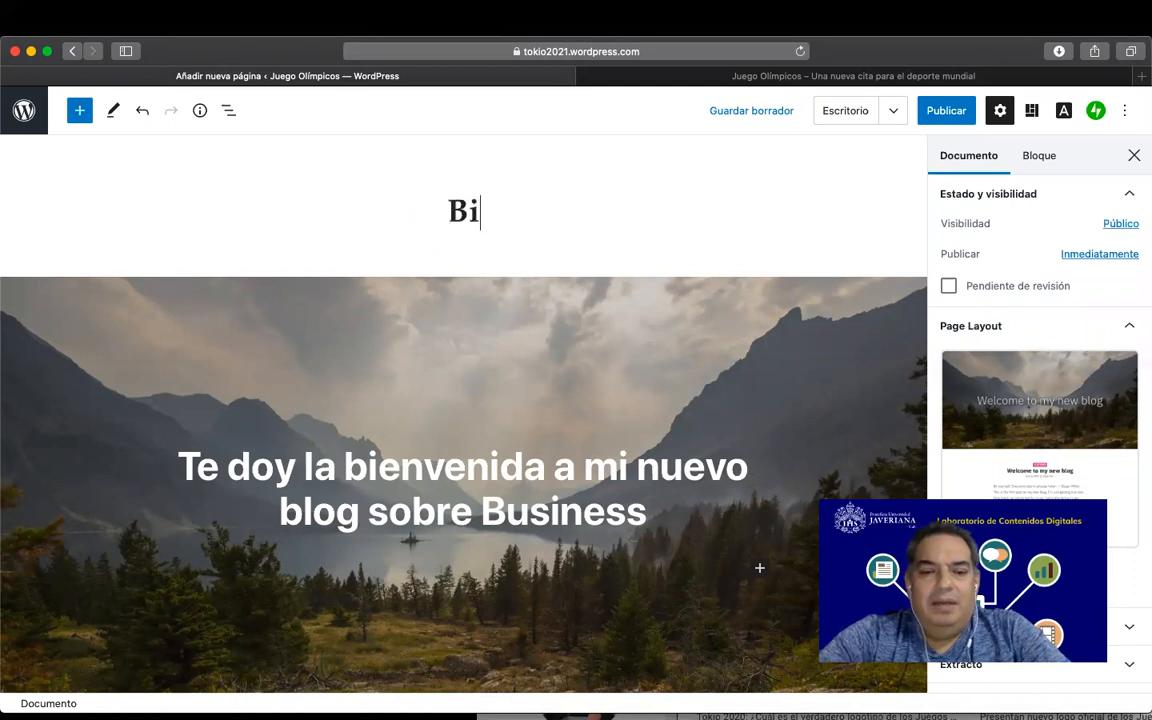
type("envenidos !")
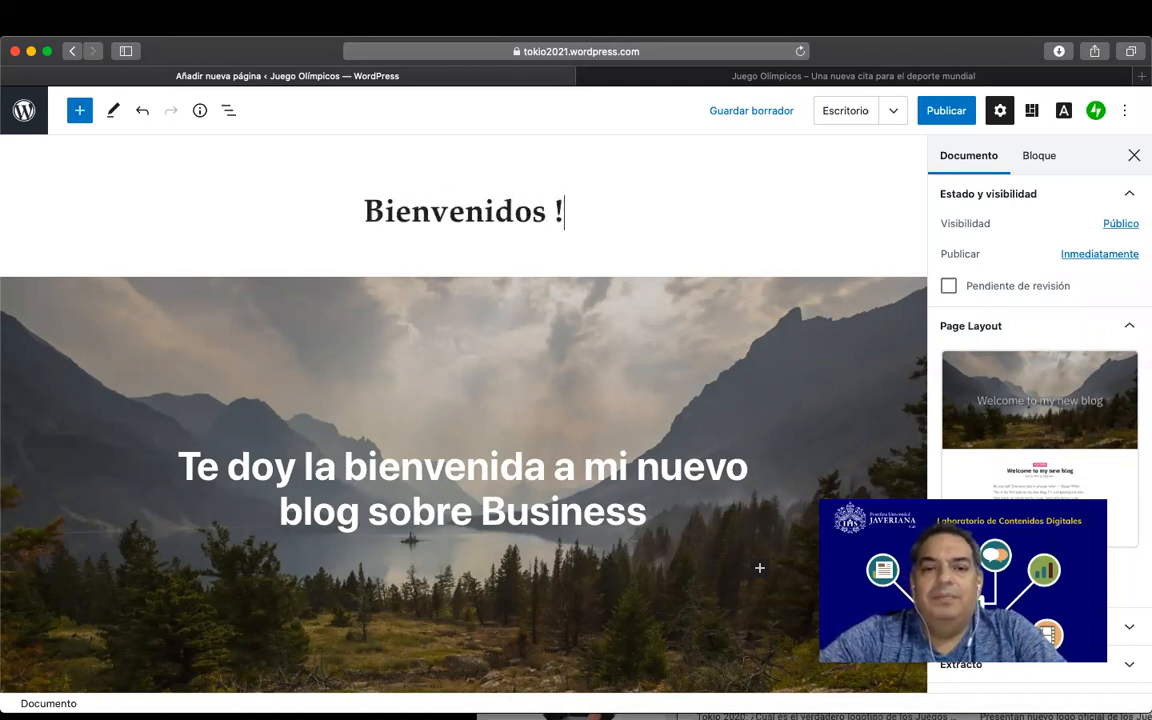
left_click(946, 111)
left_click(1030, 110)
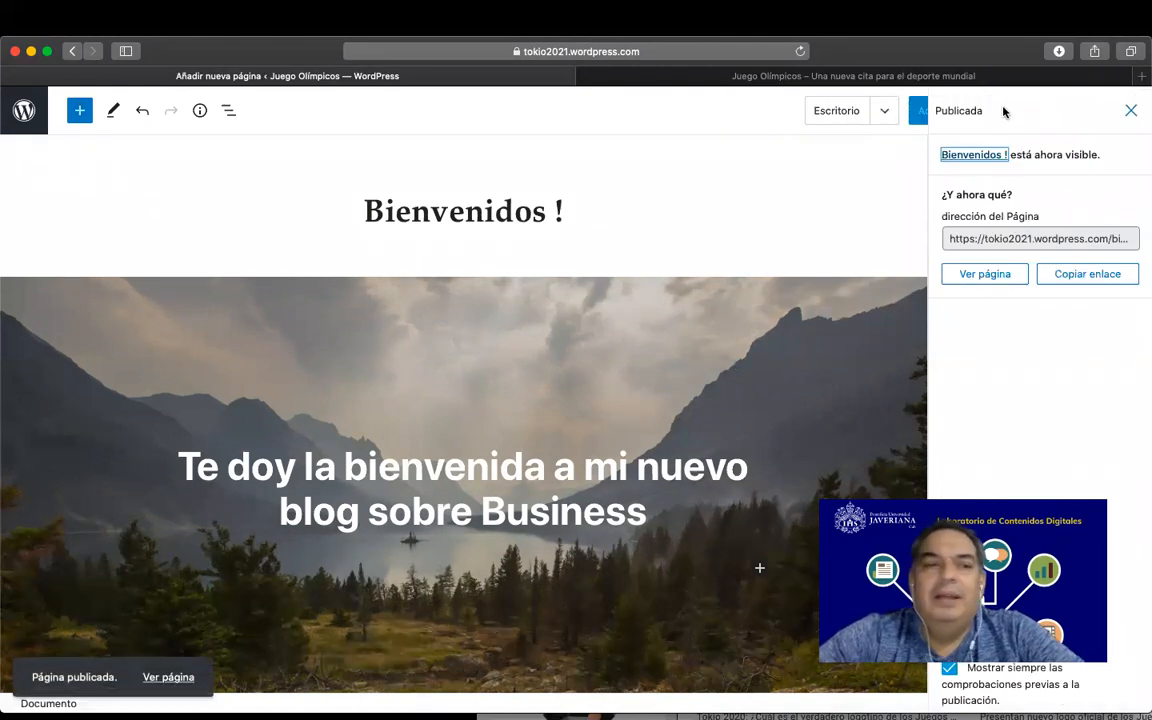
Return to the list of all pages and open the draft Página de inicio for editing
left_click(23, 111)
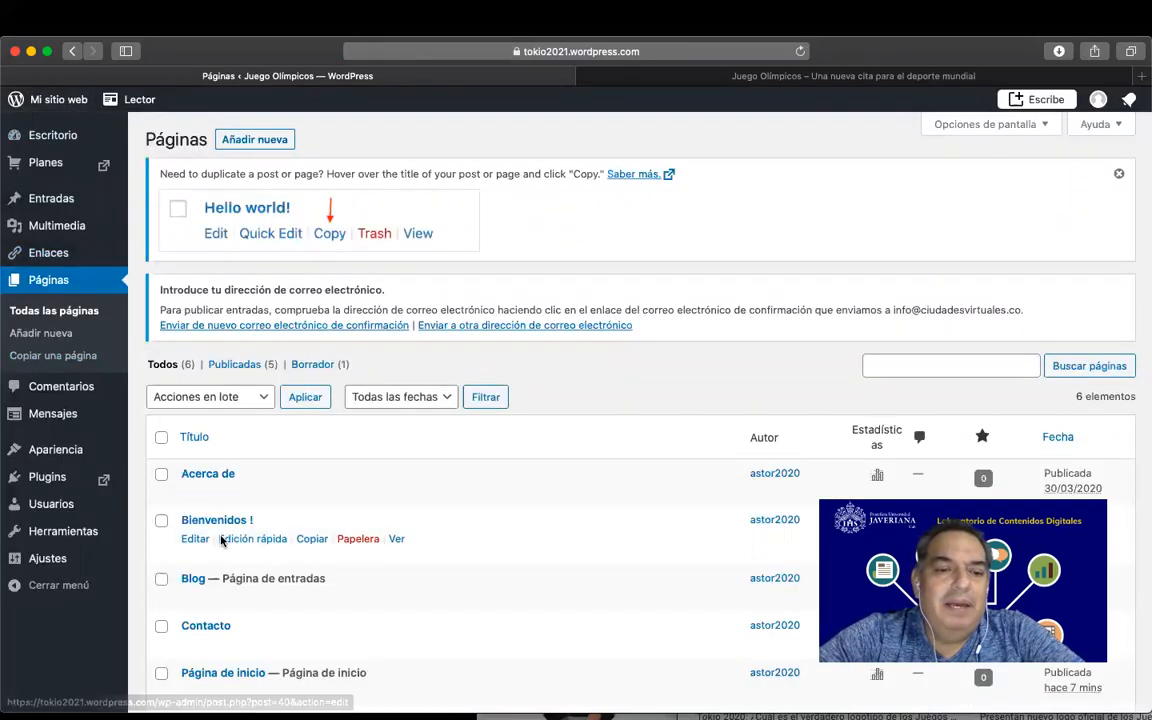
scroll(222, 538, "down", 2)
scroll(222, 540, "down", 2)
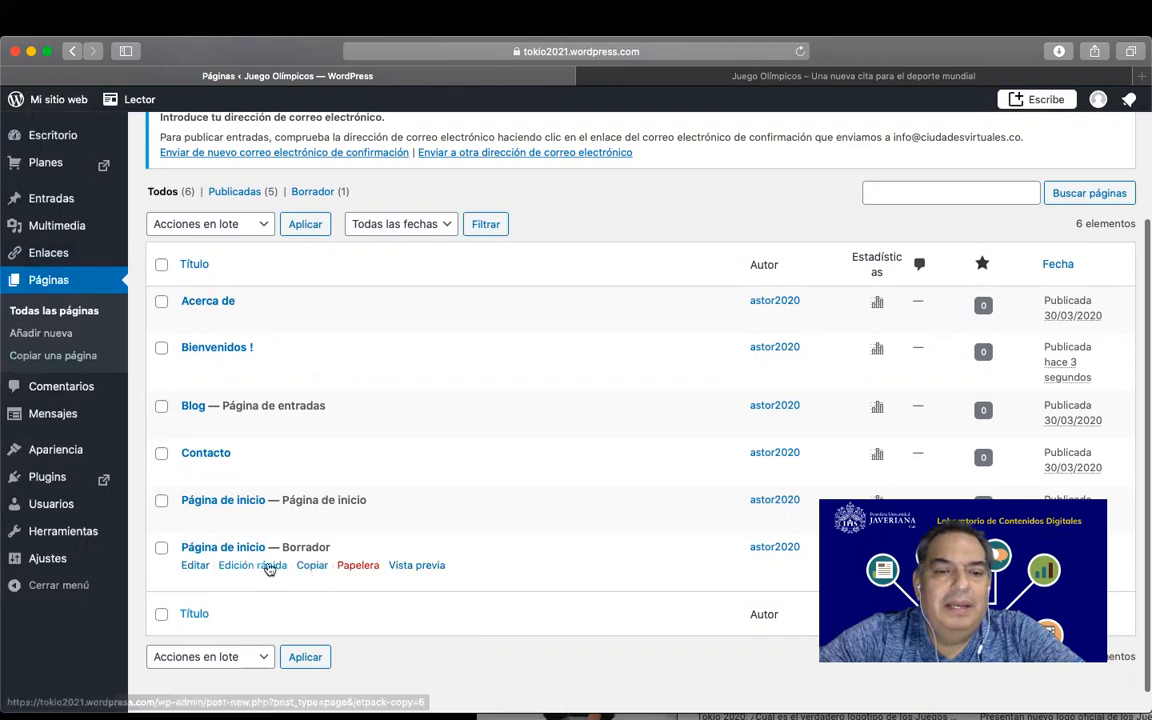
scroll(303, 562, "down", 1)
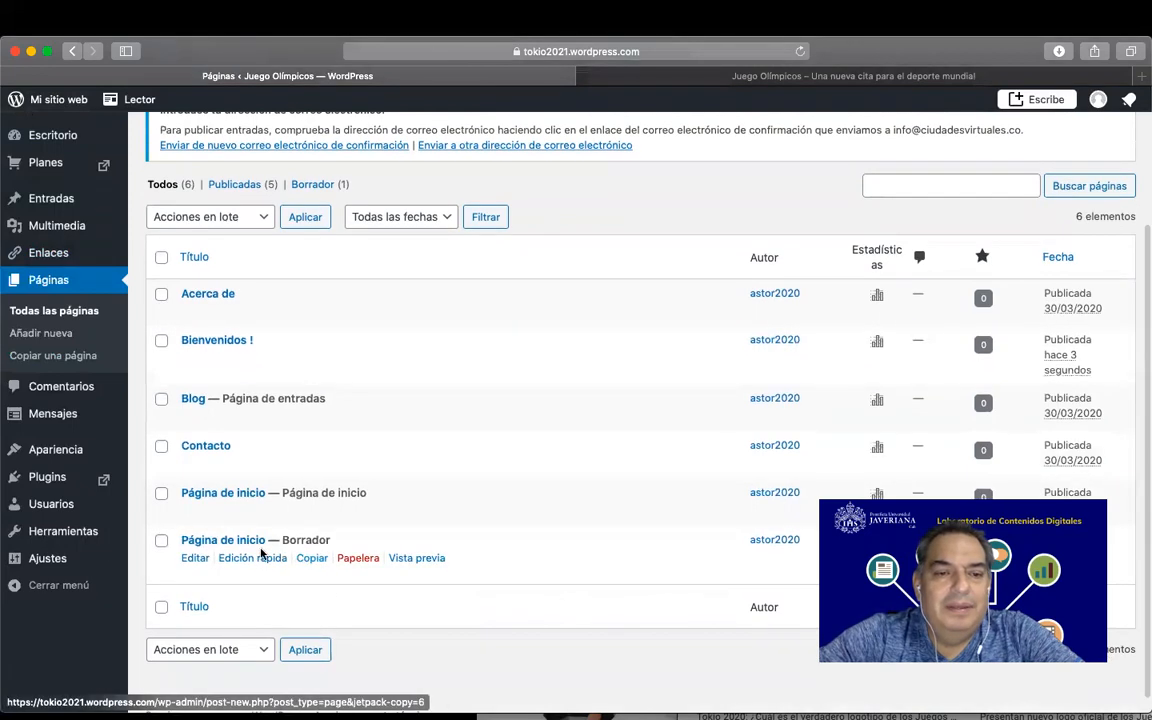
left_click(212, 545)
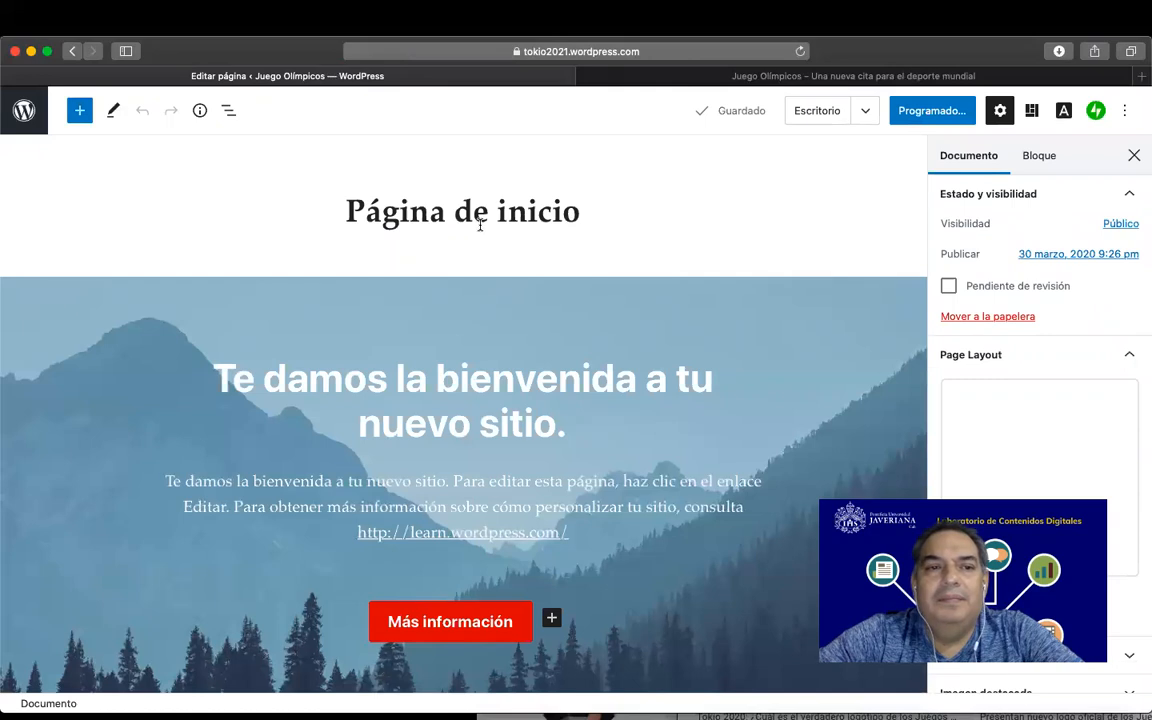
Rename the draft page to "Portada" and publish it
left_click(490, 214)
left_click_drag(580, 209, 365, 205)
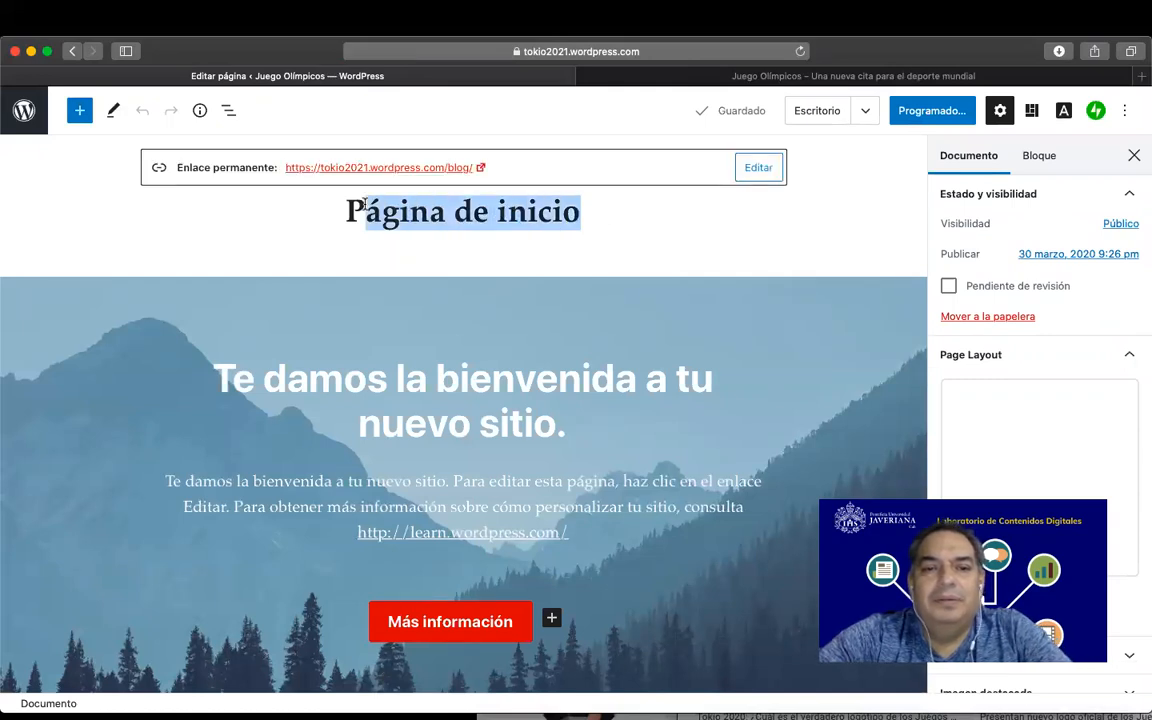
type("ortaad")
key("BackSpace")
type("da")
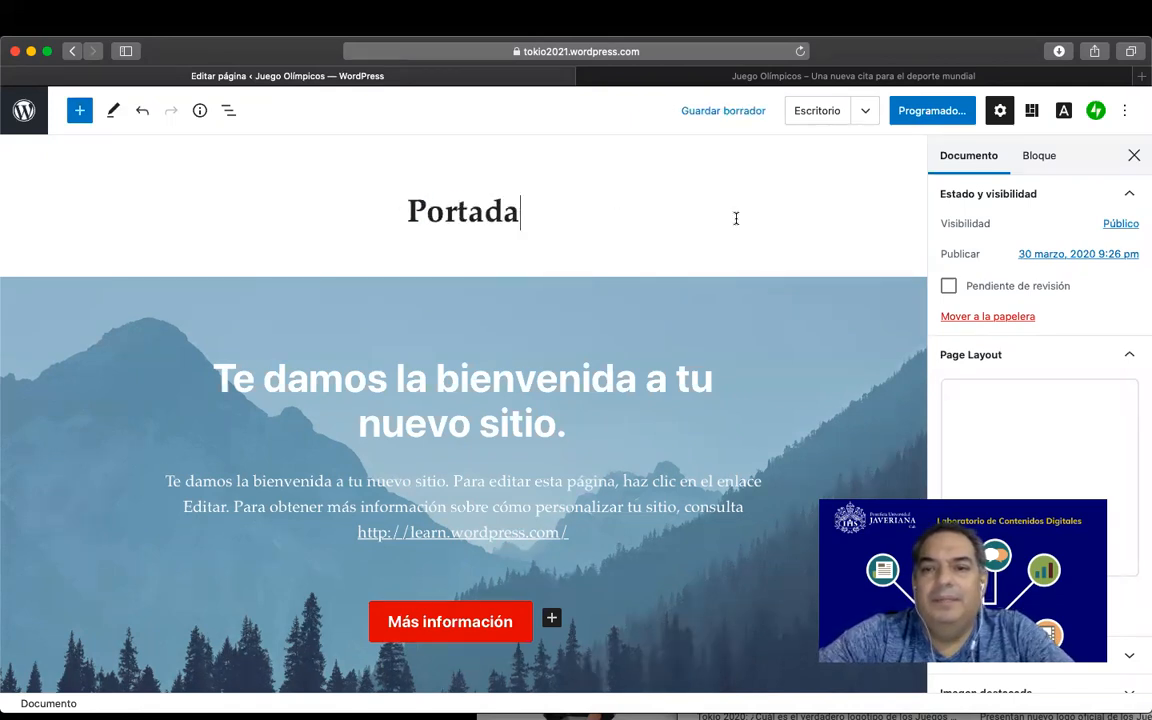
left_click(963, 118)
left_click(1028, 112)
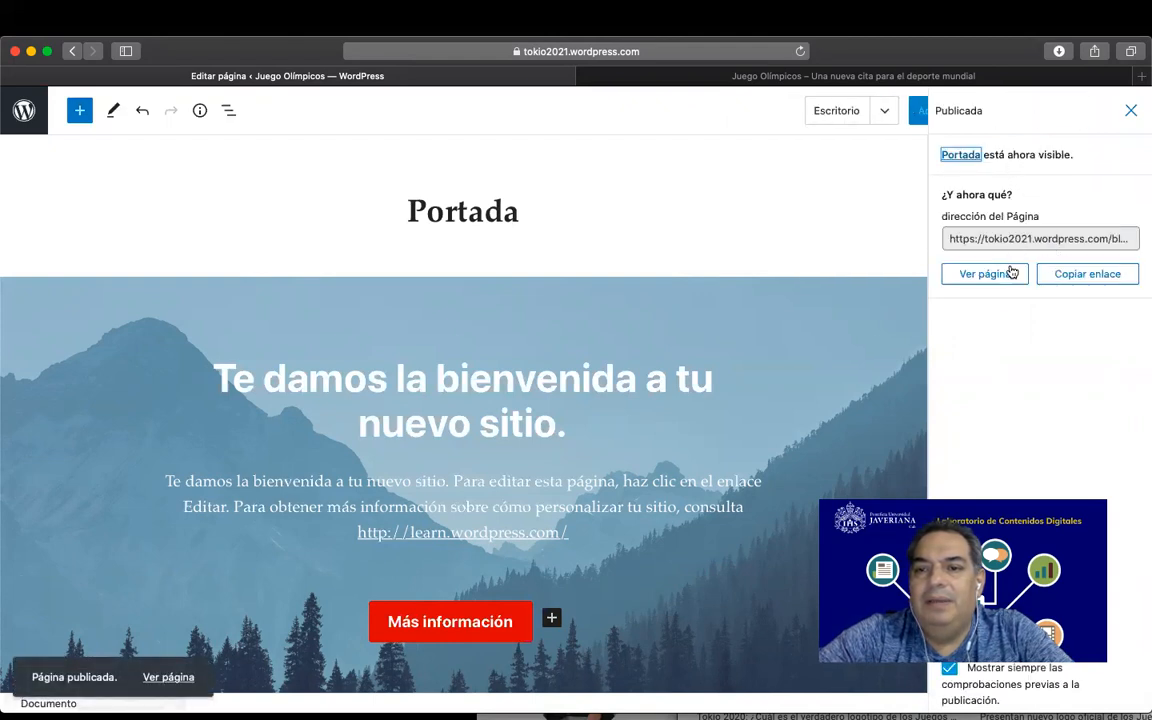
Return to the page list, review the homepage choices in the customizer's homepage settings, and close the customizer without changing them
left_click(26, 112)
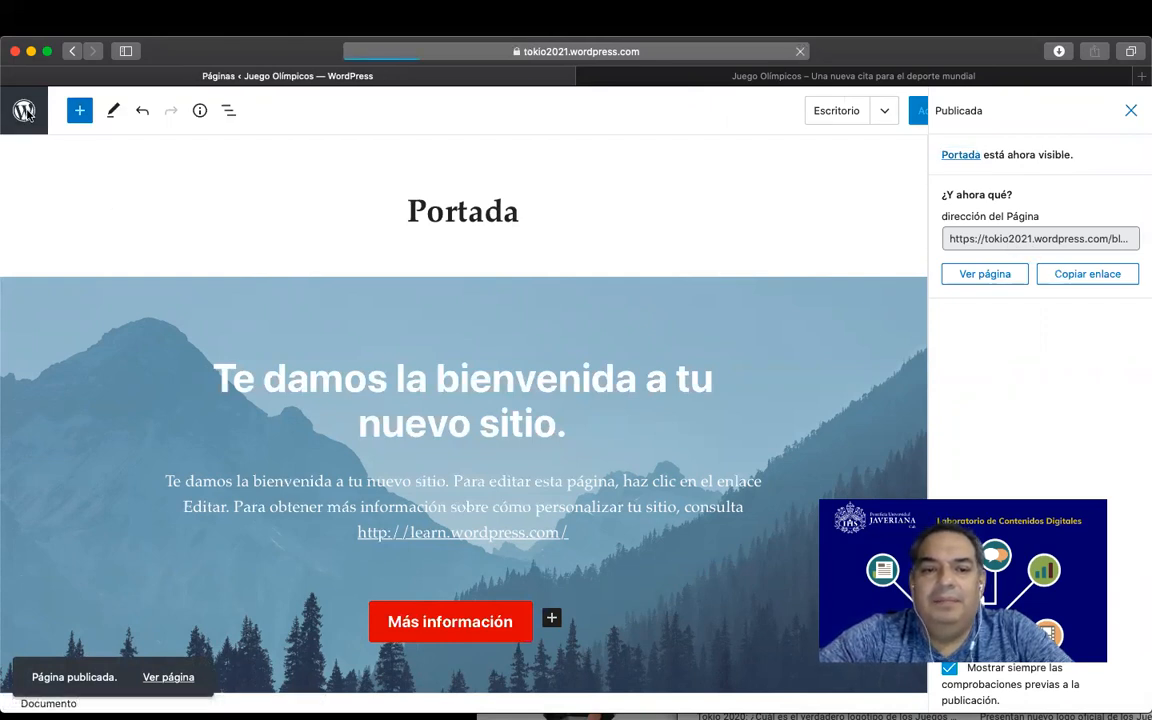
scroll(318, 531, "down", 3)
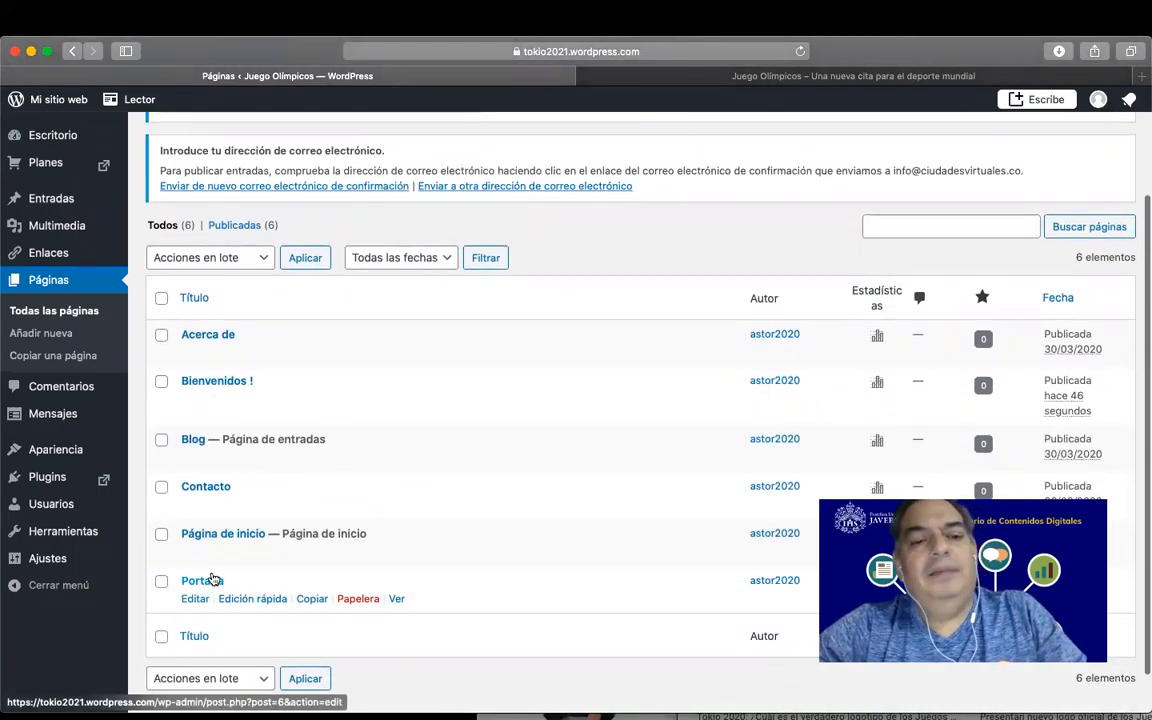
mouse_move(67, 453)
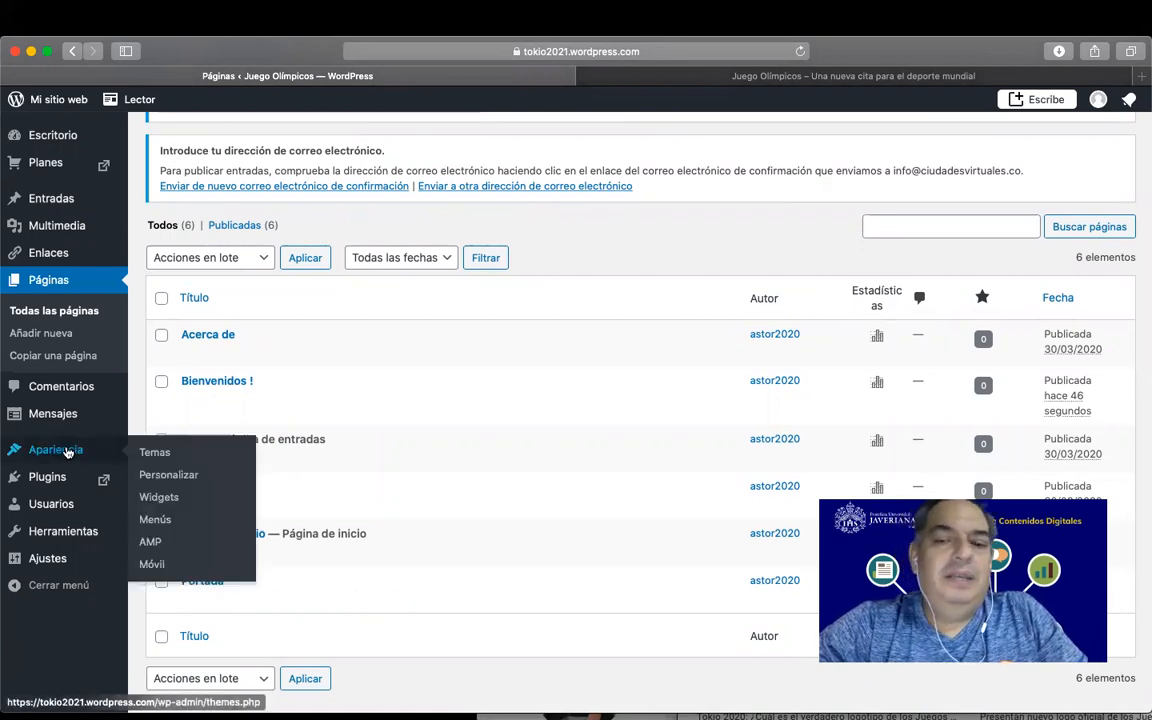
left_click(169, 474)
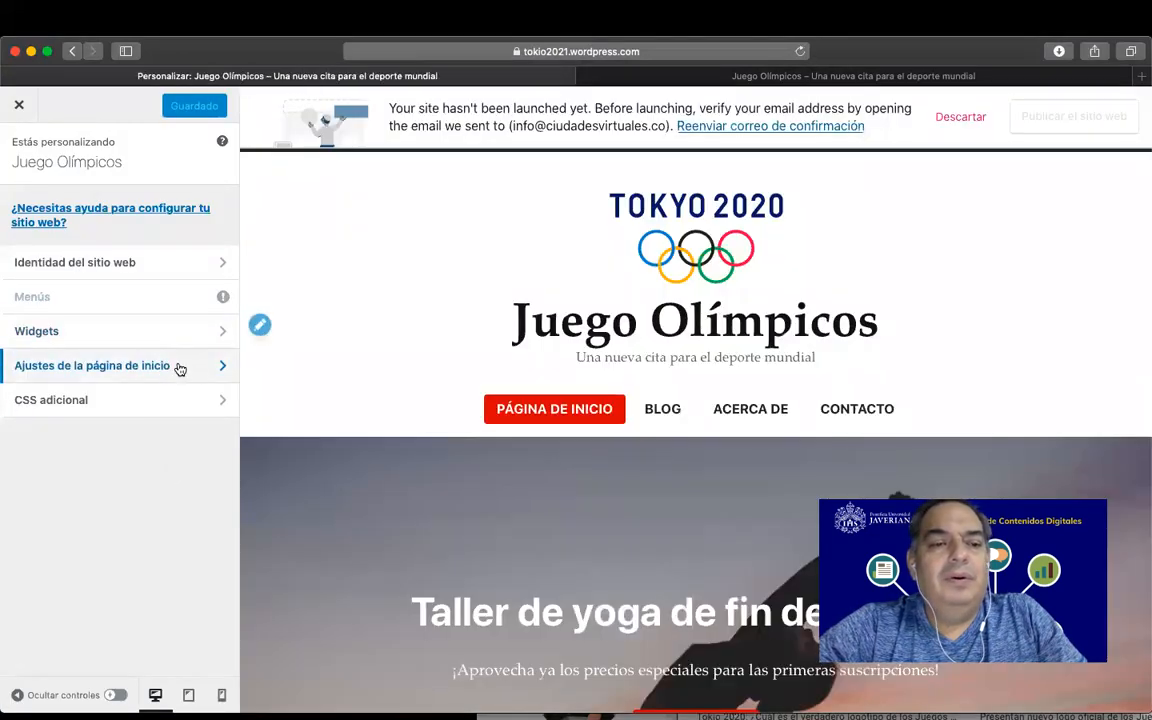
left_click(196, 372)
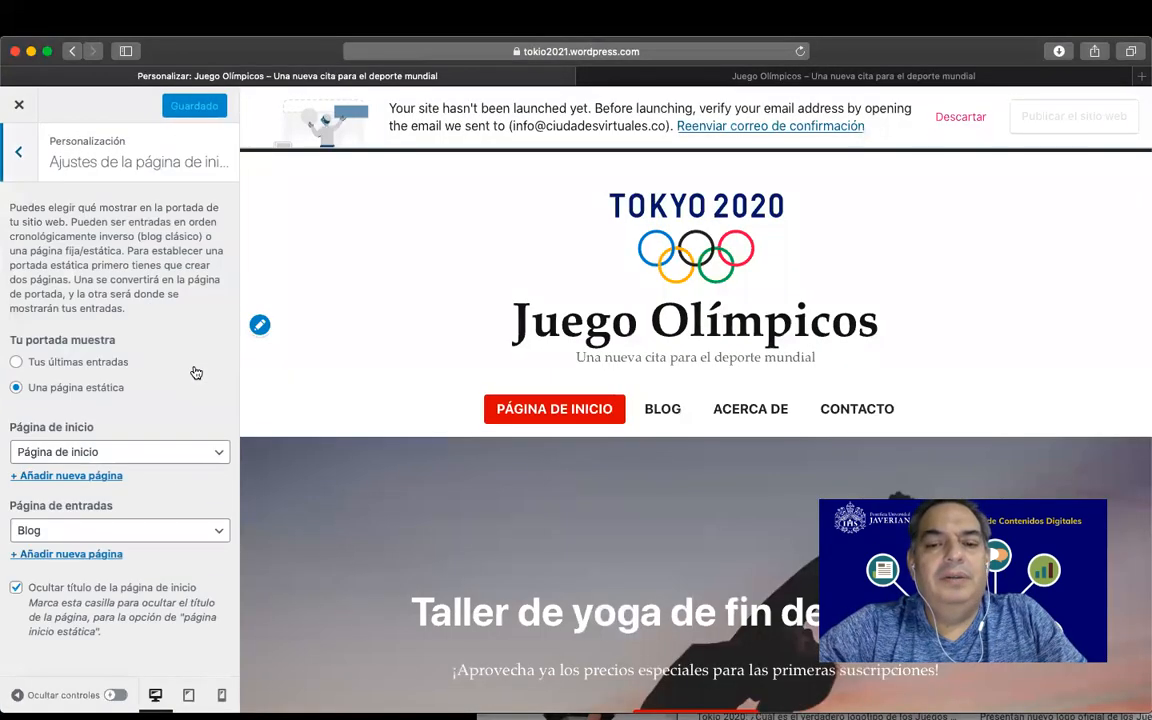
left_click(124, 454)
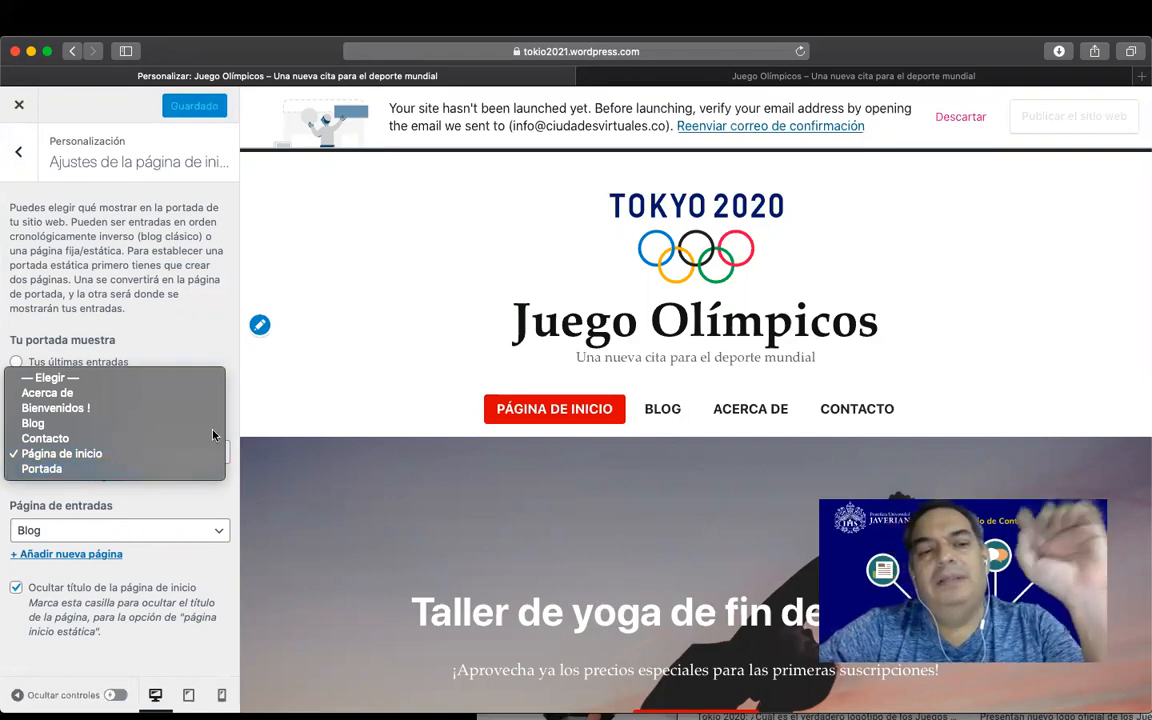
left_click(298, 409)
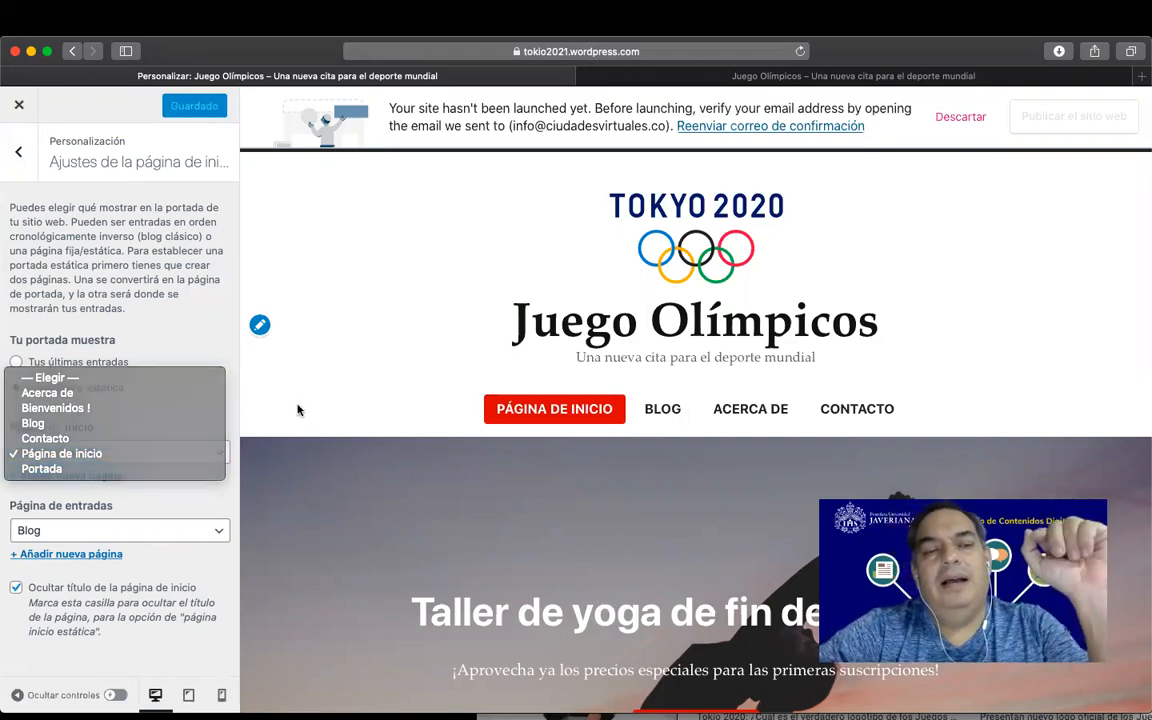
left_click(18, 105)
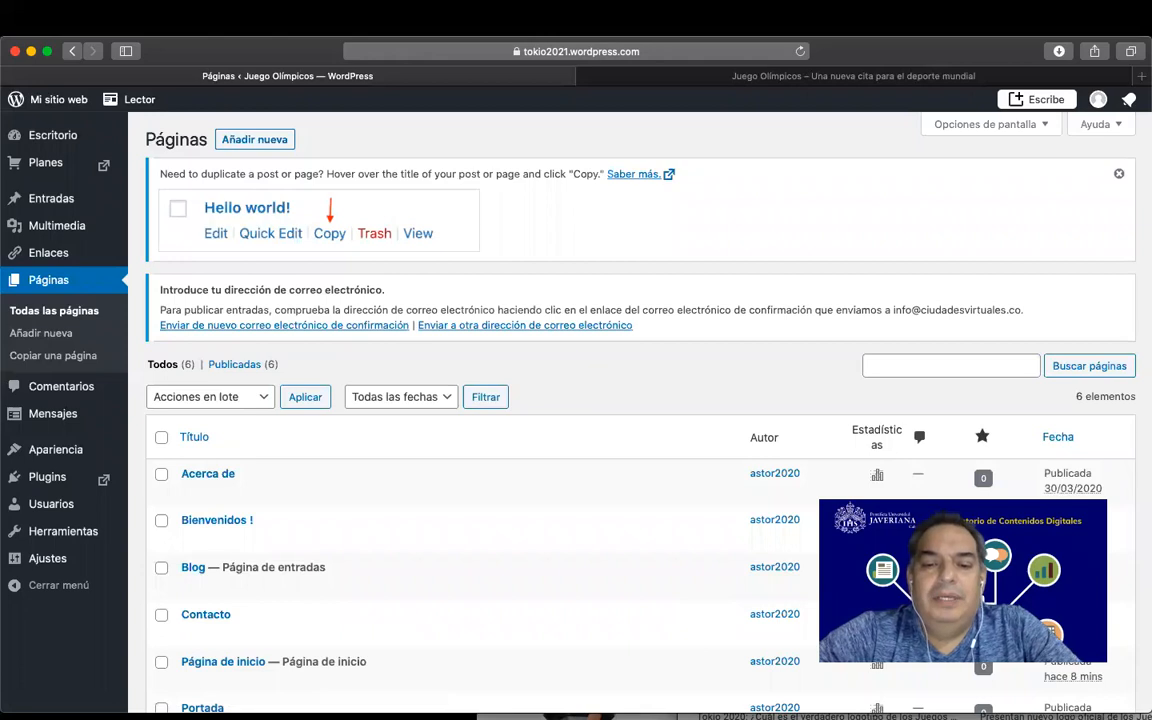
Switch to Microsoft Word and create a blank document
mouse_move(636, 706)
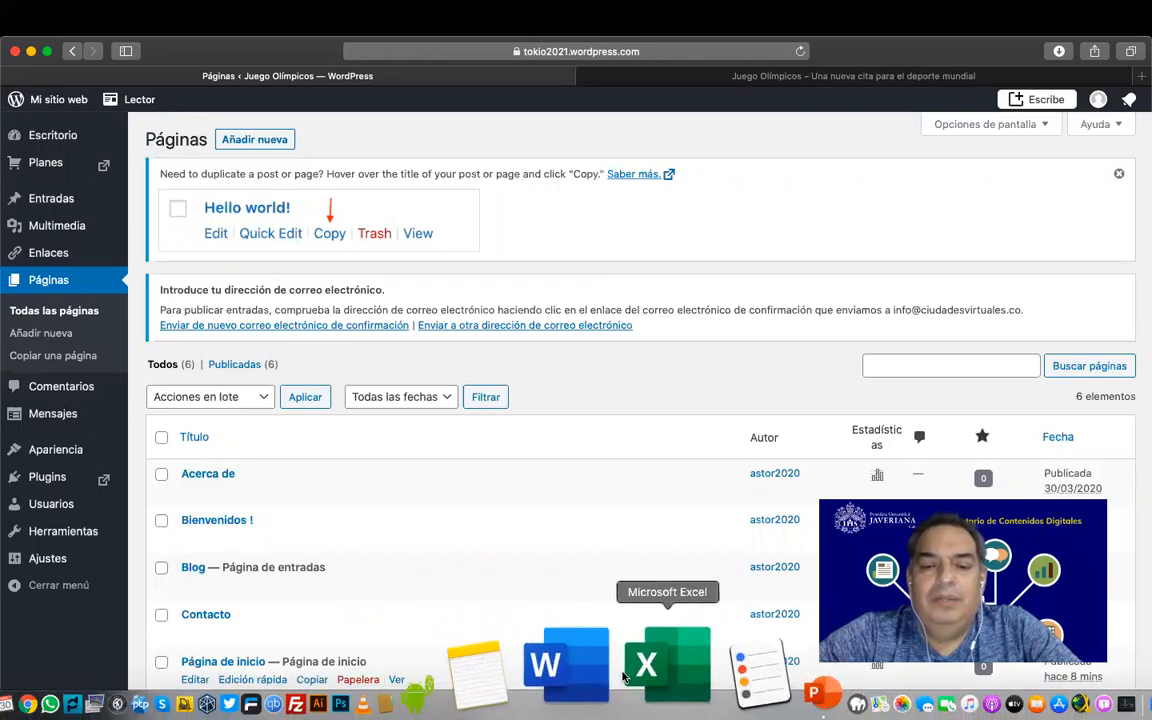
left_click(615, 681)
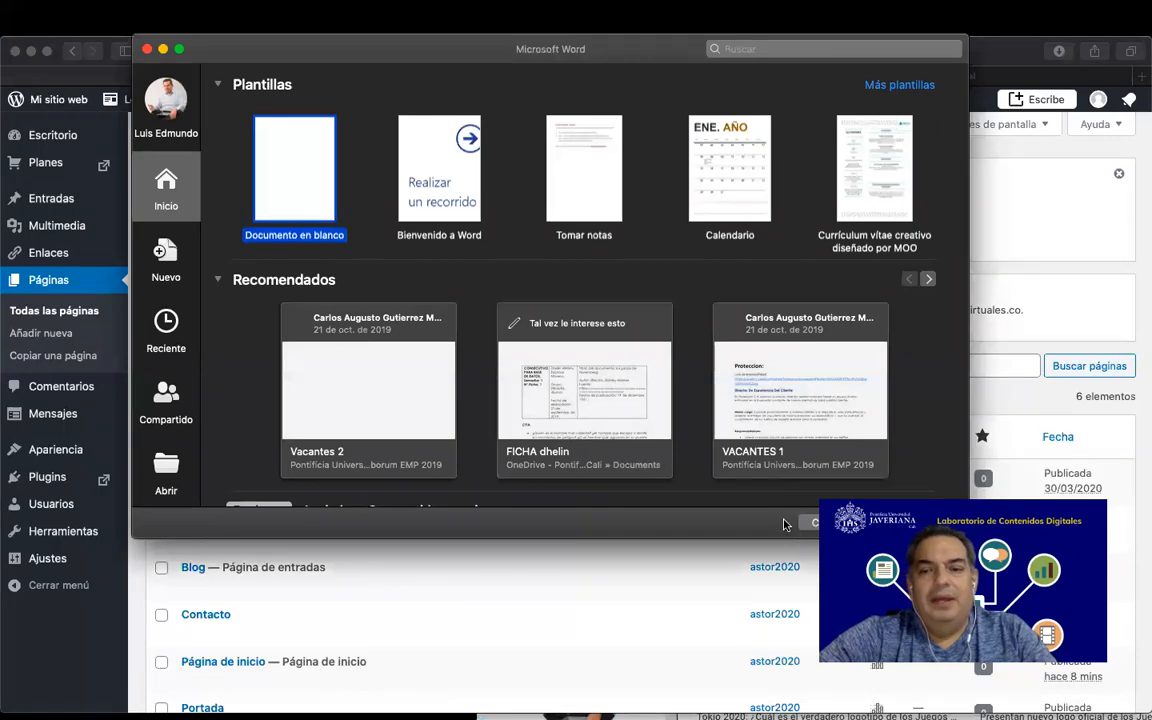
left_click(913, 521)
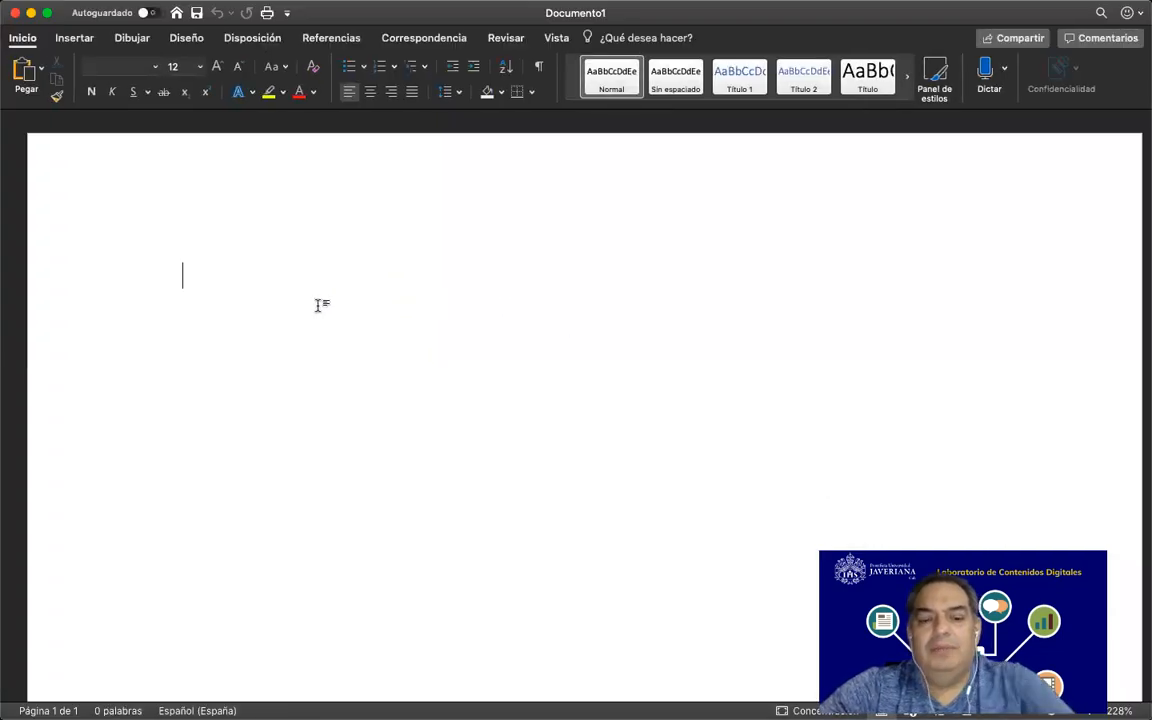
Write "Sitio: Tokio2021.wordpress.com" as the document's first line
type("Sitioi")
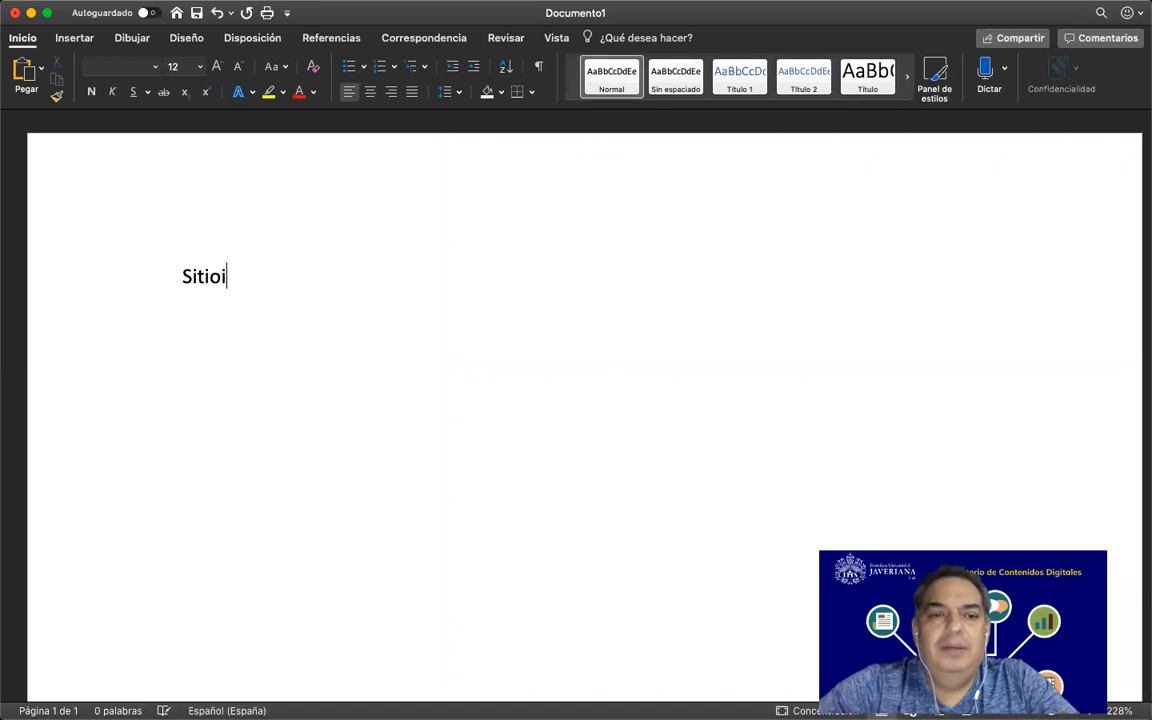
key("BackSpace")
key("BackSpace")
type("o:")
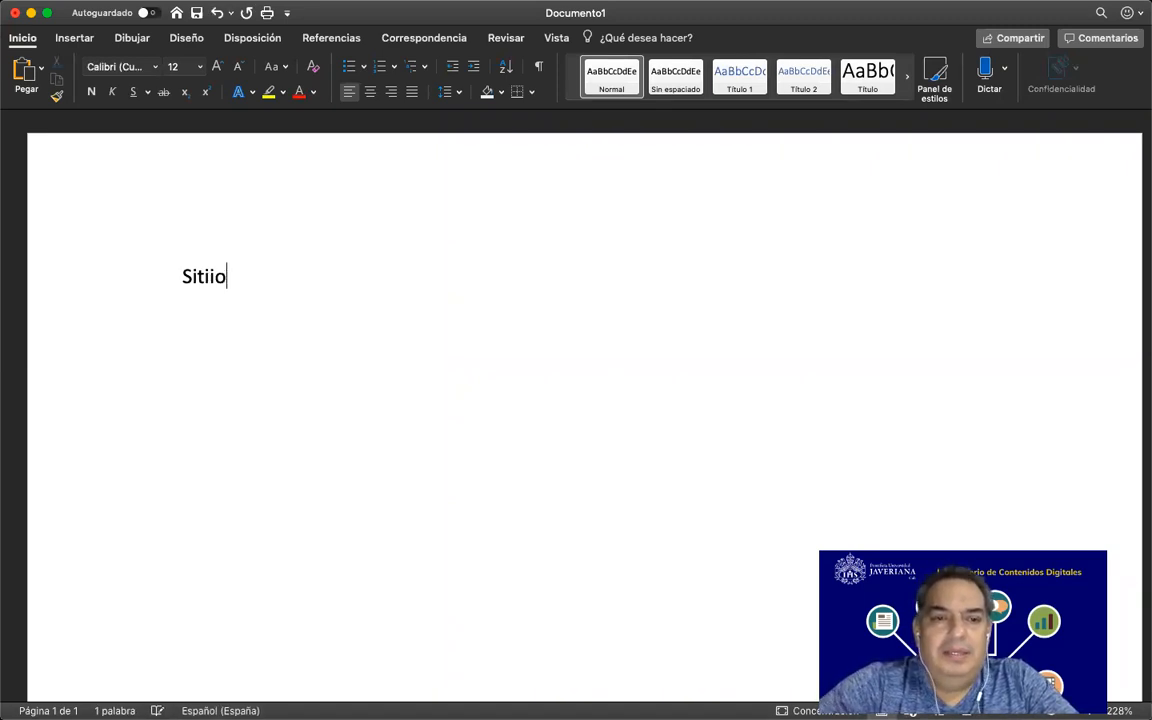
key("BackSpace")
key("BackSpace")
key("BackSpace")
key("BackSpace")
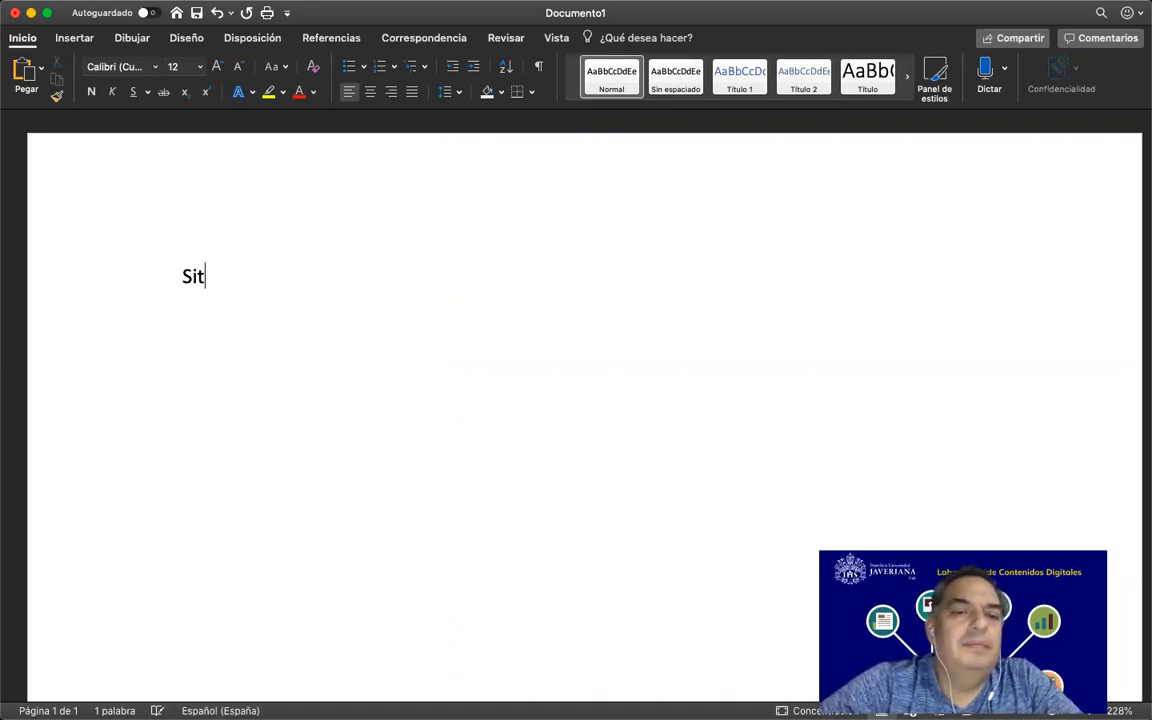
type("tio:")
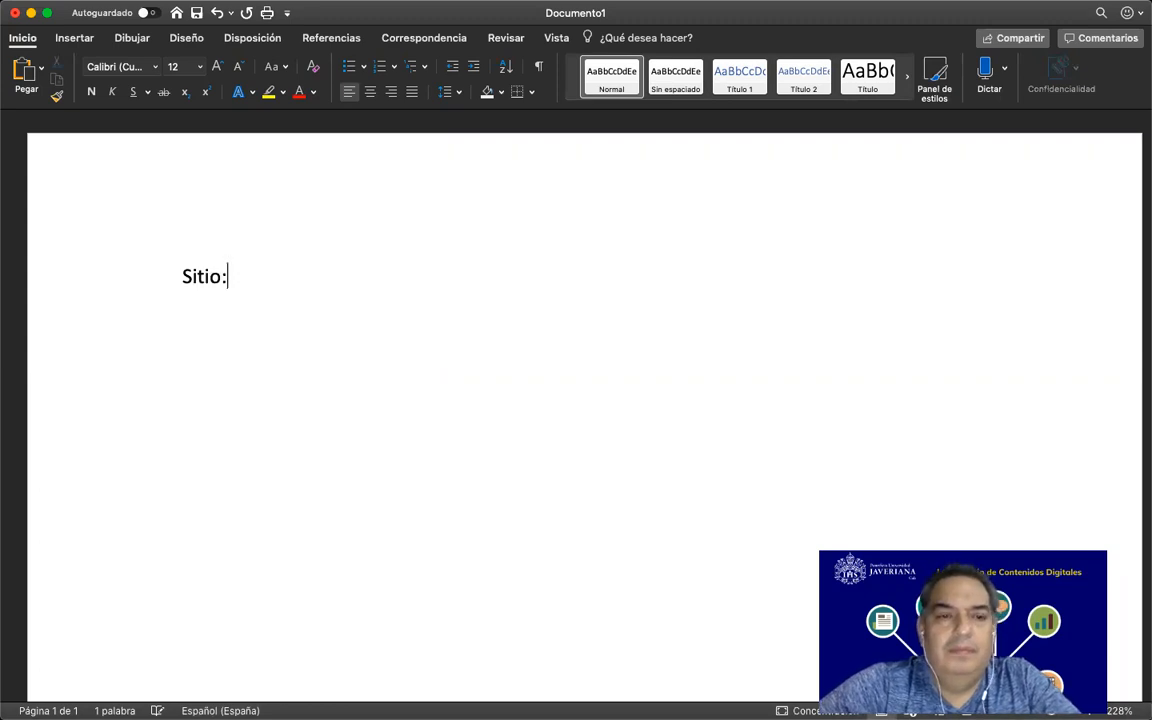
type(" Tokio2021")
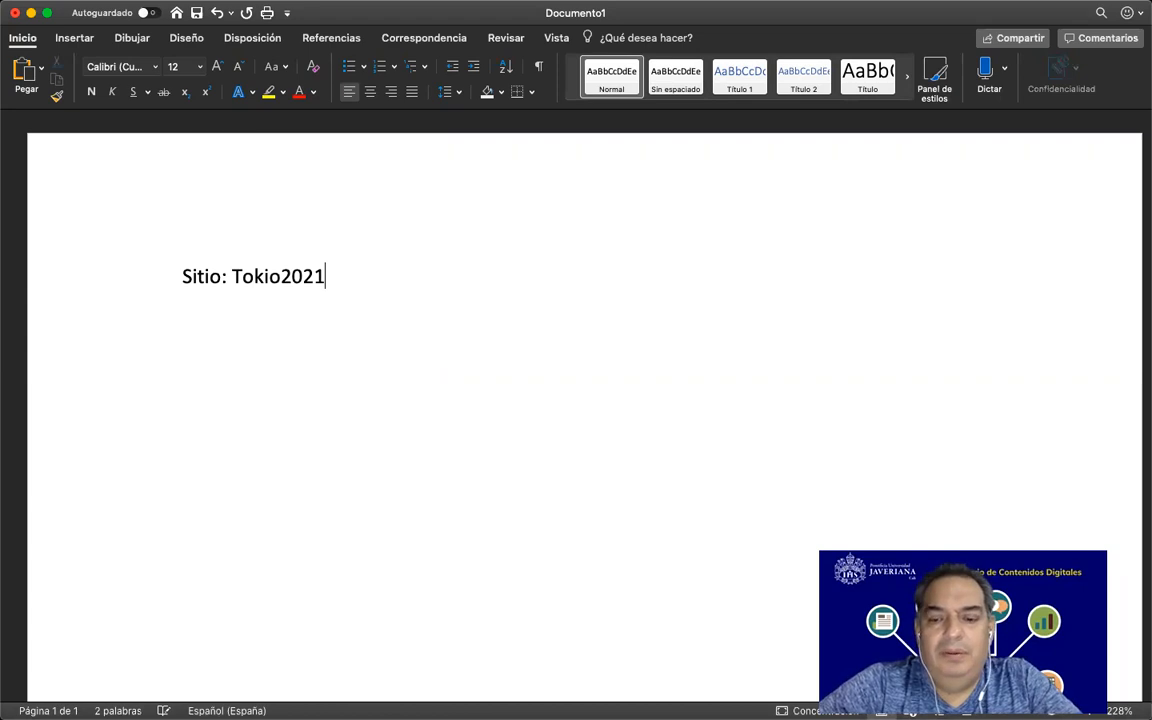
type(".wor")
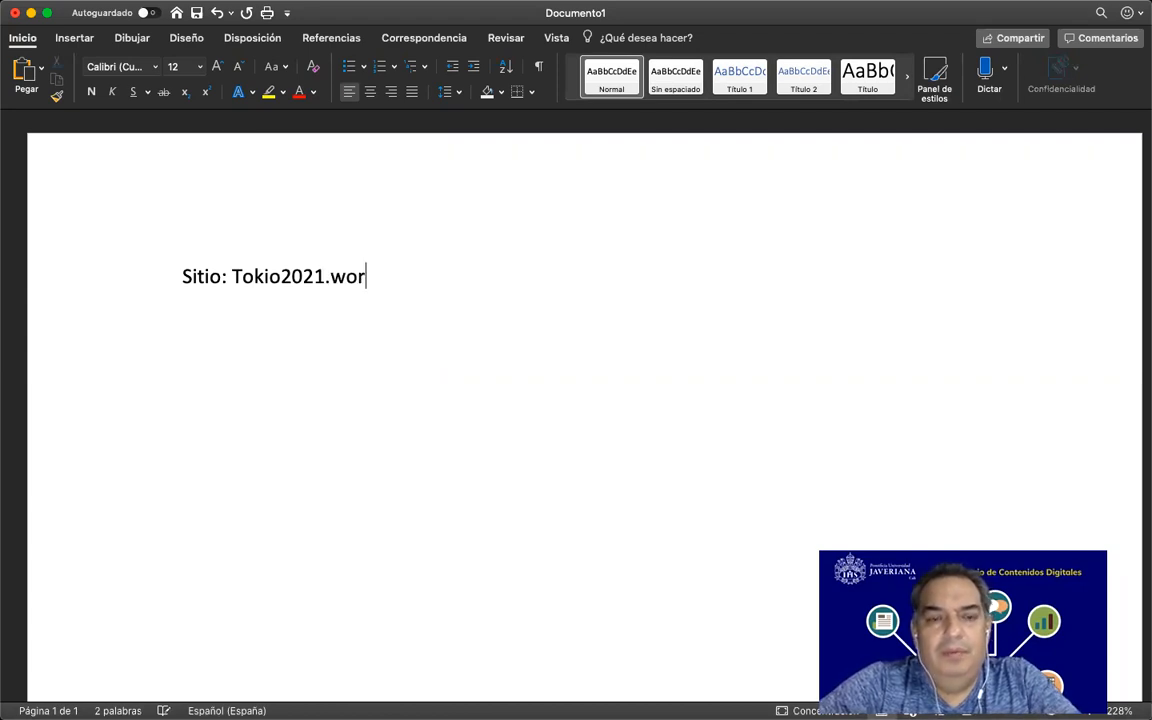
type("dpress.com L")
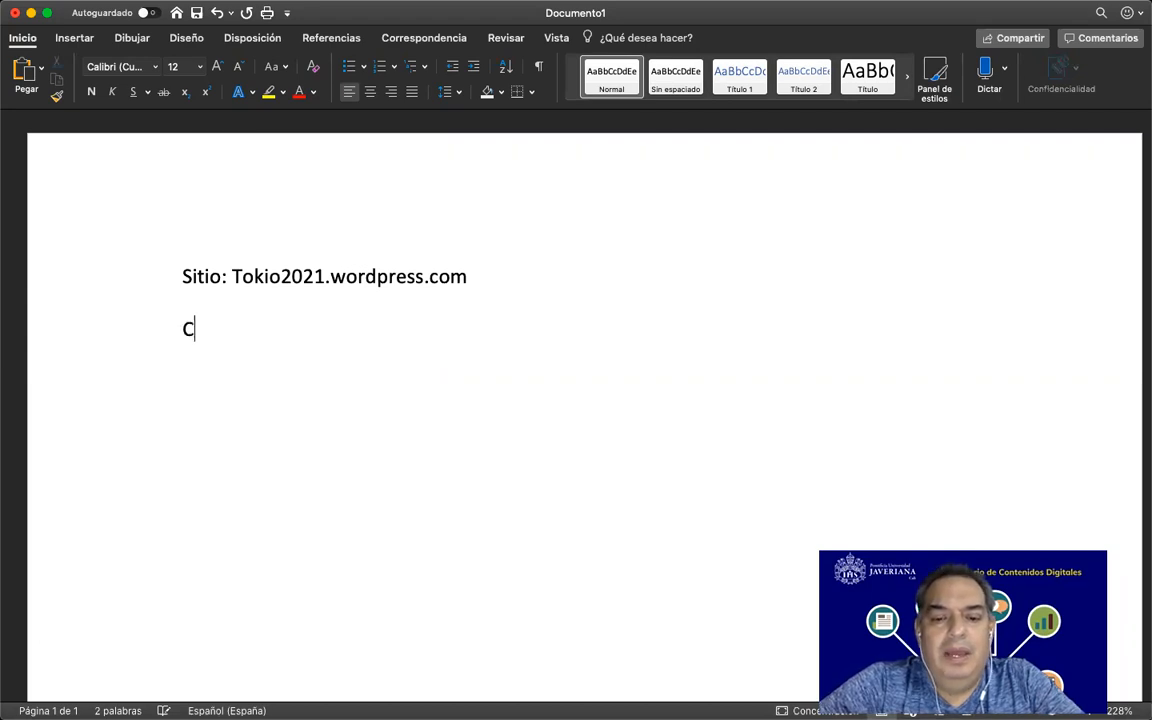
Add the lines "Logo: Ok" and "Contenidos:" below the site address
type("ogo: Ok")
key("Return")
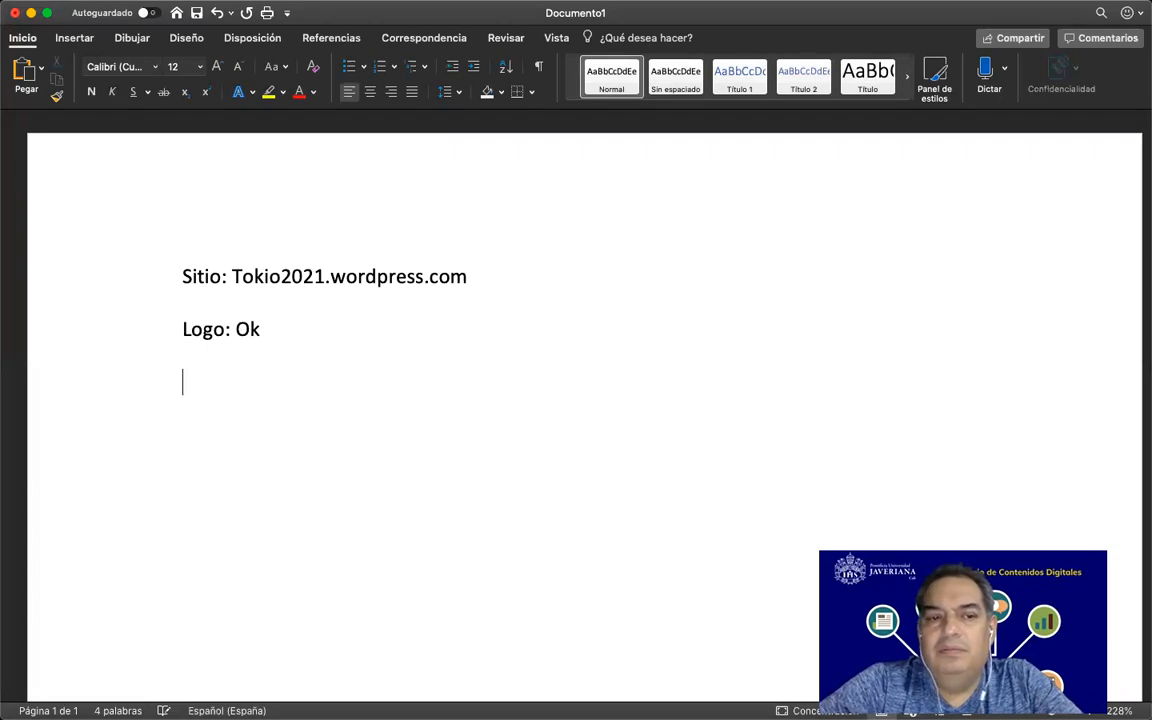
type("Contenidos:")
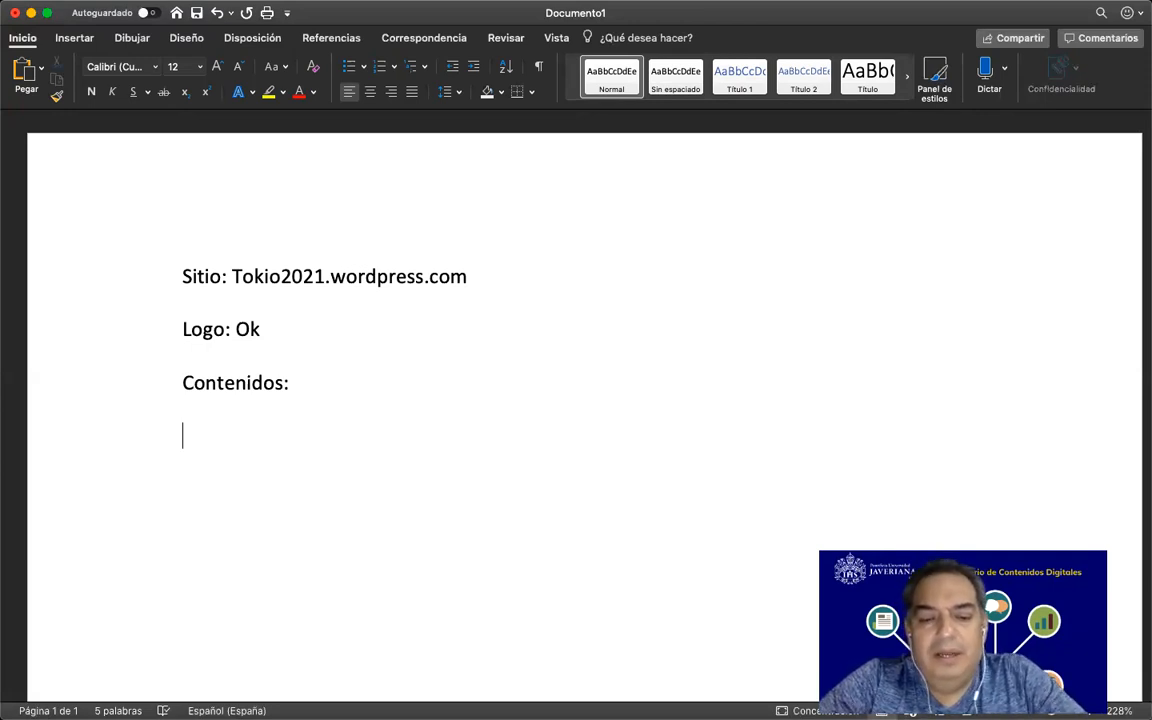
Add the section heading "Presentación" below "Contenidos:" in the outline
type("His")
key("BackSpace")
key("BackSpace")
key("BackSpace")
type("Presentación")
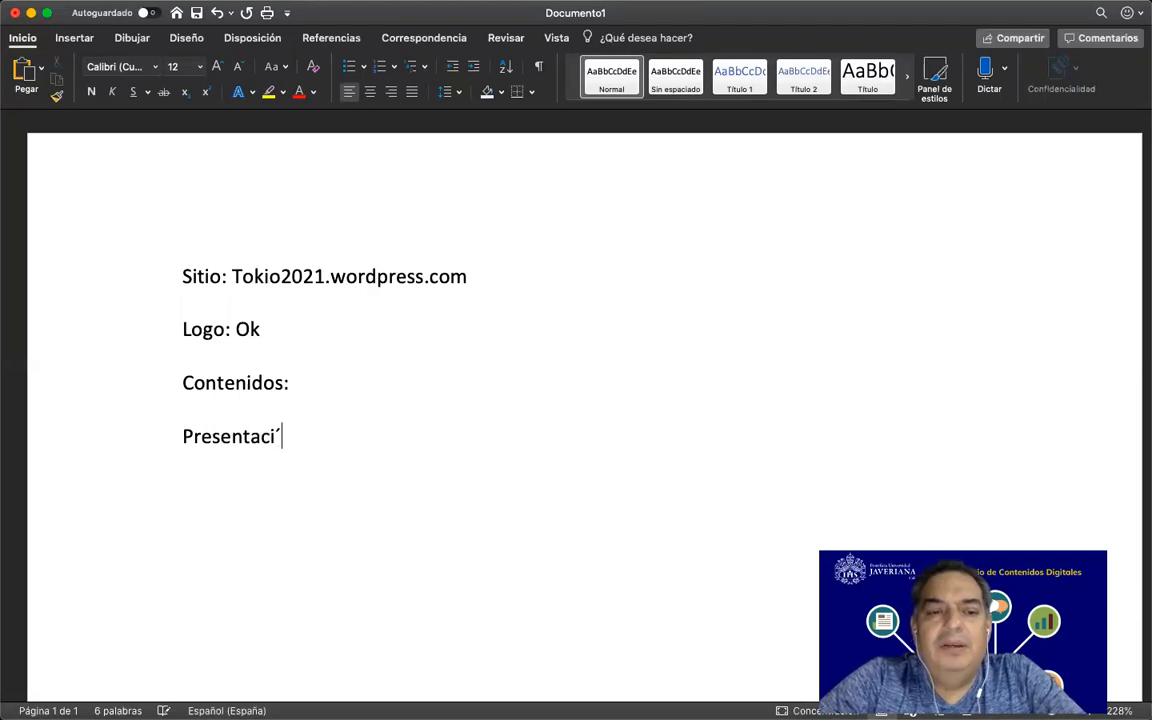
type(" Jue")
key("BackSpace")
key("BackSpace")
key("BackSpace")
key("BackSpace")
Add "Historia" as an indented entry under "Presentación", spelled without an accent
key("Return")
key("Tab")
type("Hist")
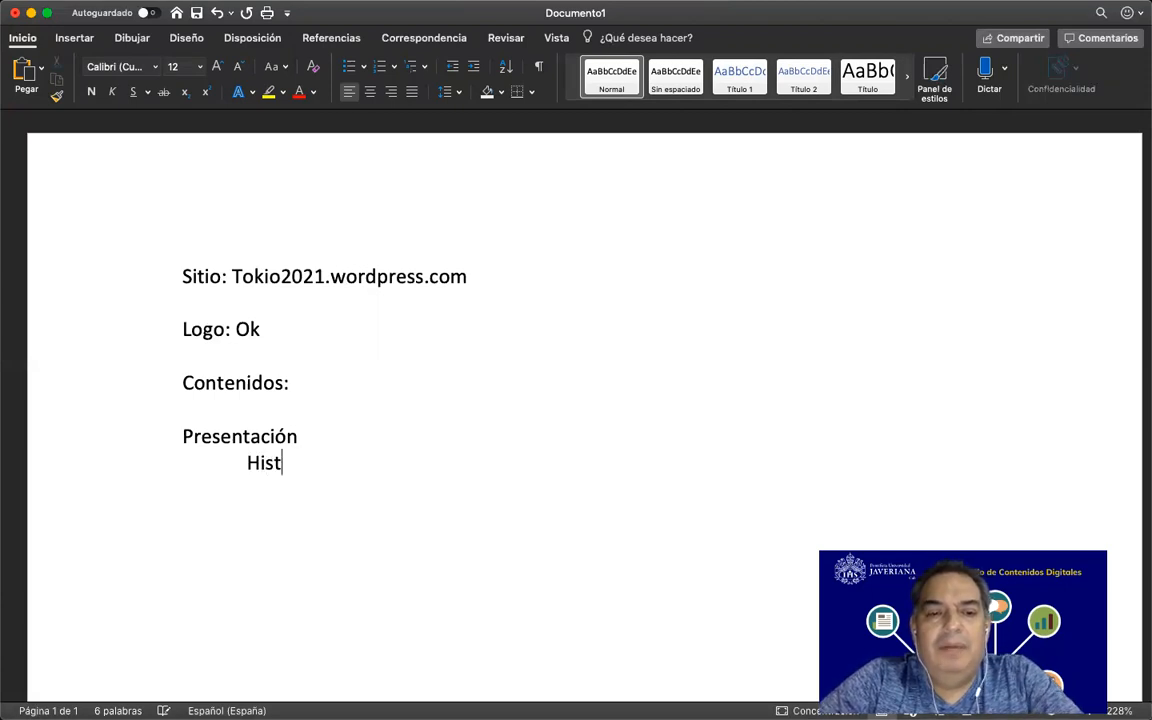
type("ória")
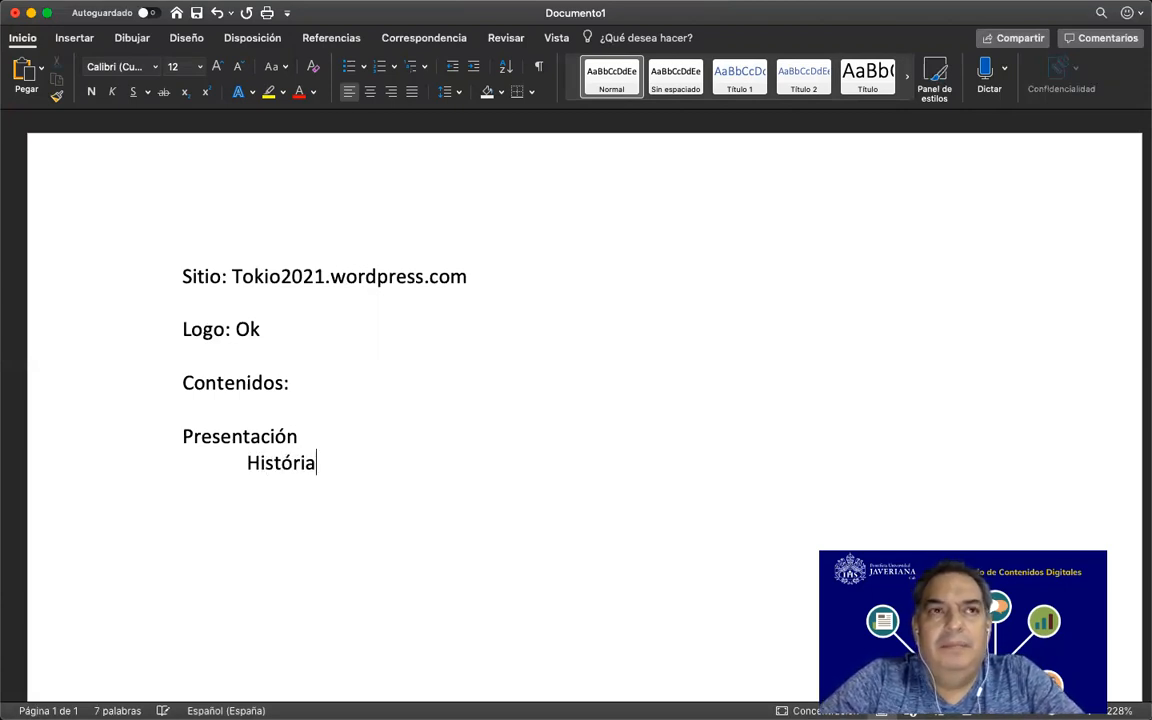
key("Return")
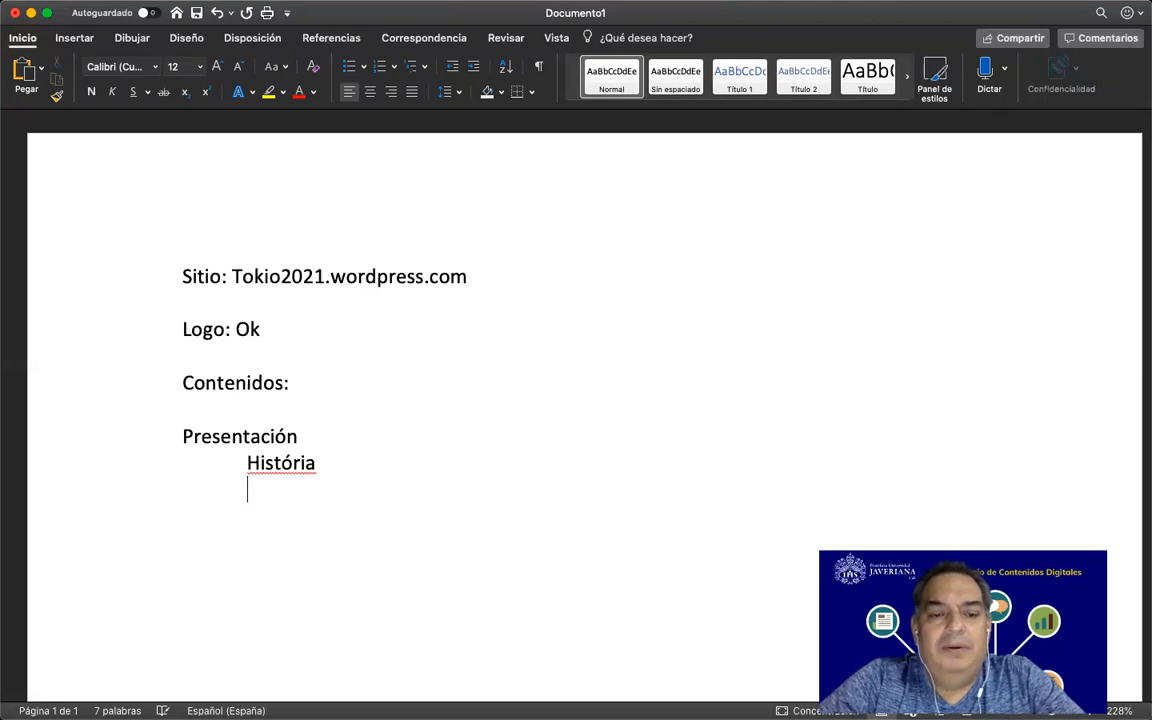
key("BackSpace")
key("BackSpace")
key("BackSpace")
key("BackSpace")
key("BackSpace")
type("oria")
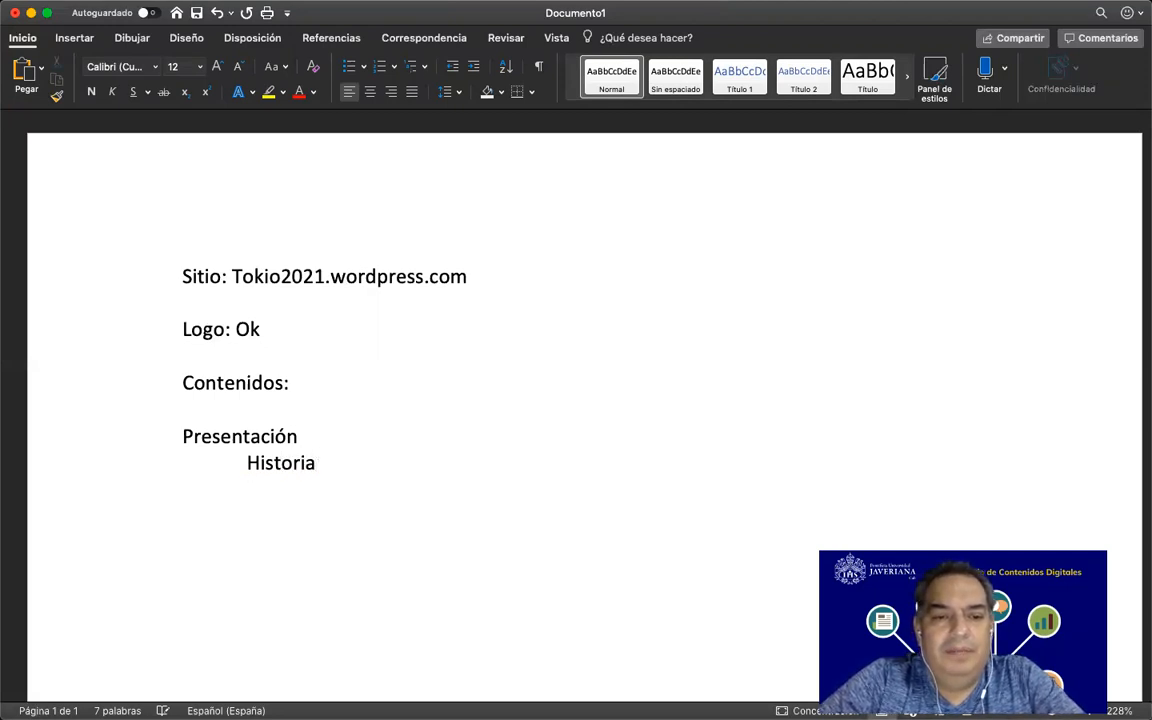
Add "Últimas sedes" as the next indented entry below "Historia"
key("Return")
key("Tab")
type("Sedes")
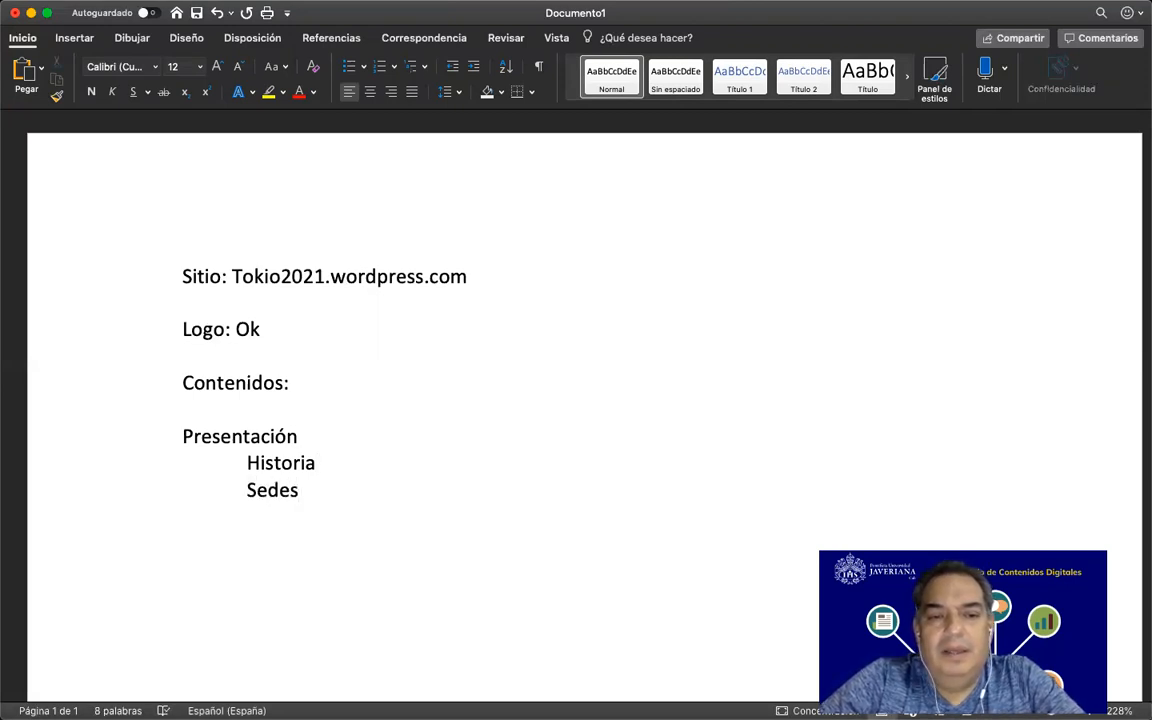
key("BackSpace")
key("BackSpace")
key("BackSpace")
key("BackSpace")
key("BackSpace")
key("BackSpace")
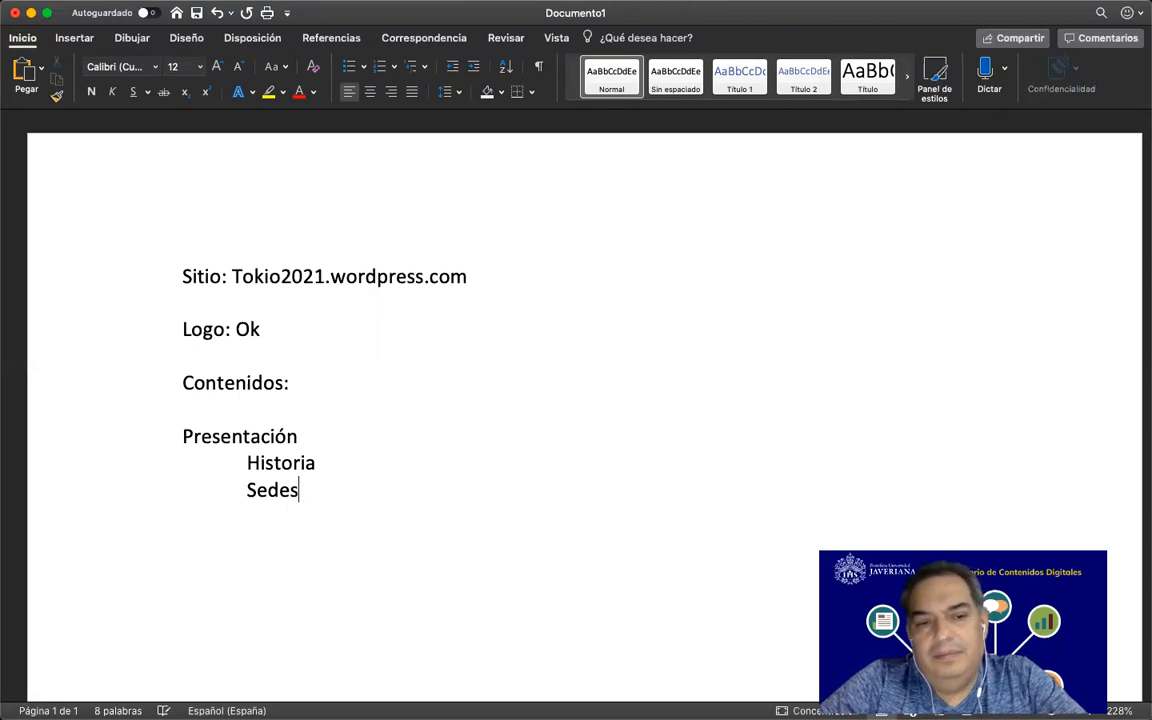
type("Ú")
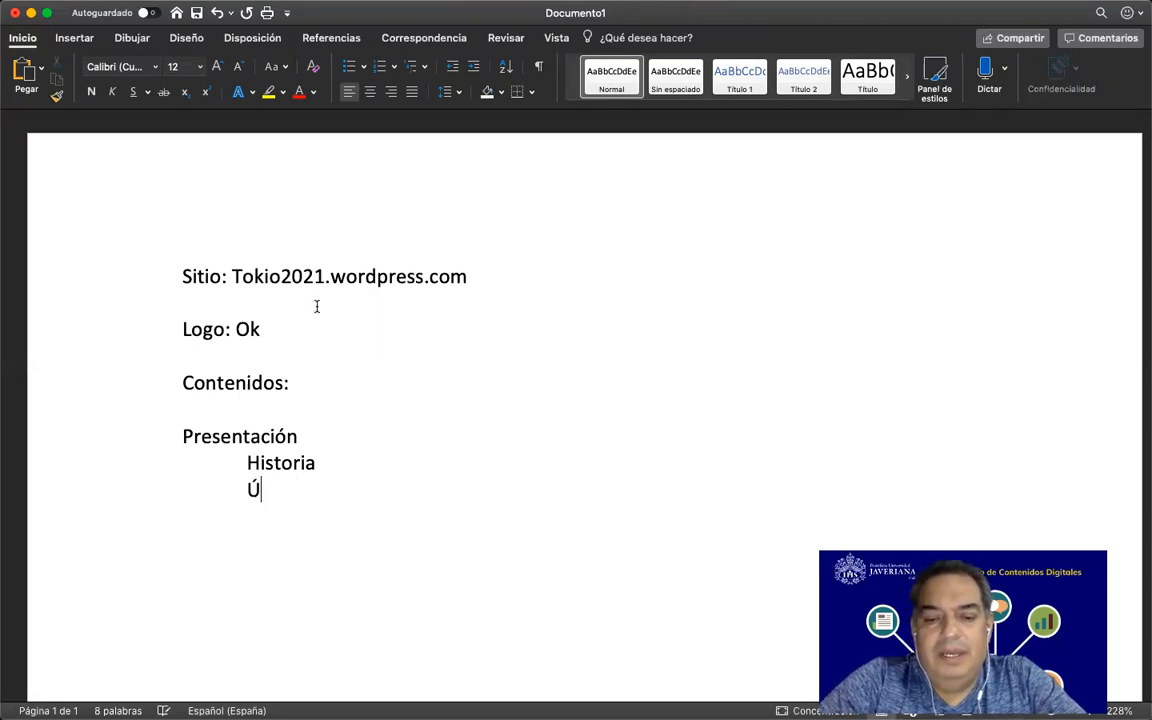
type("ltimas sedes")
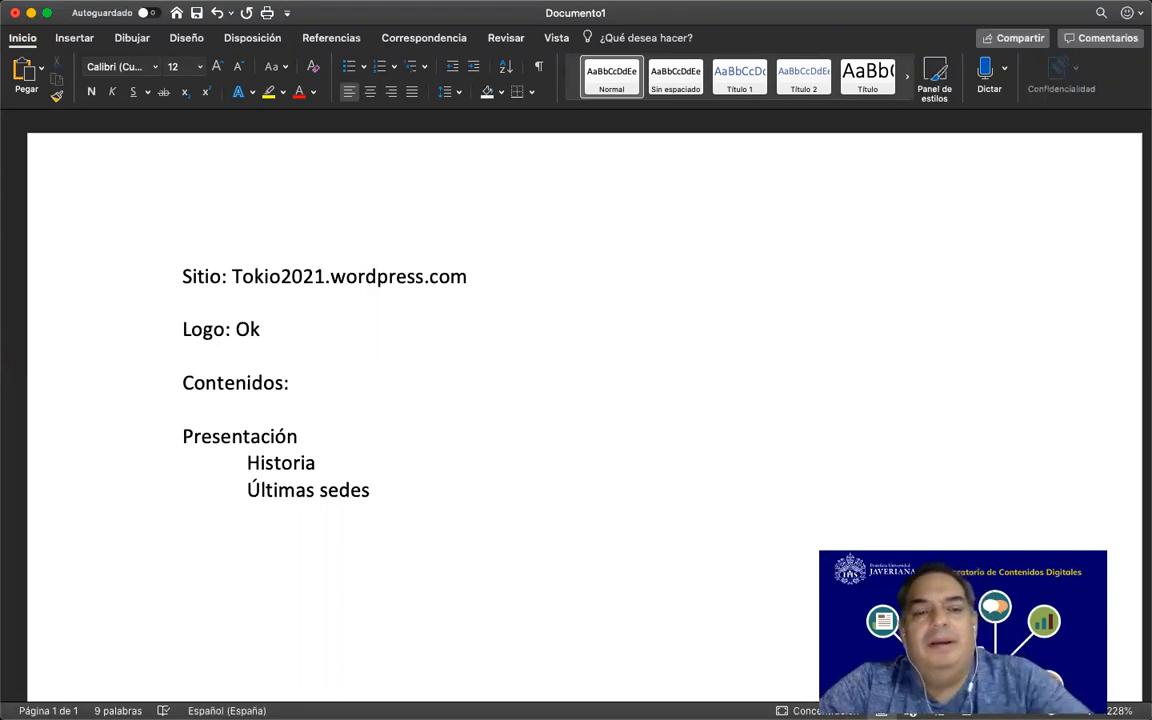
Add "Comité Olímpico Internacional" as the third indented entry under "Presentación" and start a new unindented line
type("C")
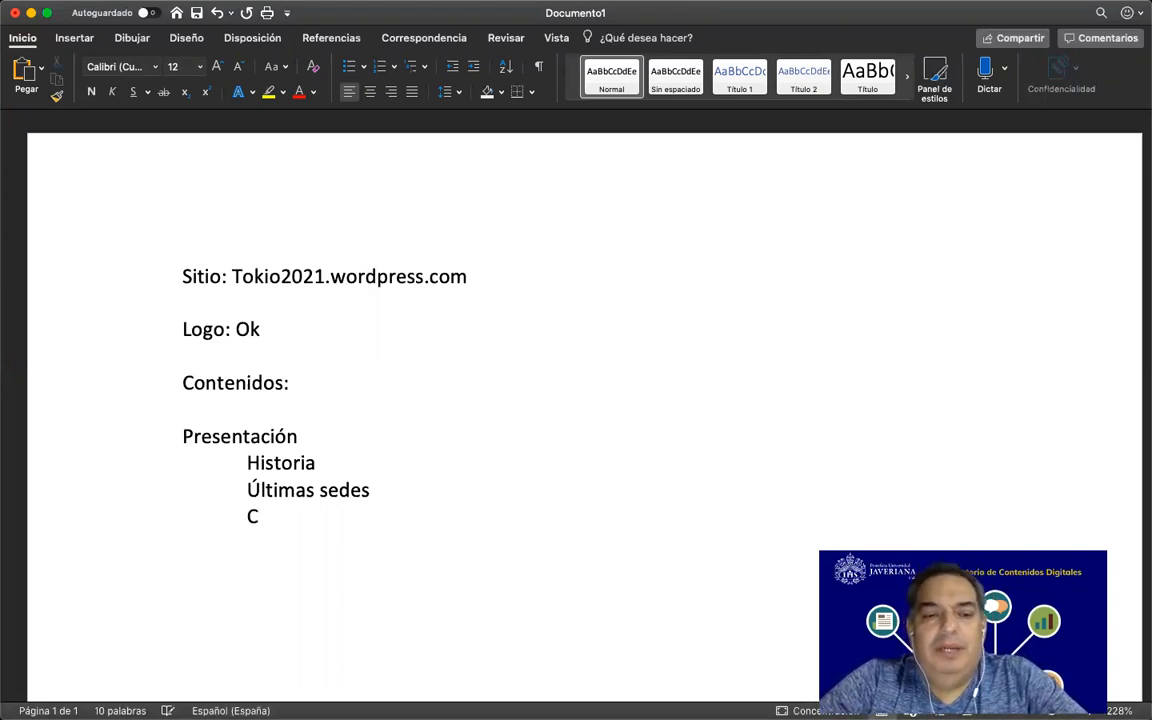
type("omit")
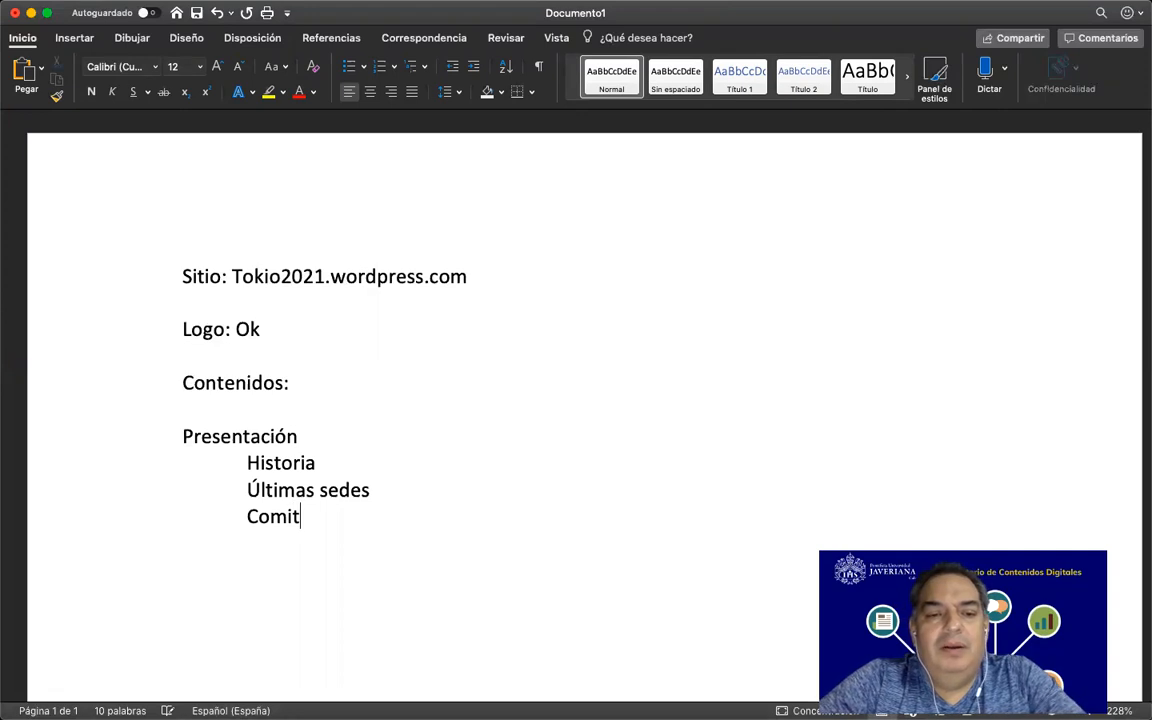
type("é Olímpi")
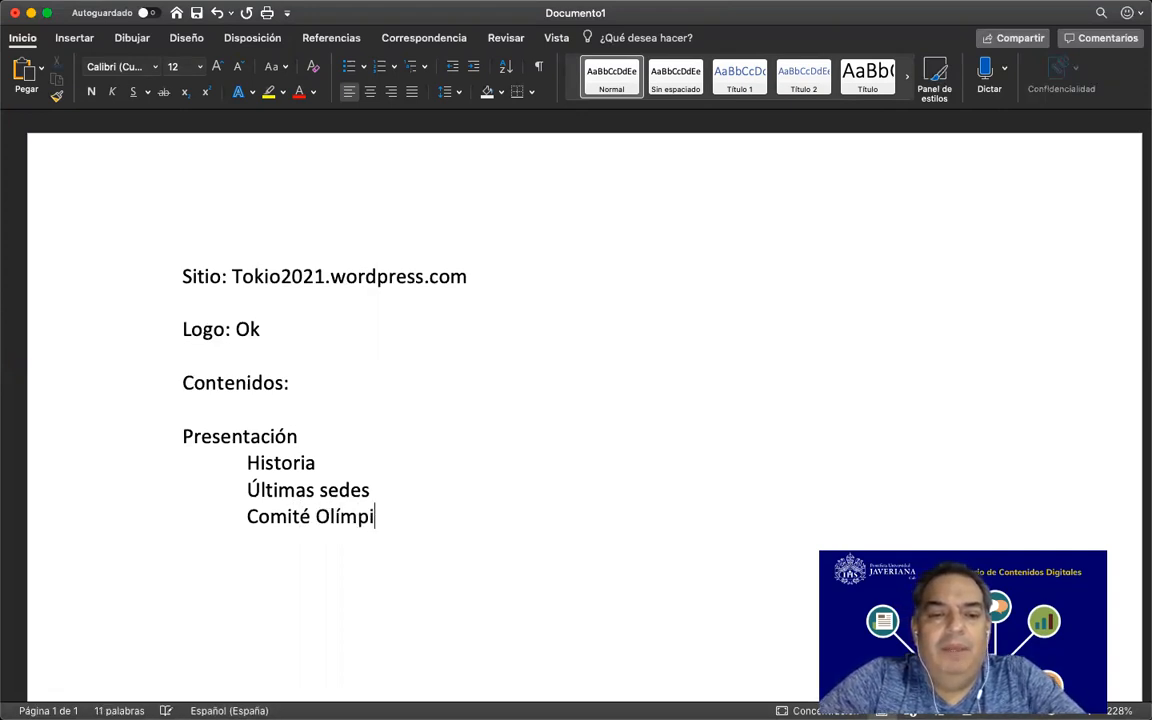
type("co Intern")
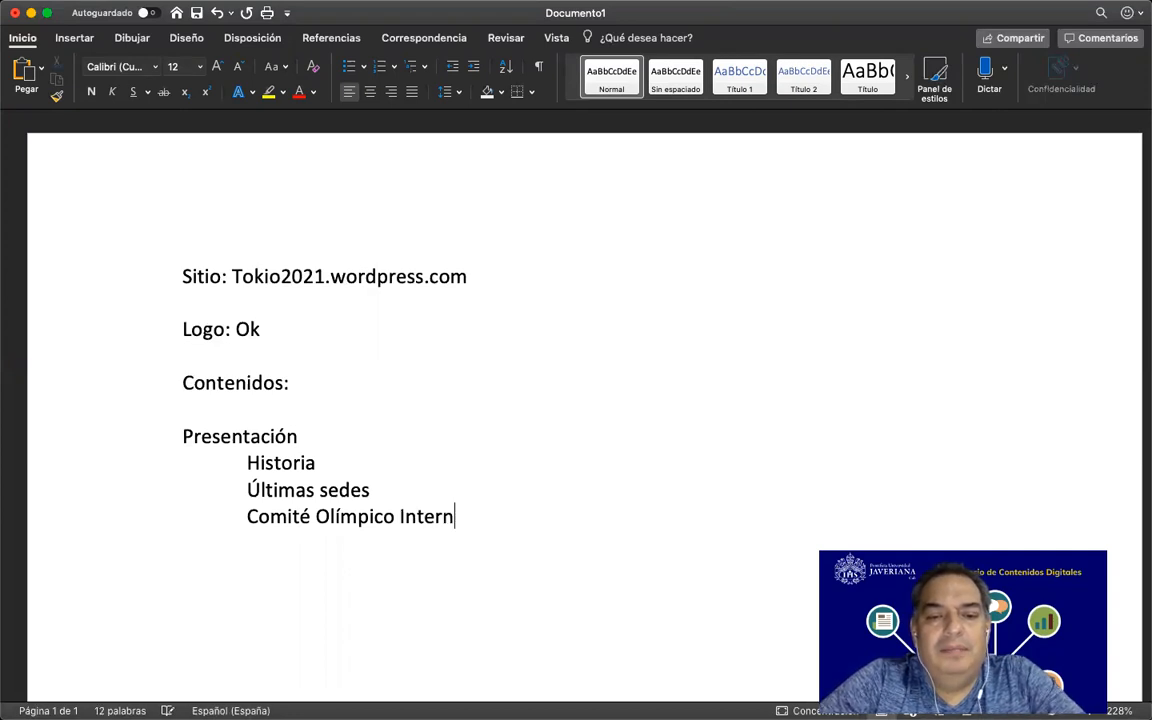
type("acional")
key("Return")
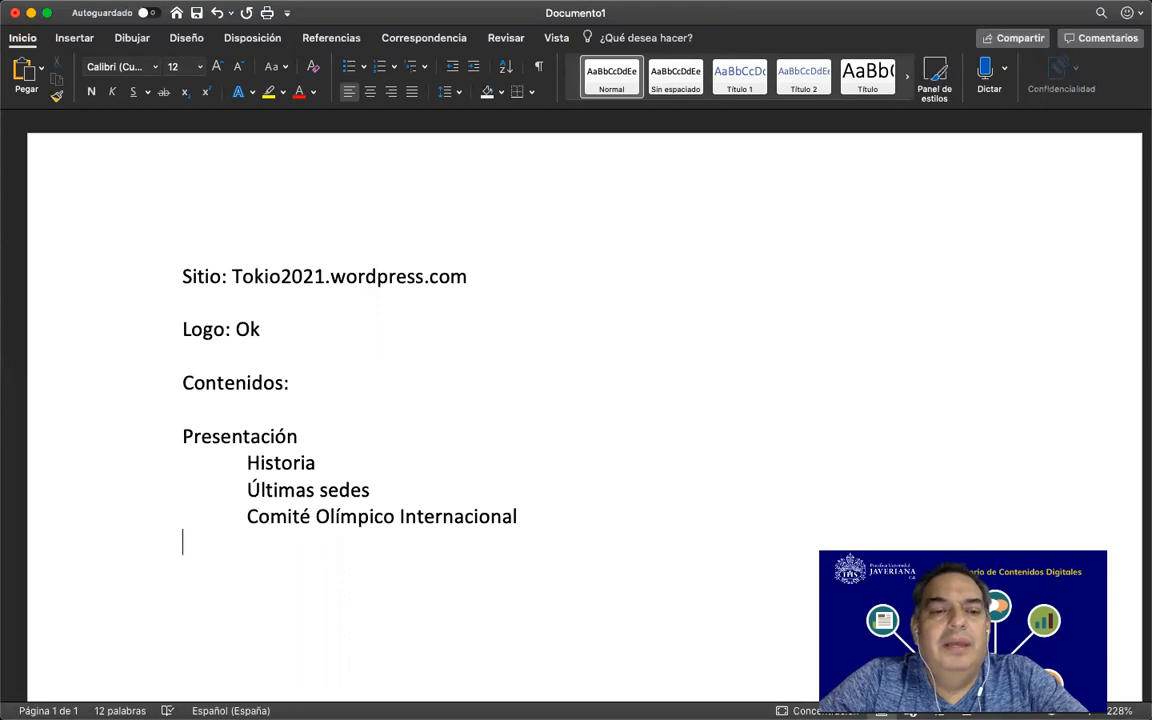
Add the section heading "Deportes" at the outer level, below the "Presentación" entries
type("Deprote")
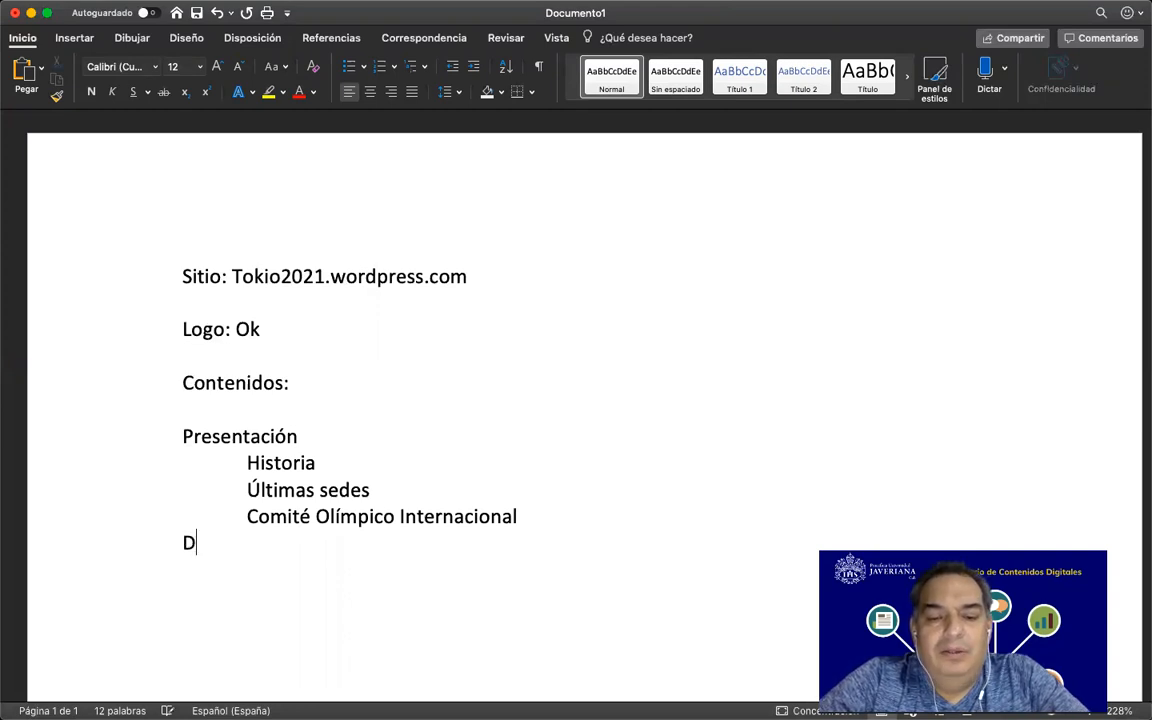
key("BackSpace")
key("BackSpace")
key("BackSpace")
key("BackSpace")
type("ortes")
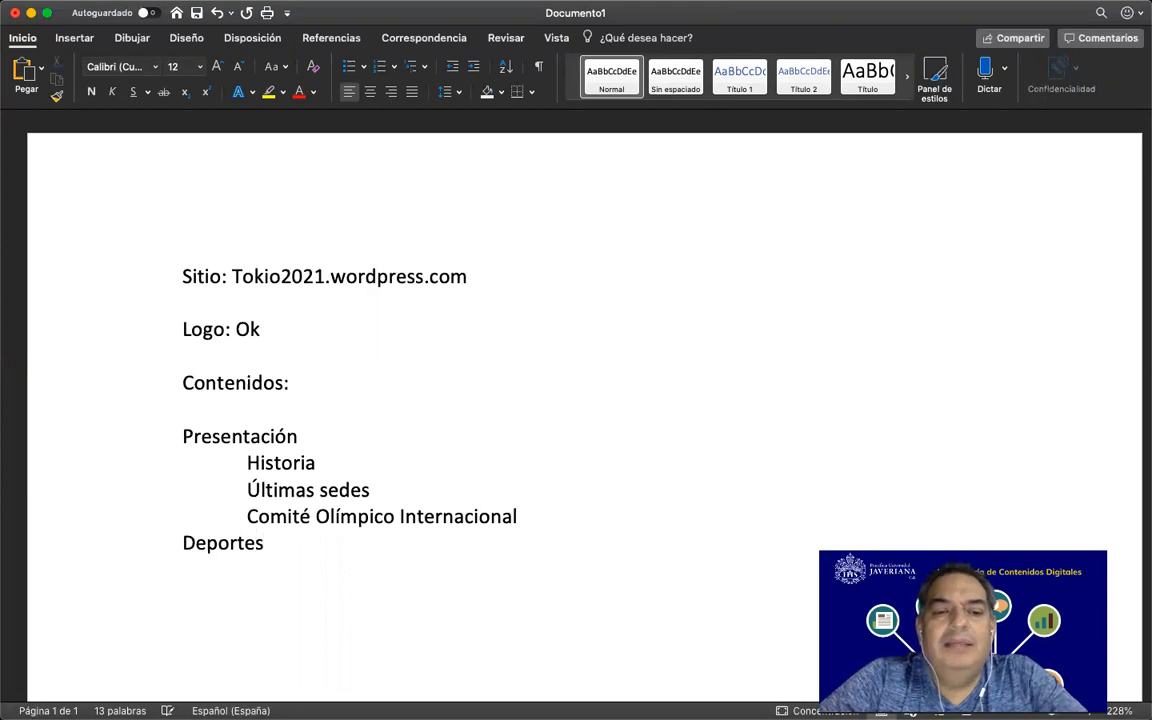
key("Return")
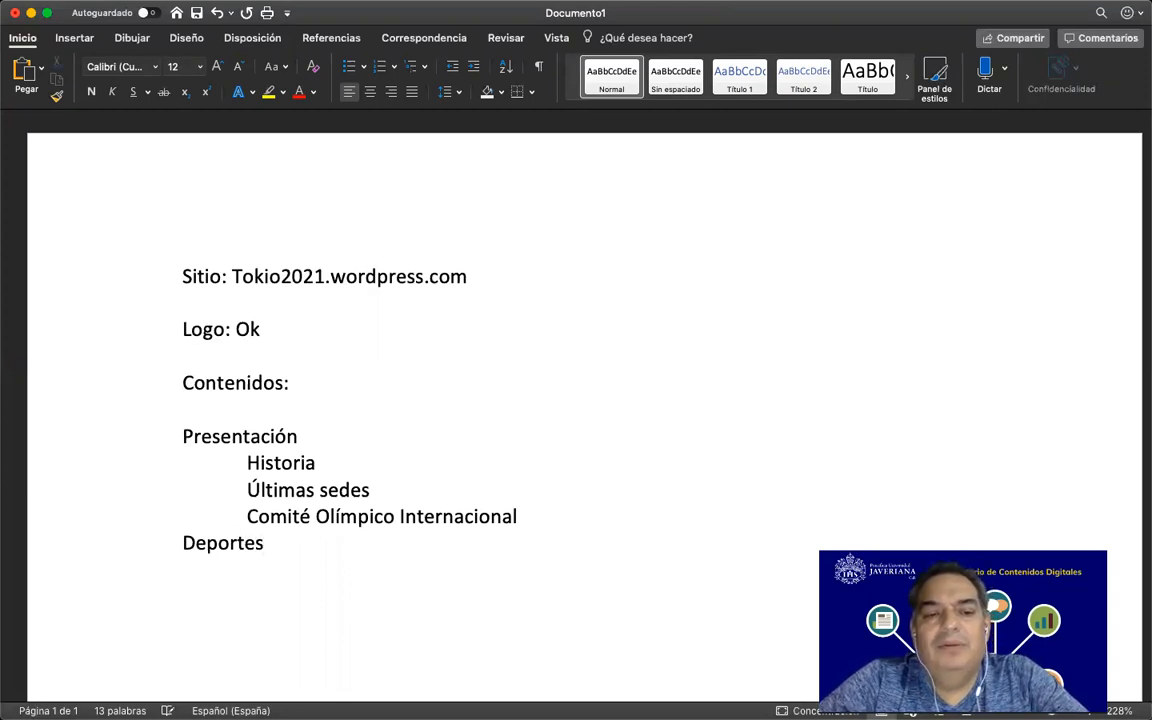
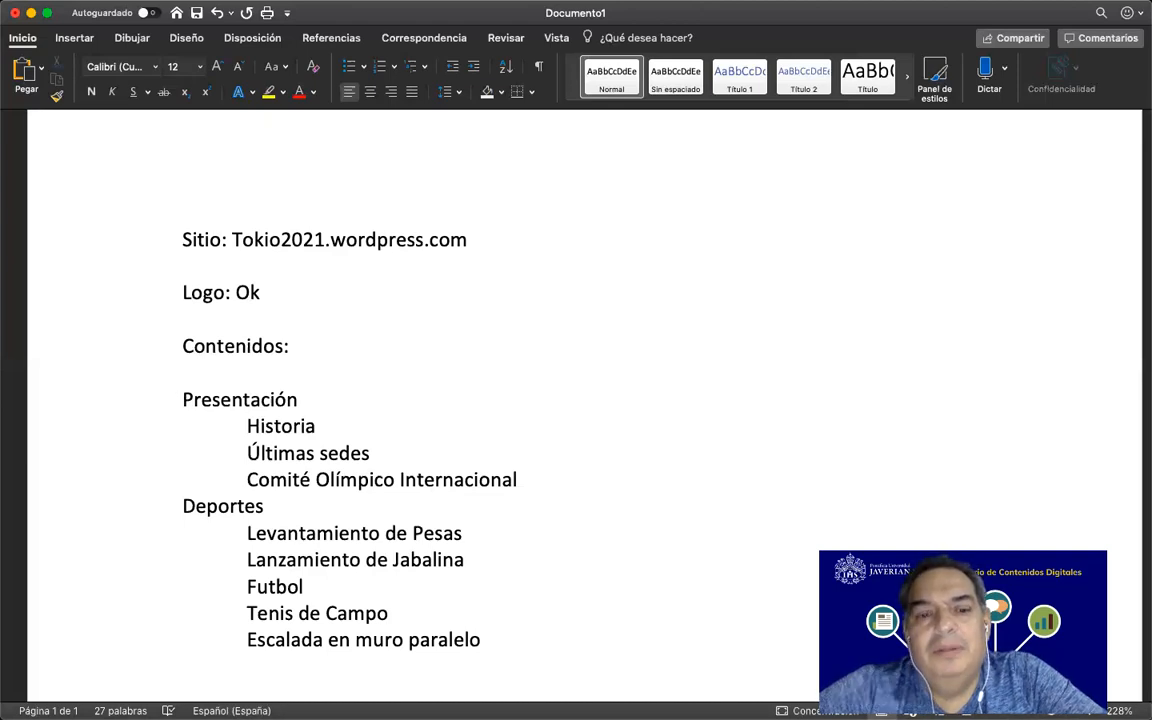
Add "Ciclocross" as an indented entry below "Escalada en muro paralelo" and delete it again
key("Return")
type("C")
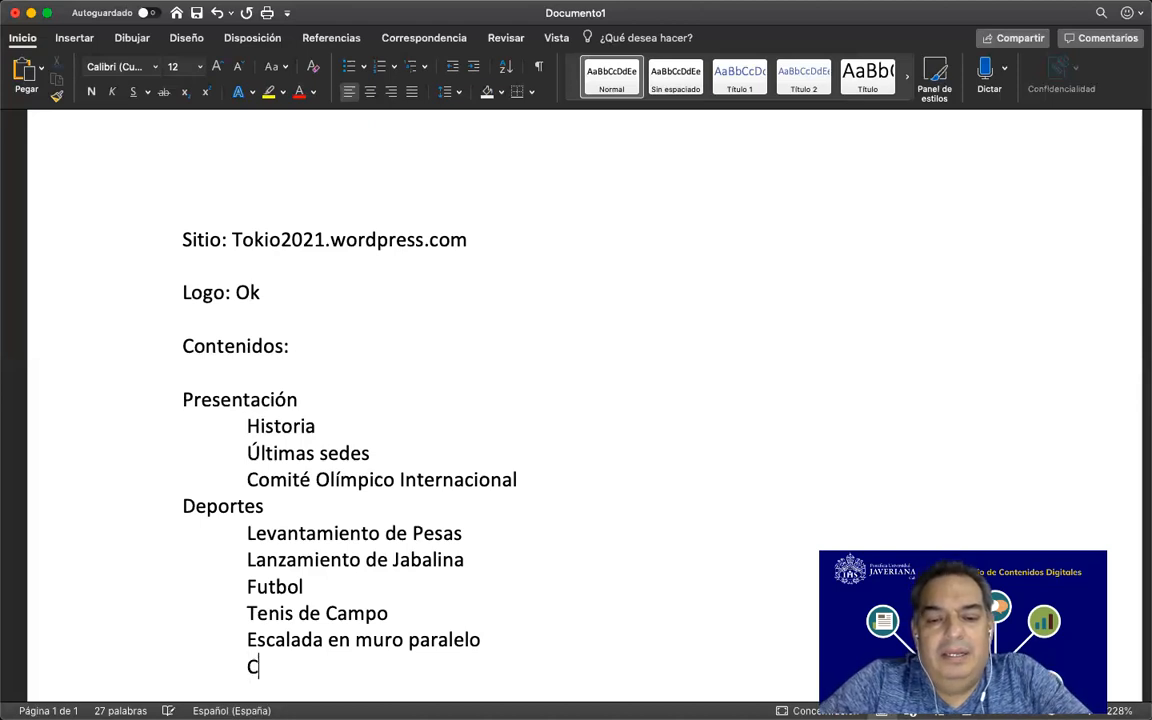
type("iclocoss")
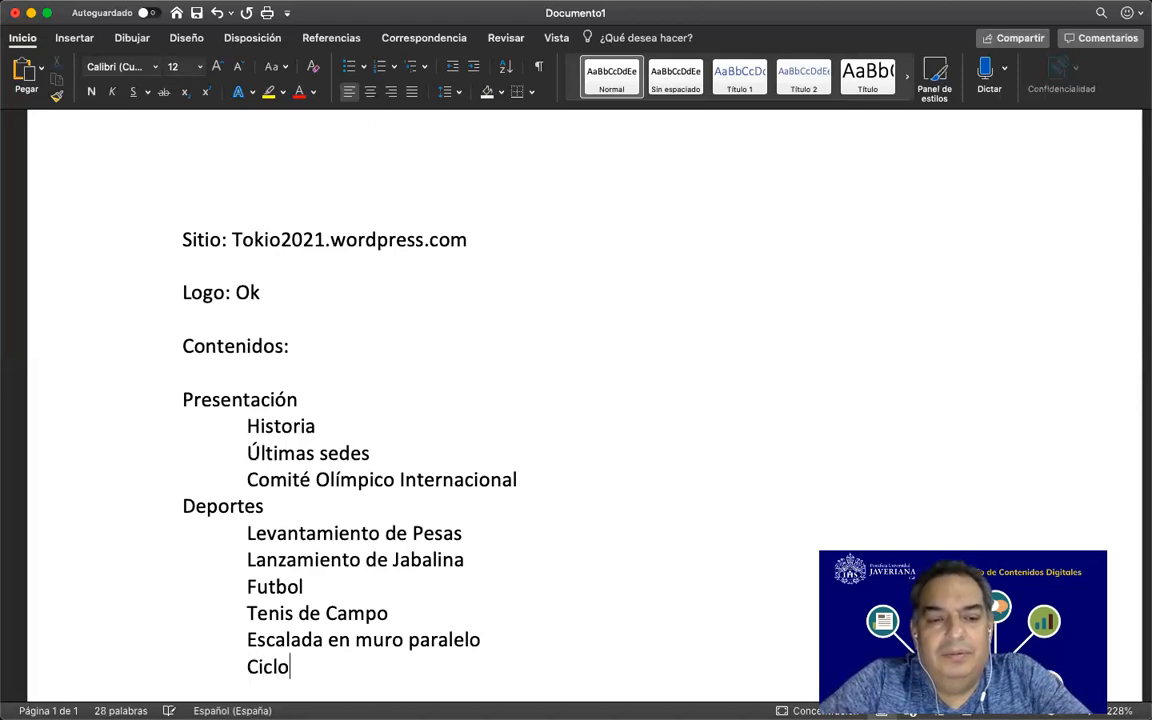
key("BackSpace")
key("BackSpace")
key("BackSpace")
type("ross")
key("Return")
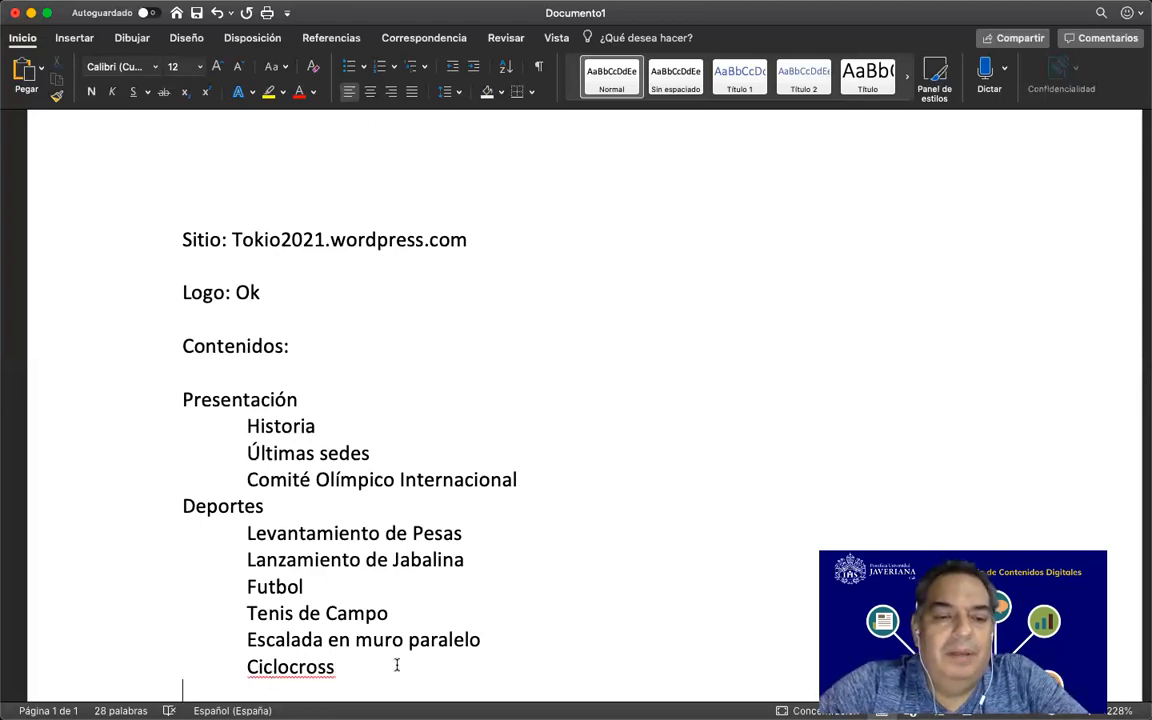
left_click_drag(468, 666, 491, 645)
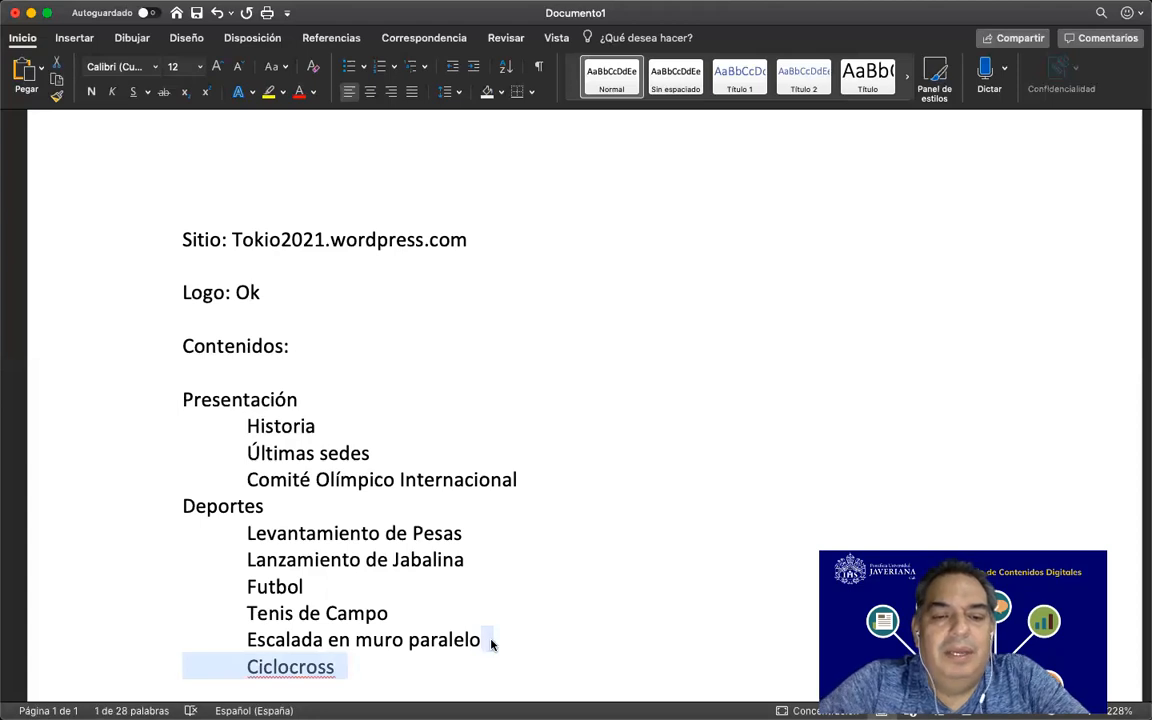
key("BackSpace")
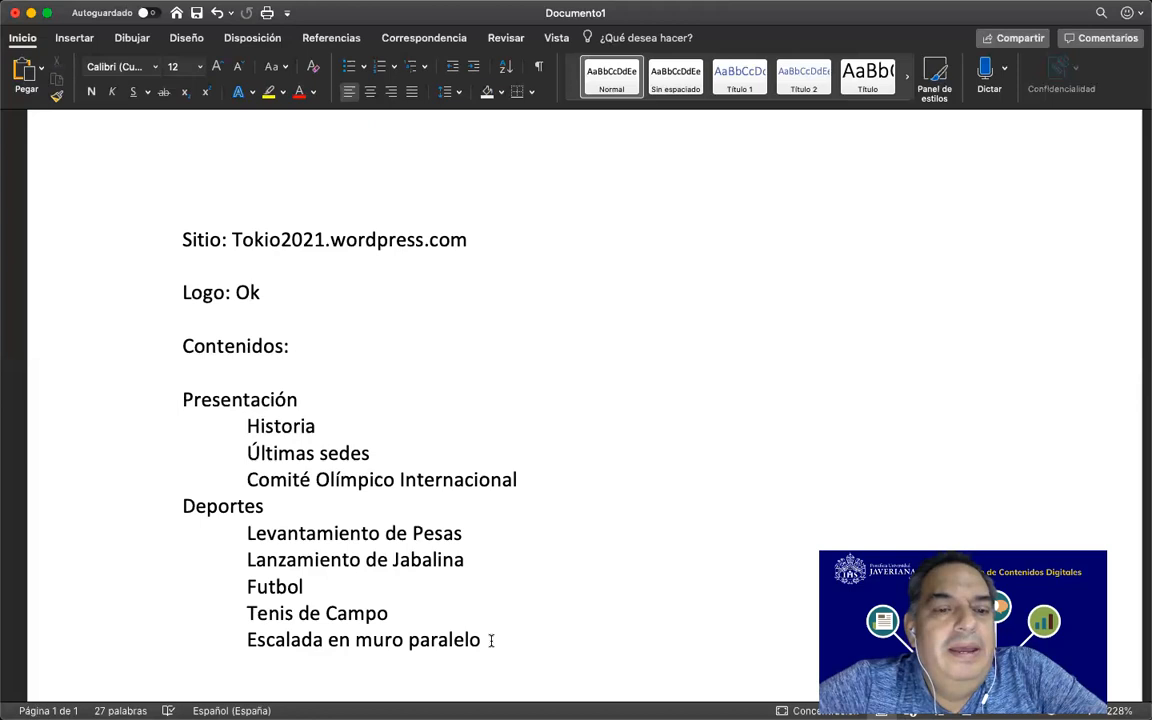
Add the section heading "Contáctenos" at the outer level, below "Escalada en muro paralelo"
key("Return")
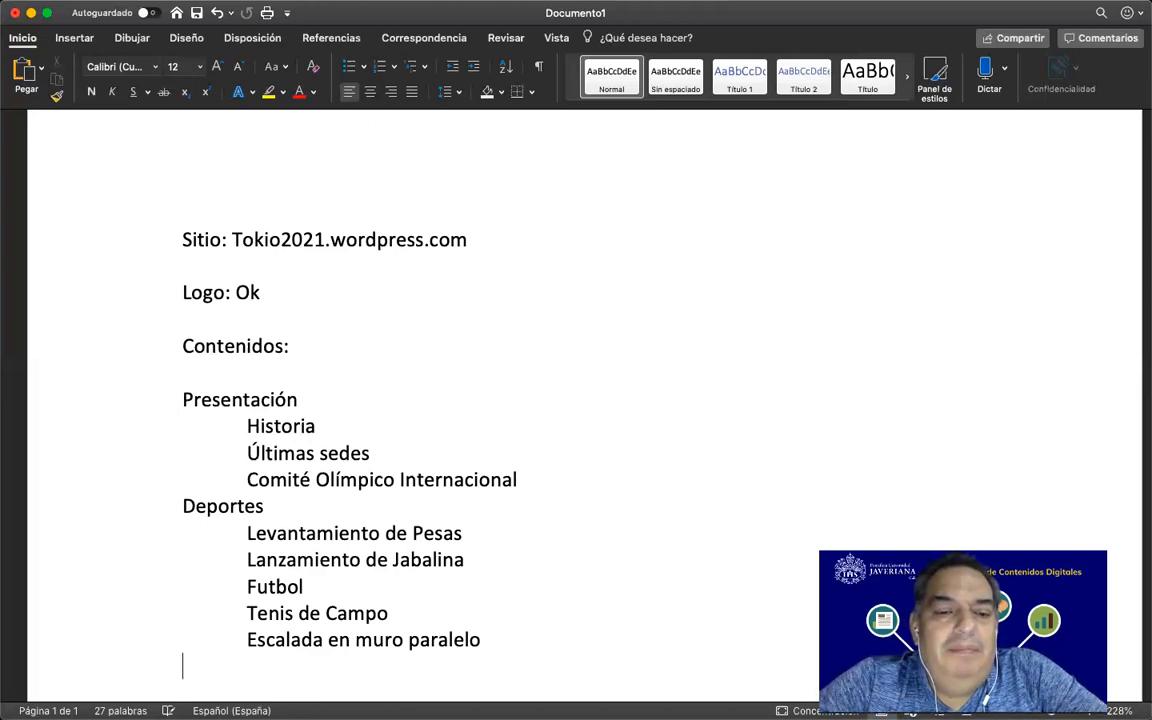
type("COnta")
key("BackSpace")
key("BackSpace")
key("BackSpace")
key("BackSpace")
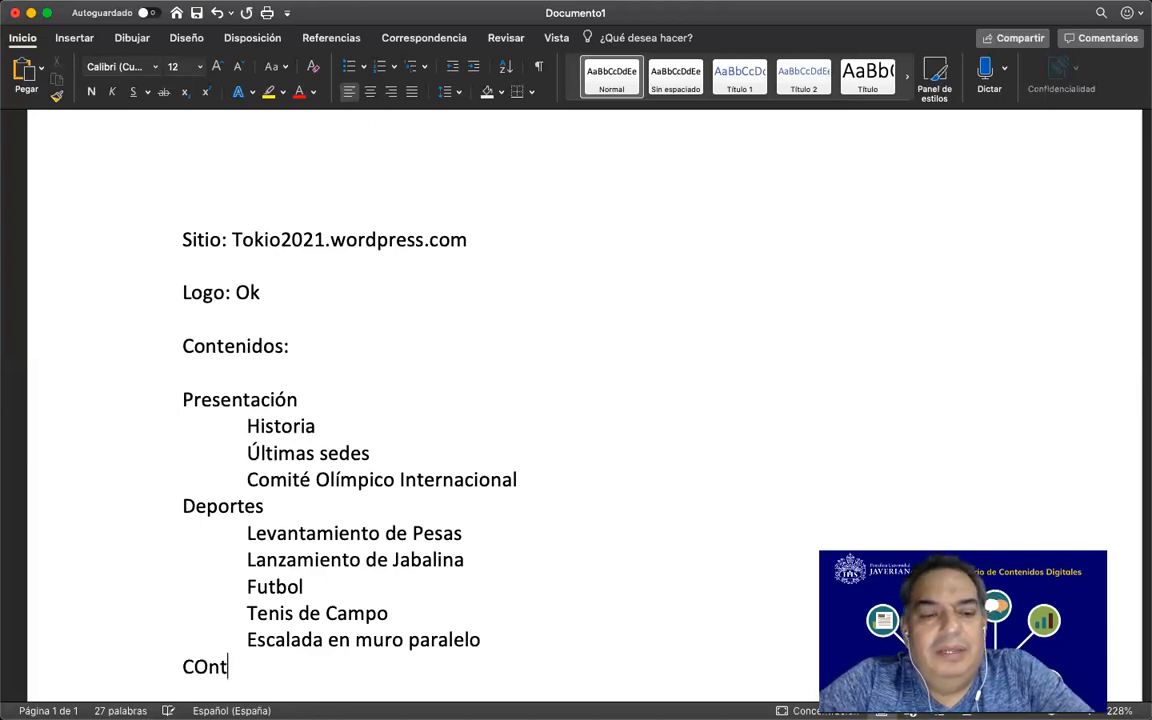
type("ontáctenos")
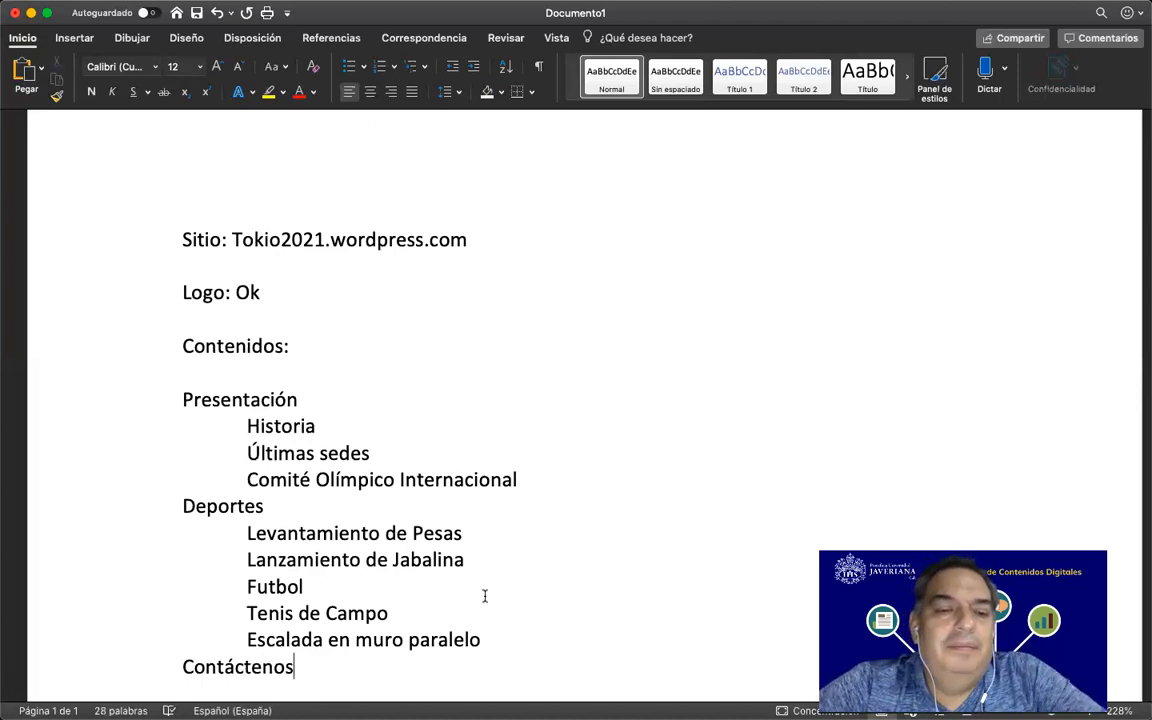
Insert the section heading "Galería de Imágenes" on its own line directly above "Contáctenos"
scroll(486, 597, "down", 2)
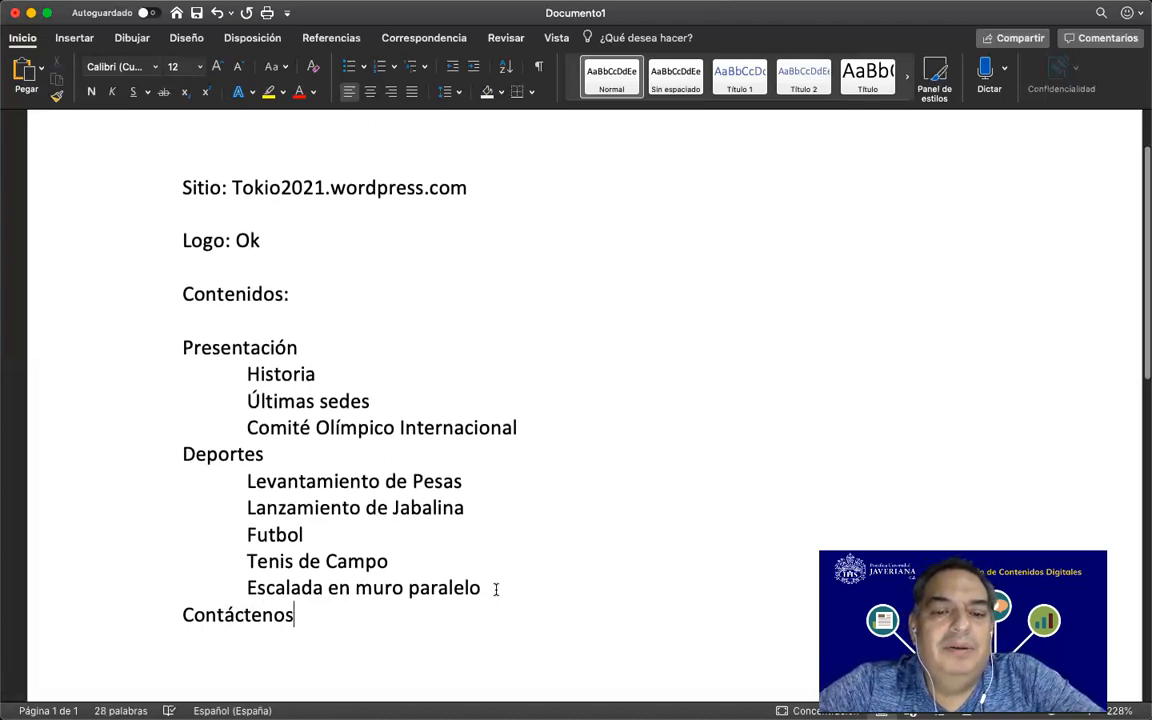
key("Return")
type("Galería de")
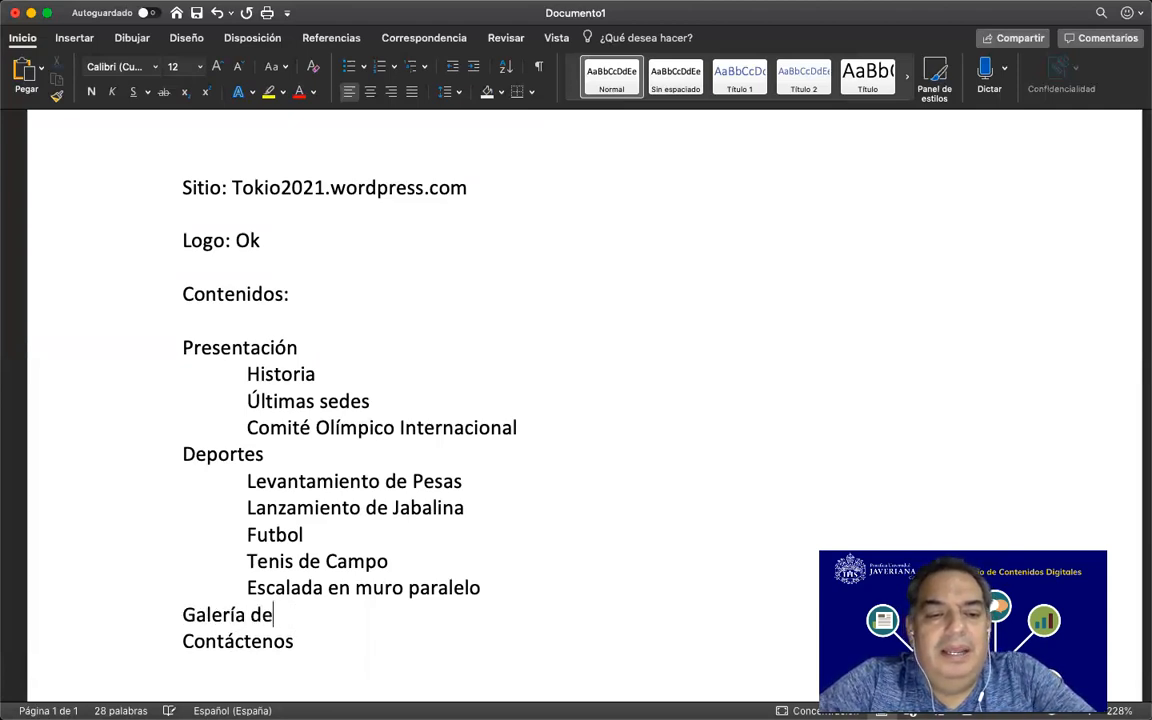
type(" Imagenes")
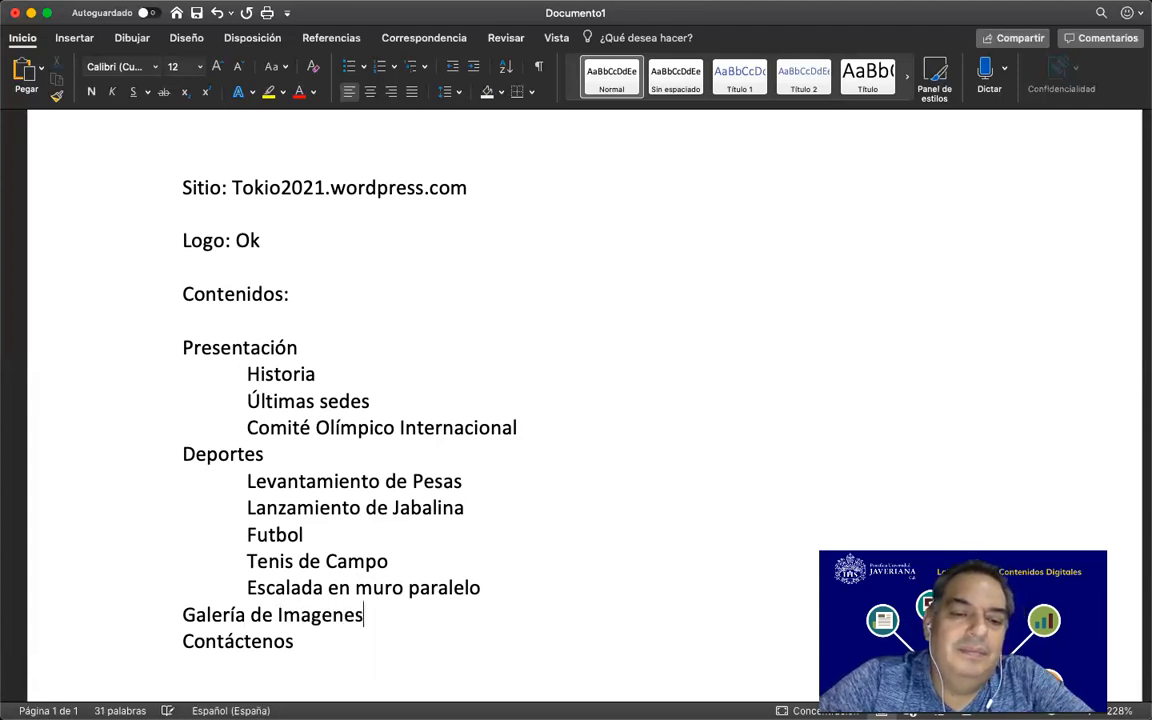
key("Return")
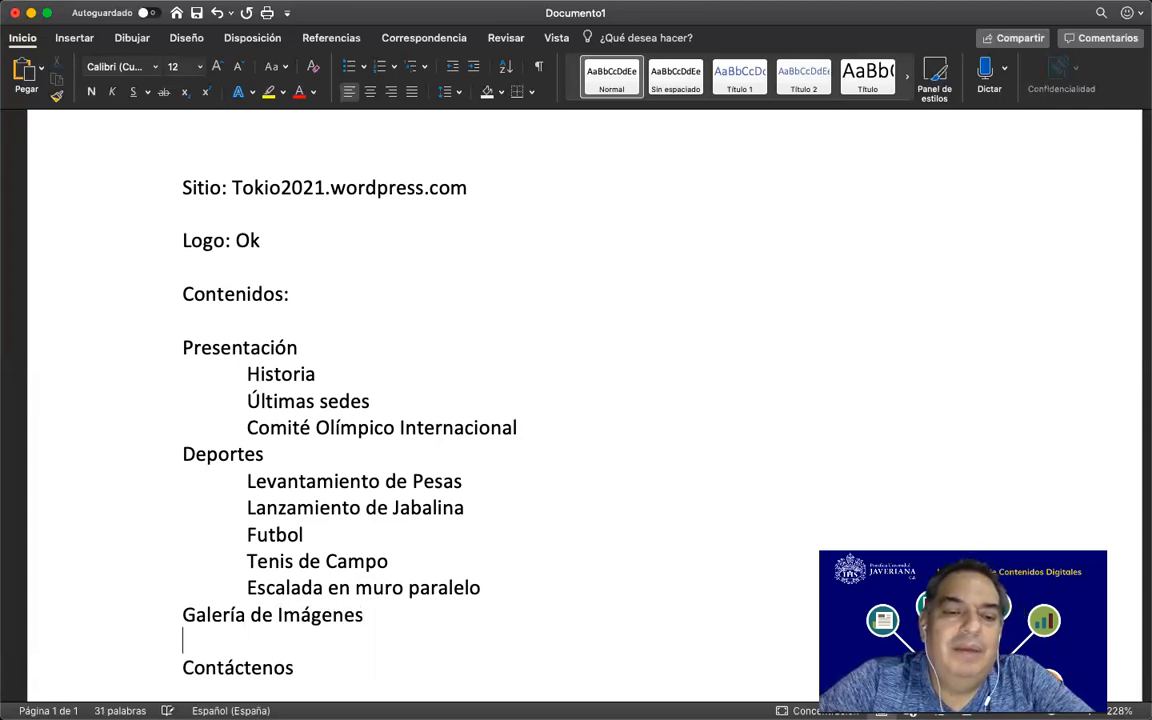
key("BackSpace")
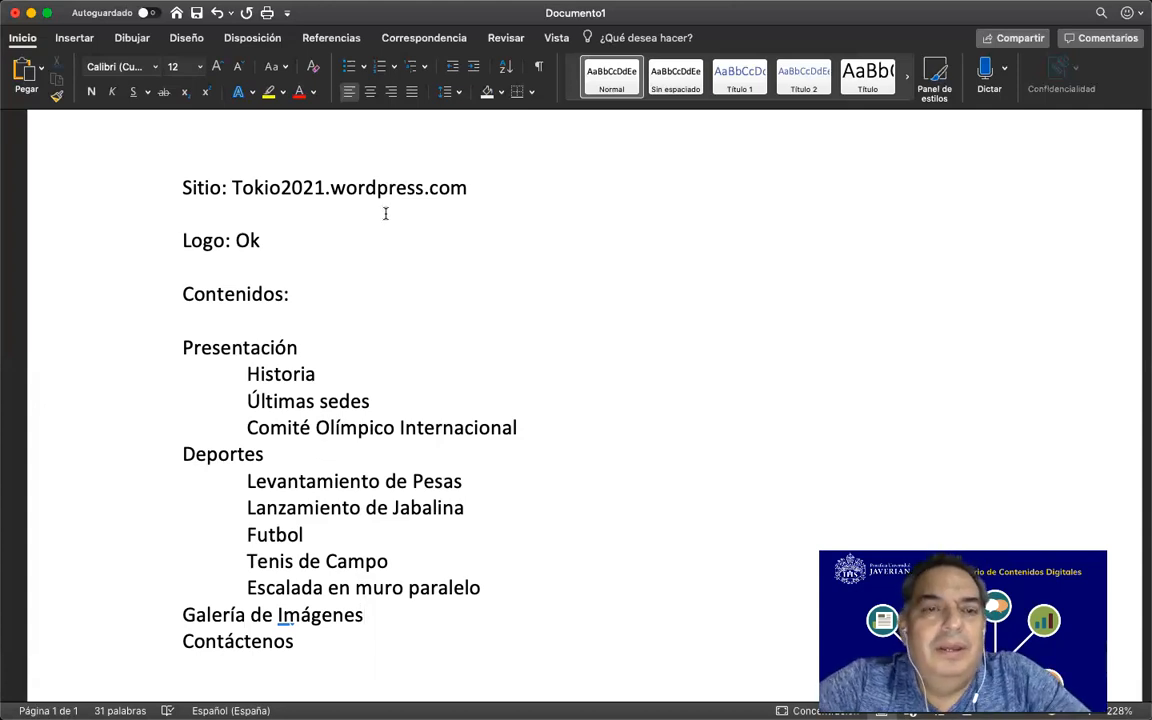
Switch to the browser and place its window beside the Word outline to compare the outline with the WordPress page list
left_click_drag(396, 14, 189, 9)
left_click(1114, 205)
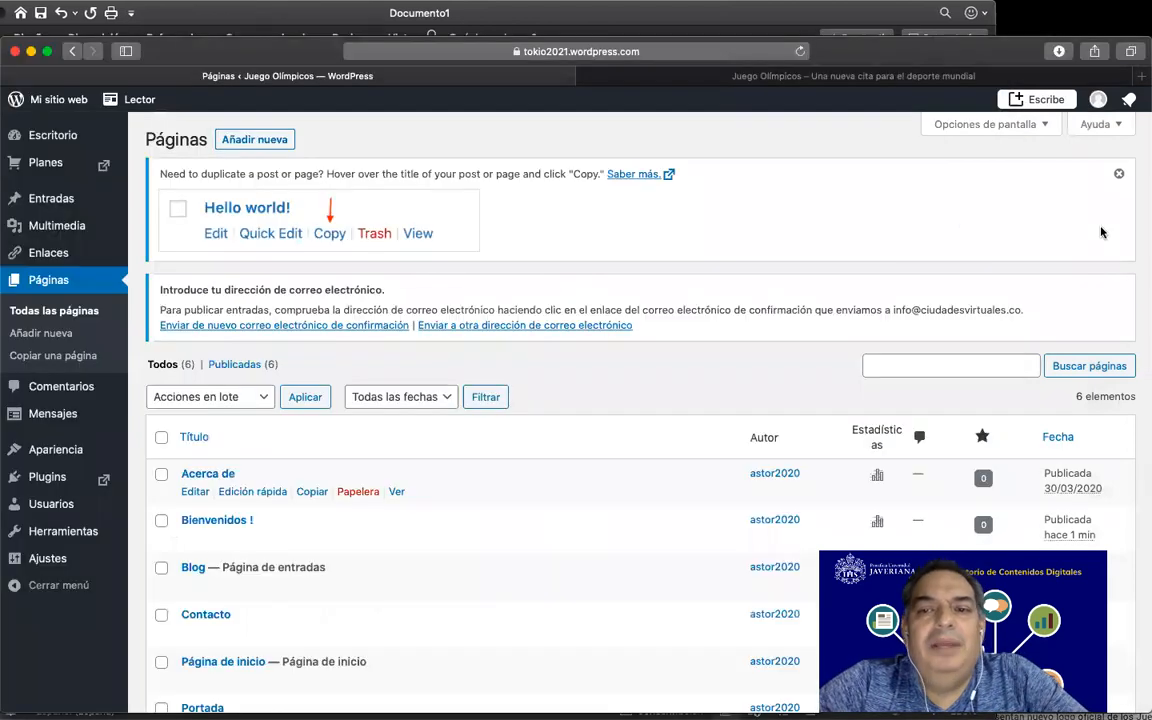
left_click_drag(282, 10, 598, 8)
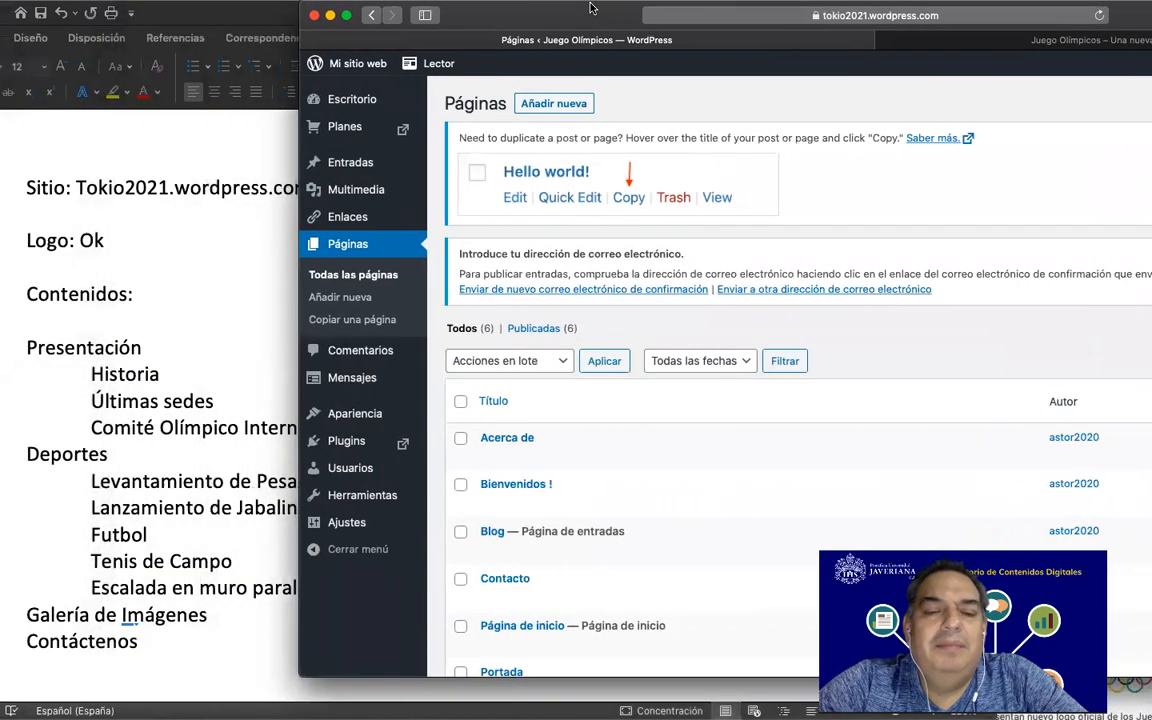
scroll(537, 527, "down", 2)
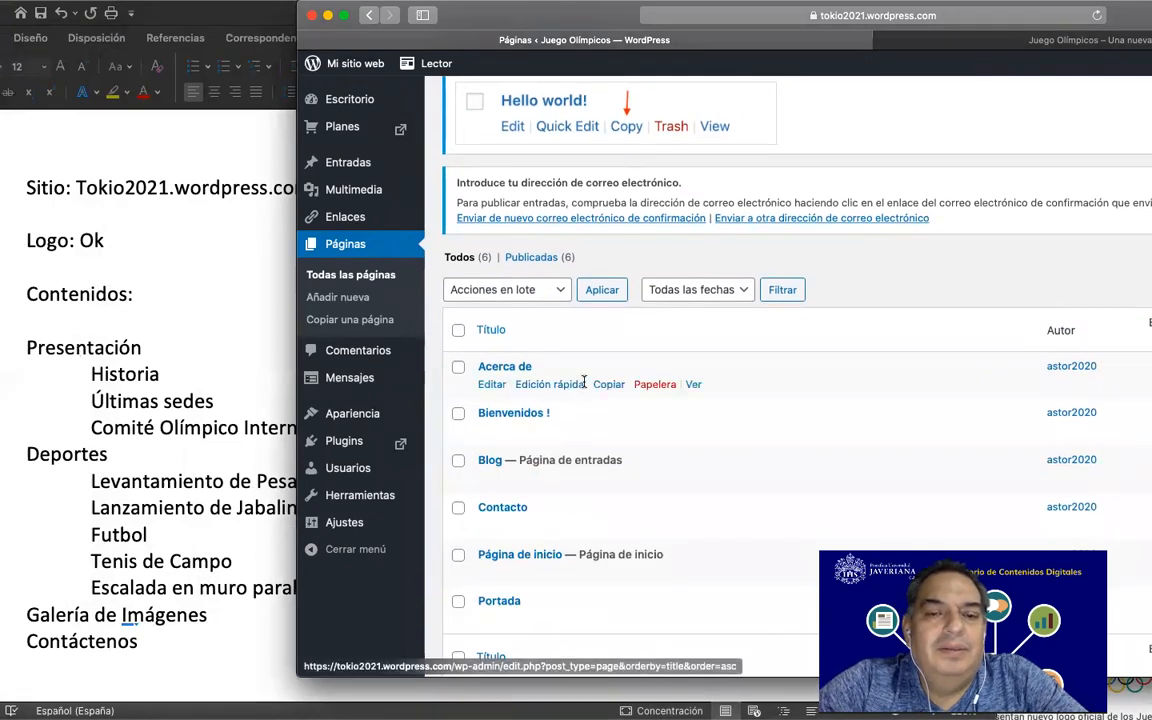
scroll(549, 527, "up", 2)
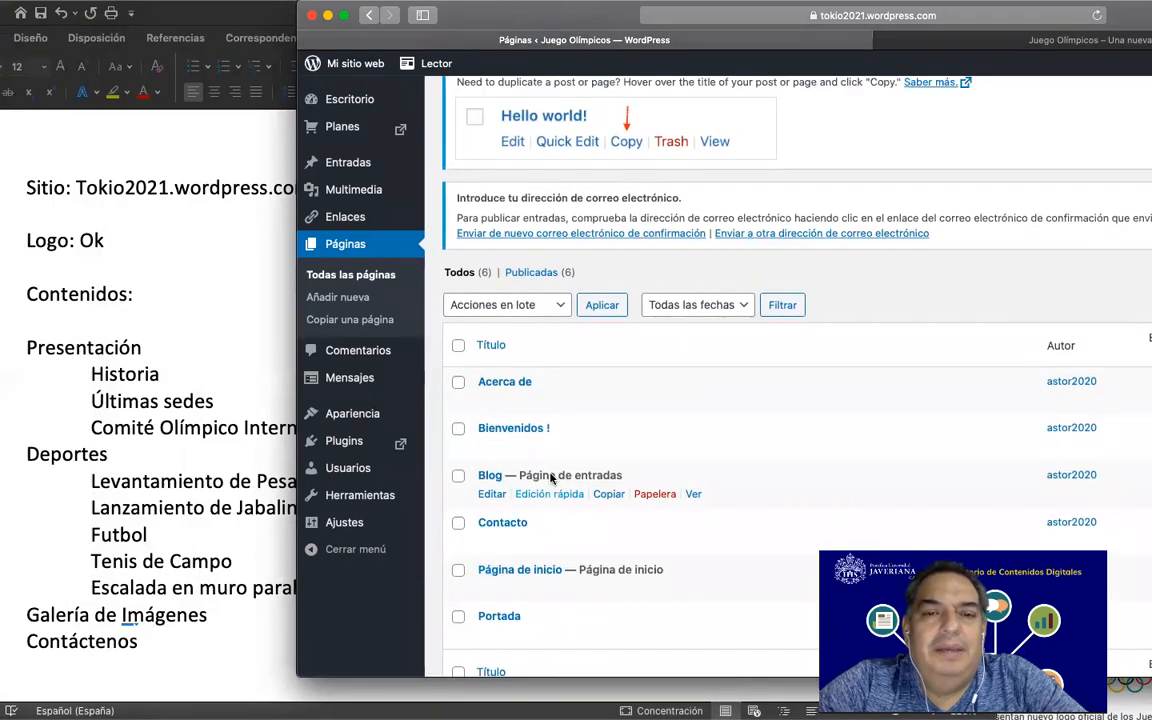
Start a new WordPress page and fit the browser window beside the Word outline so both stay visible
left_click(541, 104)
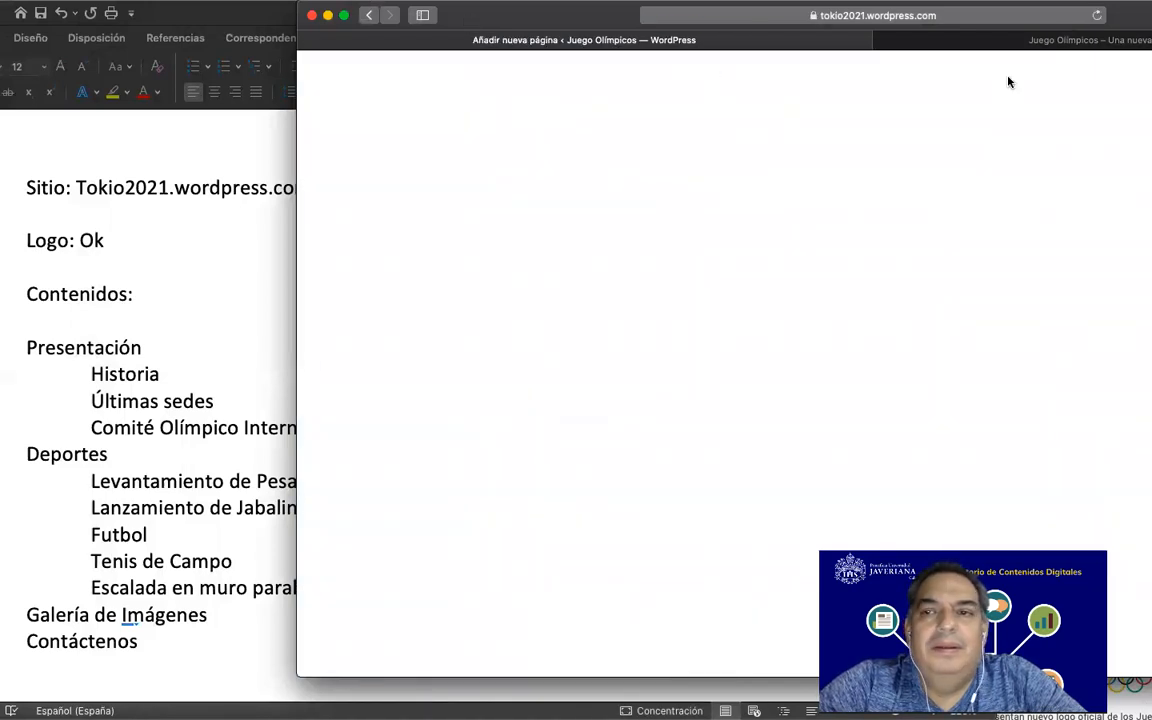
left_click_drag(1100, 15, 913, 150)
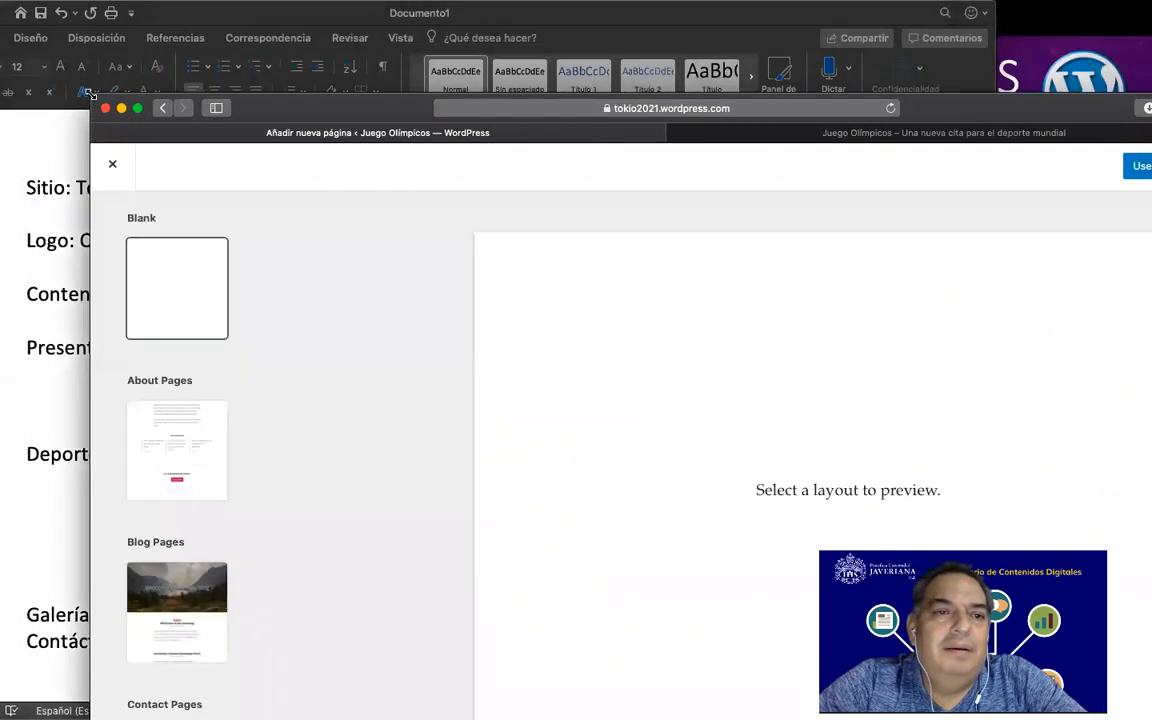
left_click_drag(267, 110, 486, 131)
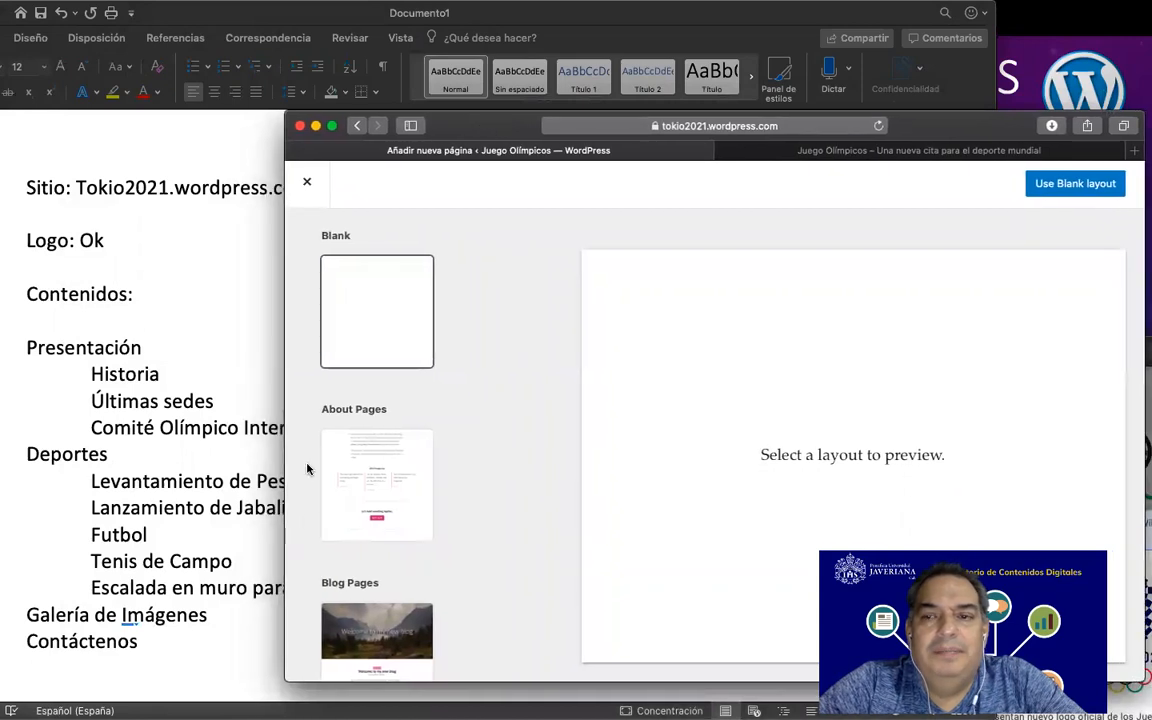
left_click_drag(283, 682, 274, 690)
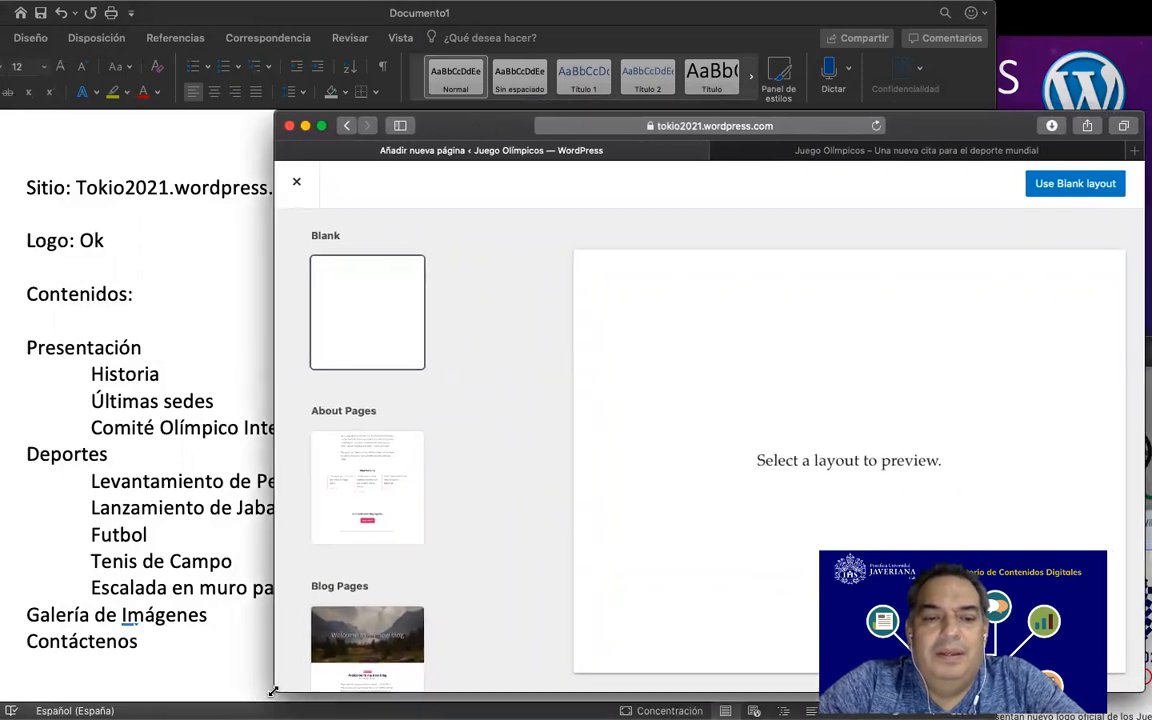
Review the available page layout templates, from About Pages to Home Pages, and start the new page with the Blank layout
scroll(392, 416, "down", 5)
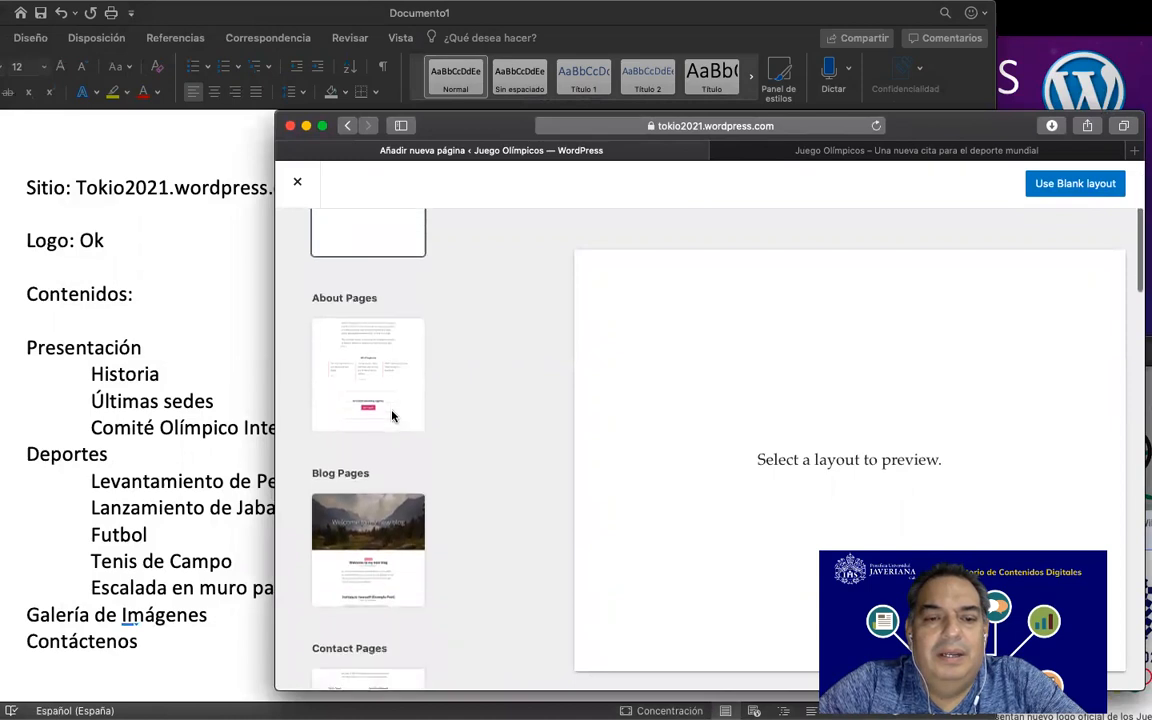
scroll(392, 416, "down", 6)
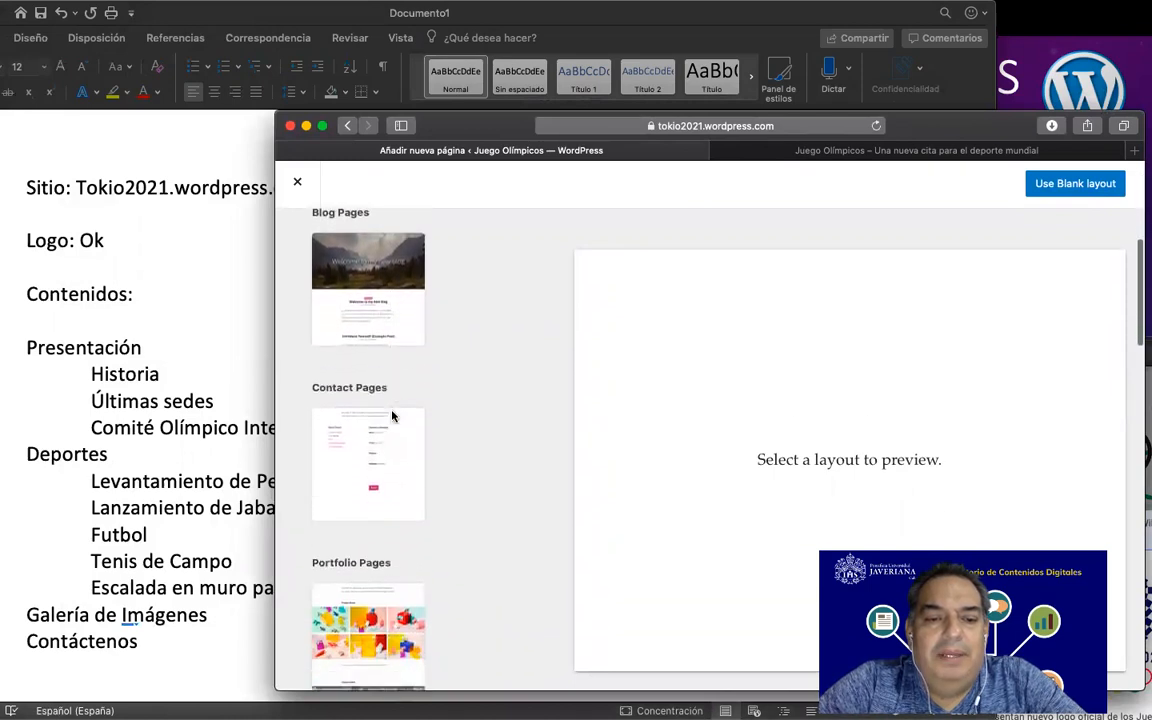
scroll(392, 416, "down", 4)
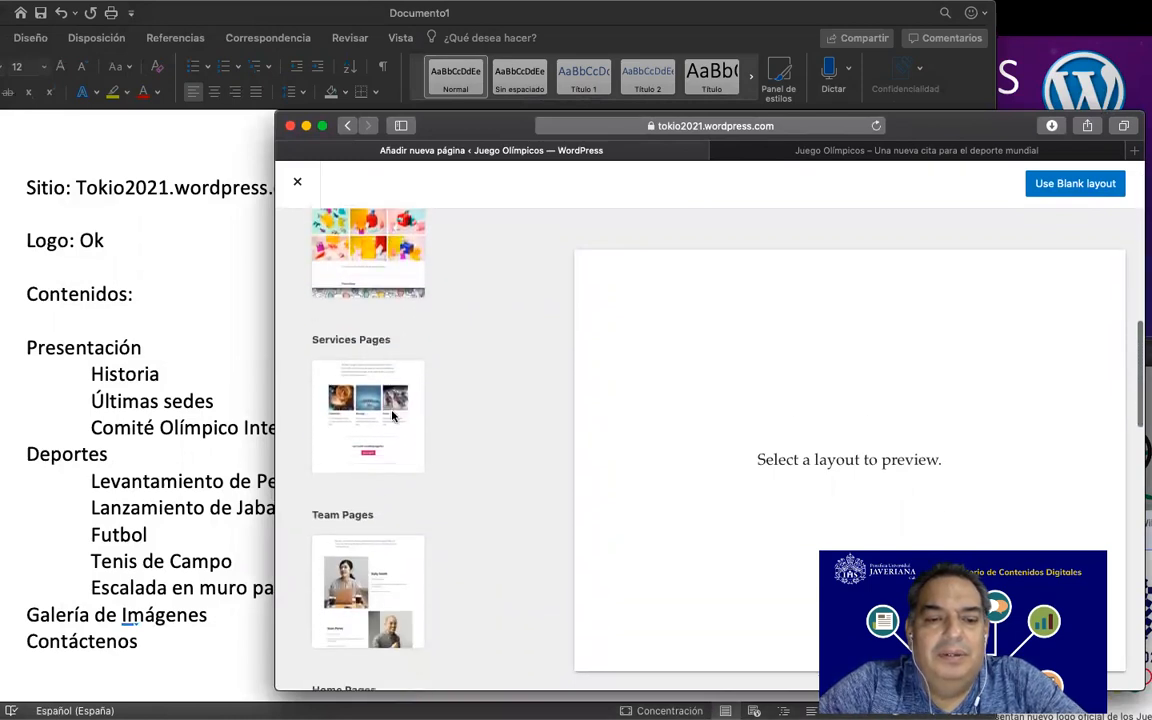
scroll(392, 416, "down", 4)
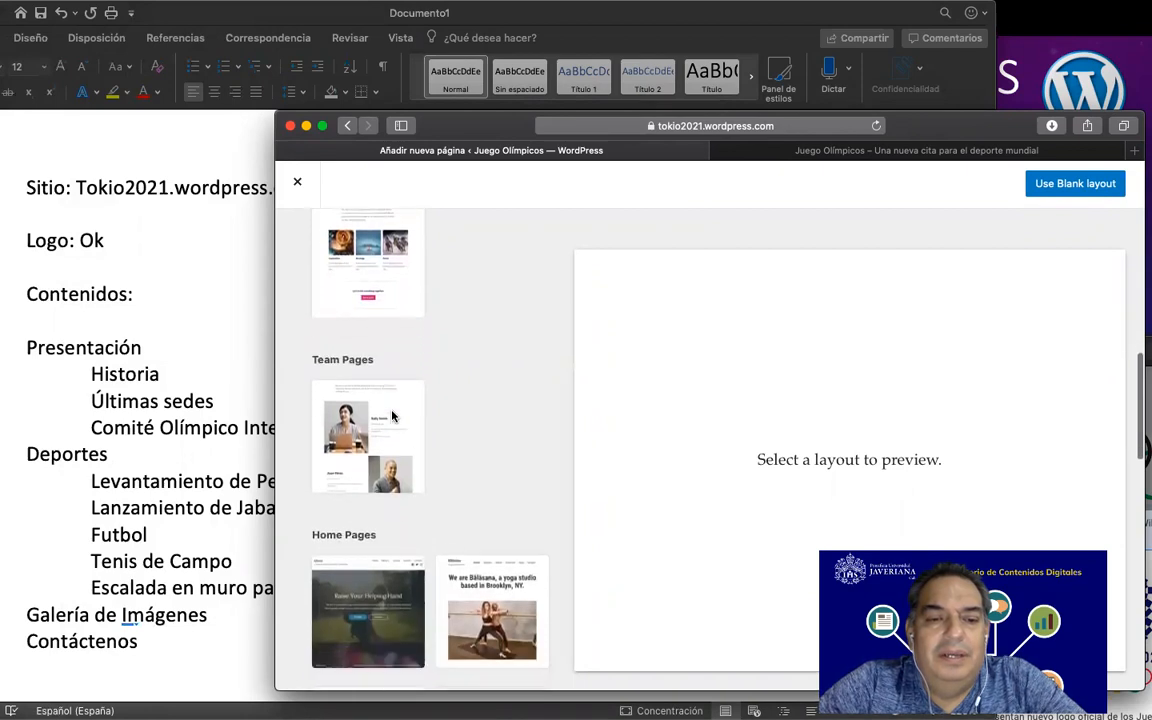
scroll(389, 402, "up", 3)
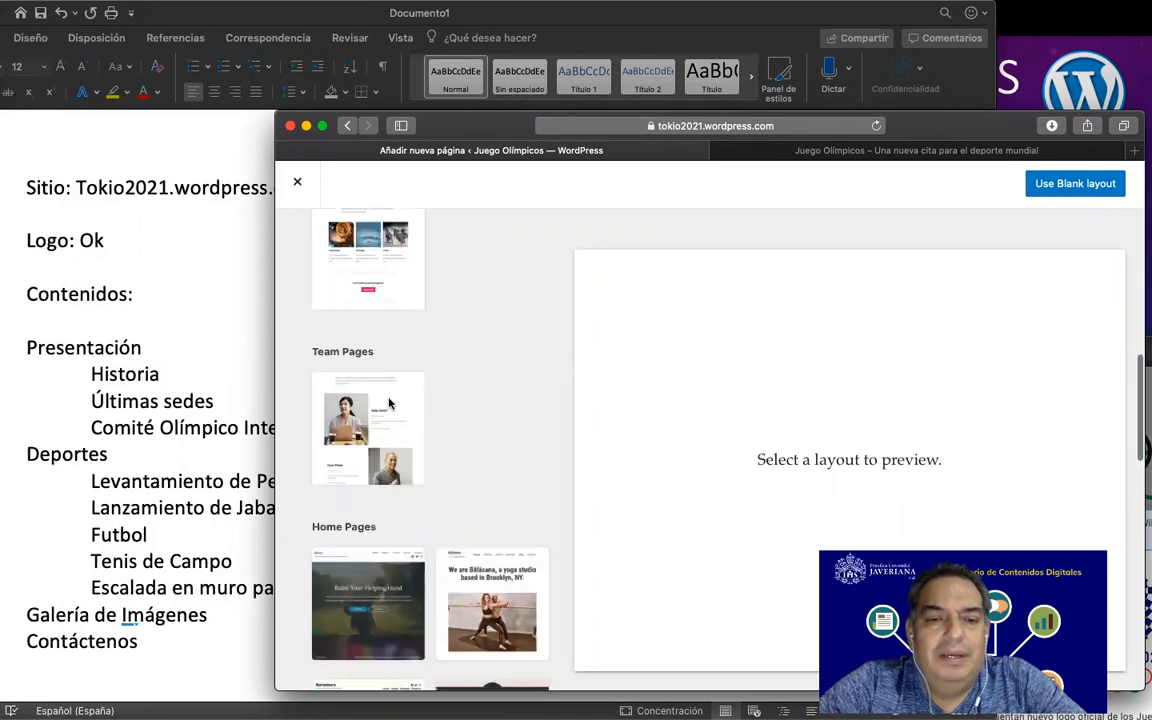
scroll(389, 419, "up", 10)
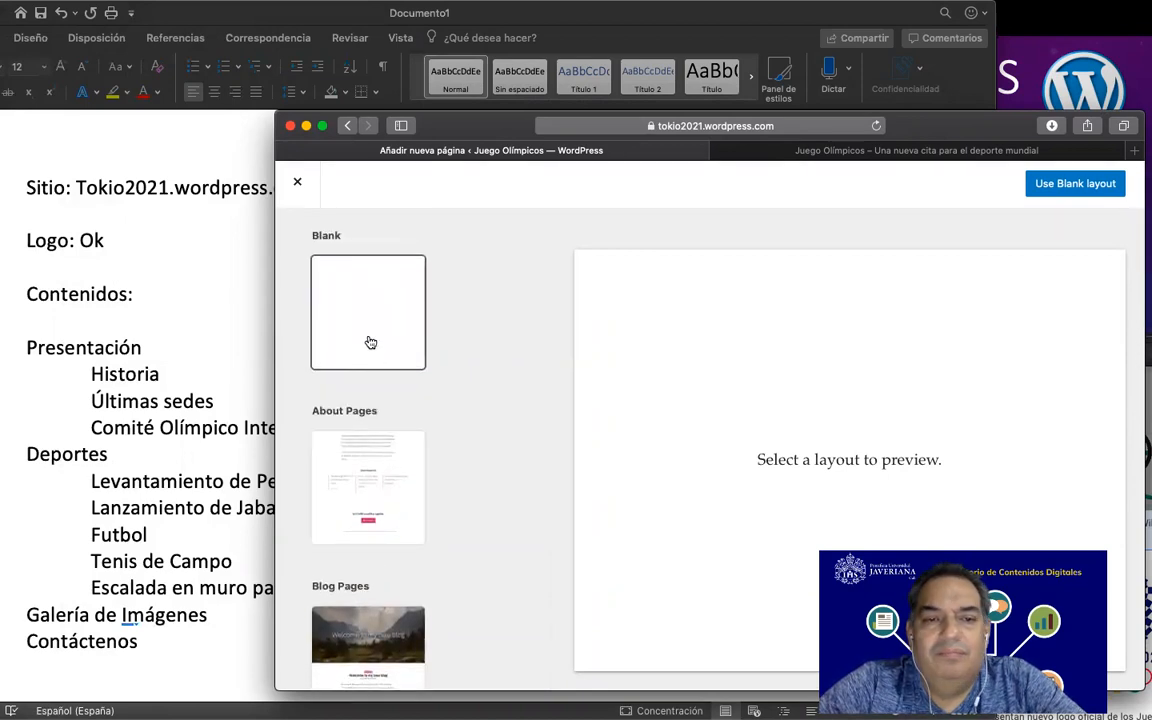
left_click(1071, 184)
Title the new page "Presentación"
left_click(610, 285)
type("Pre")
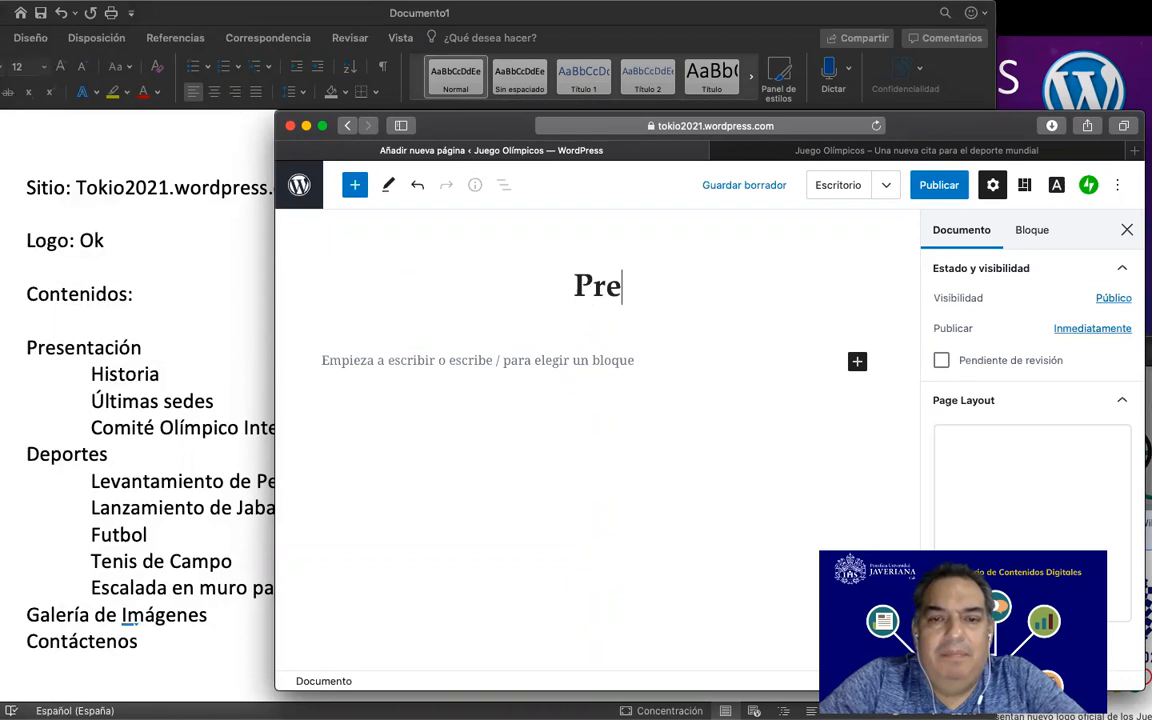
type("sentación")
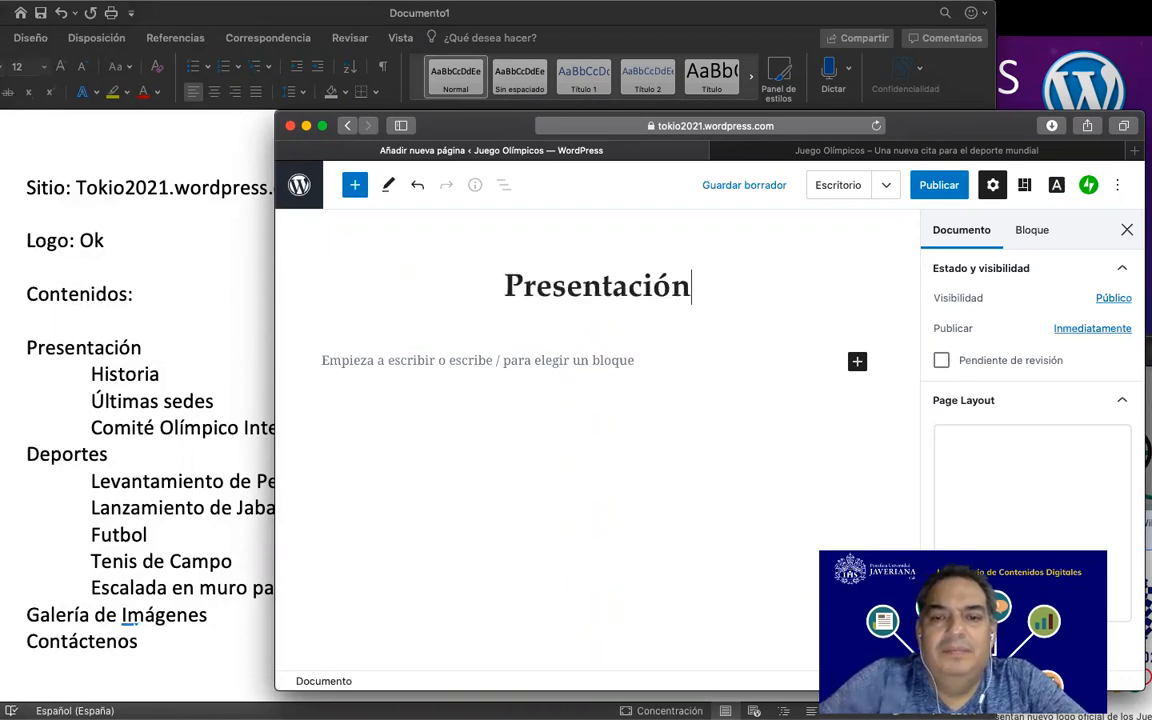
Add a paragraph block below the title reading "Los juegos olímpicos se realizarán en la ciudad de Tokio en el año 2021."
left_click(464, 362)
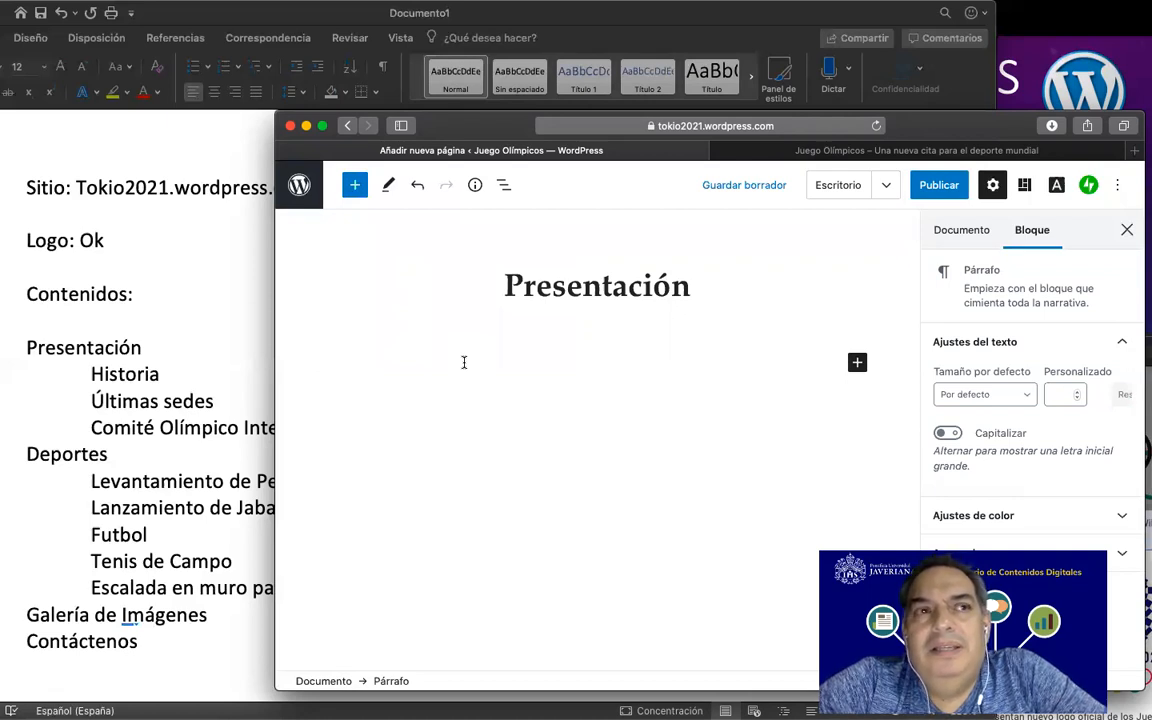
left_click(857, 363)
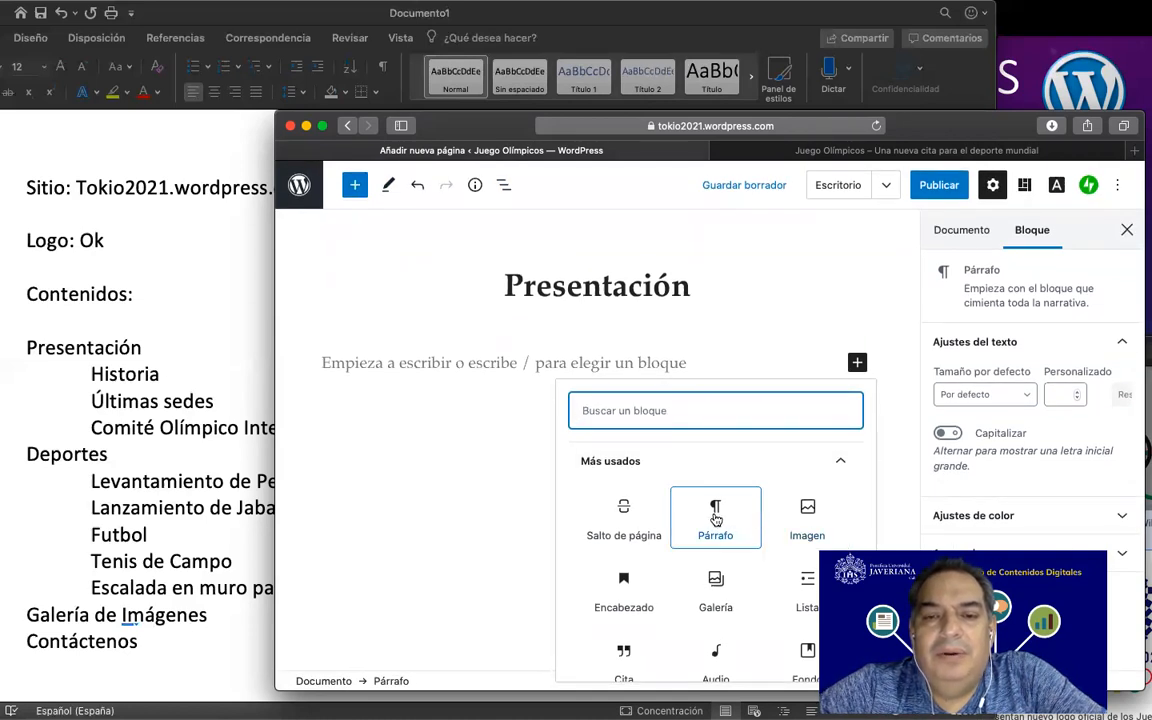
left_click(716, 519)
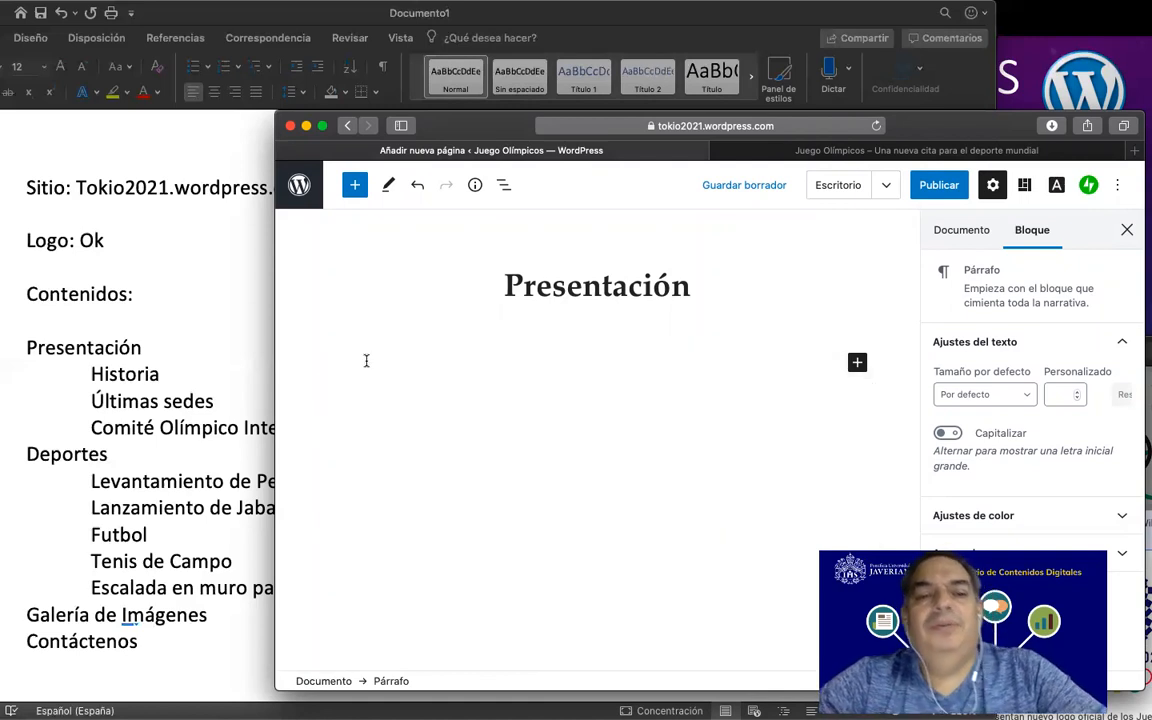
type("Los juegos oli")
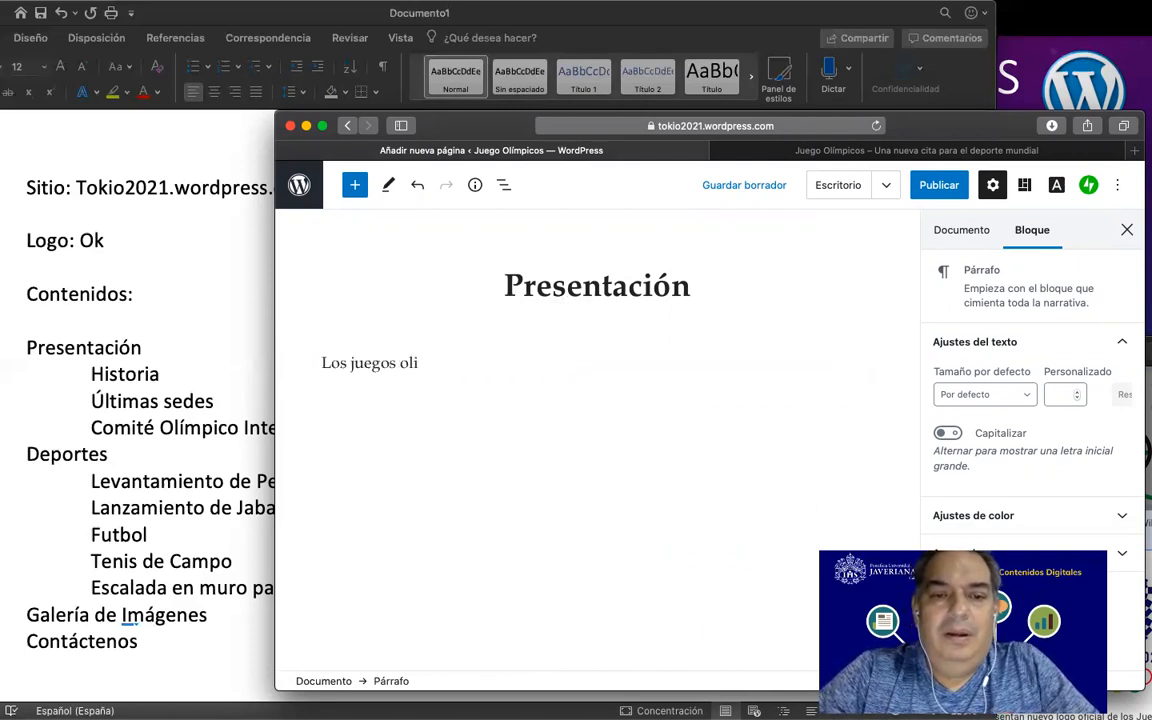
type("mpici")
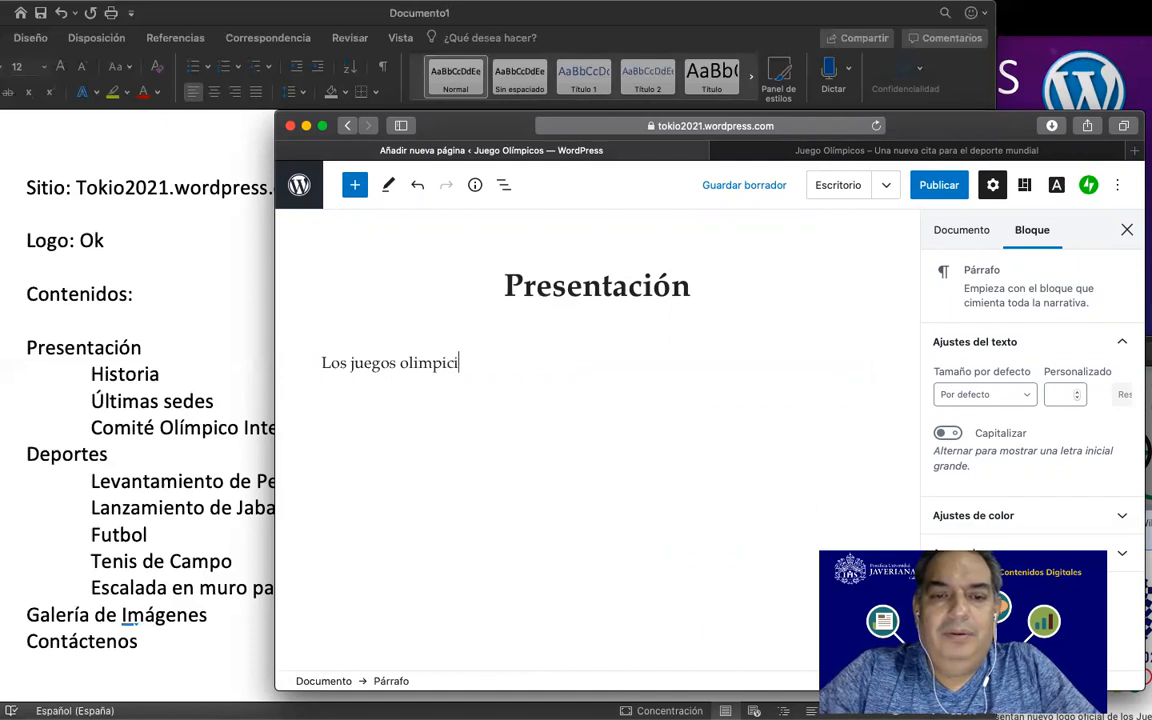
key("BackSpace")
type("os ")
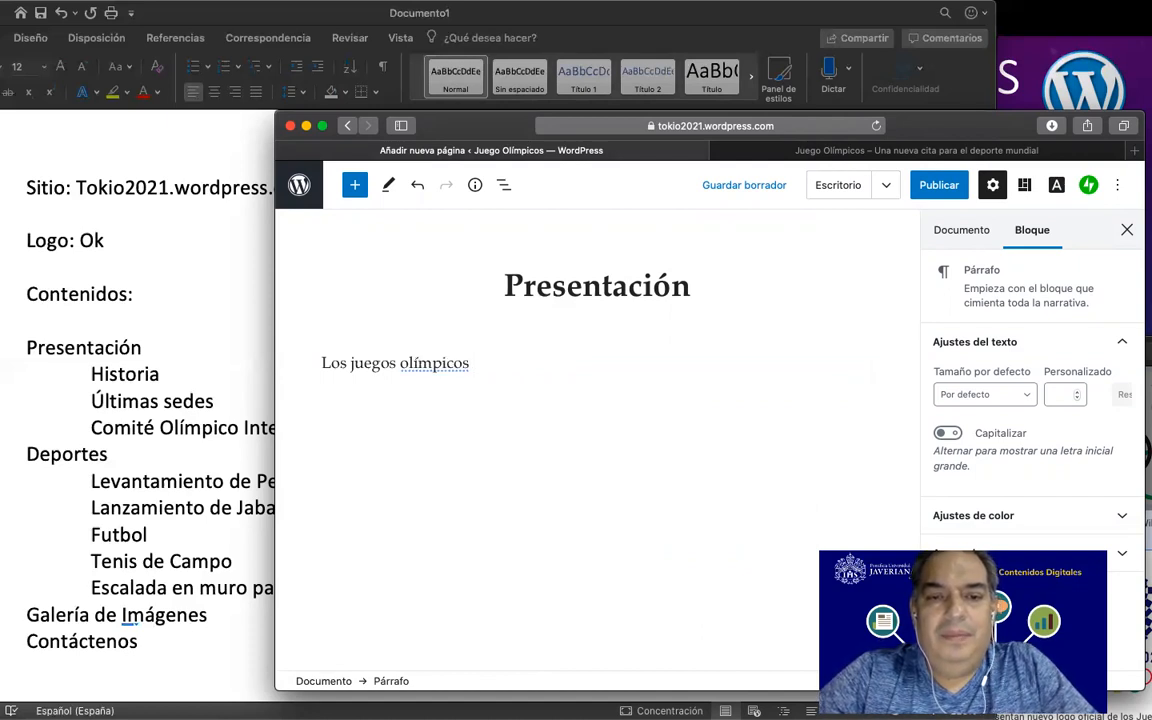
type("se realizar")
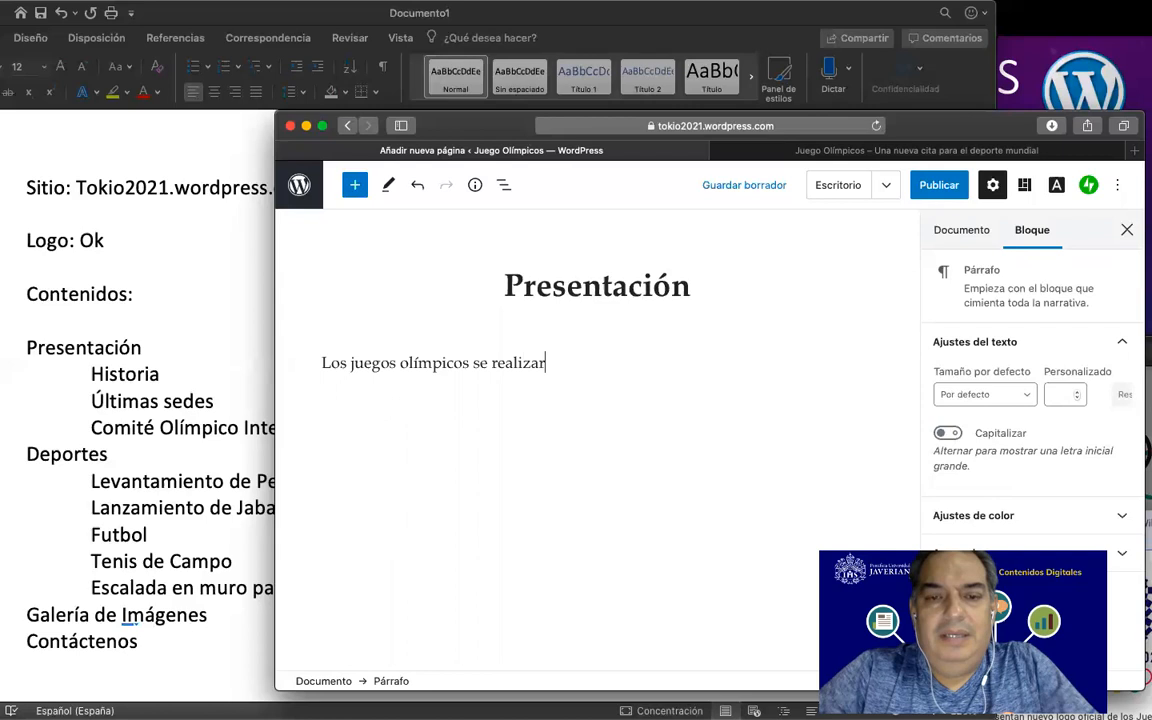
type("án en la ciudad de Tokio en el a")
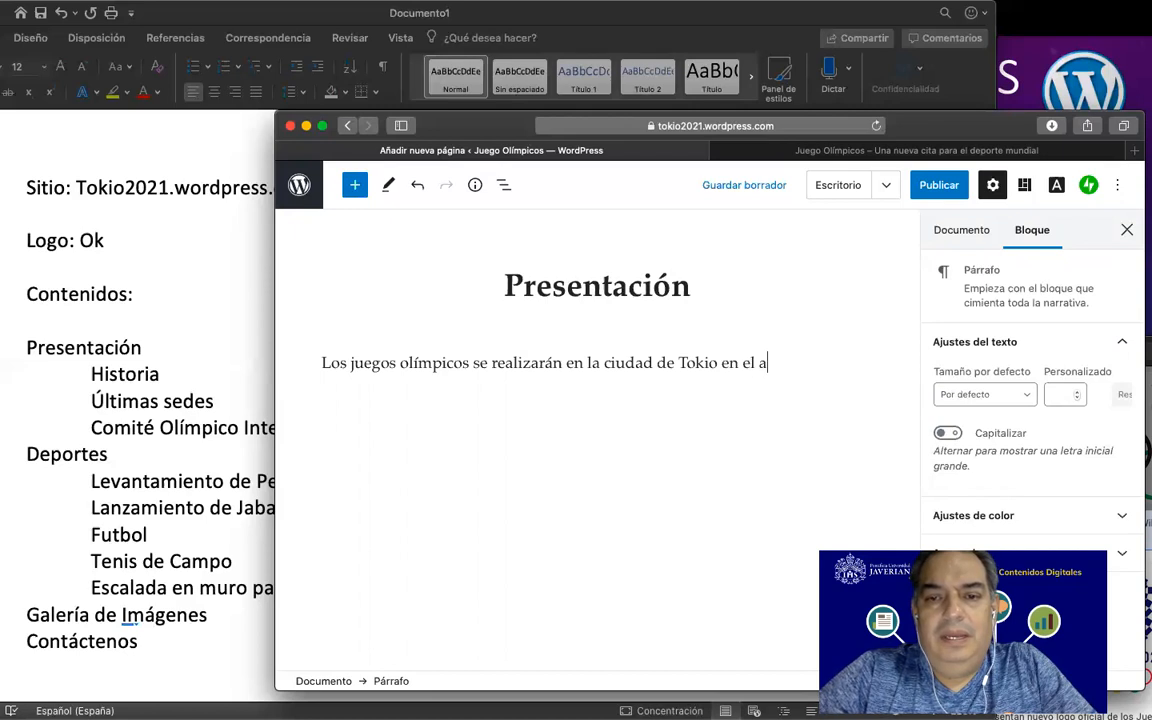
type("ño 2021.")
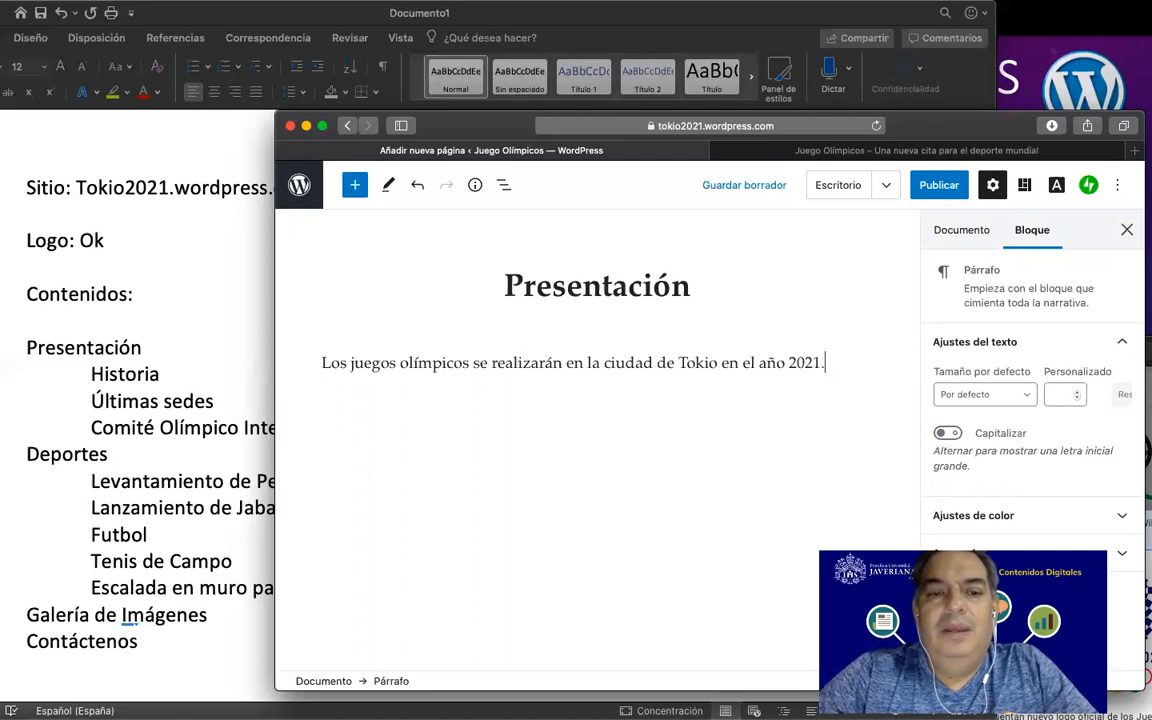
Start a new block below the paragraph and browse the available block types and categories for it
key("Return")
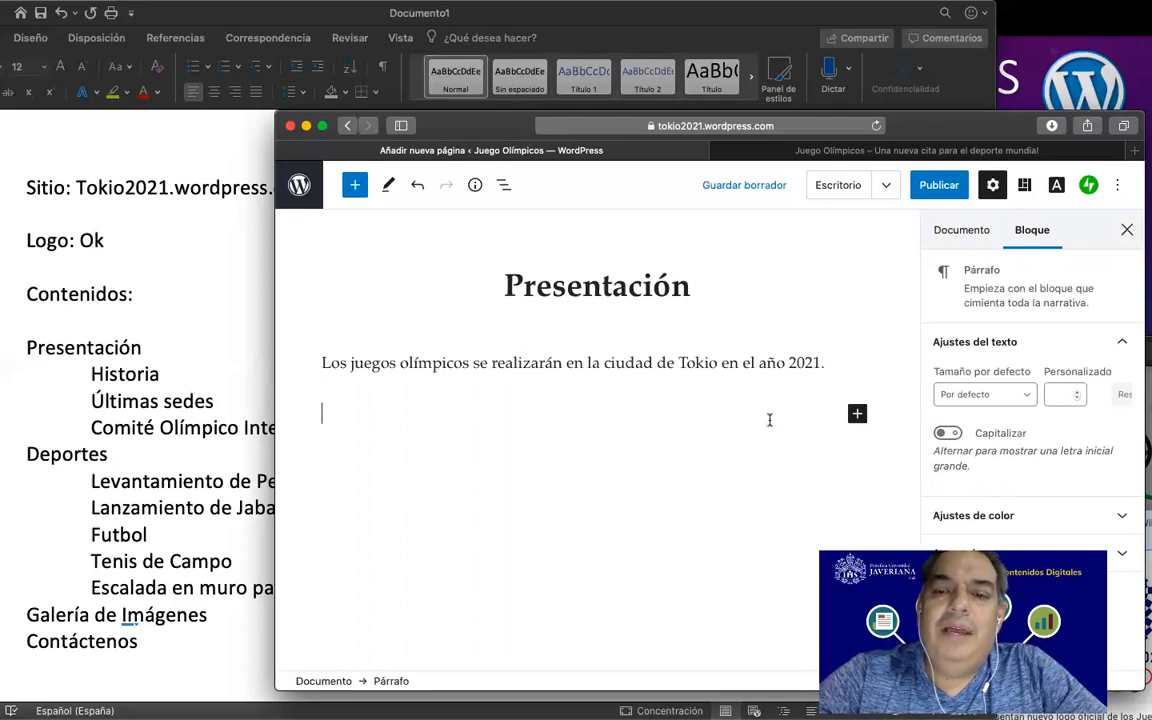
left_click(857, 414)
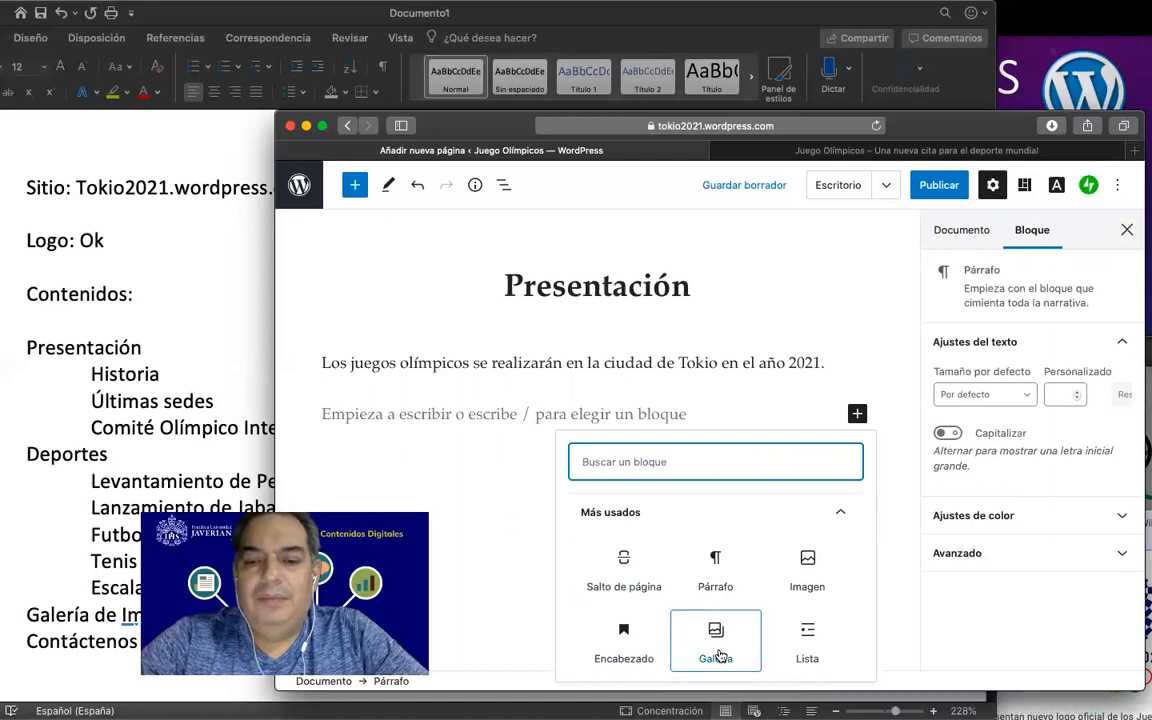
scroll(722, 654, "down", 3)
scroll(724, 653, "down", 4)
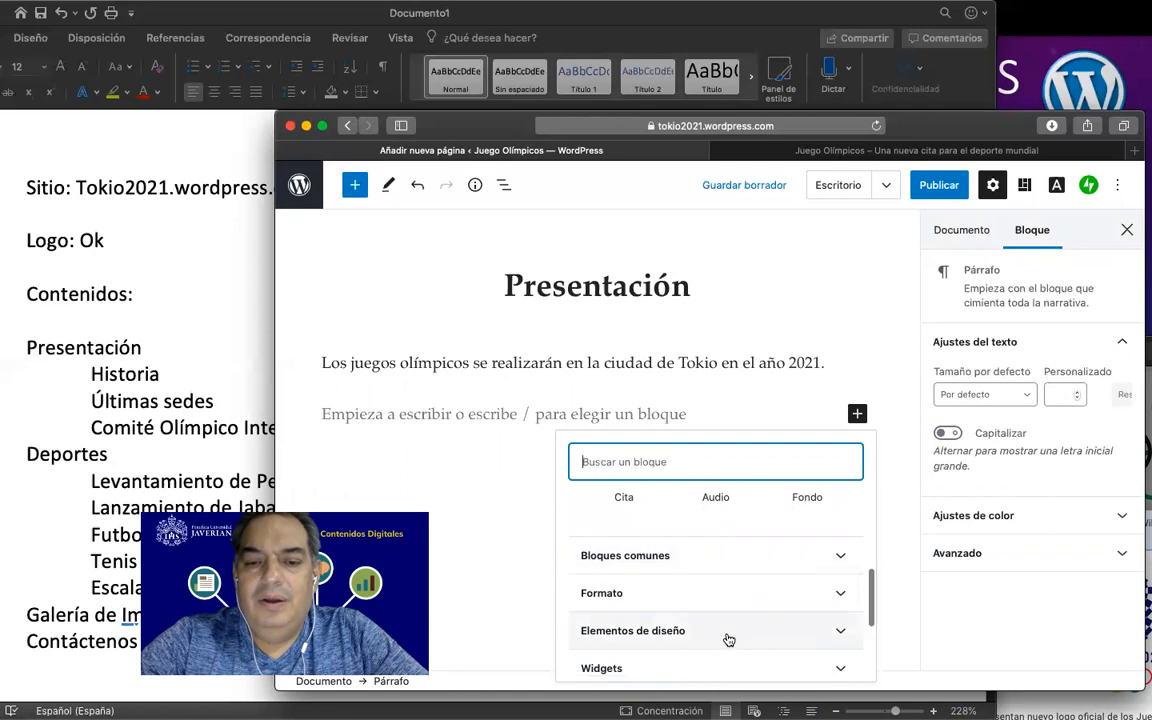
Insert an Imagen block from the common blocks below the introductory paragraph of the Presentación page
left_click(836, 555)
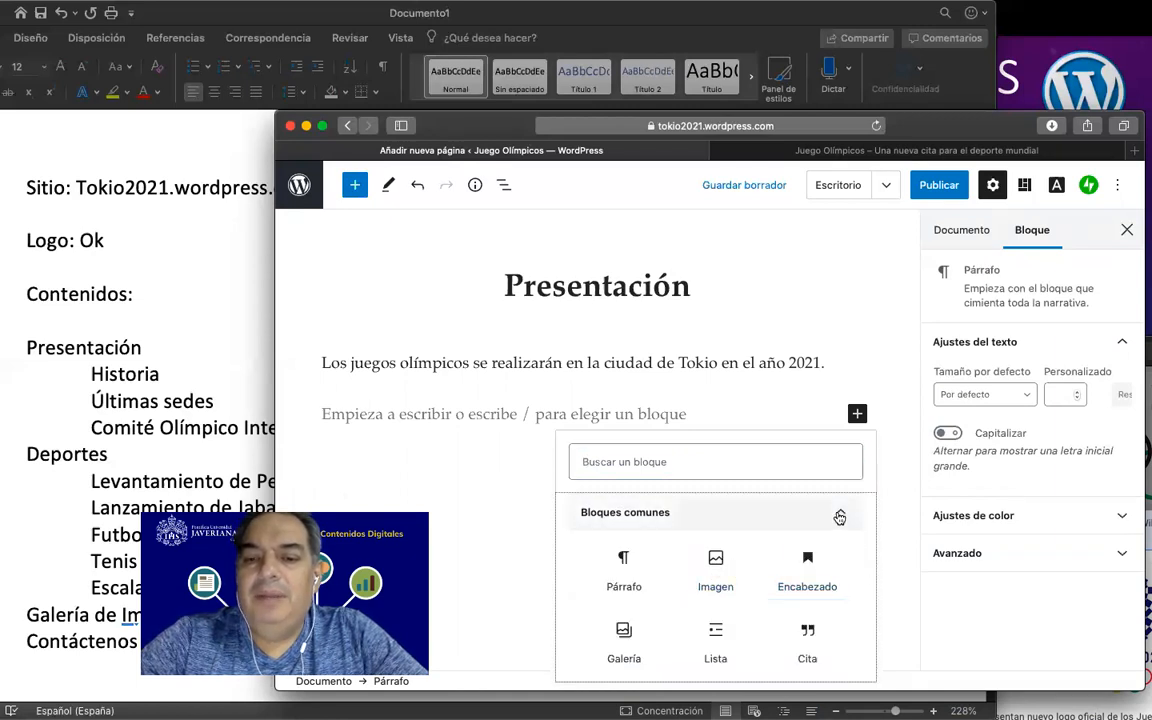
left_click(838, 514)
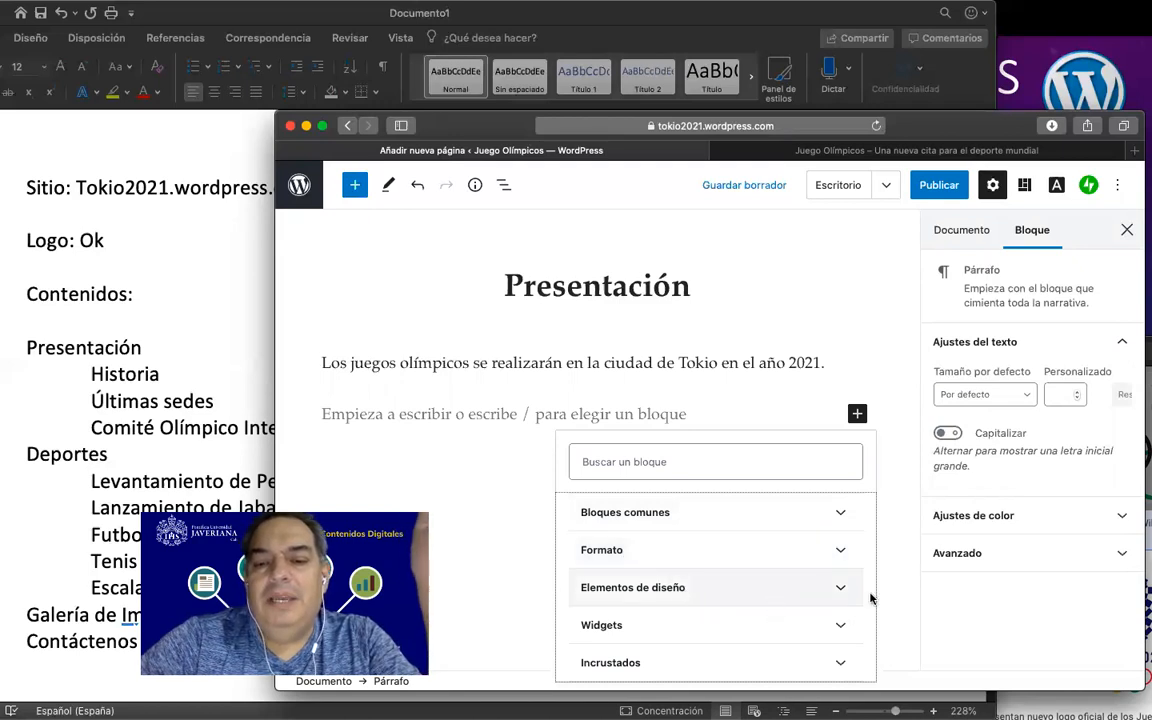
scroll(835, 595, "up", 2)
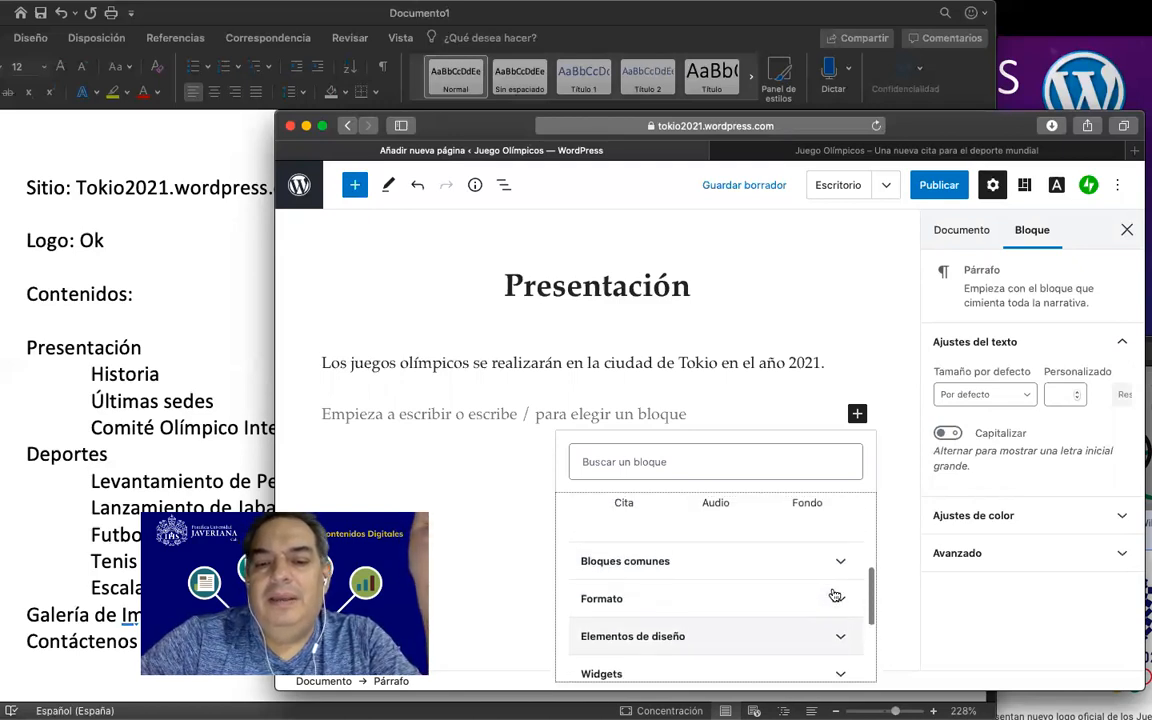
left_click(840, 563)
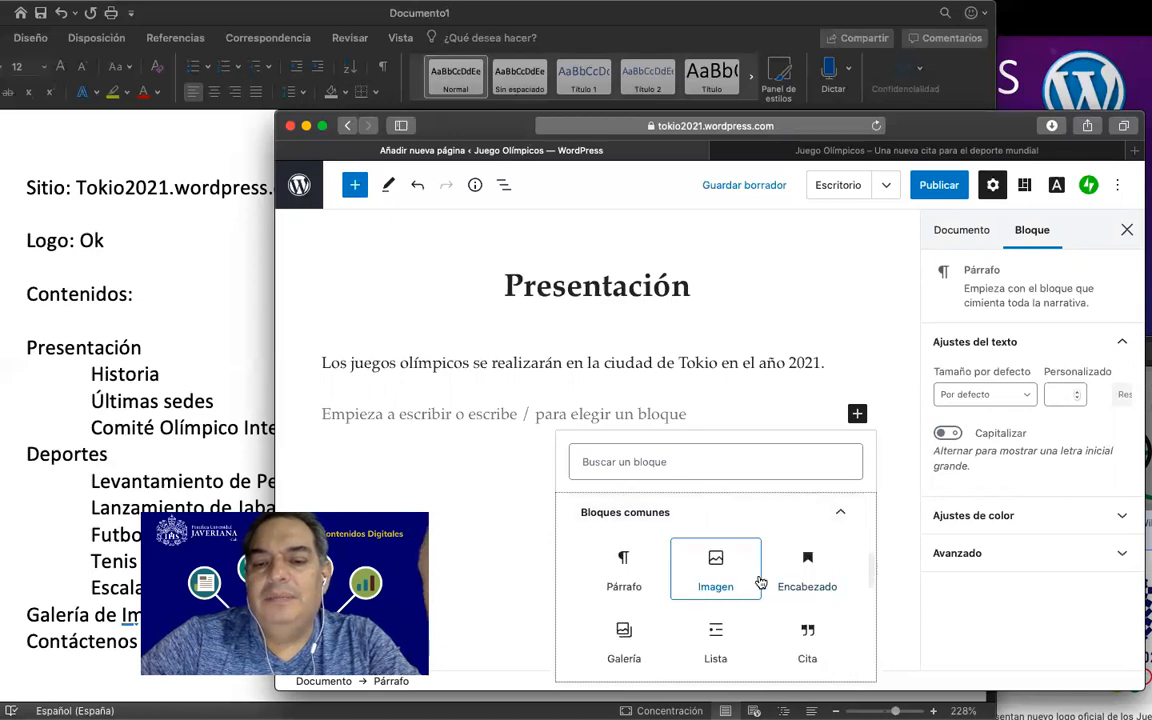
scroll(716, 629, "down", 3)
scroll(720, 630, "up", 3)
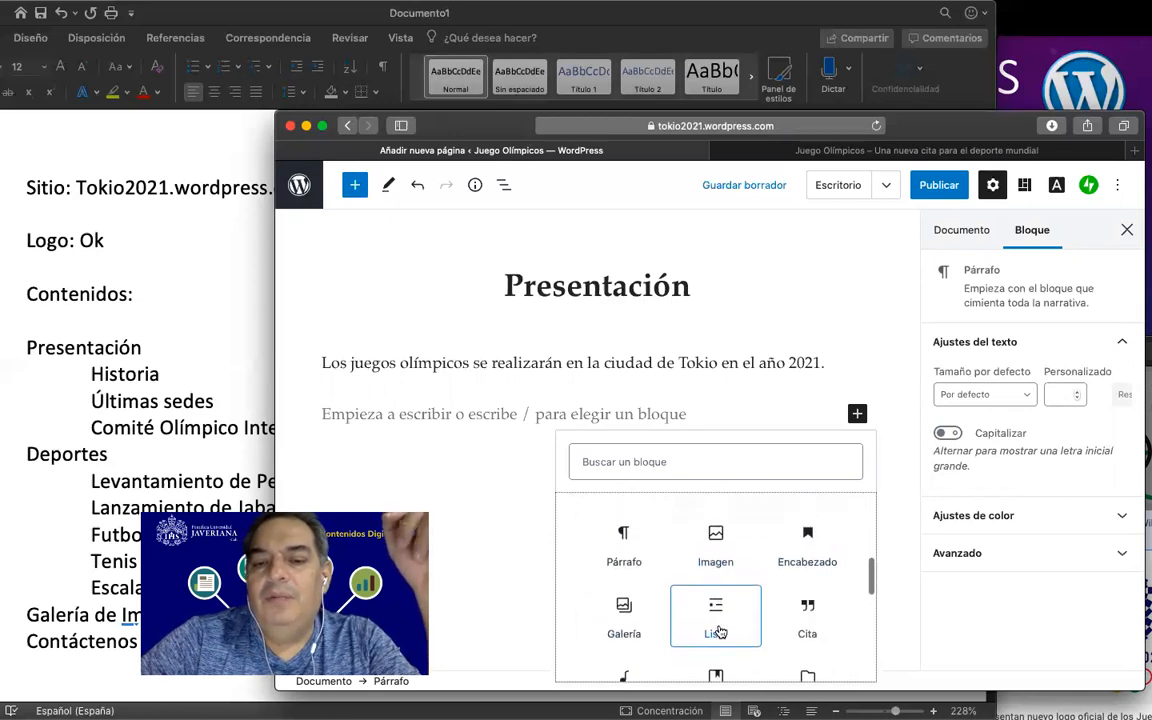
left_click(716, 542)
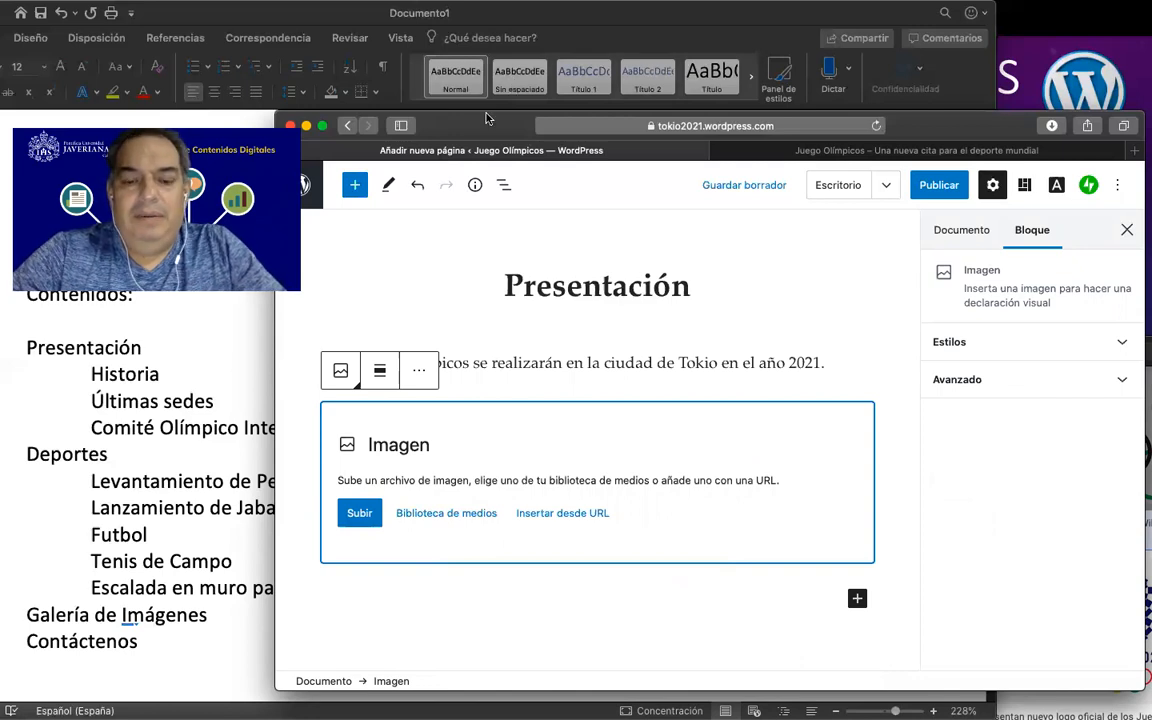
Open Google in a new browser window and run an image search for "deporte olímpico"
key("super+n")
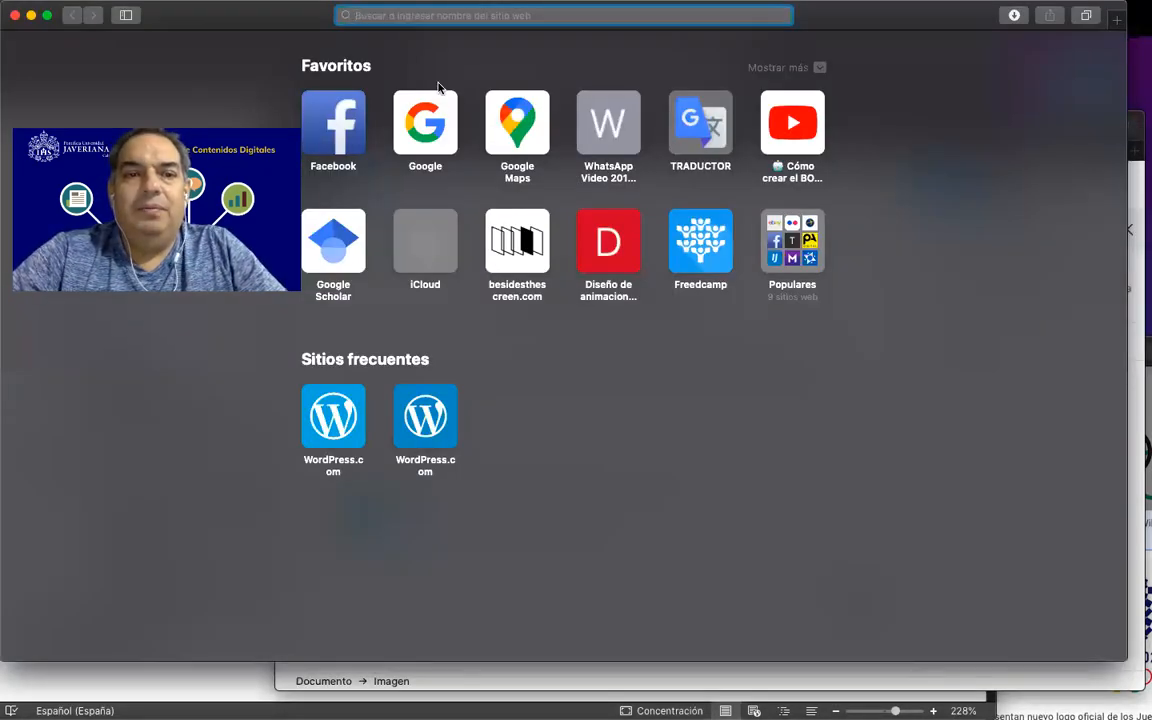
left_click(426, 110)
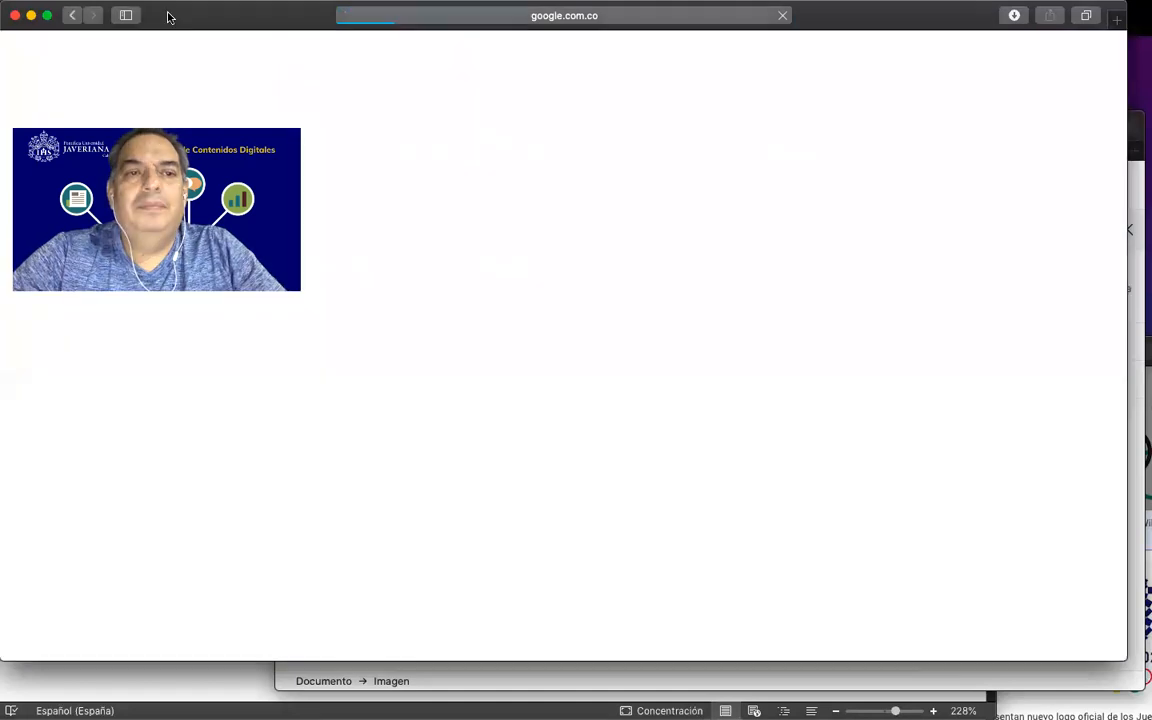
left_click_drag(170, 17, 303, 76)
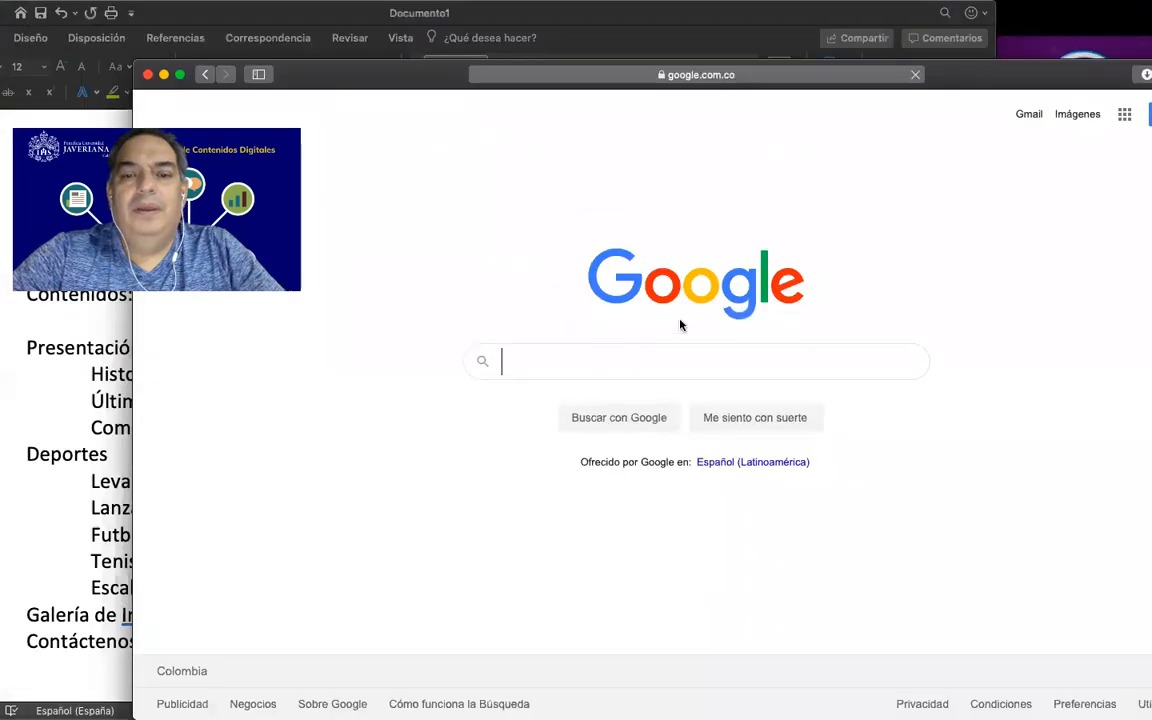
left_click(528, 383)
type("deporte o")
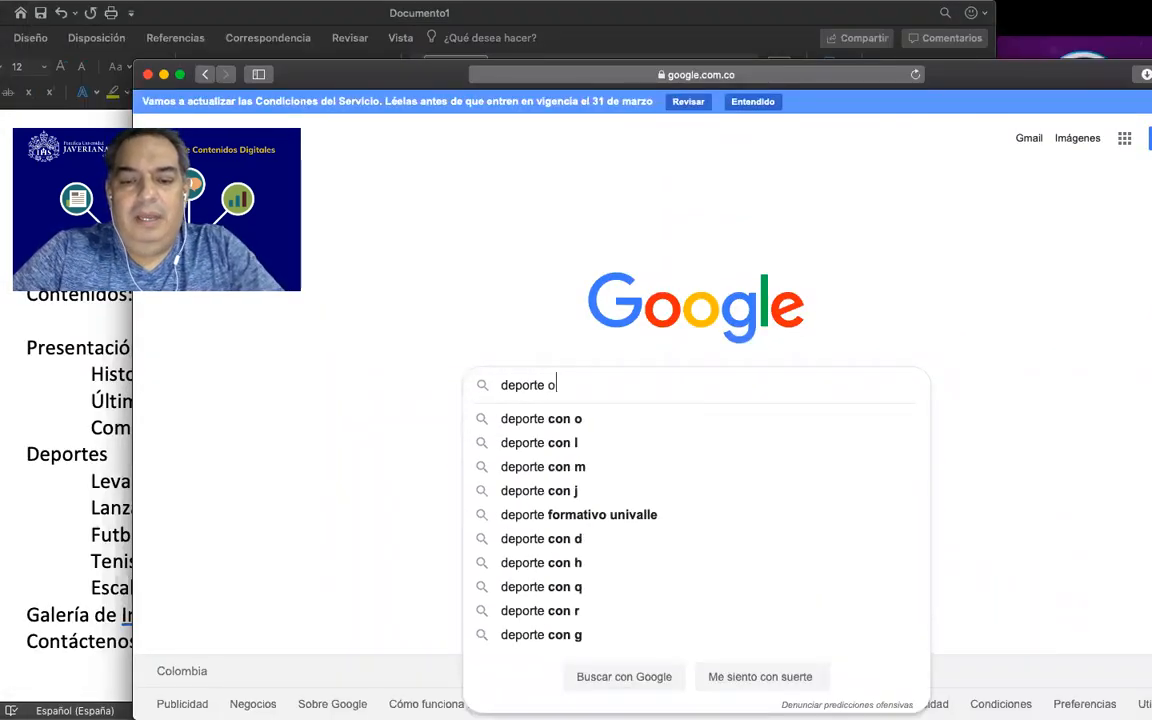
type("límpico")
key("Return")
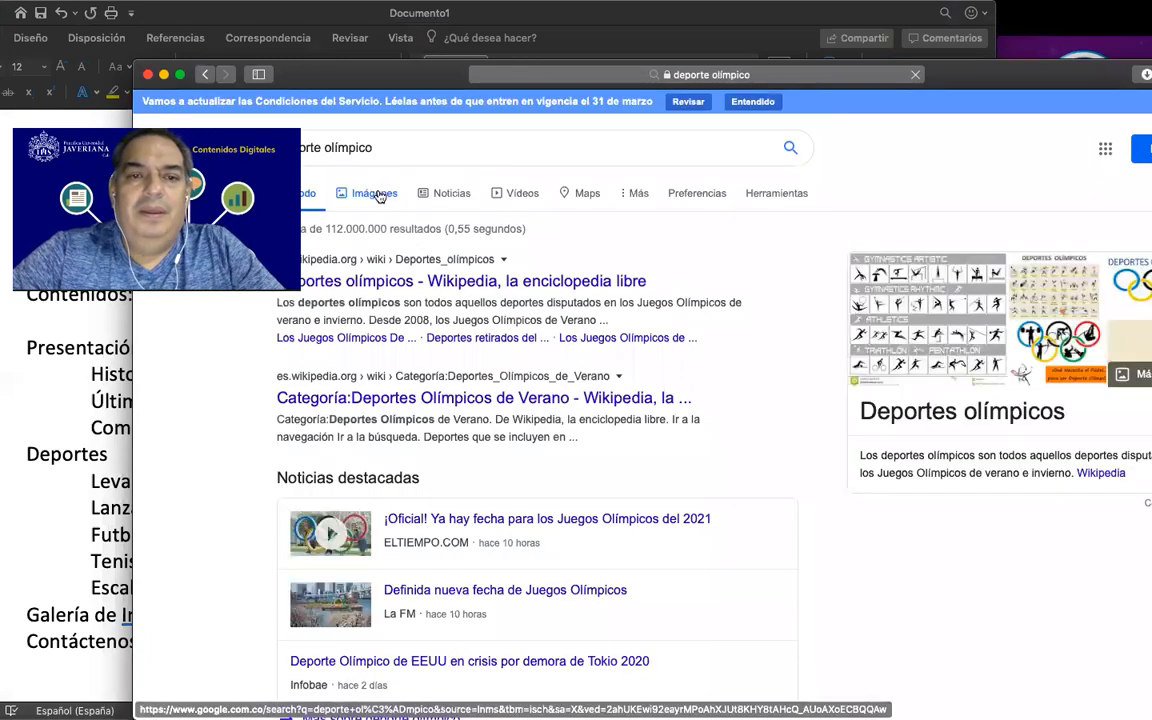
left_click(378, 194)
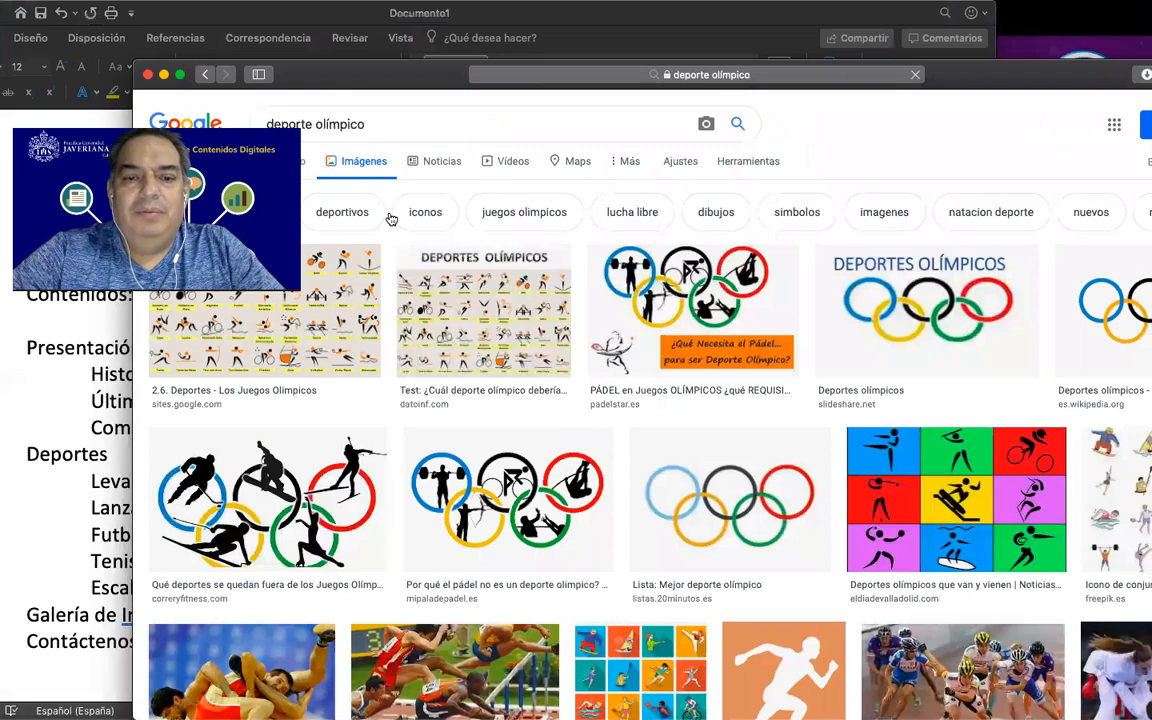
Browse the Olympic sport image results for a picture suitable for the Presentación page
scroll(510, 485, "down", 5)
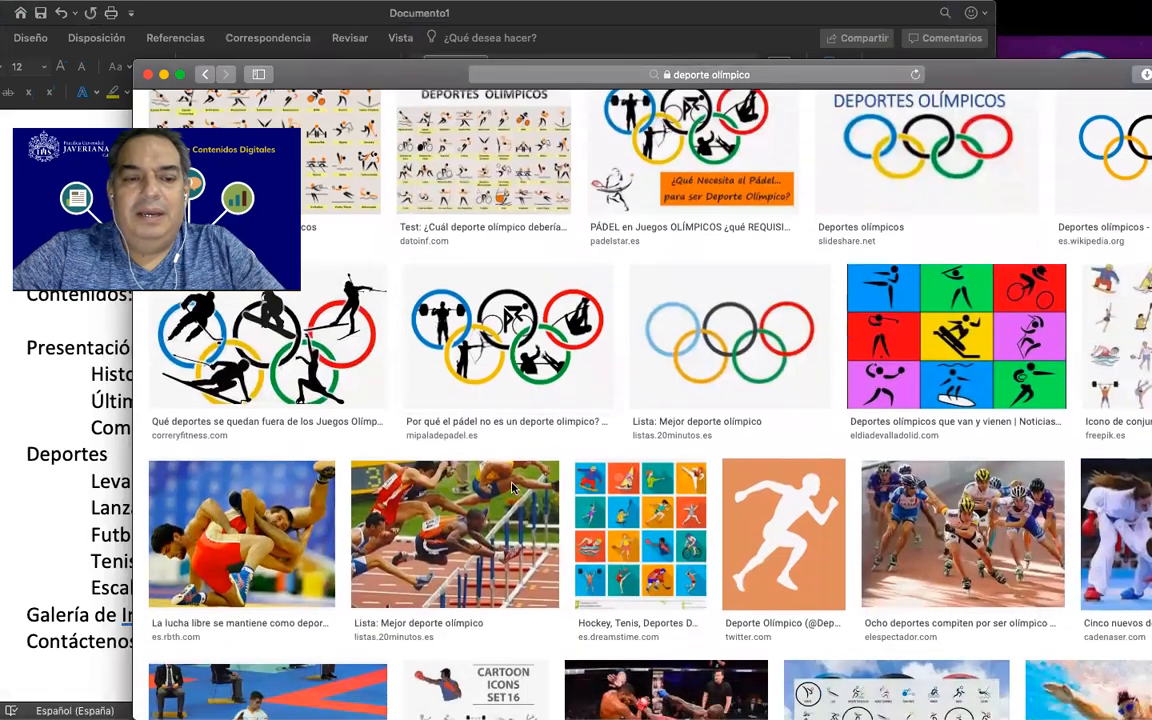
scroll(512, 488, "up", 2)
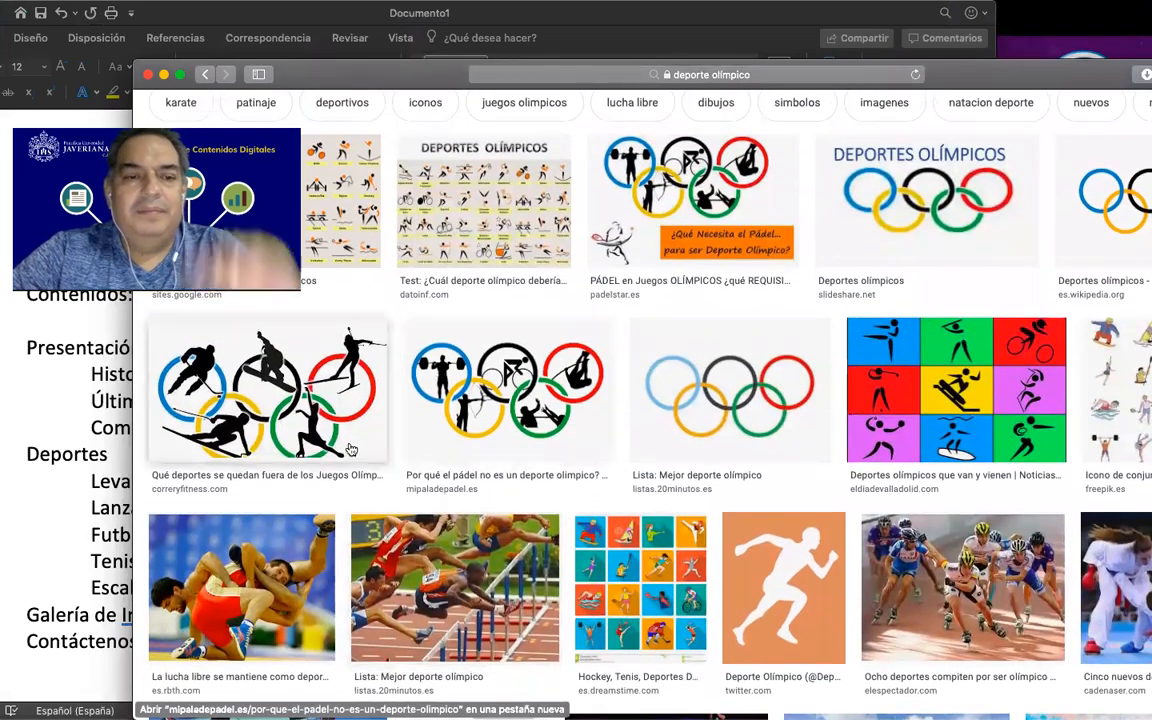
scroll(313, 428, "down", 2)
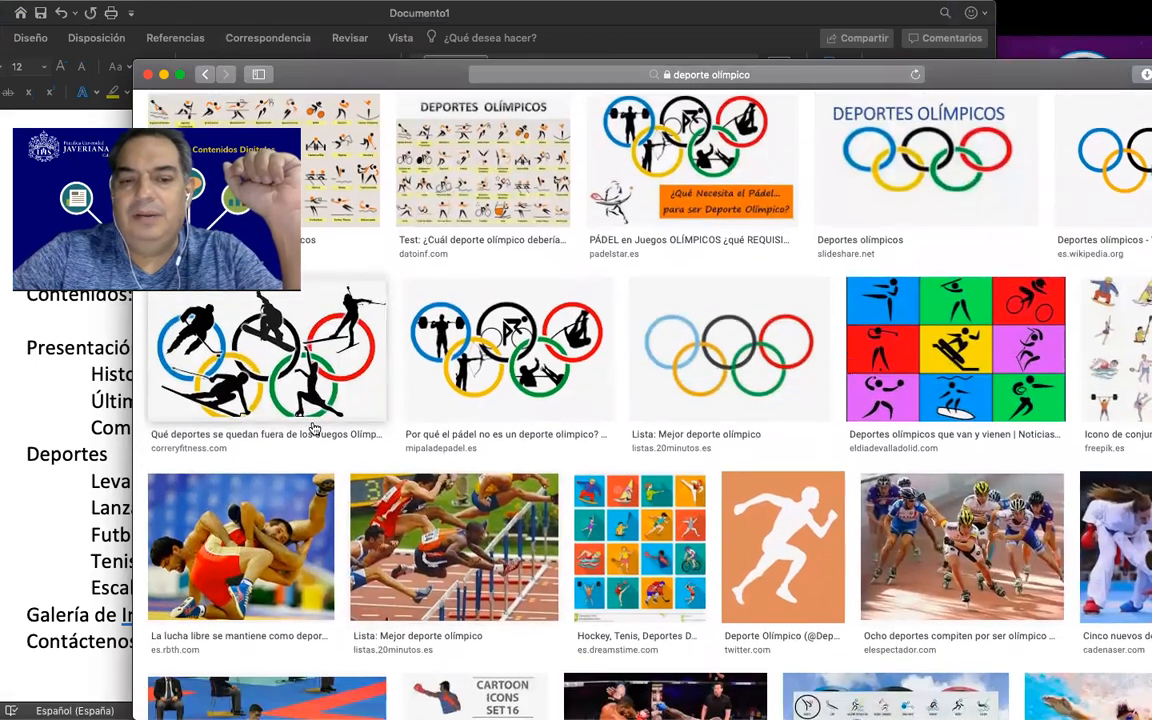
scroll(313, 428, "down", 10)
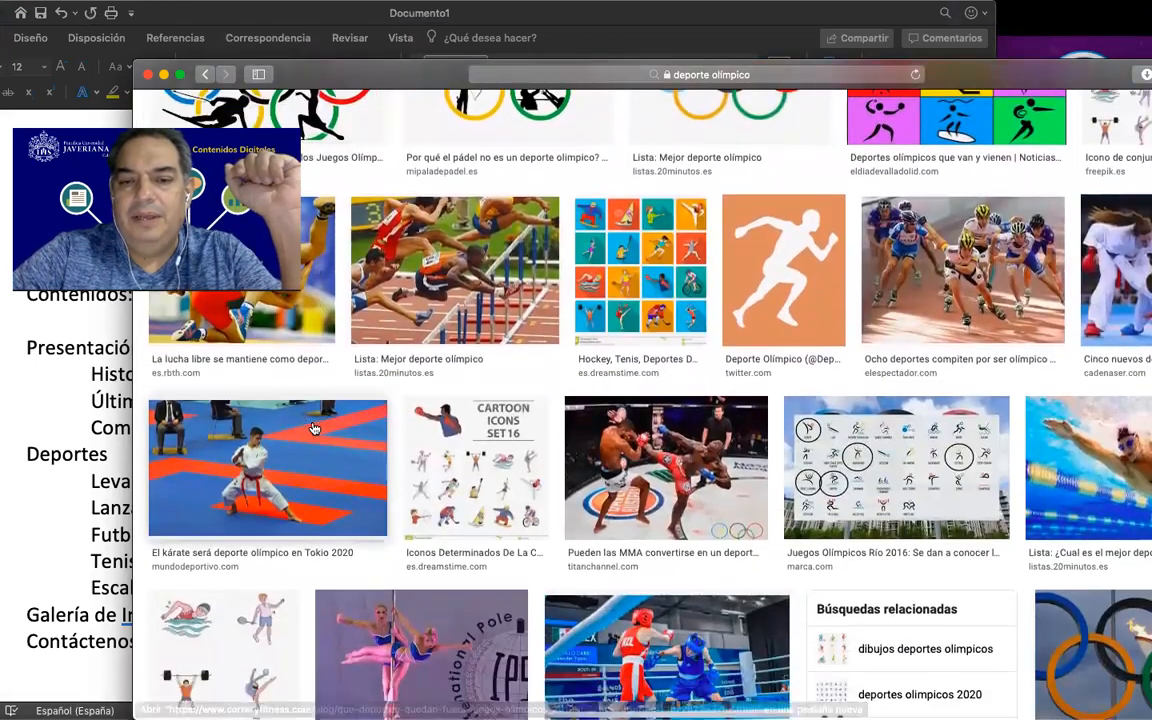
scroll(323, 454, "down", 6)
scroll(340, 480, "down", 4)
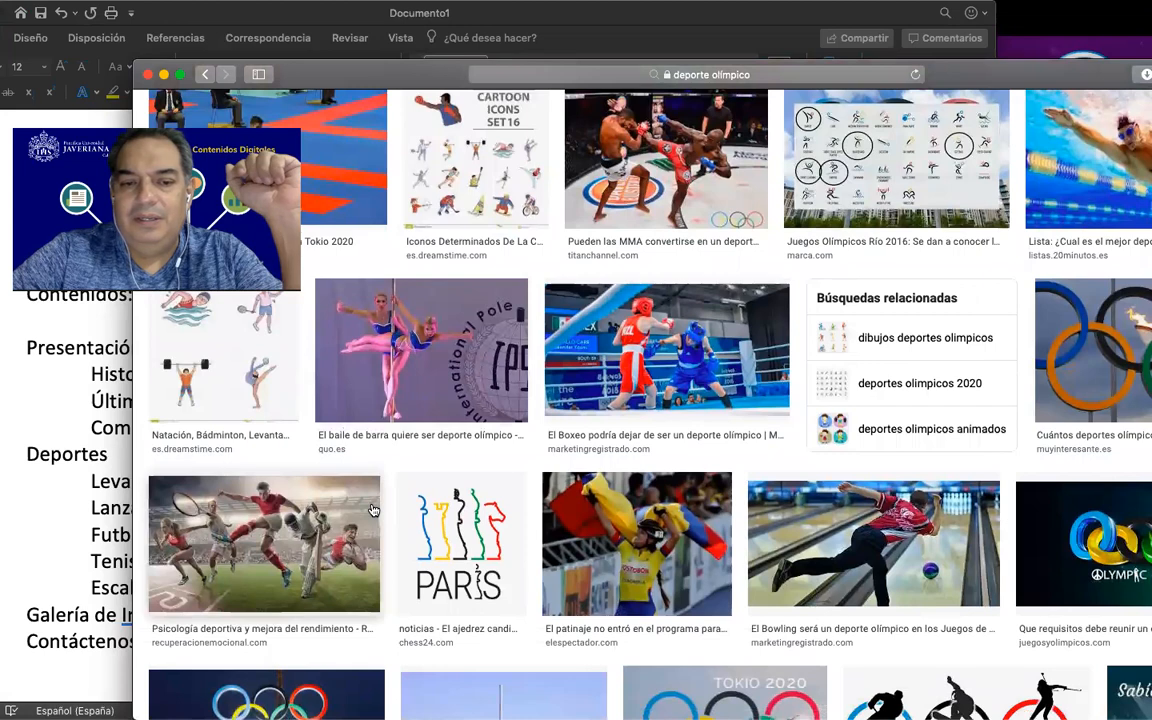
scroll(372, 510, "down", 7)
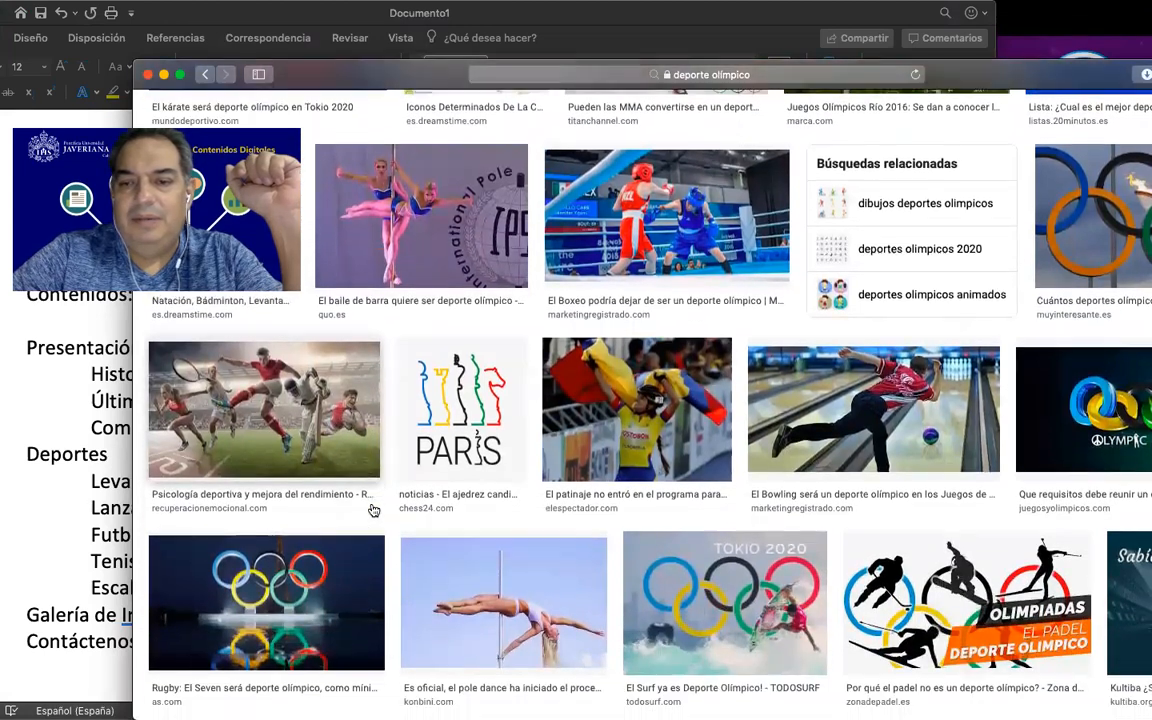
scroll(372, 510, "down", 3)
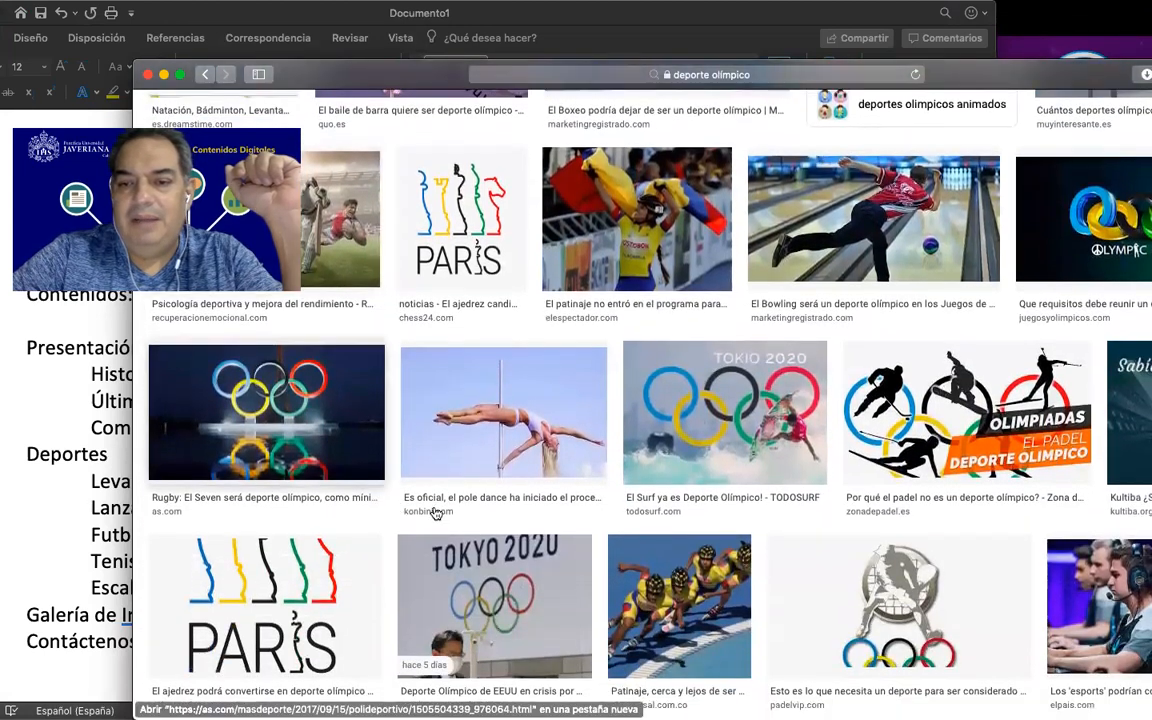
scroll(443, 516, "down", 5)
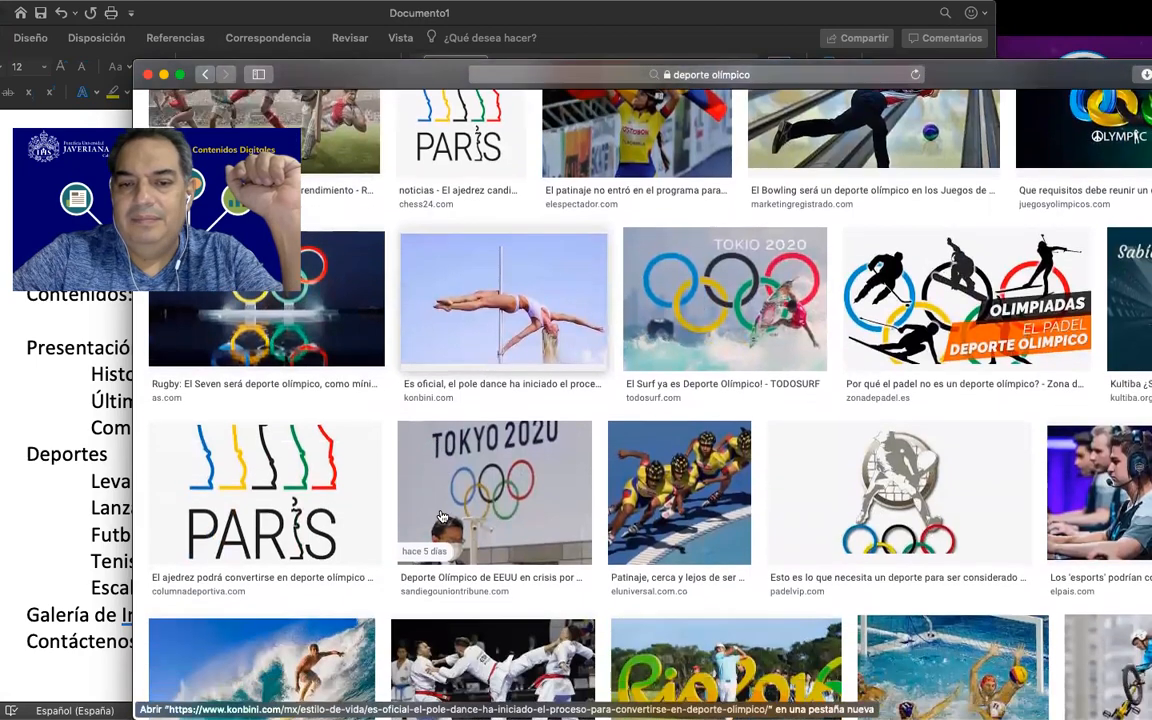
scroll(535, 471, "down", 12)
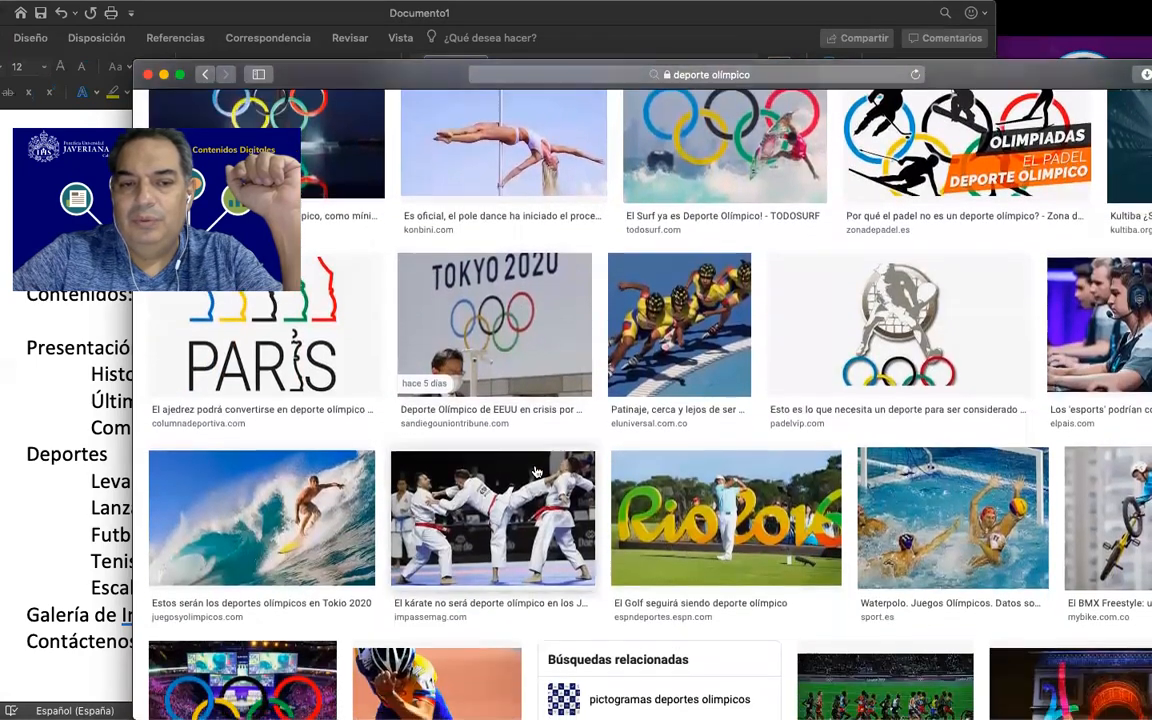
scroll(536, 471, "down", 10)
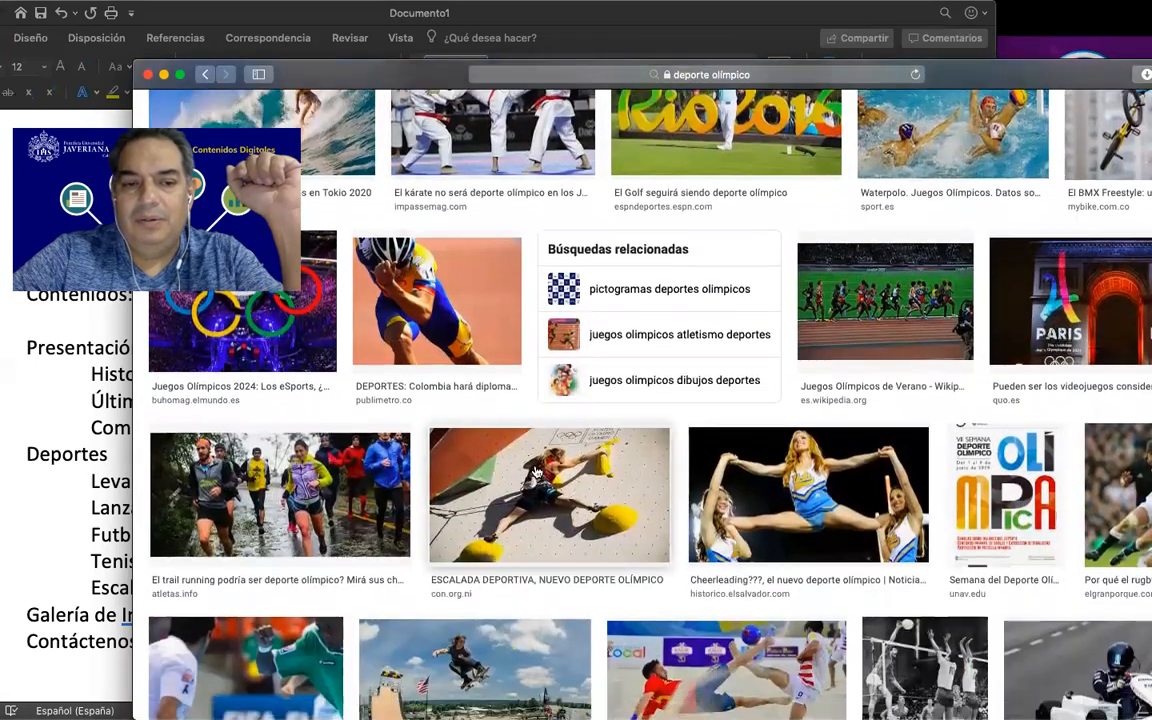
scroll(536, 471, "down", 11)
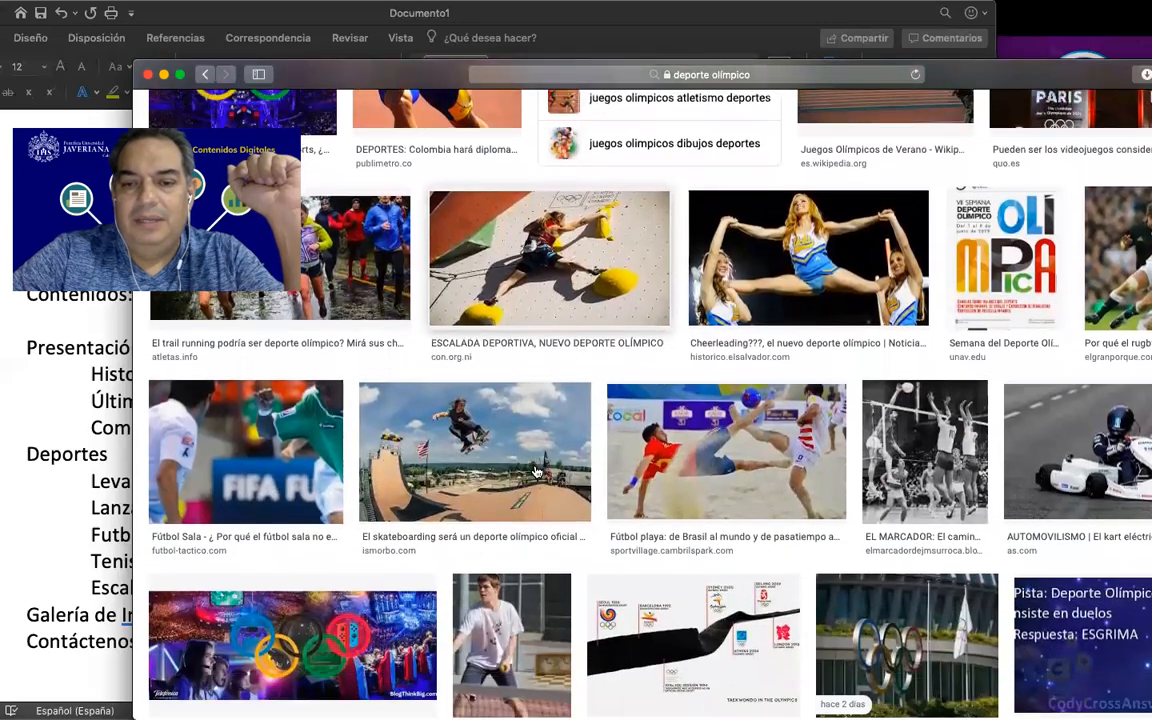
scroll(536, 471, "down", 3)
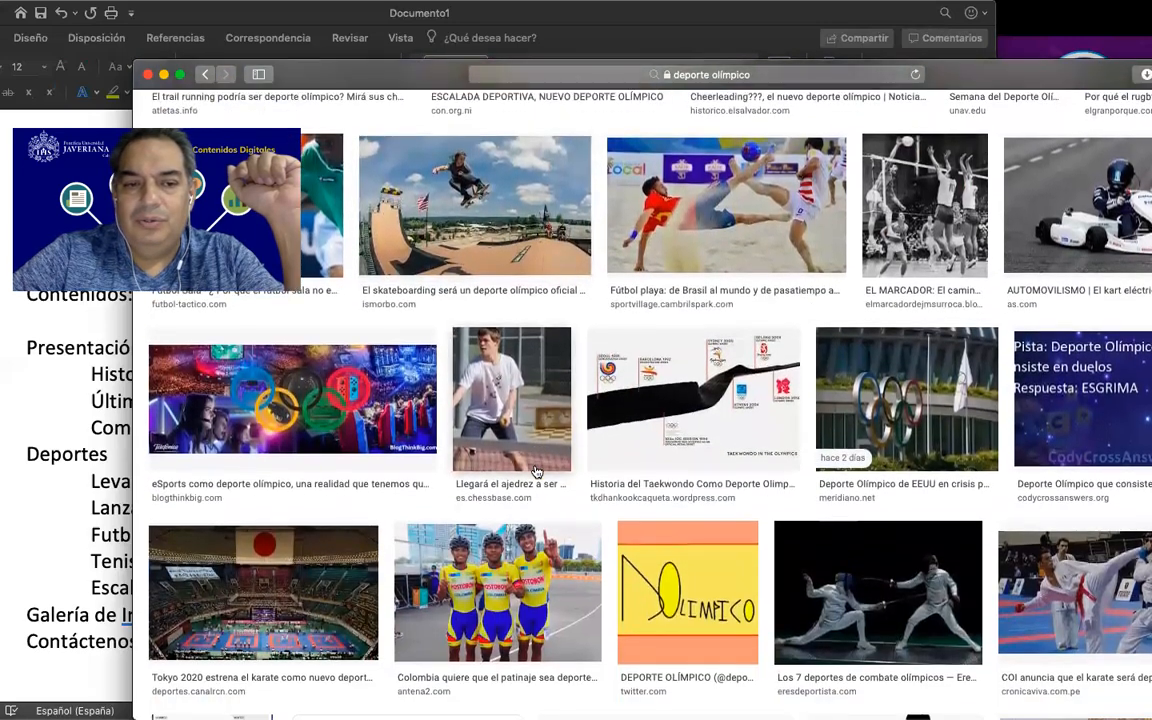
scroll(536, 471, "down", 7)
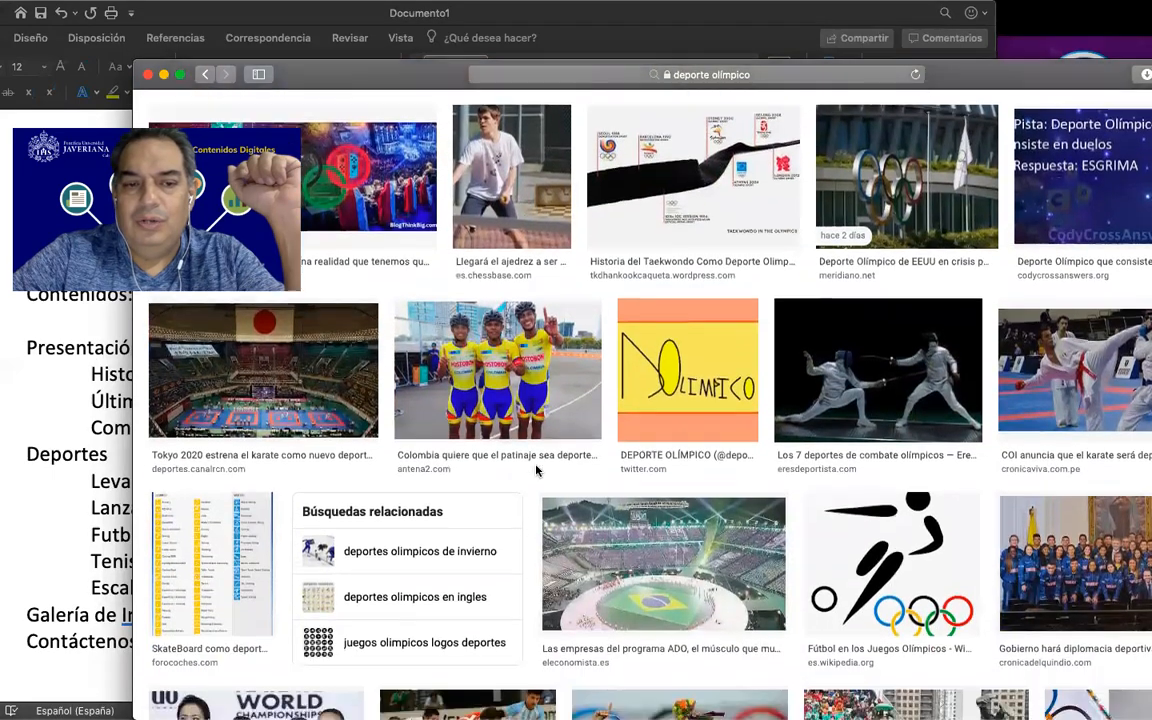
scroll(537, 471, "down", 8)
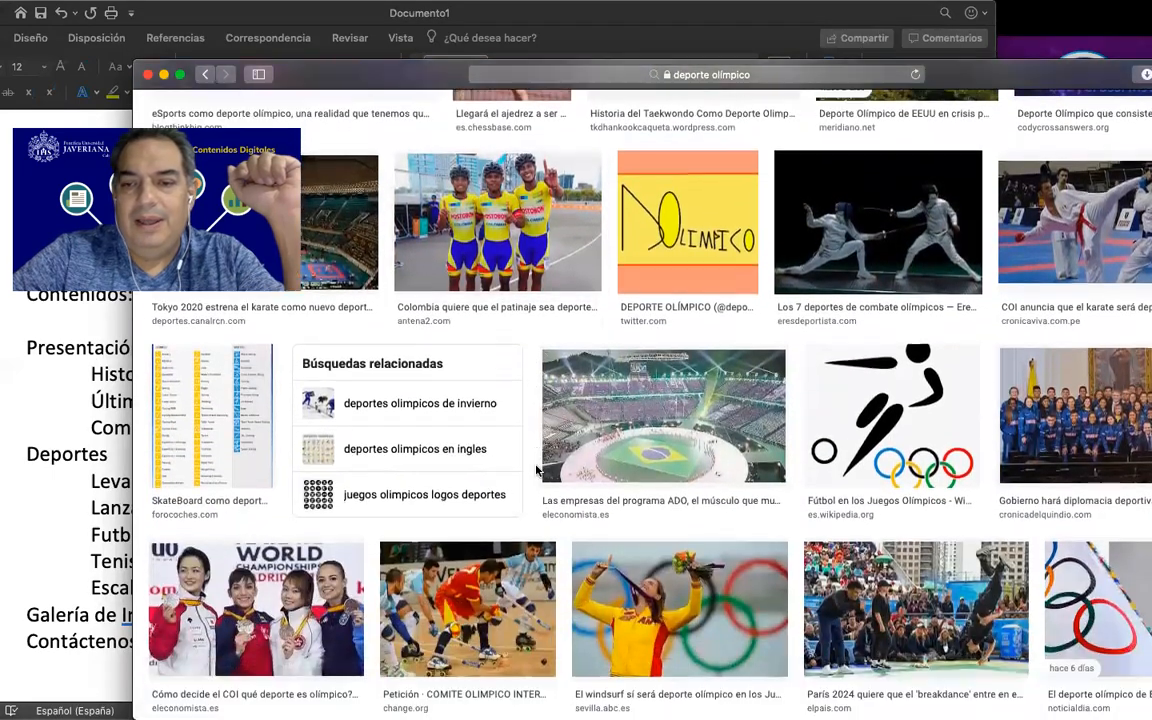
scroll(537, 471, "down", 15)
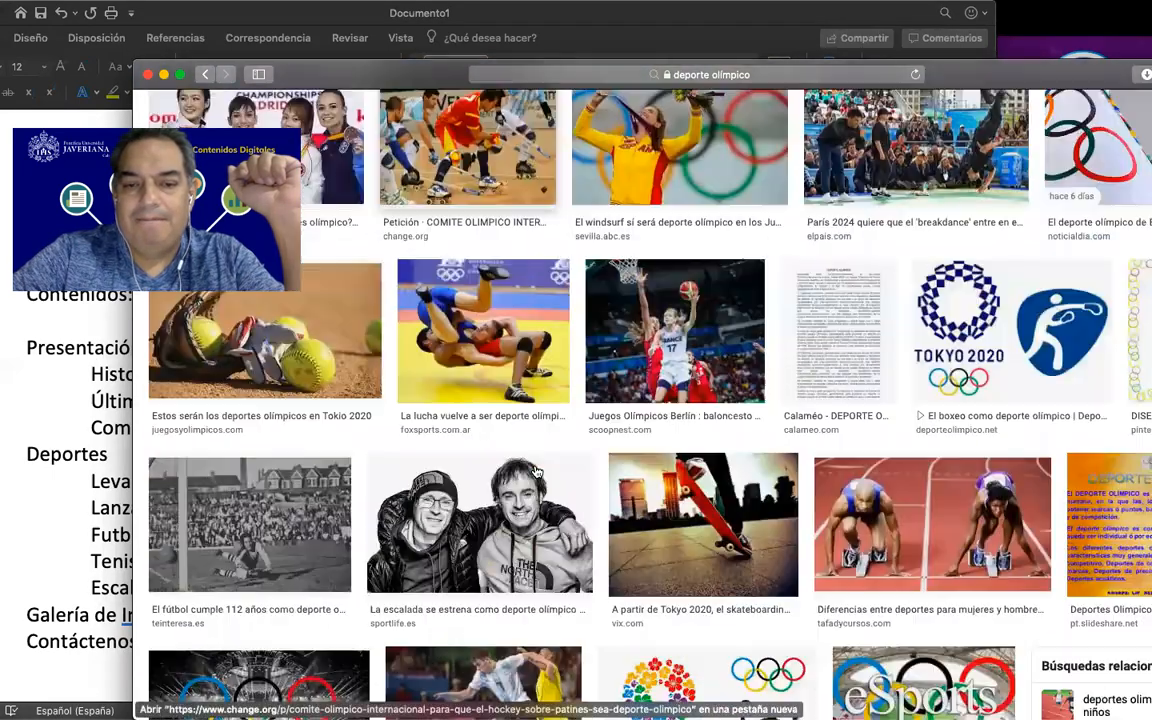
scroll(536, 471, "down", 9)
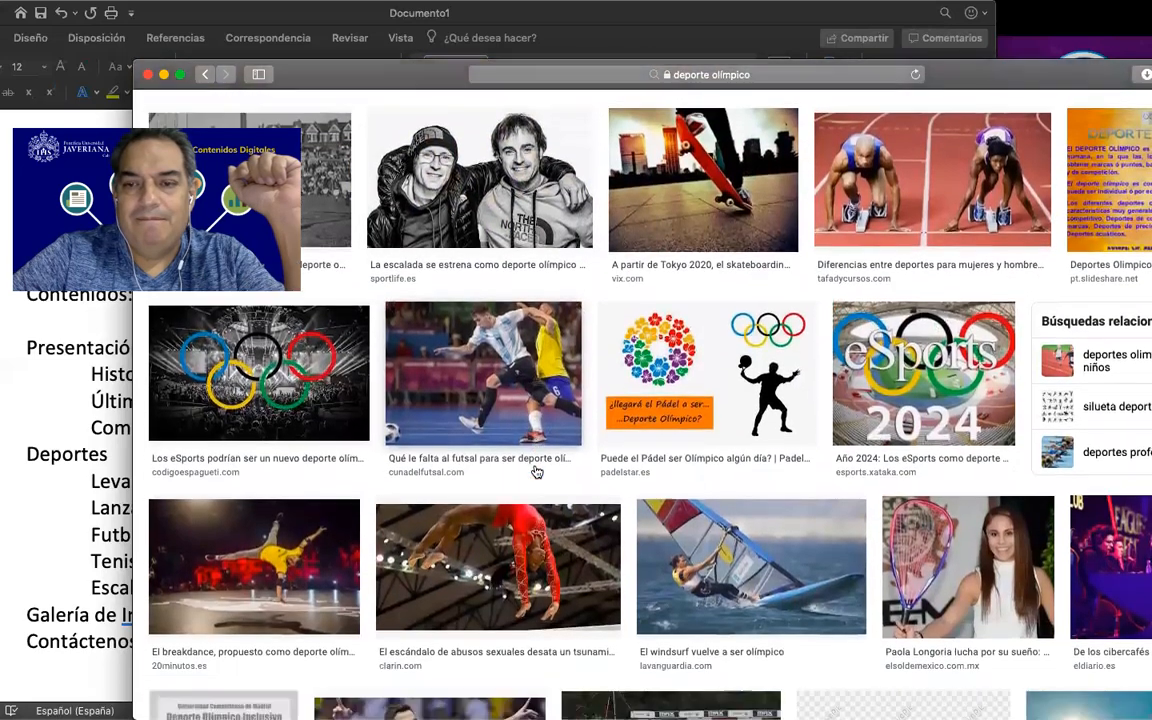
scroll(536, 471, "down", 8)
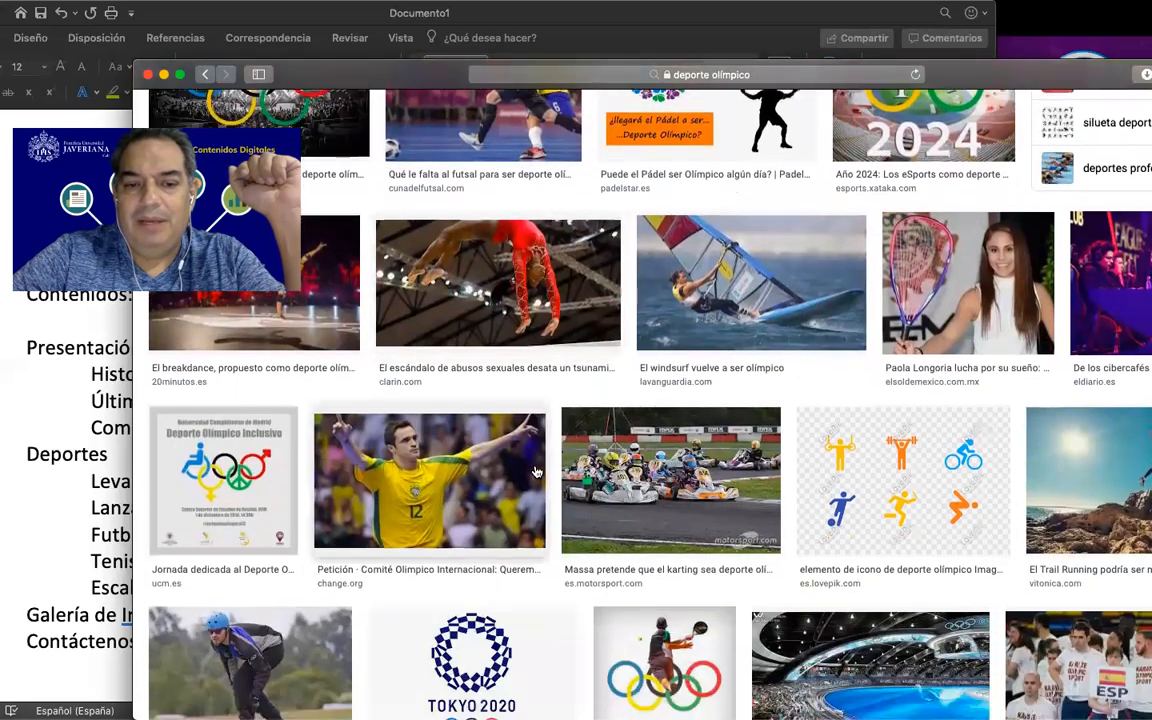
scroll(536, 471, "down", 6)
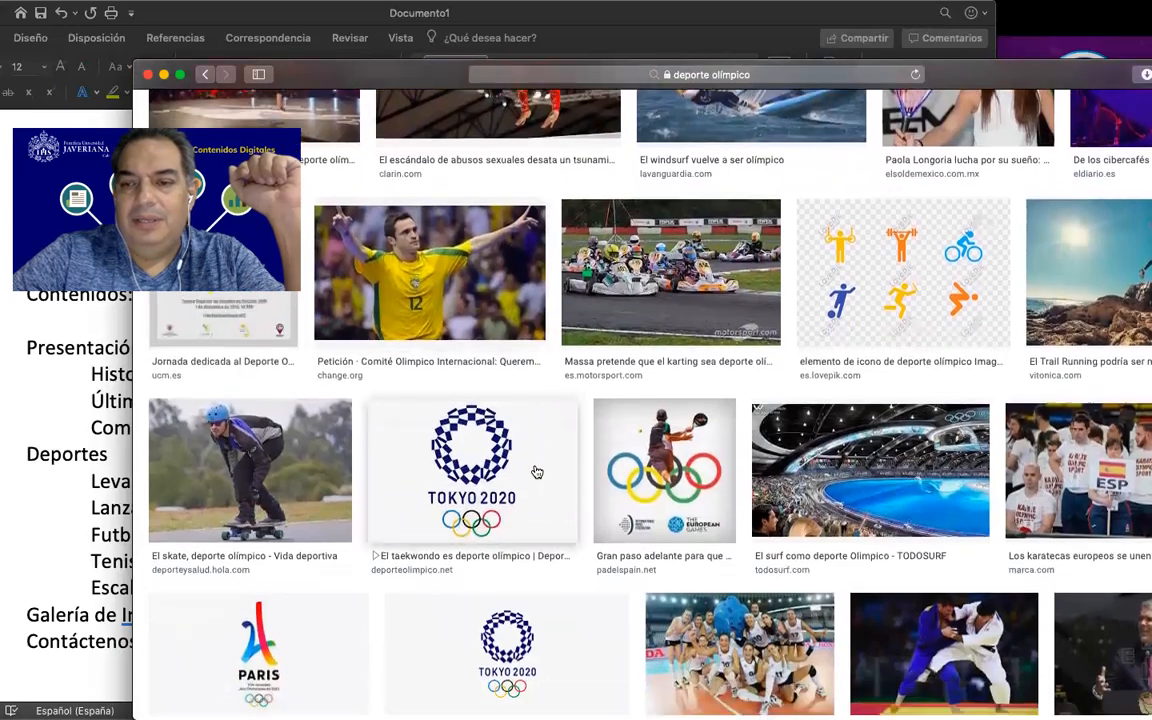
scroll(536, 471, "down", 9)
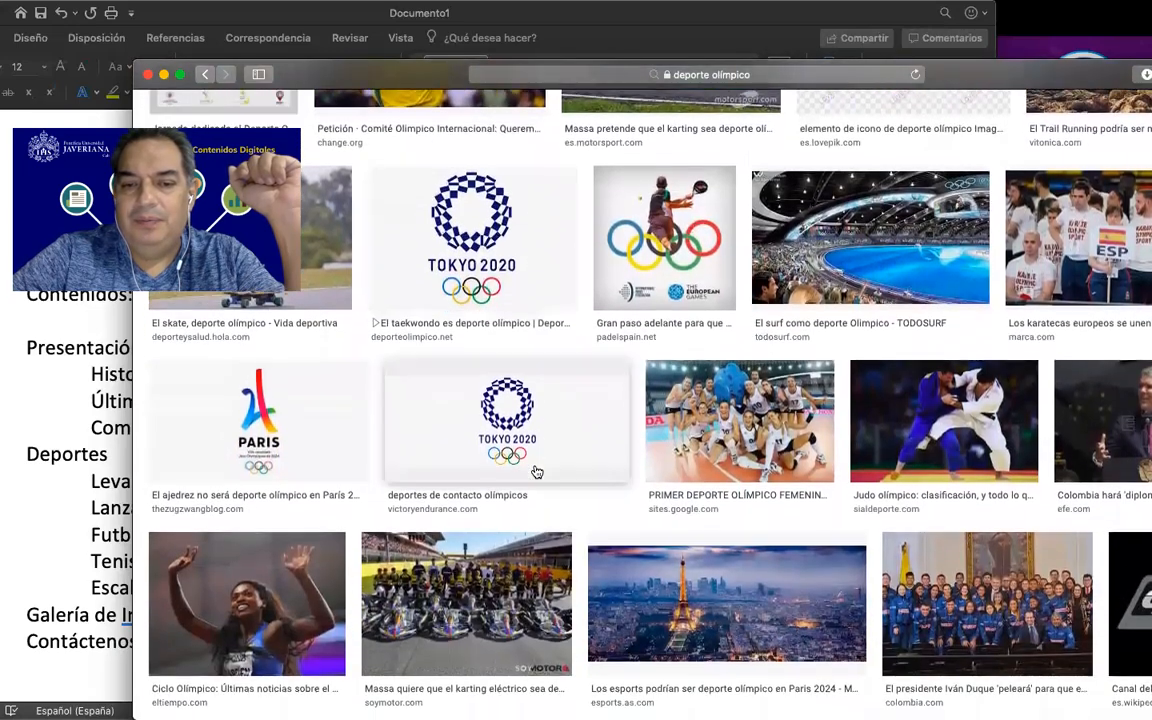
scroll(536, 471, "down", 11)
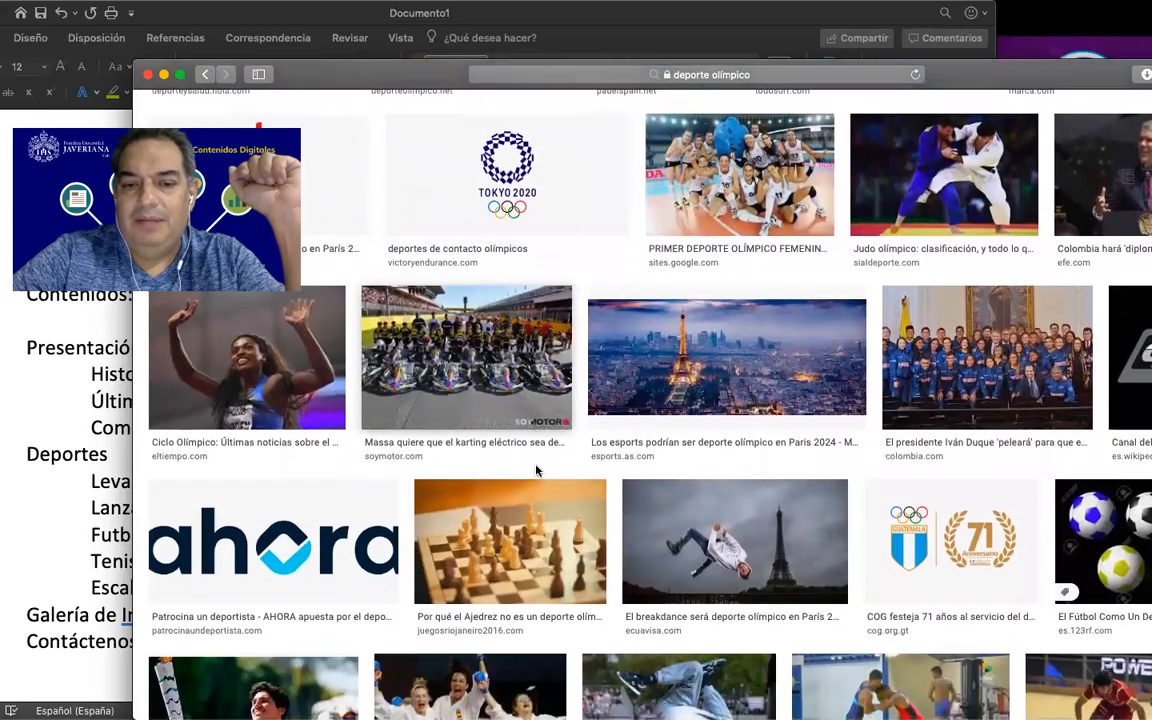
scroll(536, 471, "down", 7)
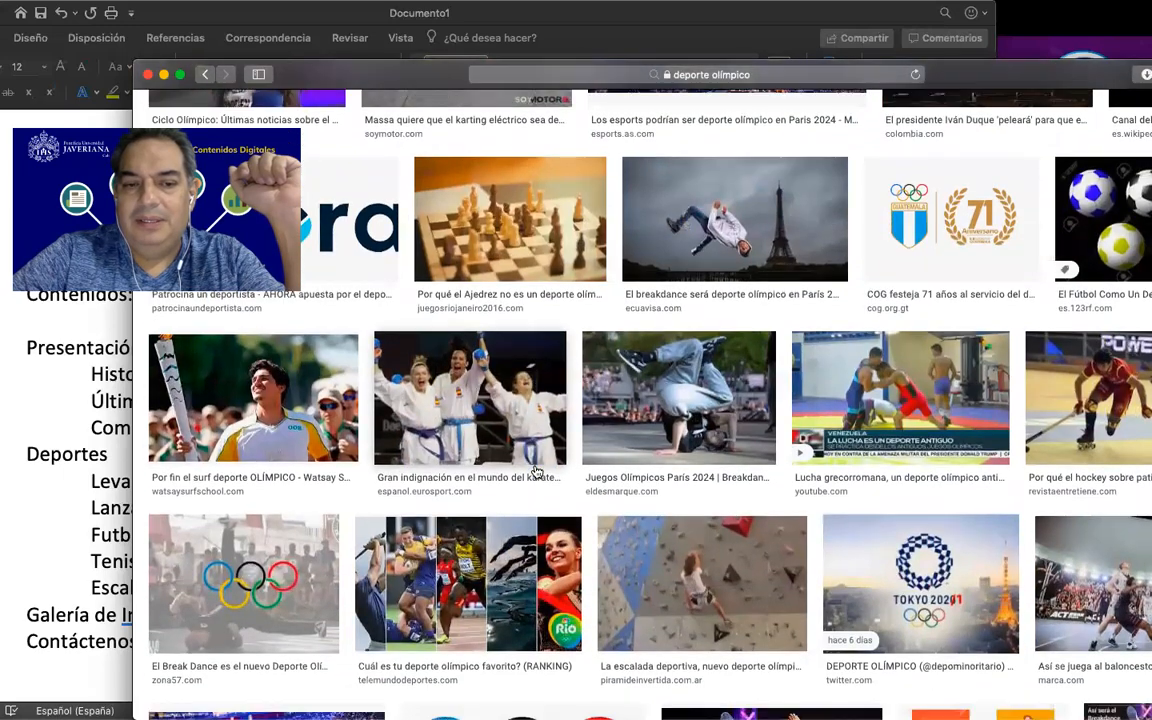
scroll(536, 471, "down", 9)
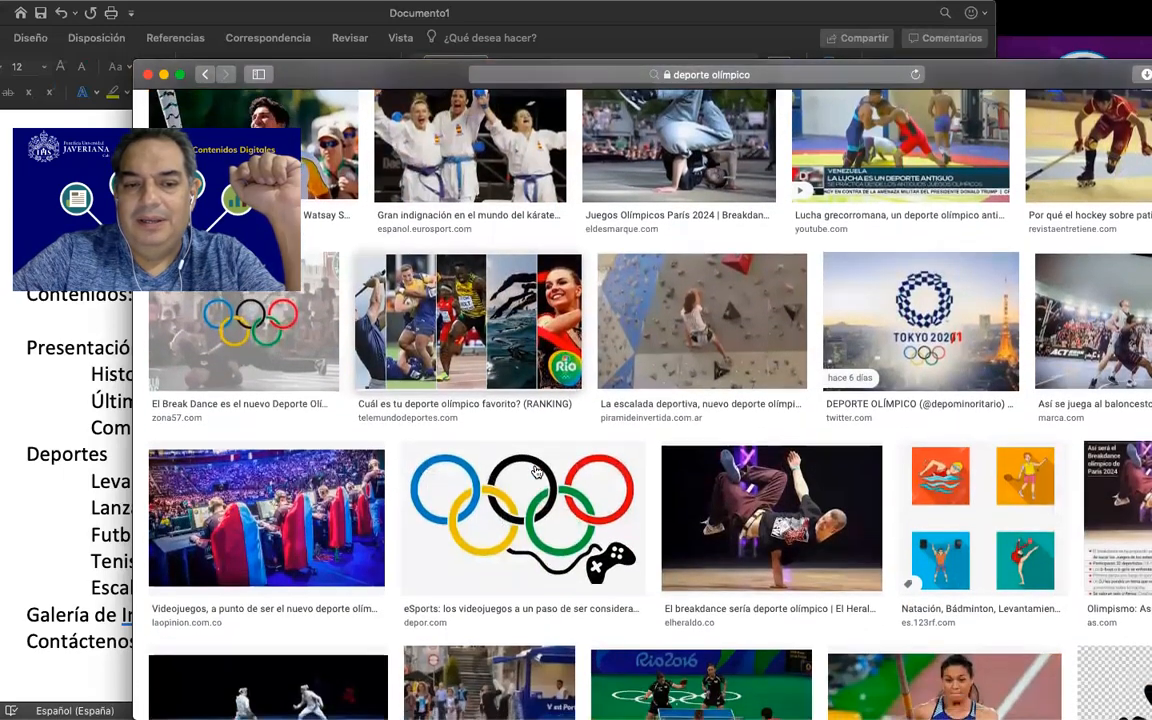
scroll(536, 471, "down", 6)
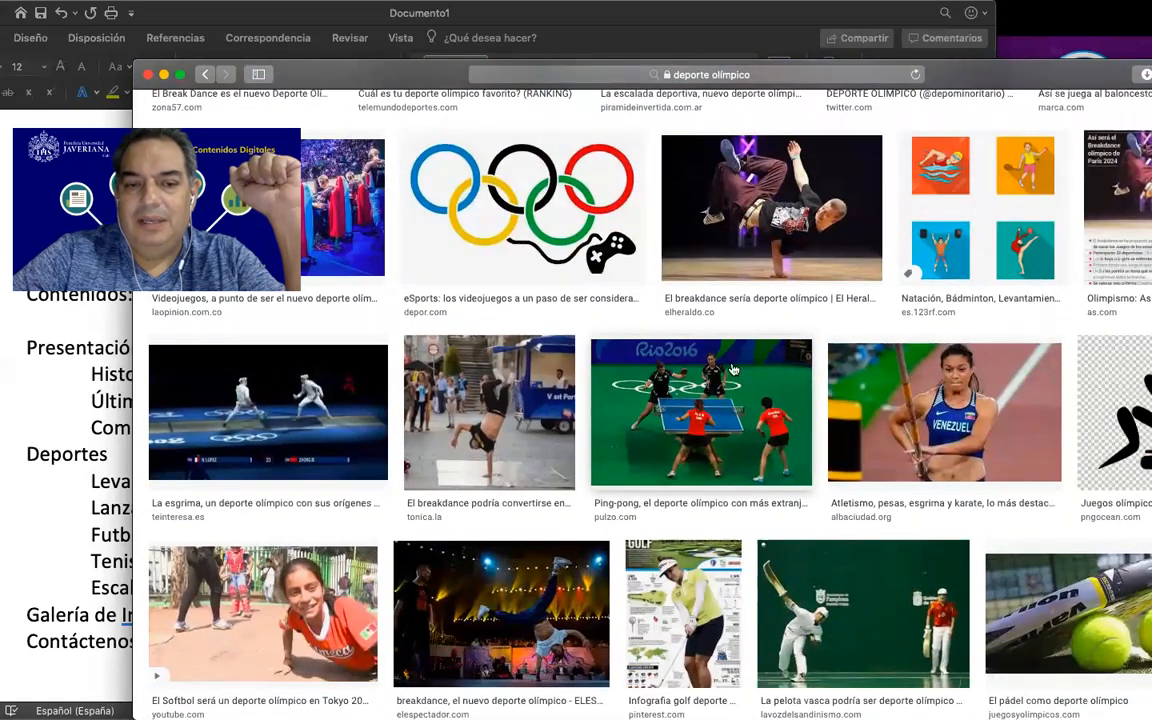
Save the Rio 2016 ping-pong picture from pulzo.com in the Imagenes folder under the name TenisdeMesa
left_click(733, 370)
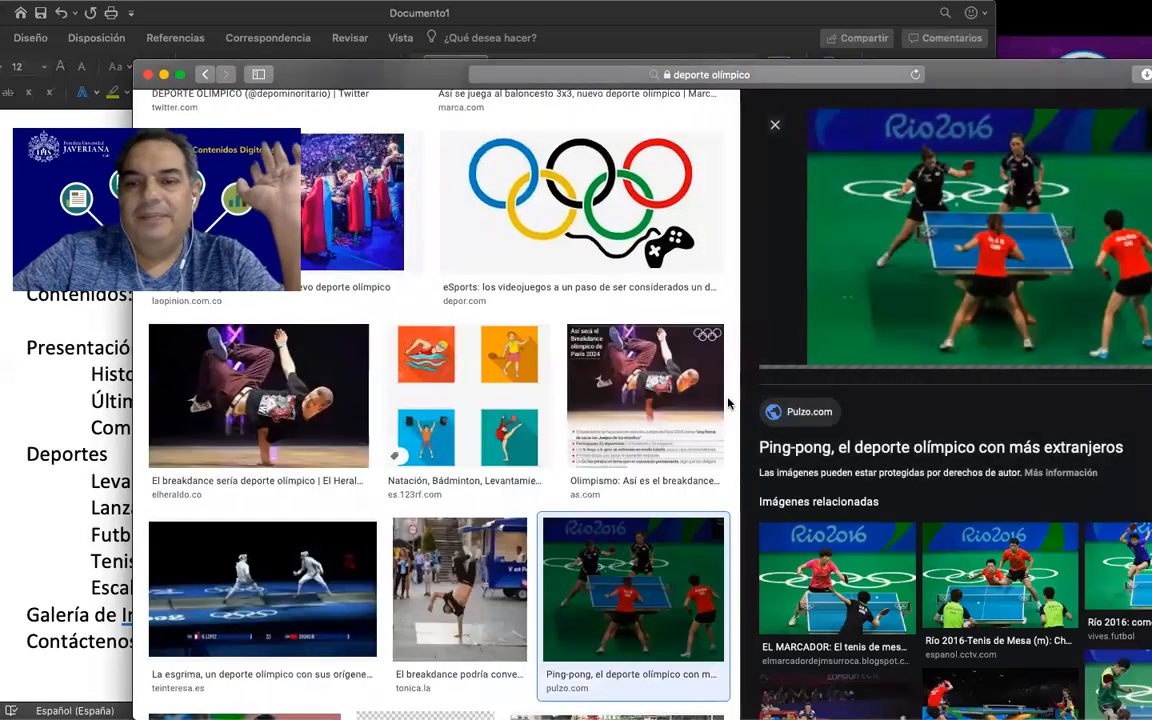
right_click(882, 214)
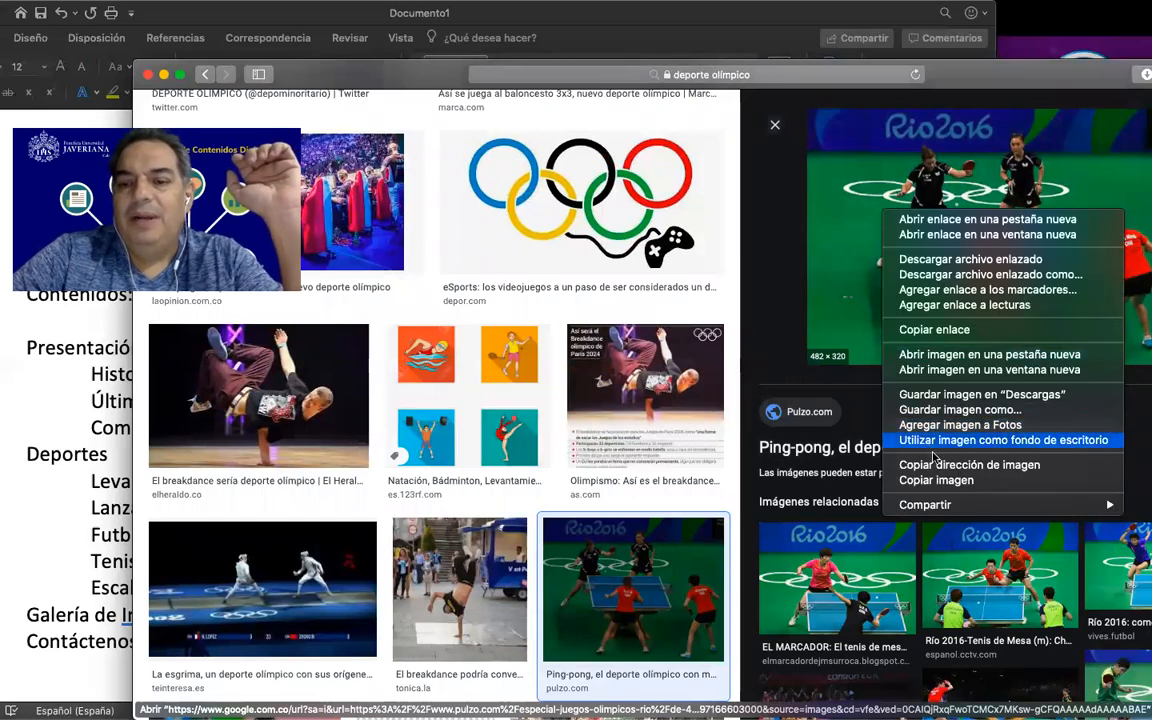
left_click(940, 411)
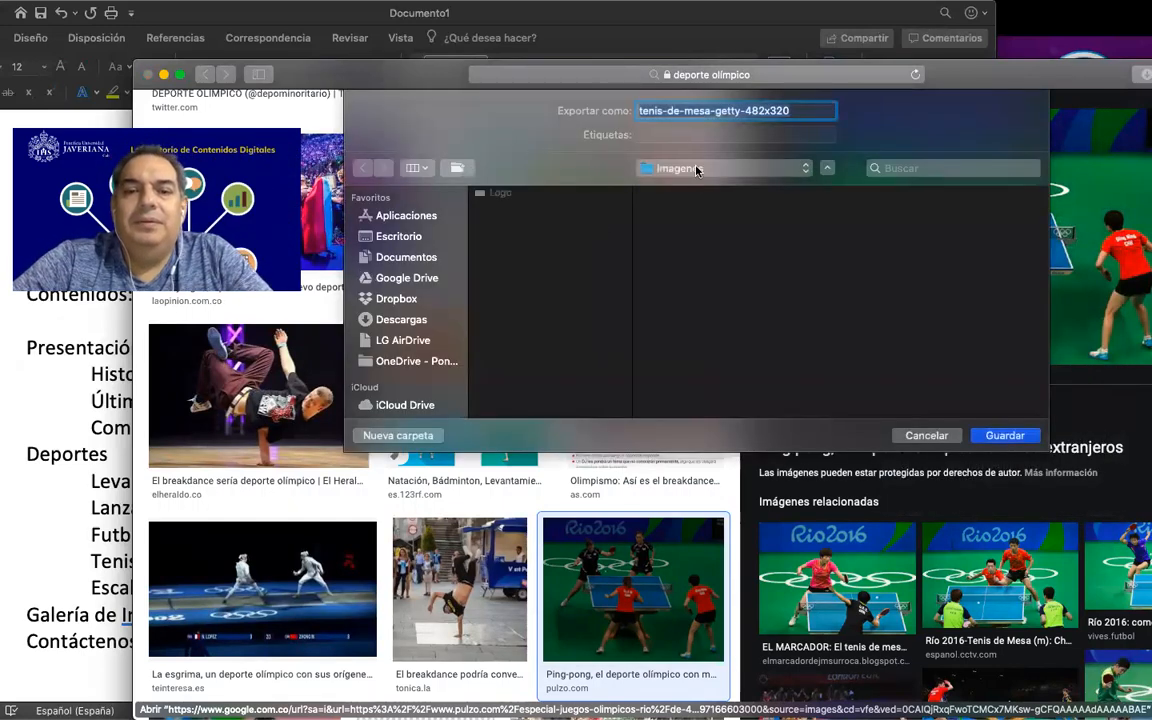
left_click(697, 170)
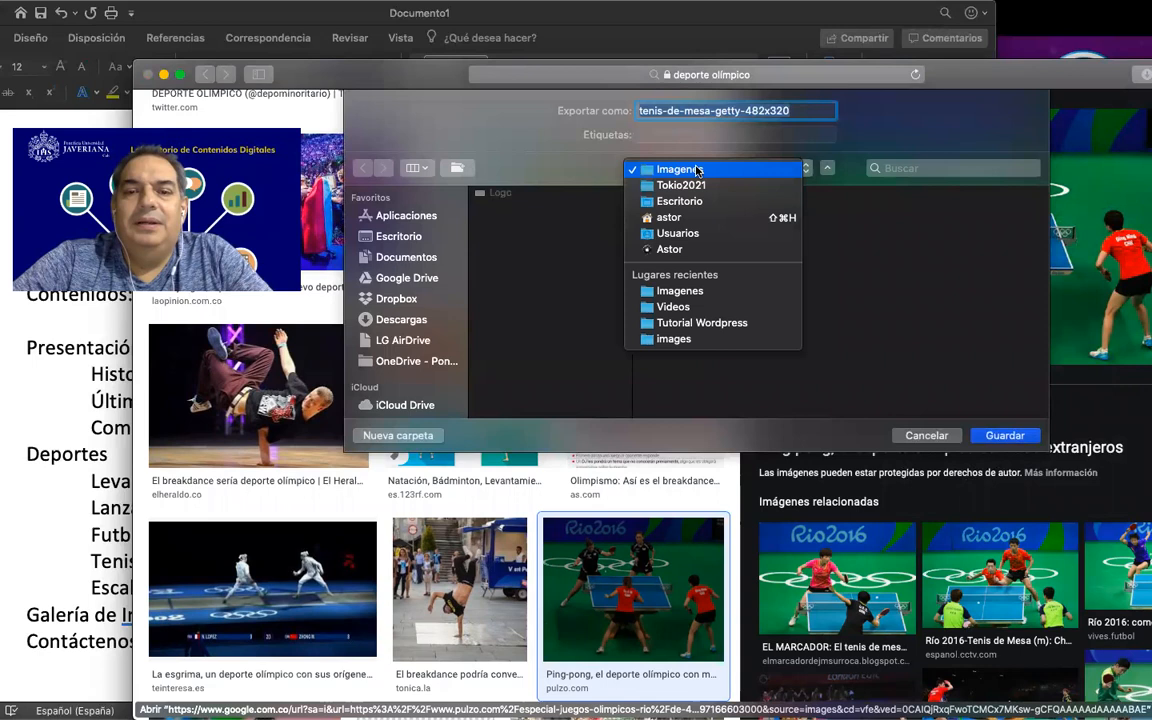
left_click(570, 159)
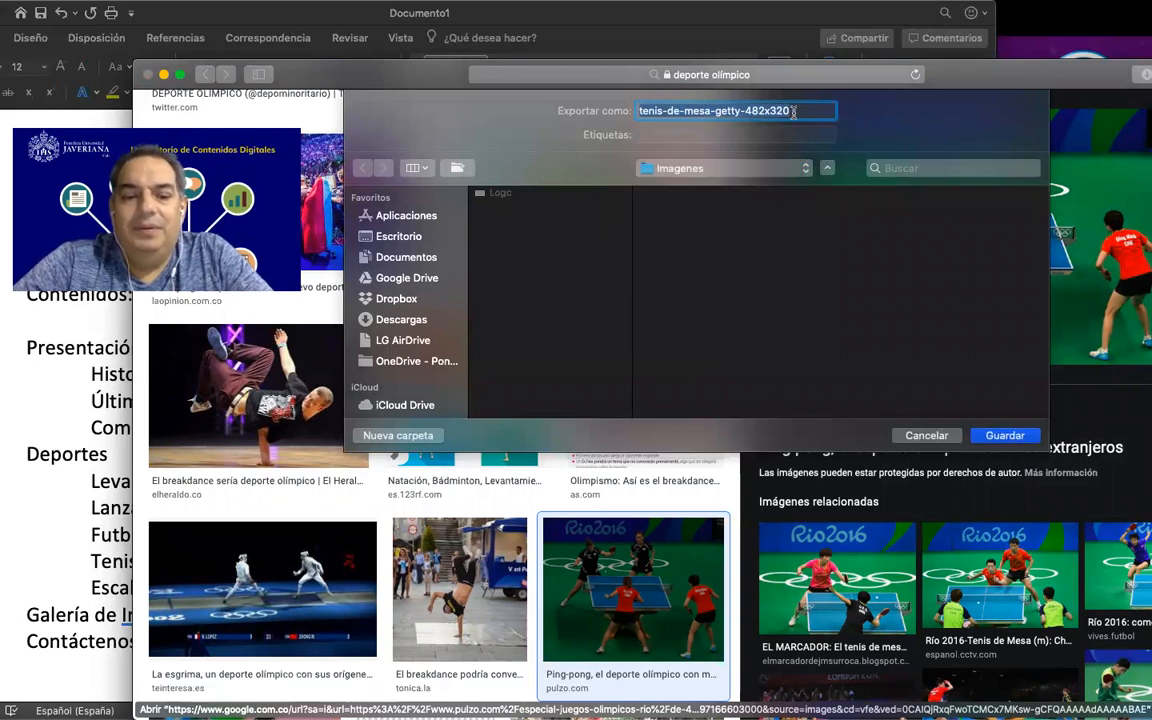
type("TenisdeMesa")
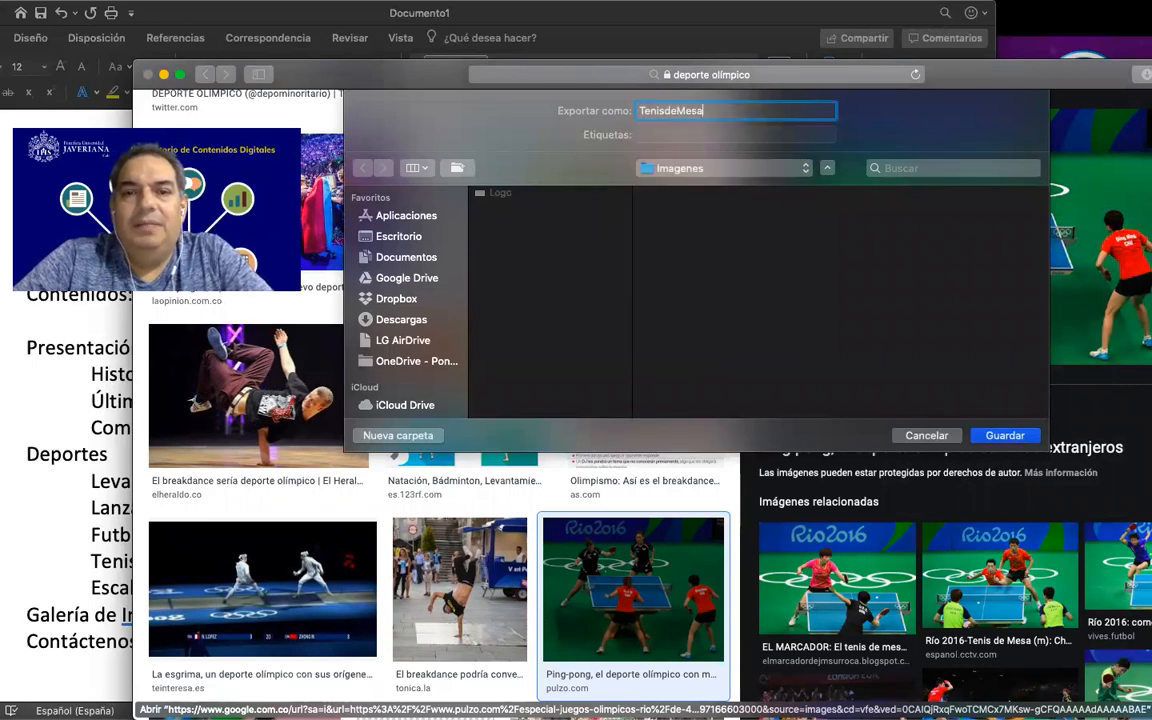
key("Return")
key("Return")
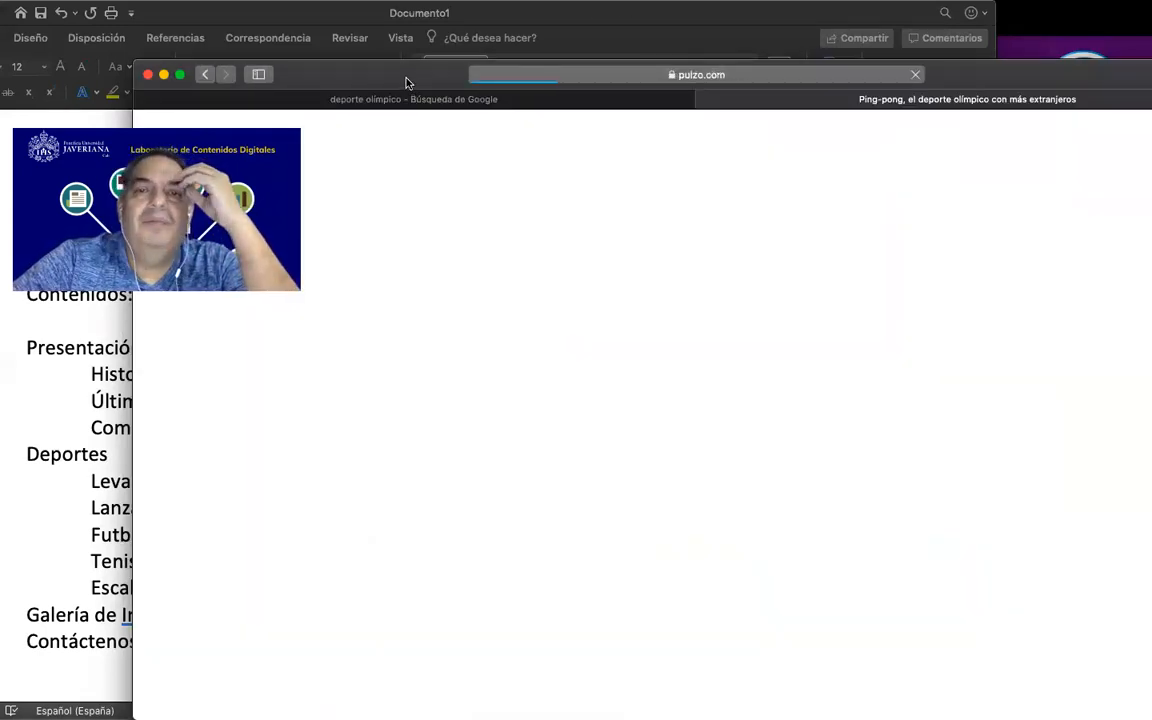
Return to the WordPress page editor and upload TenisdeMesa from the Imagenes folder into the empty Imagen block
left_click_drag(406, 83, 1140, 398)
left_click(808, 293)
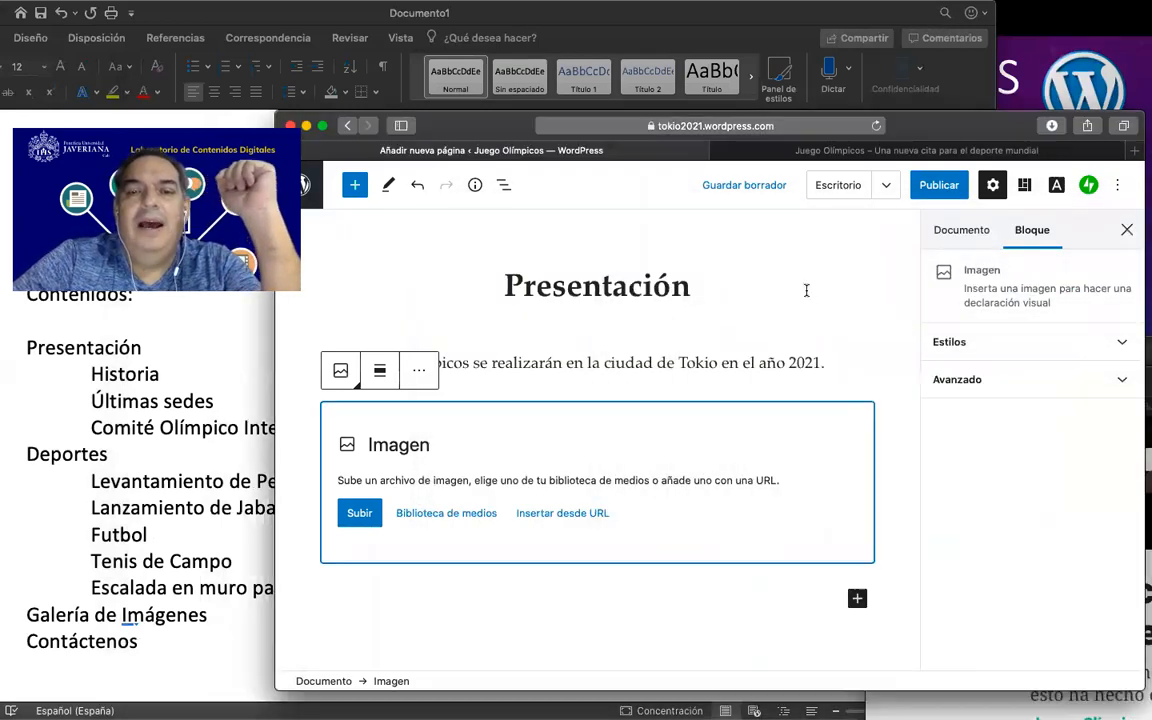
left_click(358, 516)
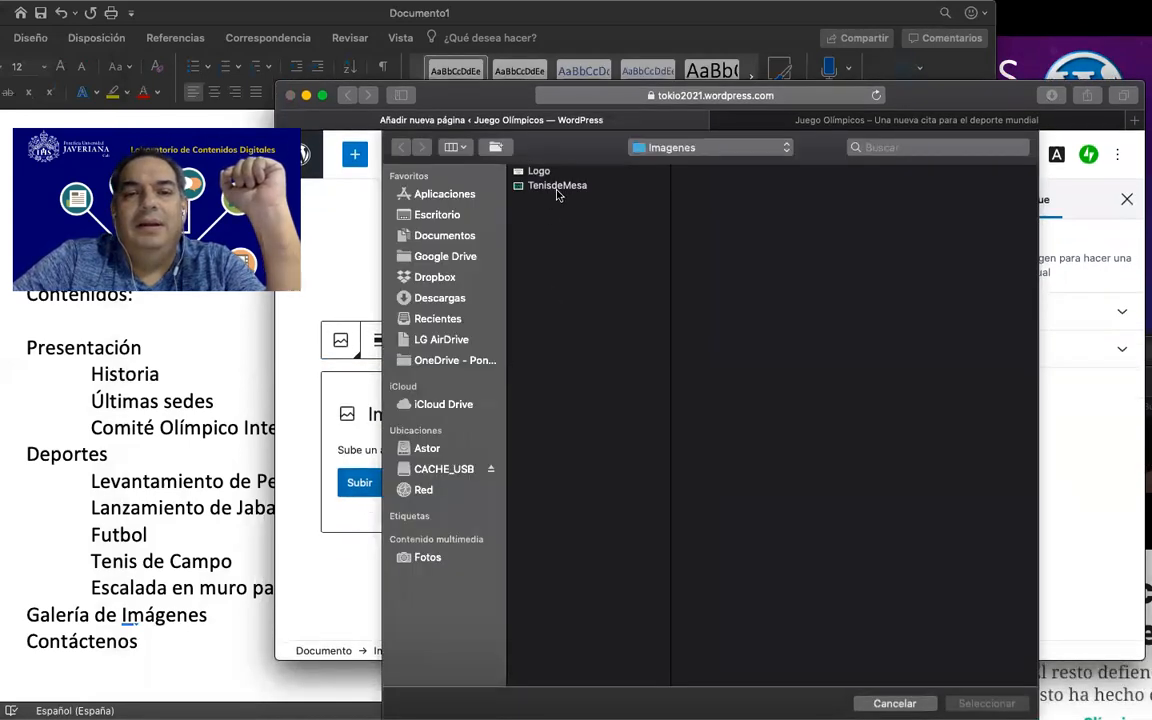
left_click(557, 186)
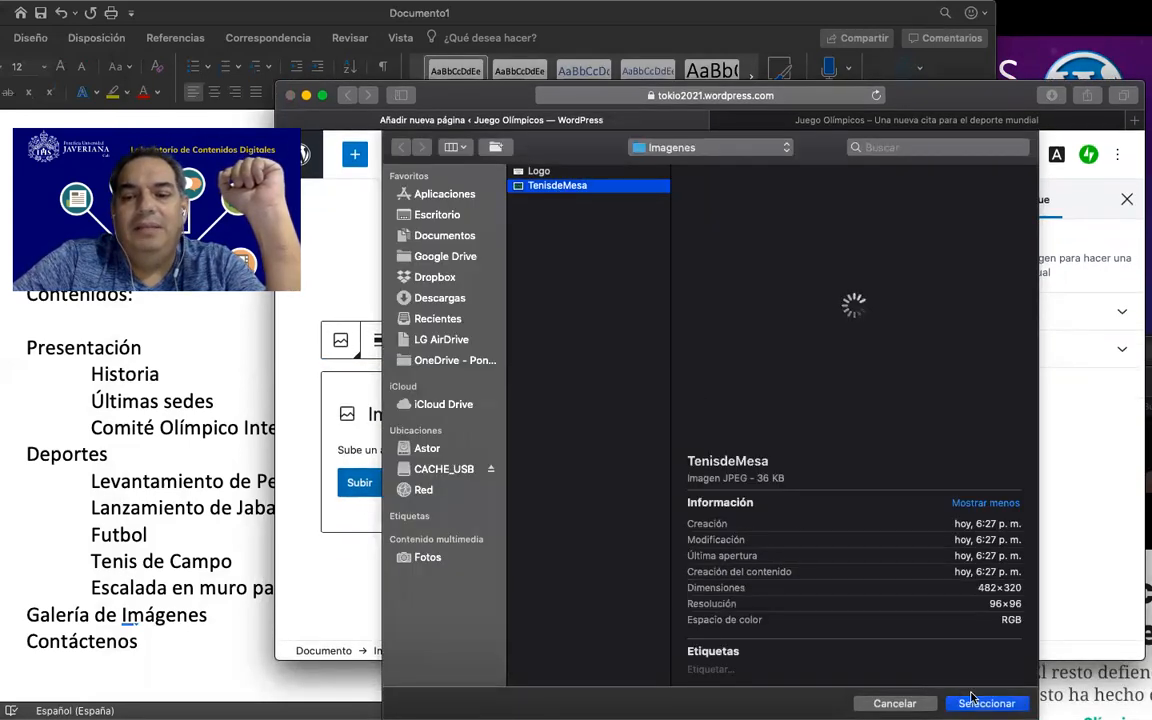
left_click(965, 703)
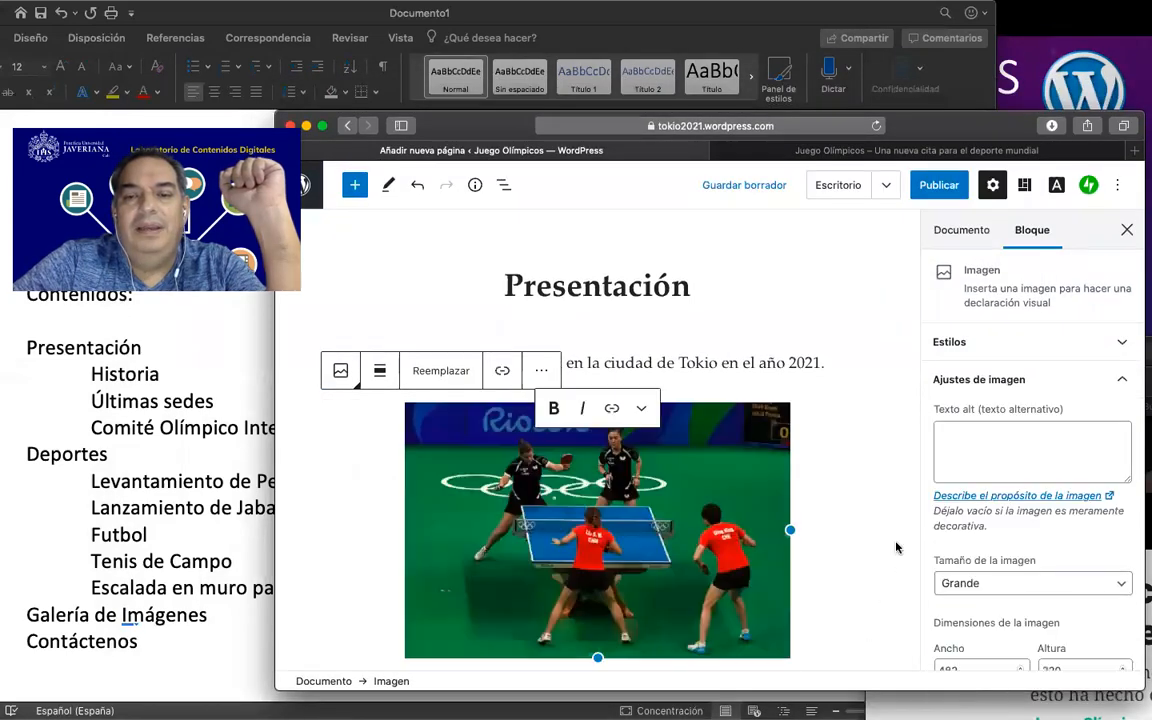
Align the table tennis image below the introductory paragraph to the left (Alinear a la izquierda)
scroll(865, 460, "down", 3)
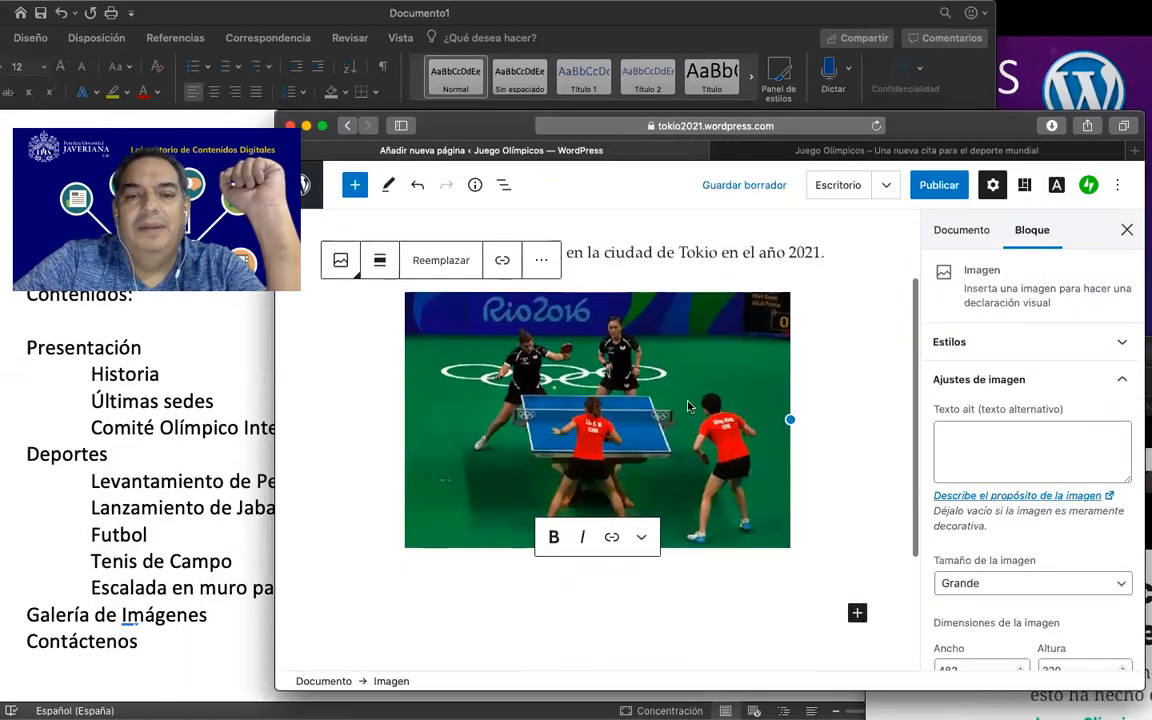
left_click(683, 254)
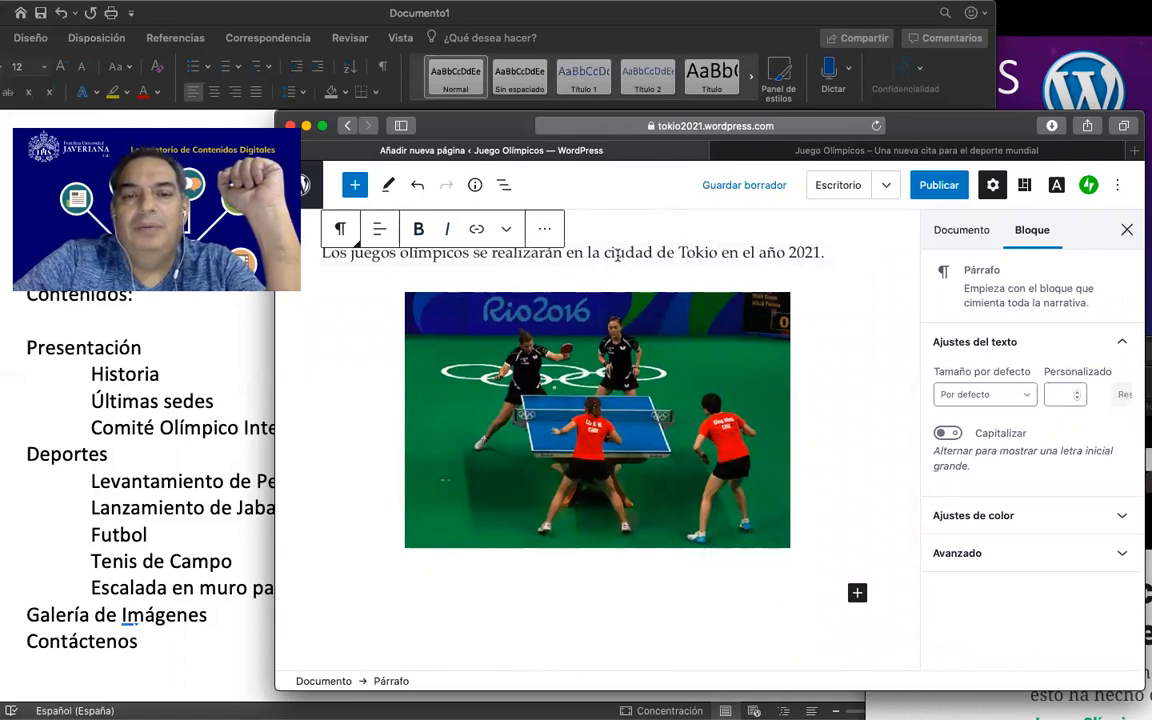
left_click(752, 418)
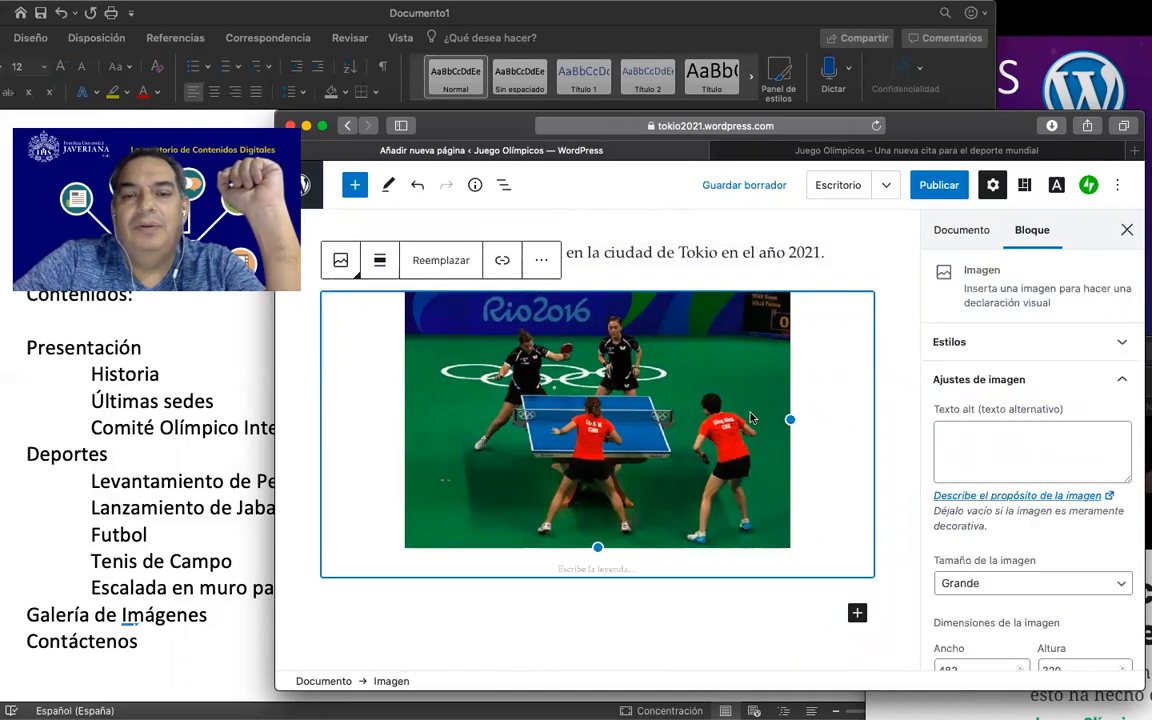
left_click(380, 262)
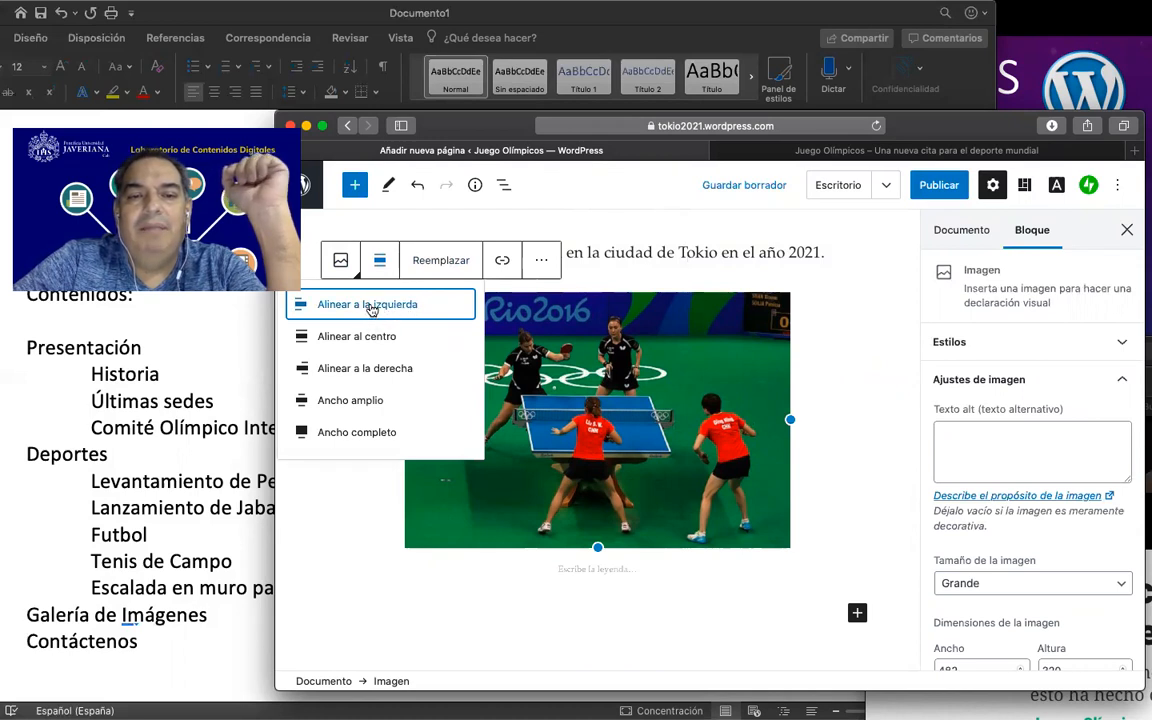
left_click(372, 309)
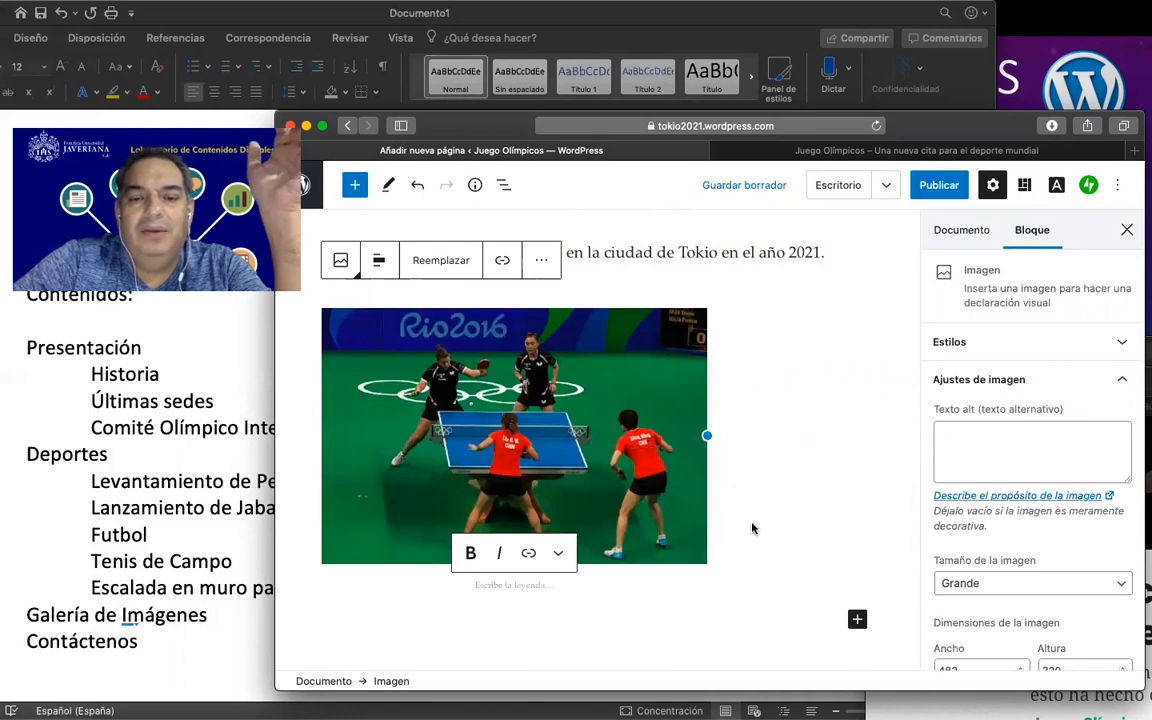
Give the table tennis image the caption "El Tenis de Mesa hará su aparición"
left_click(543, 585)
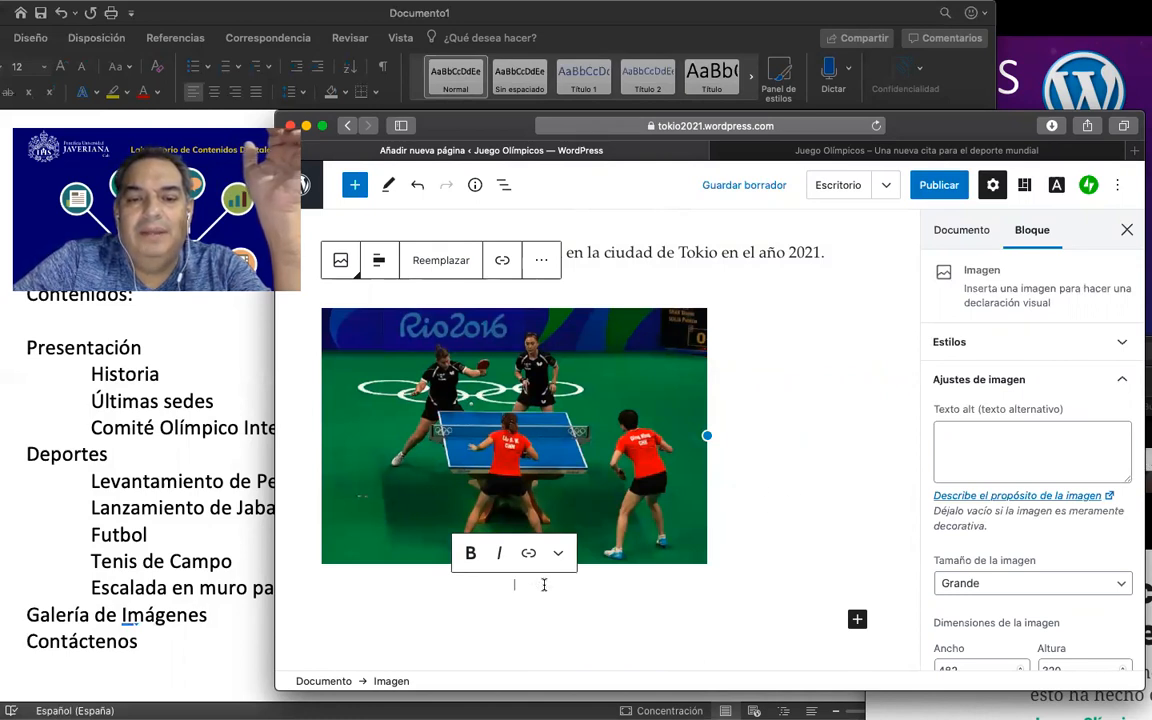
type("c")
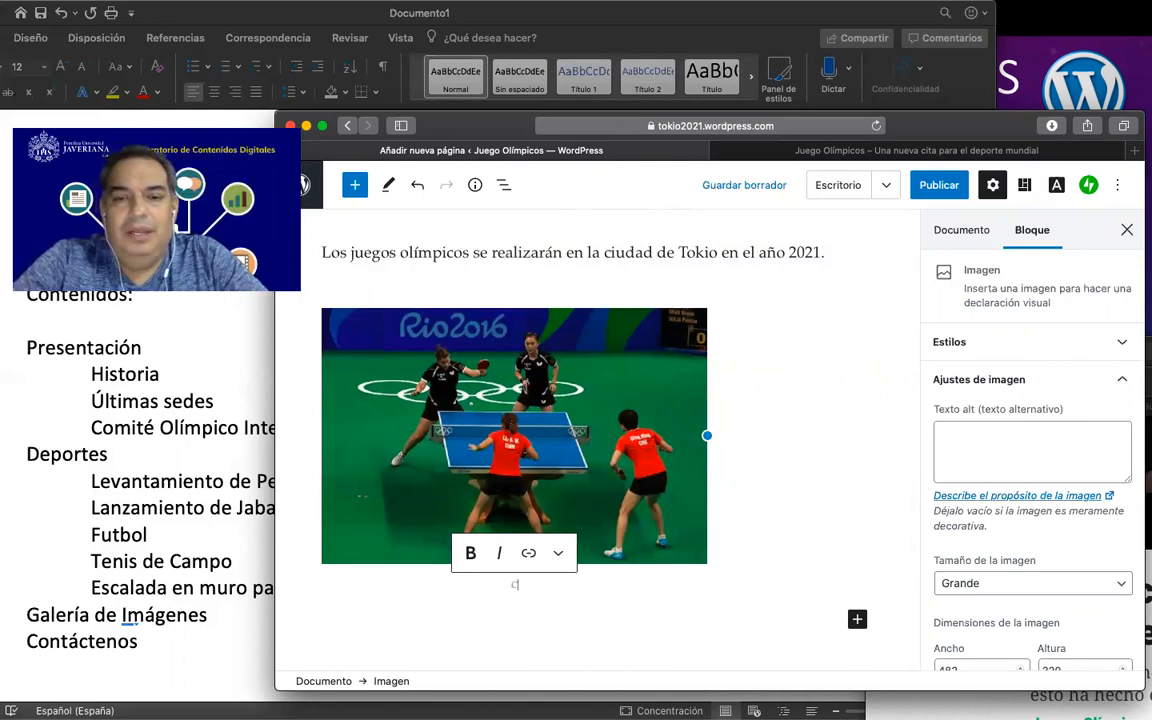
type("Onte")
key("BackSpace")
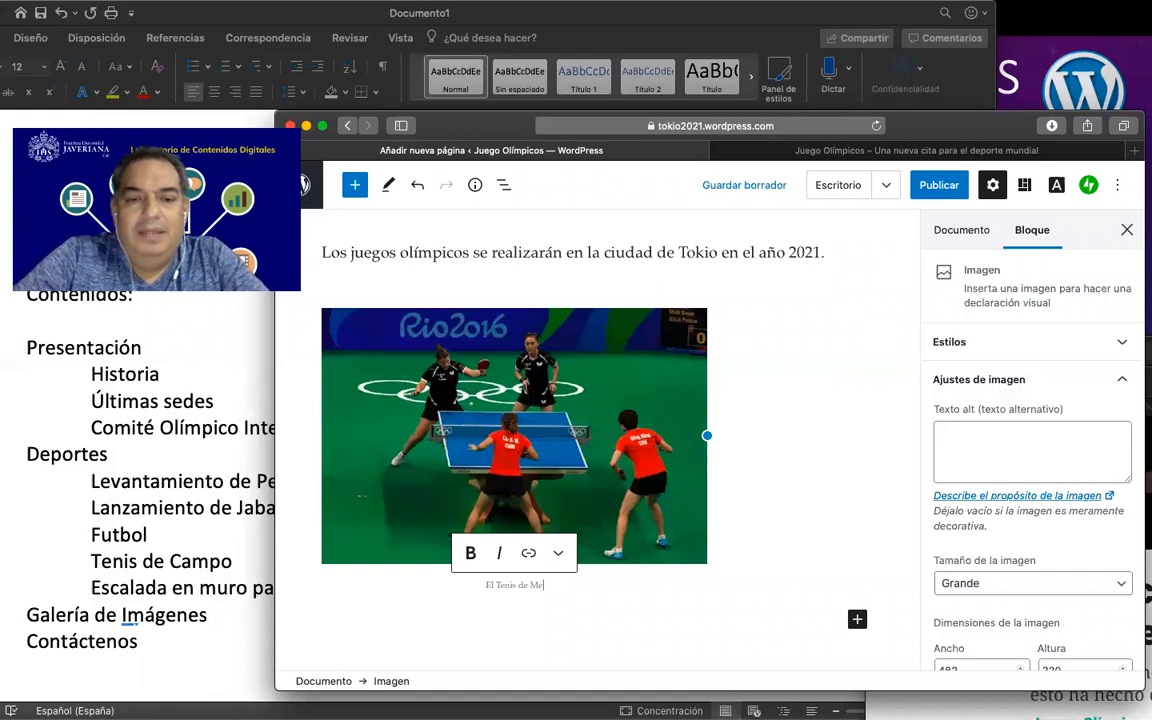
type("su")
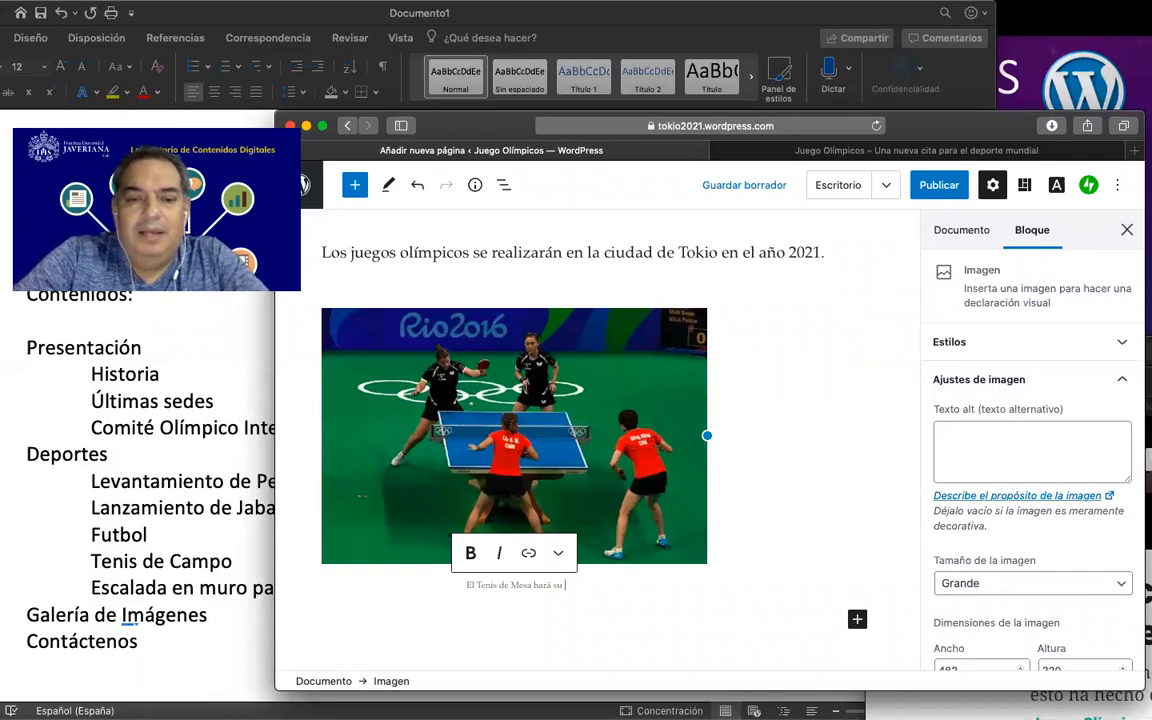
type(" aparición")
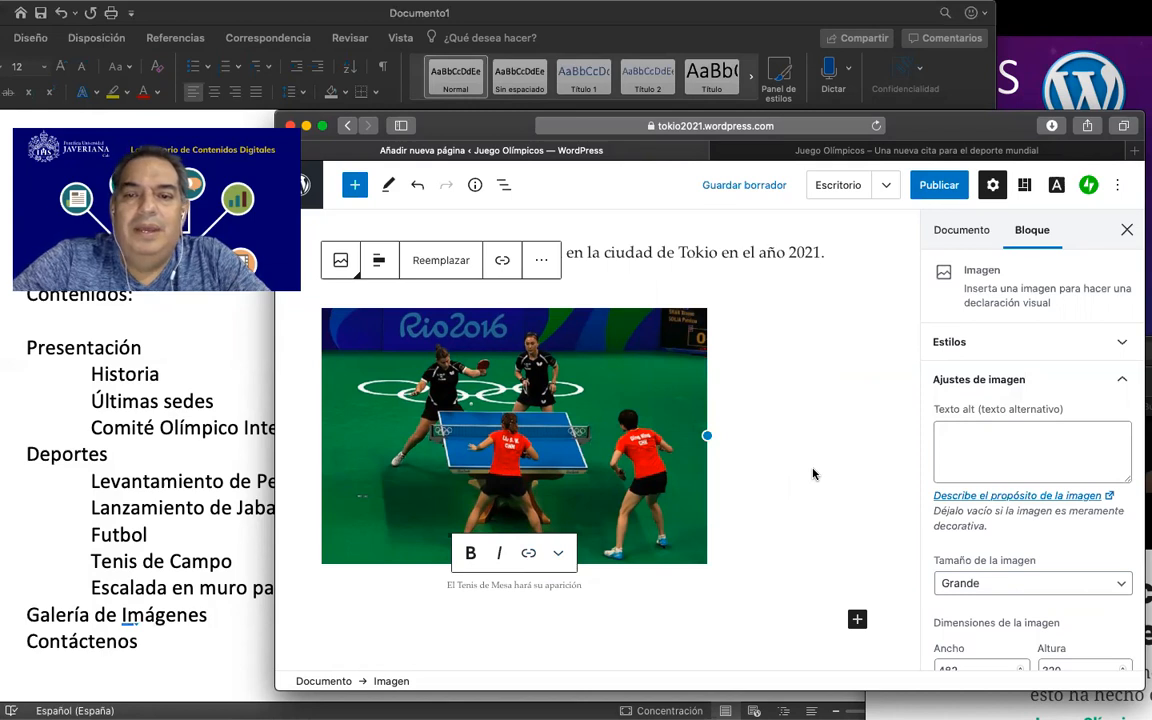
Add a Párrafo block after the table tennis image and begin its text with "Son muchas las"
left_click(857, 620)
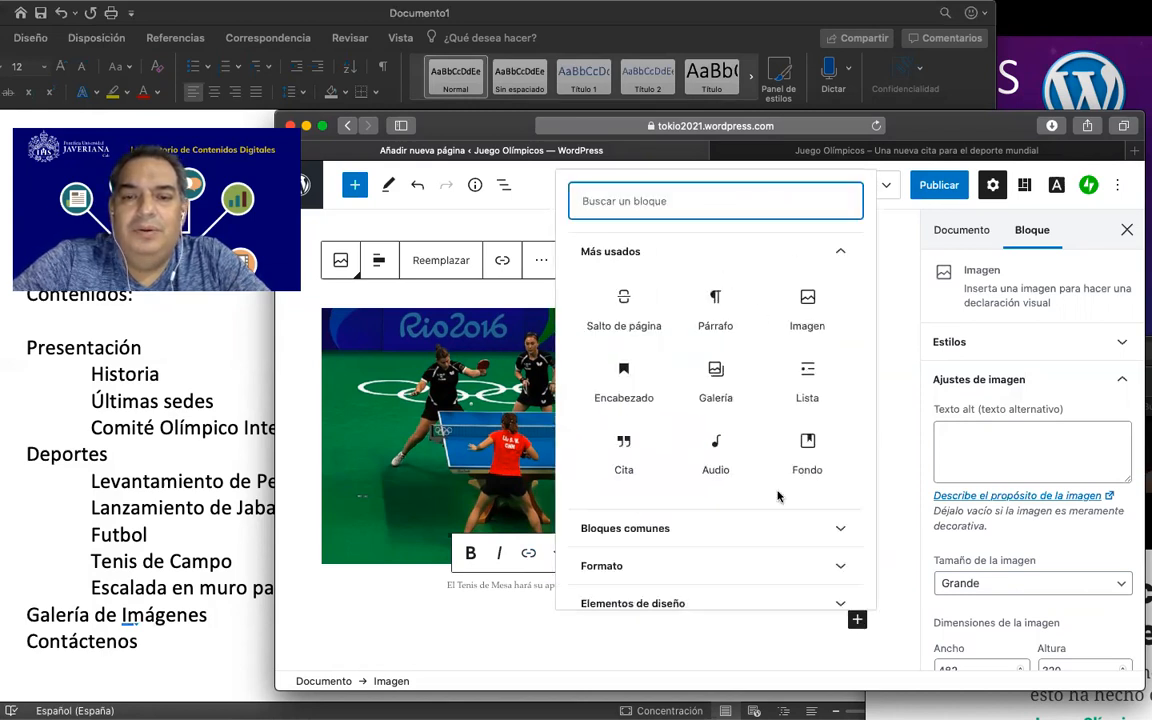
left_click(716, 316)
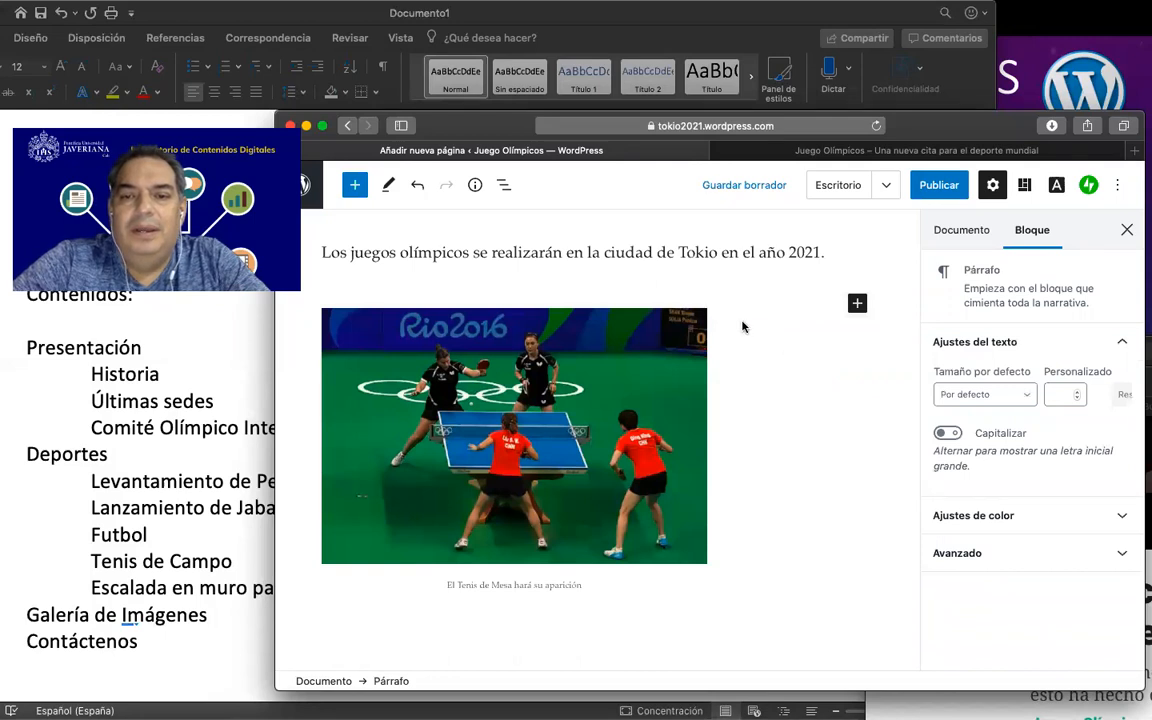
scroll(744, 309, "up", 2)
type("dfdfdfdfd")
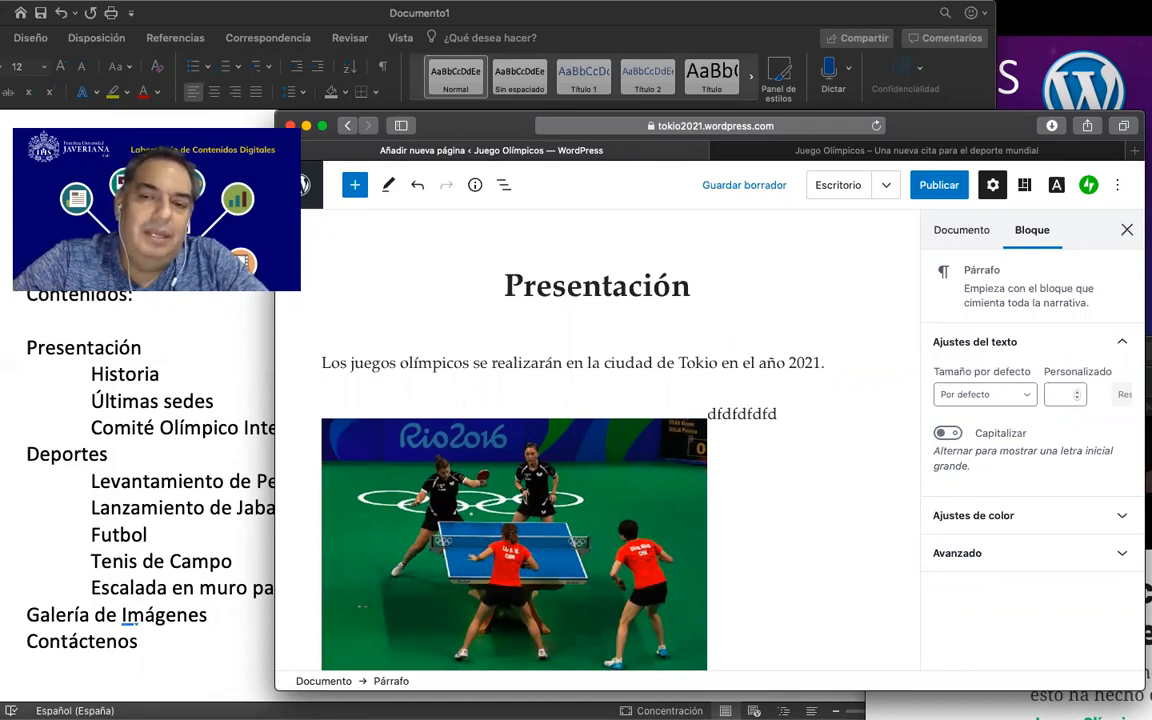
key("BackSpace")
type("Son muchas las")
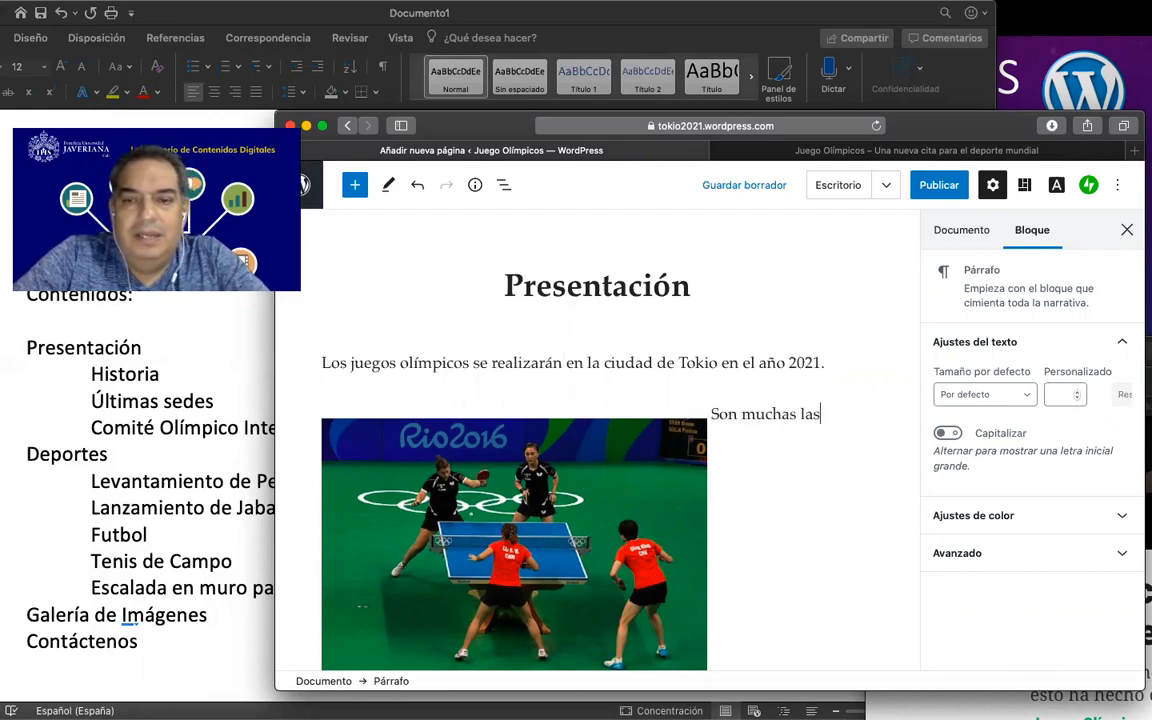
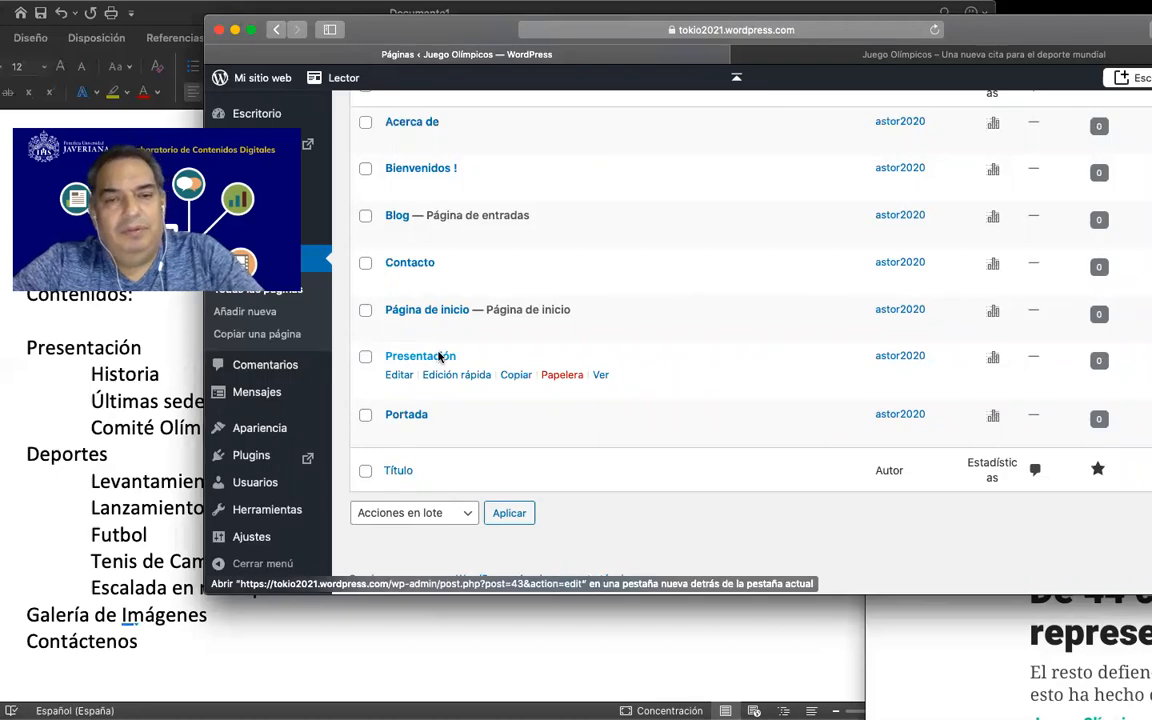
Glance at the presentation slide, return to the WordPress admin and open the Menús page of Apariencia in a taller window
key("super+Tab")
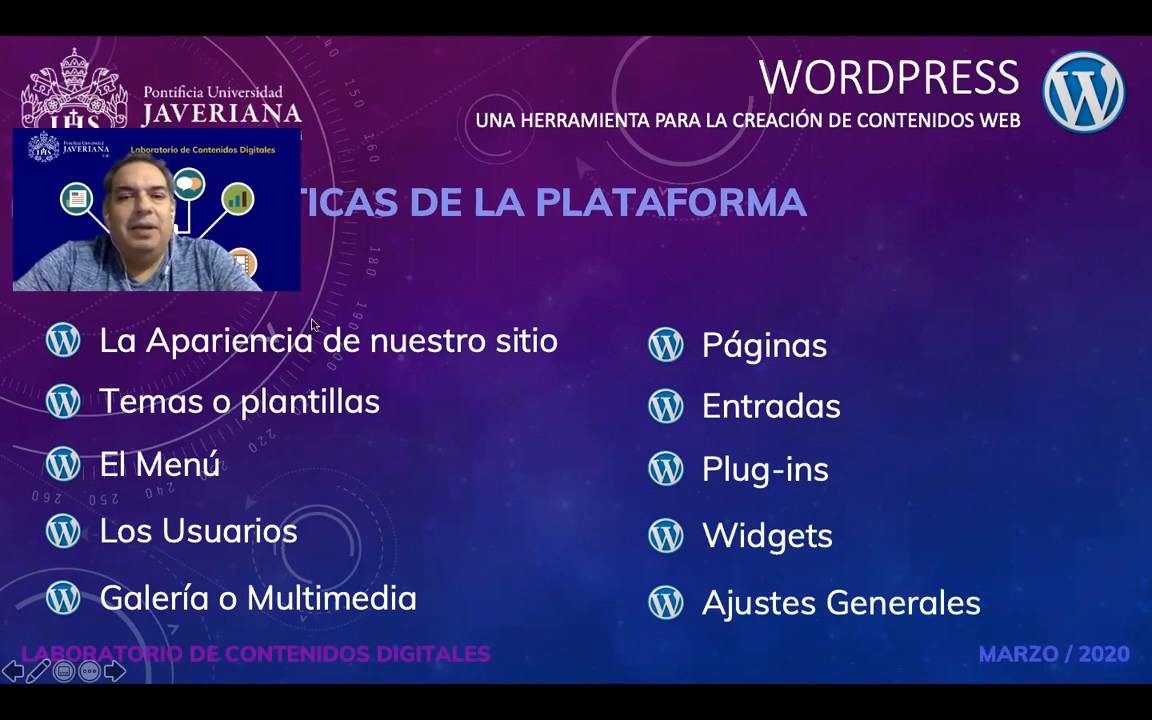
key("super+Tab")
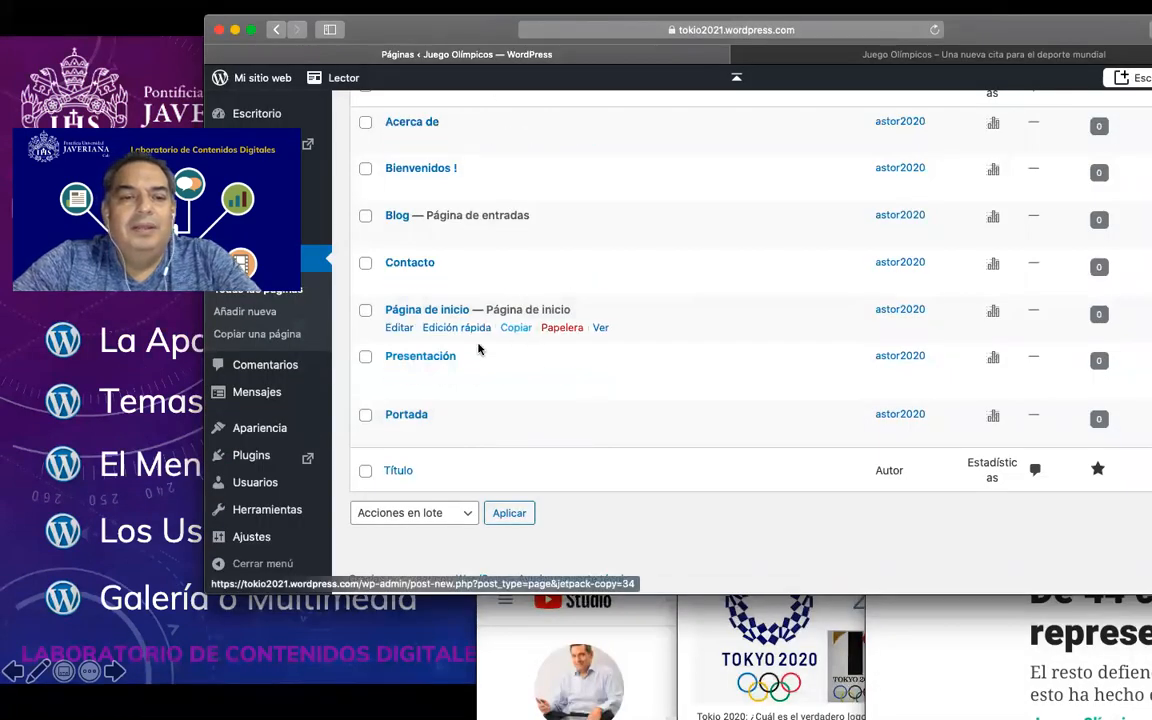
mouse_move(296, 429)
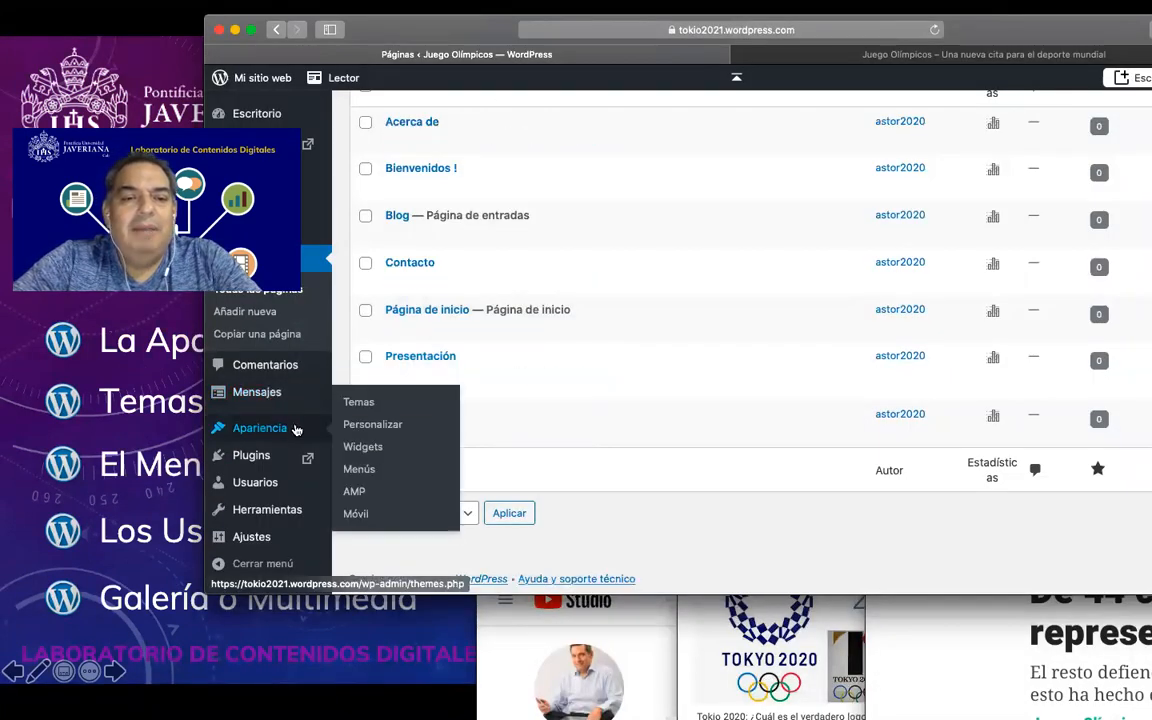
left_click(372, 470)
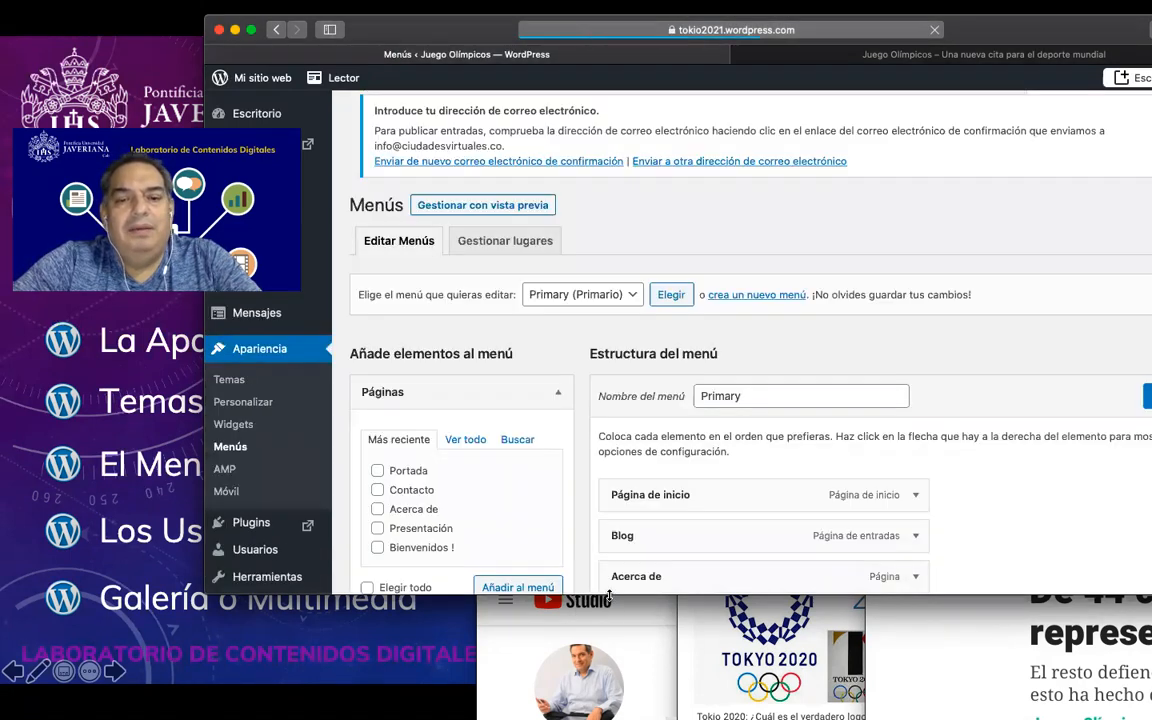
left_click_drag(606, 601, 605, 688)
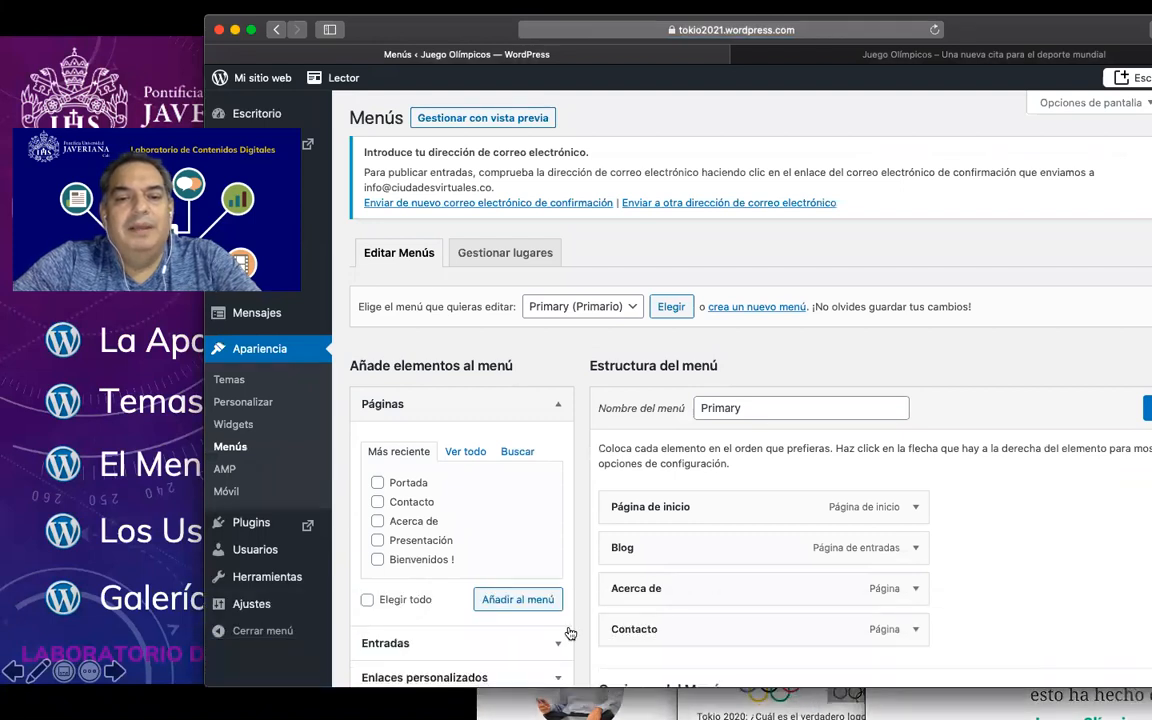
Compare the Primary menu's structure and the available pages with the navigation menu on the published site
scroll(676, 470, "down", 3)
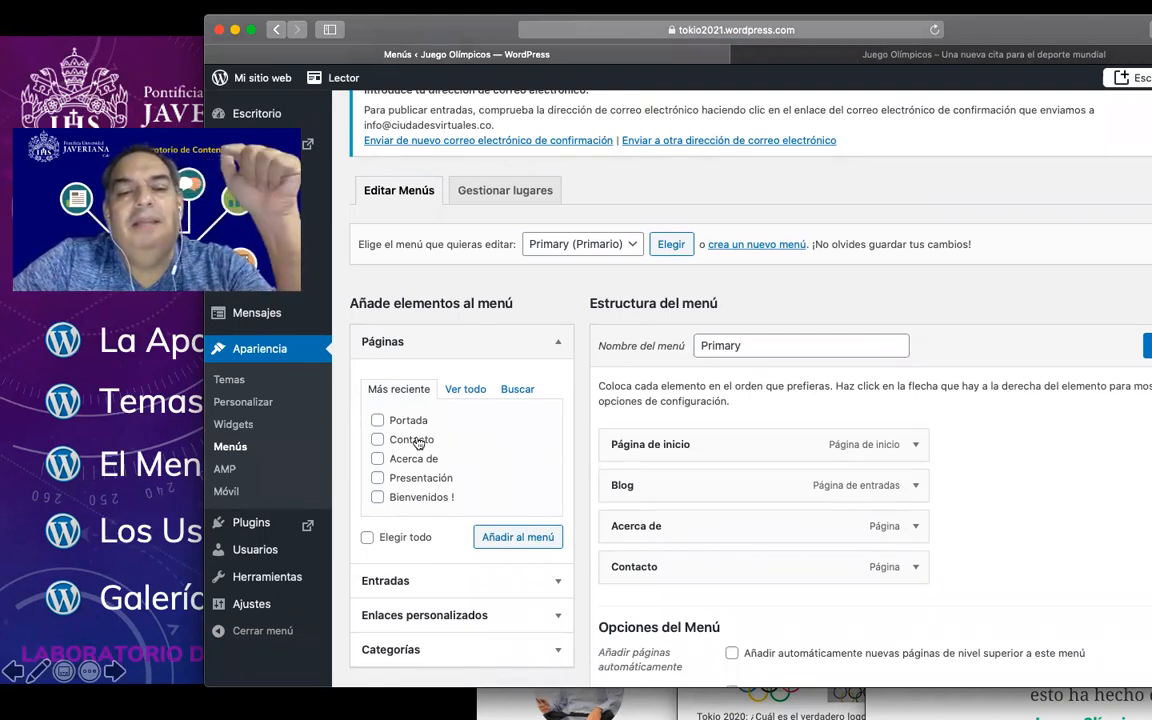
scroll(410, 430, "down", 1)
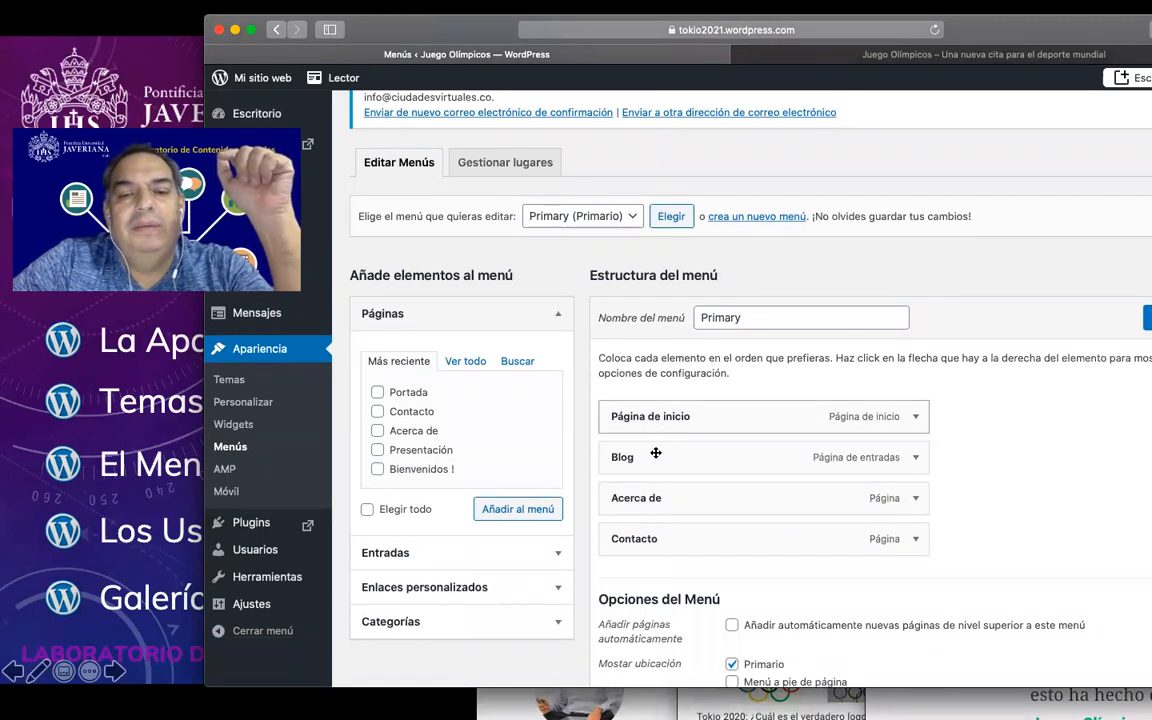
left_click(784, 54)
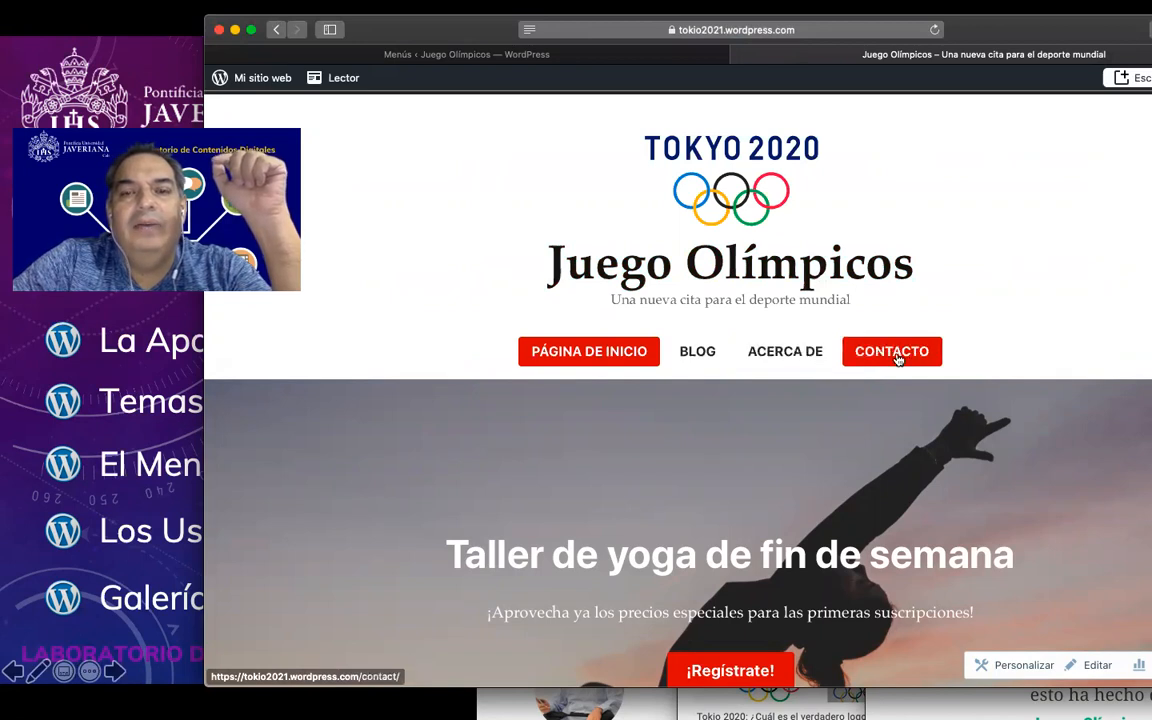
left_click(603, 52)
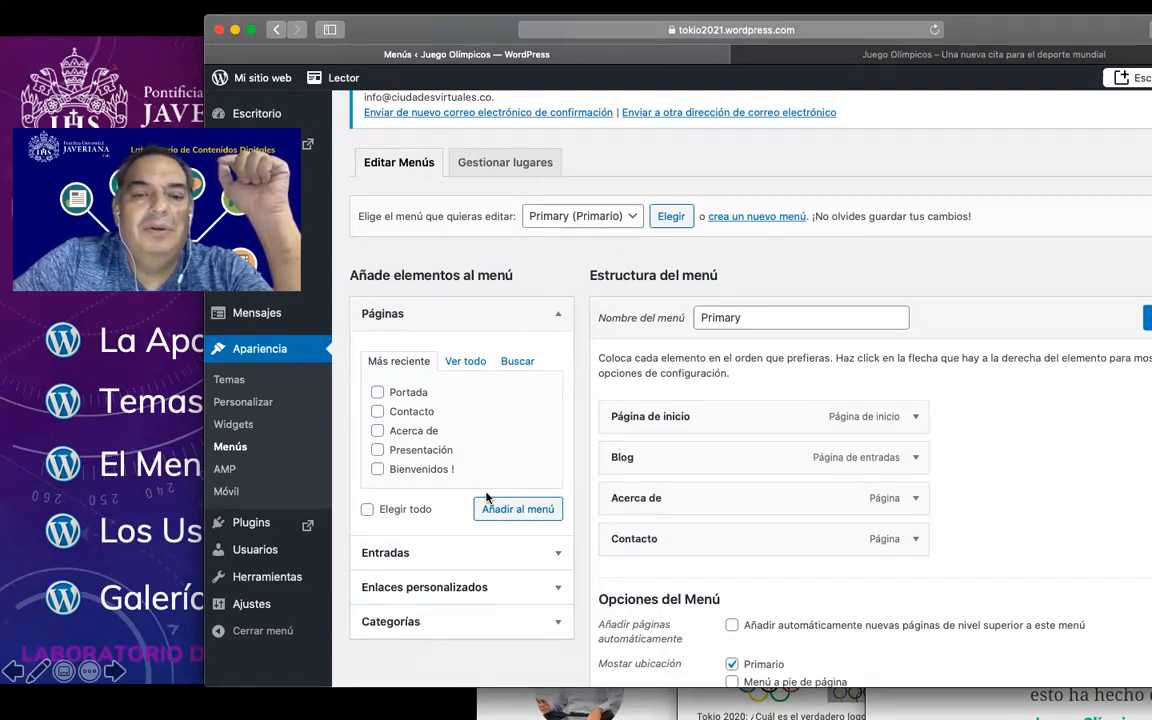
Add the Presentación page to the Primary menu and place it directly after Página de inicio
left_click(378, 451)
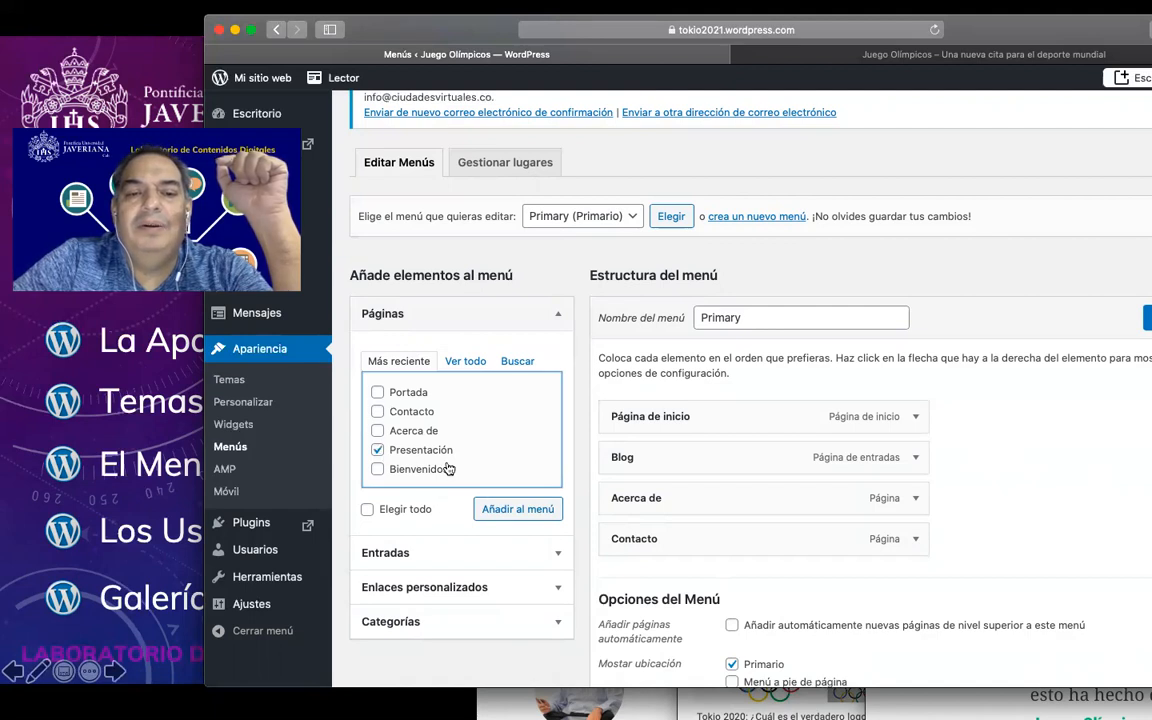
left_click(512, 511)
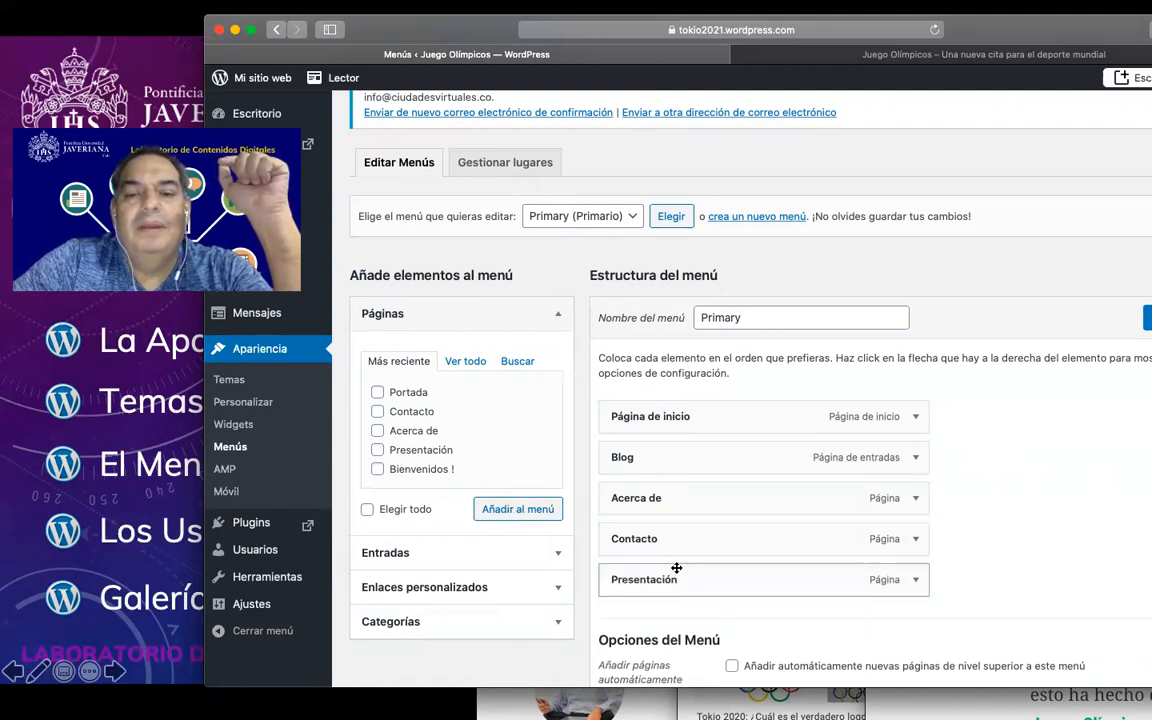
left_click_drag(699, 585, 598, 441)
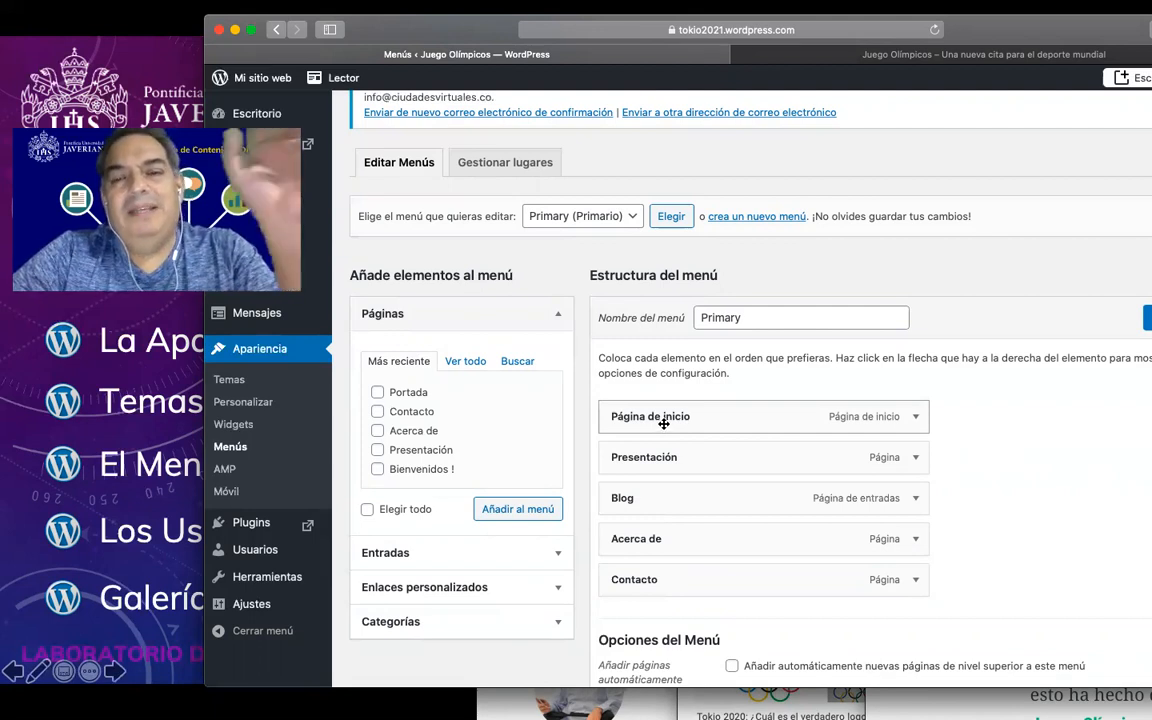
Change the navigation label of the Página de inicio menu item to "Inicio" and collapse its settings
left_click(915, 417)
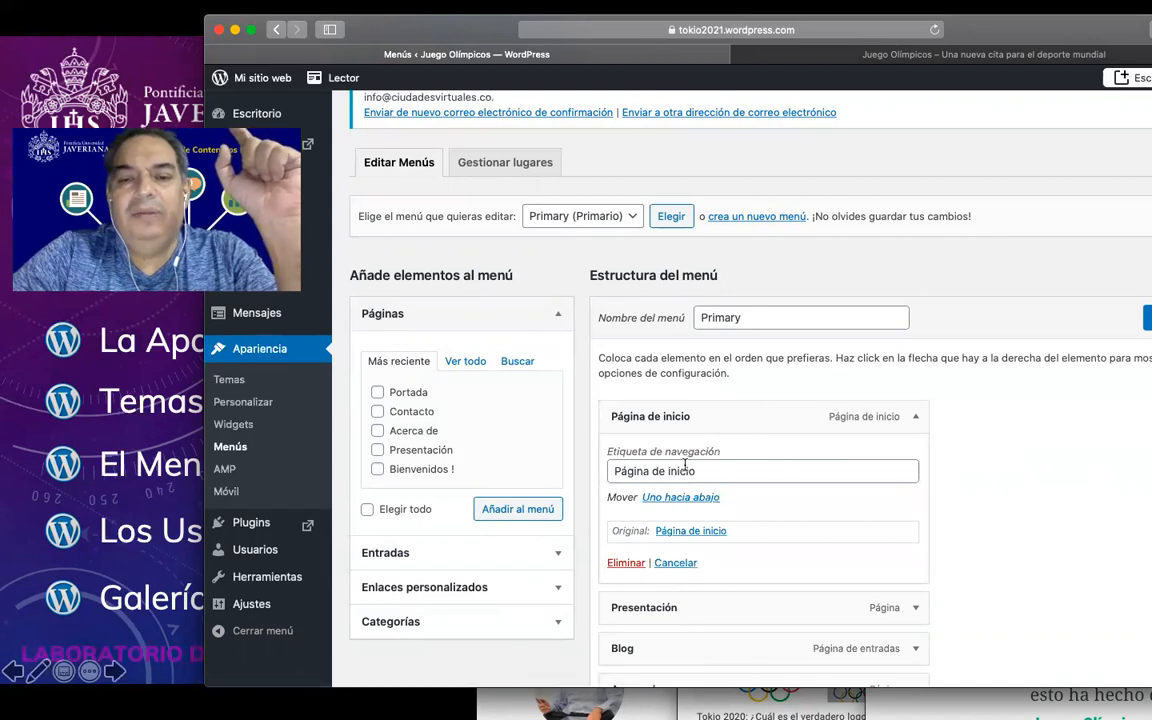
left_click_drag(673, 470, 600, 470)
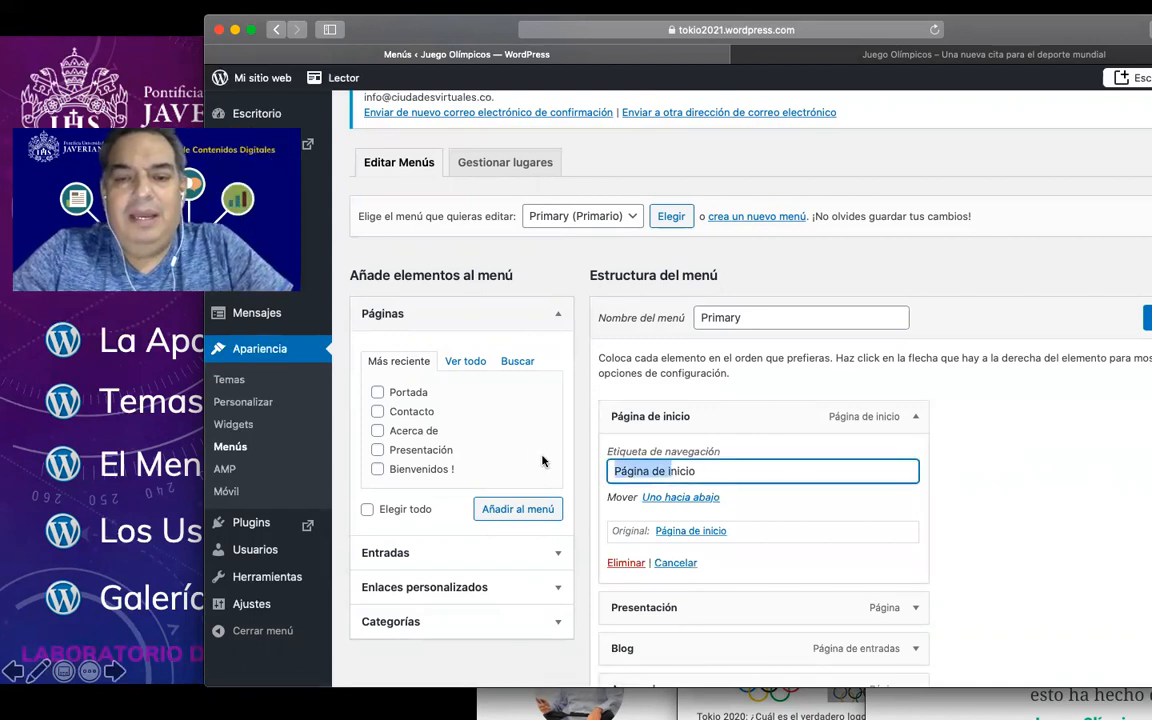
type("I")
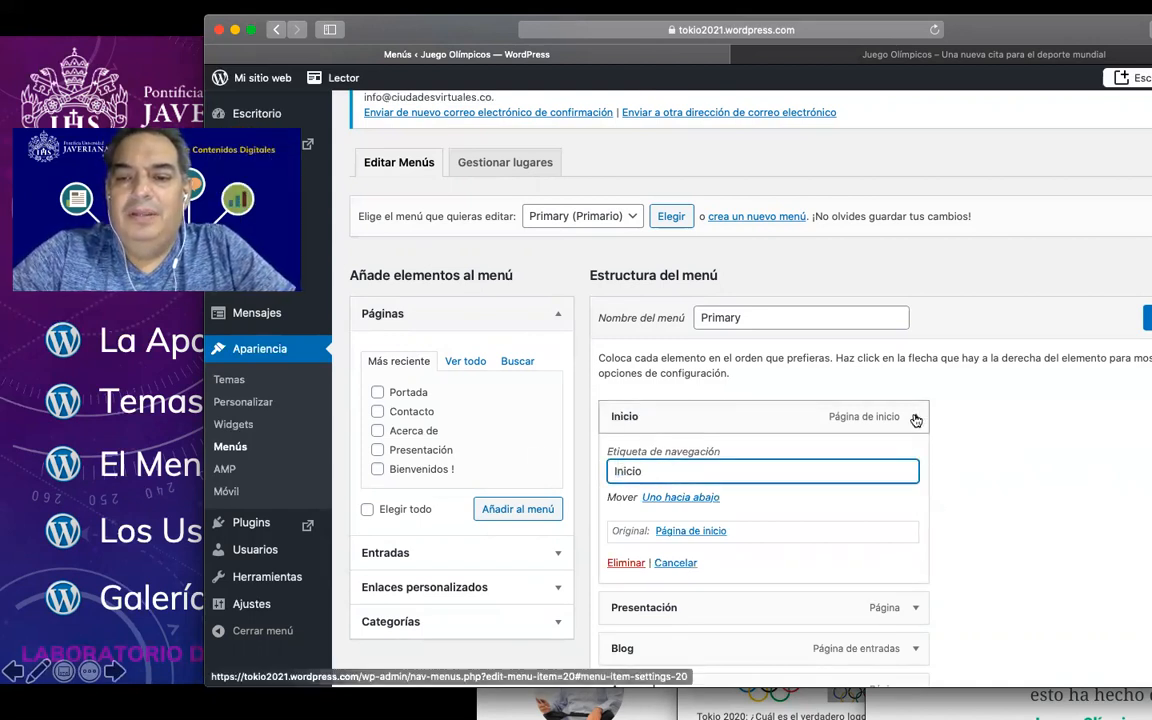
left_click(915, 417)
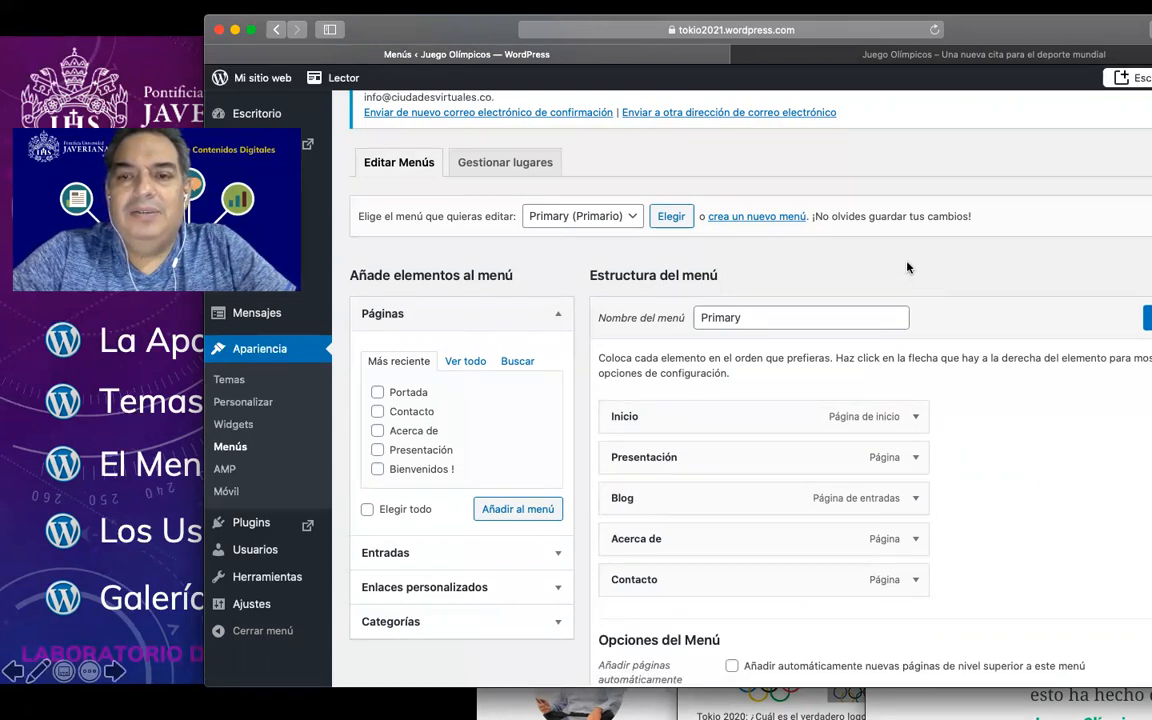
Check the published site, return to the Menús page and save the Primary menu
left_click(818, 56)
left_click(935, 31)
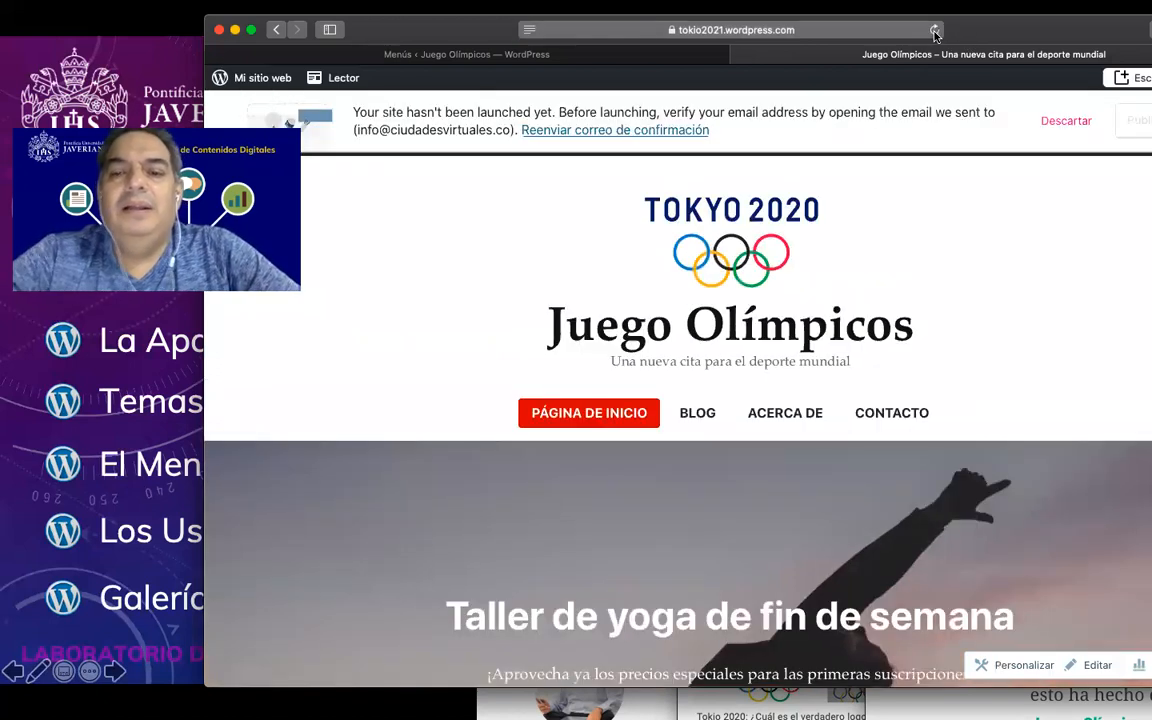
left_click(685, 58)
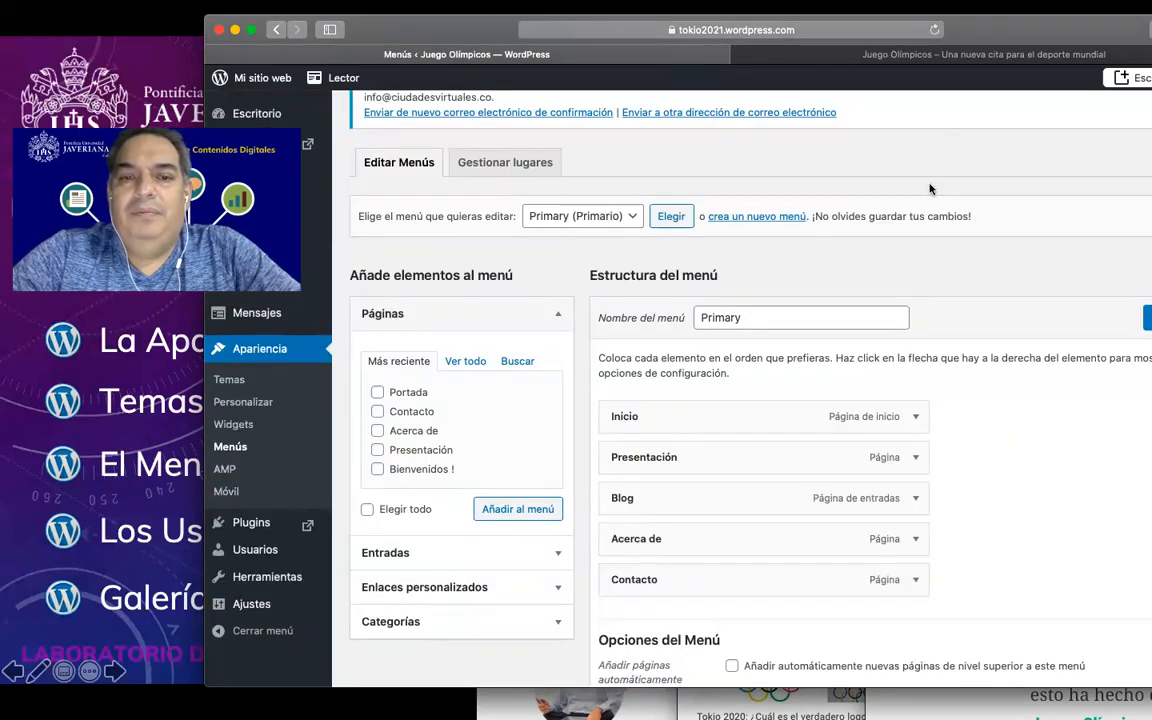
left_click_drag(1043, 32, 934, 35)
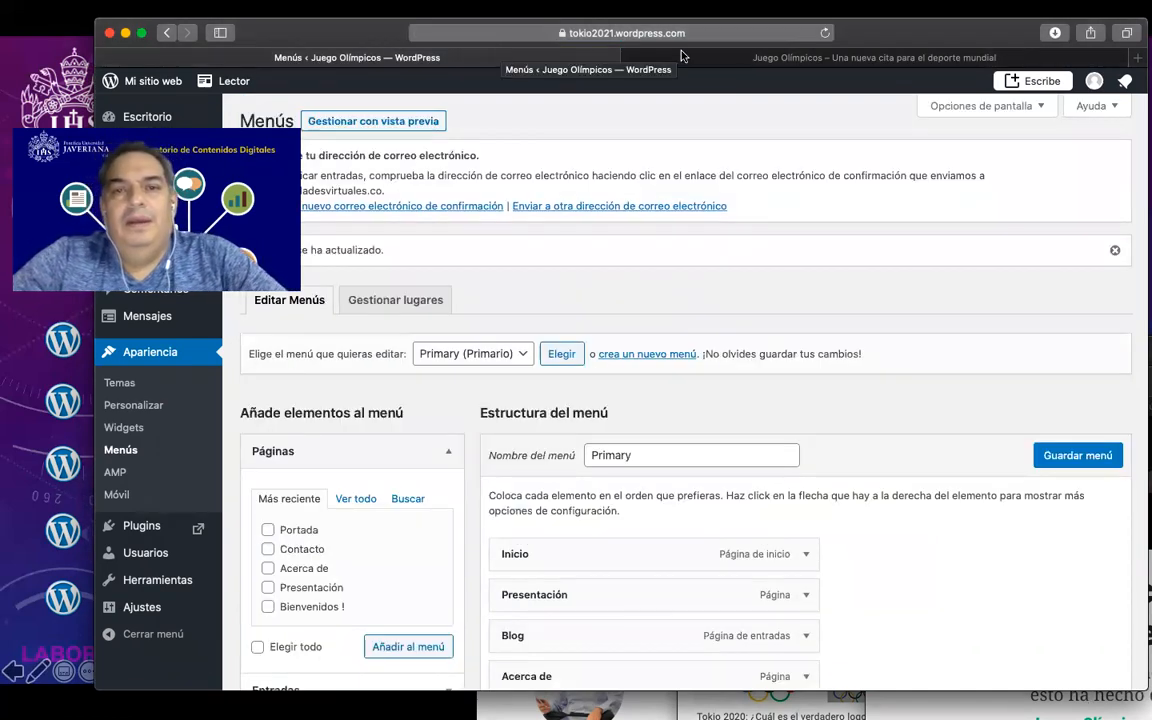
Reload the published site, open Presentación from its navigation menu and review the page's text and image
left_click(705, 58)
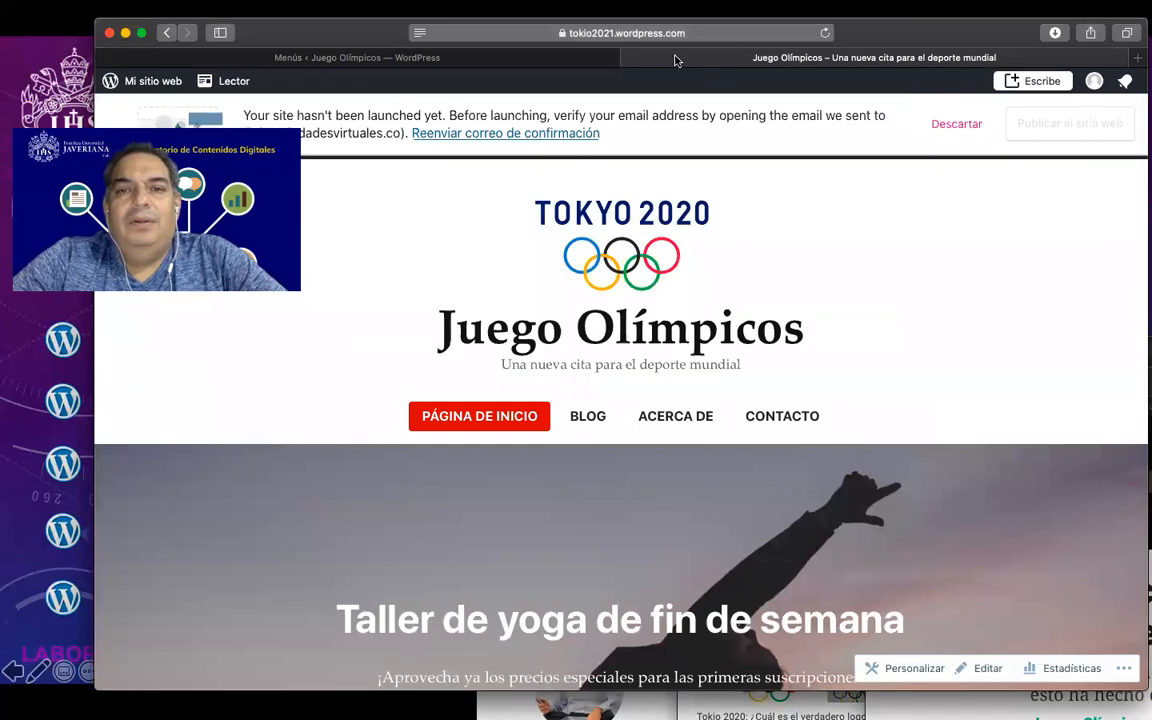
left_click(827, 34)
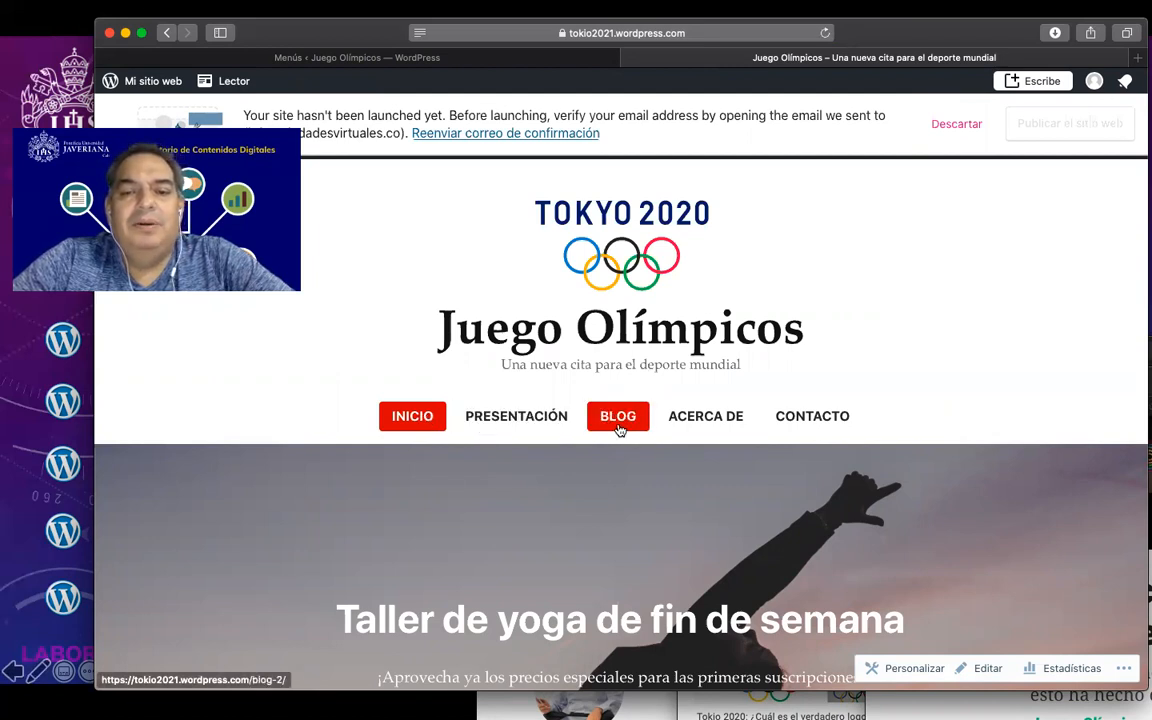
left_click(510, 419)
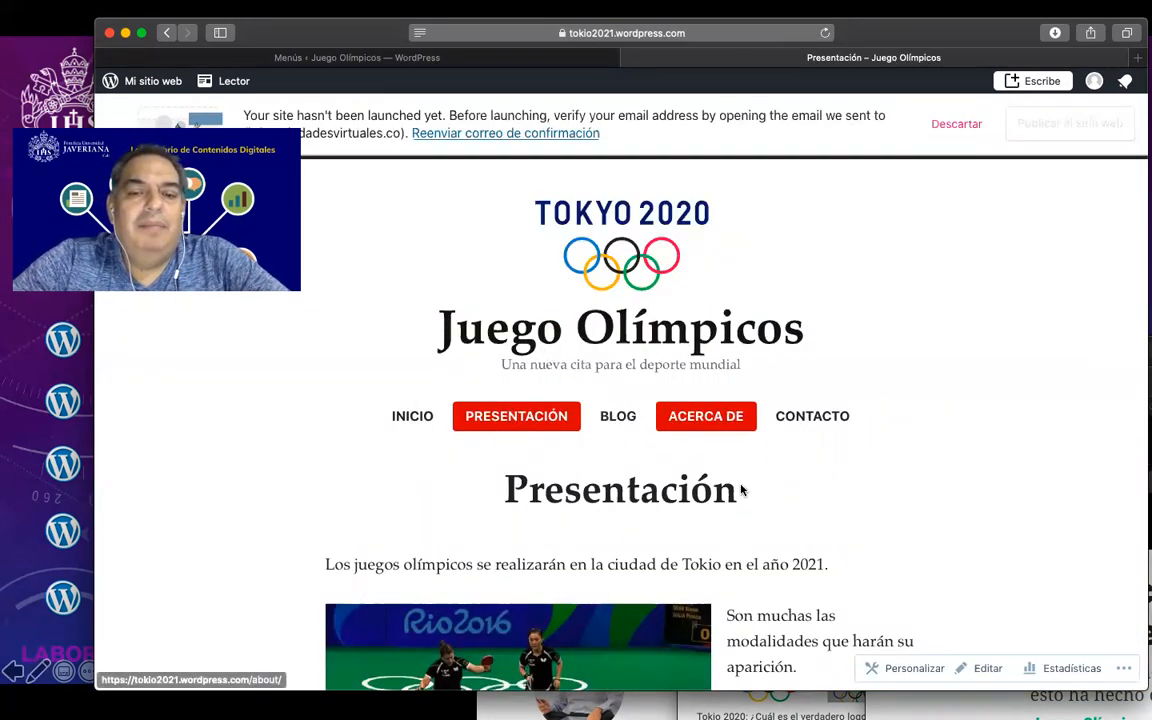
scroll(748, 507, "down", 4)
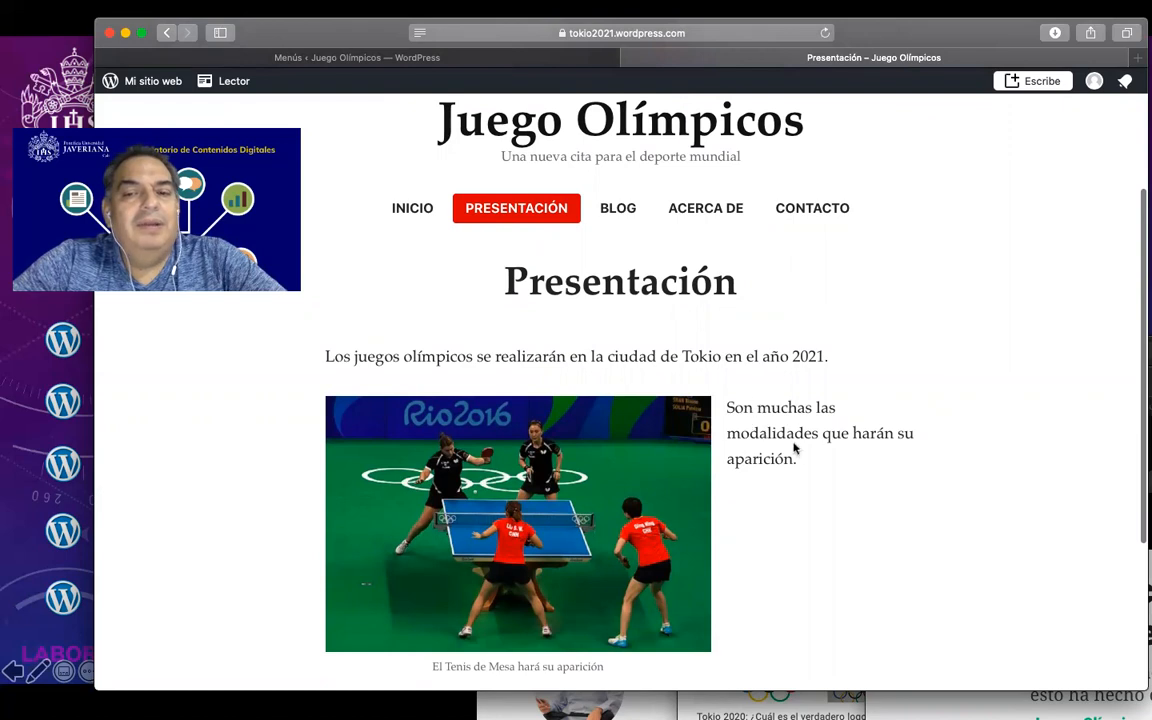
scroll(645, 503, "down", 2)
scroll(645, 503, "up", 2)
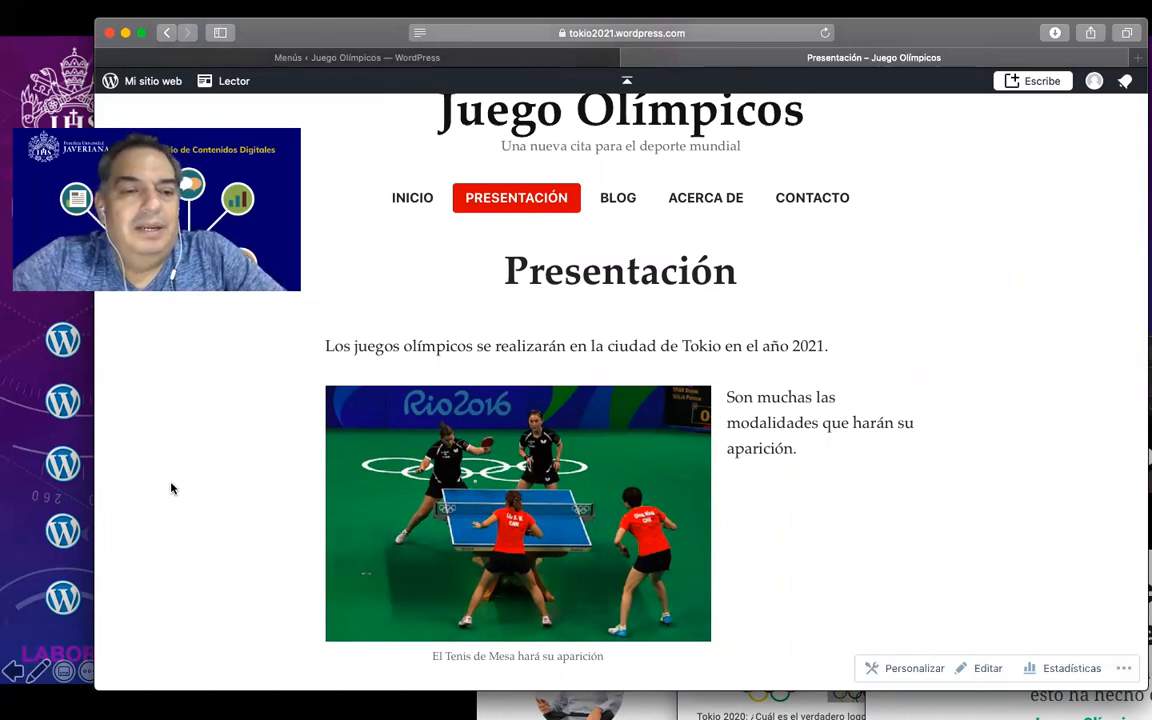
Glance at the presentation slides, return to the WordPress dashboard and start a new blog entry
left_click(52, 458)
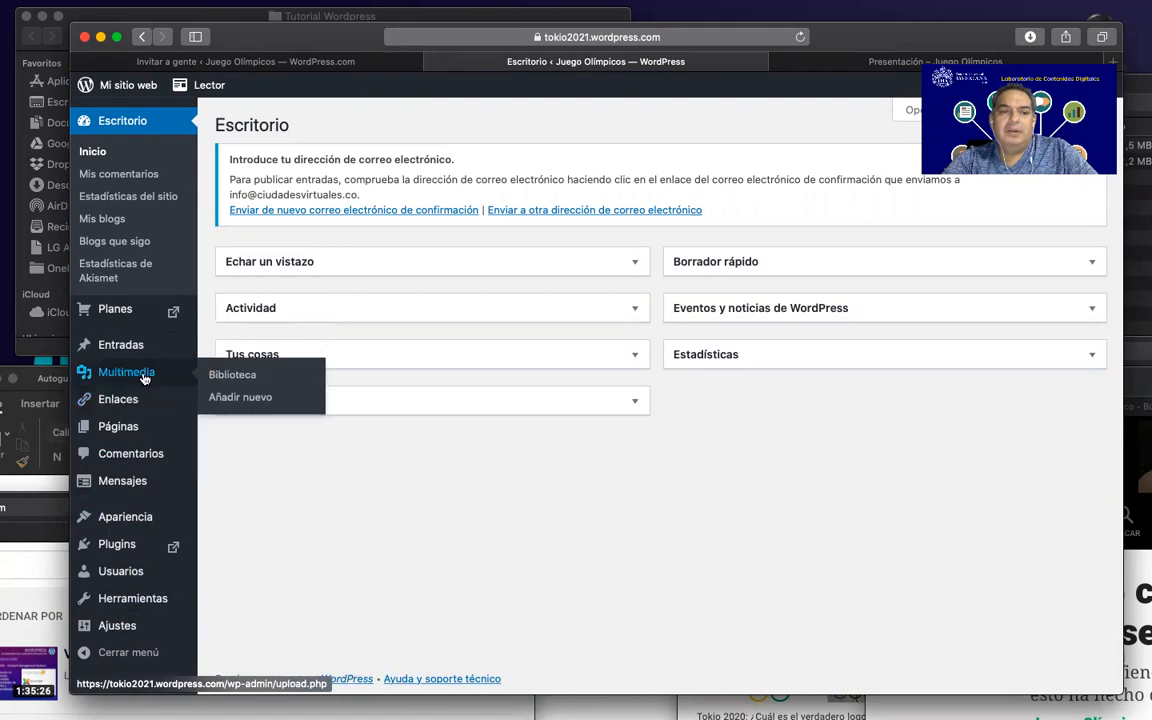
mouse_move(119, 350)
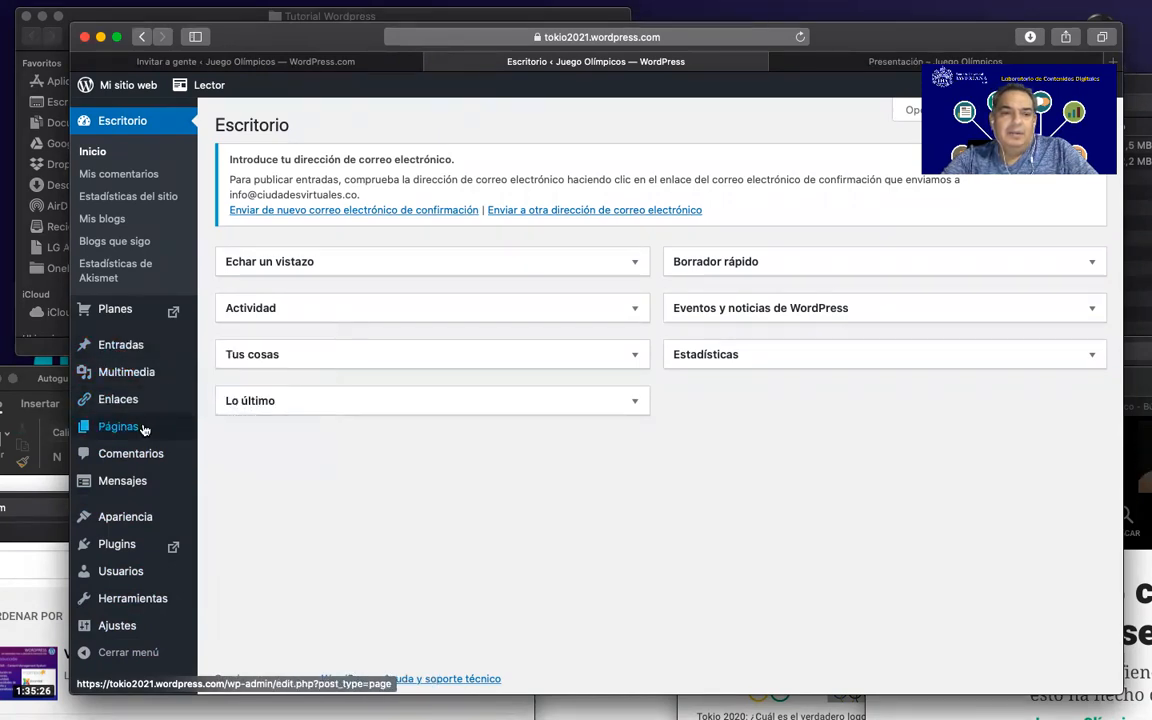
mouse_move(140, 430)
mouse_move(180, 346)
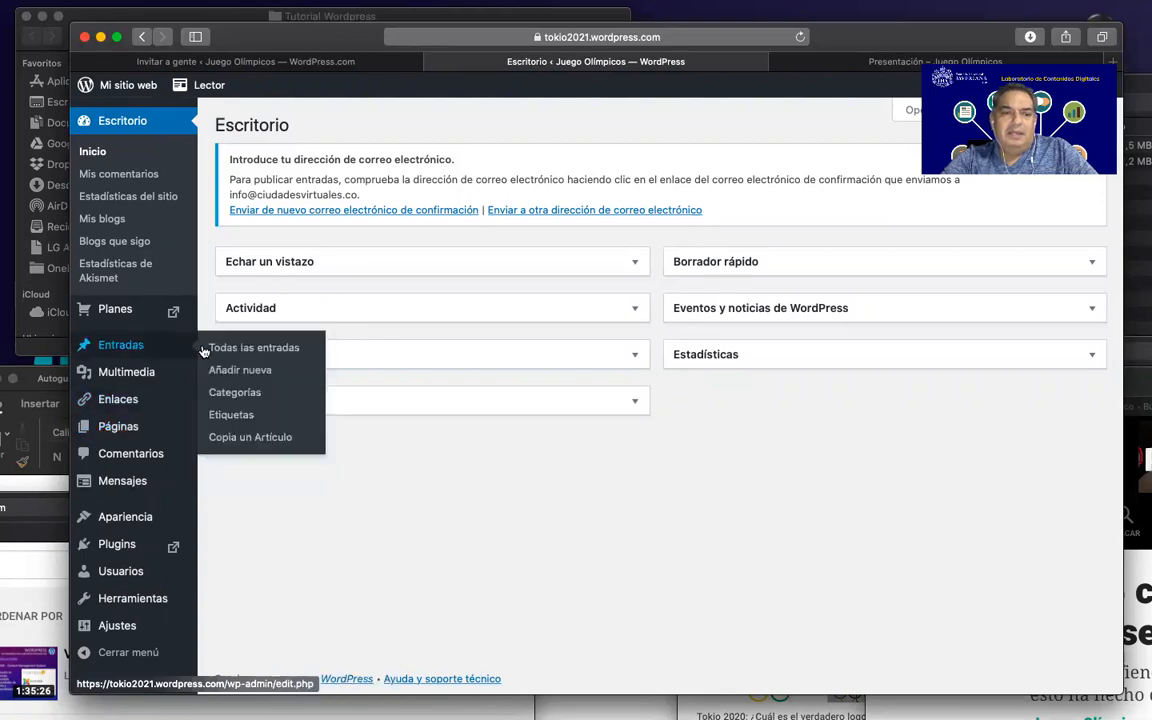
left_click(236, 372)
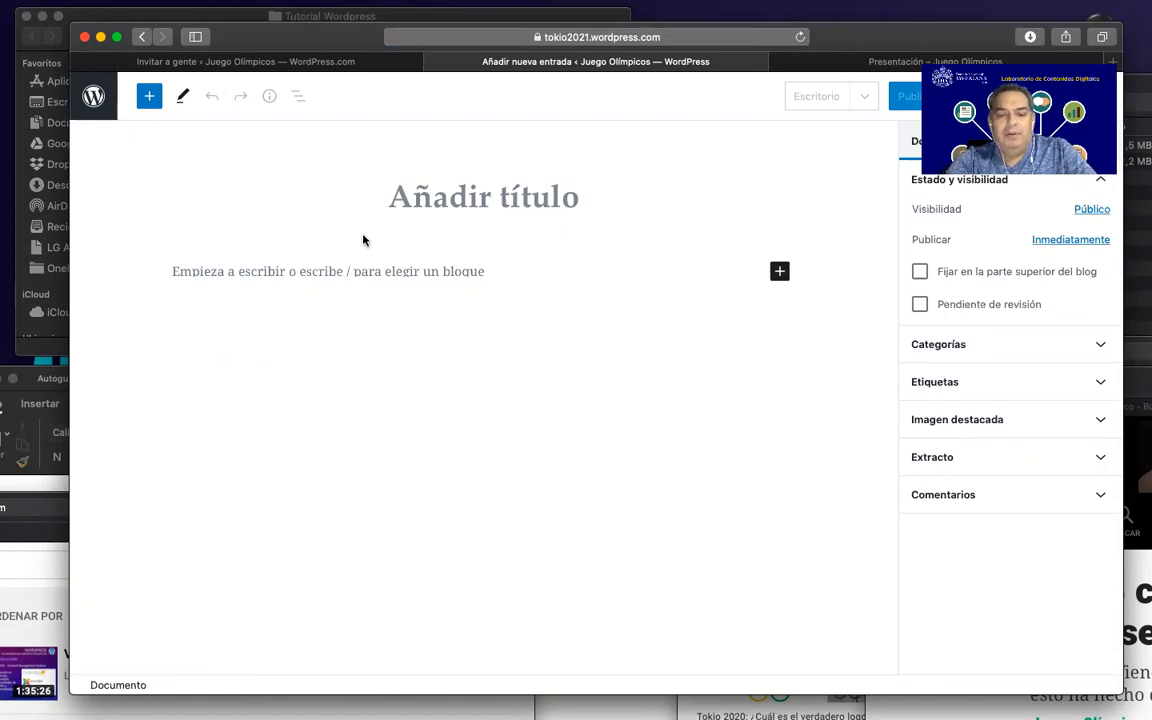
Title the entry "Nuevas noticias" and write the paragraph "Se aplazan los Juegos Olímpicos !"
type("Nuevas ")
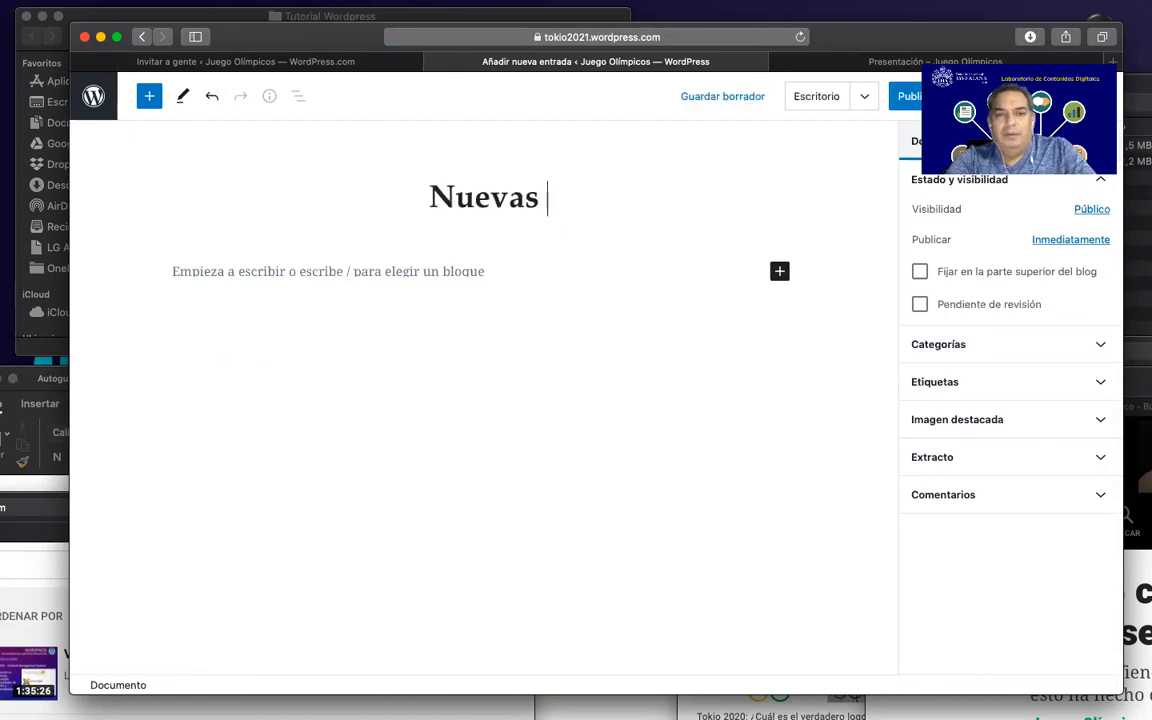
type("noticias")
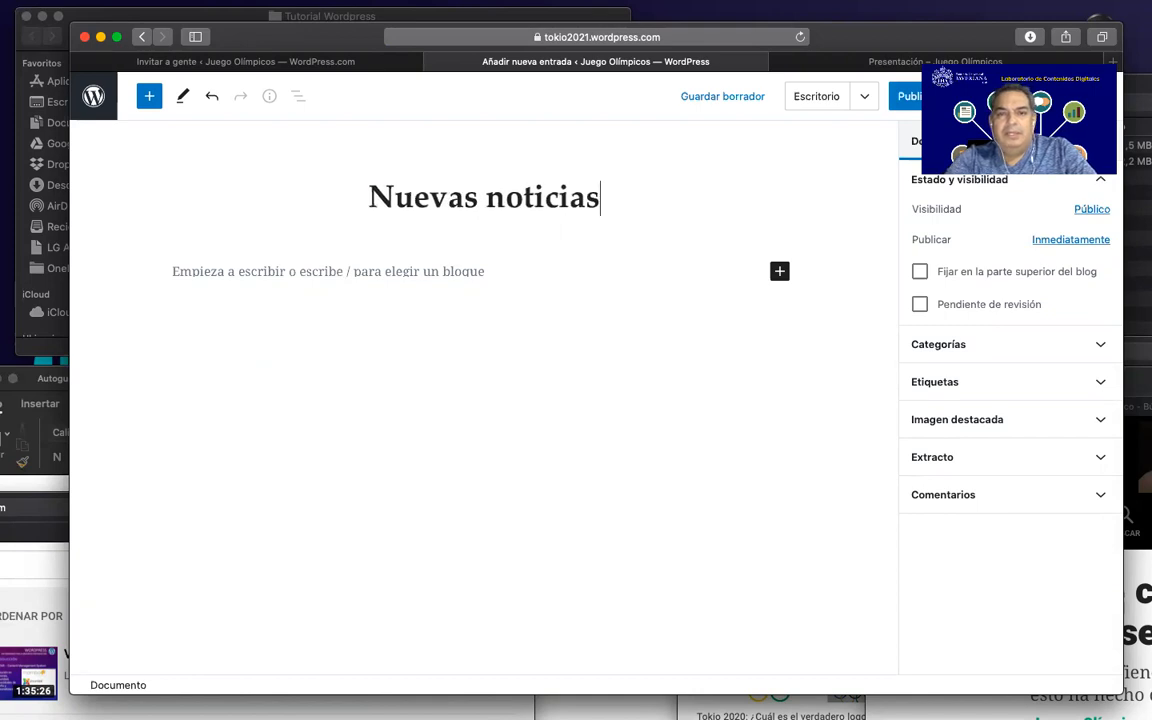
left_click(301, 271)
type("Se aplazaa")
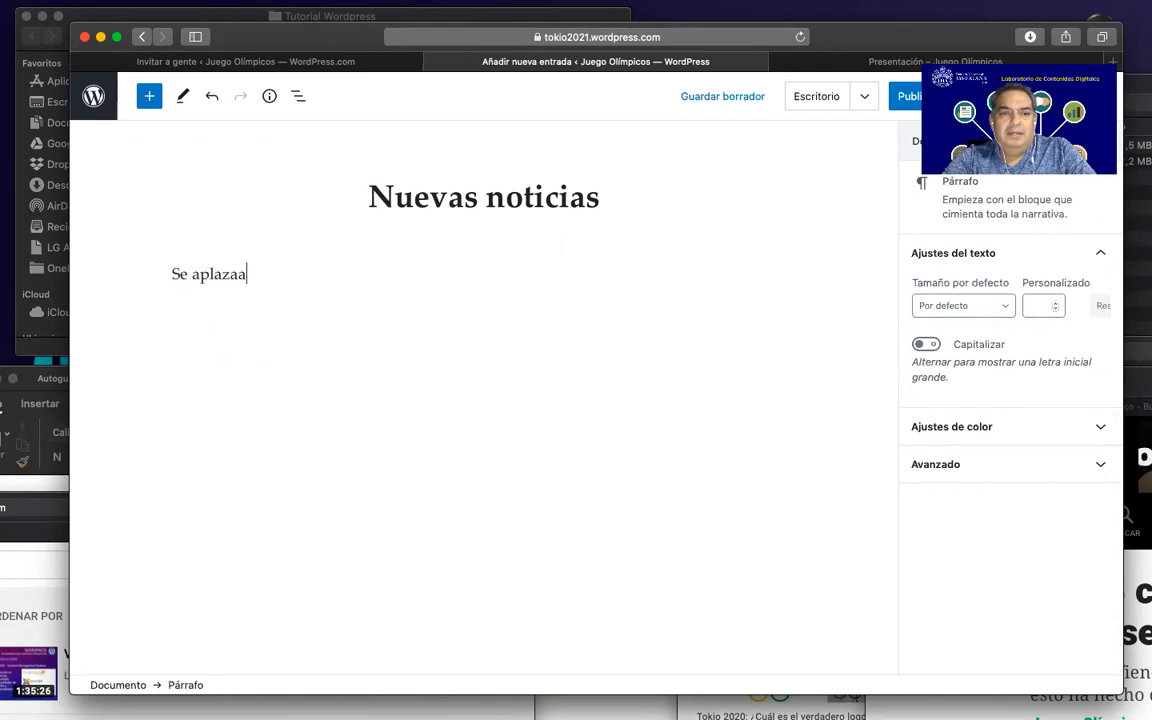
key("BackSpace")
type("n los Juegos Olímpicos !")
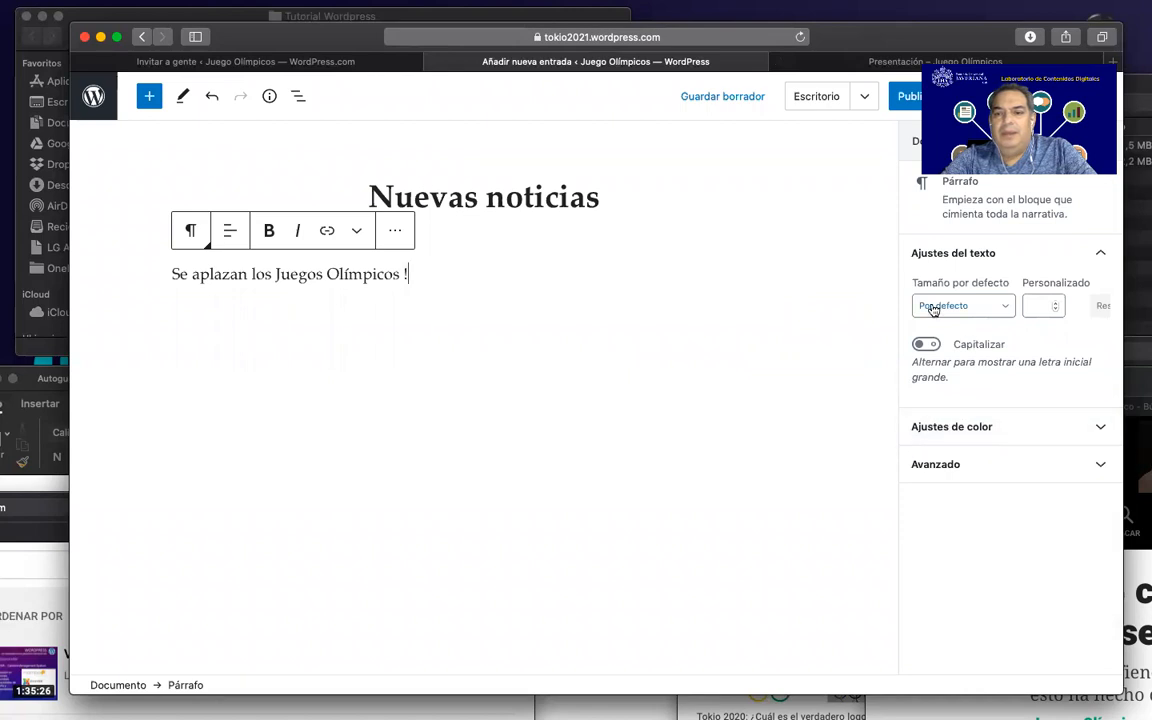
Publish the "Nuevas noticias" entry immediately with public visibility
left_click_drag(853, 40, 808, 147)
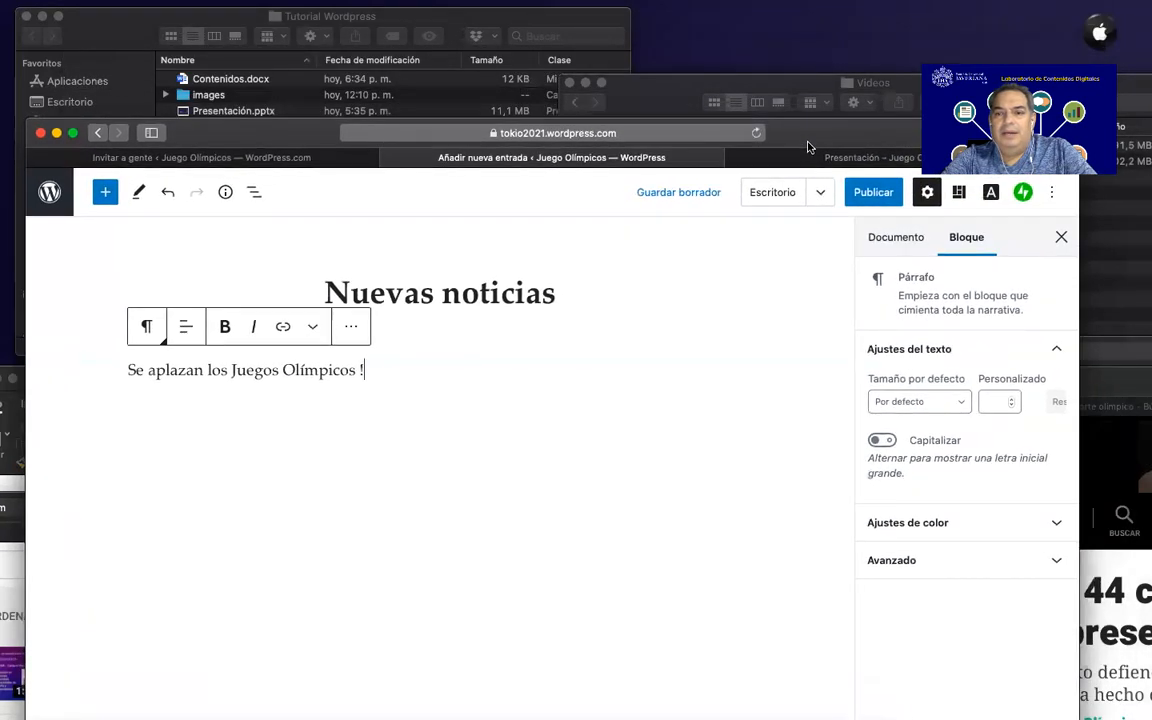
left_click(886, 199)
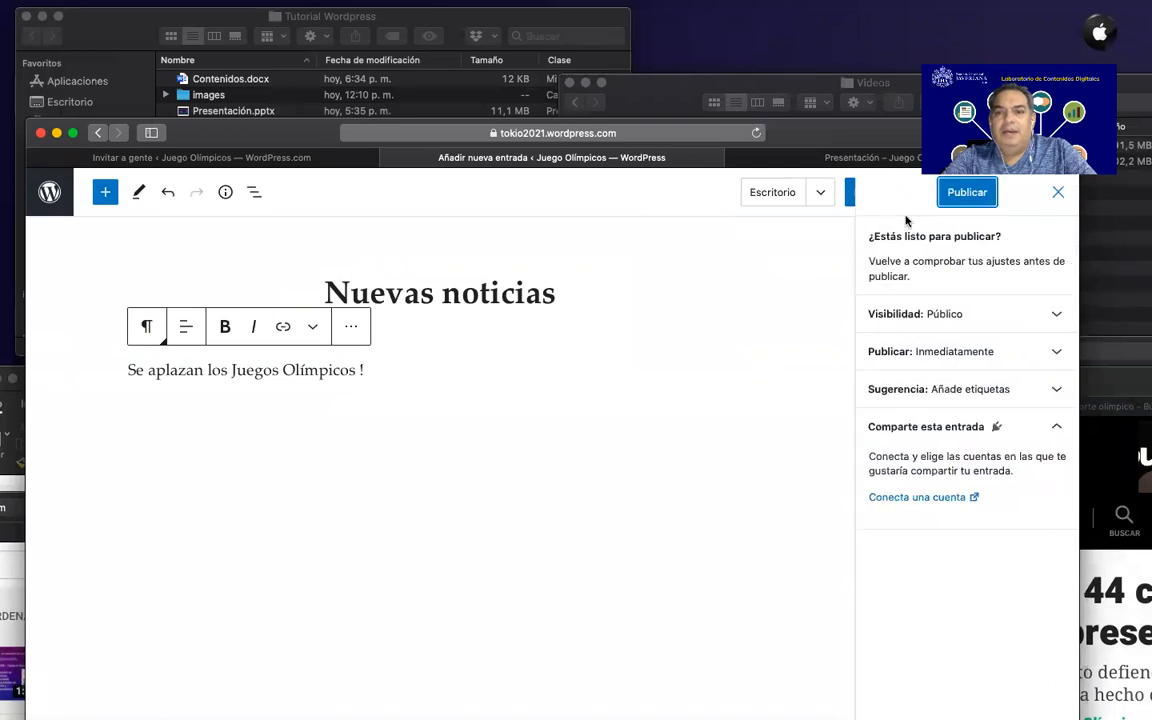
left_click(960, 199)
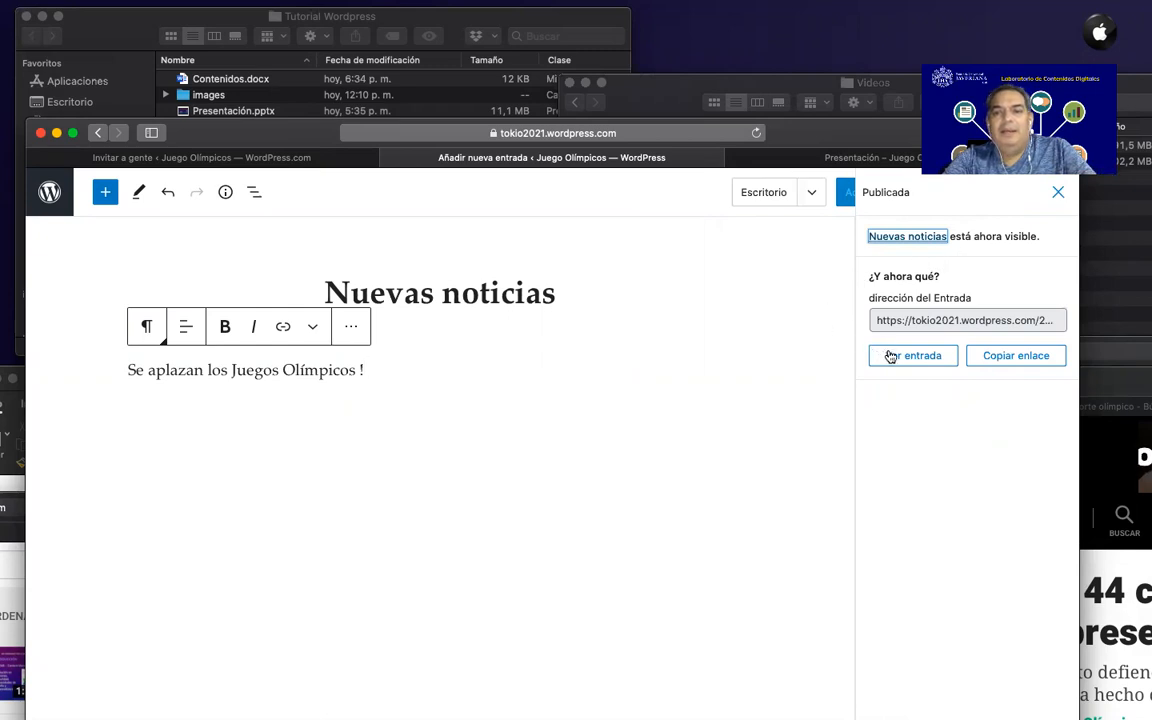
View the published "Nuevas noticias" entry on the site and examine its title and text
scroll(895, 369, "down", 1)
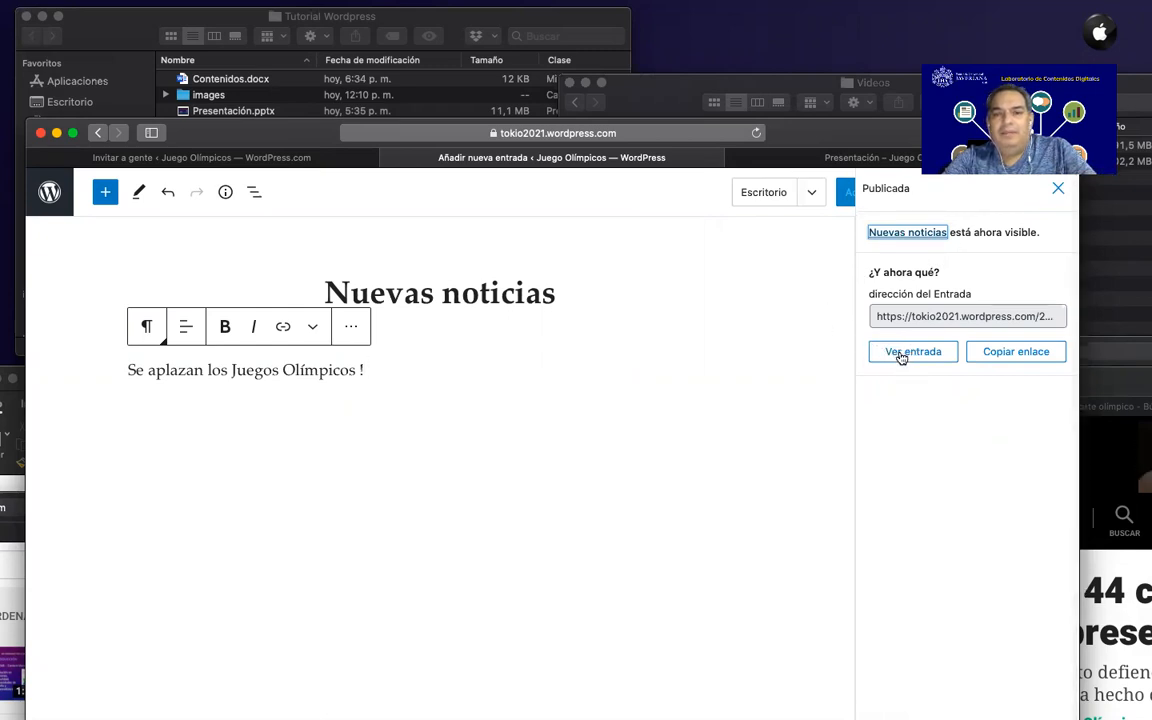
left_click(900, 357)
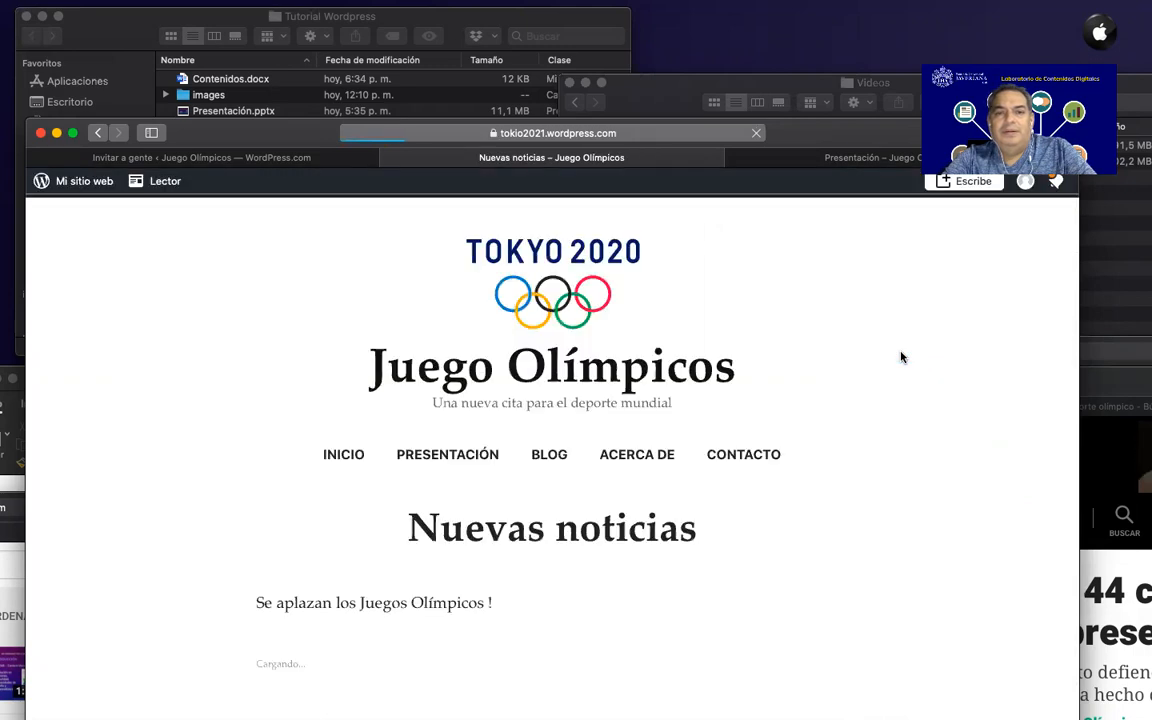
scroll(681, 489, "down", 2)
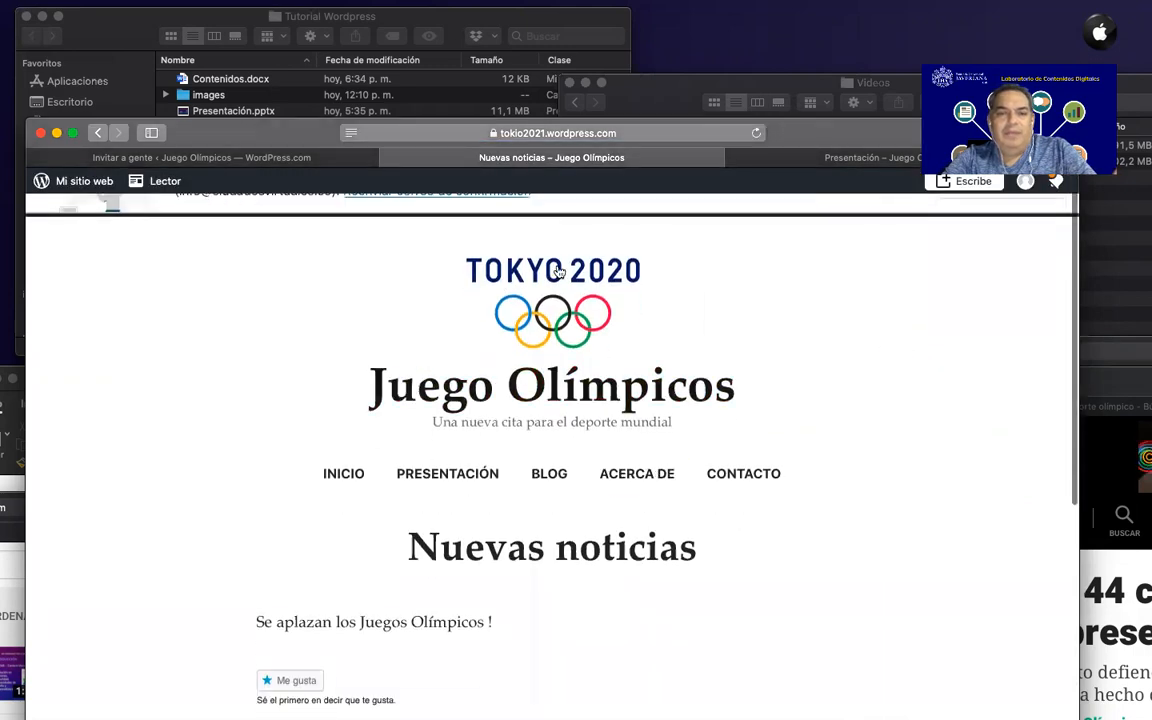
scroll(540, 474, "down", 2)
double_click(450, 462)
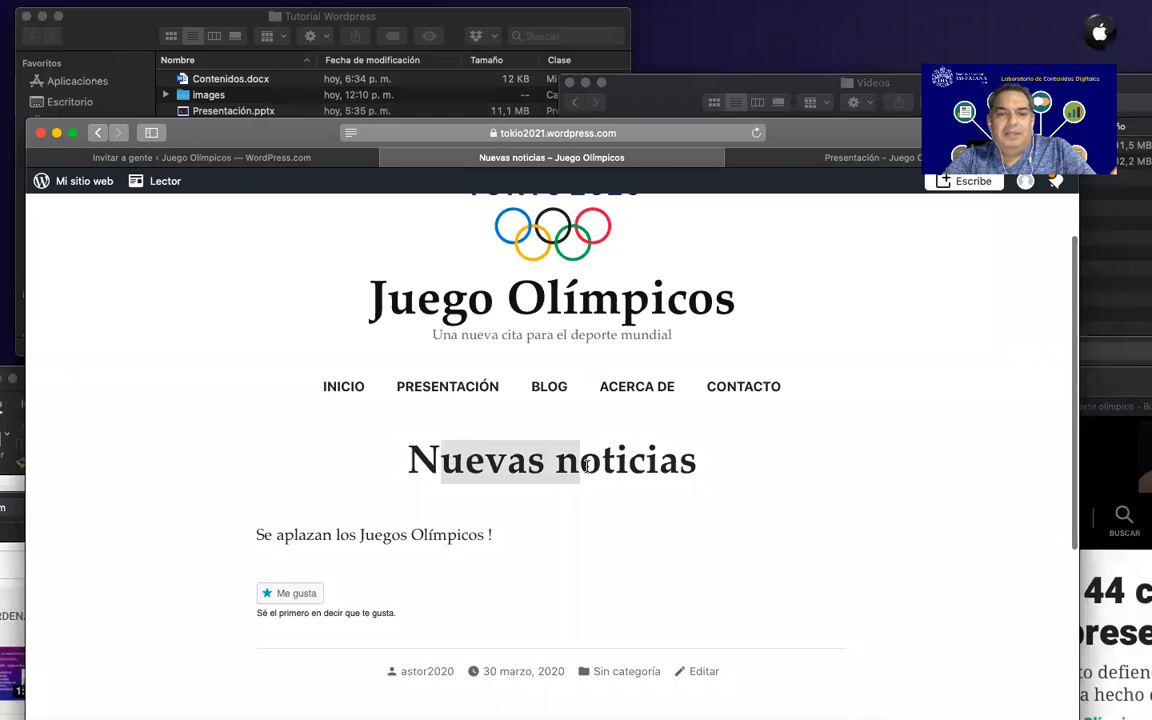
left_click_drag(357, 535, 467, 527)
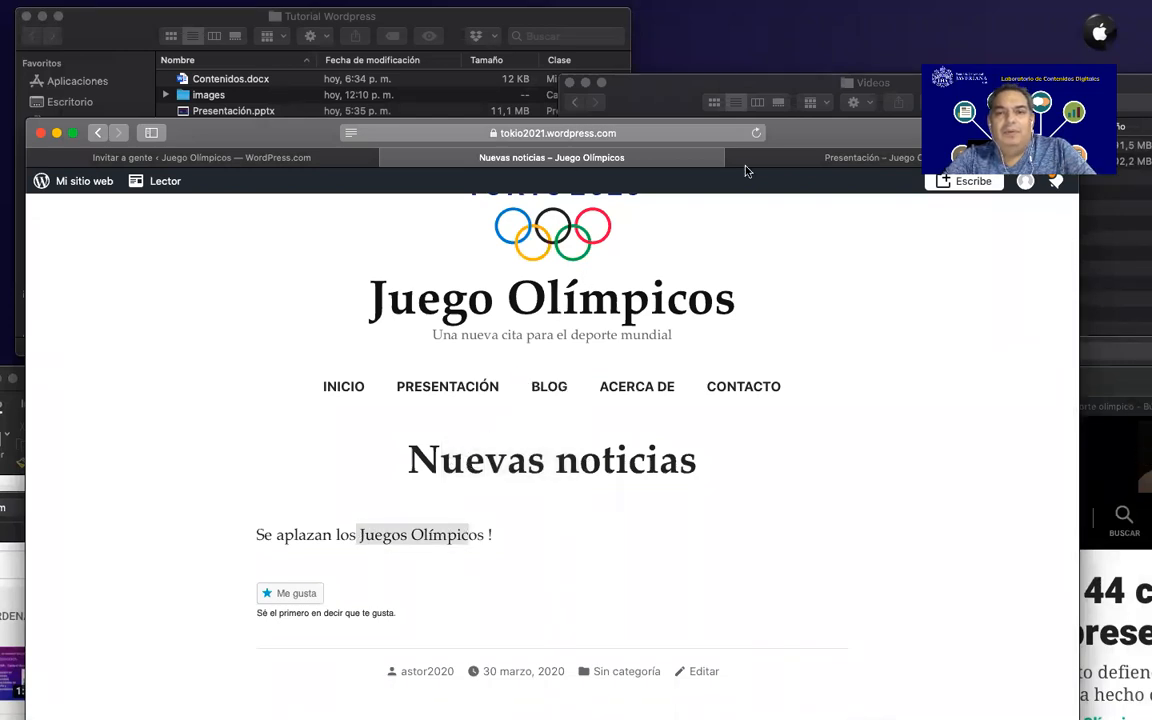
Return from the published entry to the editor and open the list of all entries in the admin
left_click_drag(788, 138, 822, 110)
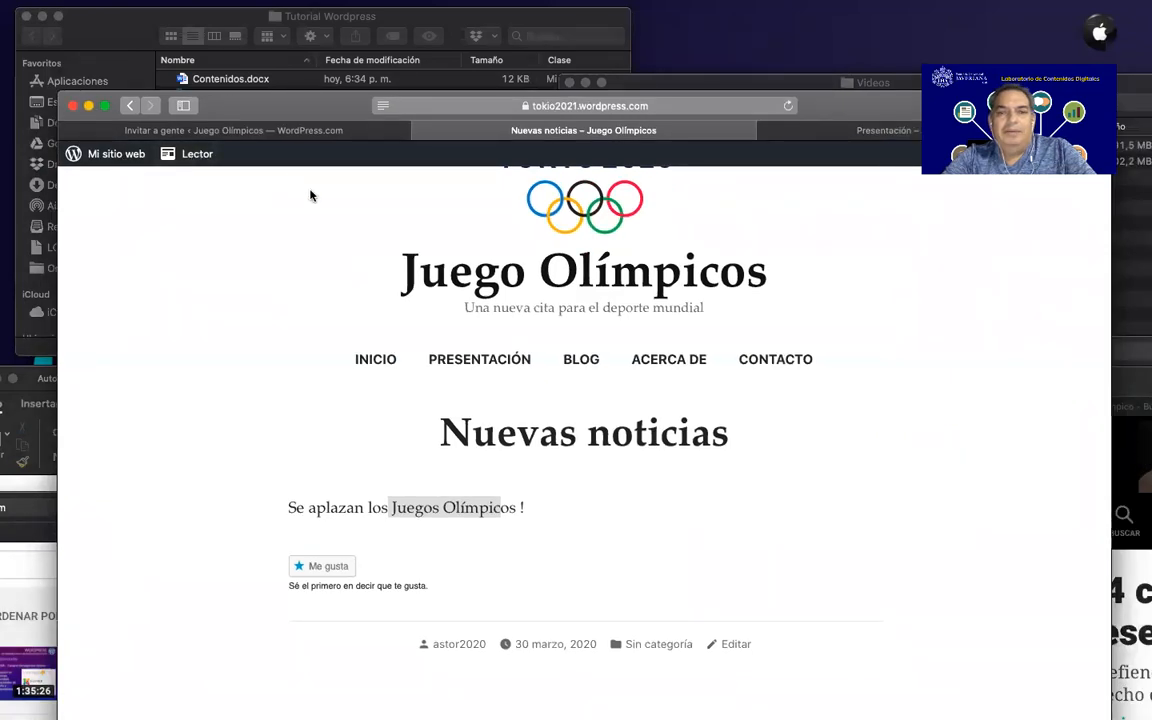
left_click(348, 134)
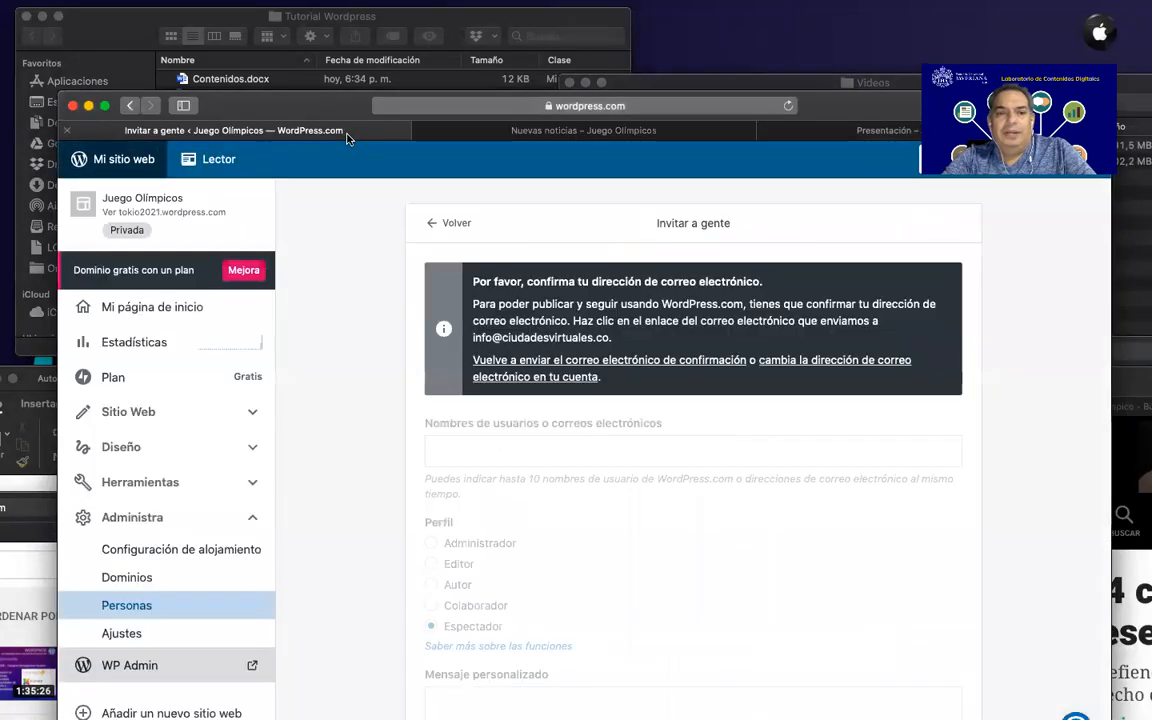
left_click(452, 135)
left_click(130, 107)
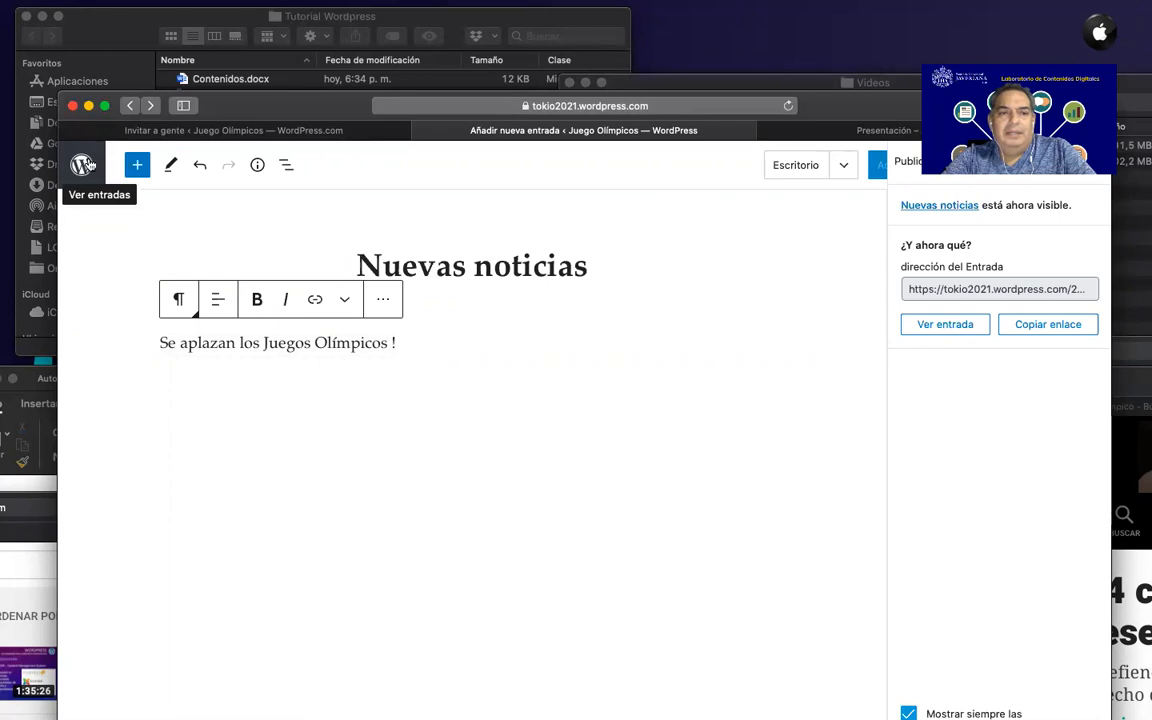
left_click(86, 164)
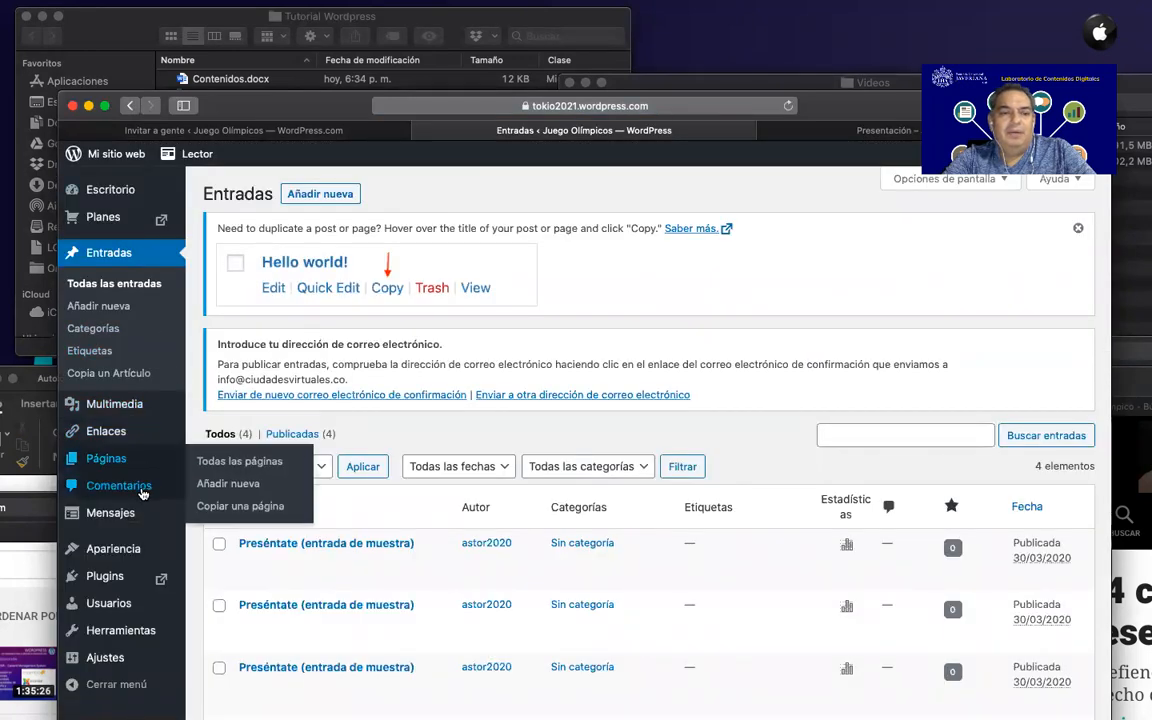
Open the entry categories and add a new category named "Turismo en los Juegos" with no parent category
mouse_move(122, 436)
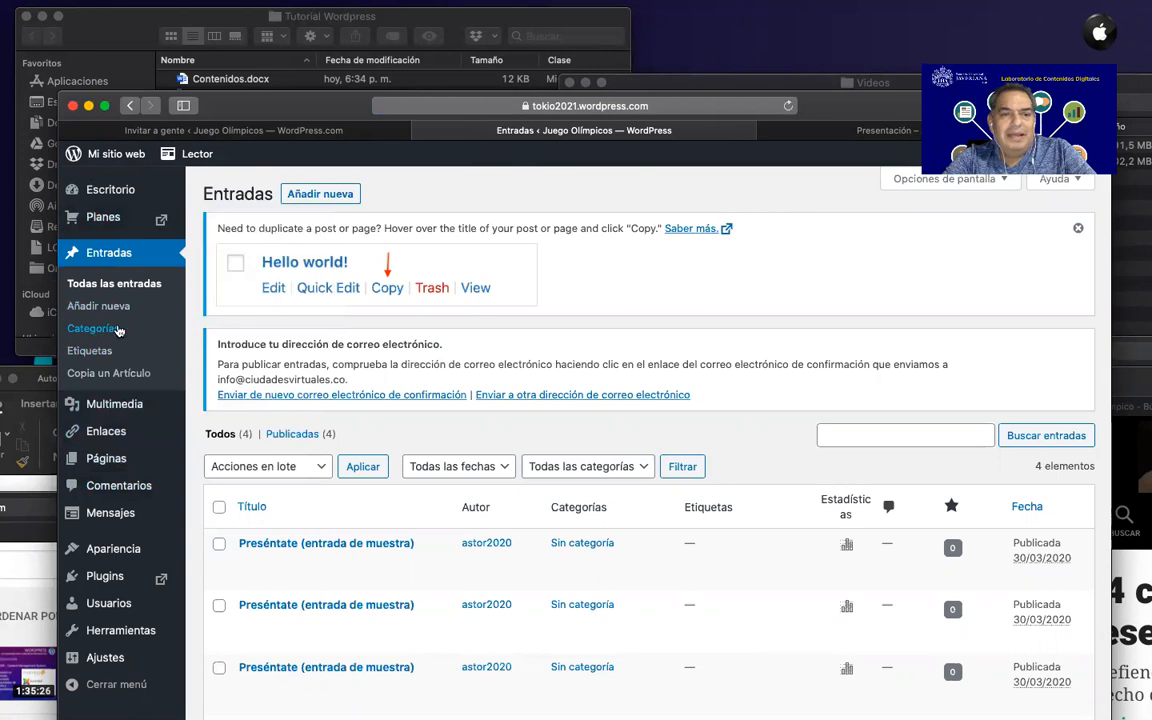
left_click(109, 331)
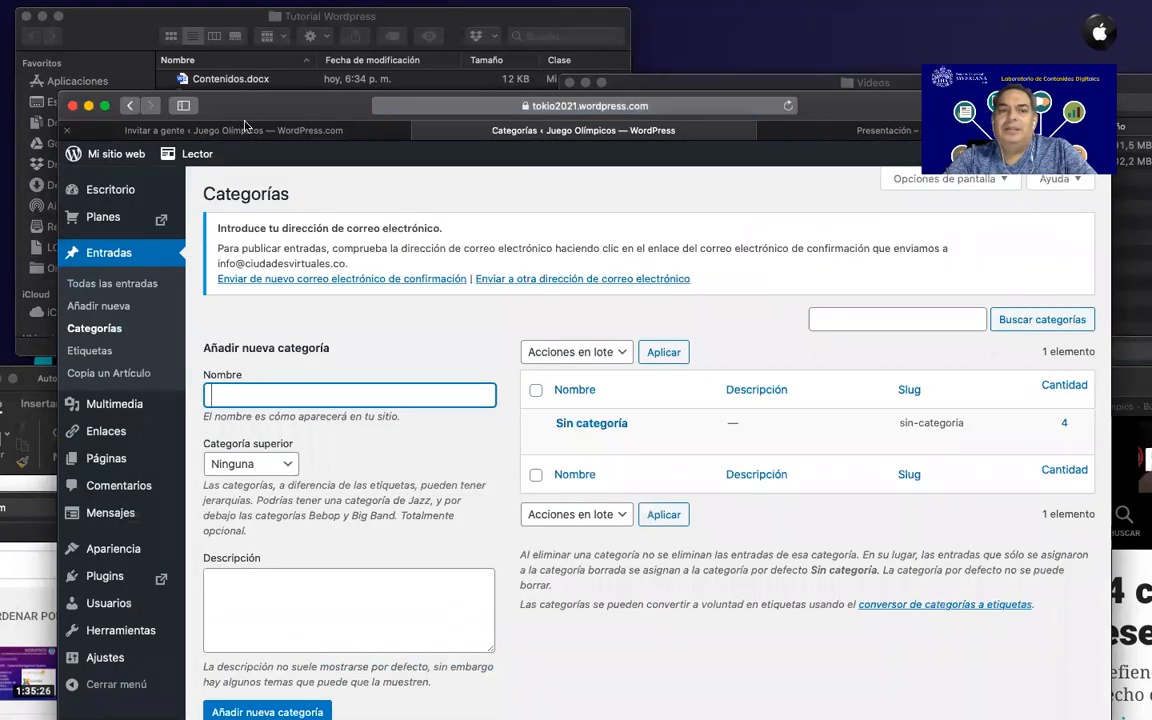
left_click_drag(249, 117, 219, 76)
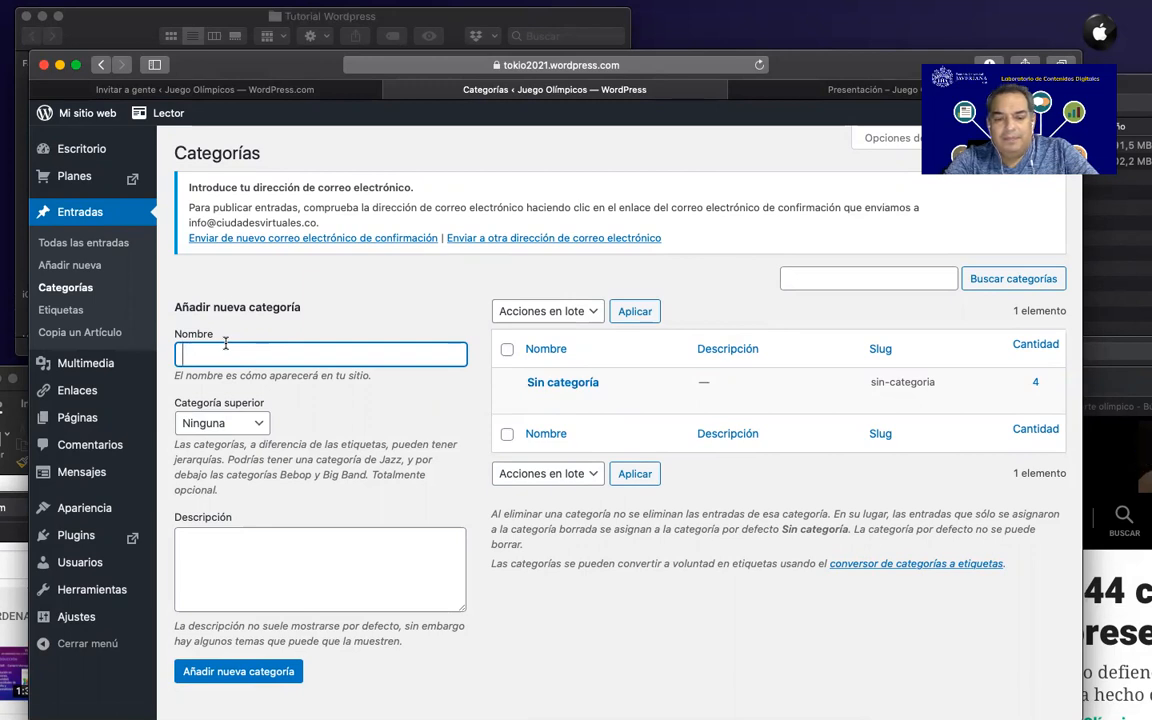
type("T")
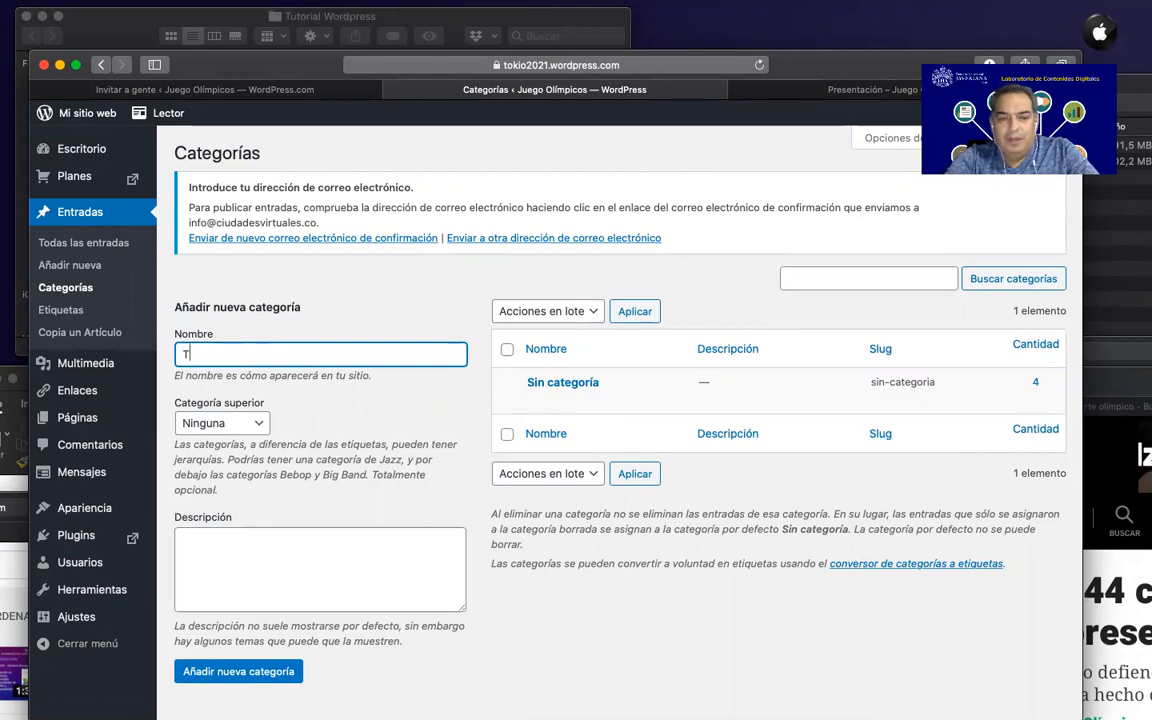
type("urismo en los Juegos")
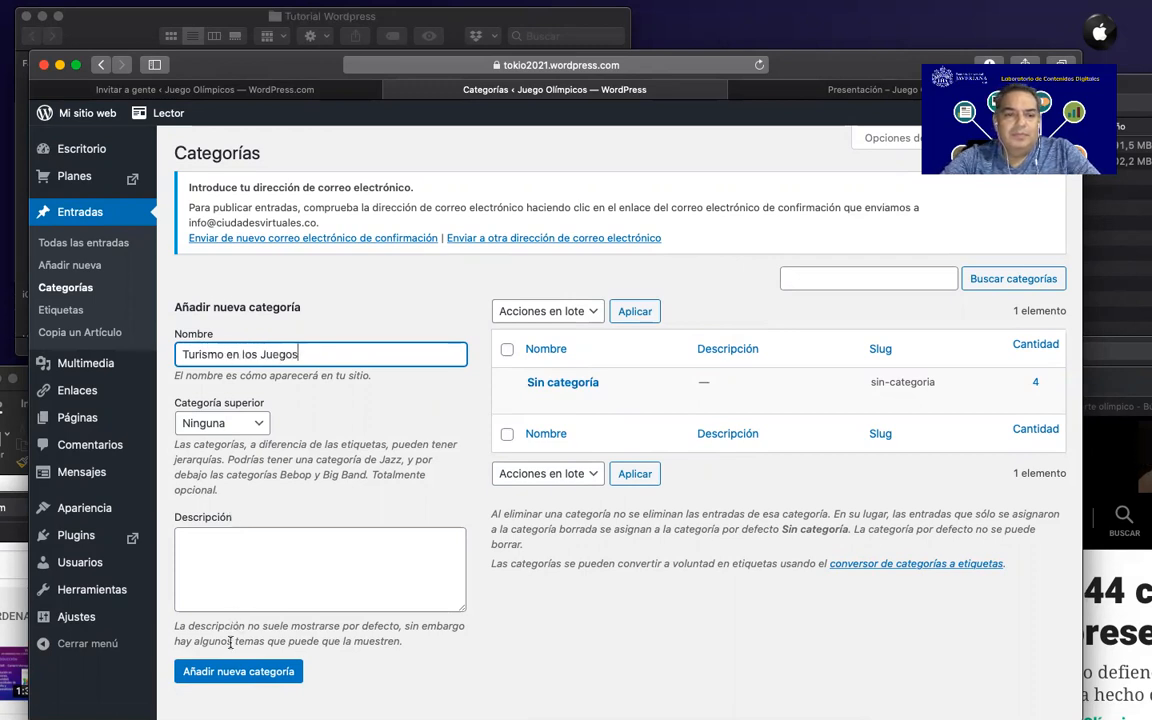
left_click(221, 674)
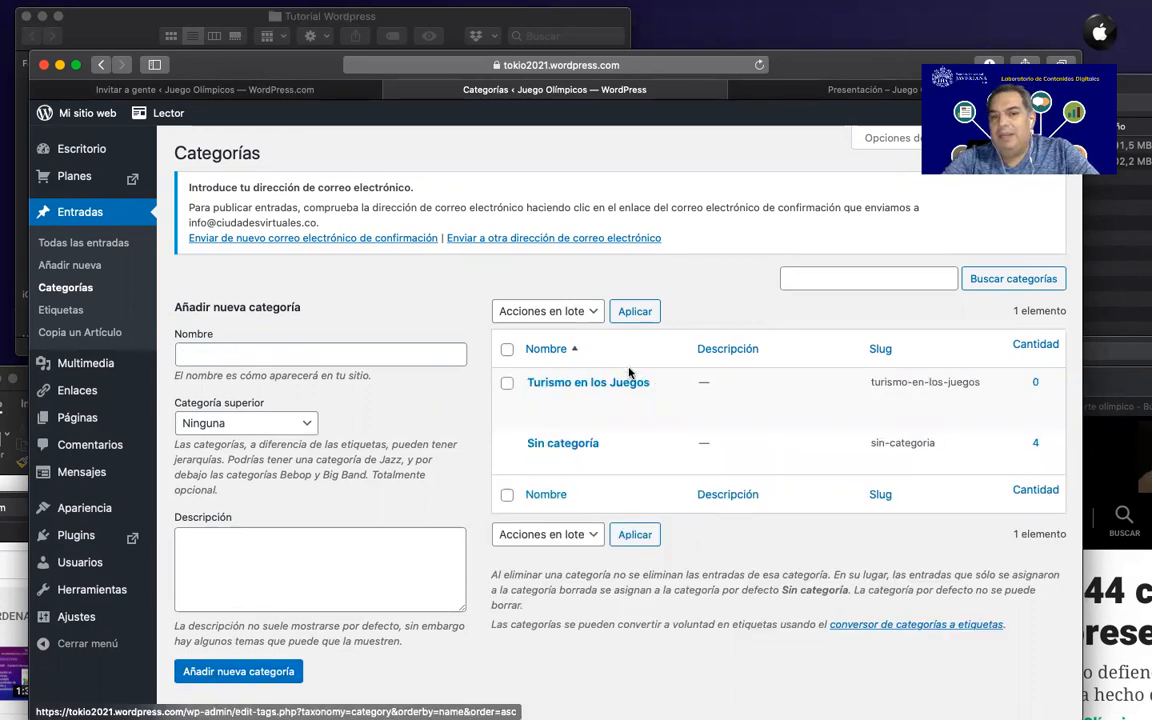
Add another category named "Logistica general" with no parent category, and check the parent category choices
left_click(187, 354)
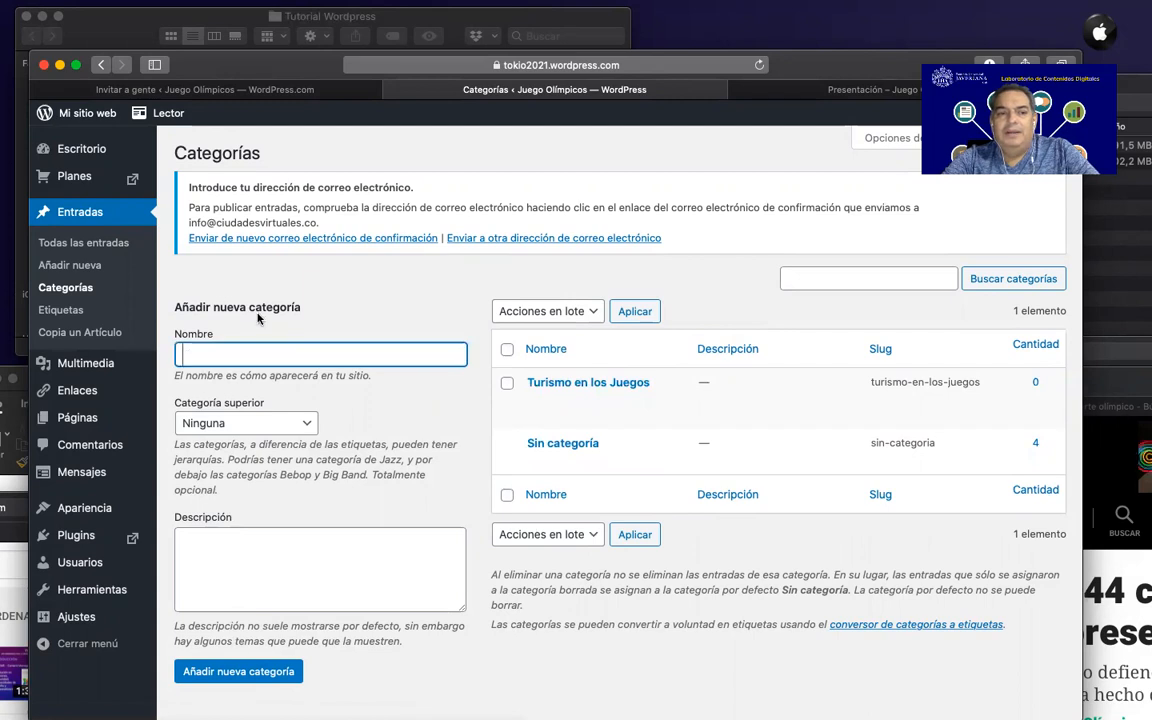
type("L")
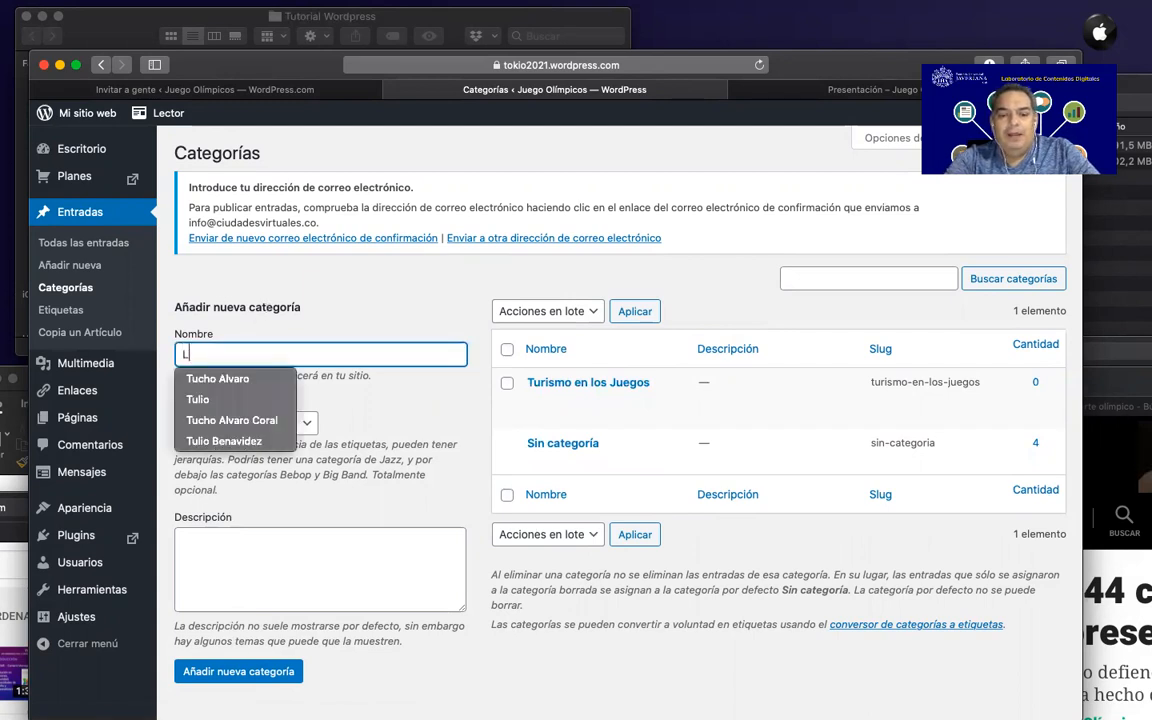
type("ogistica general")
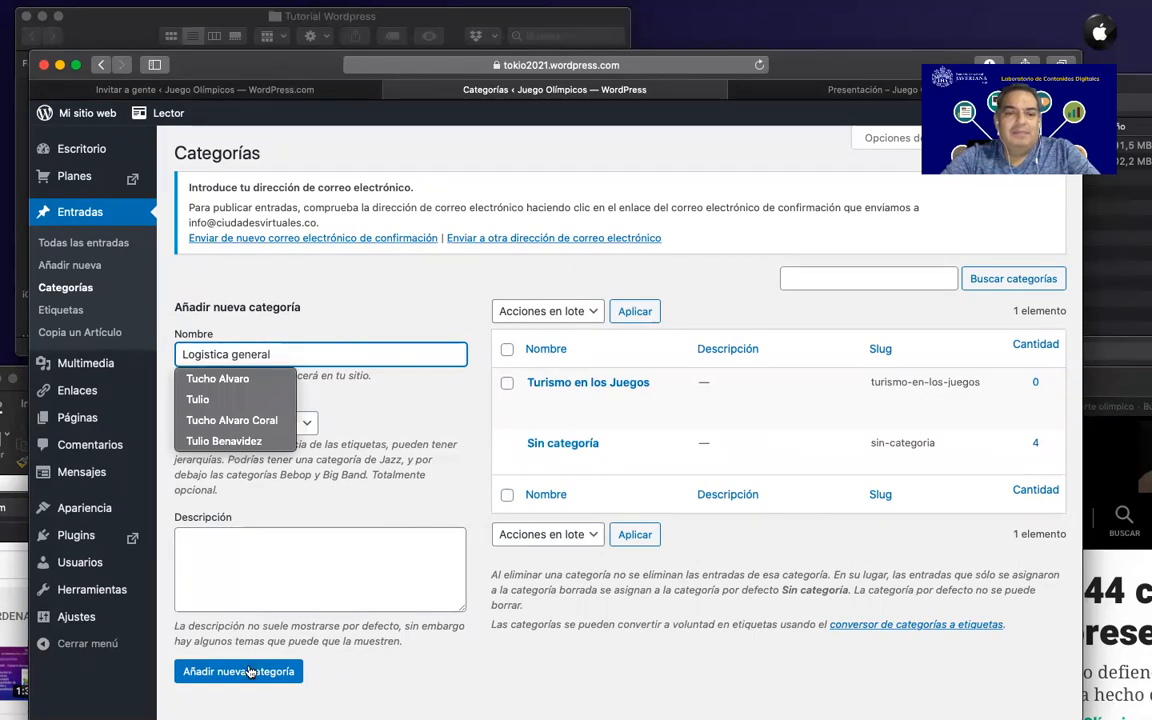
left_click(250, 671)
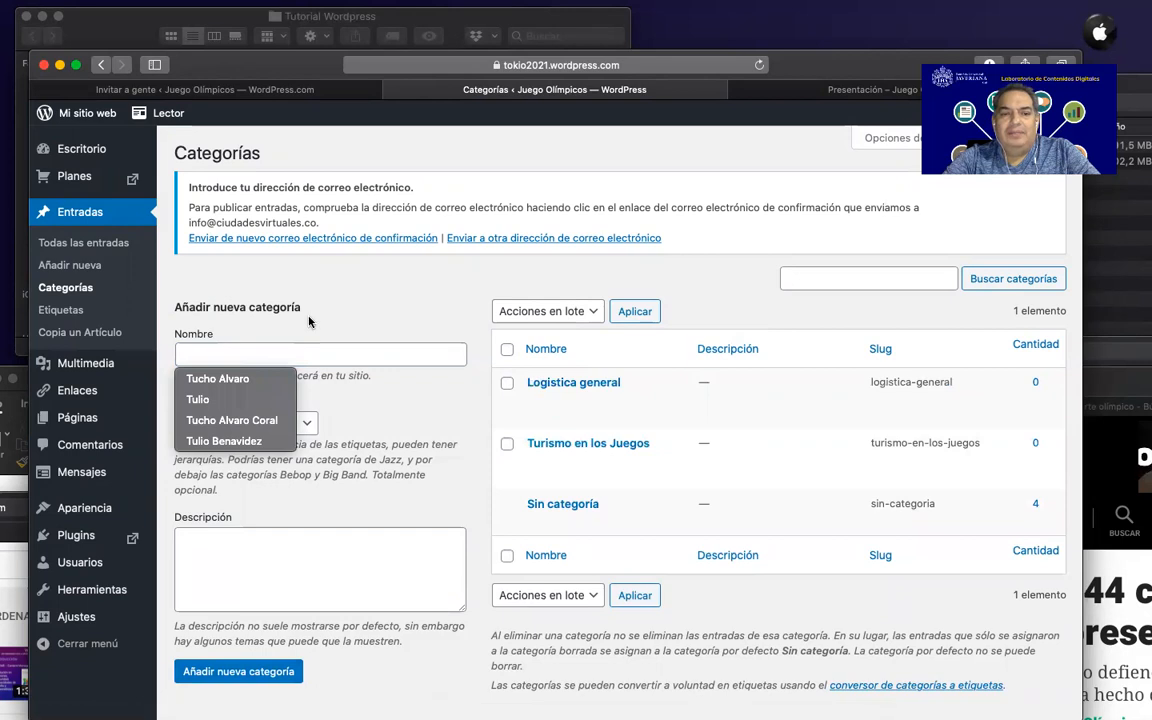
left_click(314, 425)
left_click(337, 431)
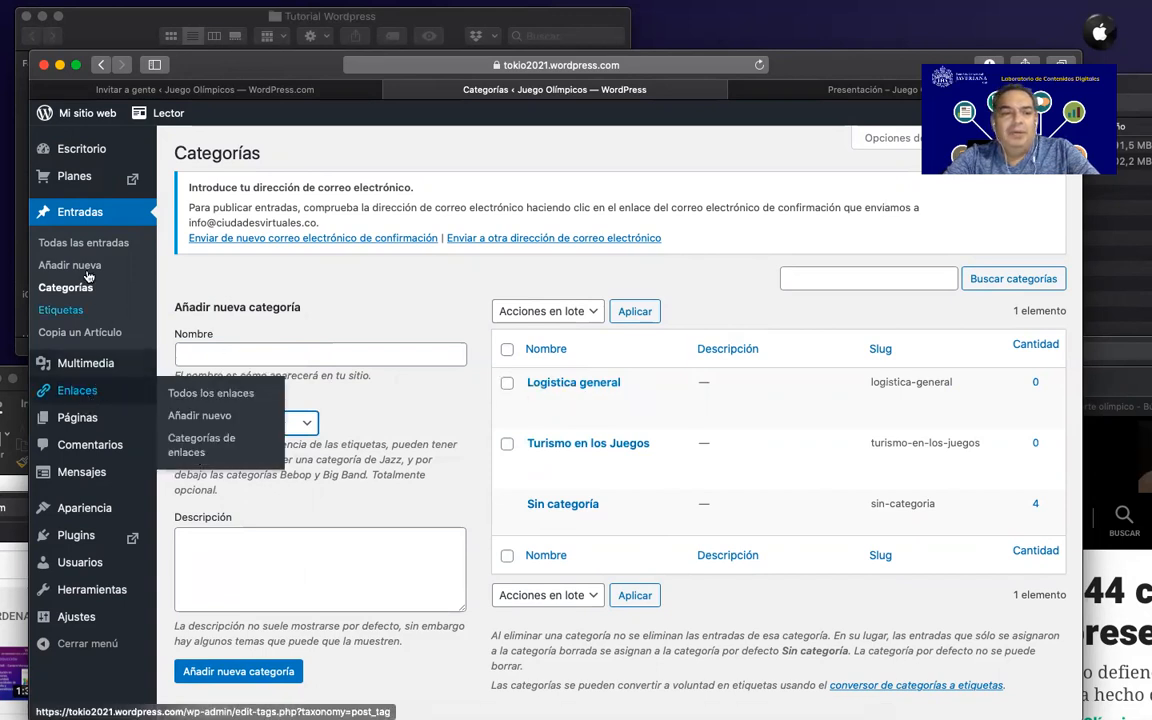
Open the "Nuevas noticias" entry, assign it to "Logistica general" instead of "Sin categoría", and update it
left_click(100, 243)
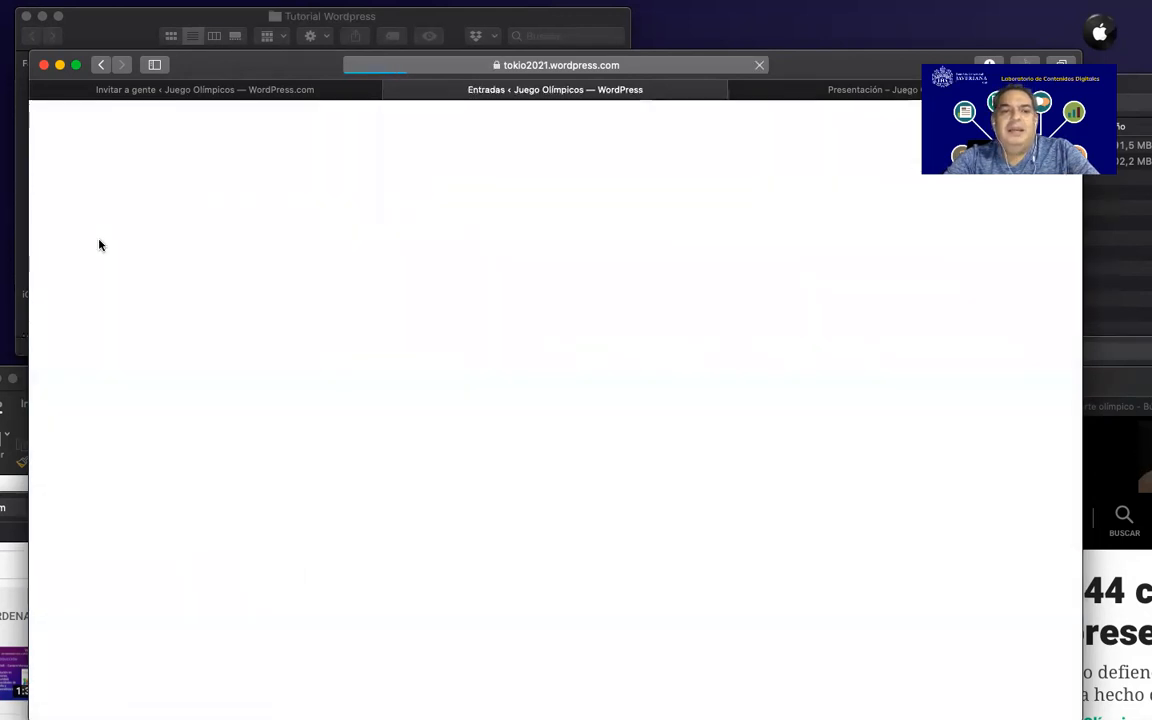
scroll(243, 517, "down", 3)
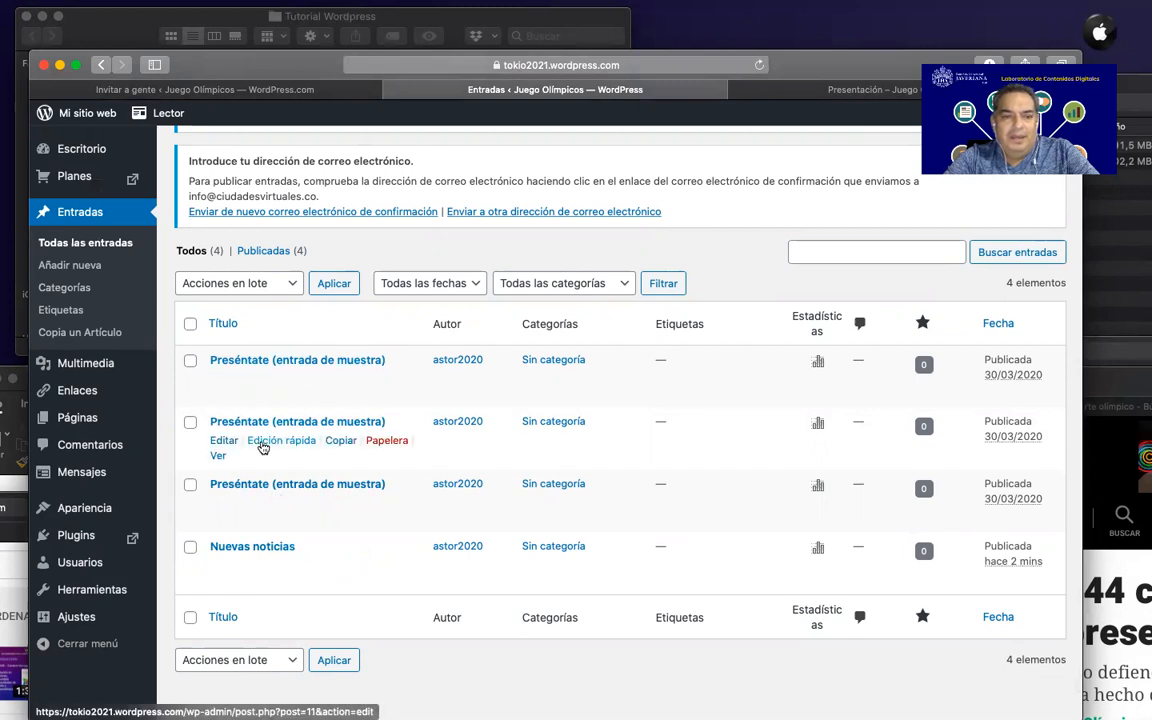
left_click(254, 547)
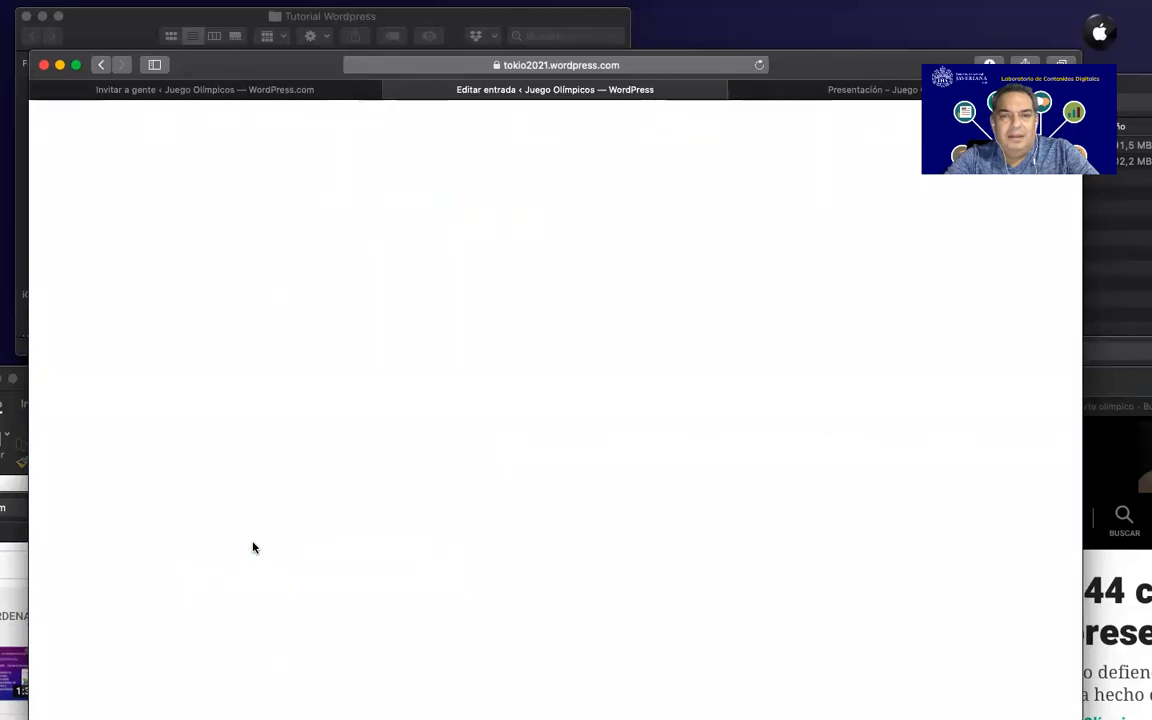
left_click_drag(228, 62, 216, 39)
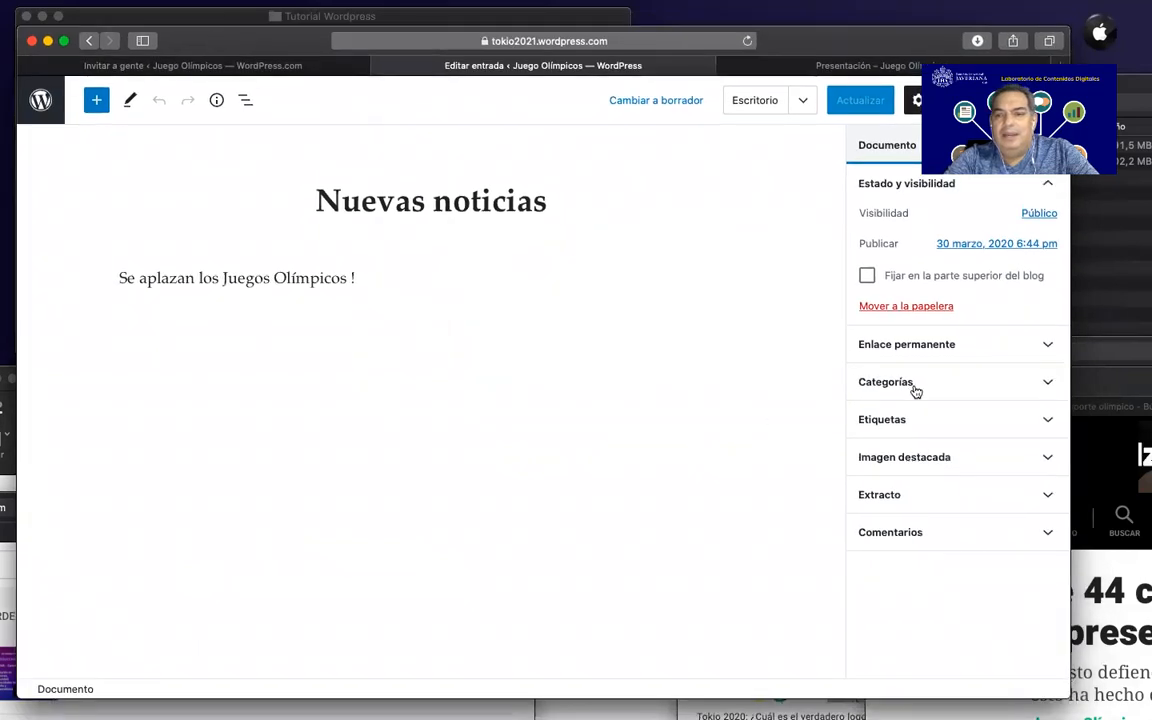
left_click(1046, 385)
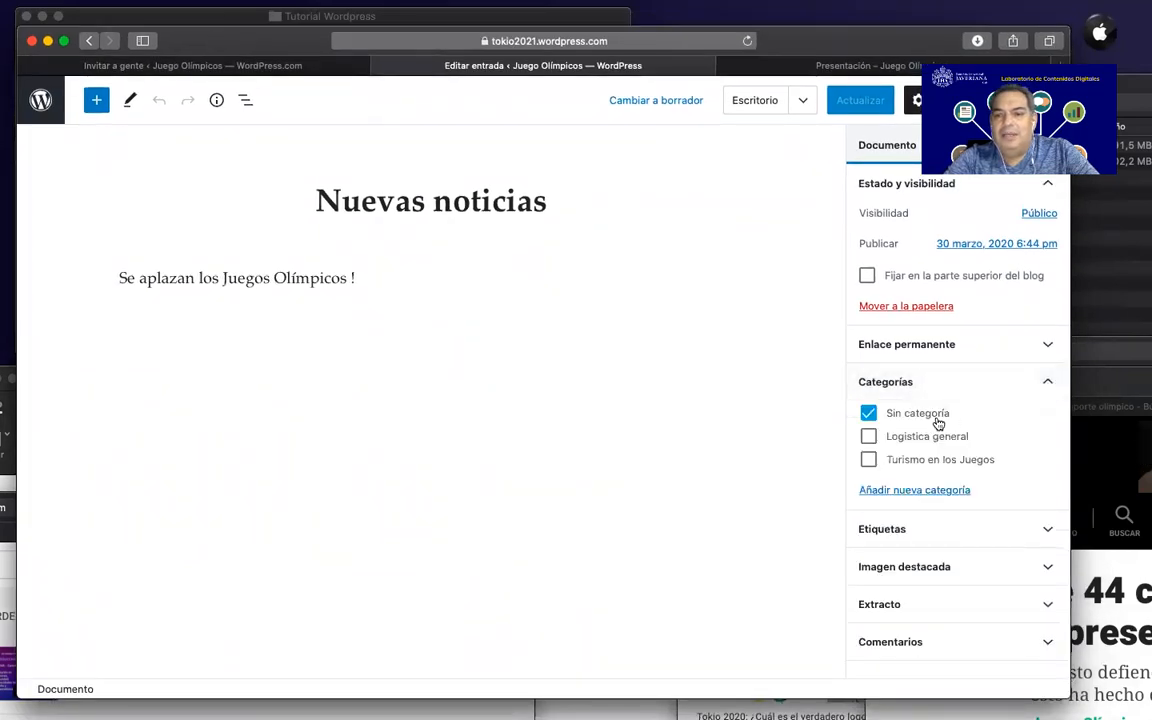
left_click(868, 438)
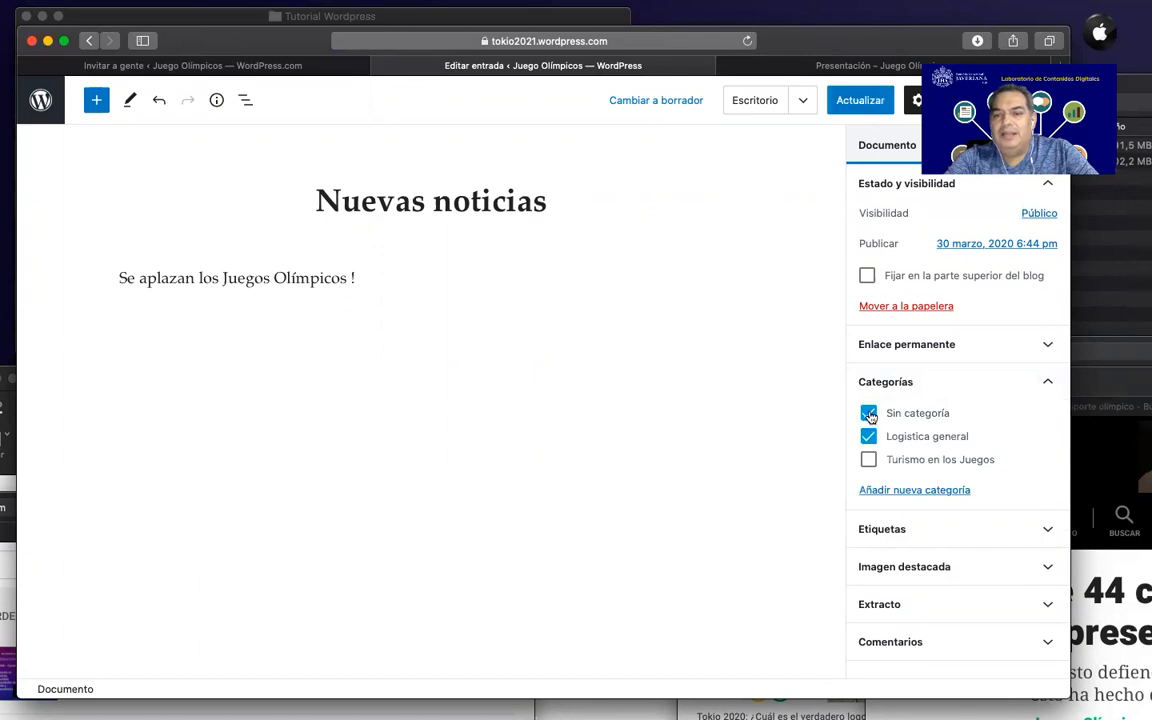
left_click(860, 100)
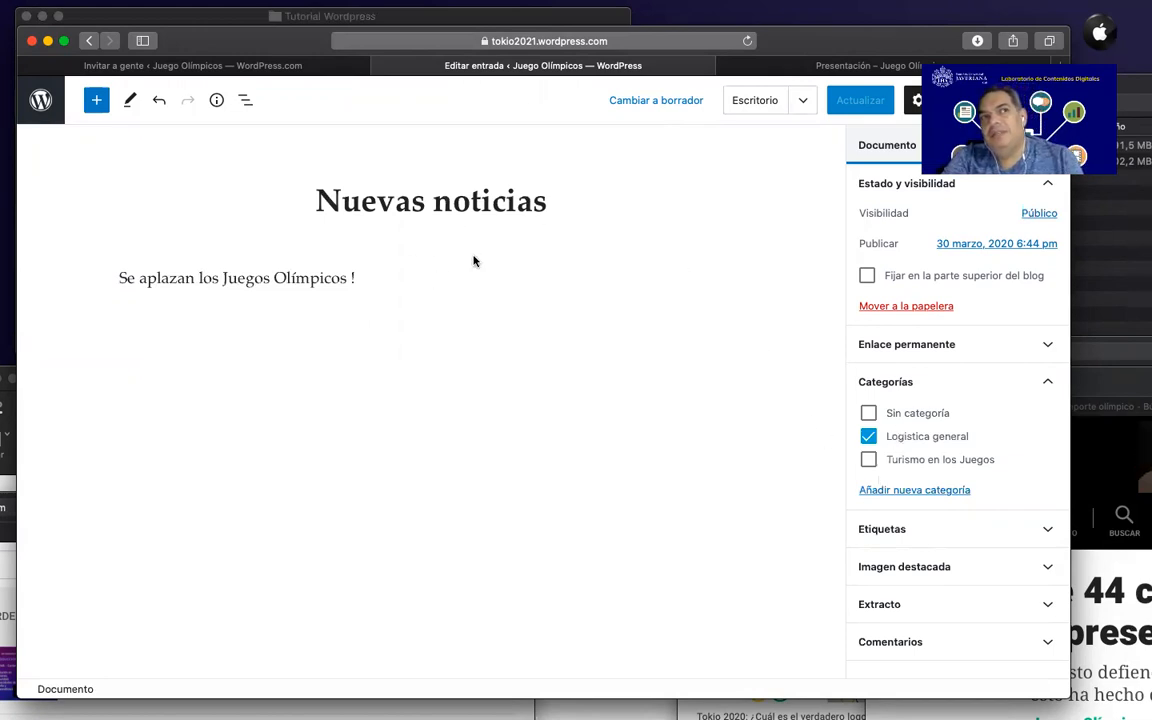
Leave the entry editor for the entries list and open the admin dashboard (Escritorio)
left_click(38, 100)
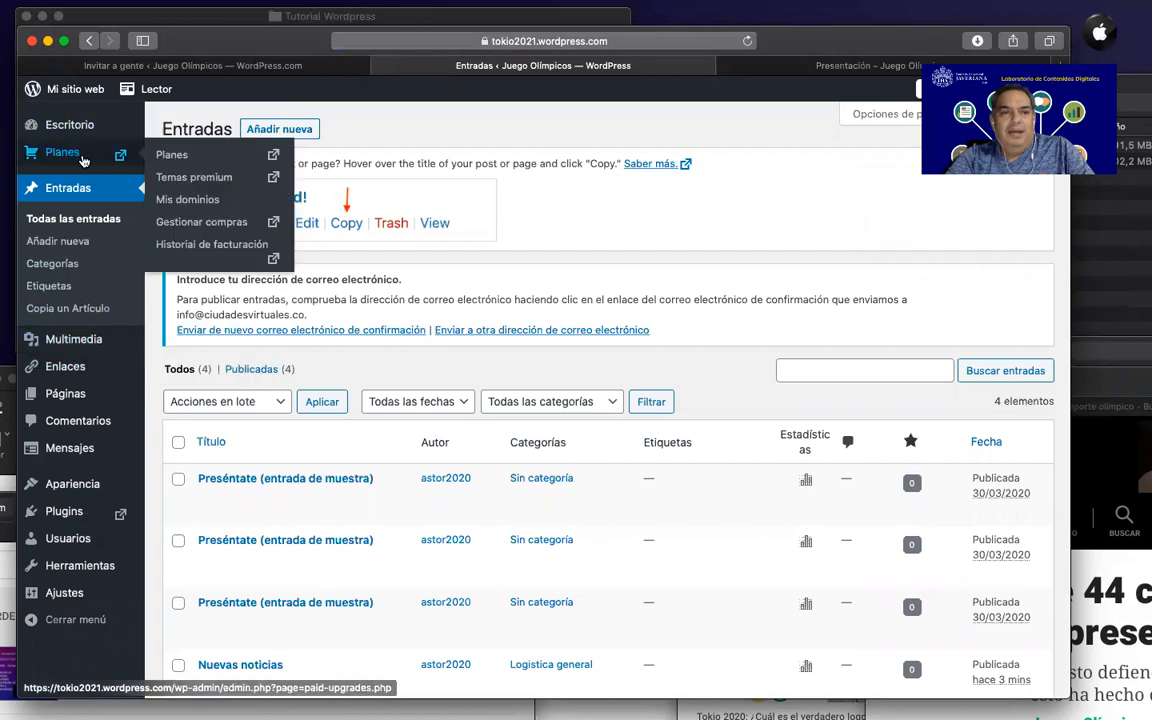
mouse_move(90, 132)
left_click(168, 130)
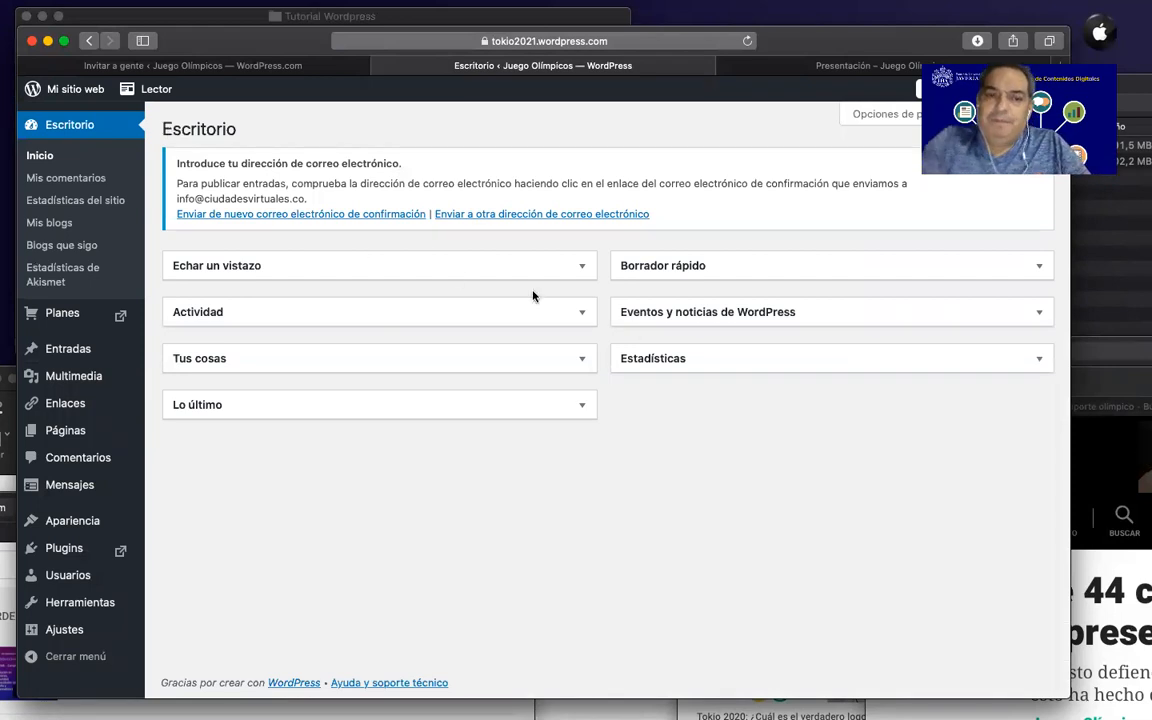
Look over the admin sections and open the multimedia library to view the site's uploaded images
mouse_move(86, 349)
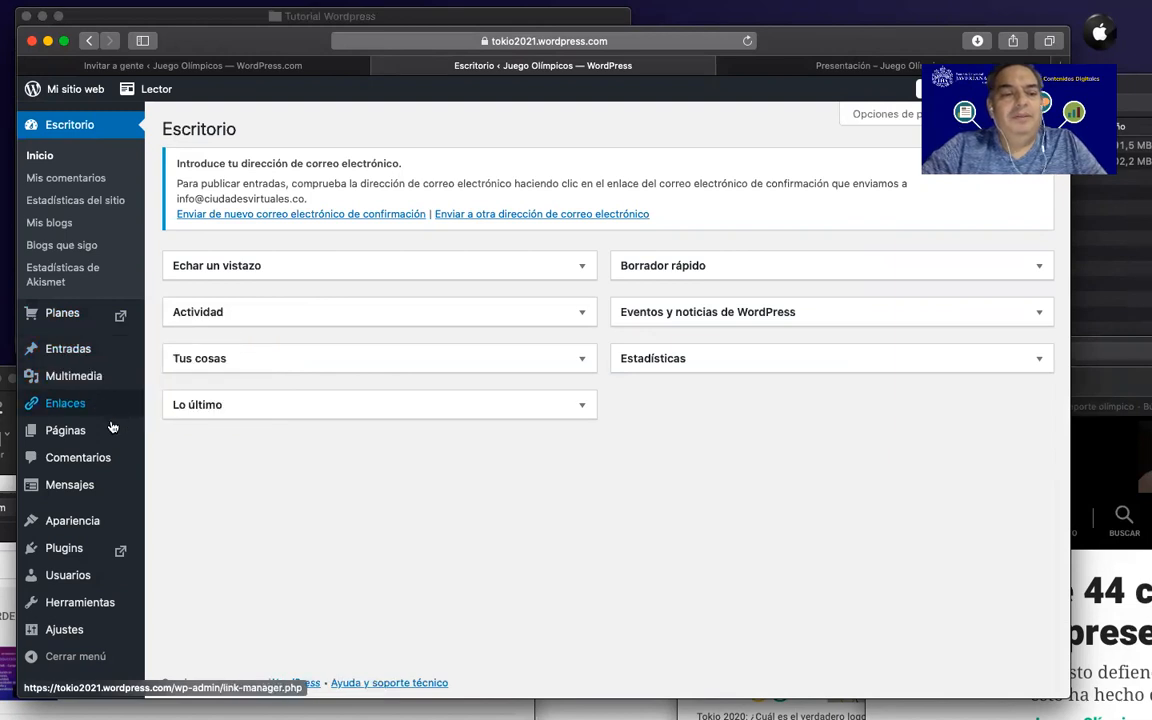
mouse_move(96, 444)
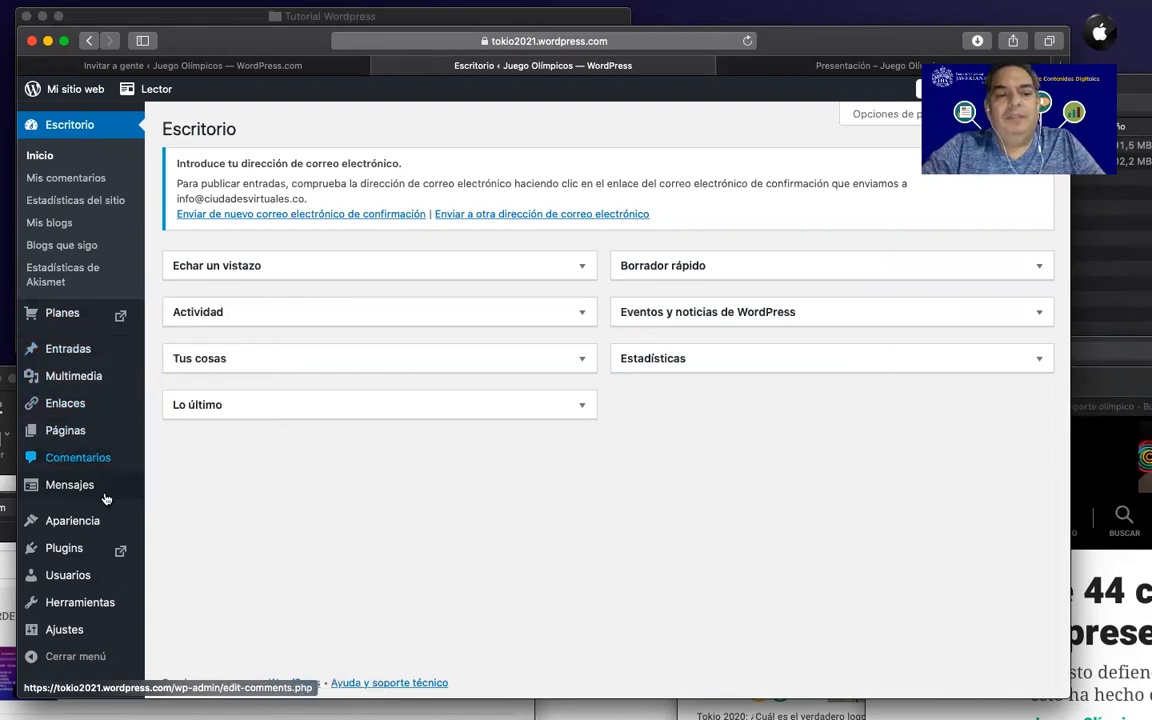
mouse_move(99, 521)
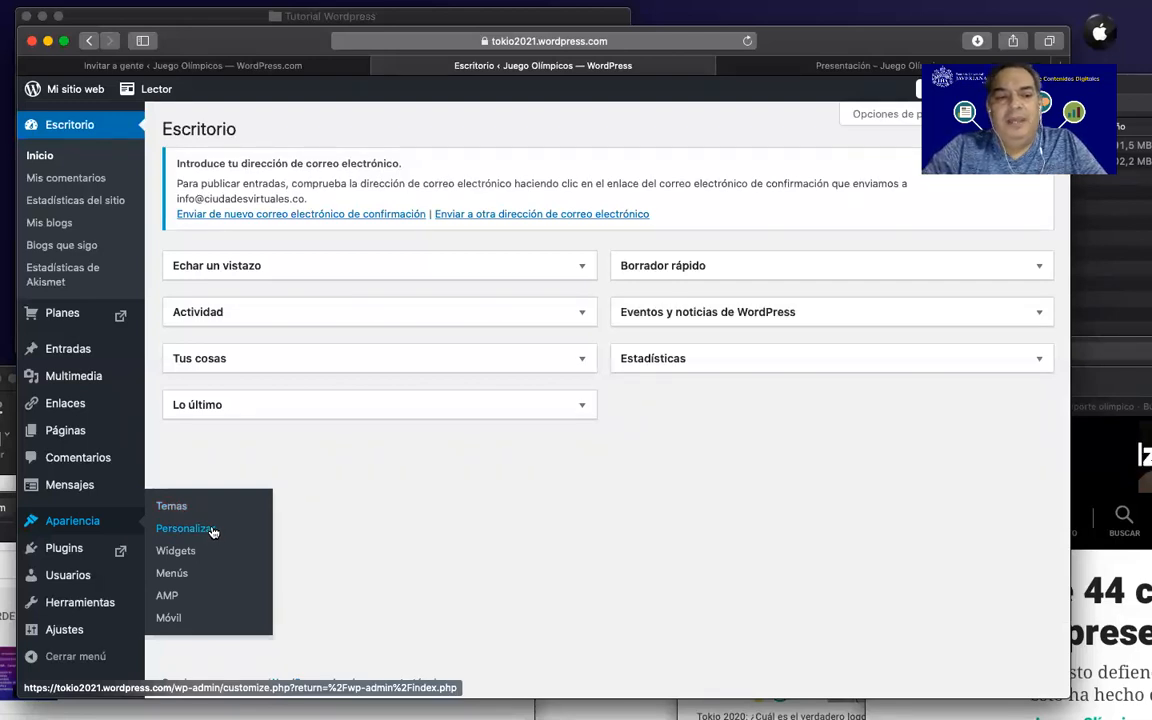
mouse_move(78, 377)
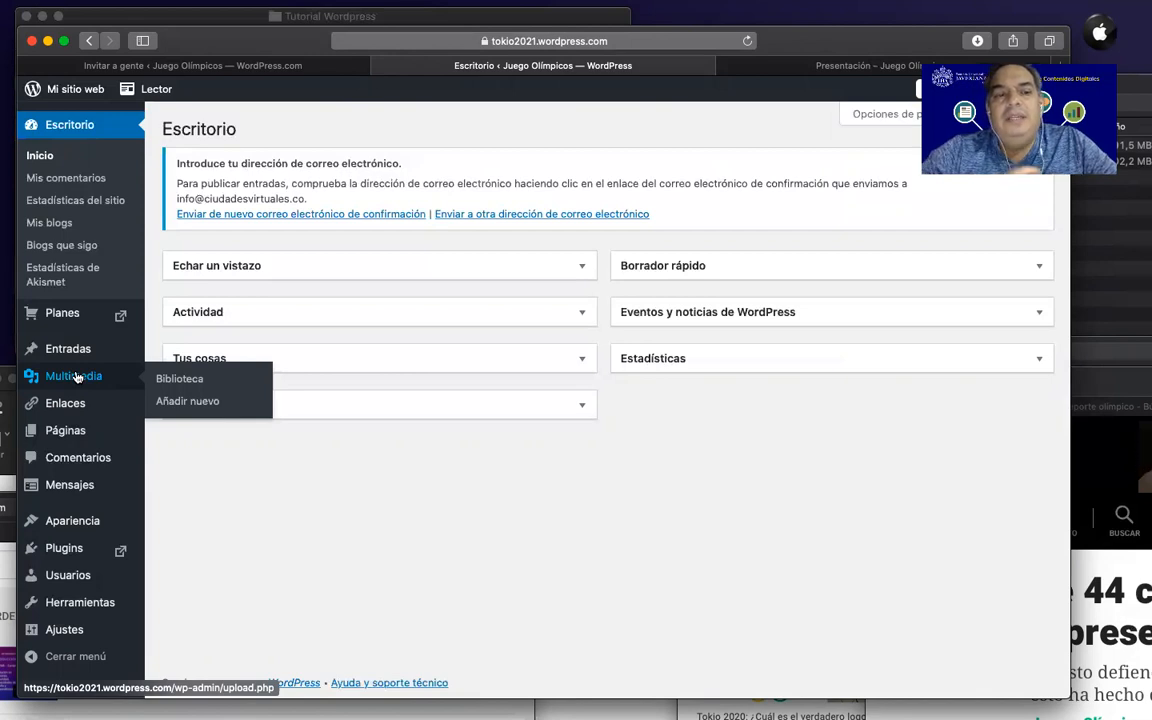
left_click(168, 382)
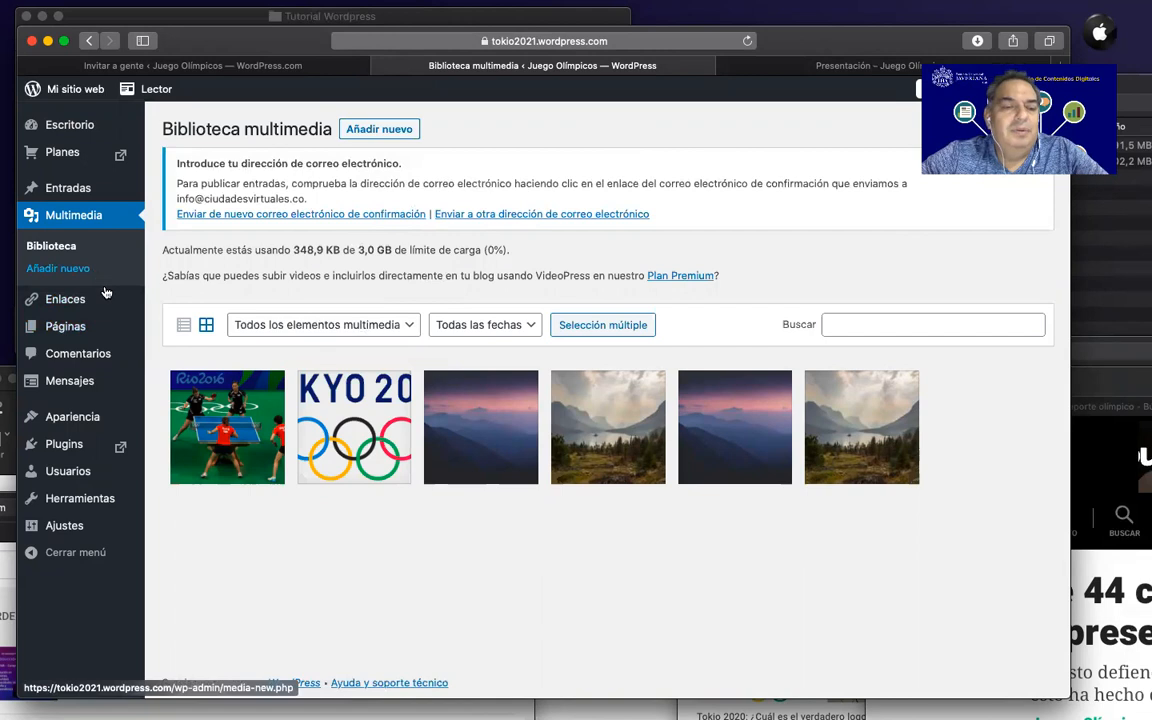
Open the plugin explorer for the site and look through the featured and popular plugins
mouse_move(95, 416)
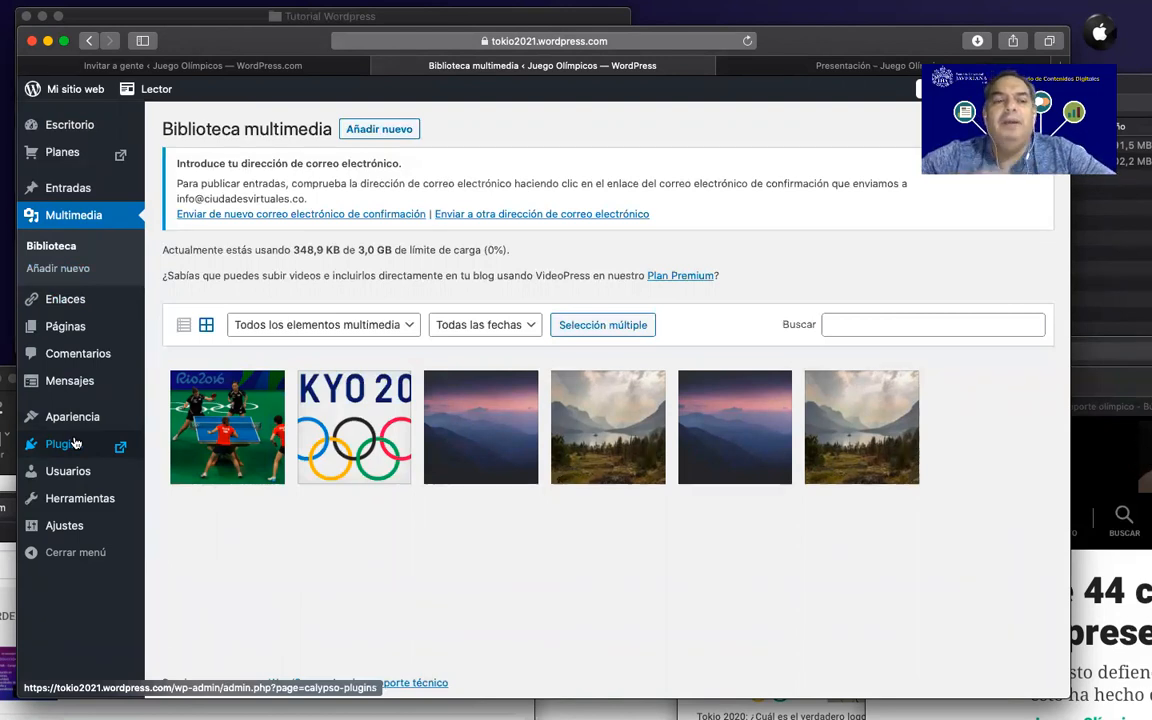
left_click(60, 446)
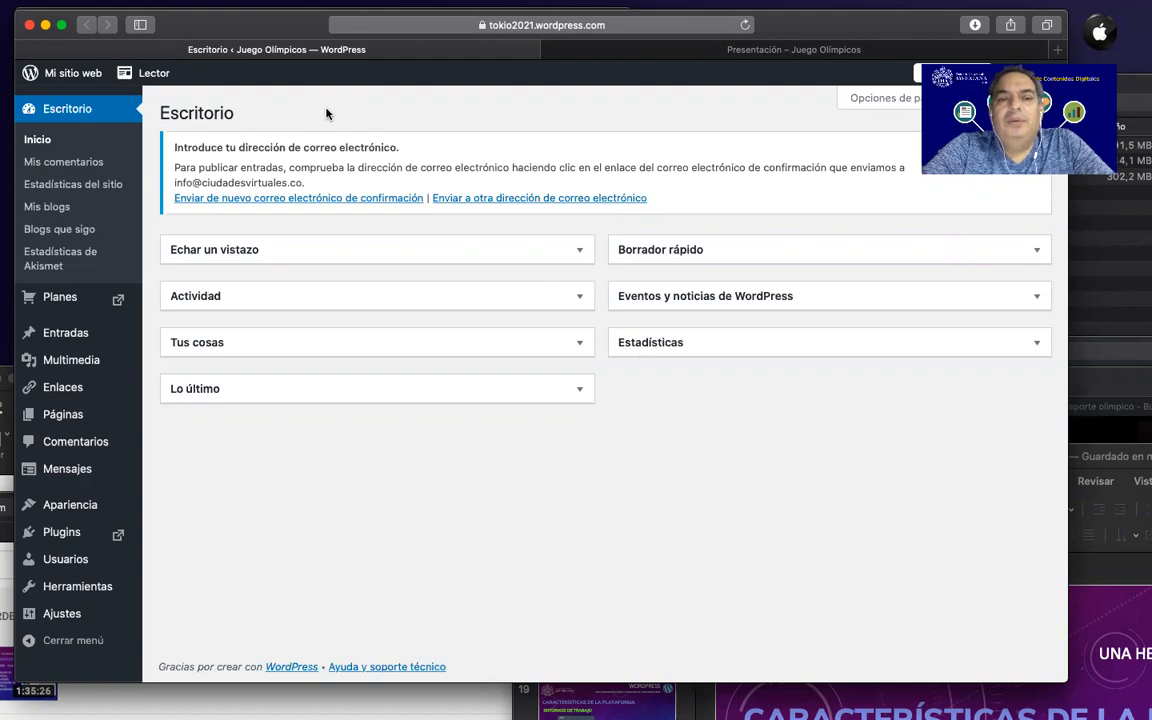
left_click(78, 538)
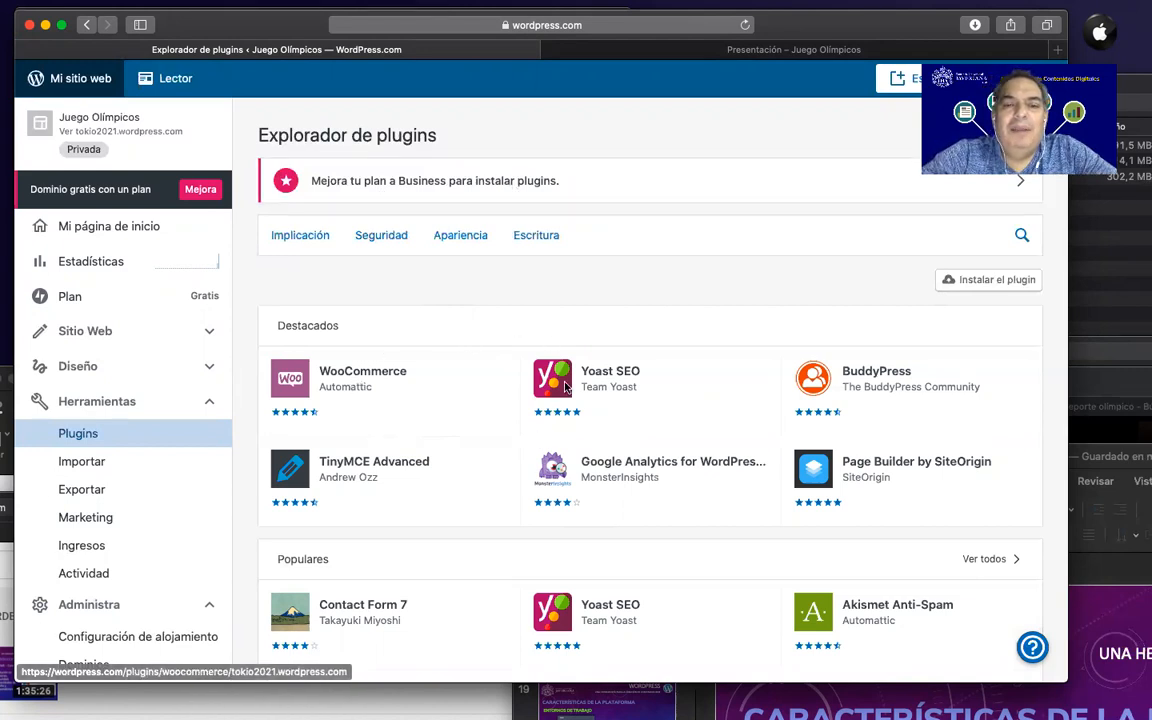
scroll(443, 387, "down", 2)
scroll(443, 387, "up", 2)
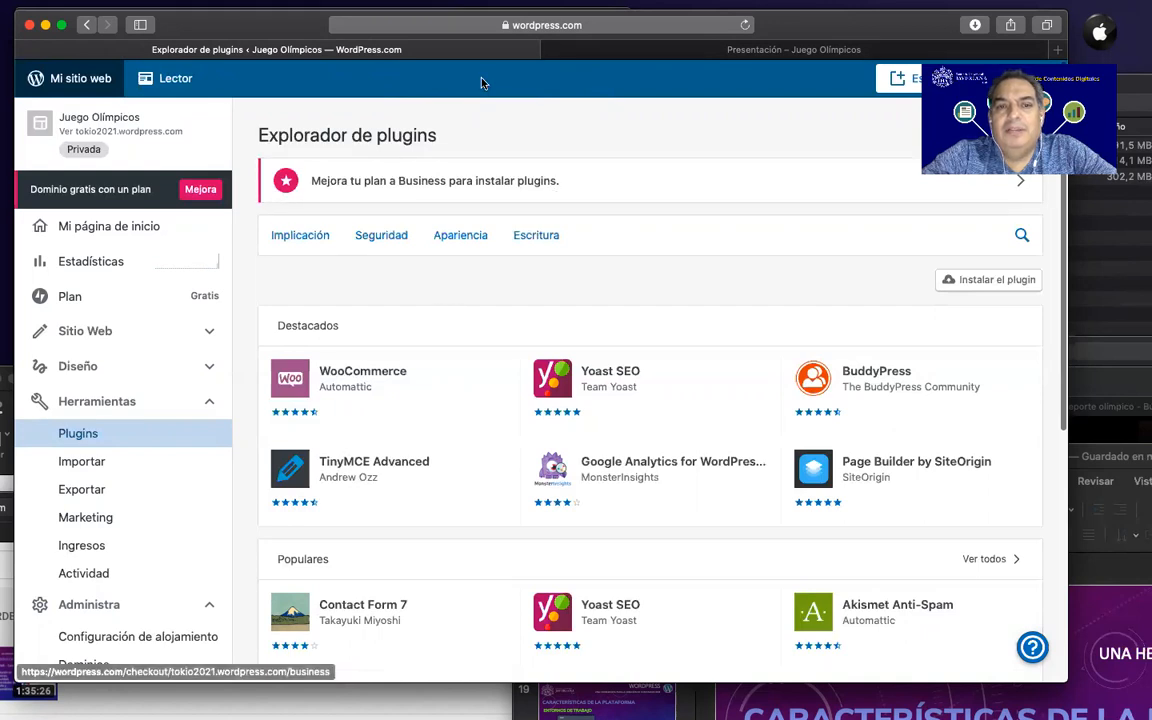
Switch to the site's Presentación page and review its header, navigation menu, text and image
left_click(556, 50)
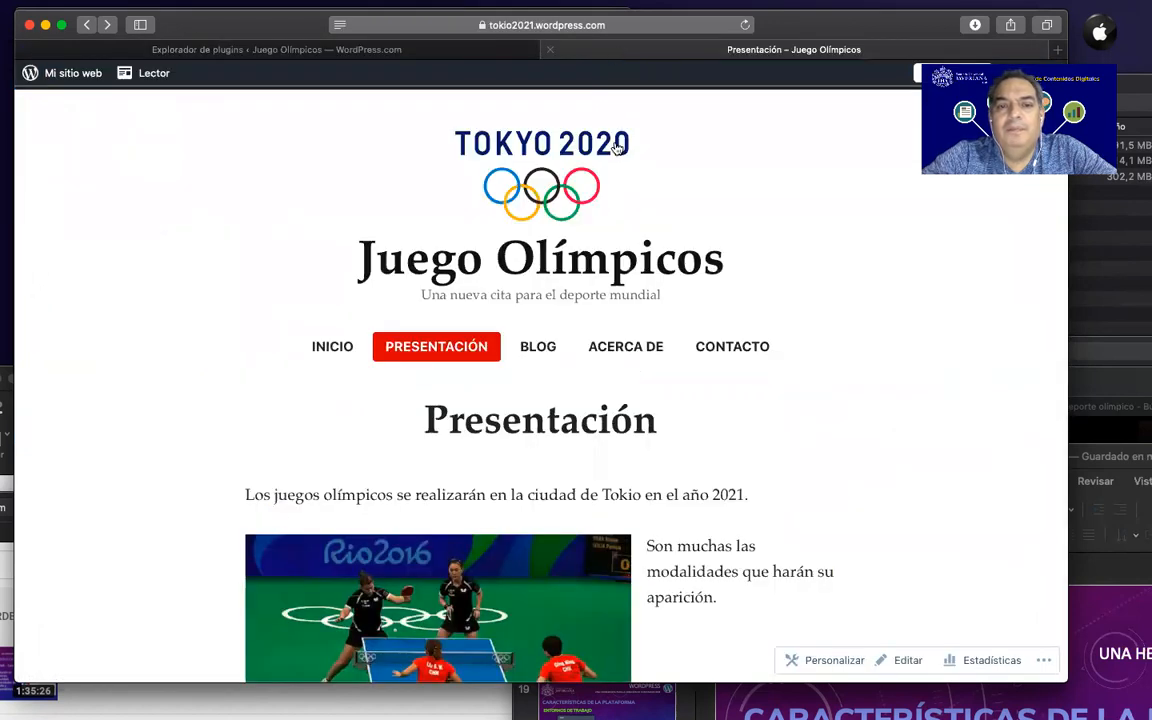
scroll(598, 316, "down", 3)
scroll(598, 316, "up", 3)
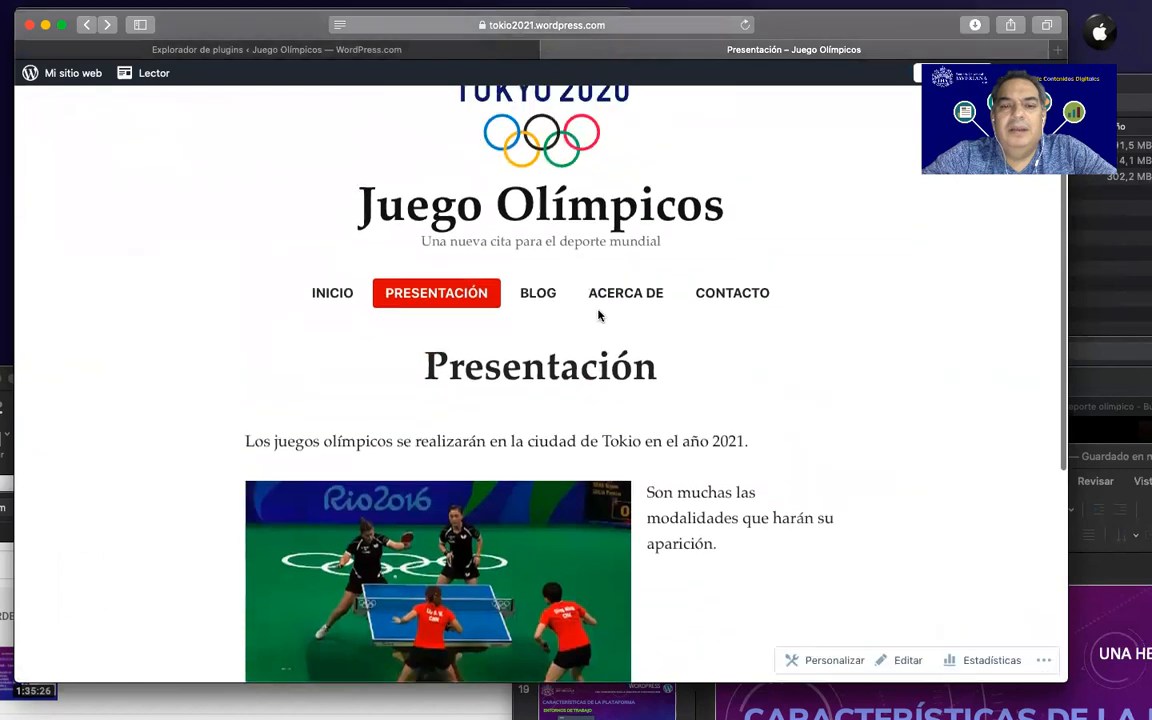
scroll(598, 316, "down", 3)
scroll(599, 314, "up", 1)
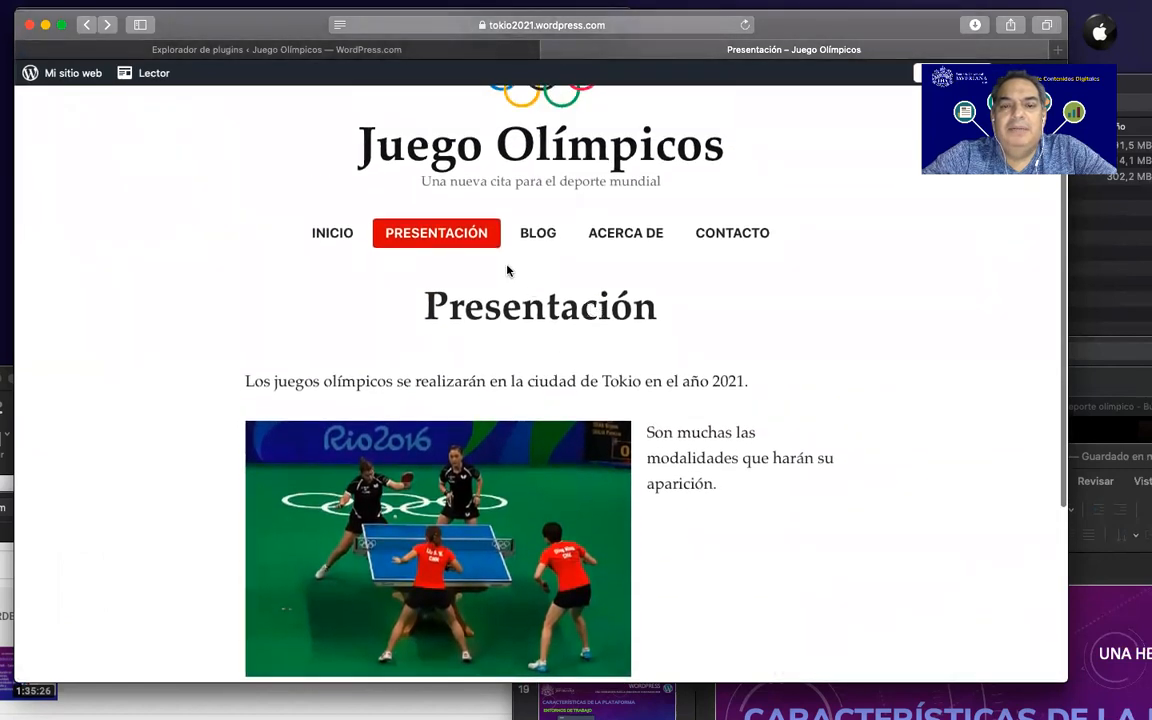
scroll(458, 62, "up", 2)
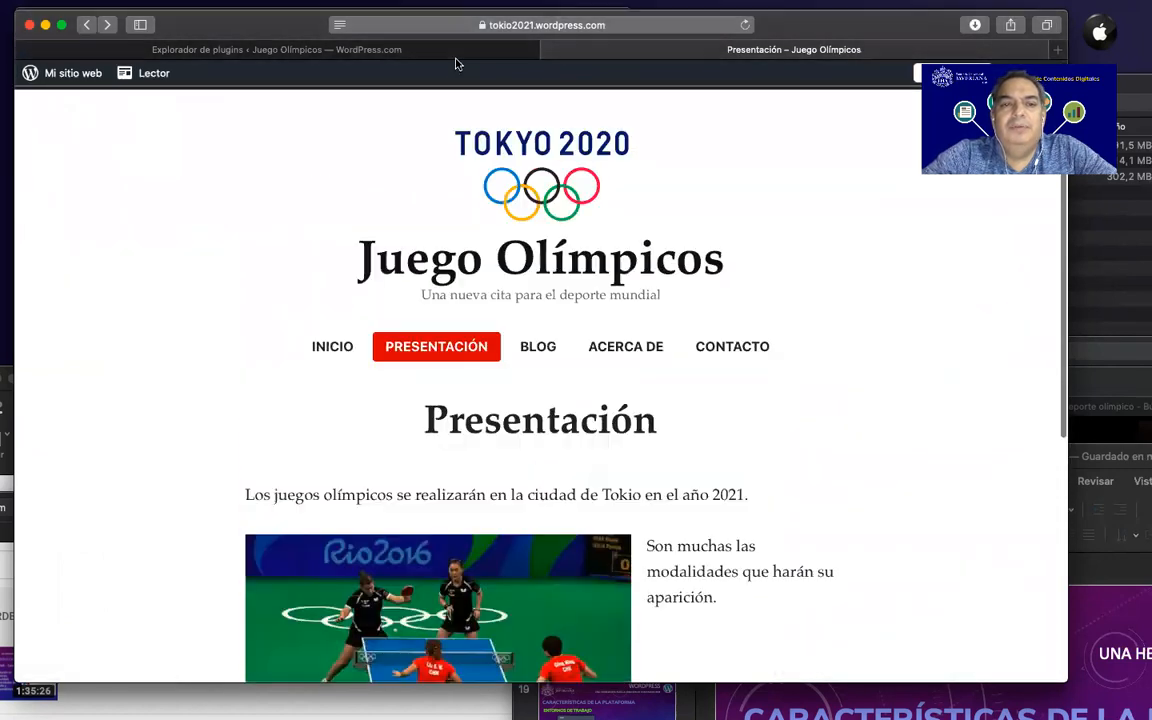
Open the Tokio site's WP Admin, check its Plugins entry, and return to the site's Presentación page
left_click(371, 44)
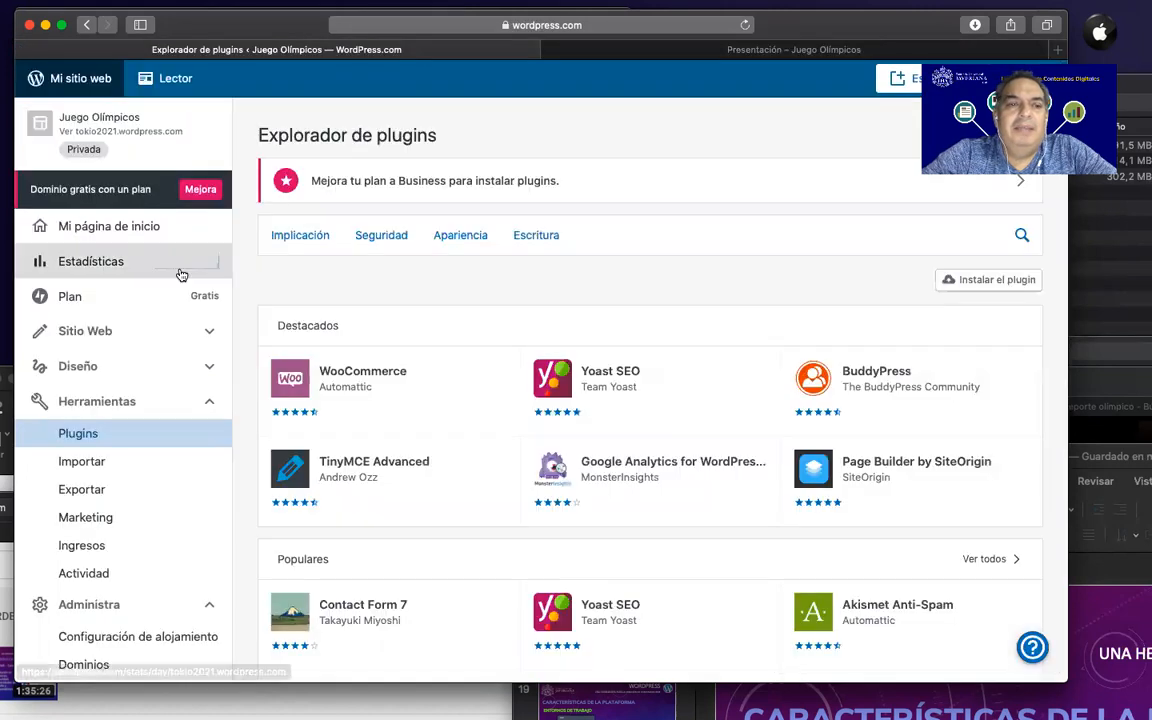
scroll(170, 275, "down", 3)
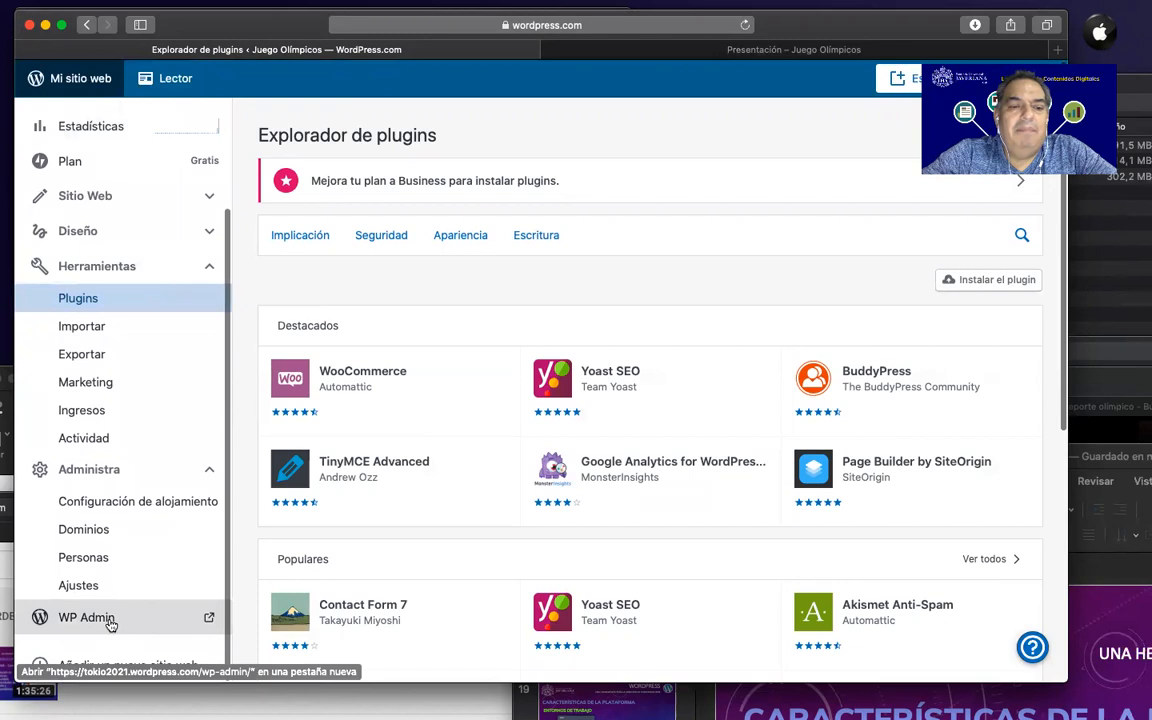
left_click(108, 619)
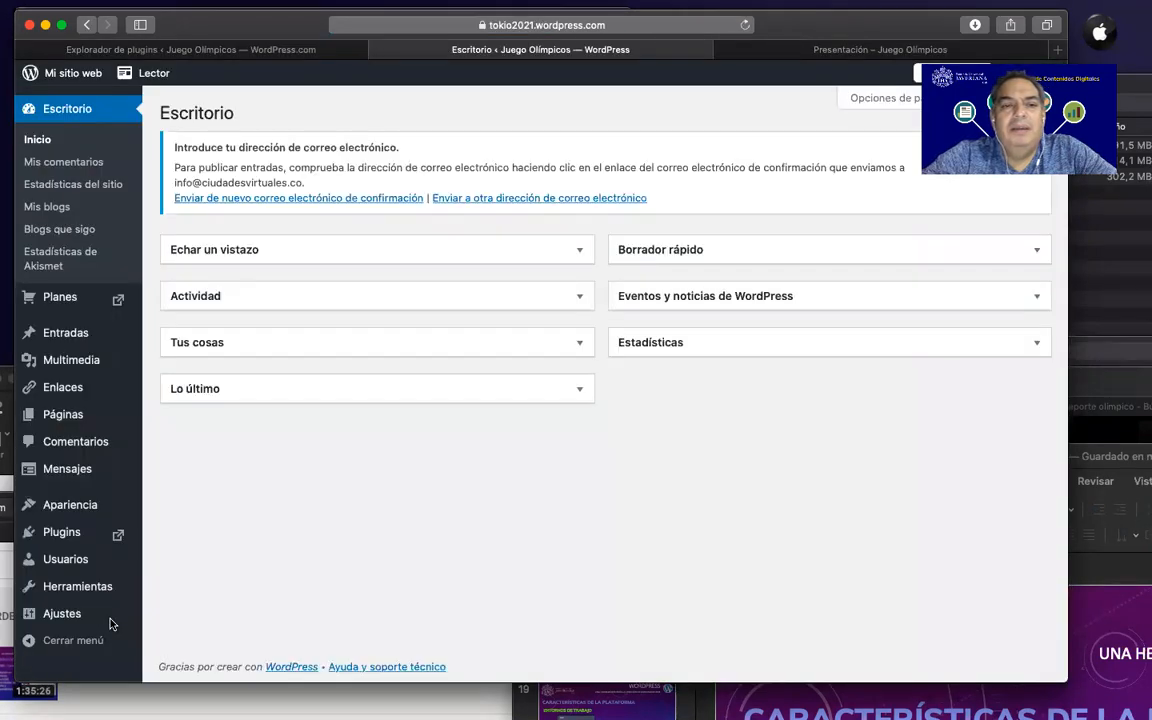
left_click(100, 540)
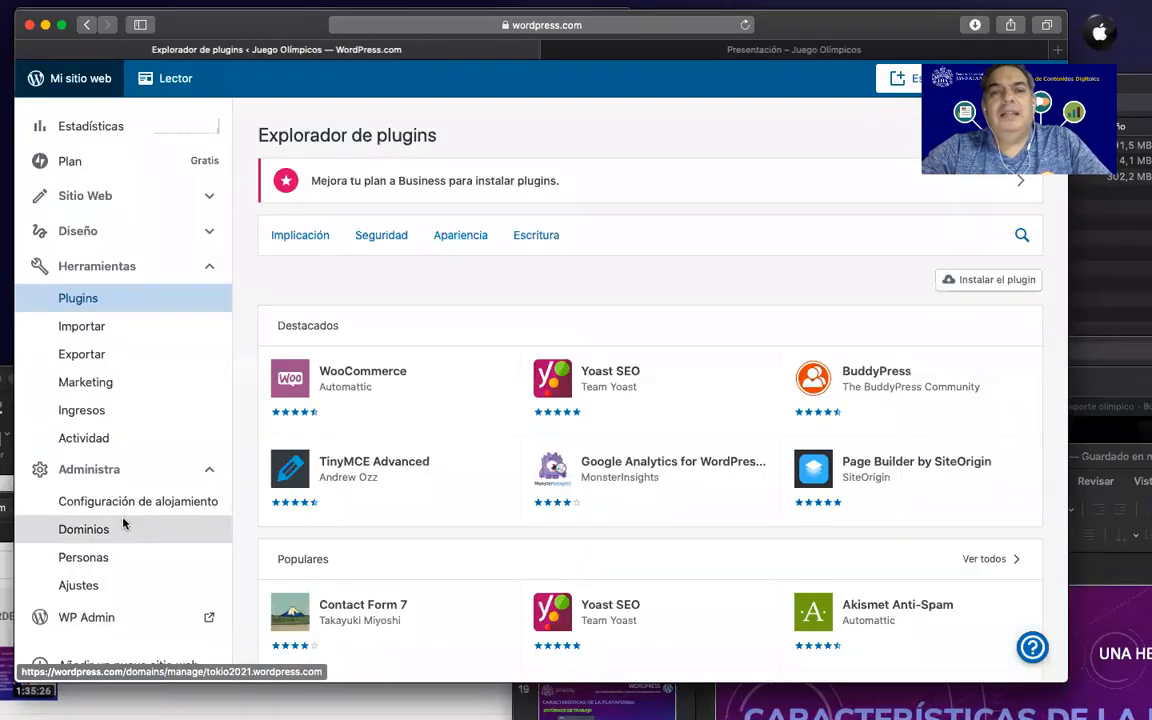
left_click(164, 409)
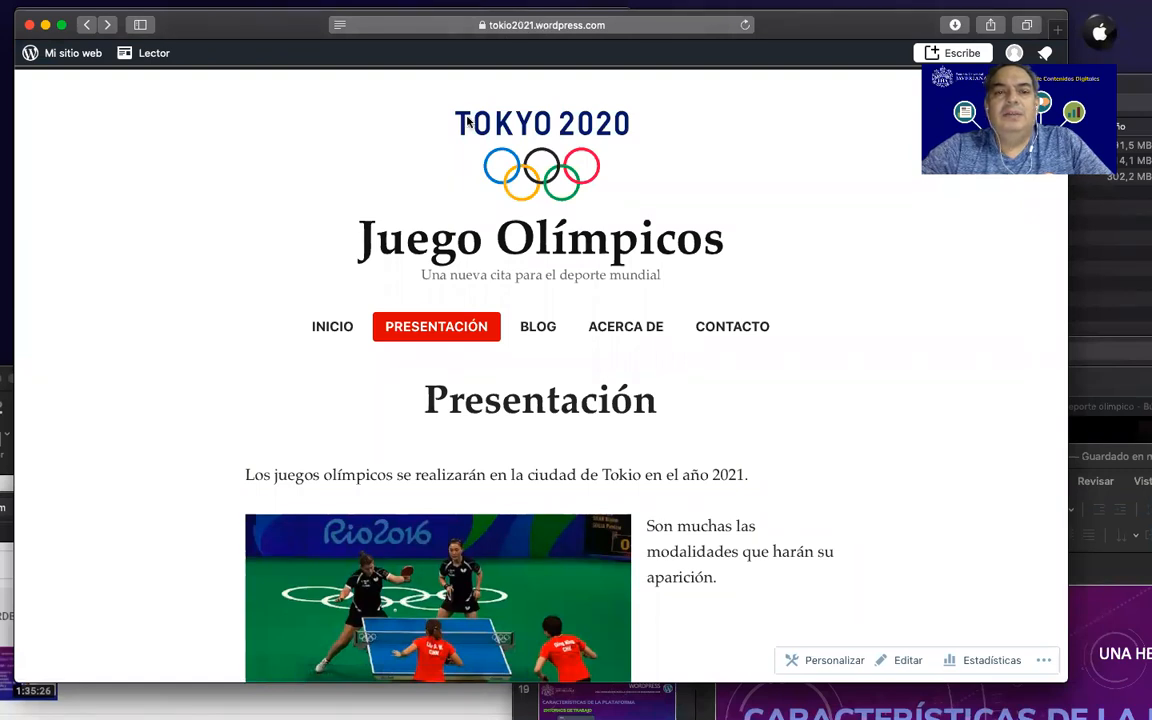
Load the WordPress admin dashboard at astordigital.co/wp-admin/
left_click_drag(241, 22, 241, 60)
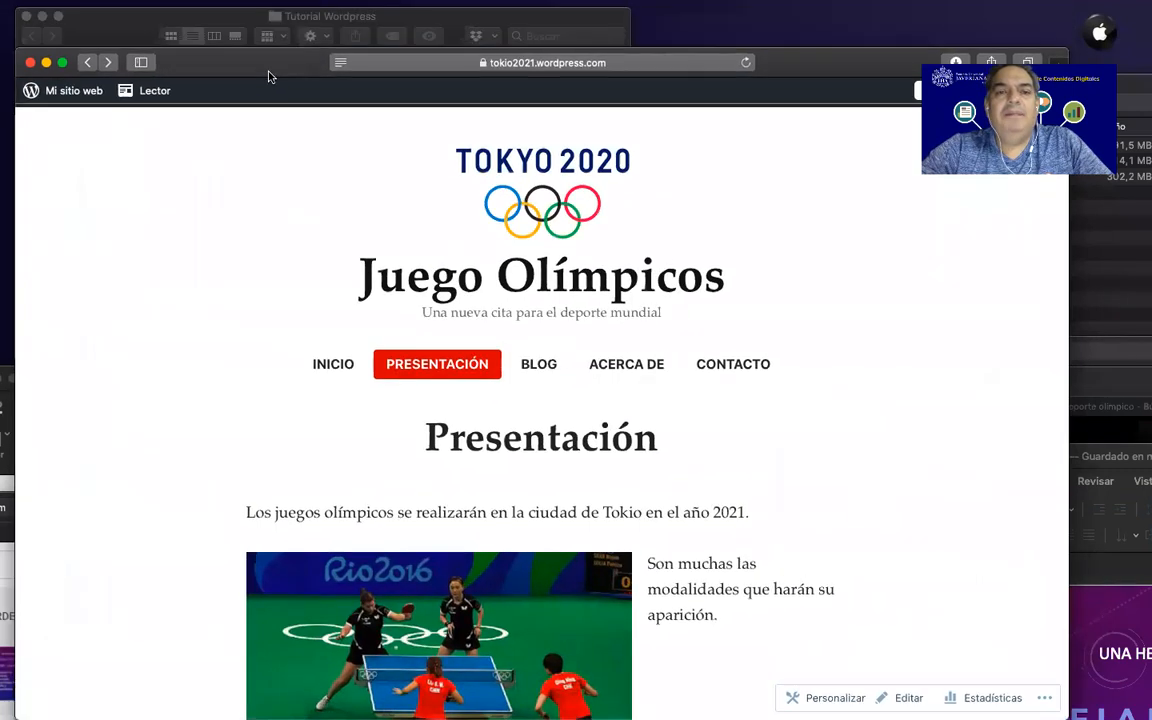
left_click(417, 66)
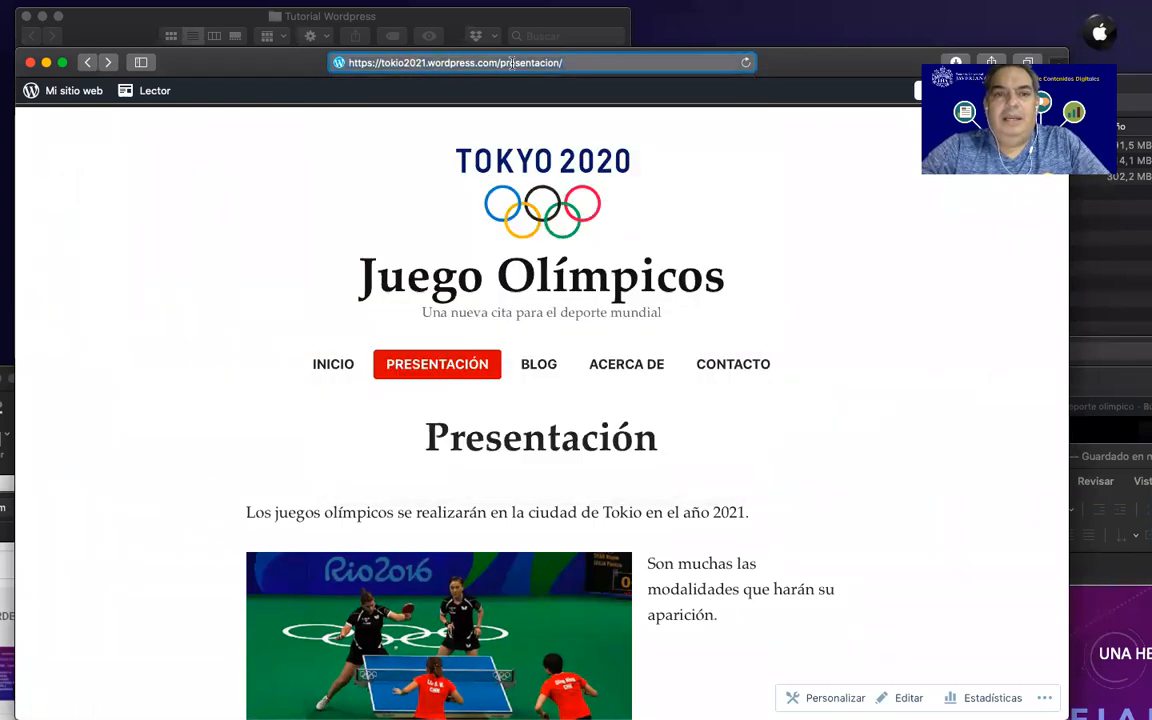
type("astordigital.co/")
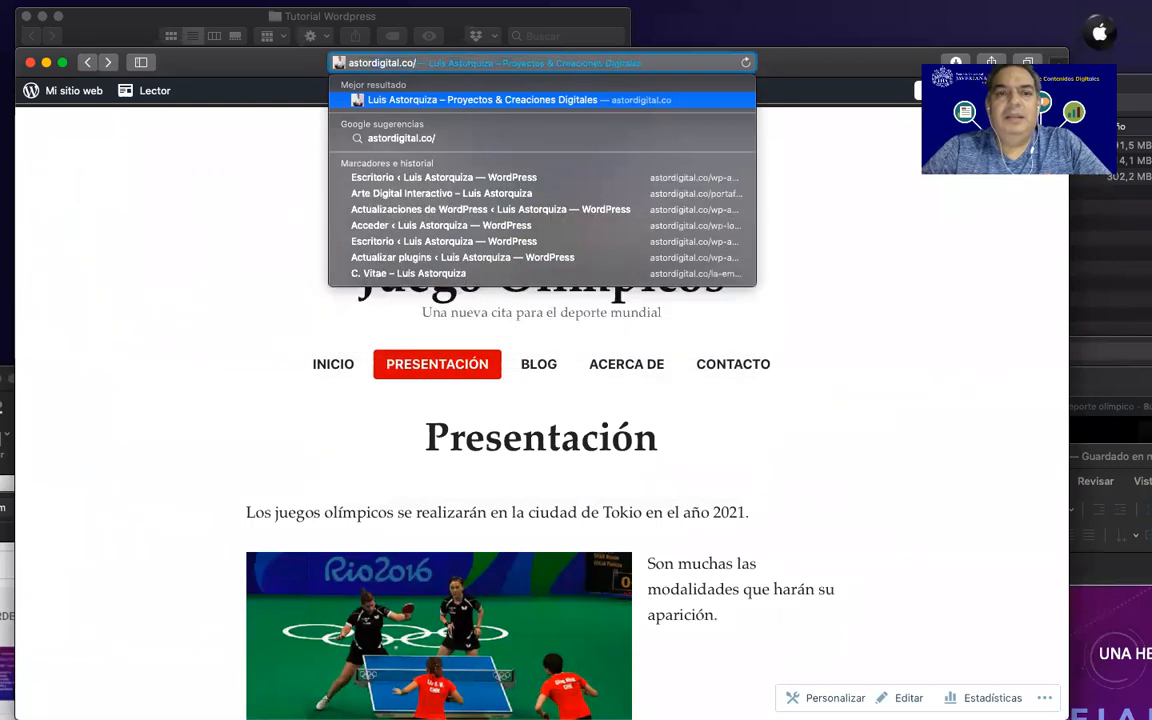
type("wp-admin/")
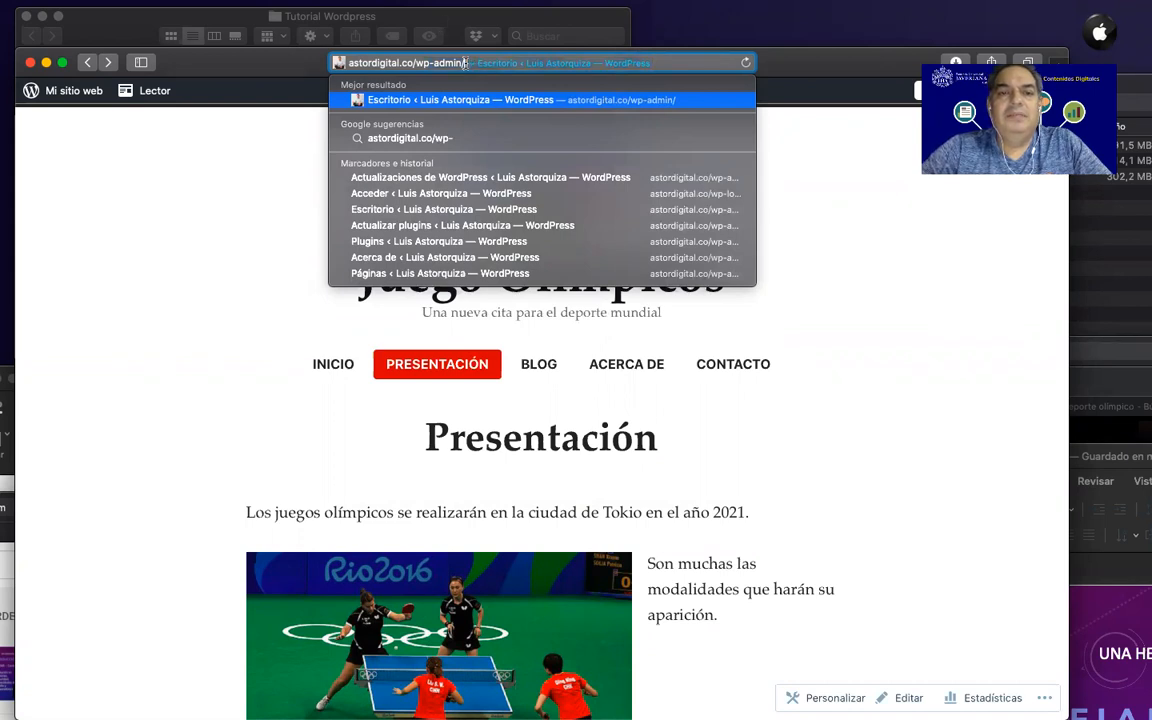
key("Return")
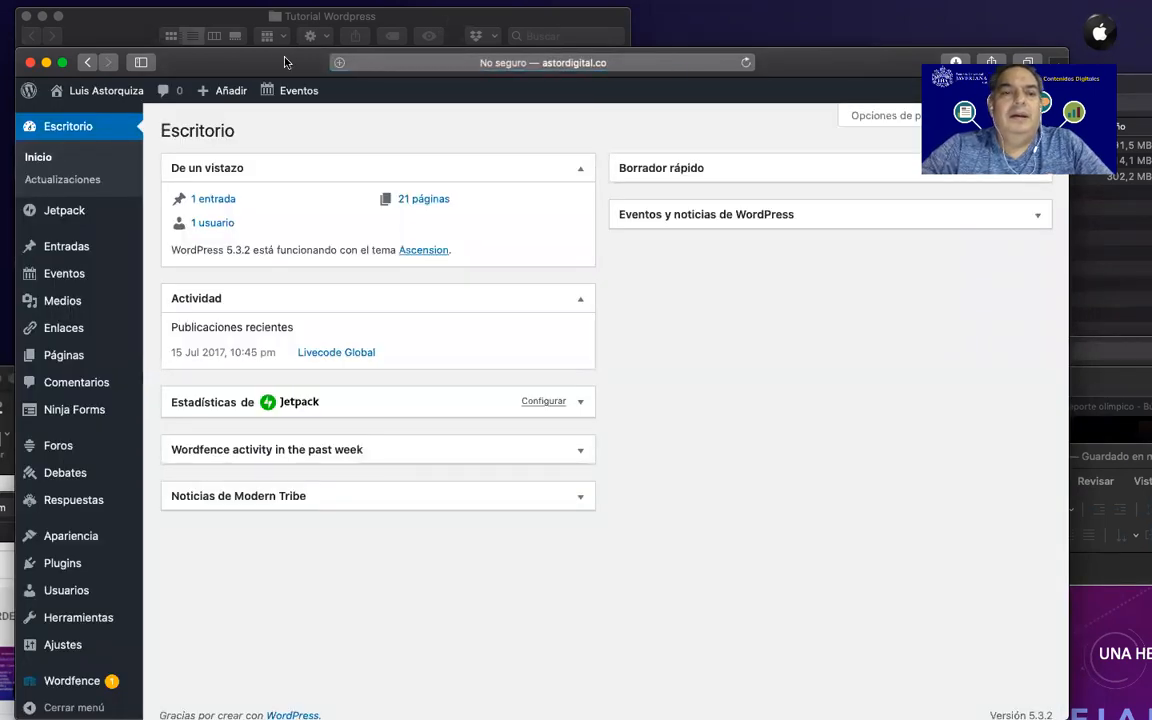
left_click_drag(287, 61, 291, 42)
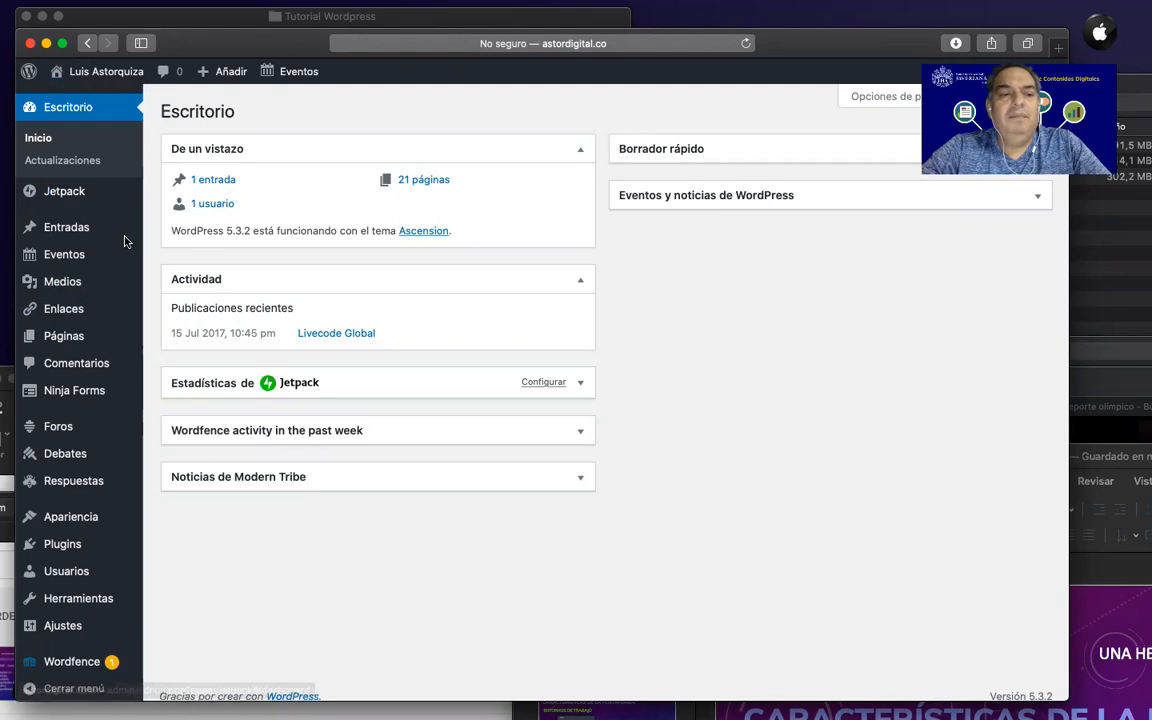
Open the list of installed plugins and review which ones are active or inactive
mouse_move(84, 546)
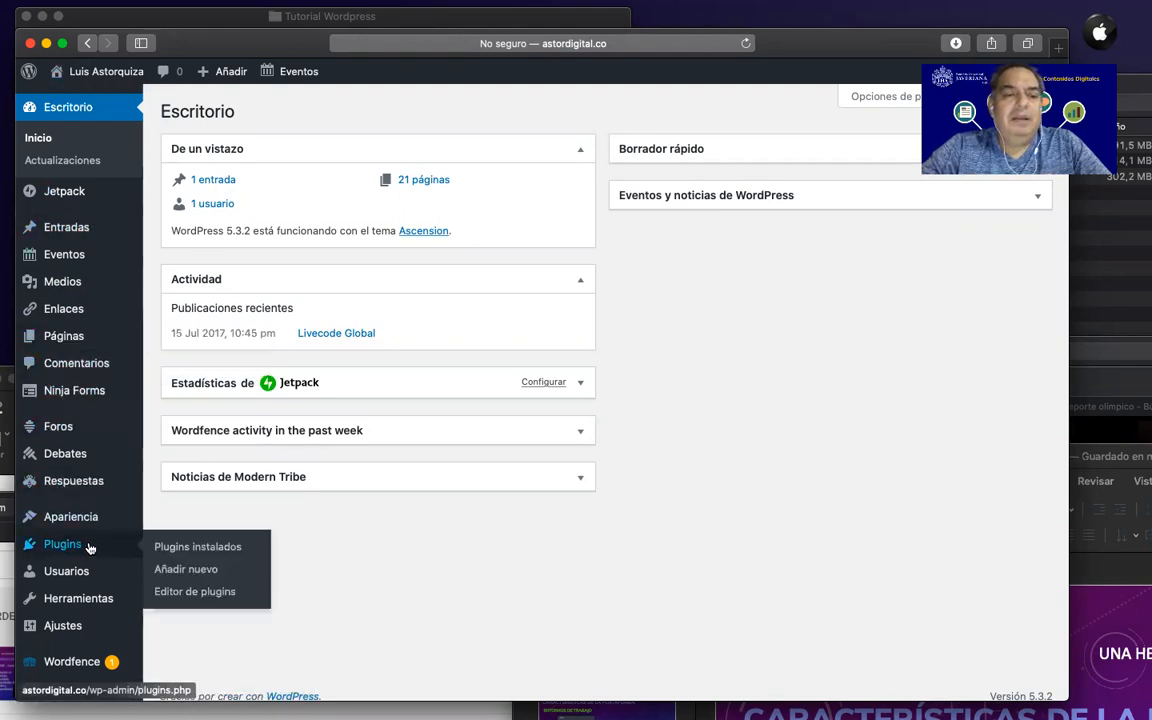
left_click(170, 548)
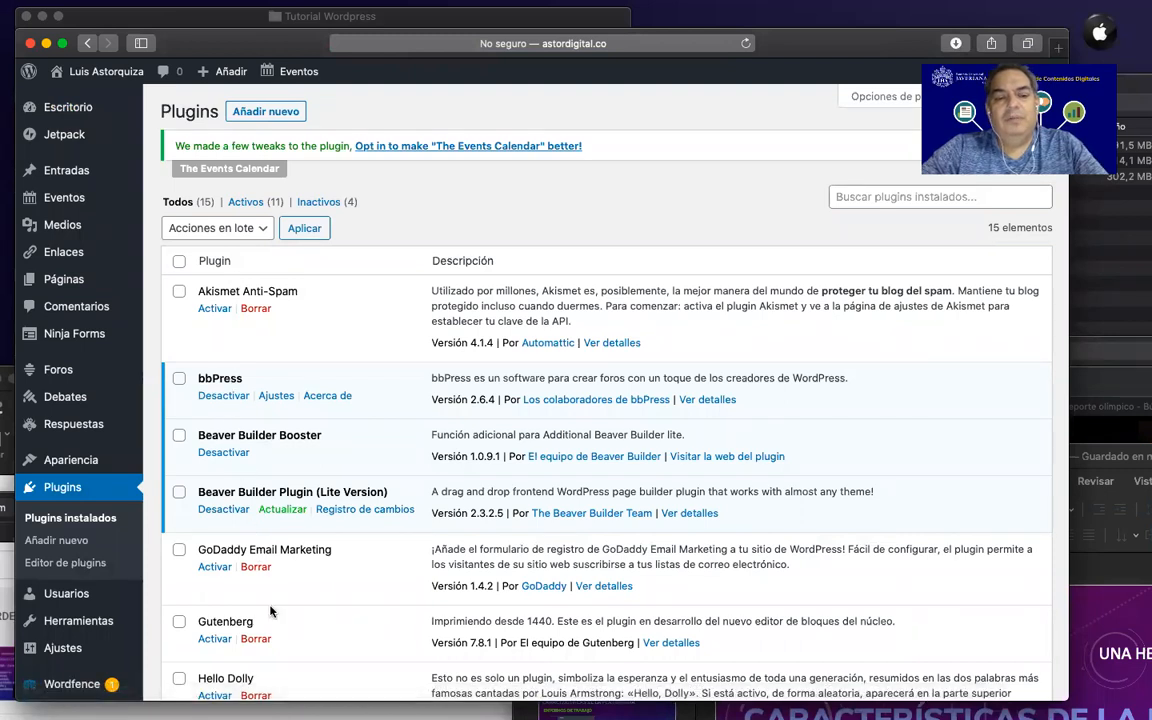
scroll(270, 611, "down", 2)
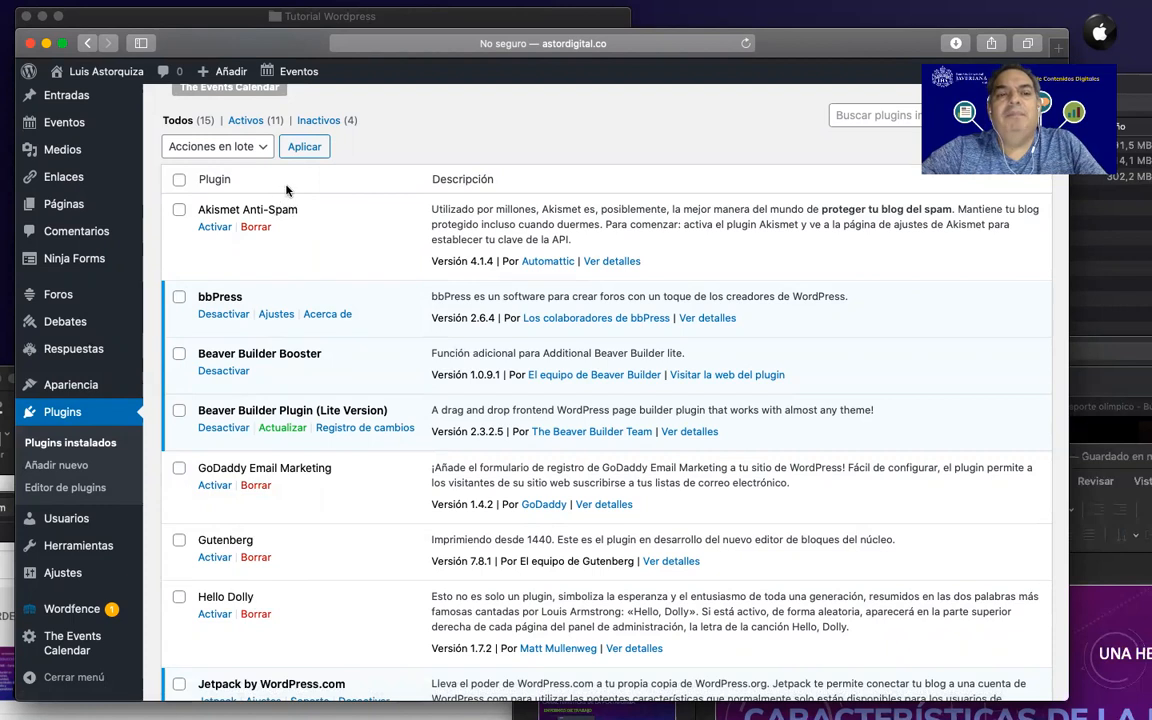
scroll(222, 343, "up", 2)
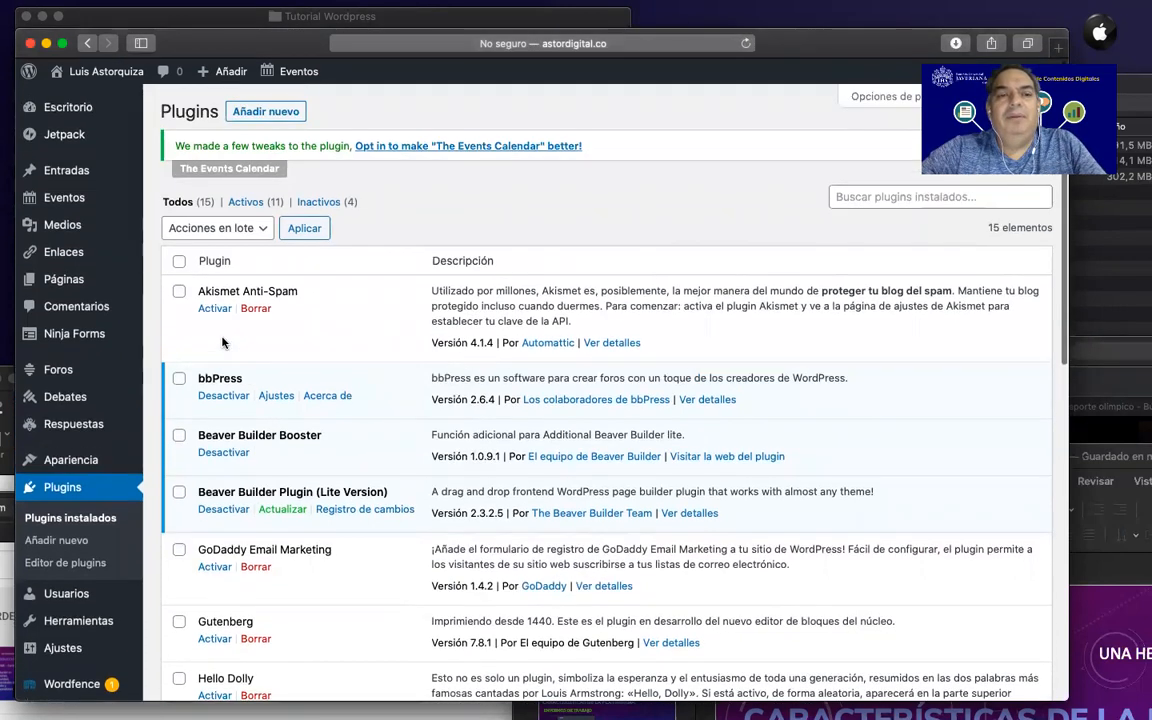
Open the page for adding plugins and look through the featured ones
left_click(256, 115)
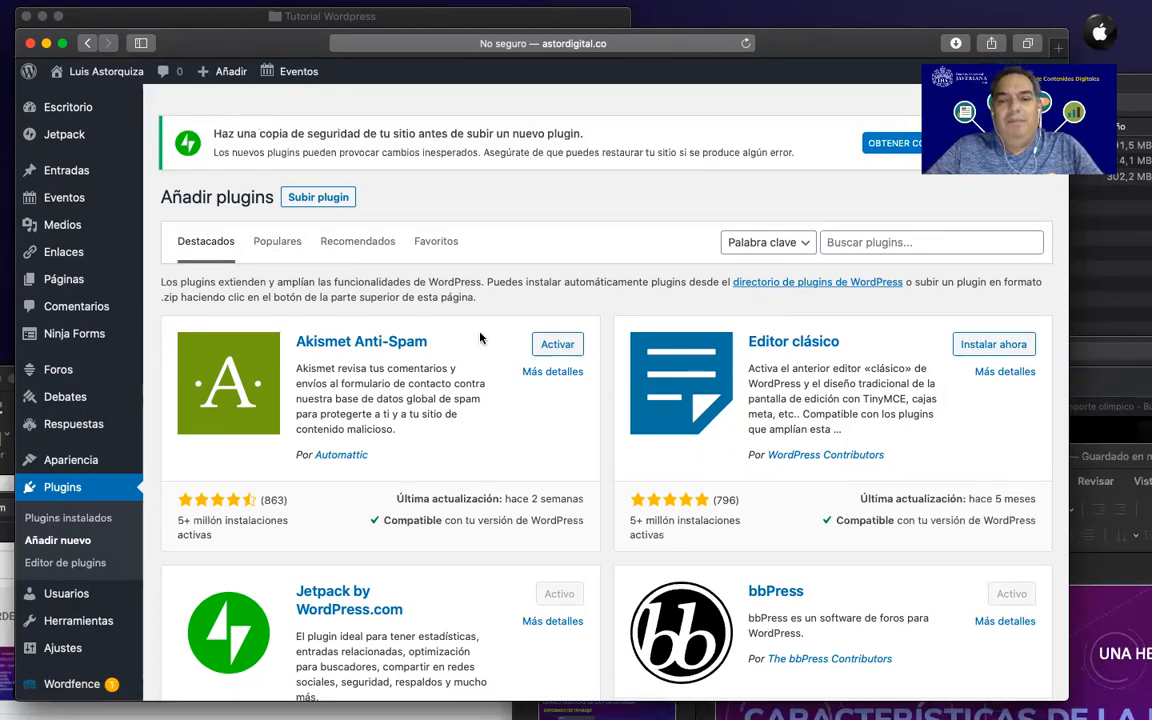
scroll(480, 336, "down", 3)
scroll(480, 338, "down", 4)
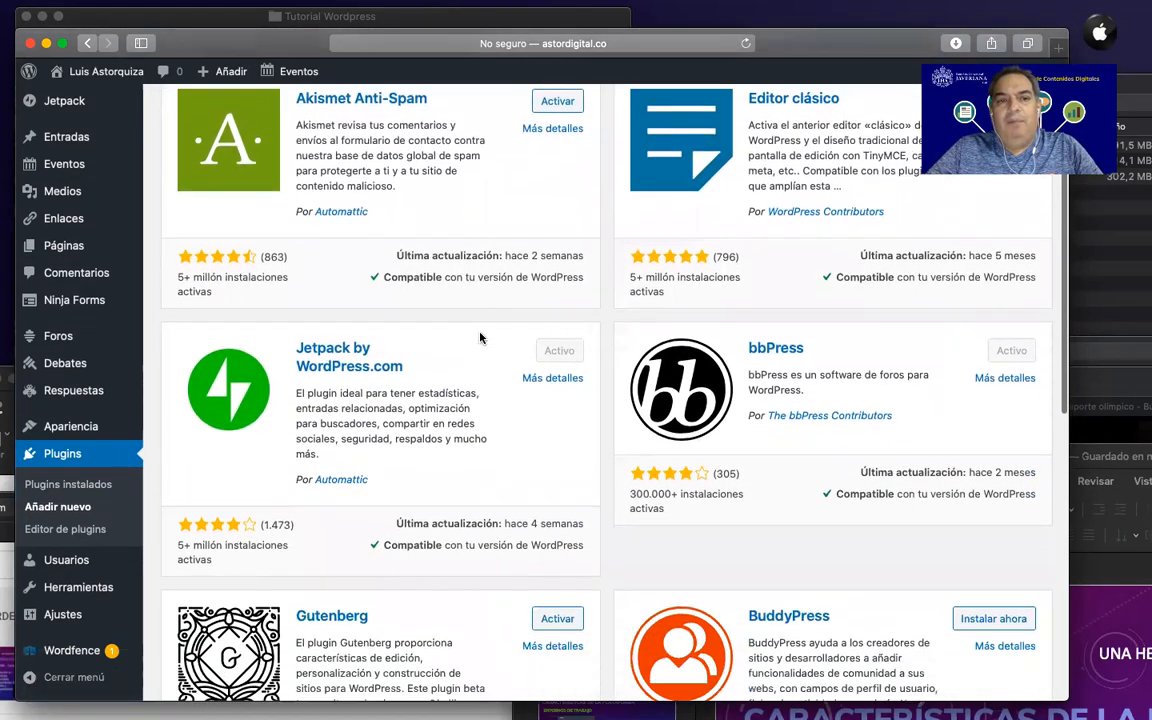
scroll(480, 338, "down", 8)
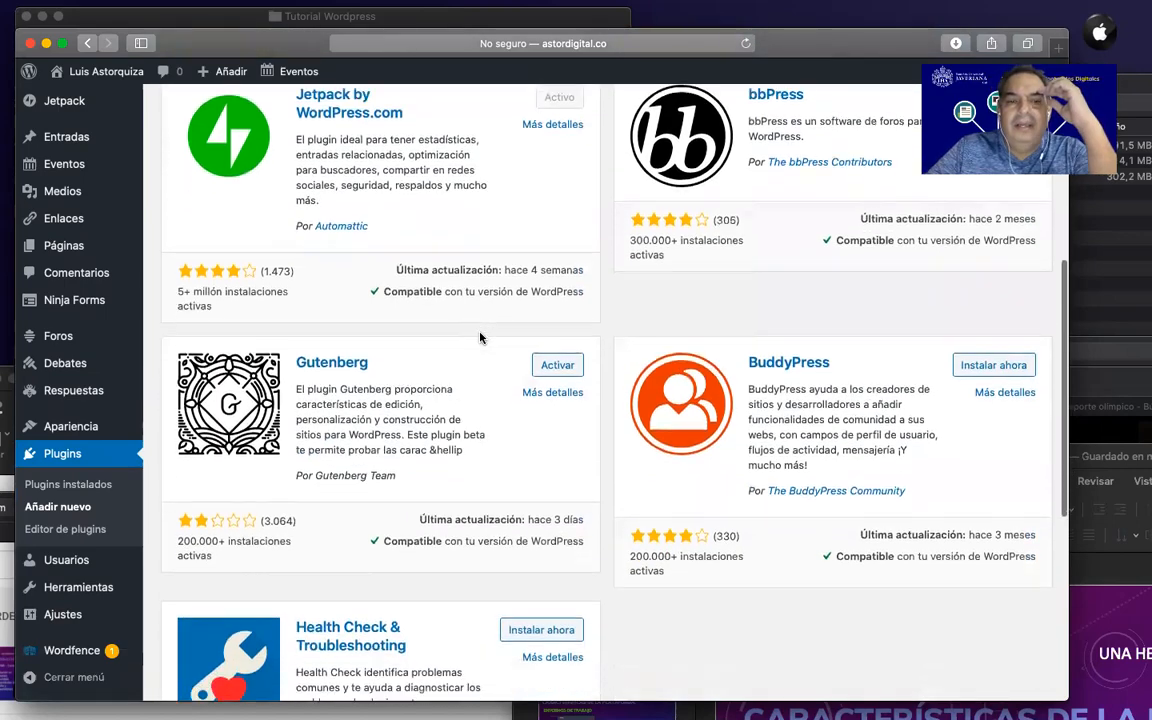
scroll(480, 338, "down", 9)
scroll(480, 338, "up", 20)
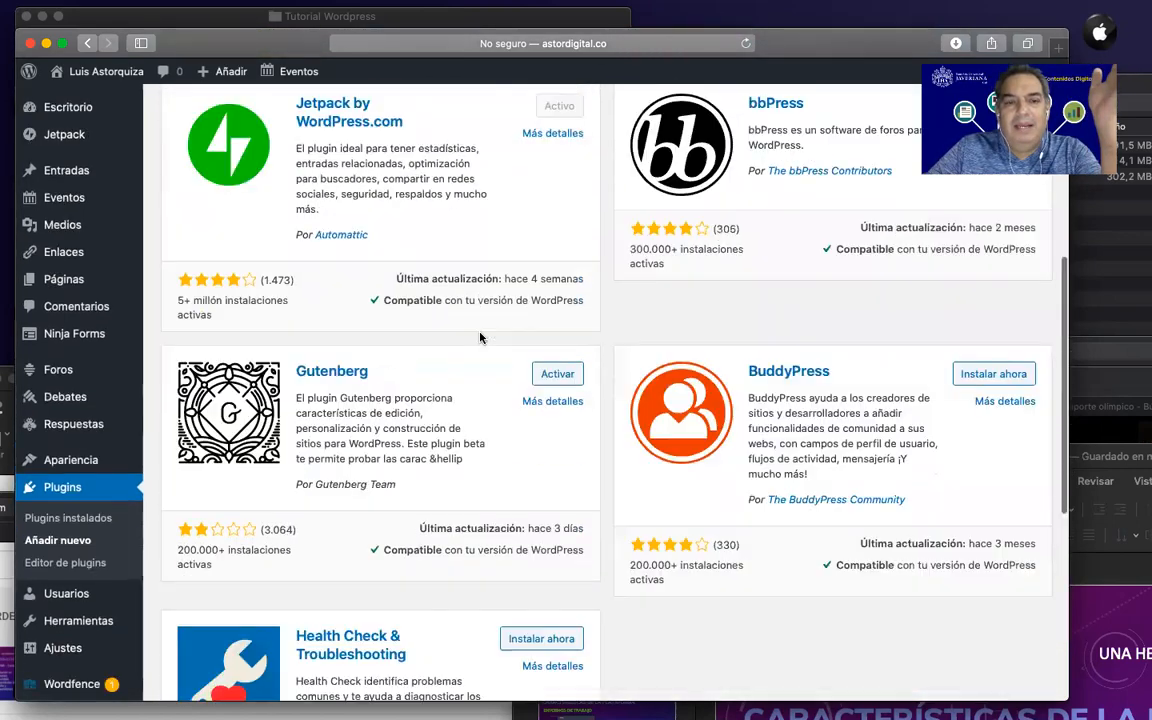
Find Contact Form 7 among the popular plugins, view its details and install it
left_click(280, 242)
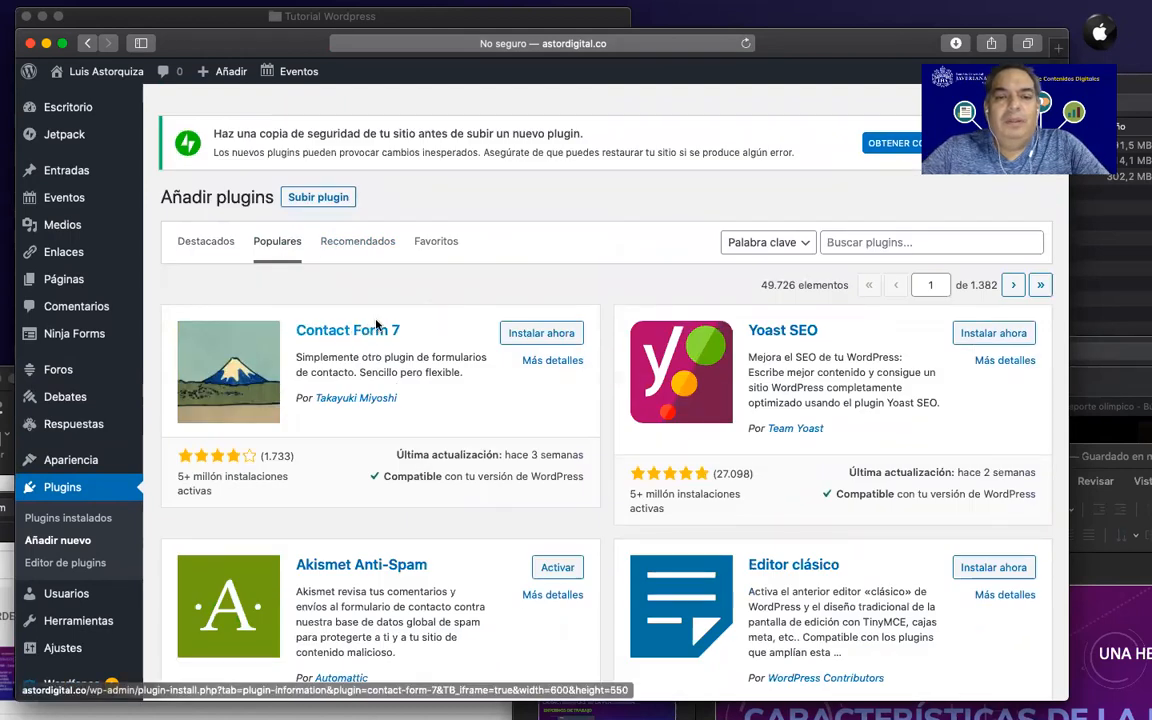
left_click(347, 333)
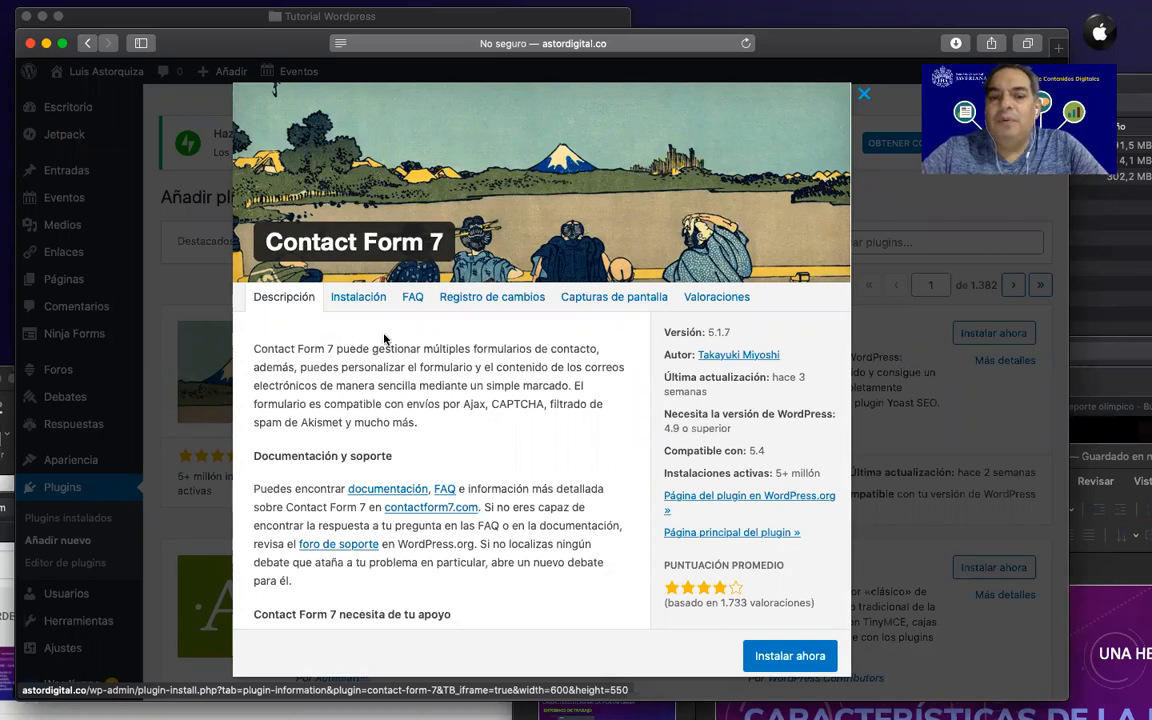
left_click(783, 657)
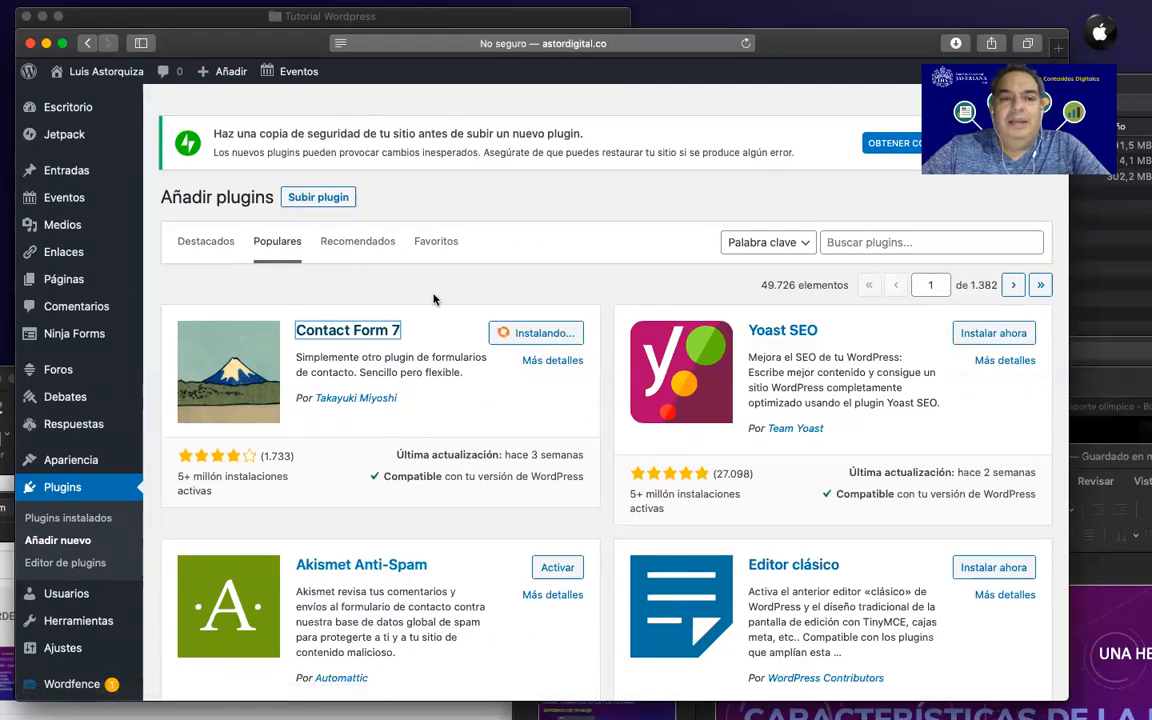
scroll(102, 396, "down", 2)
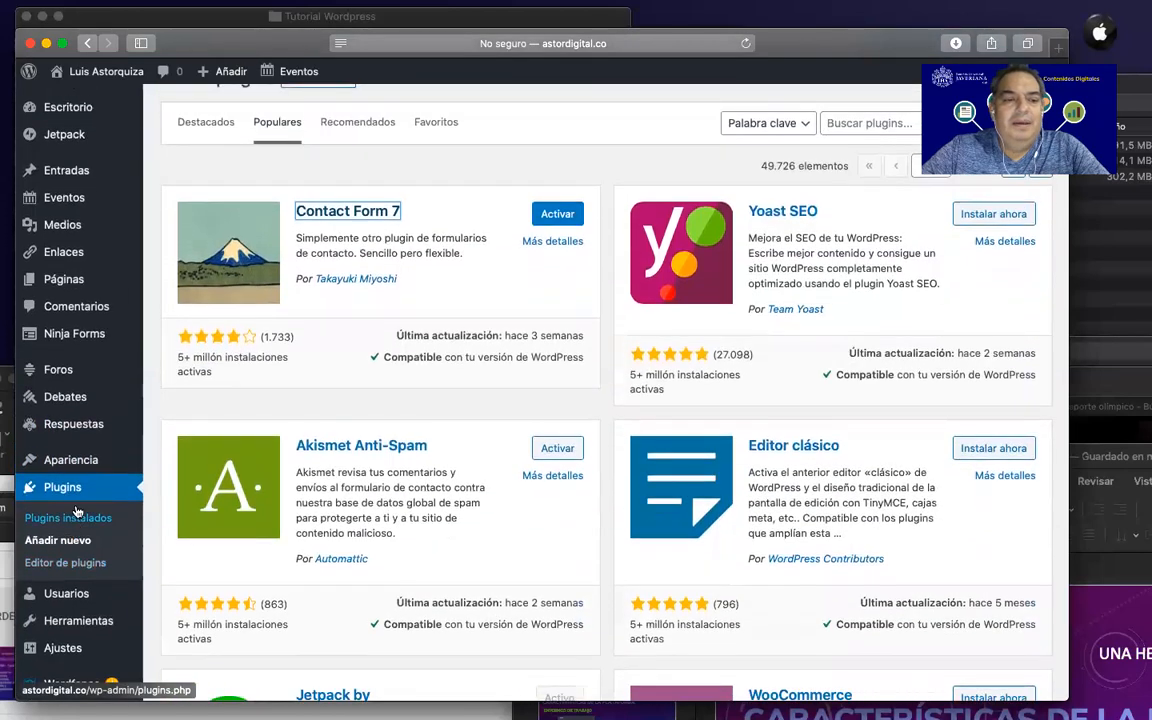
Activate Contact Form 7 from the list of installed plugins
left_click(70, 516)
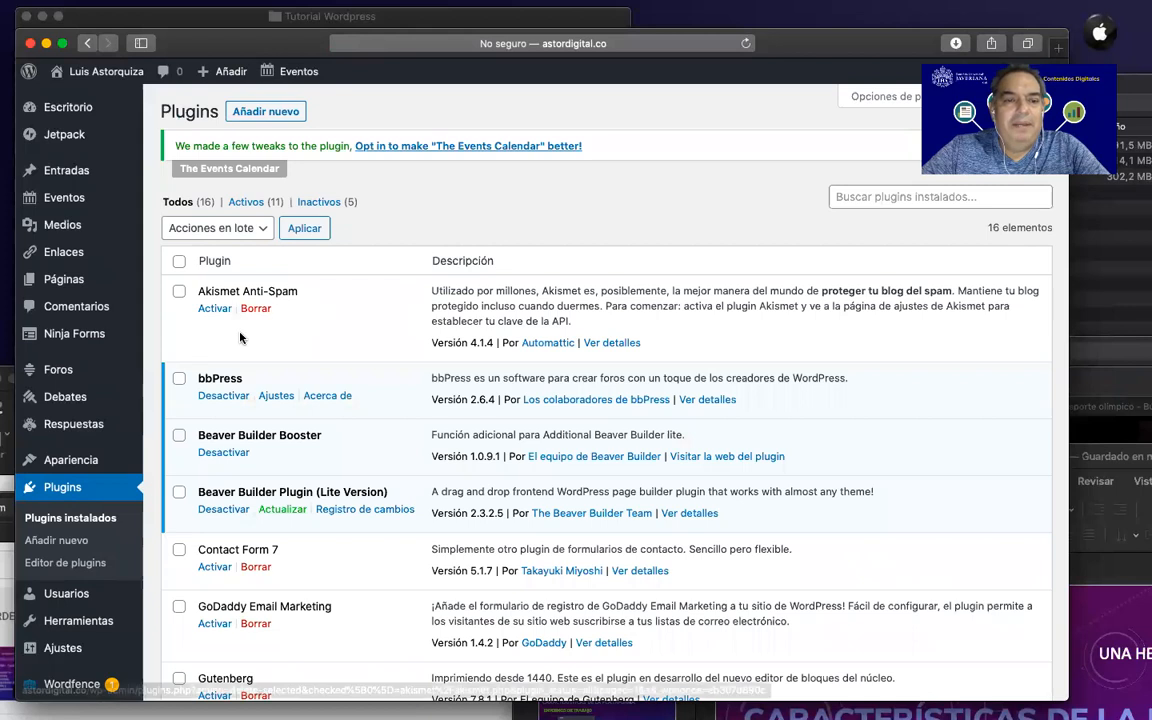
scroll(265, 434, "down", 1)
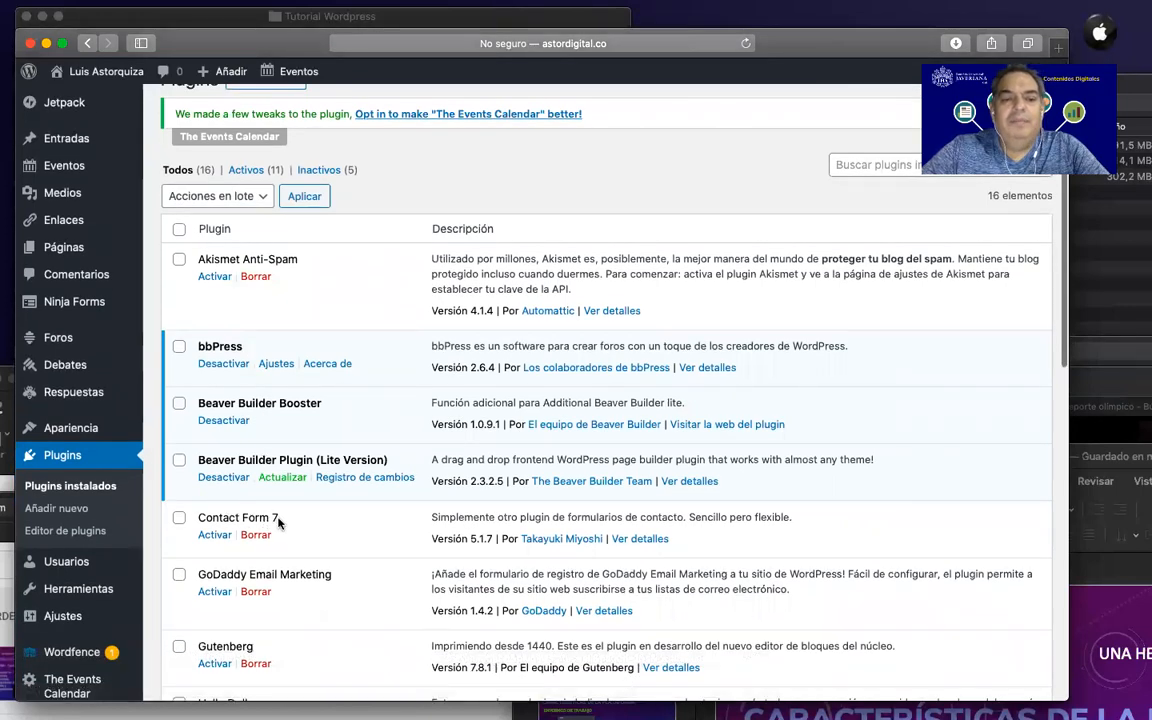
left_click(219, 537)
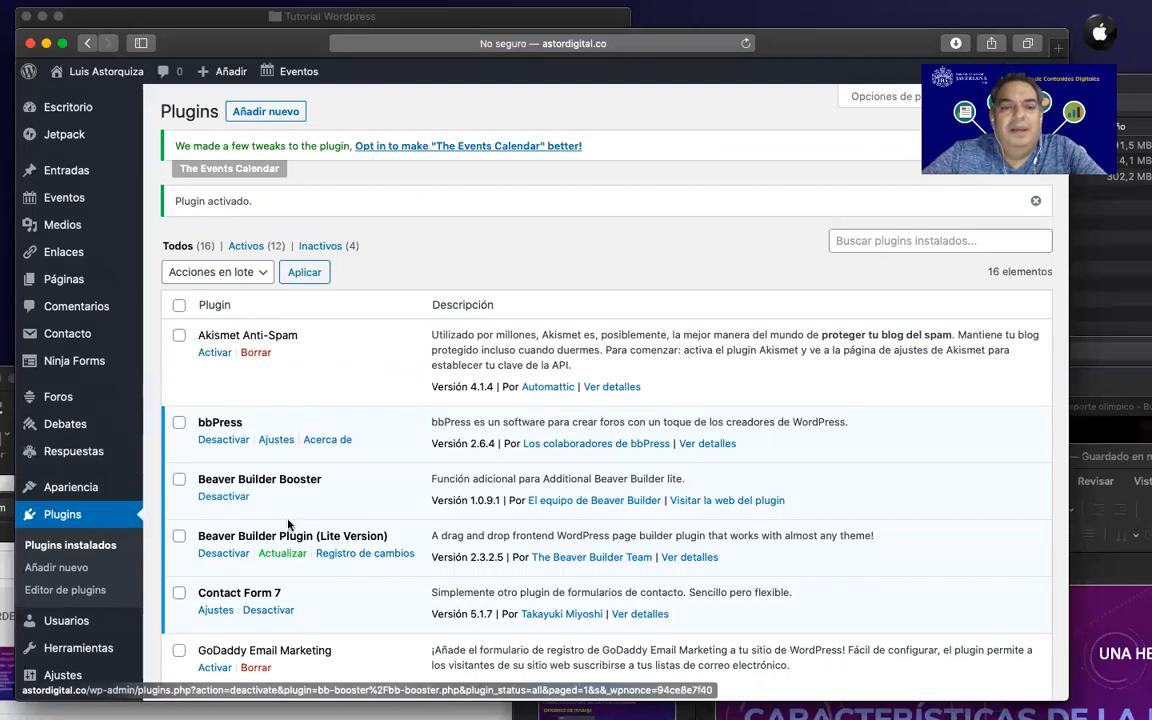
Locate the Contact Form 7 entry among the installed plugins and open its settings
scroll(290, 537, "down", 1)
scroll(290, 537, "down", 3)
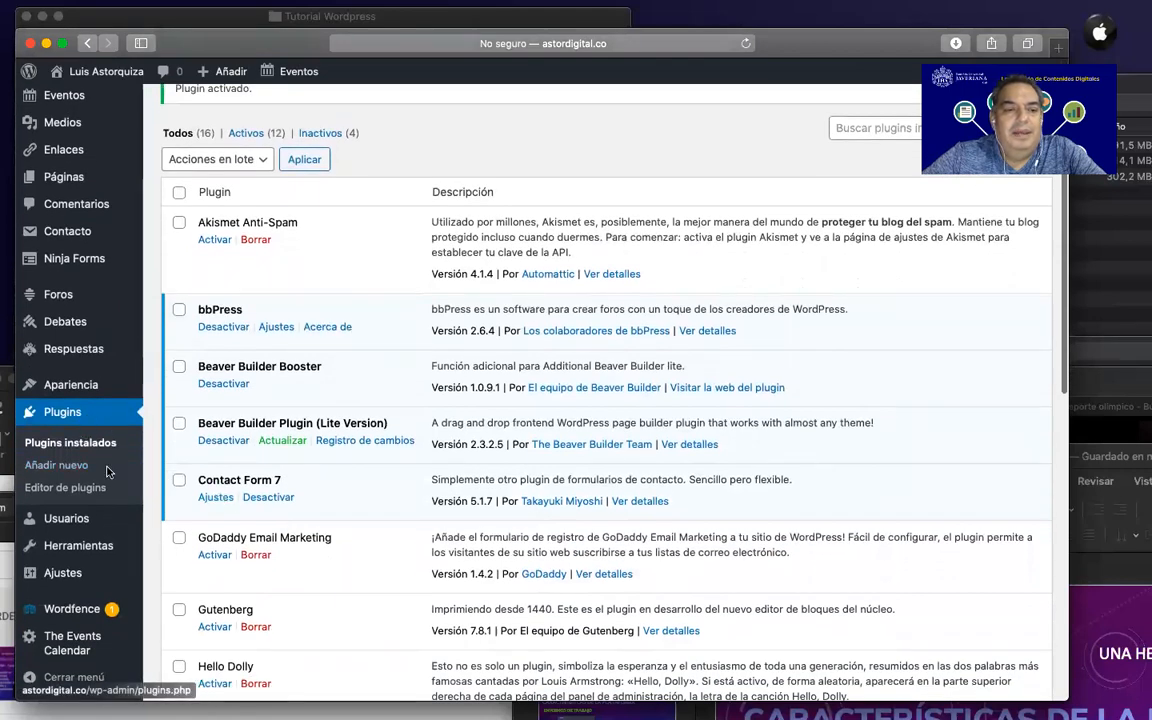
scroll(105, 560, "down", 1)
mouse_move(105, 560)
scroll(105, 560, "down", 2)
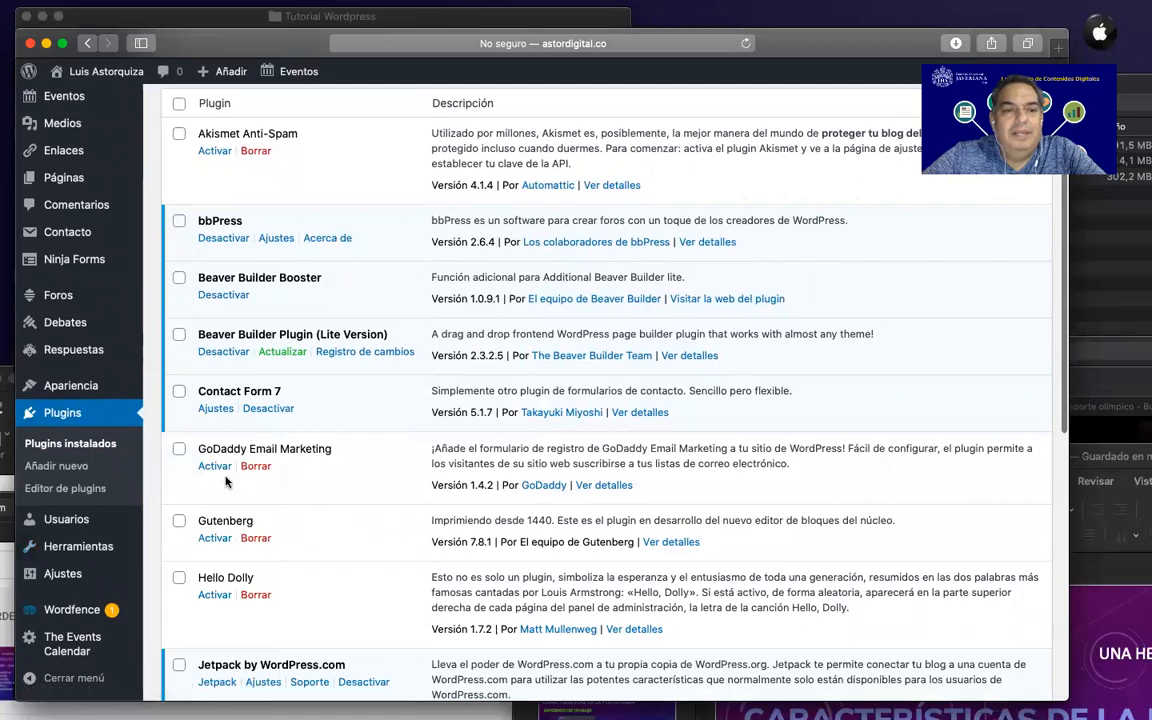
left_click(217, 409)
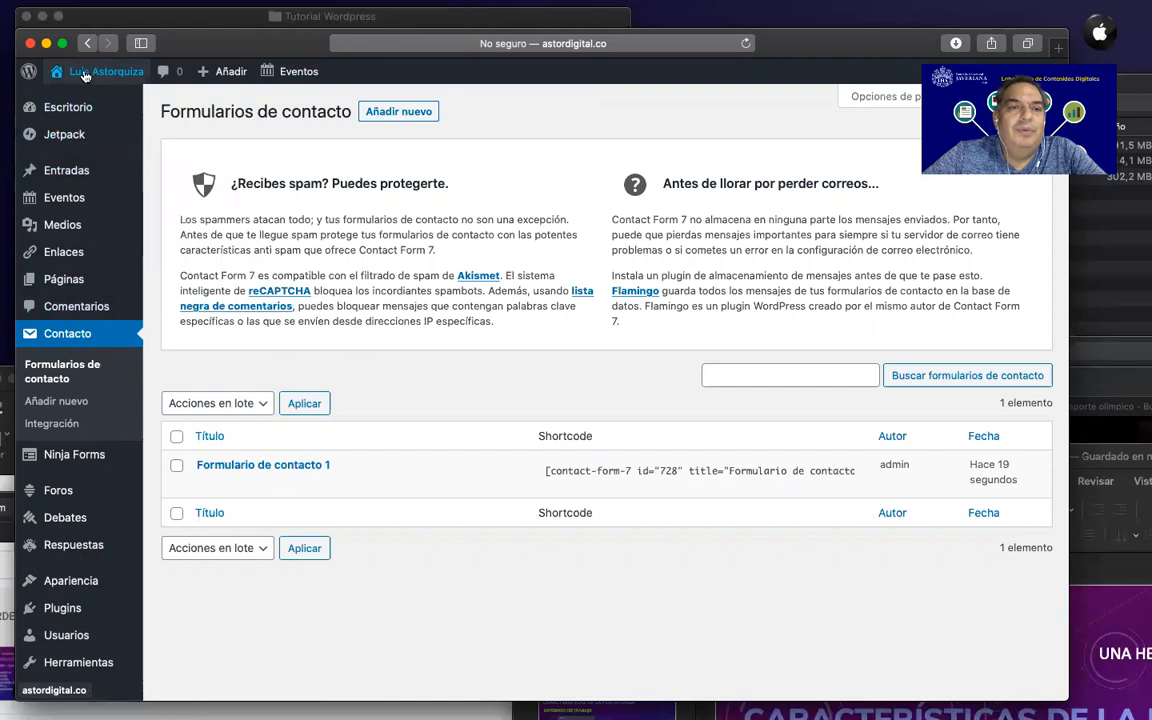
Start a new contact form titled "Posibles clientes" and examine the name and subject labels in its template
mouse_move(76, 80)
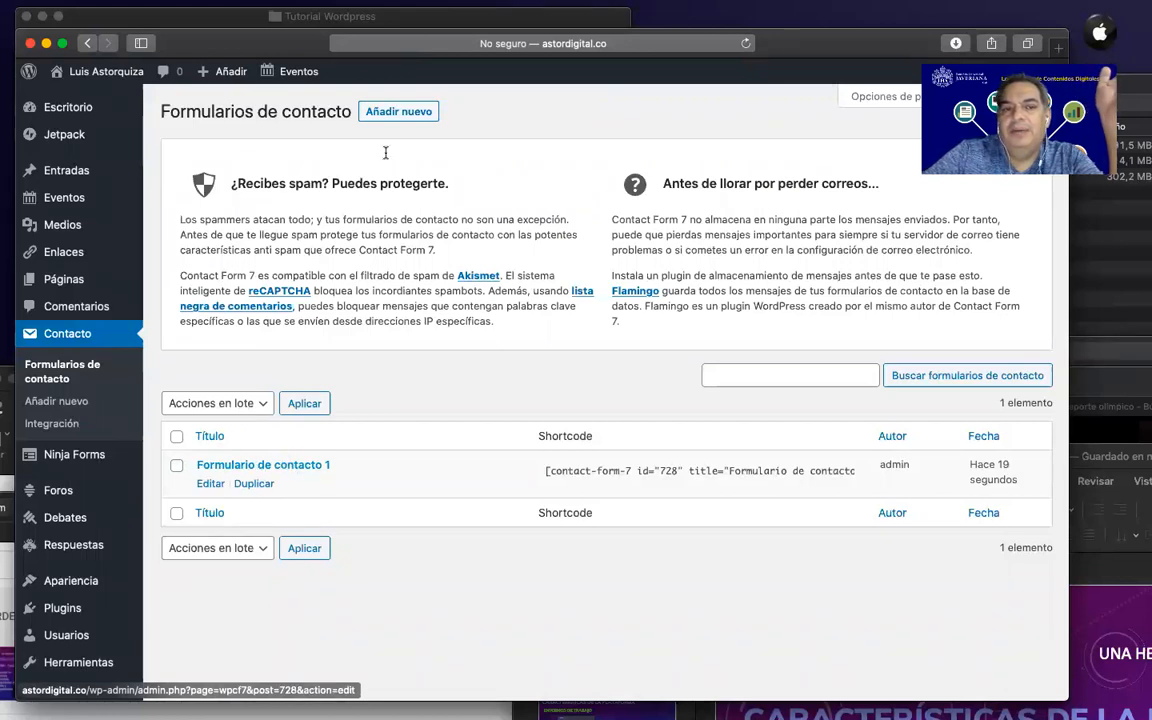
left_click(398, 112)
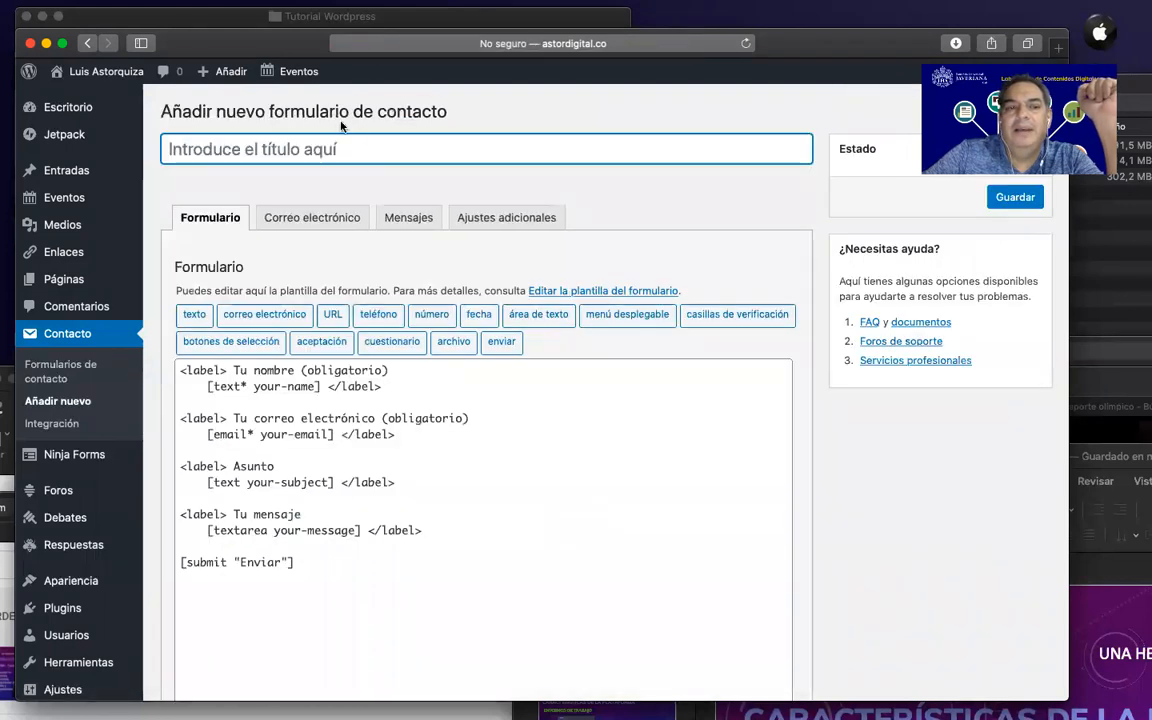
type("Pos")
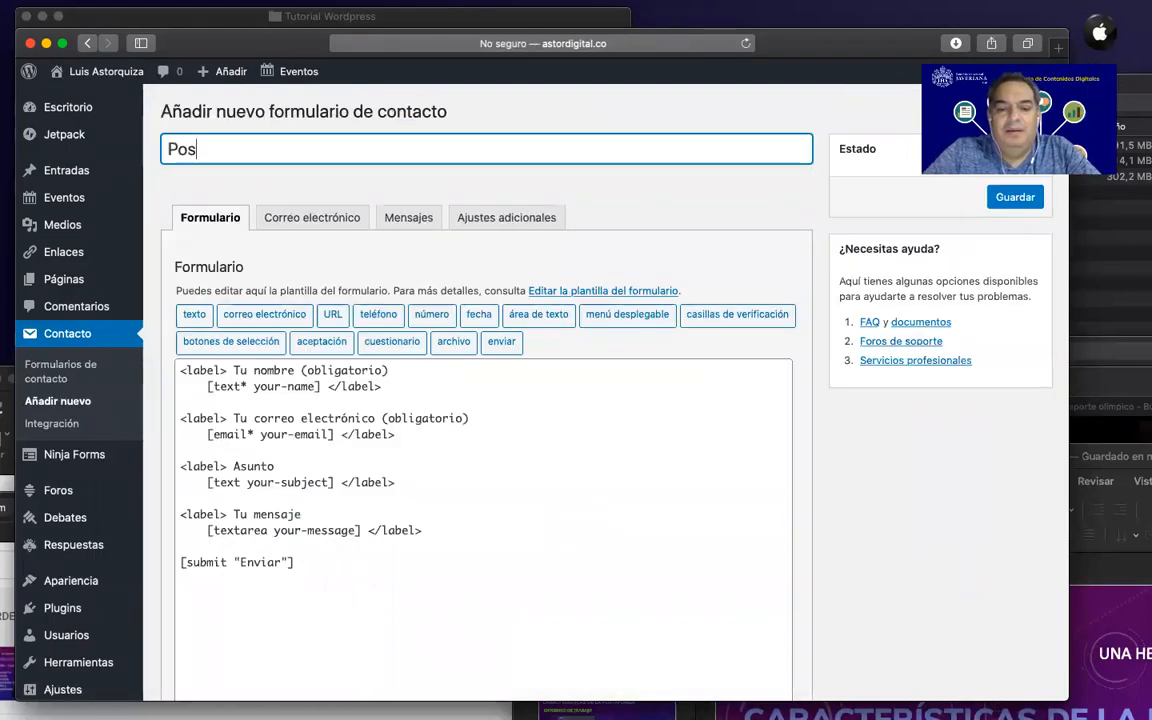
type("ibles clie")
type("ntes")
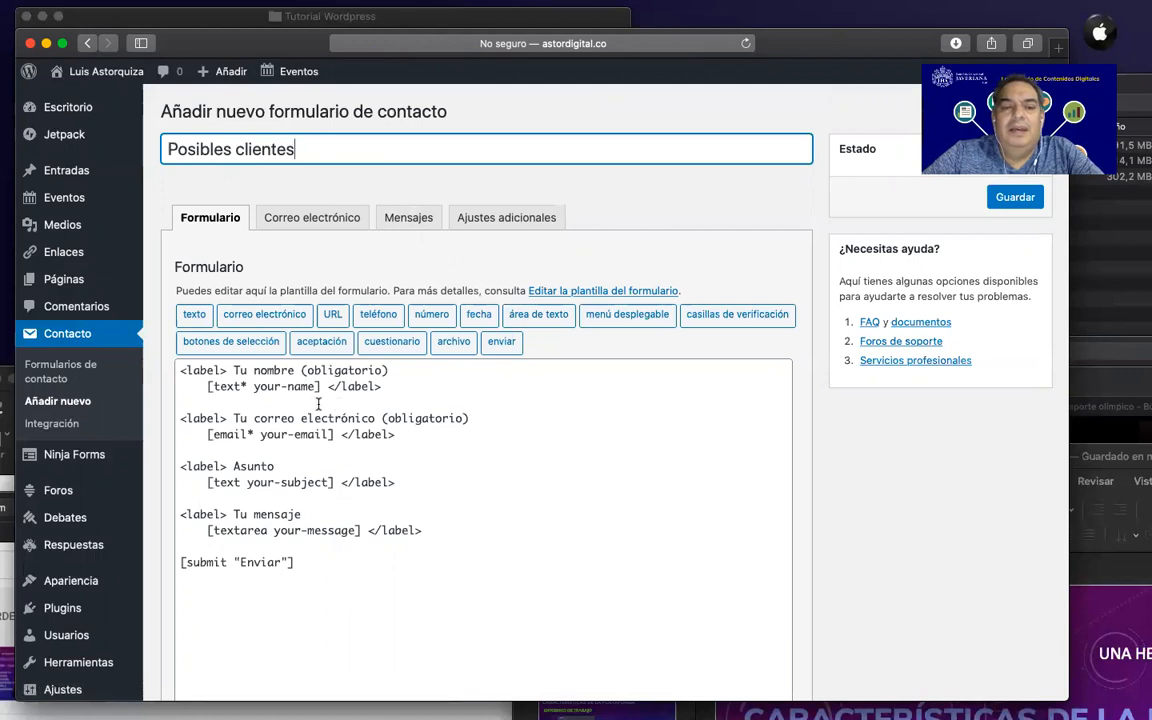
left_click_drag(241, 368, 303, 370)
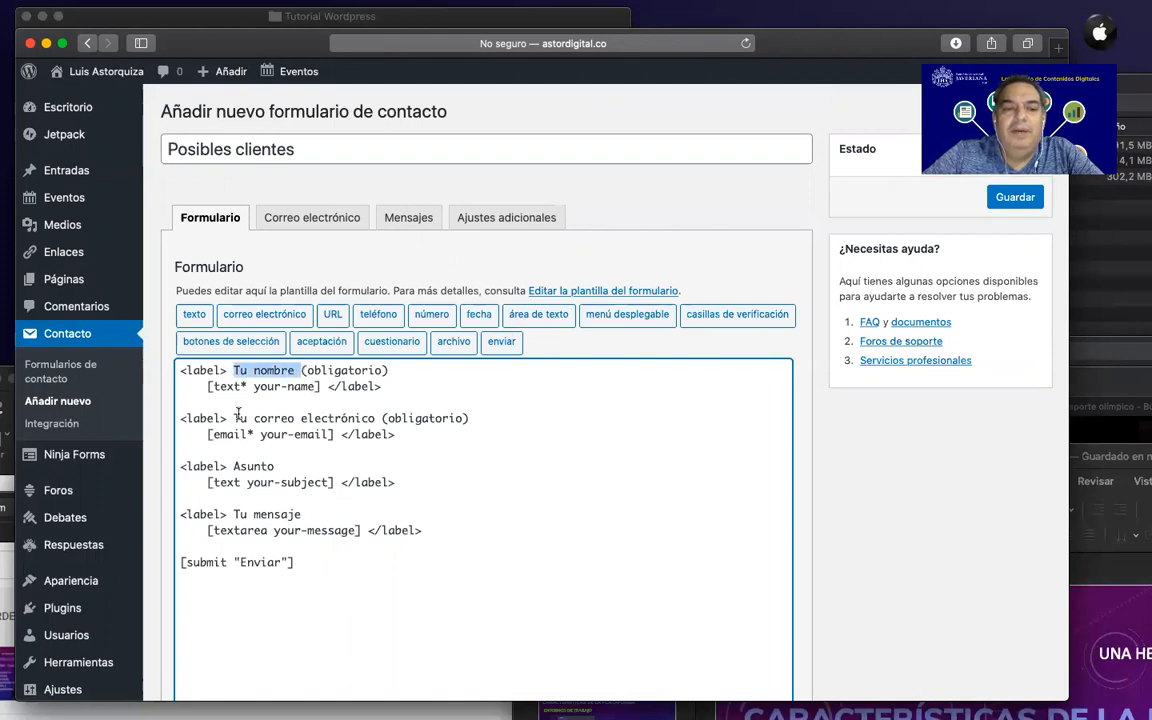
left_click_drag(241, 466, 274, 466)
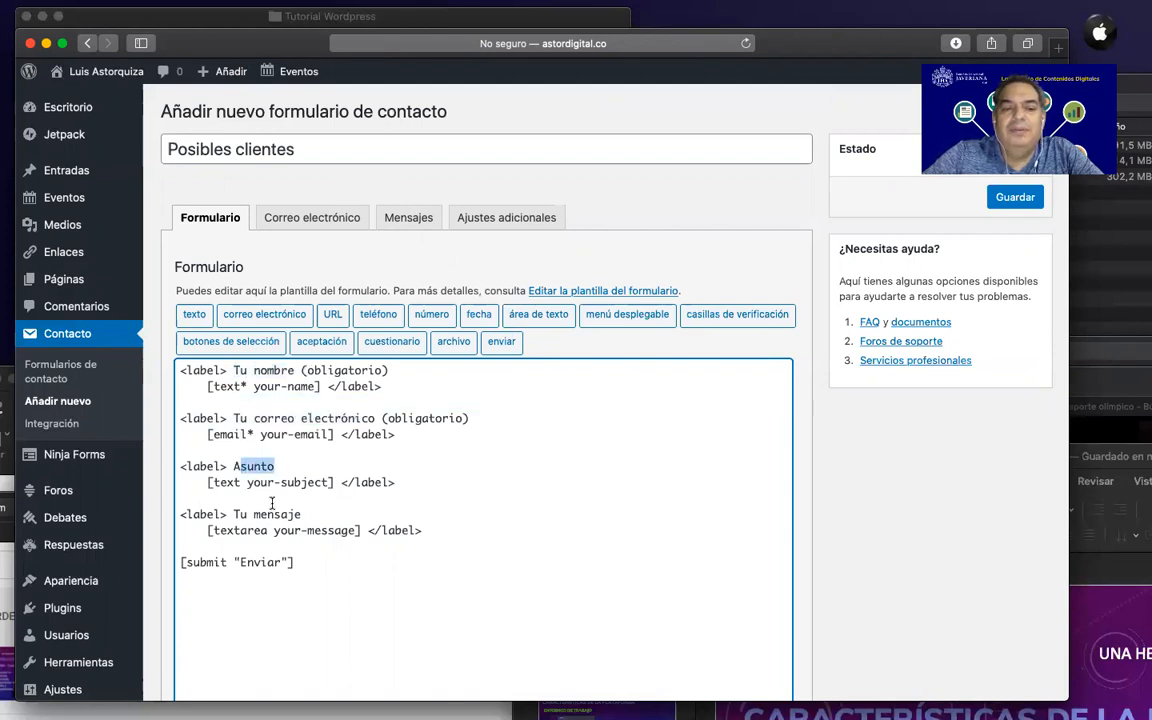
Save the "Posibles clientes" contact form and copy its whole shortcode
left_click(1016, 198)
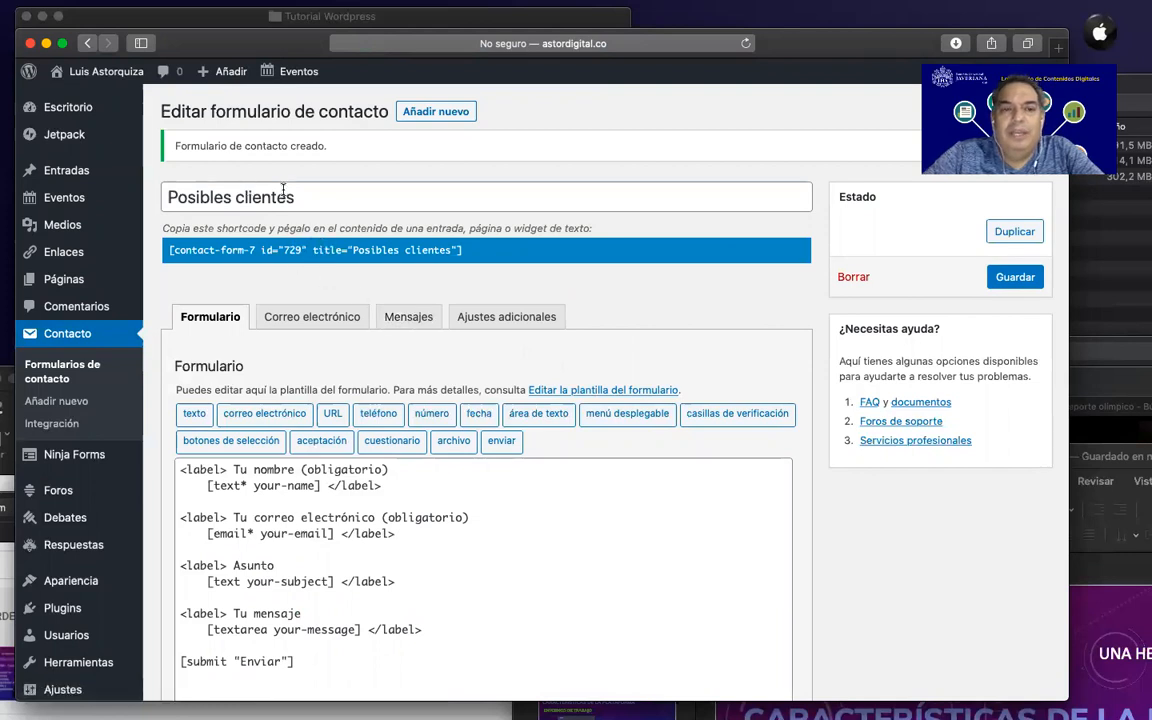
left_click_drag(302, 197, 152, 193)
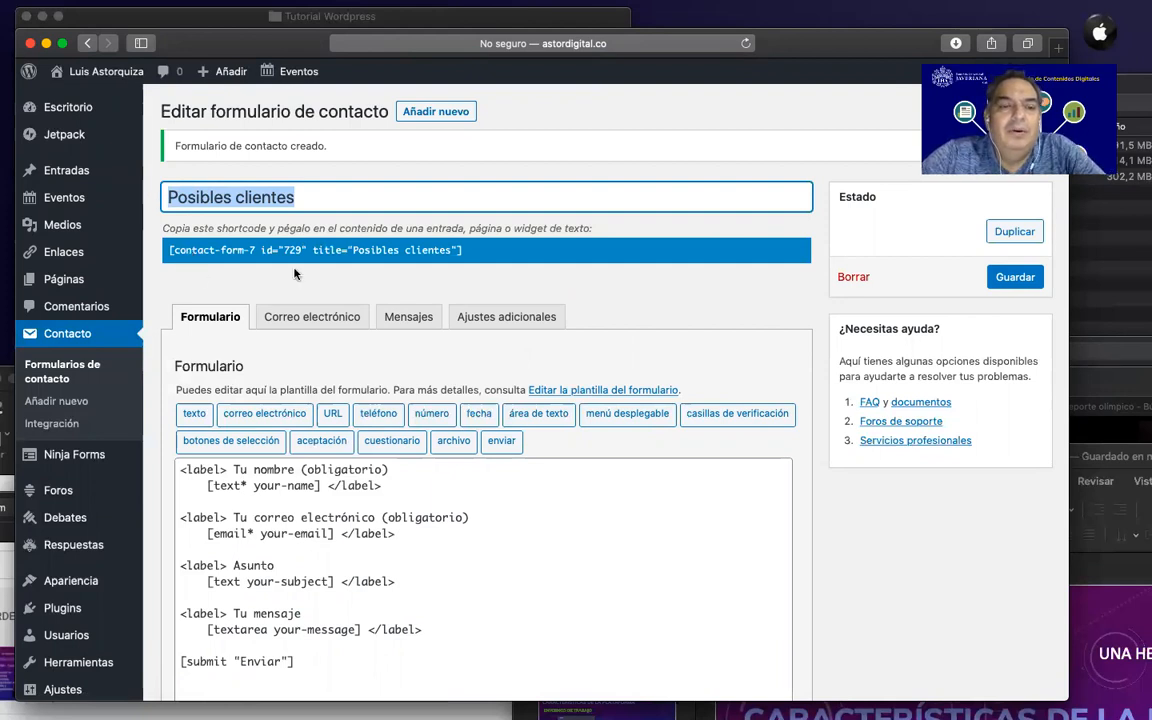
scroll(421, 274, "up", 5)
scroll(421, 274, "down", 5)
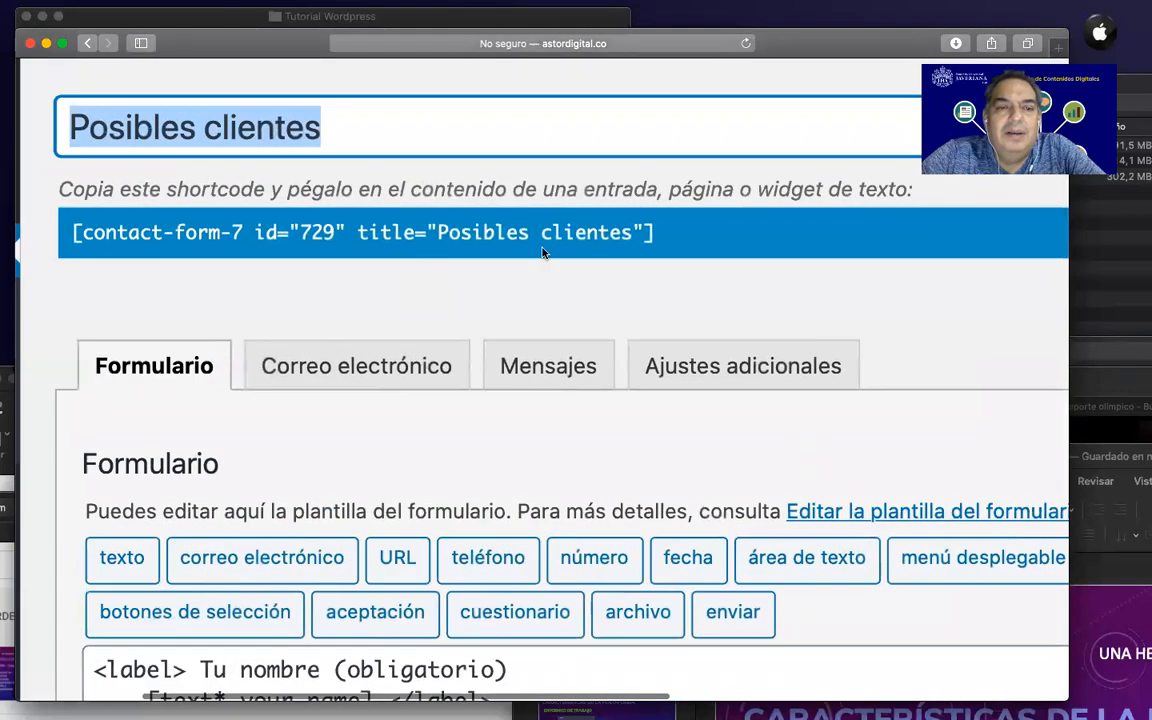
left_click(655, 234)
left_click_drag(655, 234, 75, 233)
key("super+c")
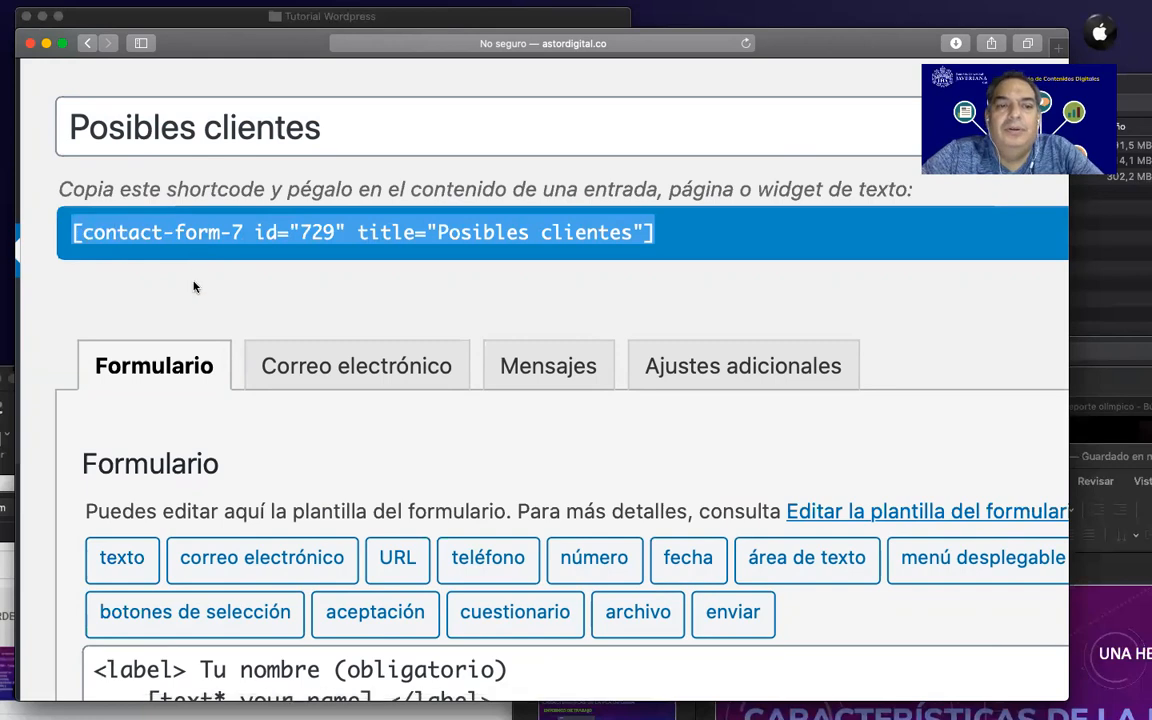
scroll(195, 287, "down", 5)
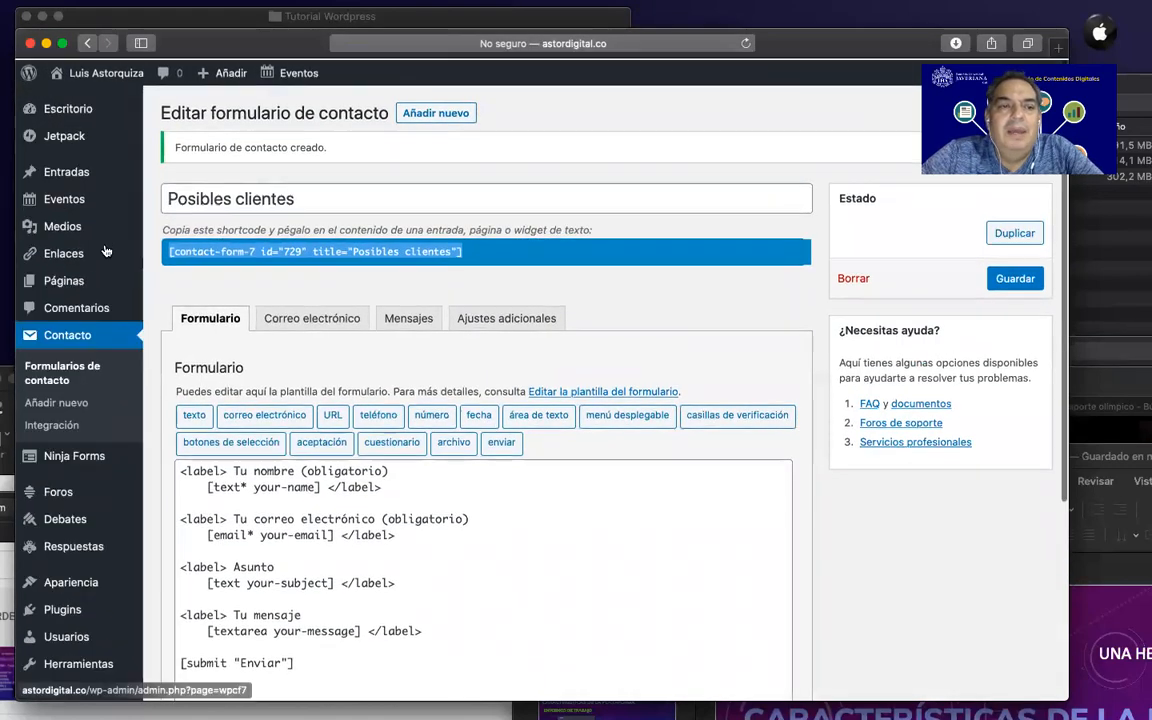
Open the "C. Vitae" page for editing from the list of all pages
mouse_move(136, 282)
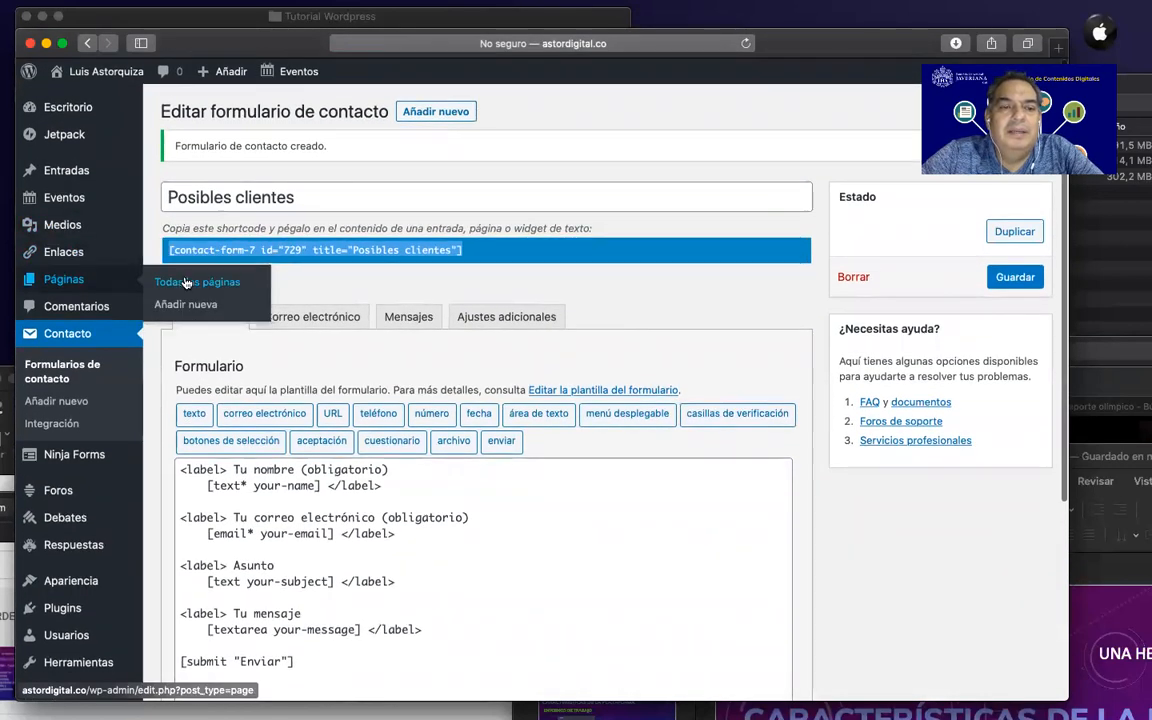
left_click(186, 282)
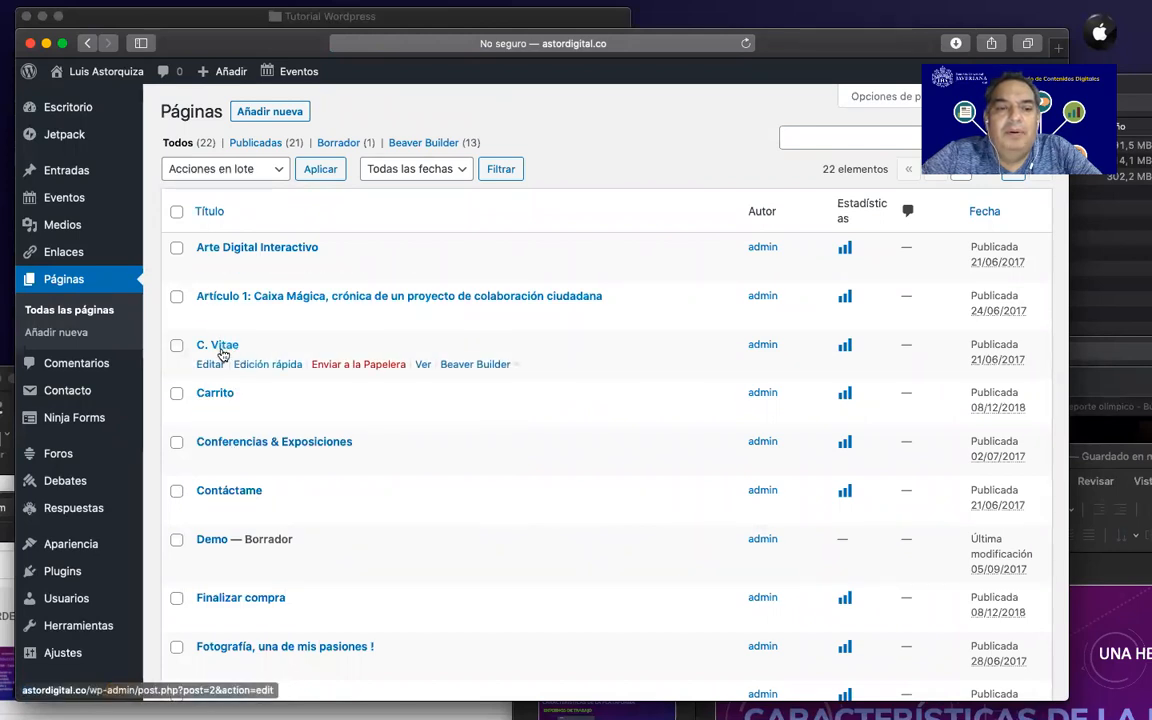
left_click(216, 366)
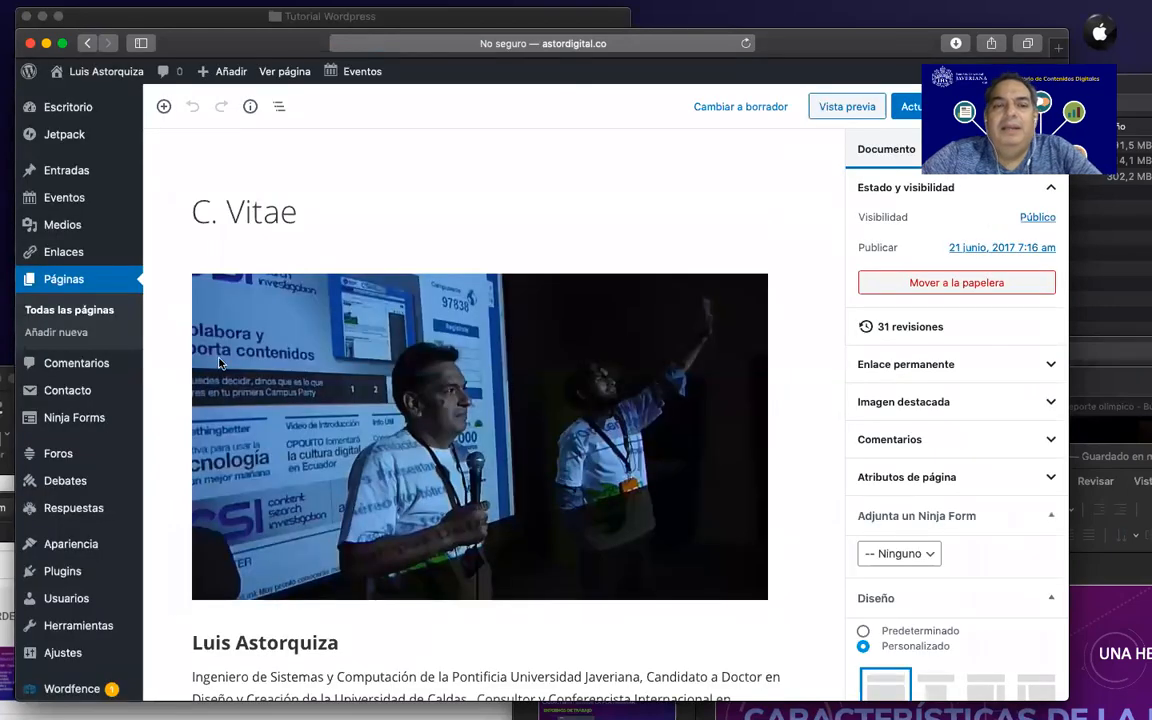
Add a paragraph block after the page's last paragraph, paste the shortcode [contact-form-7 id="729" title="Posibles clientes"] into it and update the page
scroll(449, 632, "down", 10)
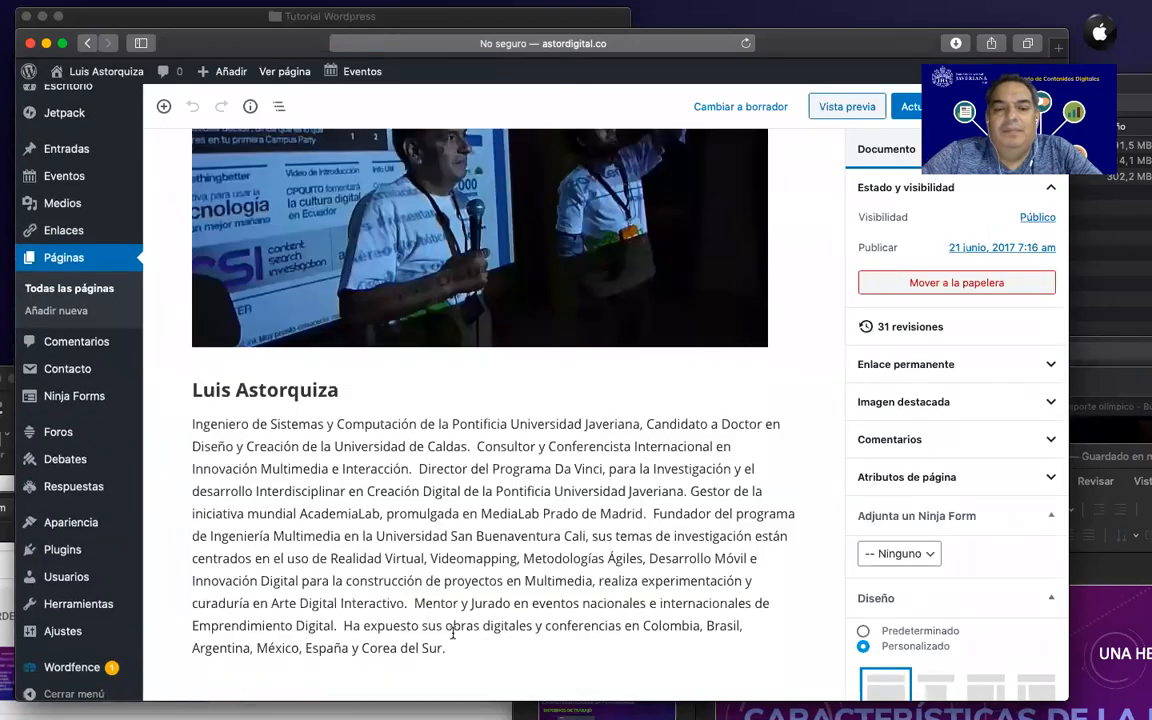
scroll(449, 632, "down", 15)
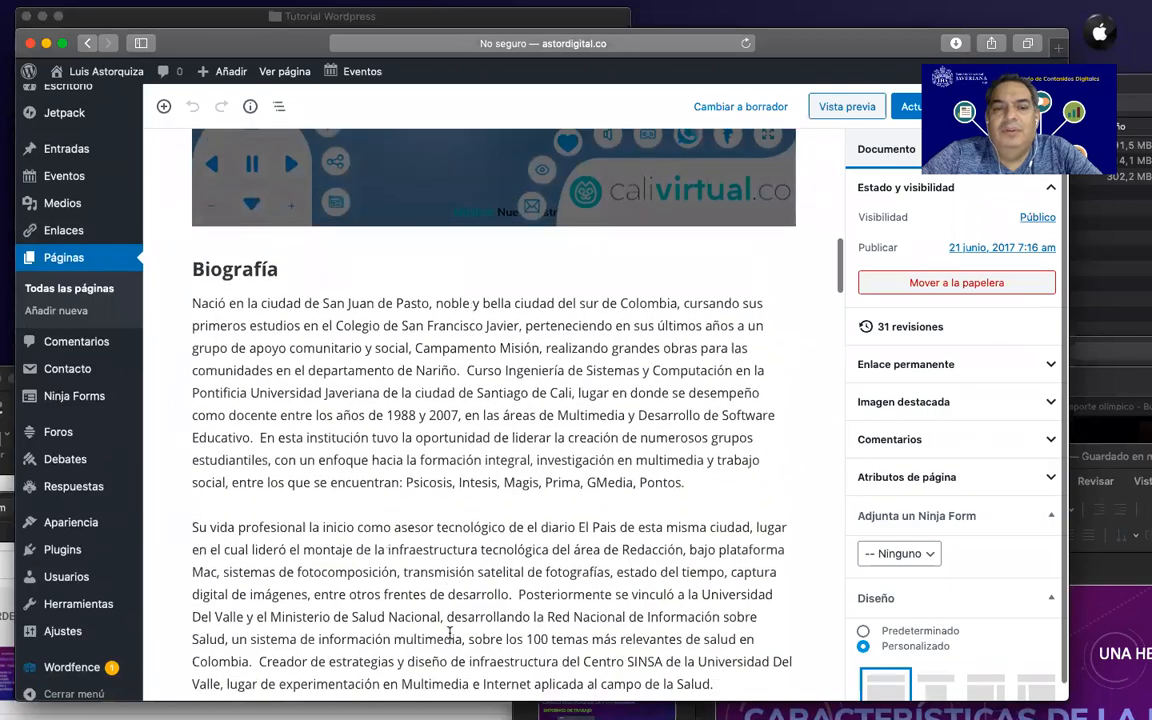
scroll(449, 627, "down", 15)
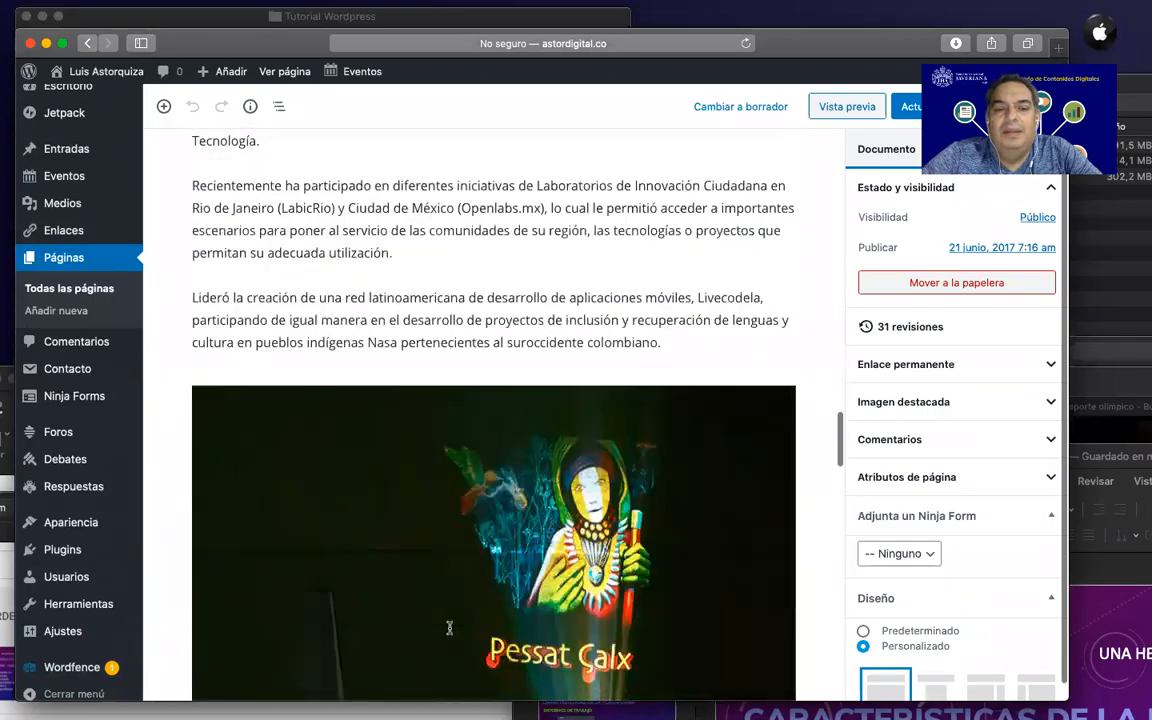
scroll(449, 627, "down", 15)
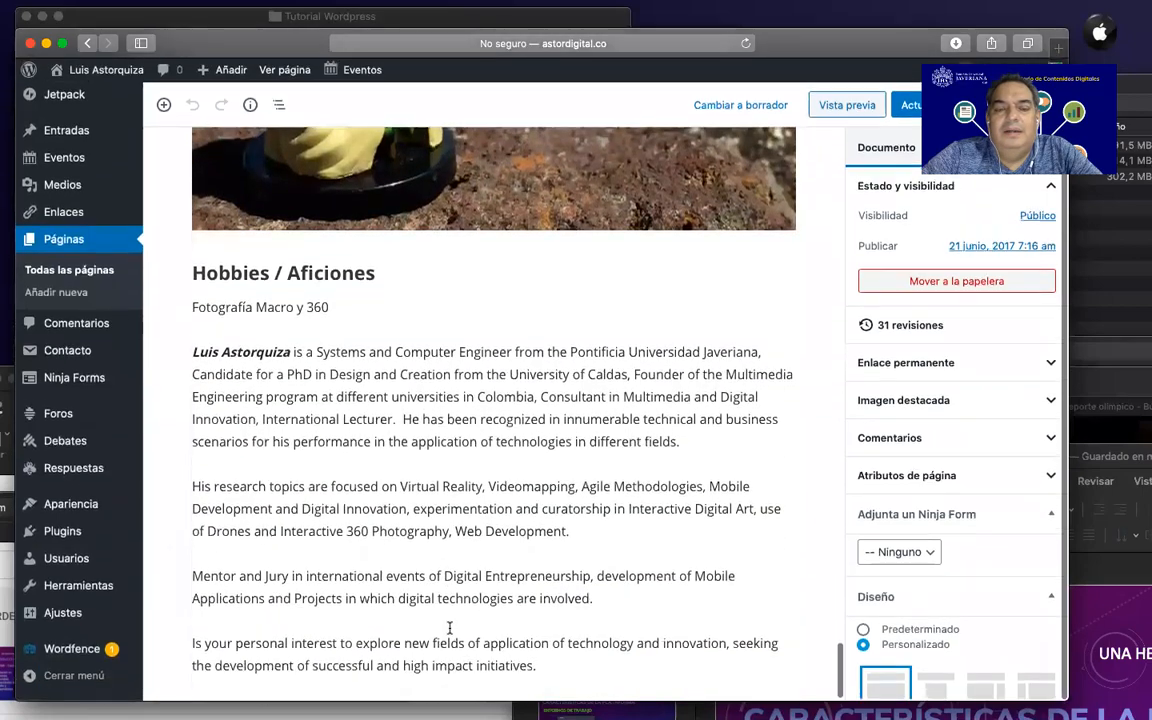
left_click(555, 652)
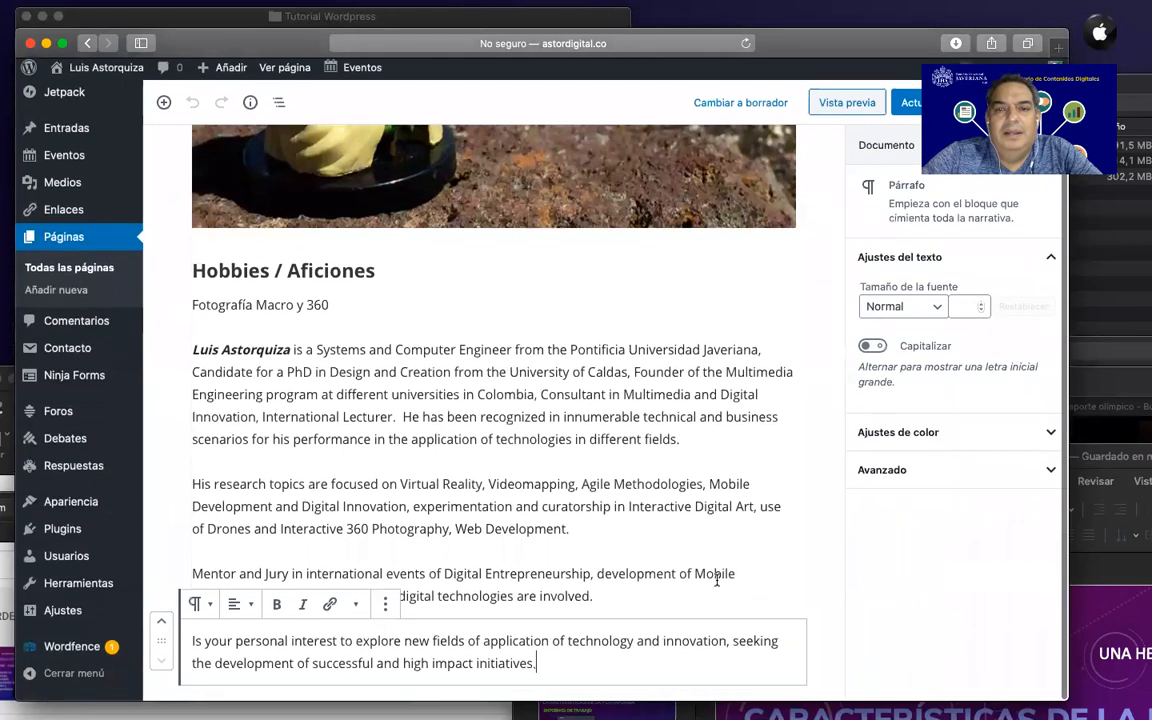
left_click(163, 107)
mouse_move(213, 258)
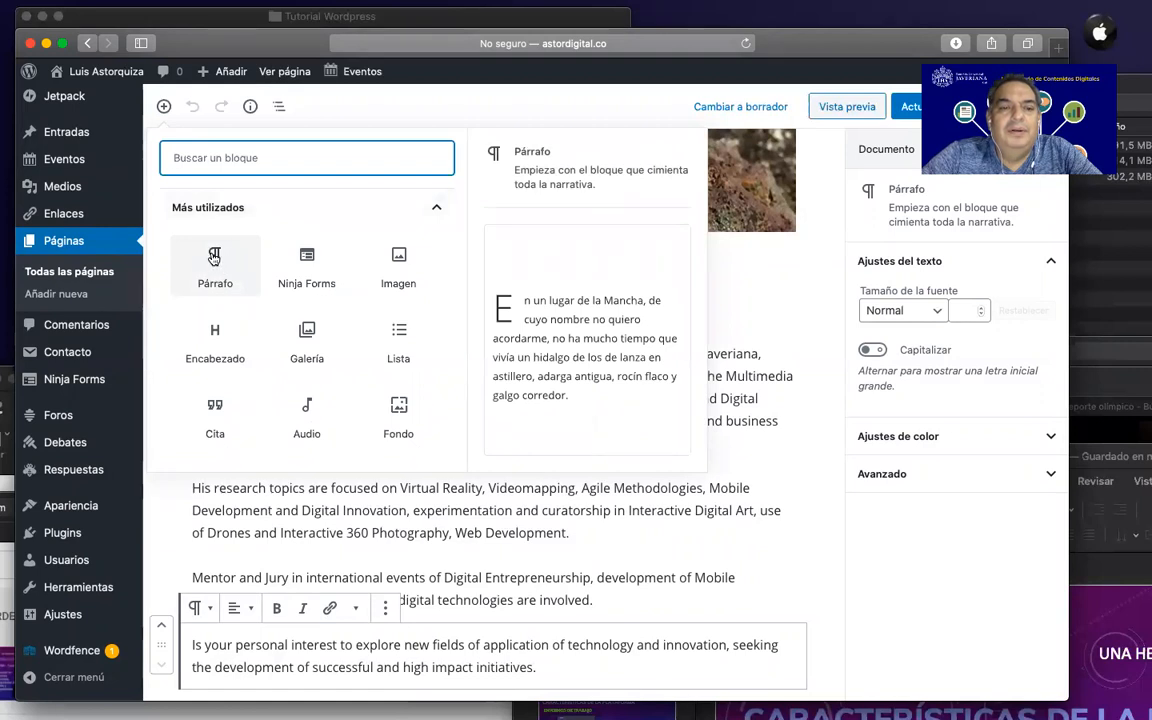
left_click(213, 258)
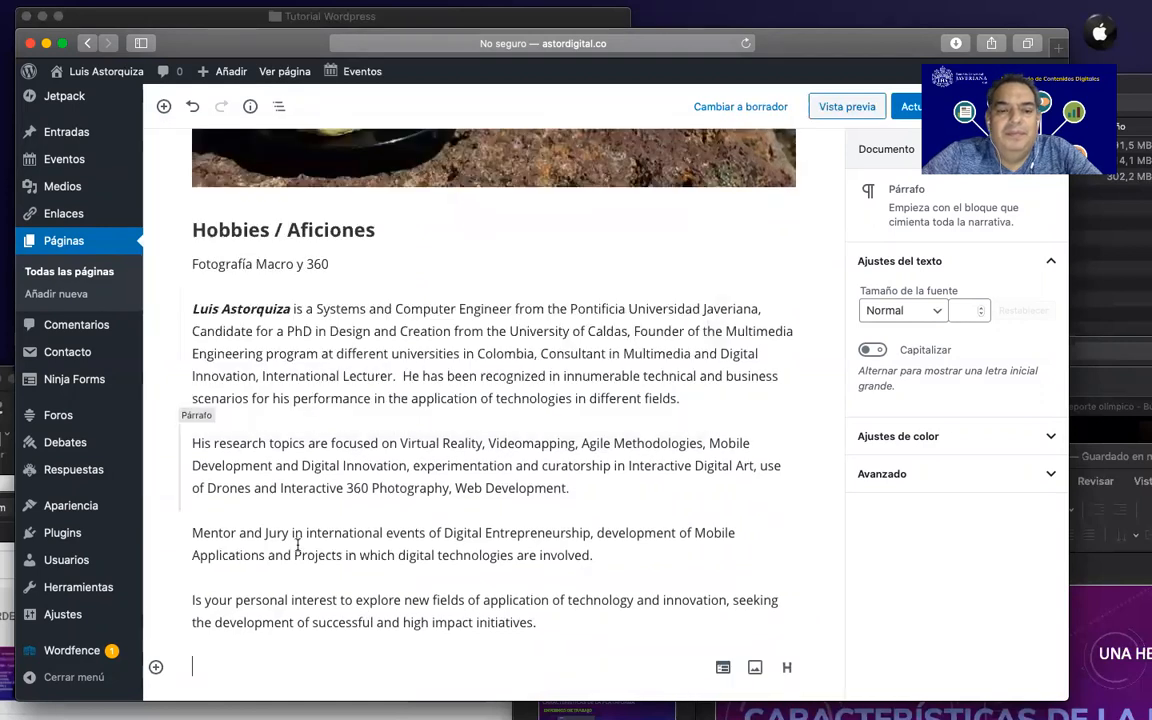
key("super+v")
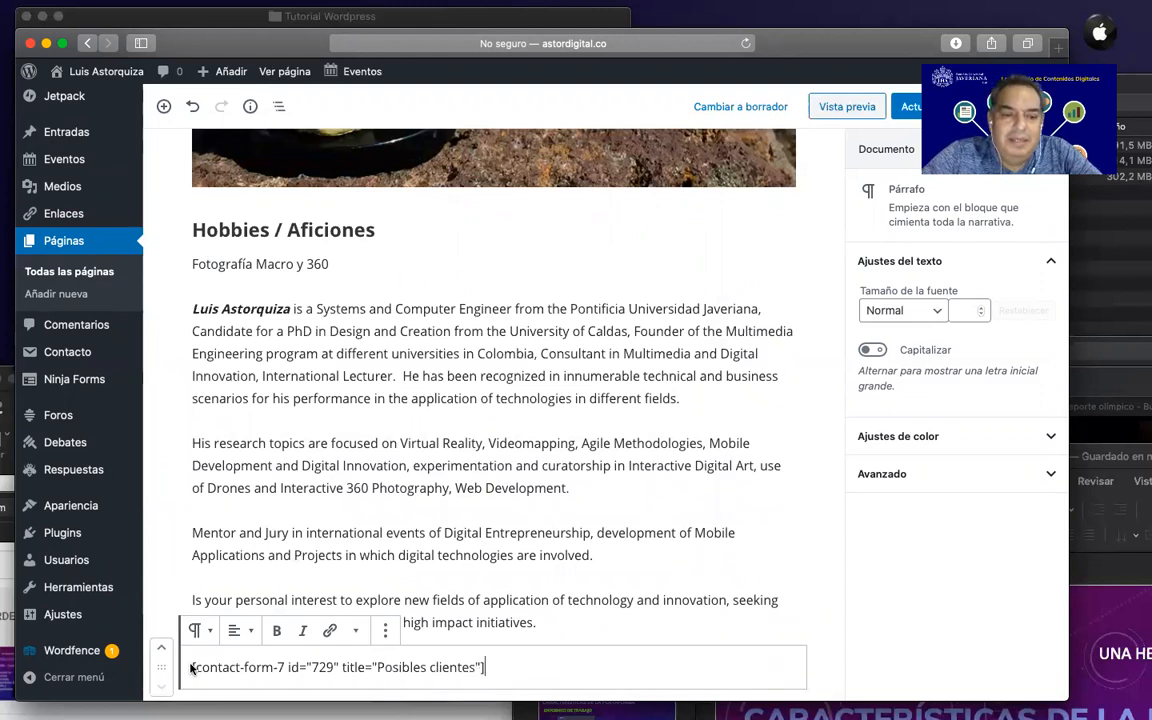
left_click_drag(192, 667, 501, 677)
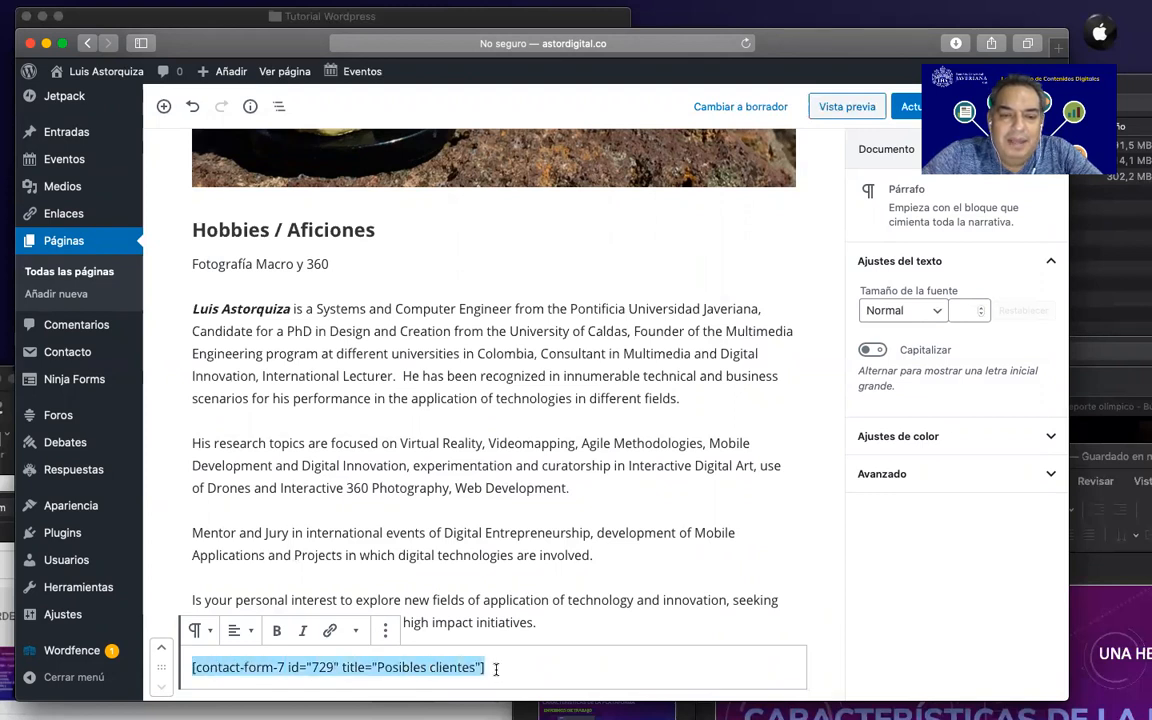
left_click(496, 669)
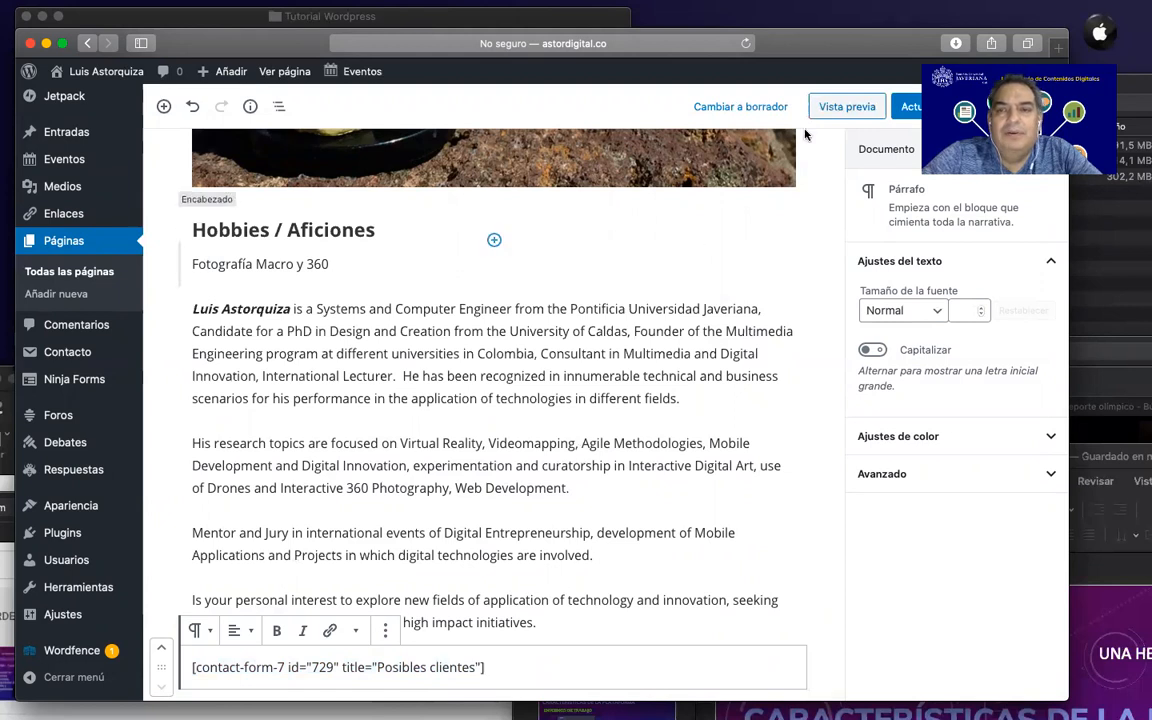
left_click(903, 107)
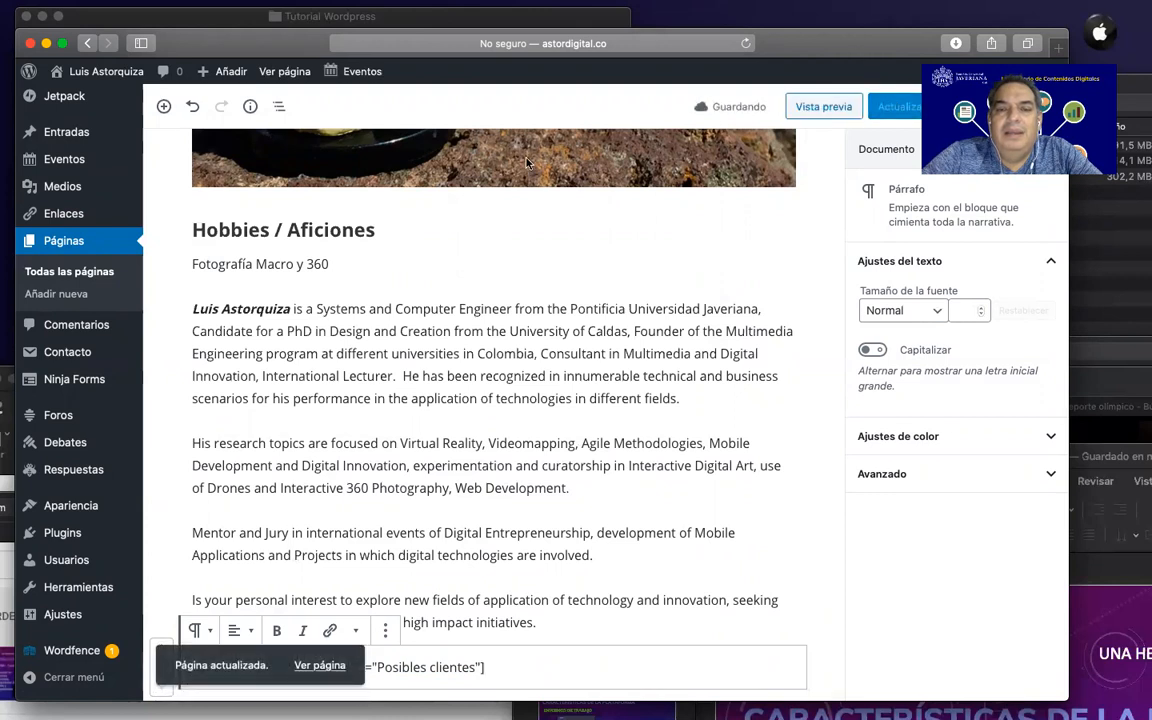
View the published C. Vitae page and examine the embedded contact form's name, e-mail, subject and message fields
left_click(287, 74)
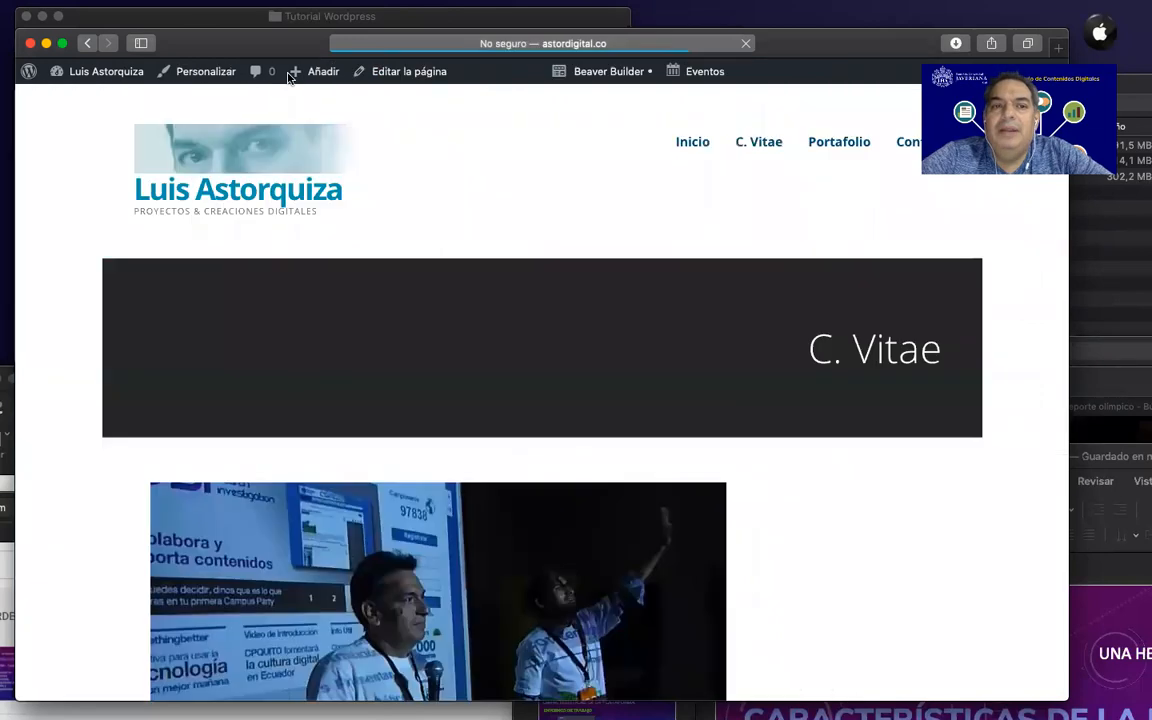
scroll(422, 485, "down", 10)
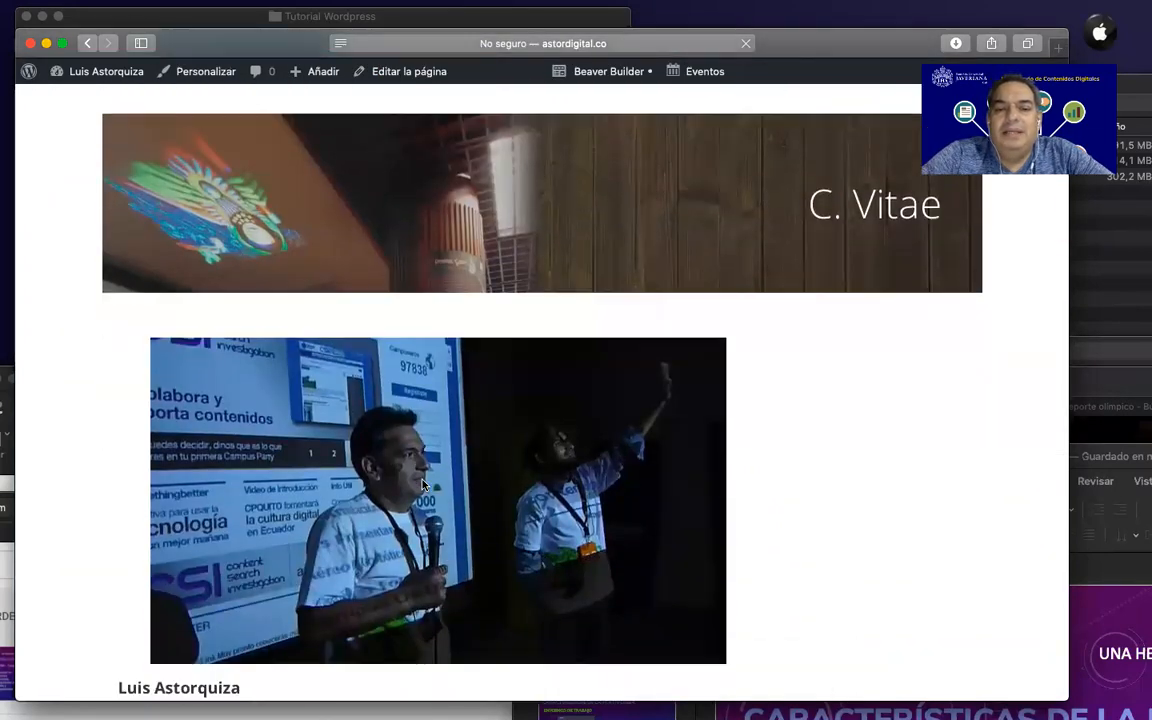
scroll(422, 483, "down", 20)
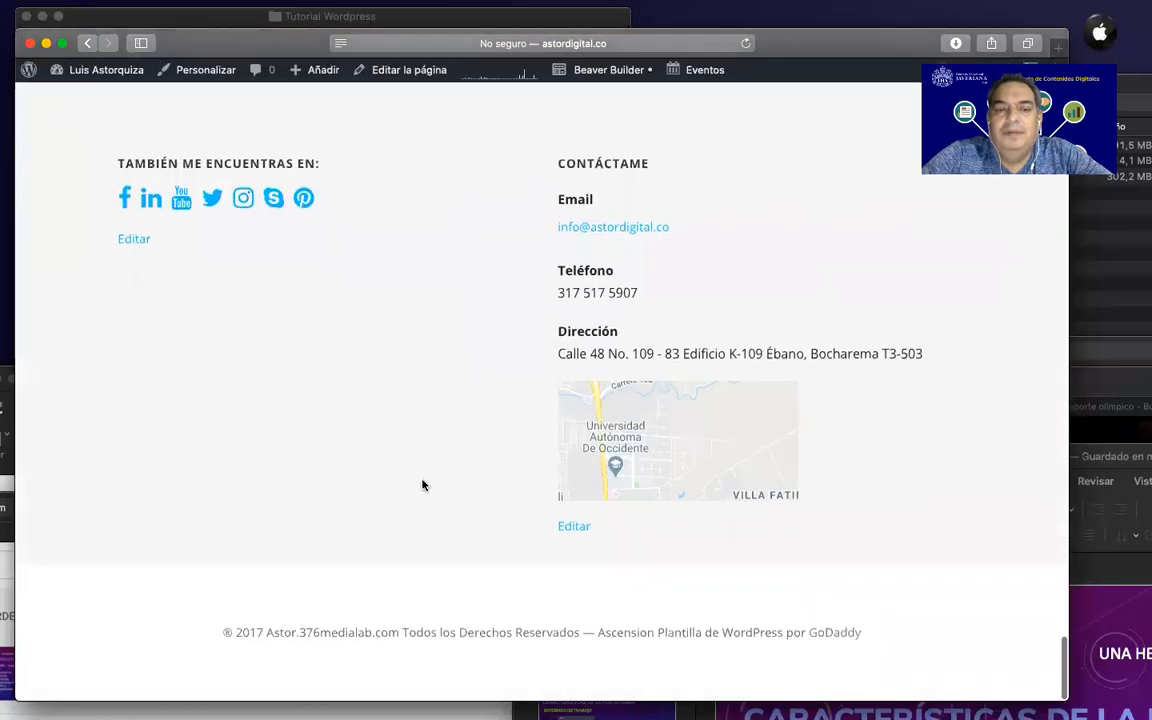
scroll(422, 483, "up", 11)
scroll(422, 483, "up", 3)
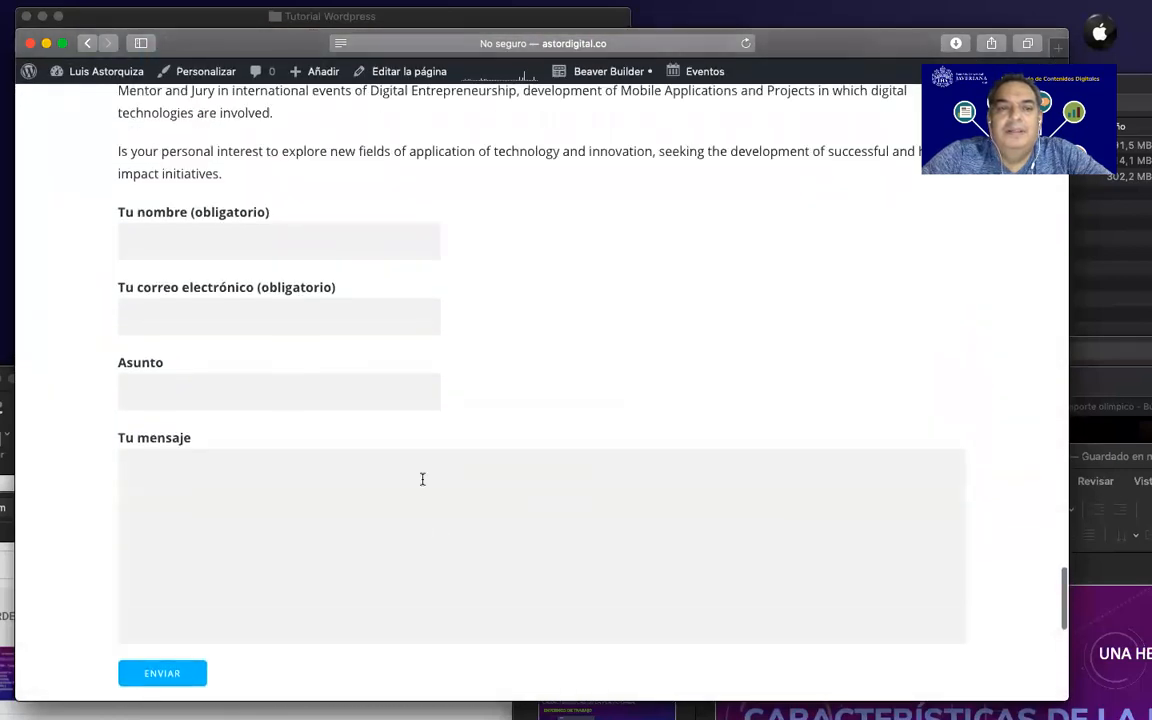
left_click(216, 356)
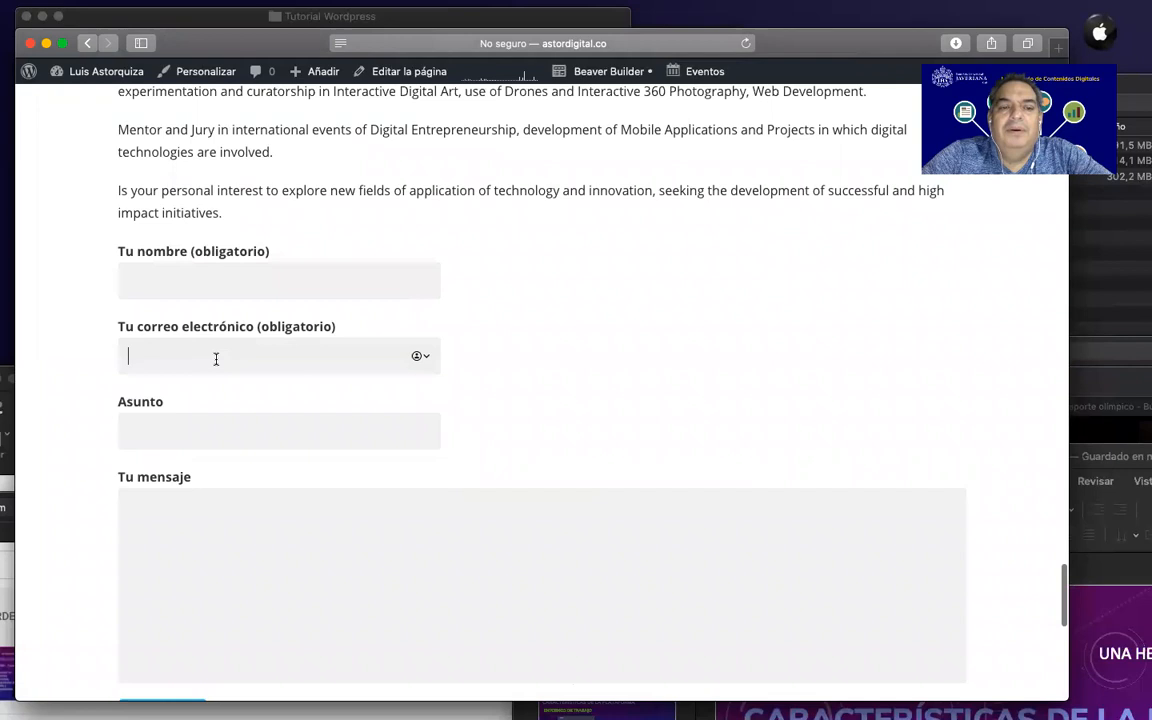
left_click(199, 502)
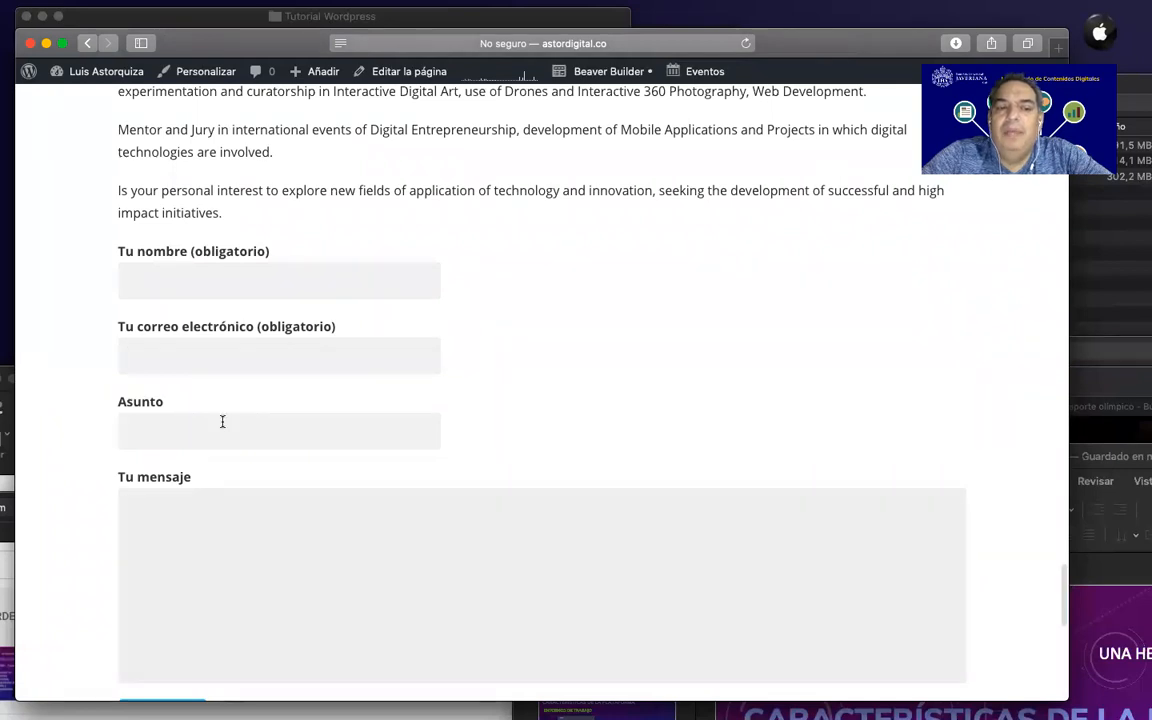
left_click(200, 347)
left_click(205, 283)
scroll(205, 283, "up", 1)
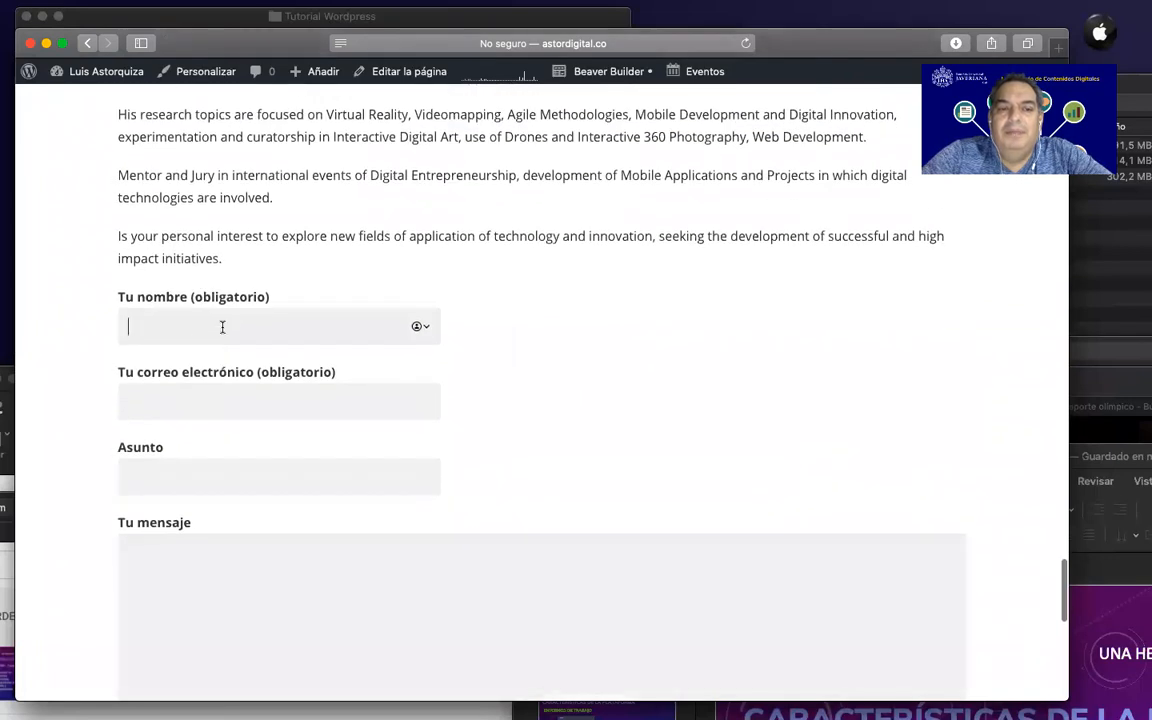
scroll(240, 360, "down", 2)
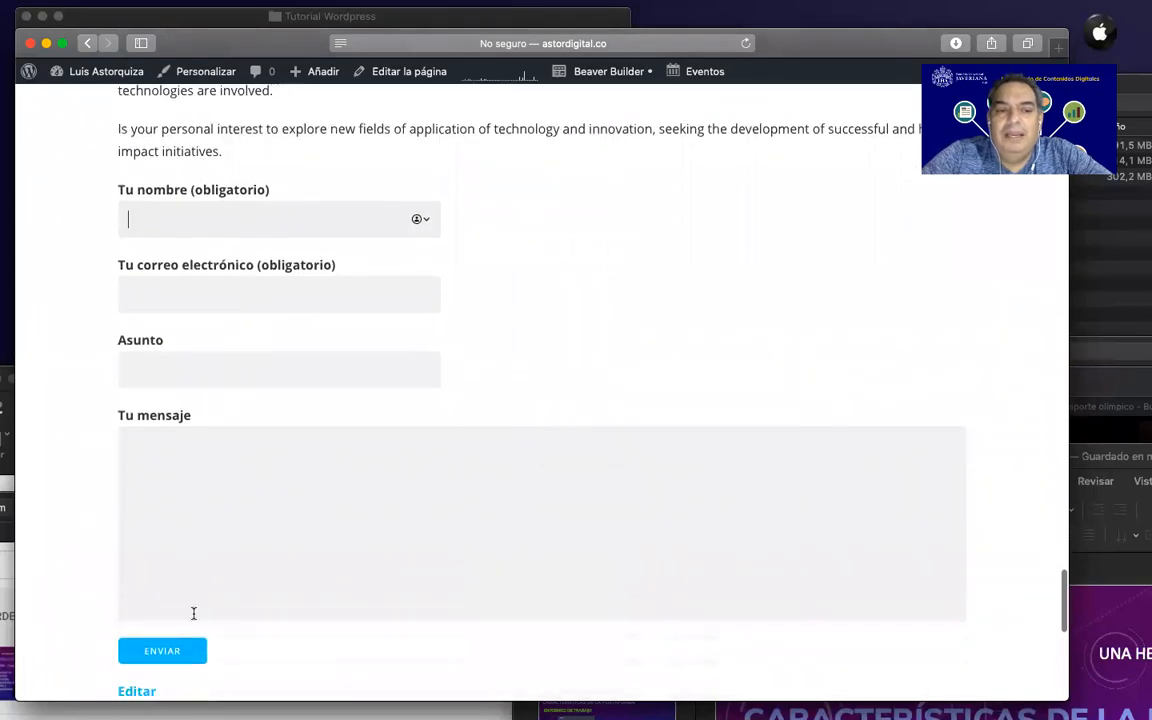
scroll(240, 255, "up", 3)
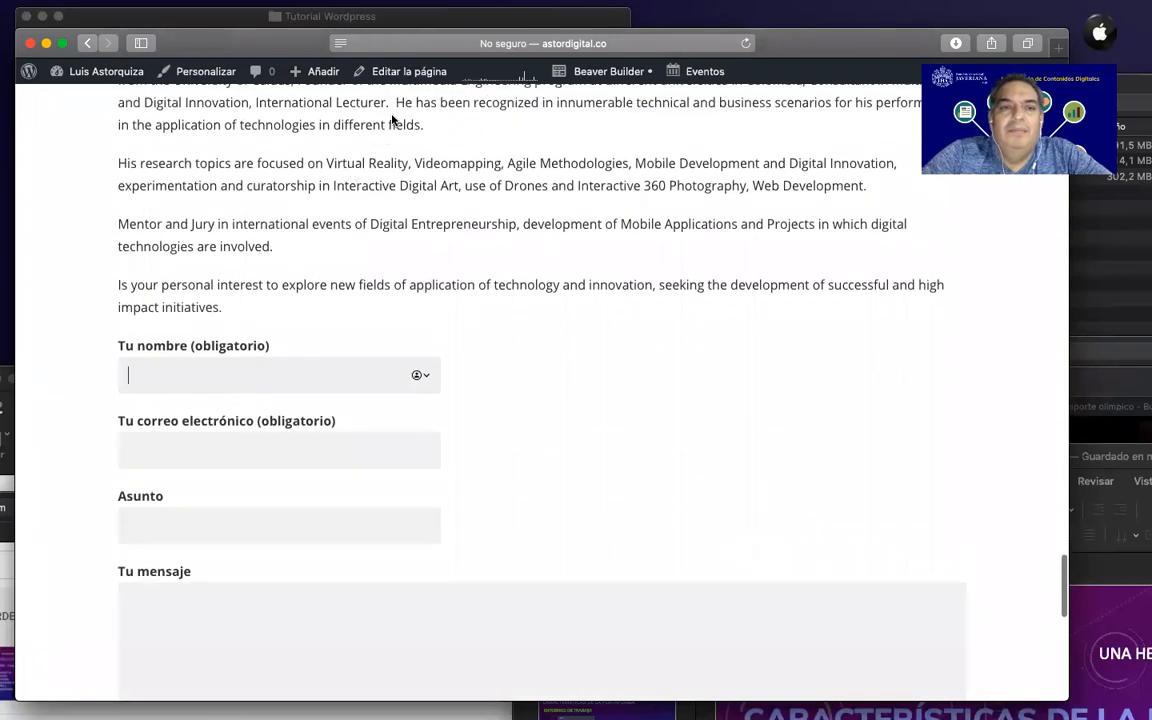
Reopen the C. Vitae page for editing, remove the contact form shortcode block at its end and update the page
left_click(388, 76)
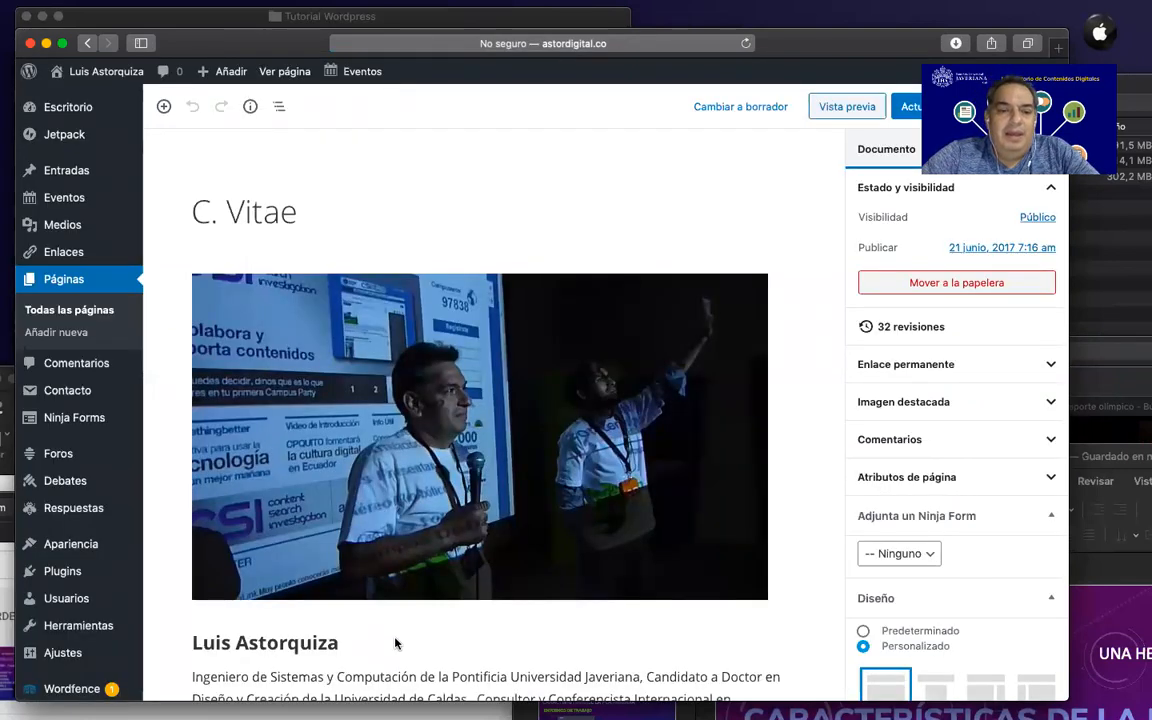
scroll(395, 640, "down", 10)
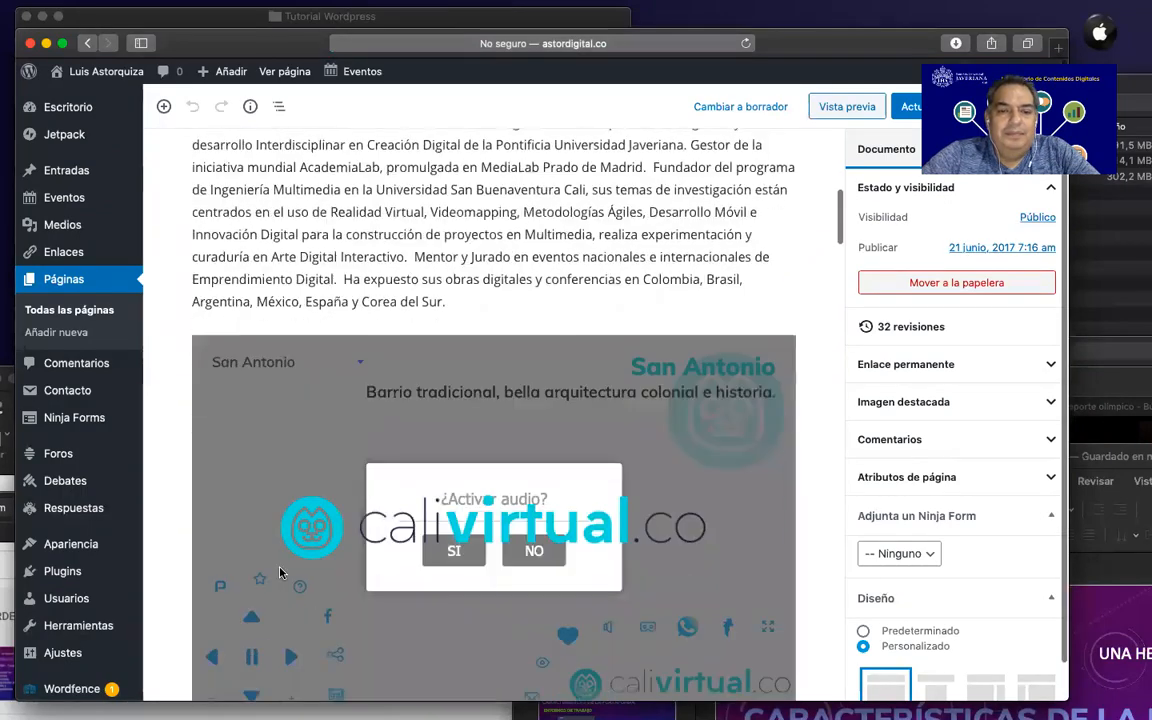
scroll(281, 572, "down", 20)
scroll(281, 572, "down", 20)
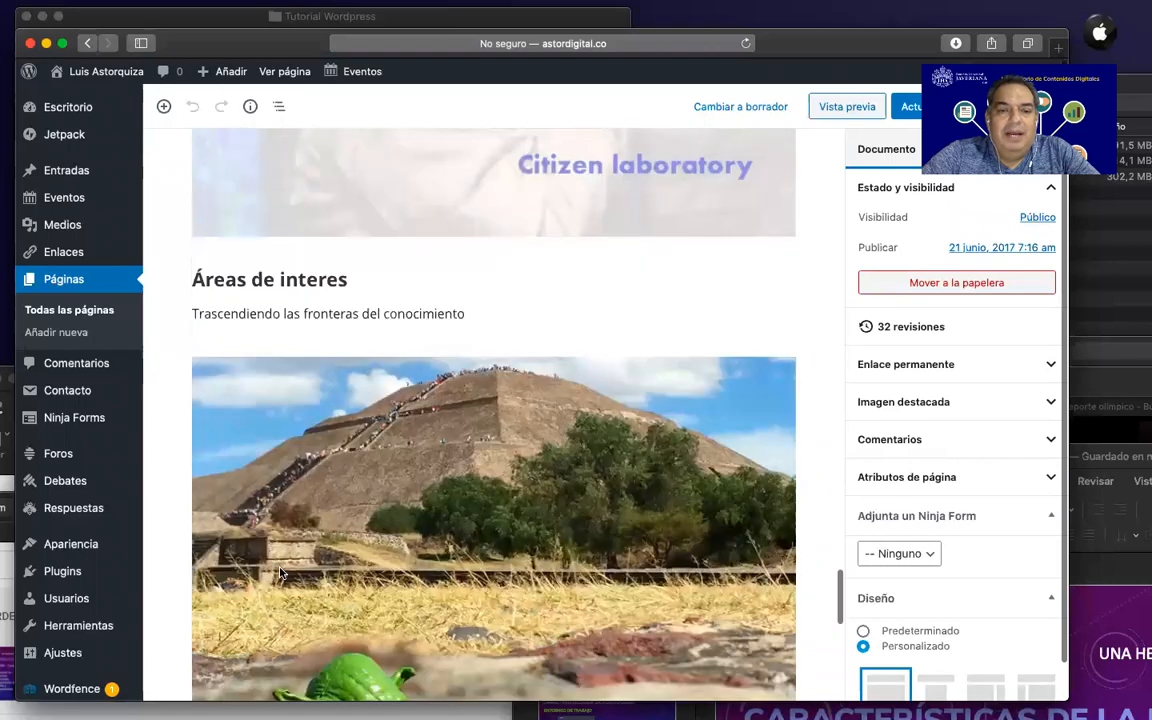
scroll(281, 572, "down", 15)
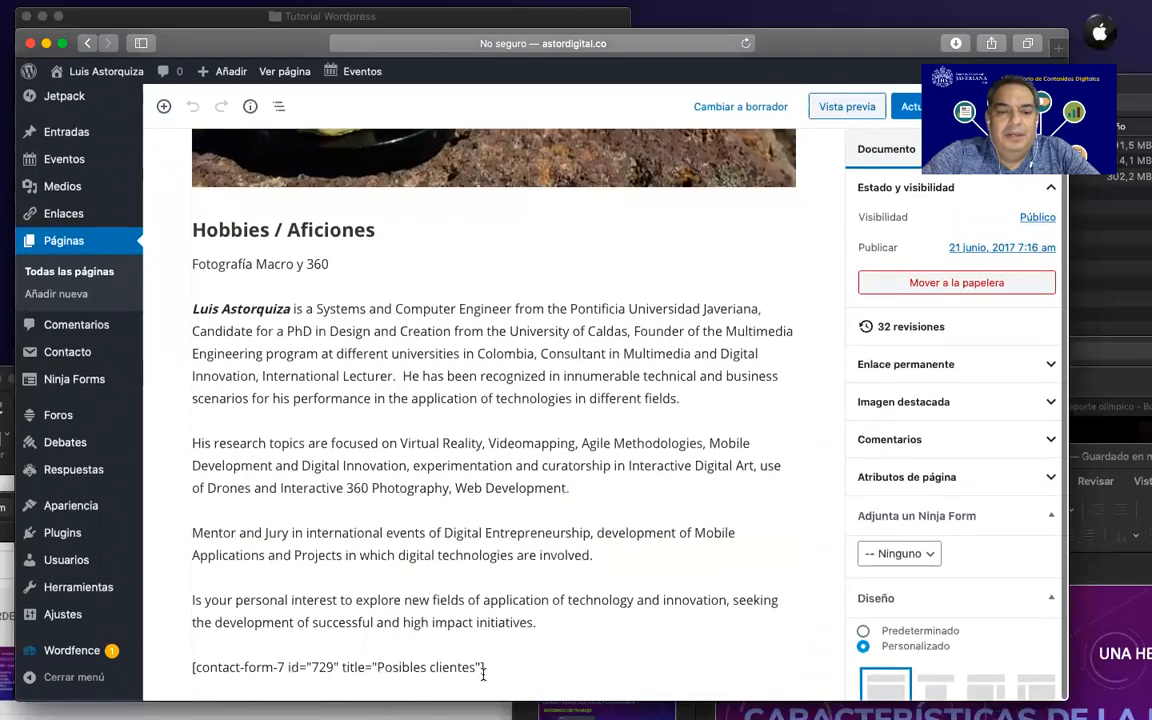
left_click(488, 670)
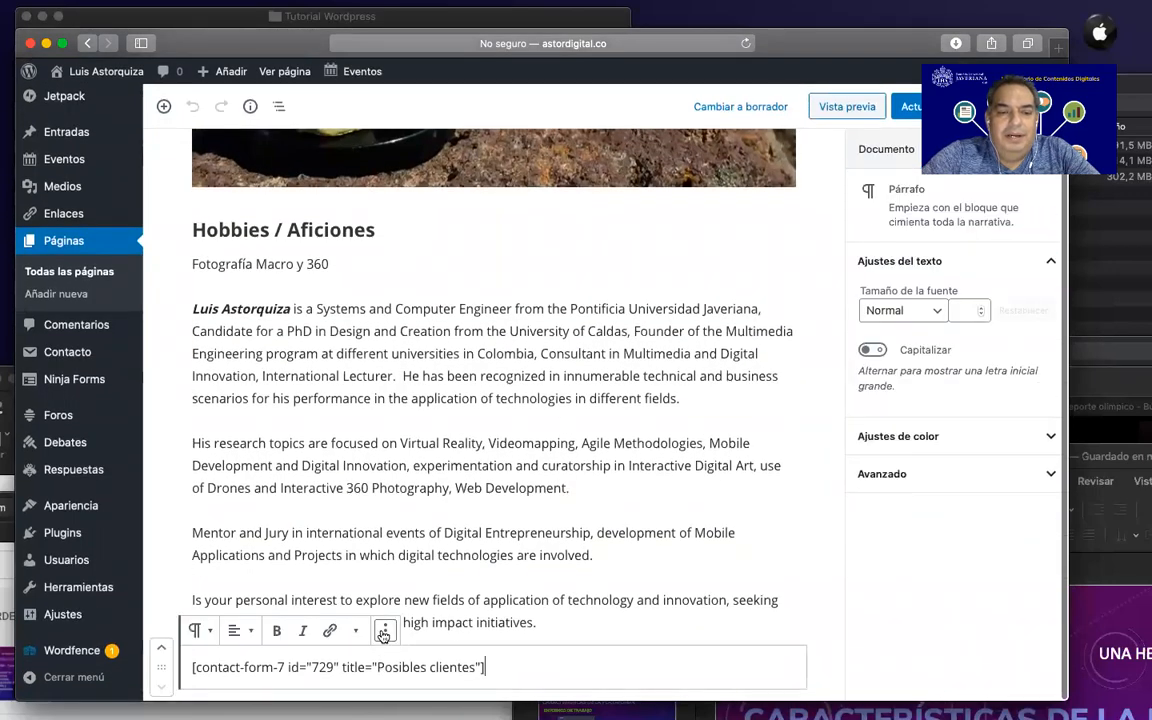
left_click(385, 630)
left_click(380, 593)
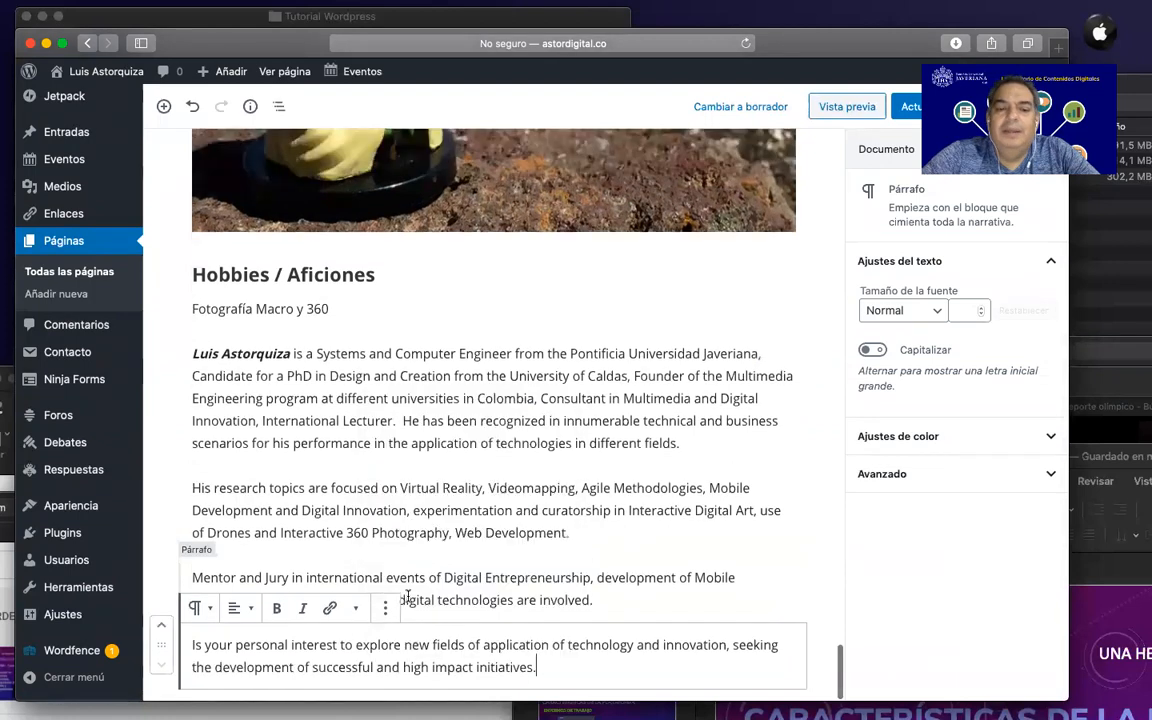
left_click(911, 108)
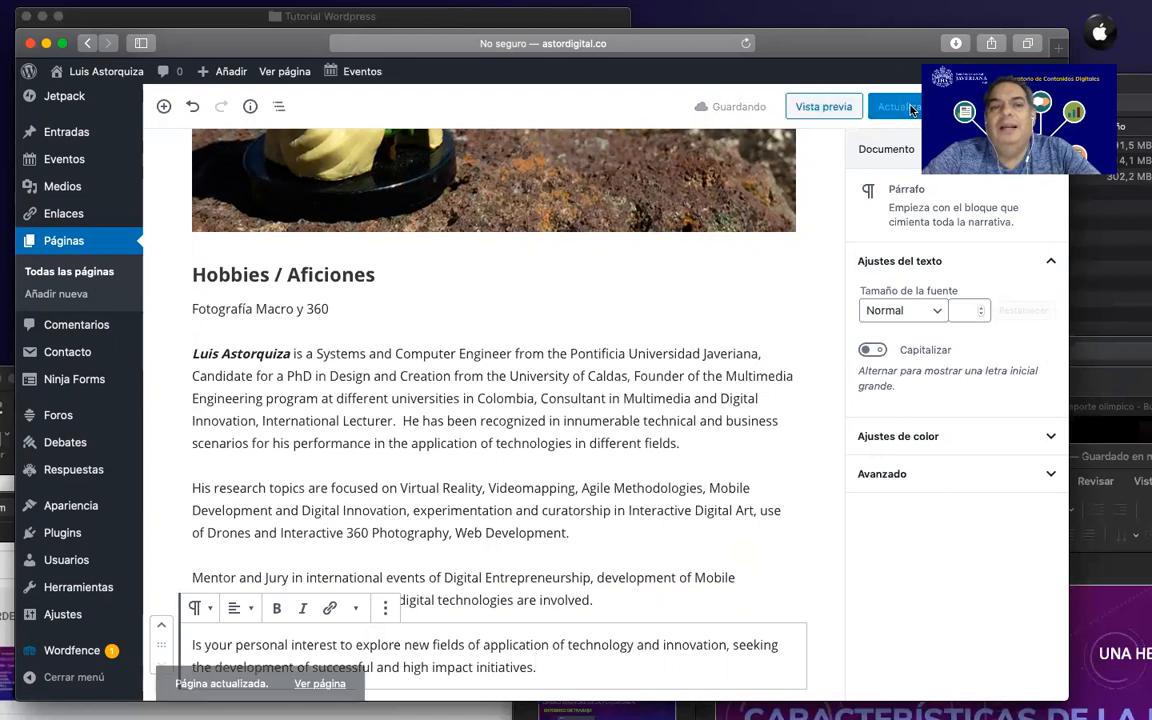
Switch to the PowerPoint presentation, enlarge its window and review the platform components slide
left_click(1113, 598)
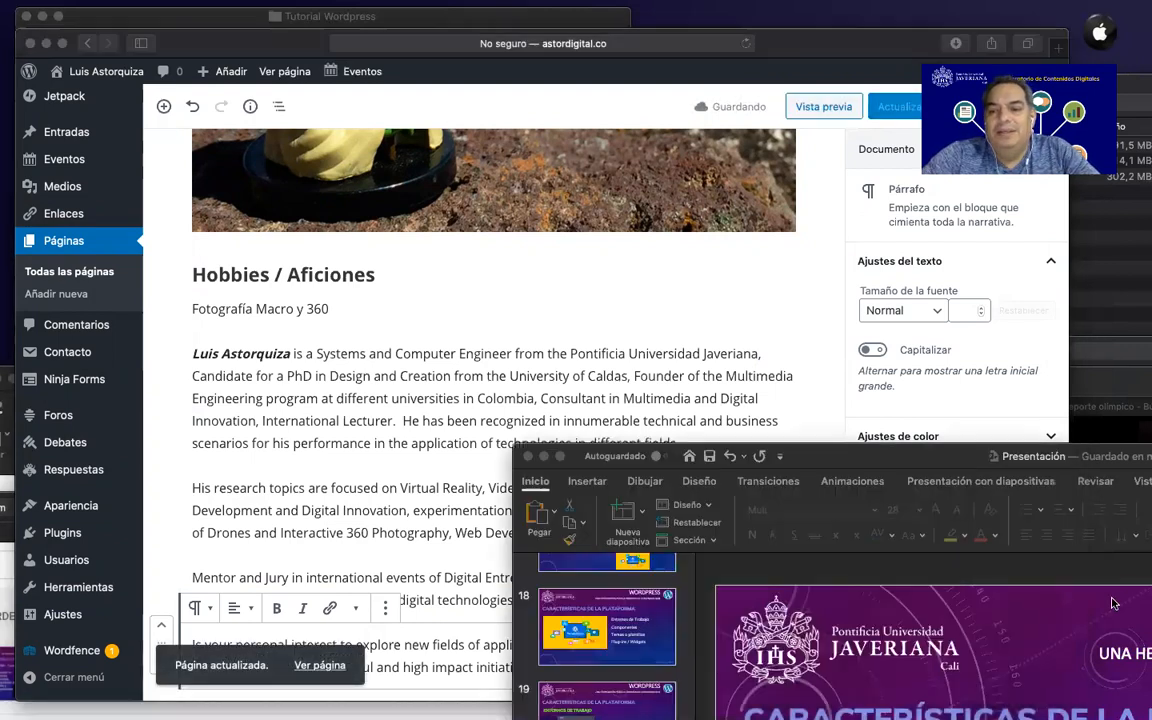
left_click(560, 456)
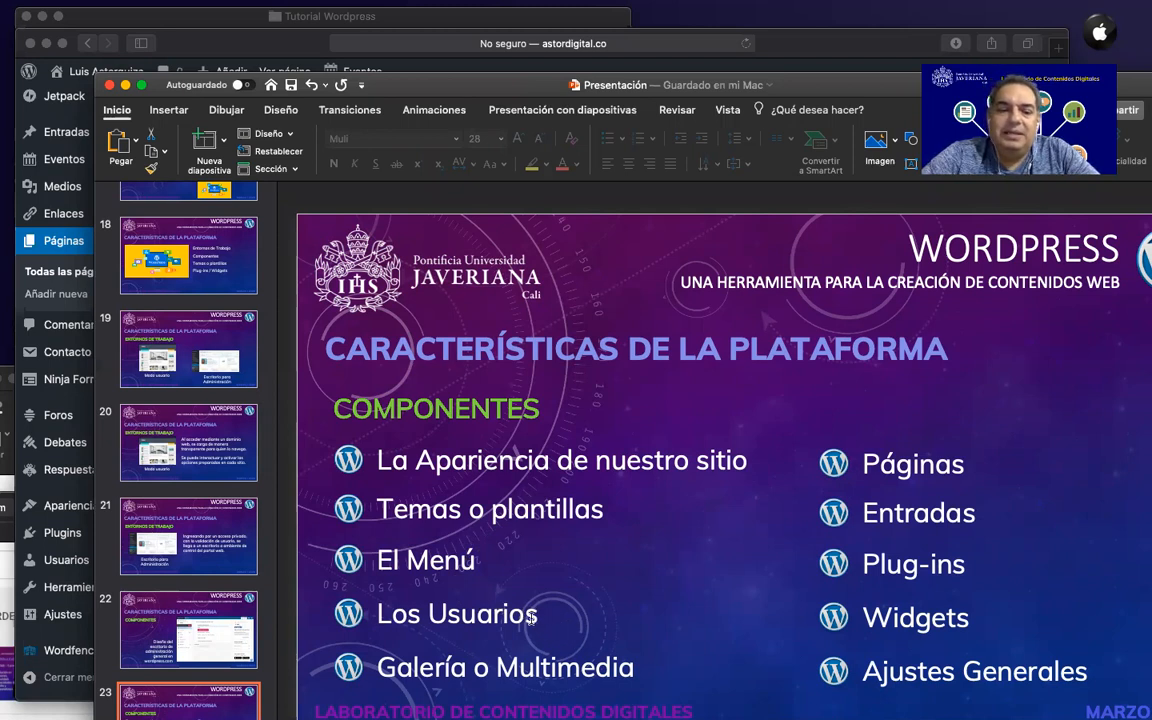
left_click_drag(425, 82, 777, 111)
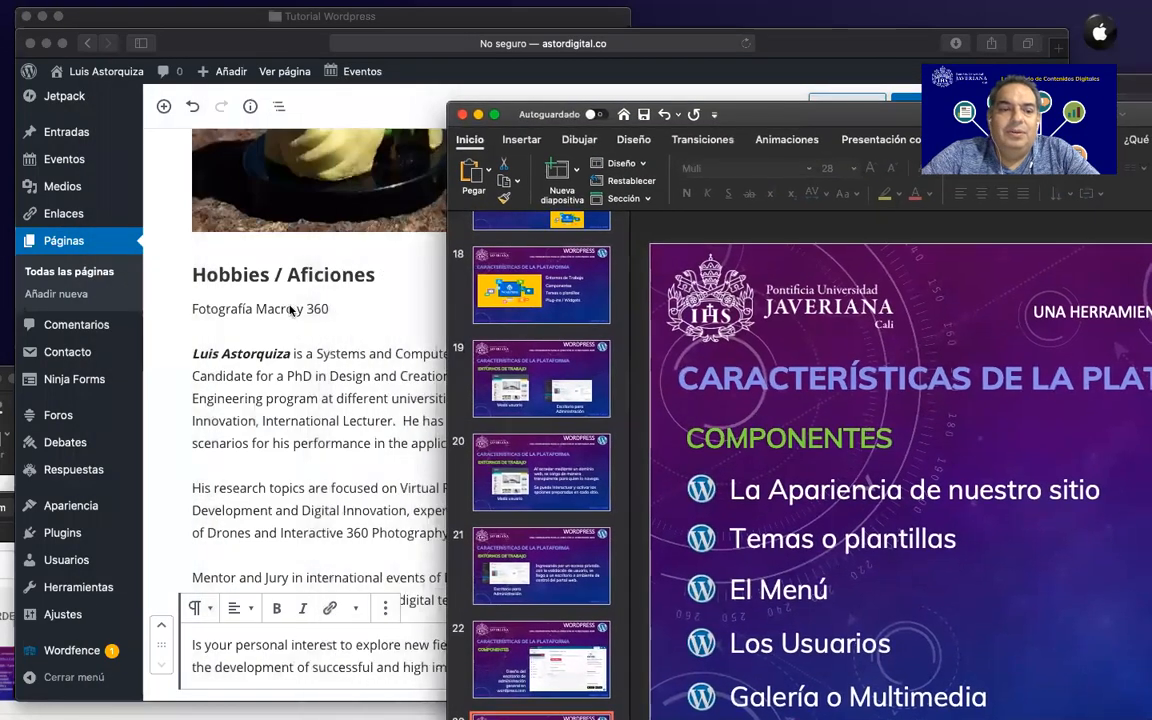
Return to the WordPress admin in Safari, list all users, examine the blank new-user form and go back to the user list
left_click(174, 430)
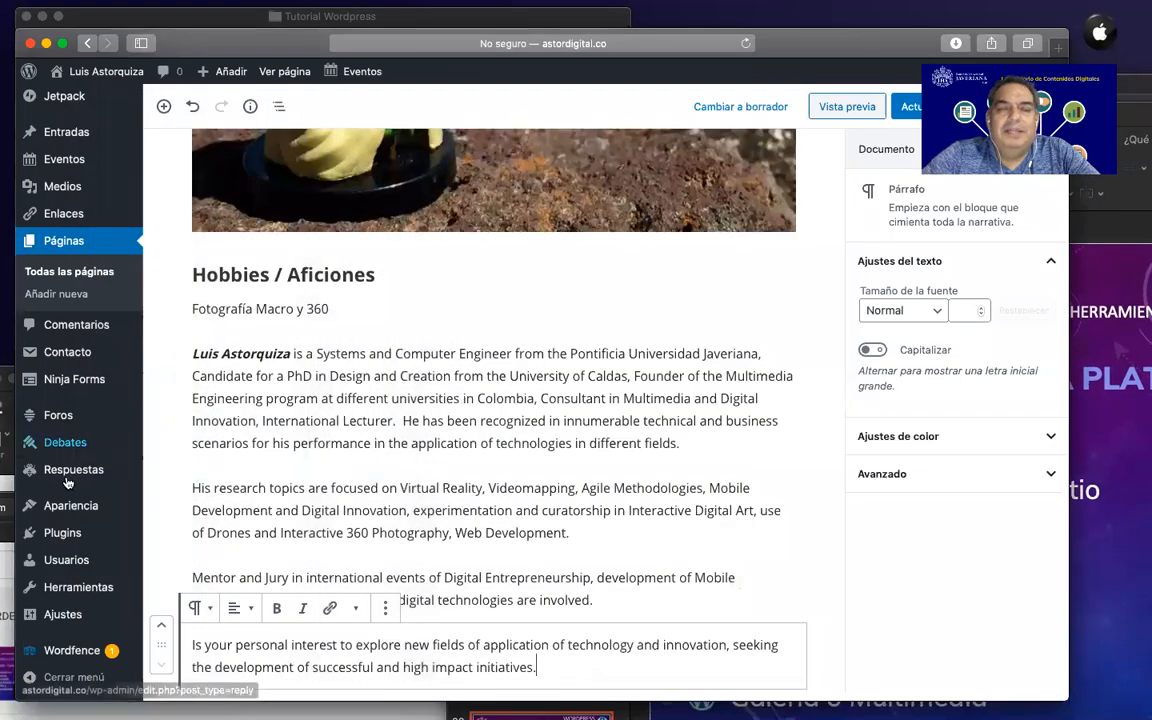
mouse_move(69, 481)
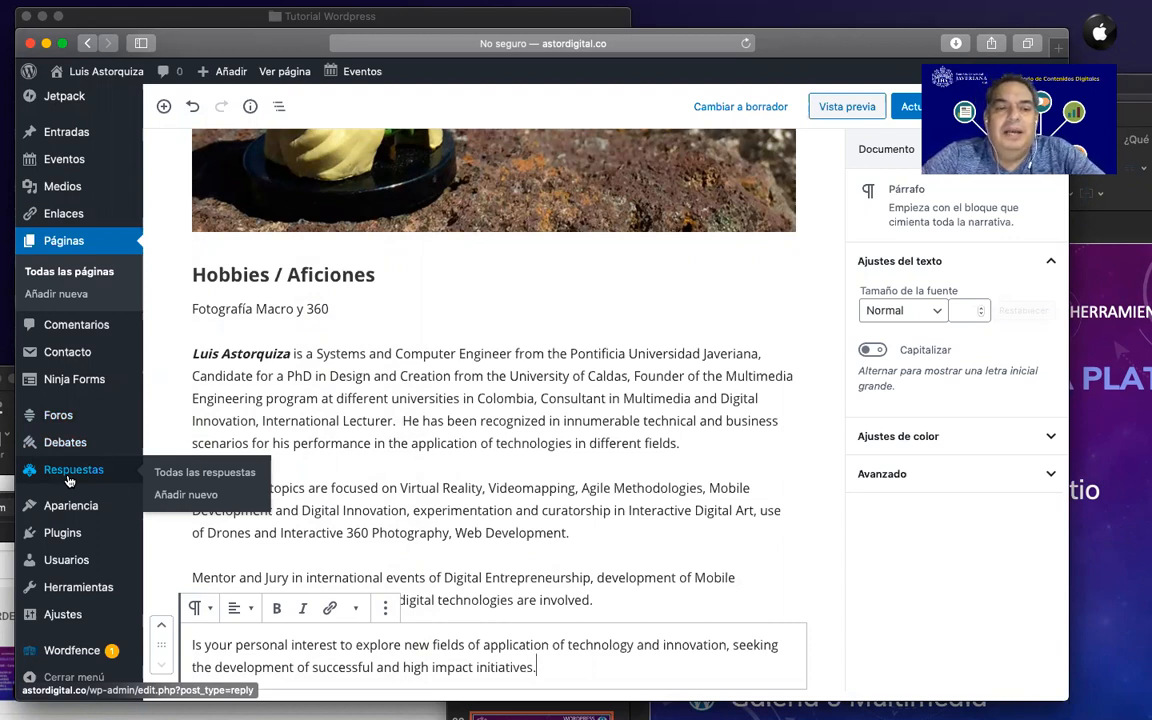
mouse_move(72, 564)
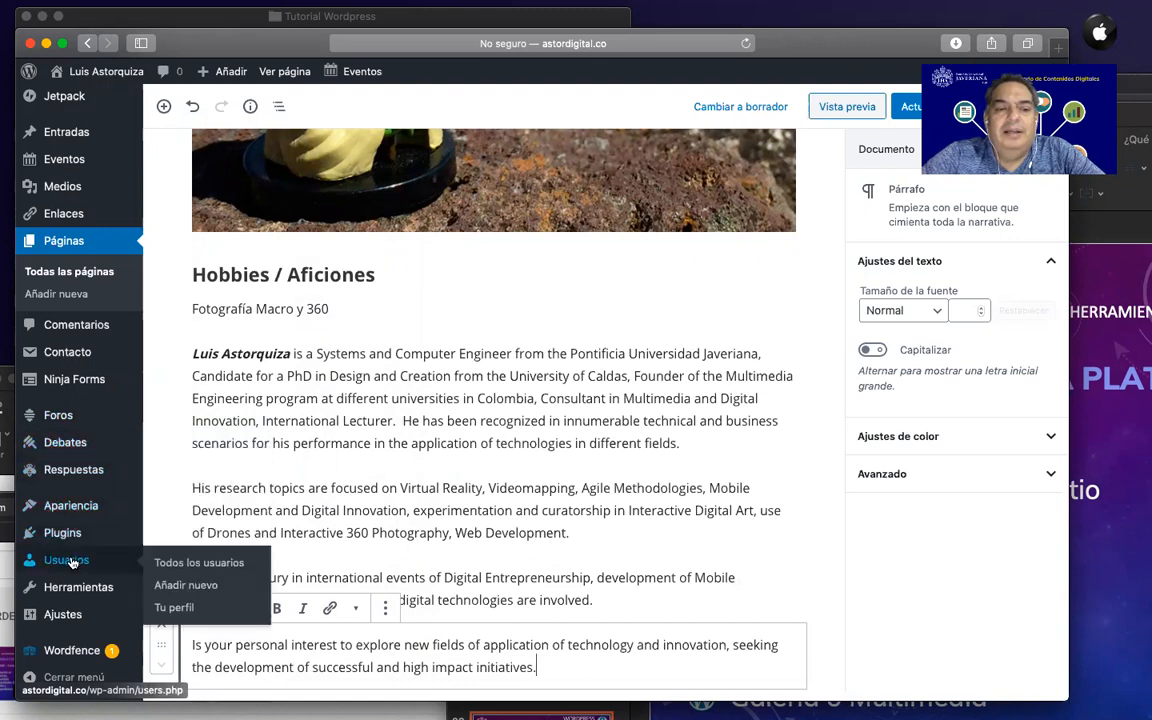
left_click(179, 566)
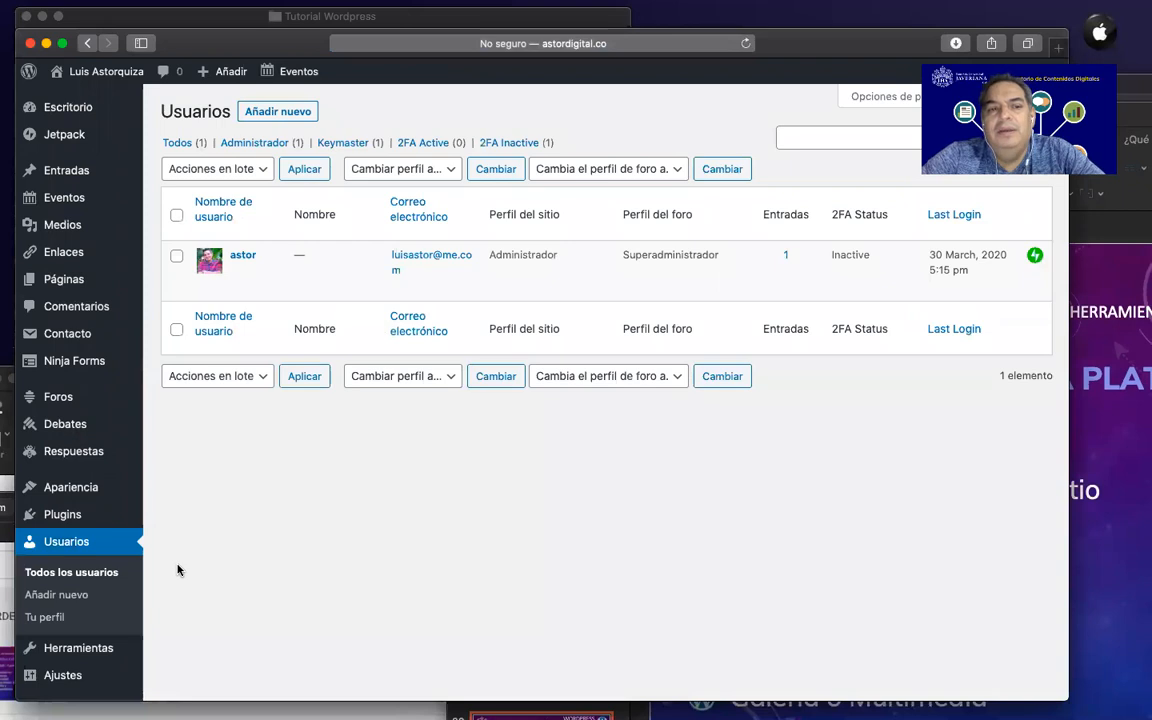
left_click(287, 116)
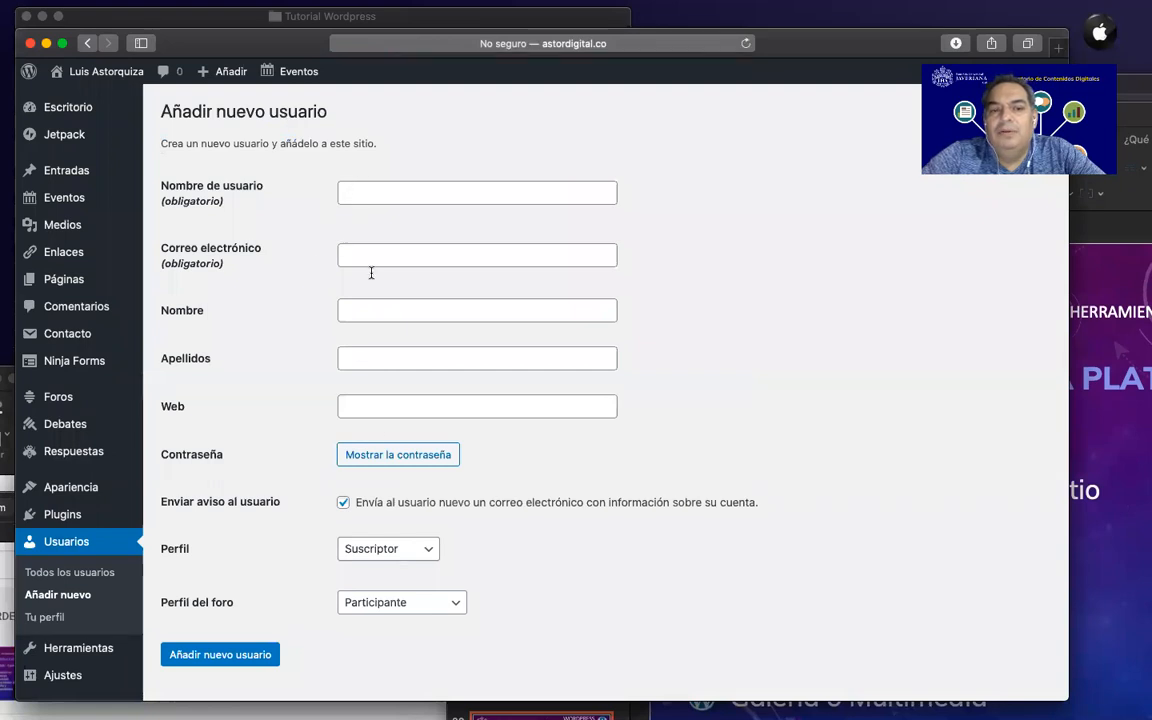
left_click(87, 43)
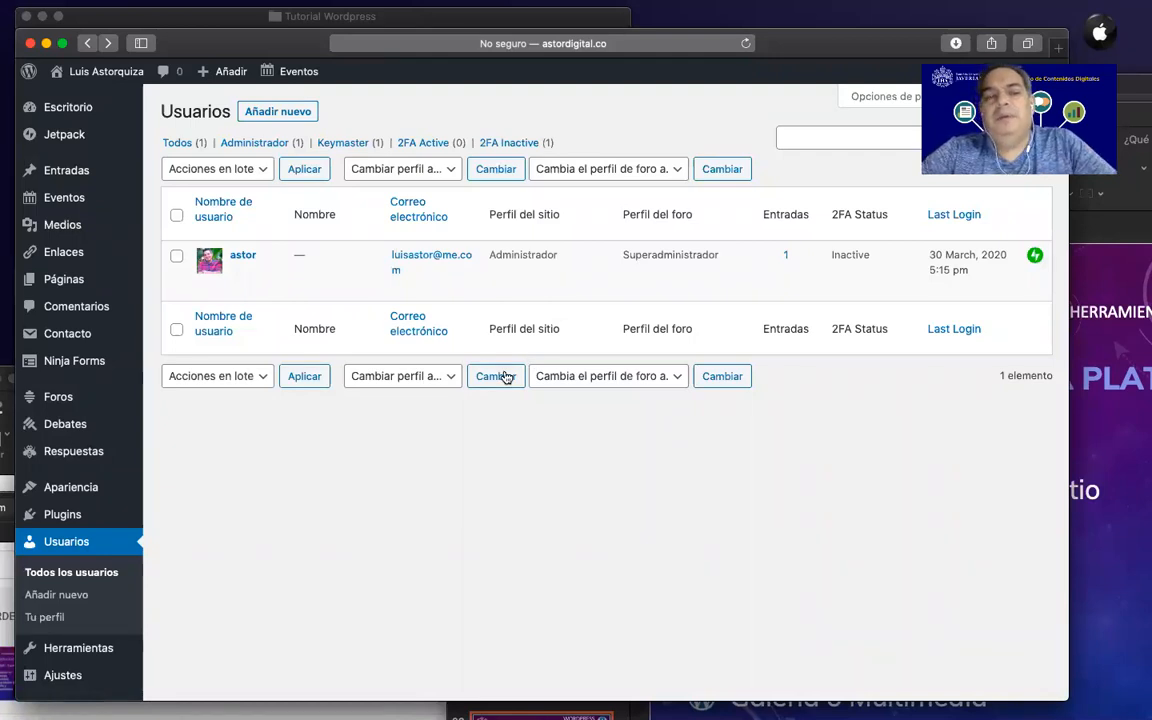
Bring the PowerPoint window forward again and check the remaining entries on the components slide
left_click(1080, 426)
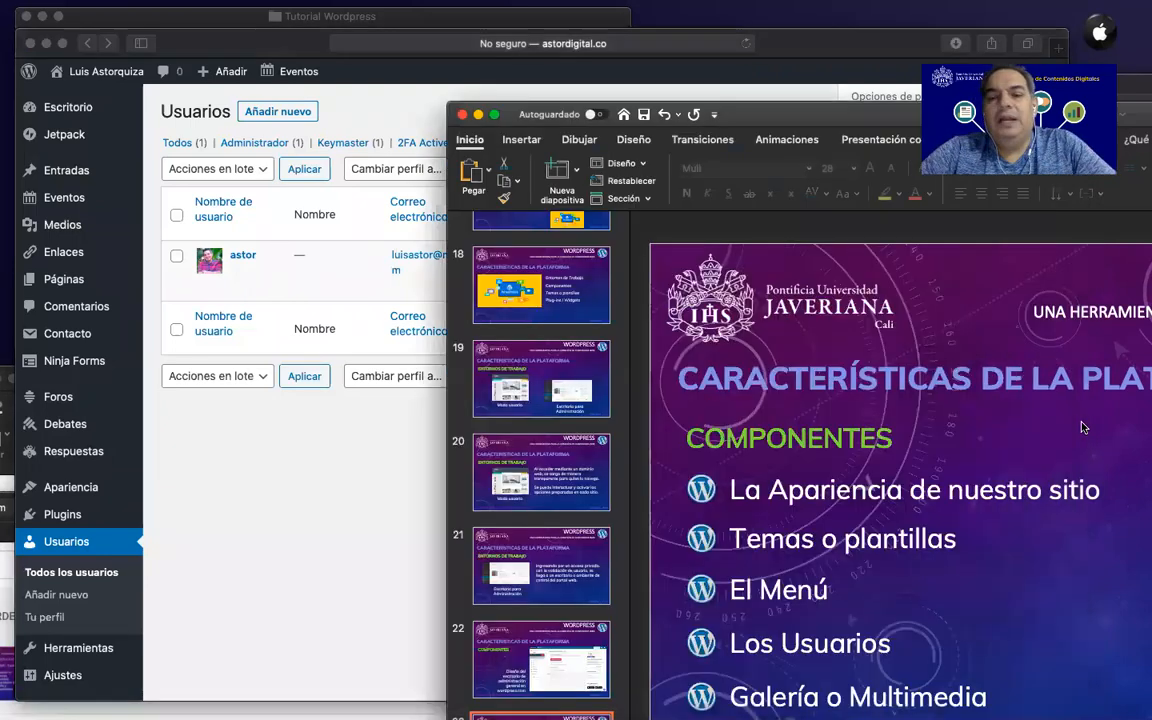
left_click_drag(766, 120, 499, 54)
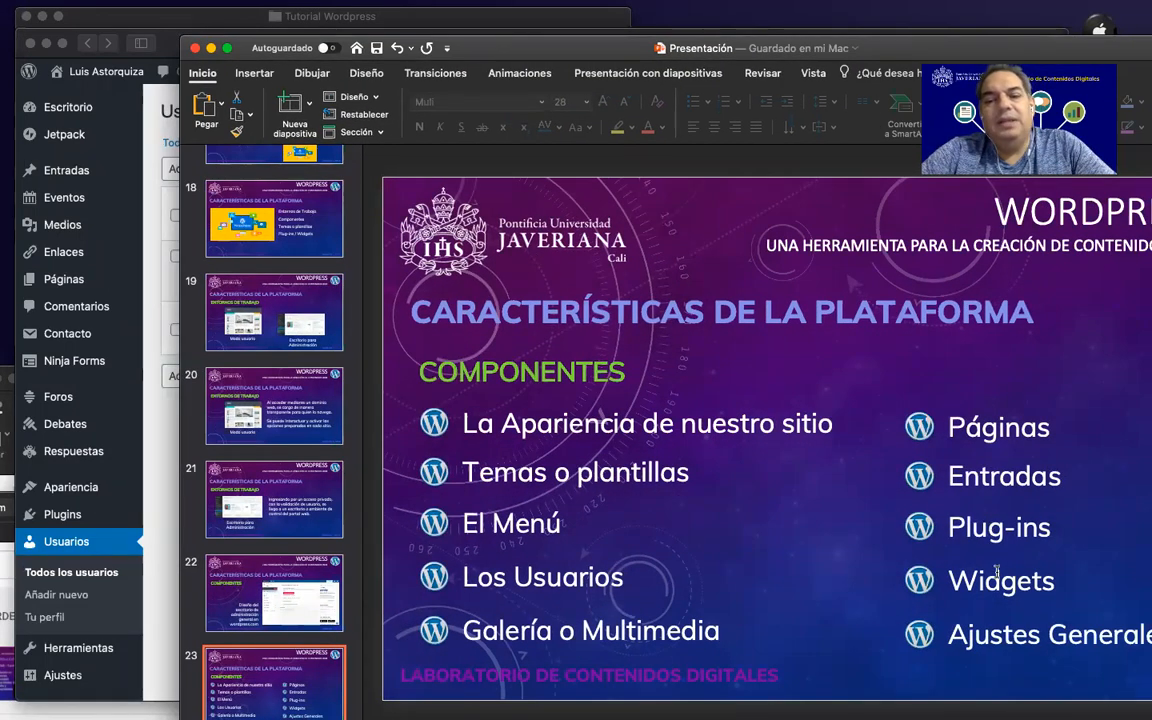
left_click_drag(856, 52, 1012, 102)
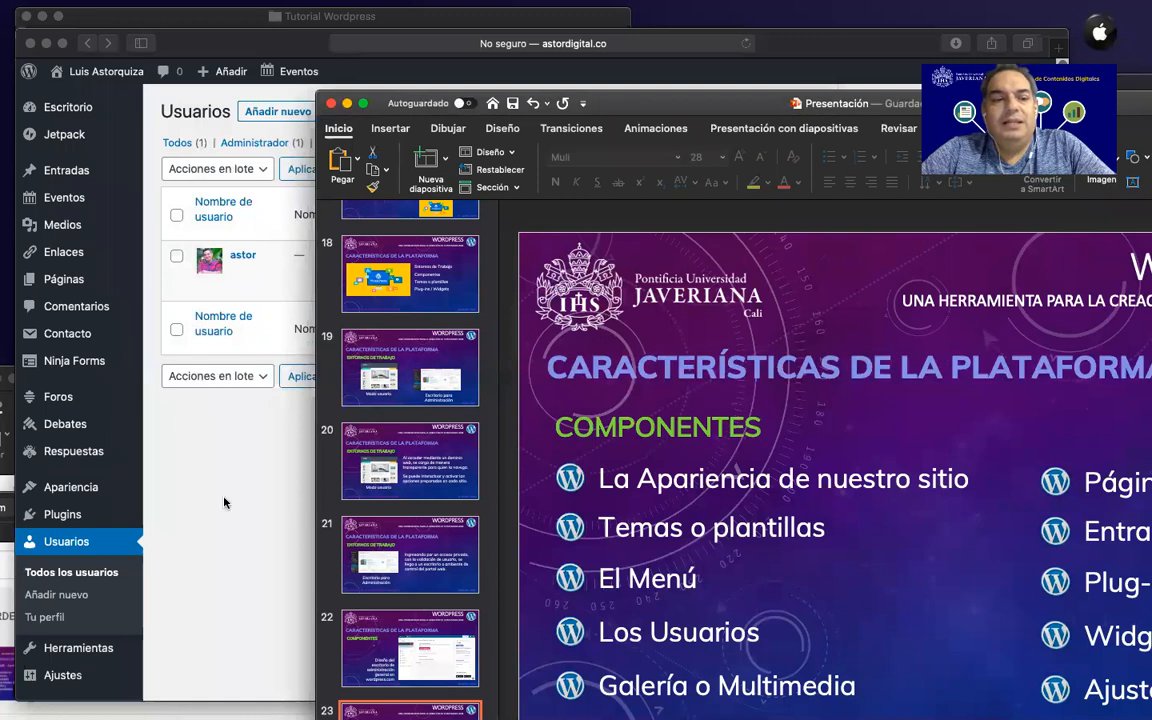
Switch back to Safari, open the general site settings and examine the site title, short description, WordPress address and site address
left_click(201, 446)
scroll(90, 595, "down", 1)
mouse_move(65, 618)
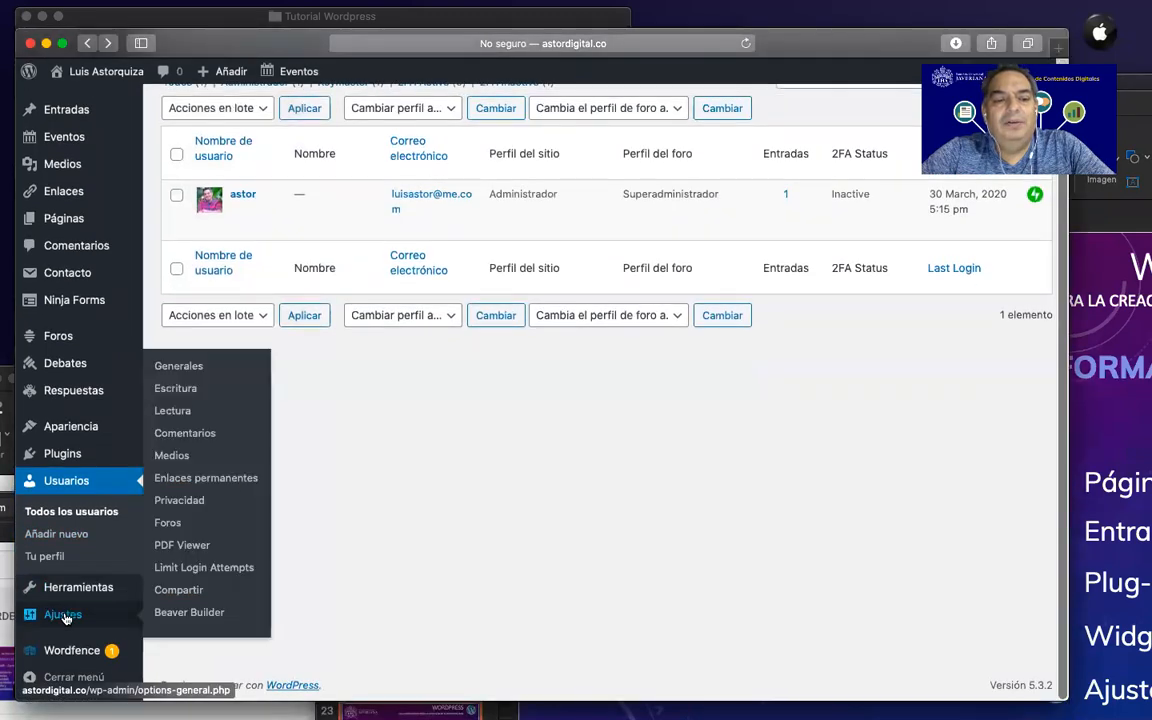
left_click(185, 367)
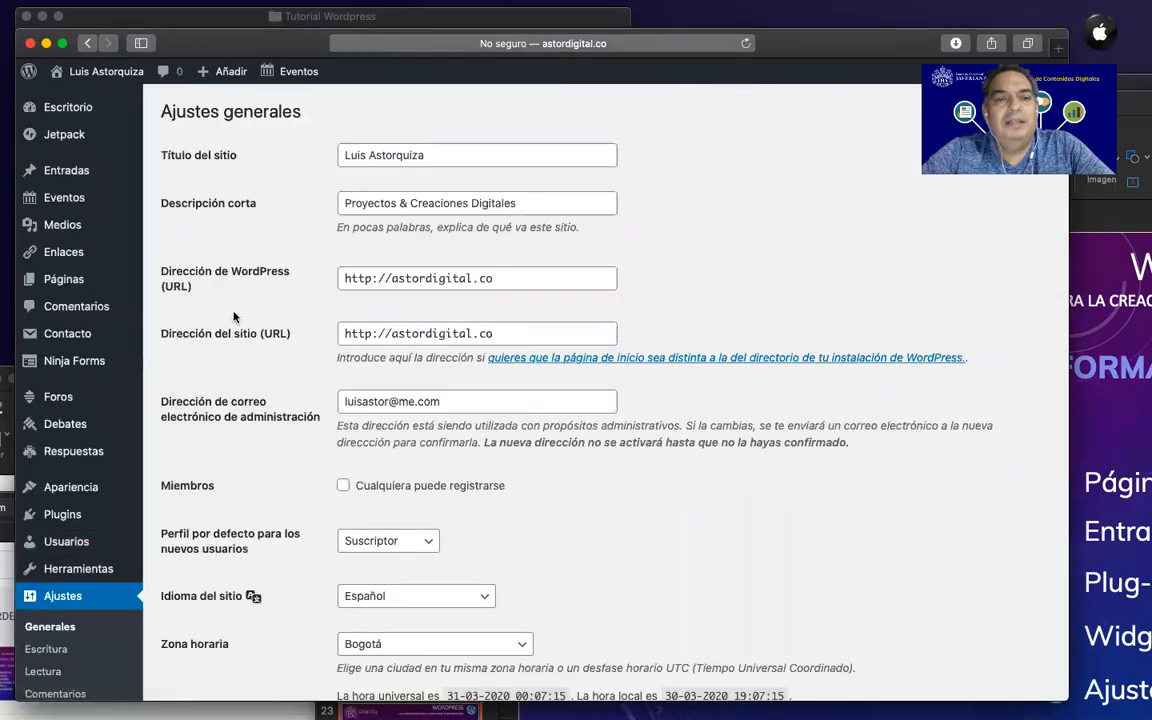
left_click_drag(445, 152, 316, 144)
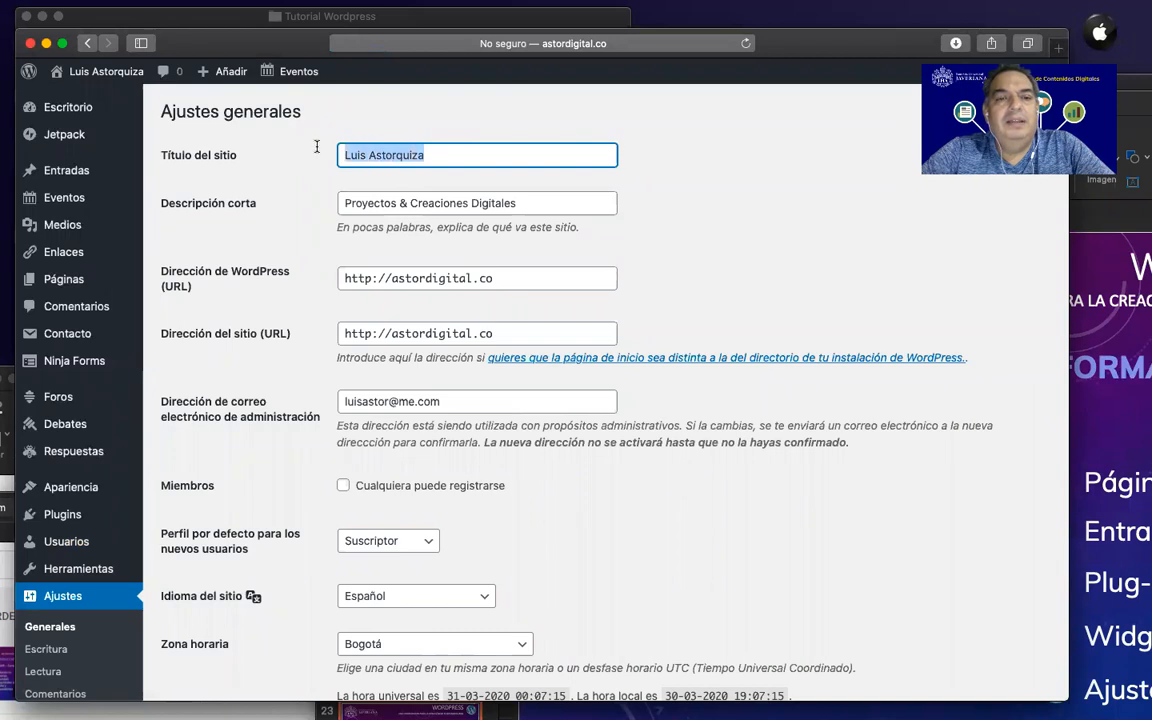
left_click_drag(518, 203, 321, 188)
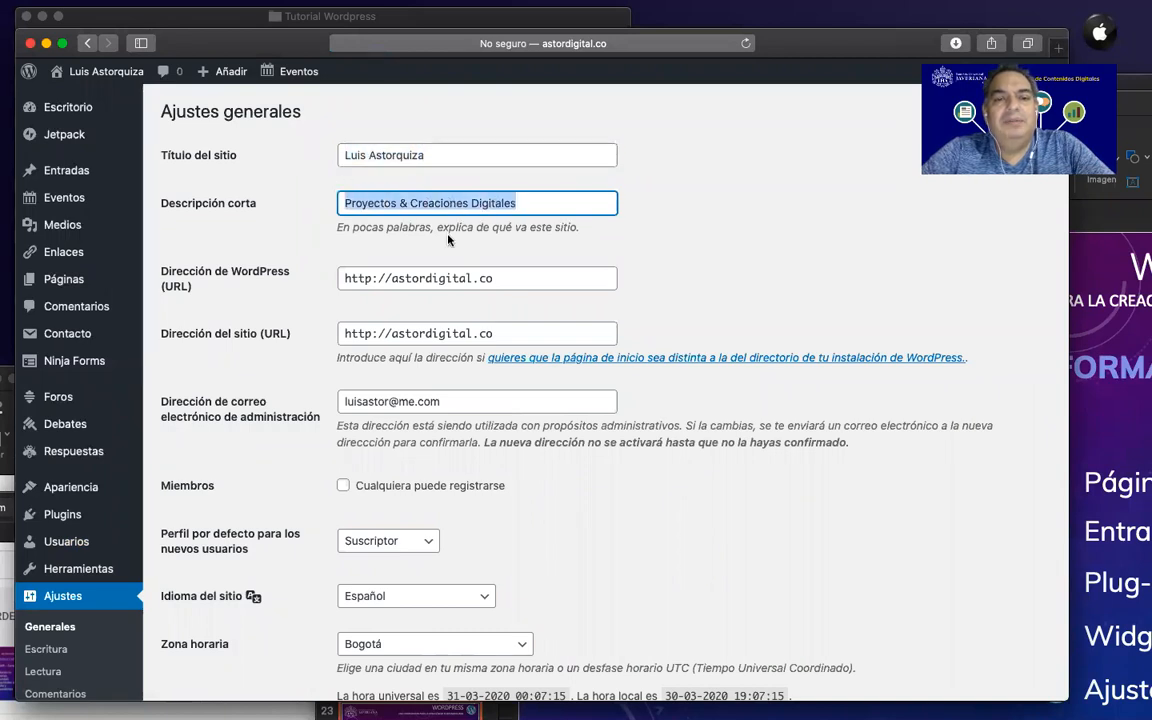
left_click_drag(492, 277, 333, 251)
left_click(480, 332)
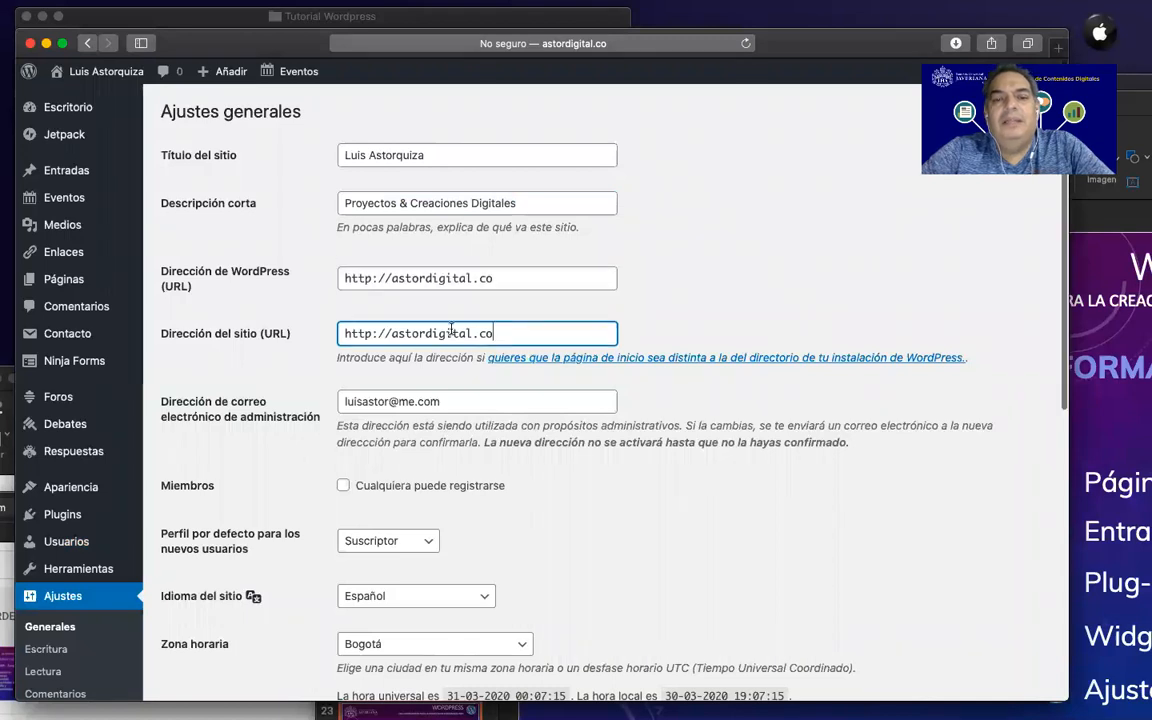
left_click_drag(515, 332, 300, 318)
left_click_drag(494, 277, 296, 250)
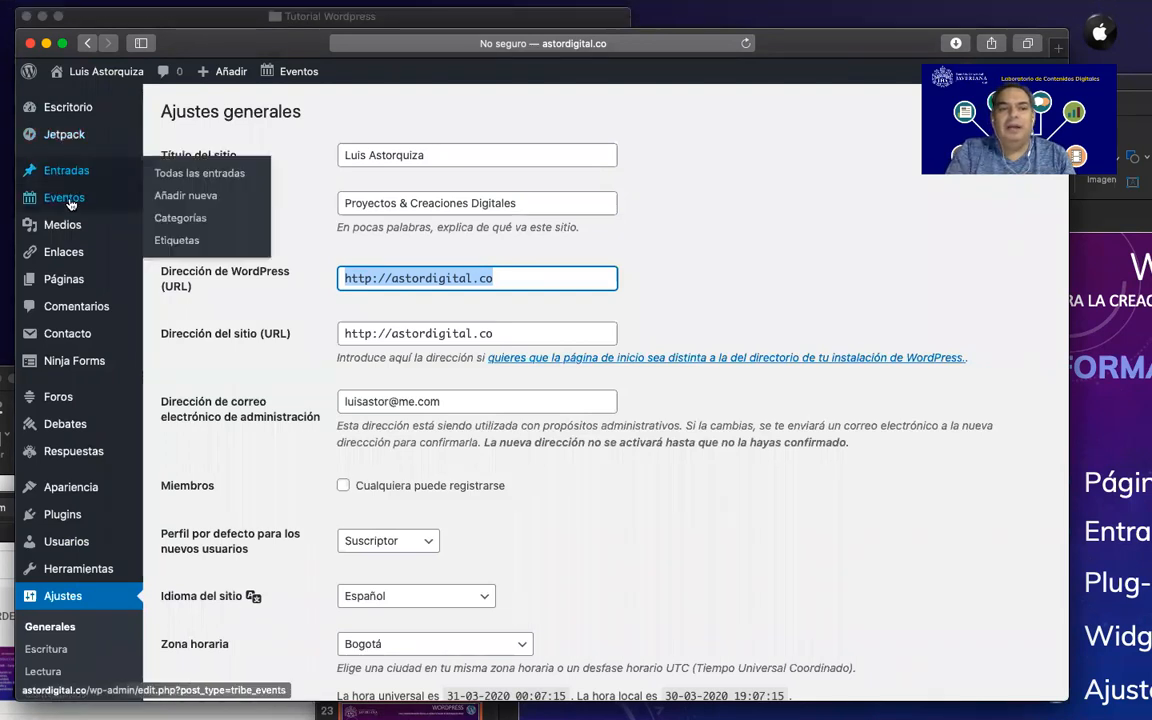
Open the list of all pages and reveal the actions available for the "Arte Digital Interactivo" page
mouse_move(64, 279)
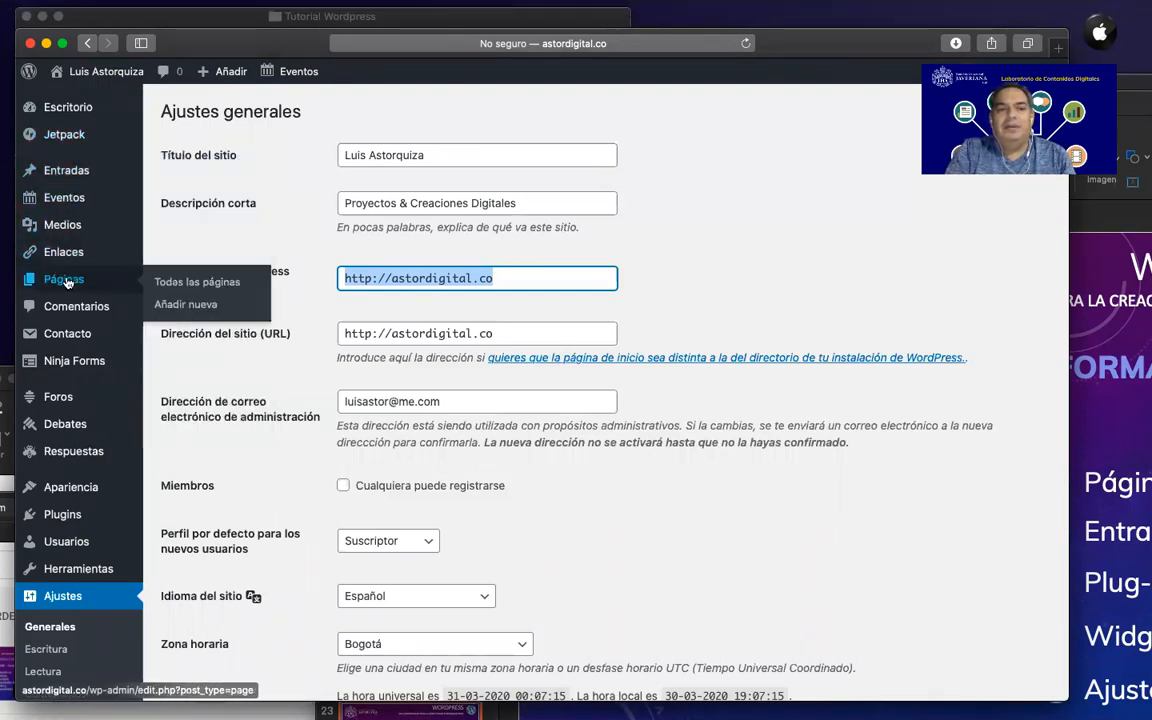
left_click(157, 283)
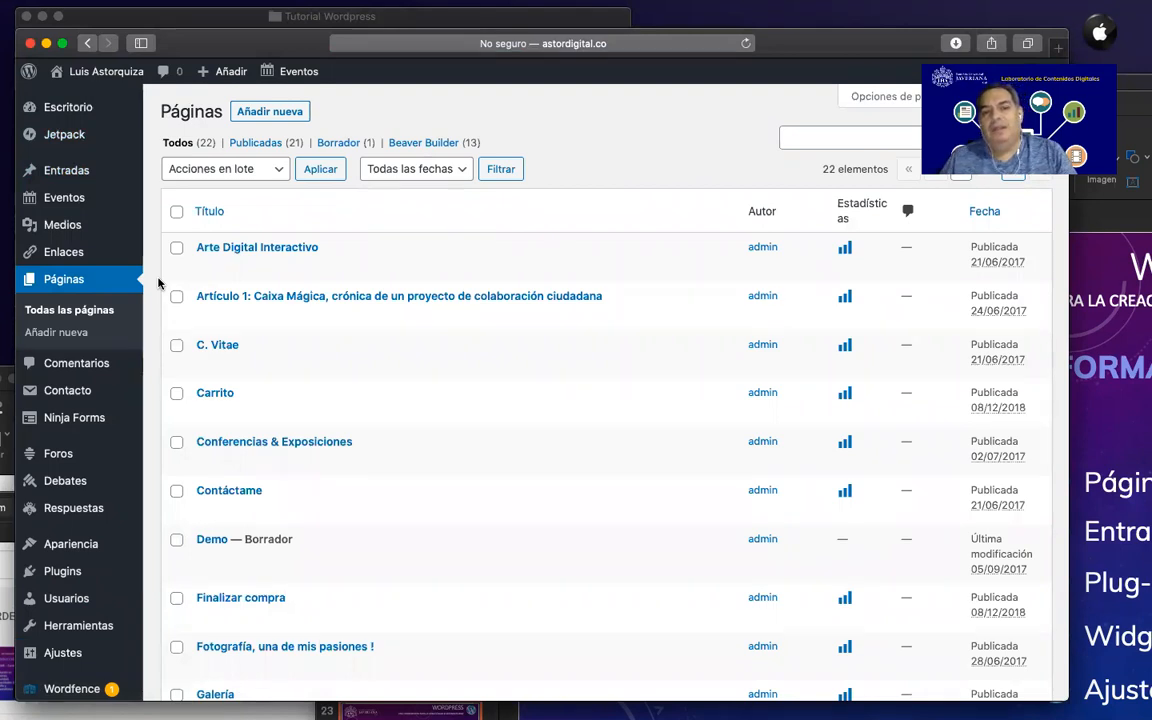
mouse_move(194, 246)
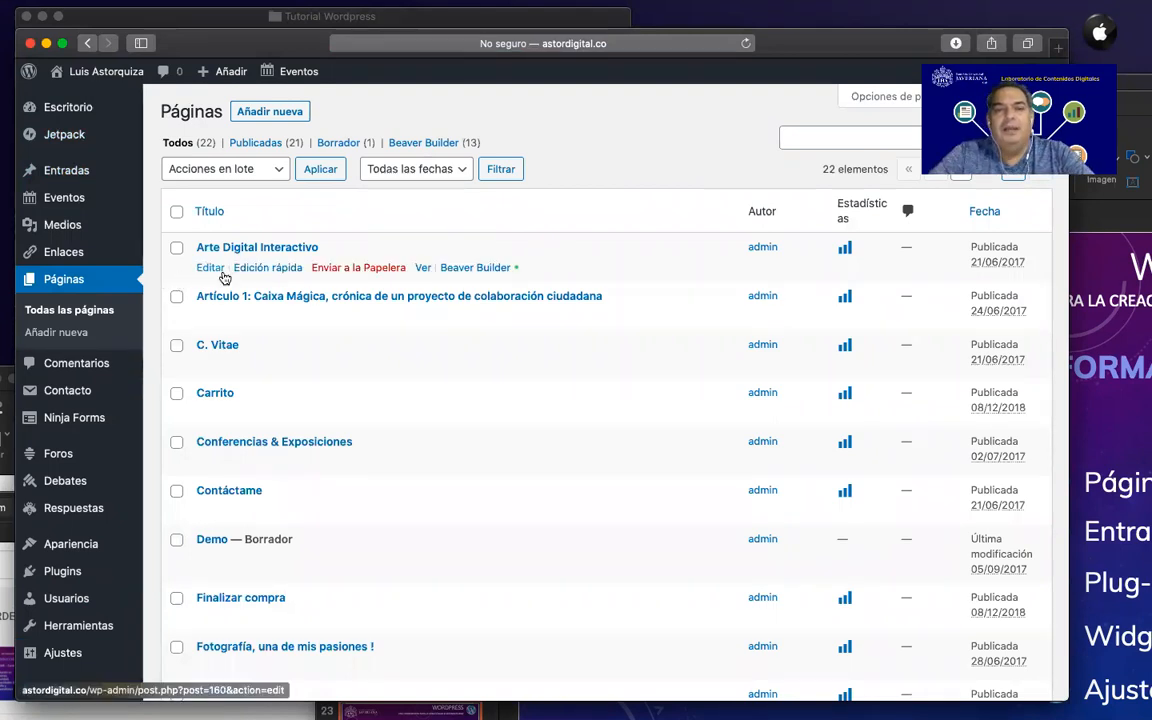